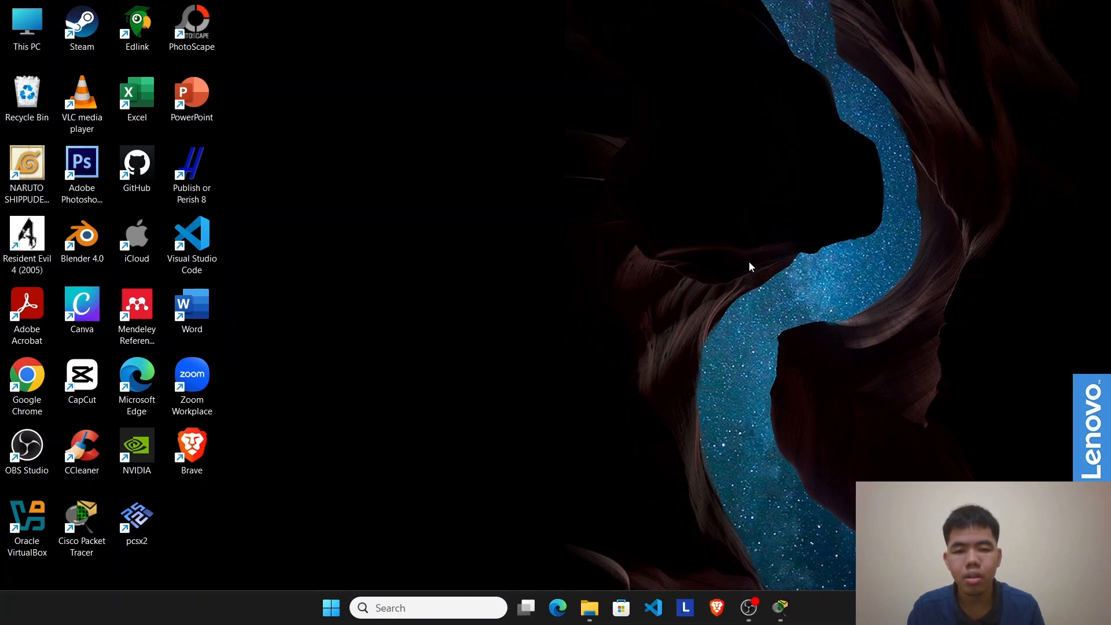
# Step: Switch to Cisco Packet Tracer and place four PCs in an evenly spaced horizontal row on the logical workspace
pyautogui.click(778, 610)
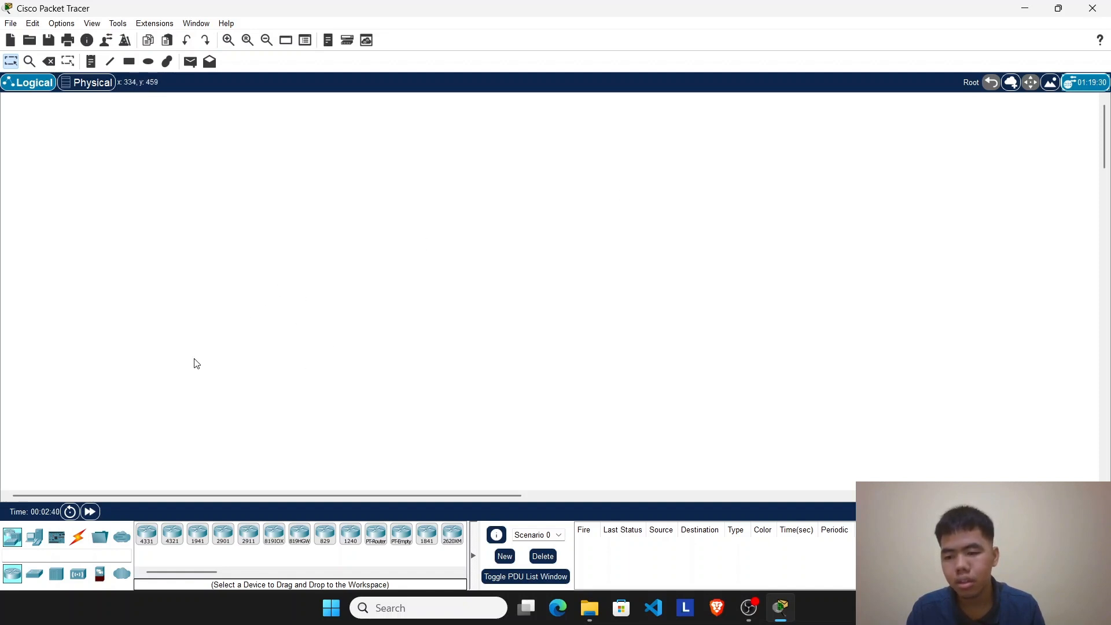
pyautogui.click(37, 544)
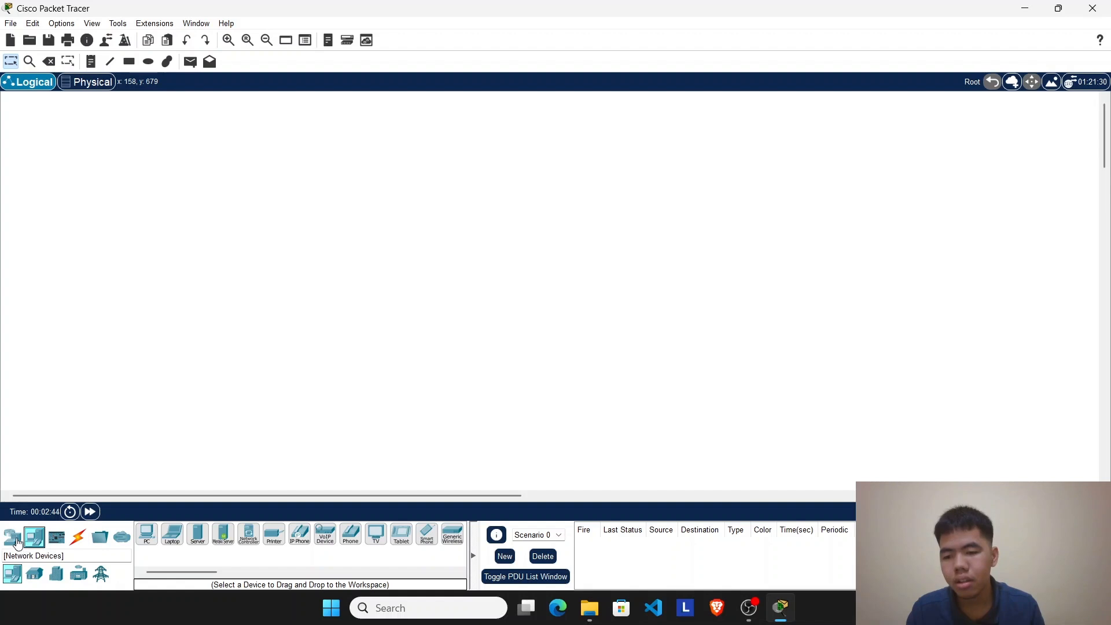
pyautogui.click(147, 534)
pyautogui.click(126, 340)
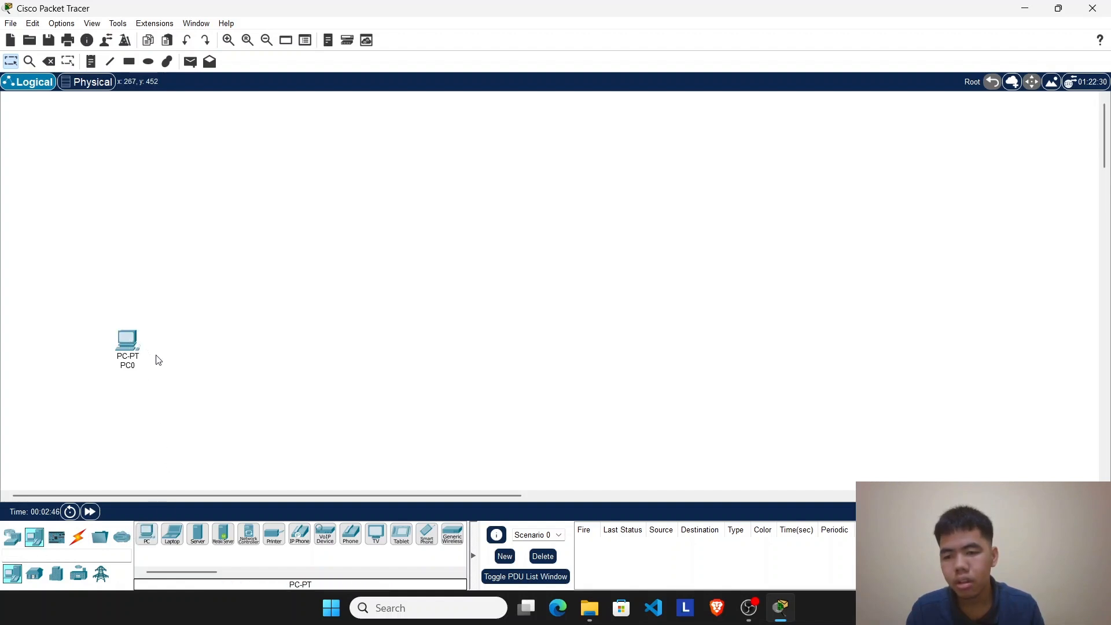
pyautogui.click(146, 533)
pyautogui.click(170, 342)
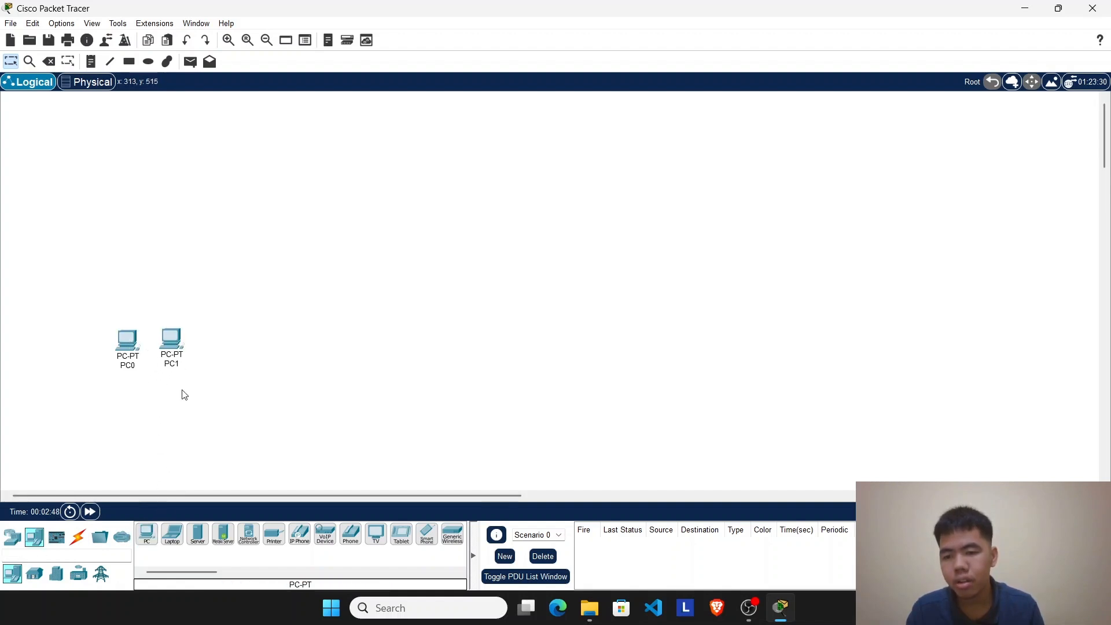
pyautogui.click(146, 538)
pyautogui.click(225, 338)
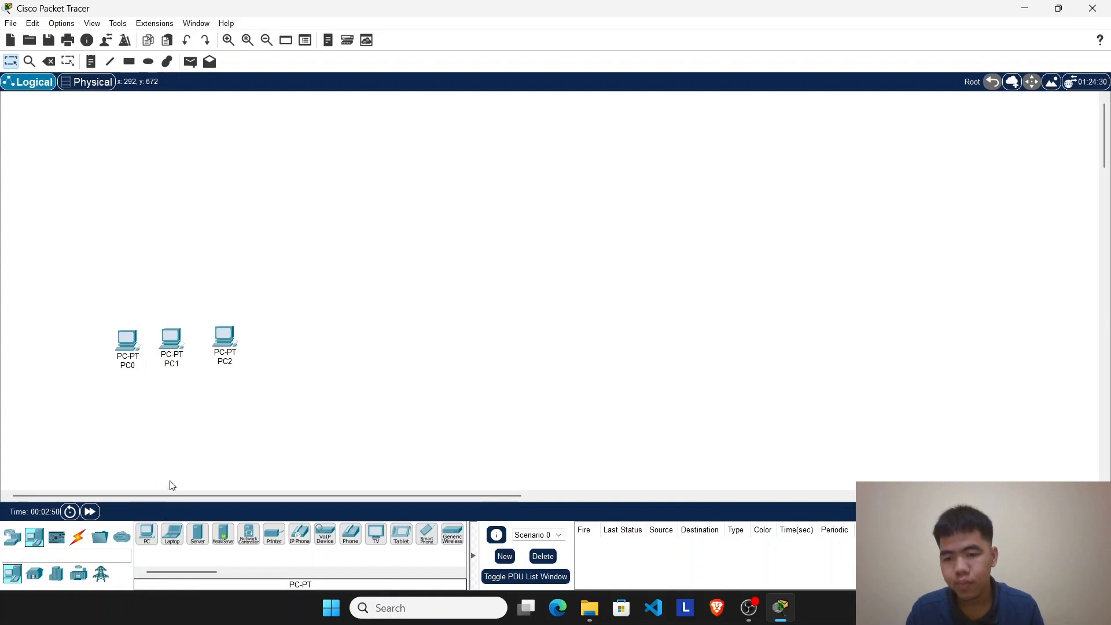
pyautogui.click(146, 534)
pyautogui.click(284, 340)
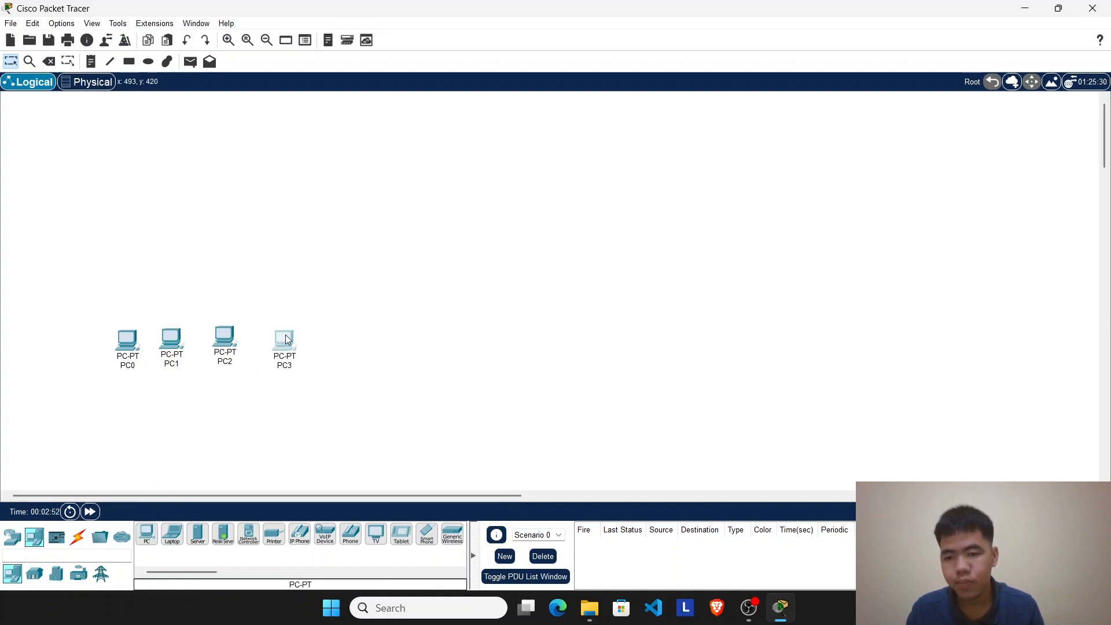
pyautogui.moveTo(287, 339); pyautogui.dragTo(140, 359)
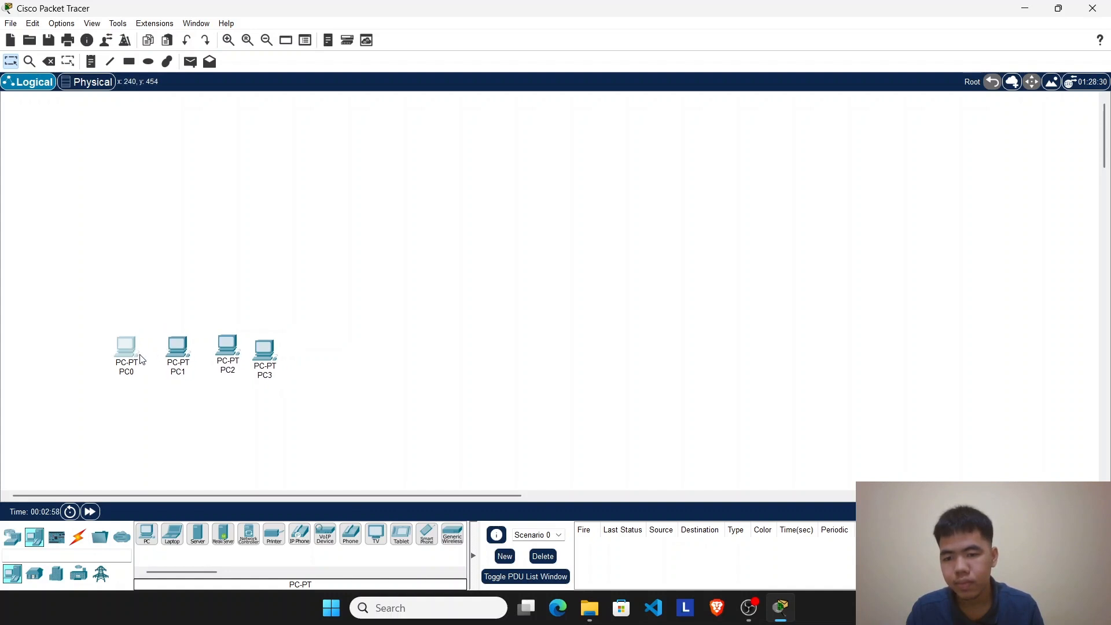
pyautogui.moveTo(223, 349); pyautogui.dragTo(276, 351)
# Step: Add two more PCs after PC3, extending the row to six PCs
pyautogui.click(146, 534)
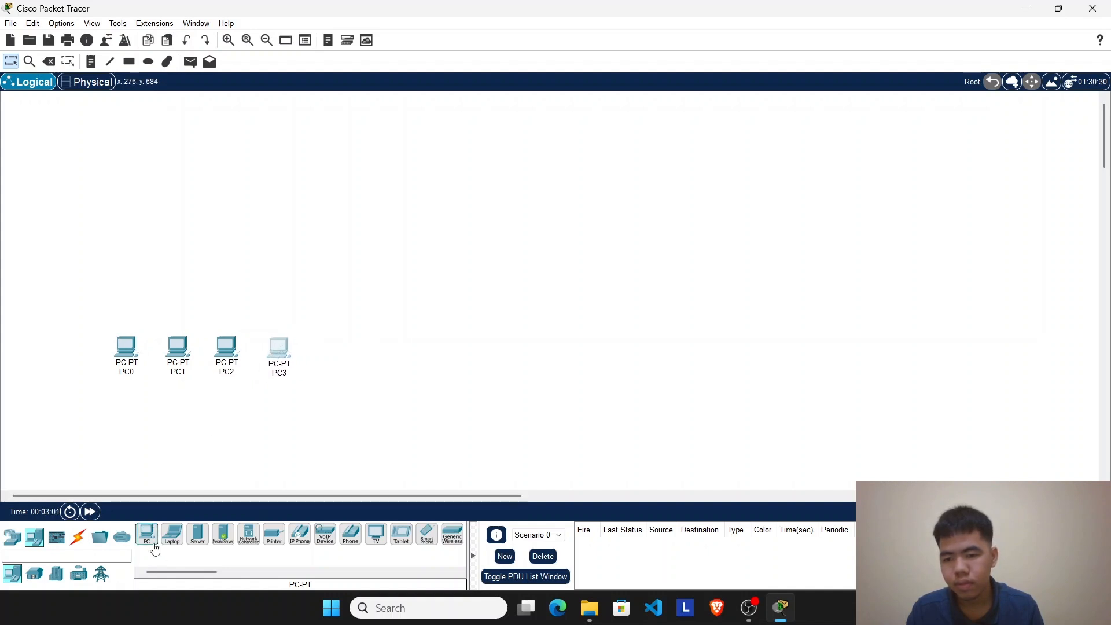
pyautogui.click(328, 349)
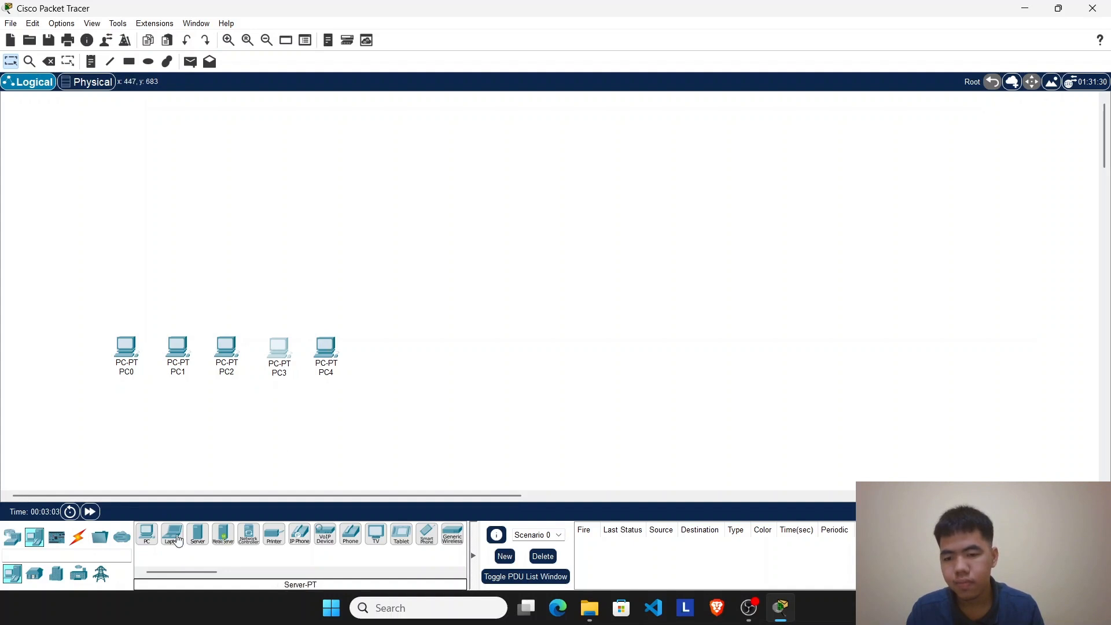
pyautogui.click(149, 536)
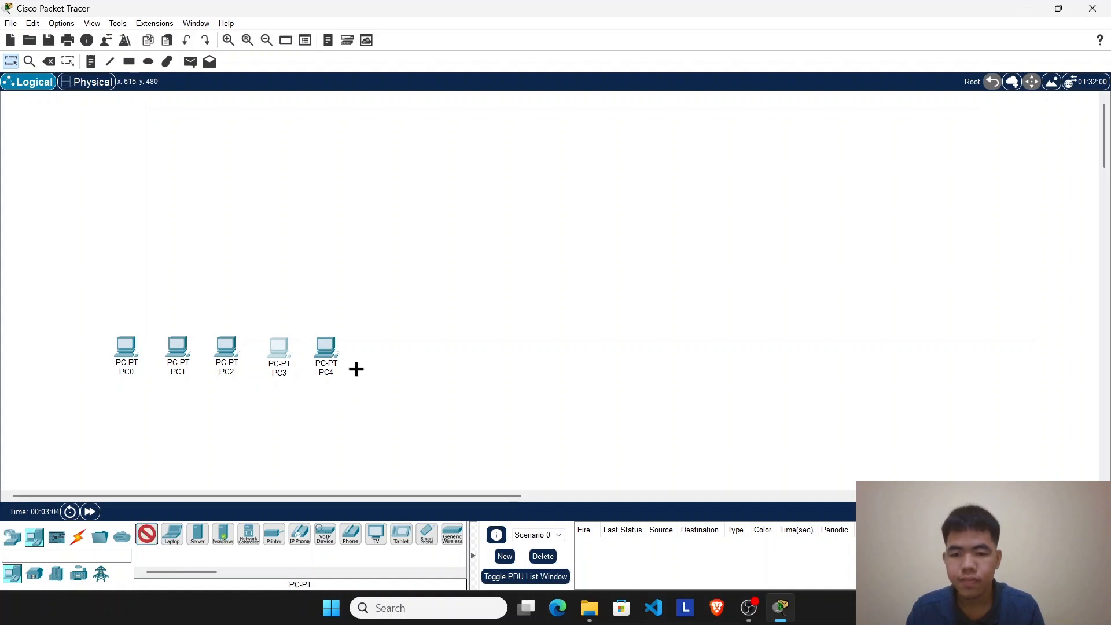
pyautogui.click(379, 348)
pyautogui.moveTo(380, 351); pyautogui.dragTo(384, 354)
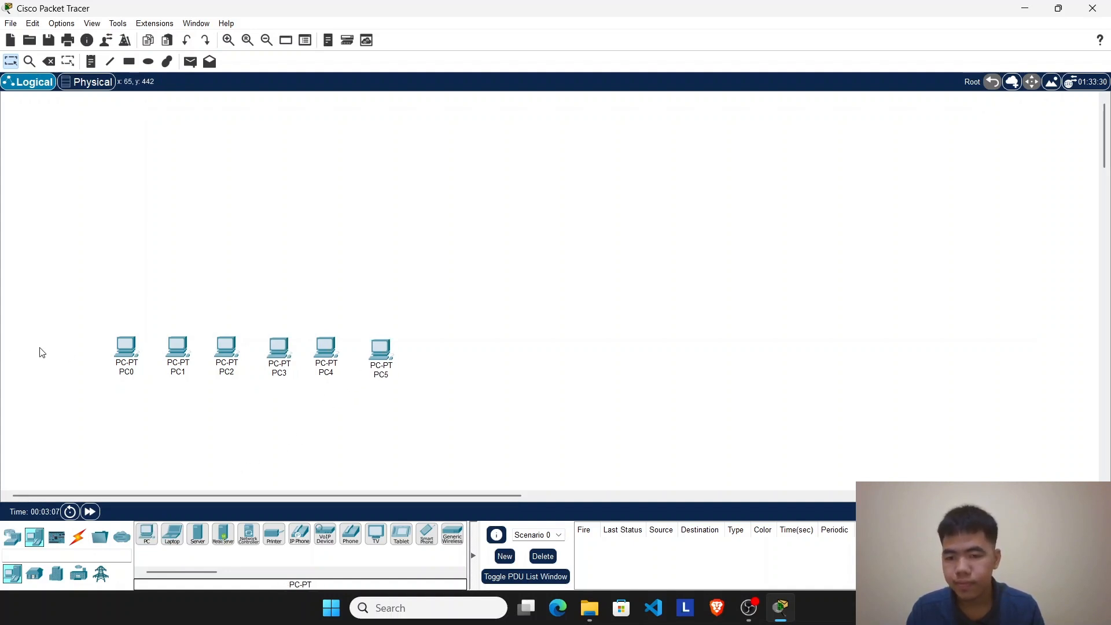
# Step: Duplicate the group of six PCs three times side by side, and move the whole row of PCs lower in the workspace
pyautogui.moveTo(38, 347); pyautogui.dragTo(420, 368)
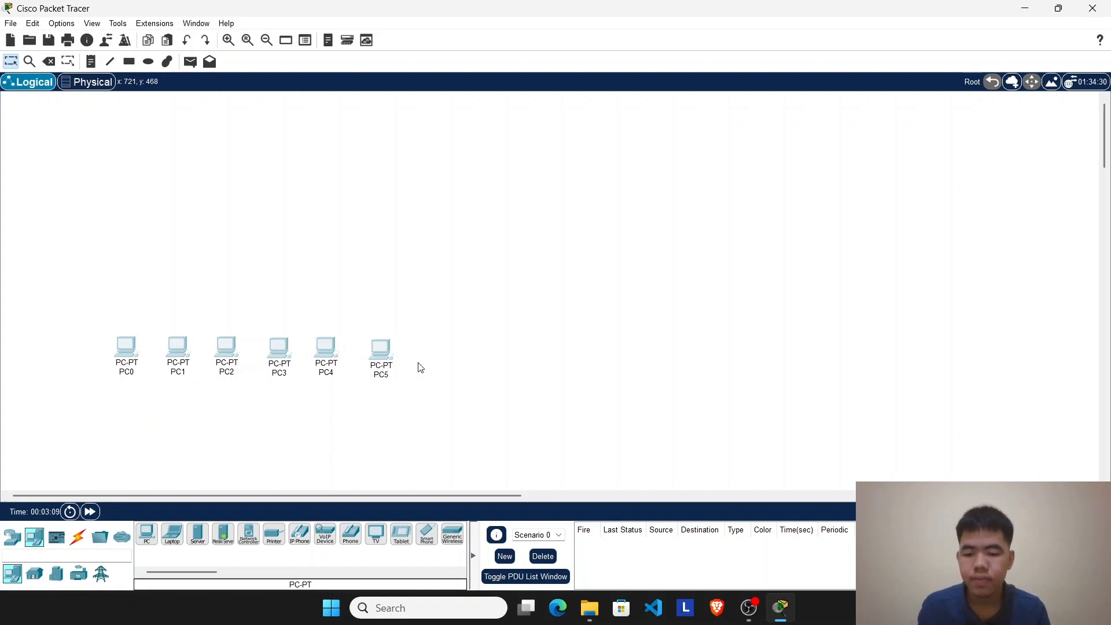
pyautogui.hotkey('ctrl', 'v')
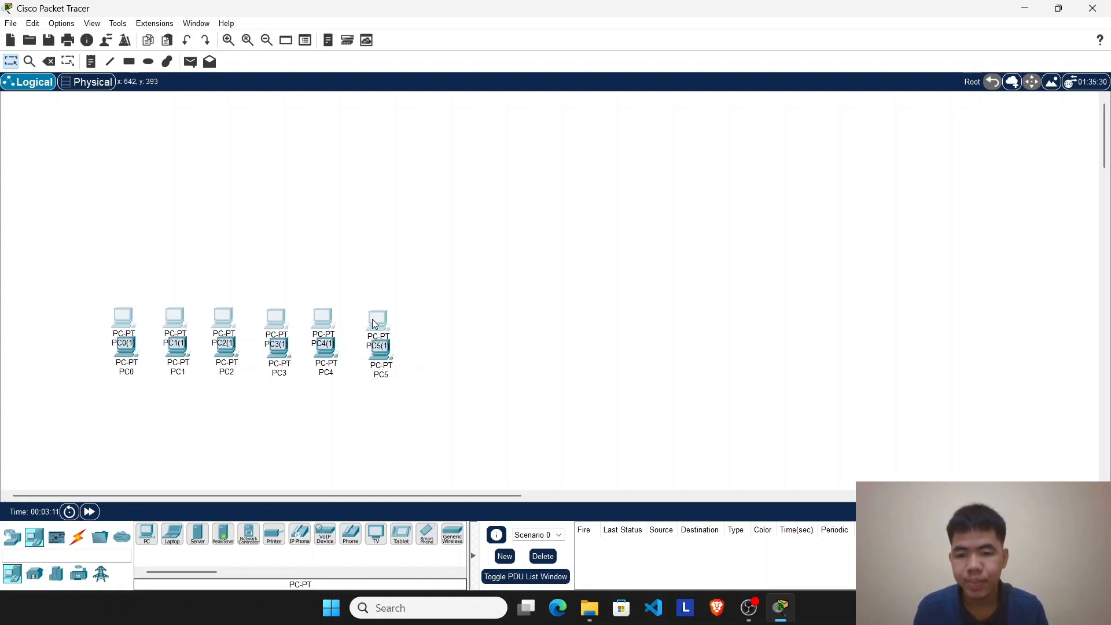
pyautogui.moveTo(373, 323); pyautogui.dragTo(704, 351)
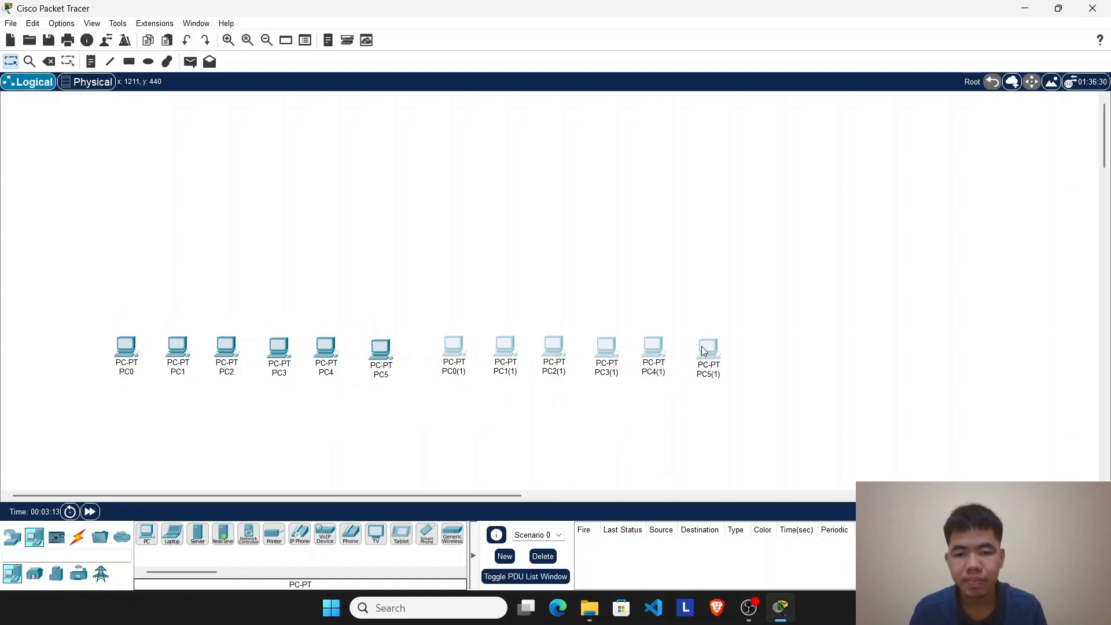
pyautogui.hotkey('ctrl', 'v')
pyautogui.moveTo(387, 325); pyautogui.dragTo(1036, 352)
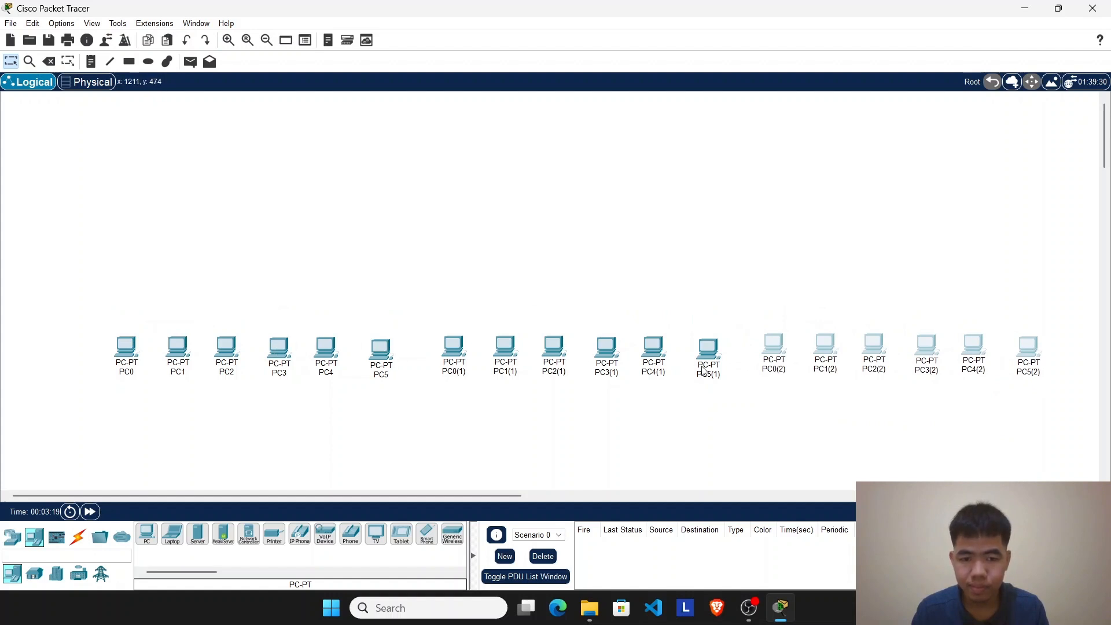
pyautogui.hotkey('ctrl', 'v')
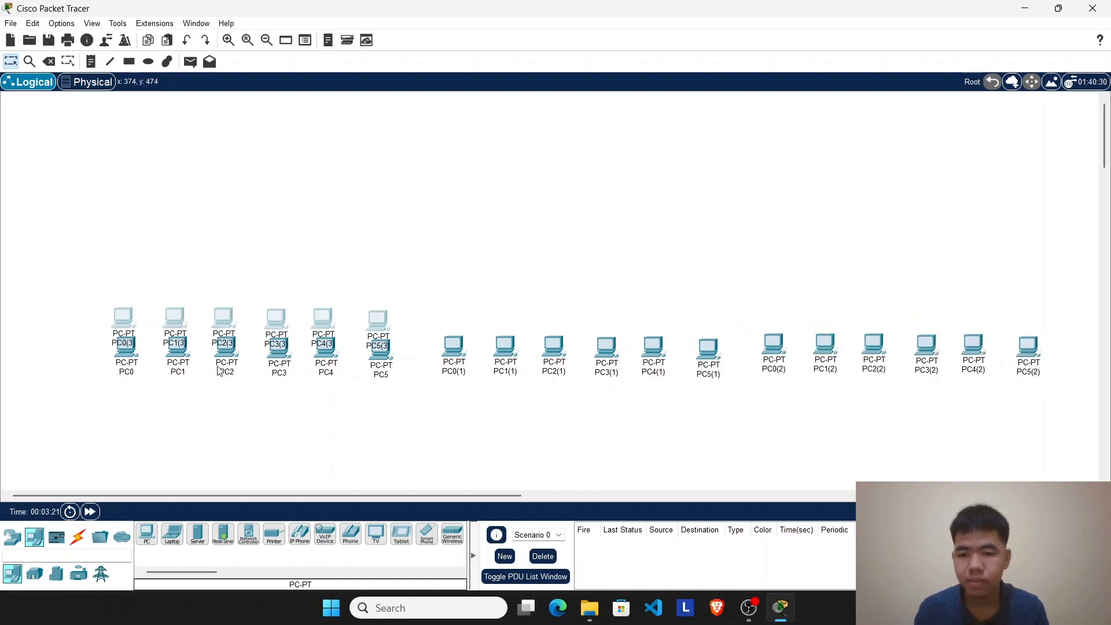
pyautogui.scroll(-4, 371, 358)
pyautogui.scroll(2, 269, 302)
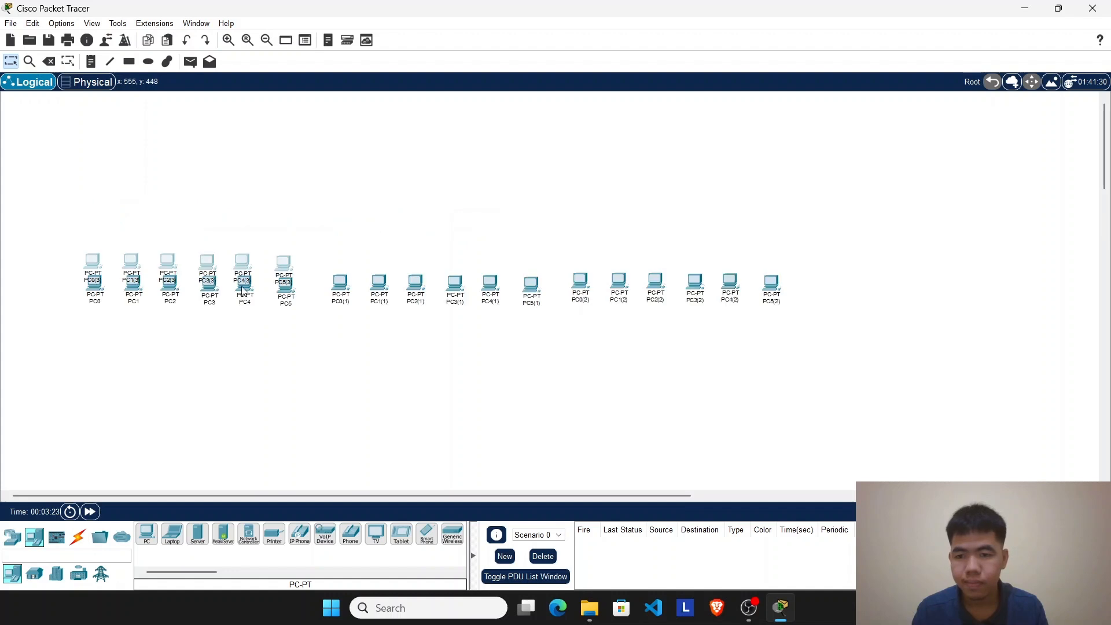
pyautogui.moveTo(220, 260); pyautogui.dragTo(947, 287)
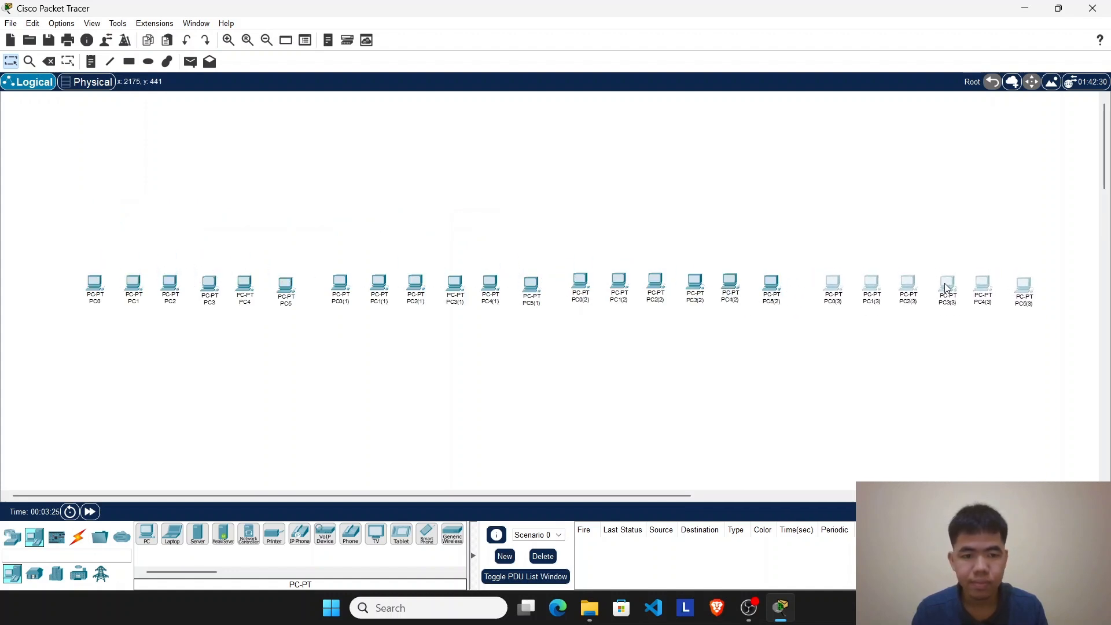
pyautogui.moveTo(13, 268); pyautogui.dragTo(1079, 335)
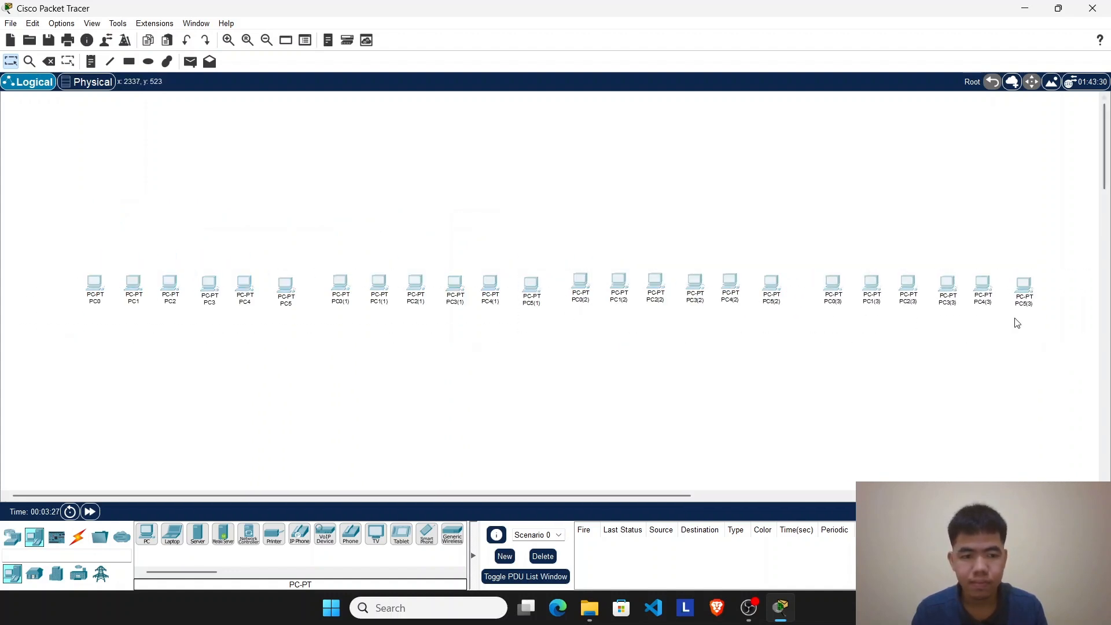
pyautogui.moveTo(988, 297); pyautogui.dragTo(996, 387)
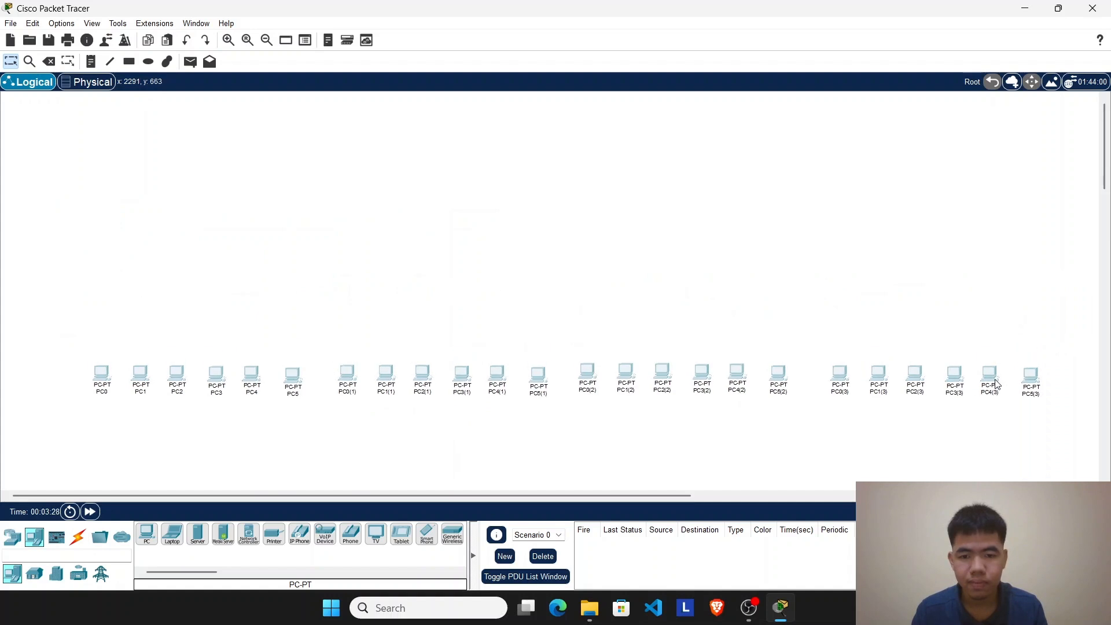
# Step: Place three Switch-PT switches in an aligned, evenly spaced row above the first group of six PCs
pyautogui.click(22, 540)
pyautogui.click(34, 574)
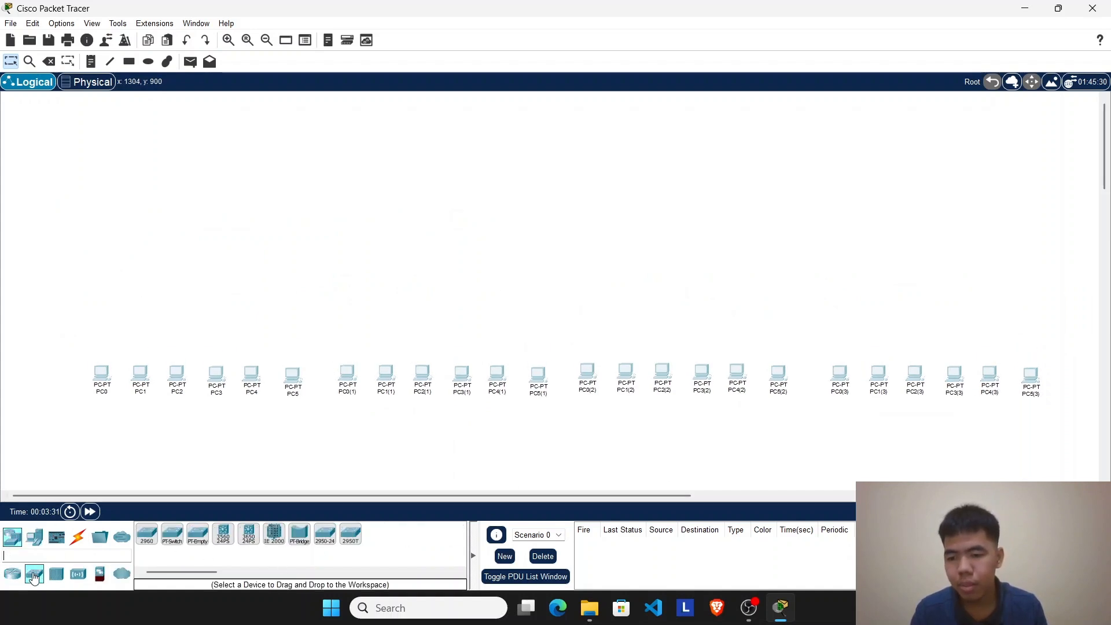
pyautogui.click(174, 540)
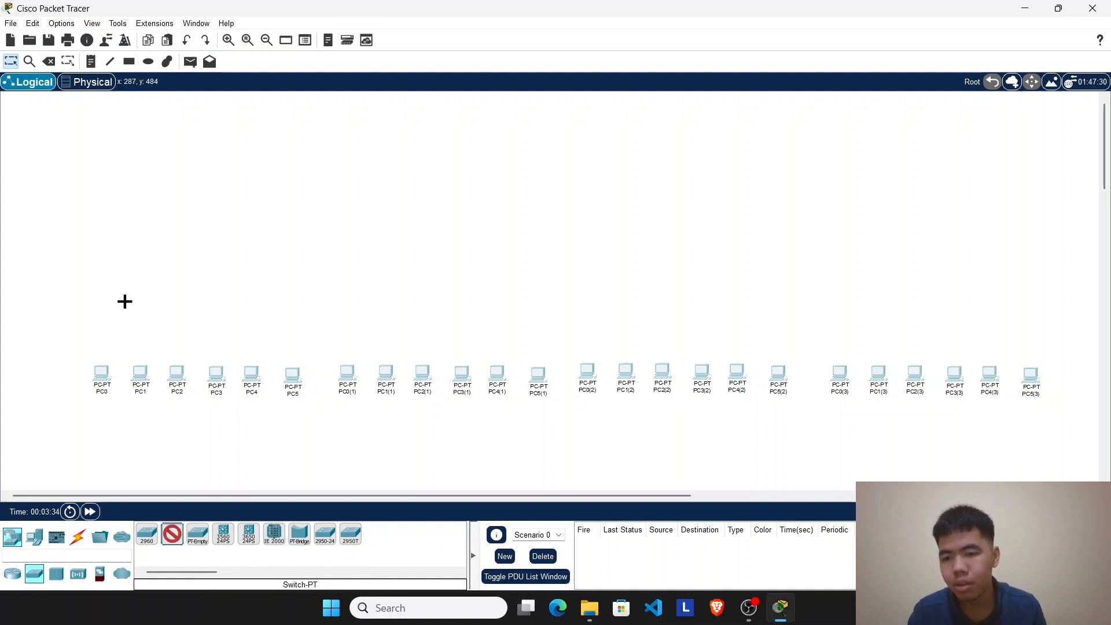
pyautogui.click(124, 302)
pyautogui.moveTo(124, 308)
pyautogui.mouseDown()
pyautogui.moveTo(130, 326)
pyautogui.moveTo(132, 309)
pyautogui.mouseUp()
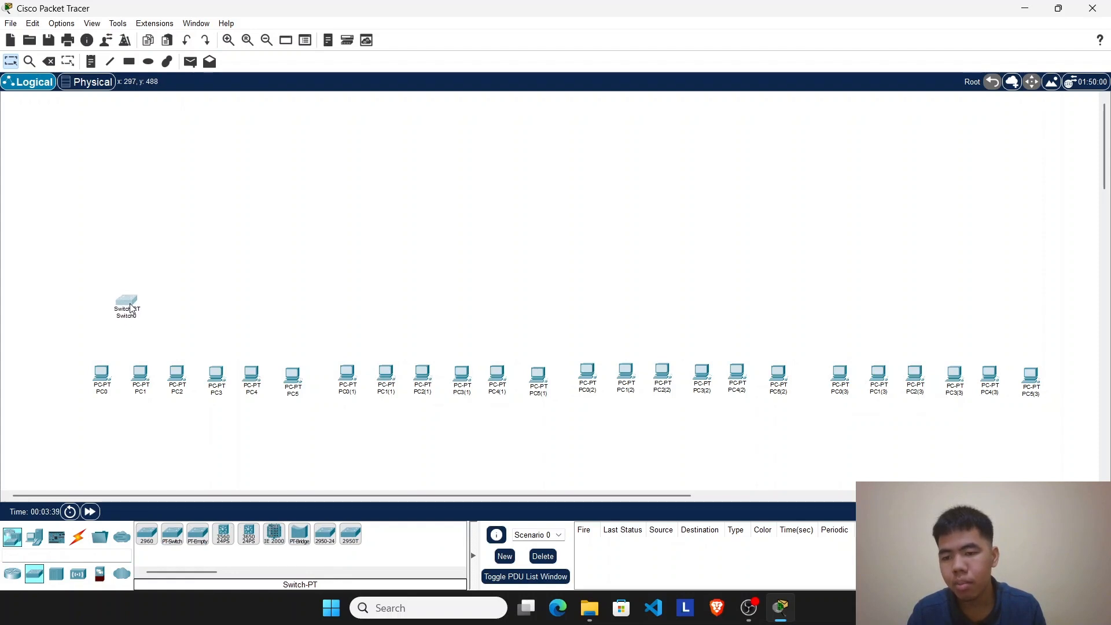
pyautogui.click(172, 534)
pyautogui.click(199, 298)
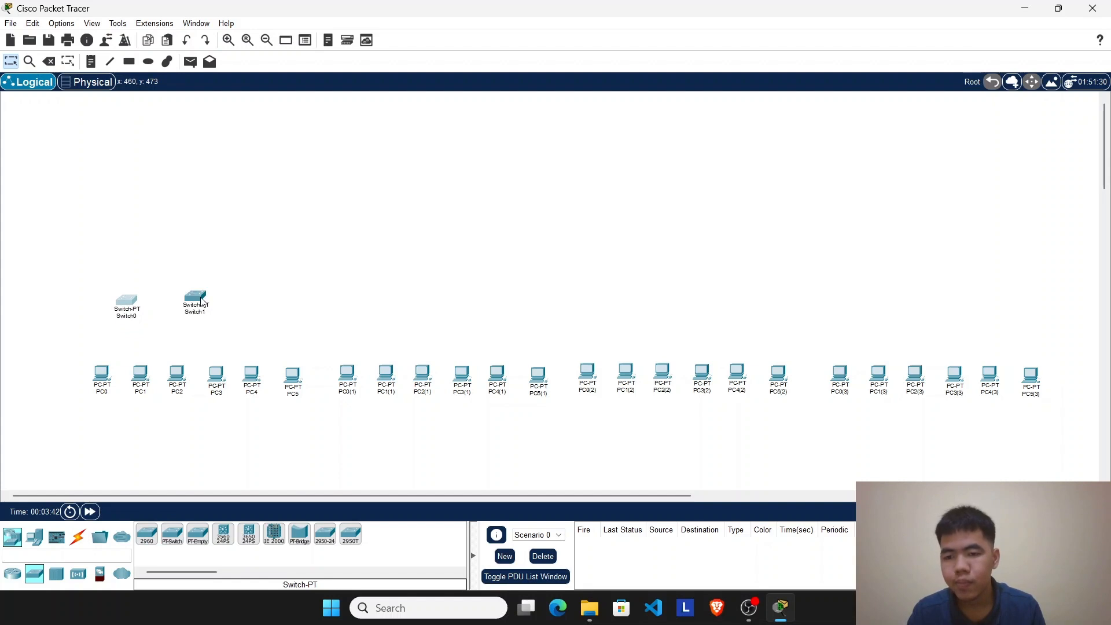
pyautogui.moveTo(202, 300); pyautogui.dragTo(207, 308)
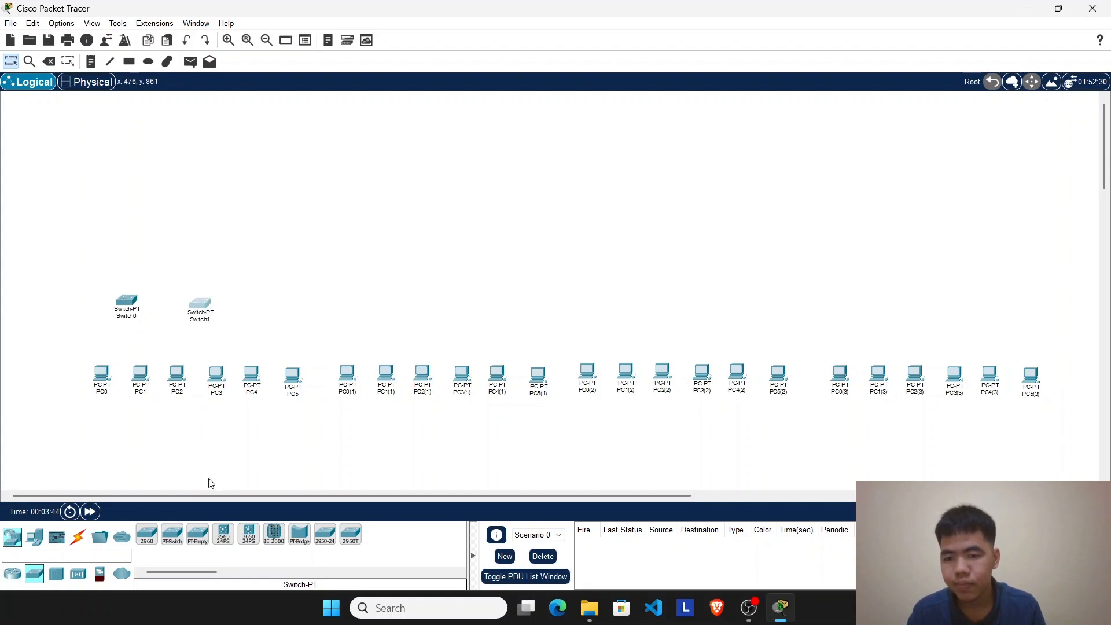
pyautogui.click(172, 534)
pyautogui.click(274, 302)
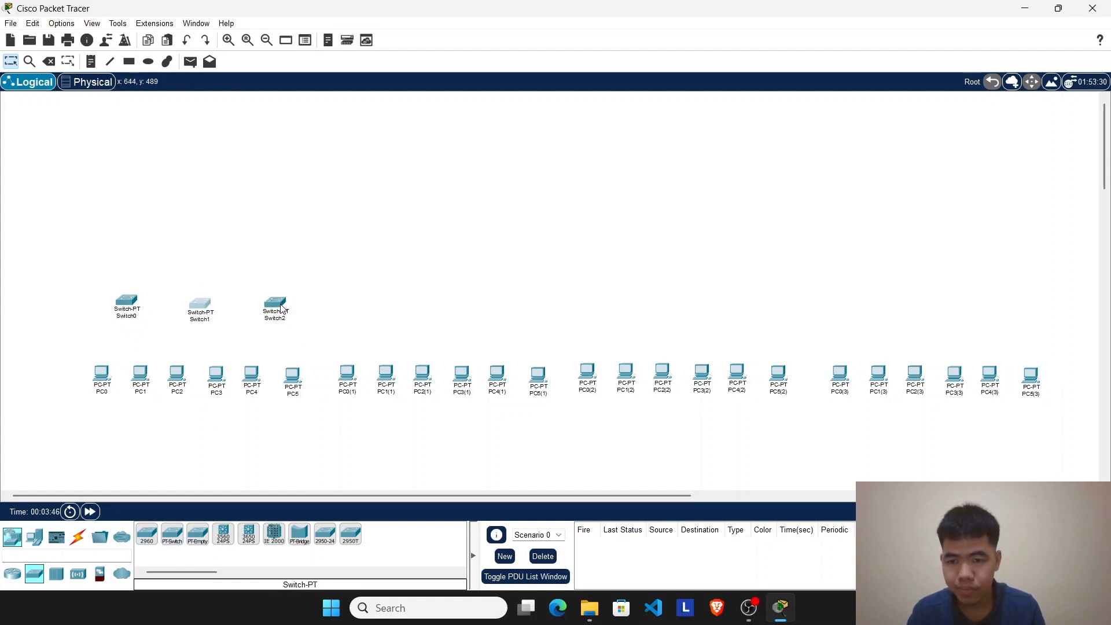
pyautogui.moveTo(203, 311); pyautogui.dragTo(202, 306)
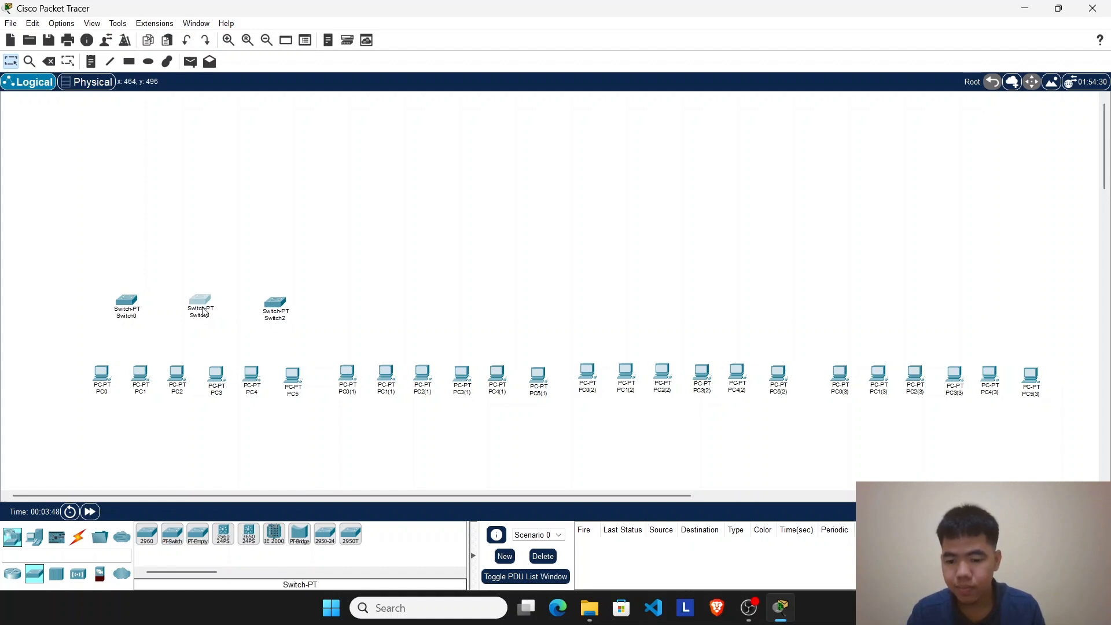
# Step: Copy the three switches and place one copy of the set above each of the other three PC groups
pyautogui.moveTo(331, 305); pyautogui.dragTo(89, 314)
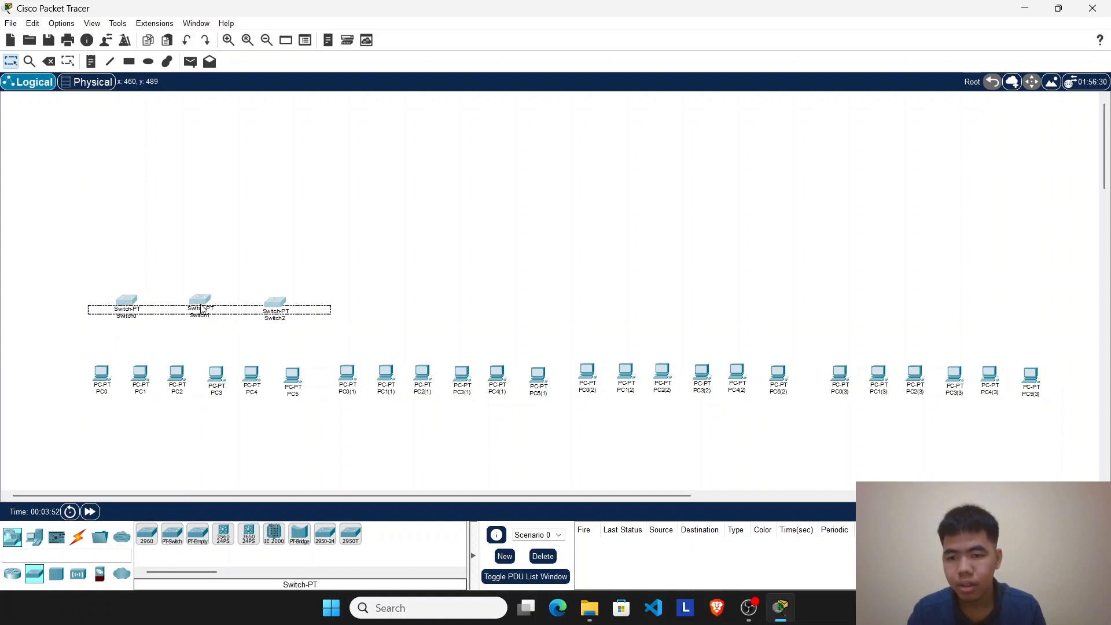
pyautogui.click(200, 304)
pyautogui.click(383, 299)
pyautogui.moveTo(342, 310); pyautogui.dragTo(73, 327)
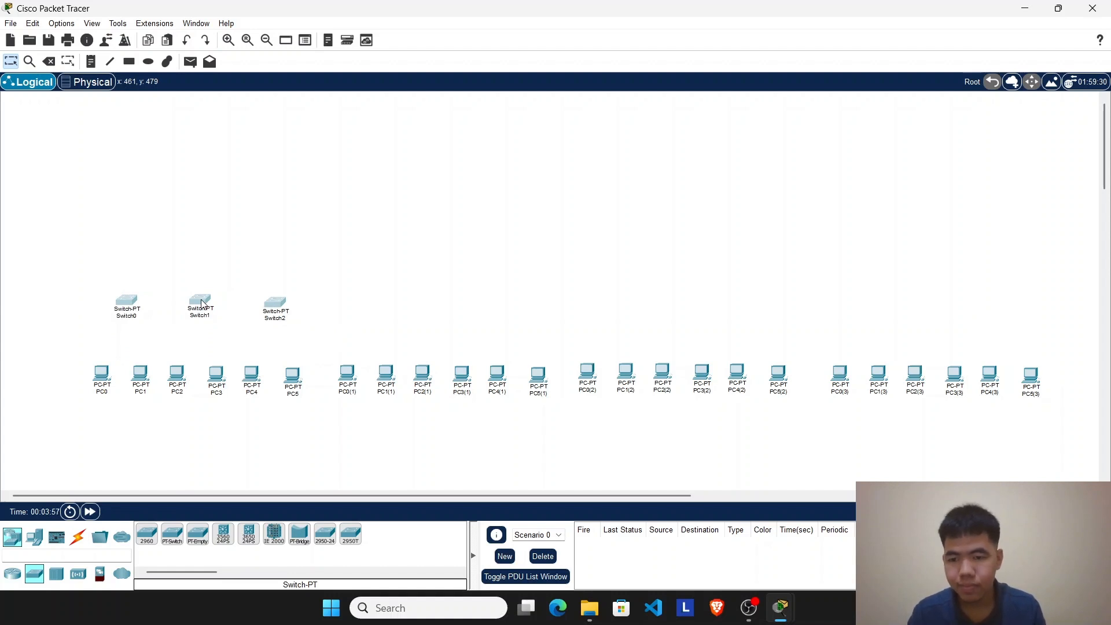
pyautogui.moveTo(201, 302)
pyautogui.mouseDown()
pyautogui.moveTo(216, 303)
pyautogui.moveTo(205, 303)
pyautogui.mouseUp()
pyautogui.hotkey('ctrl', 'c')
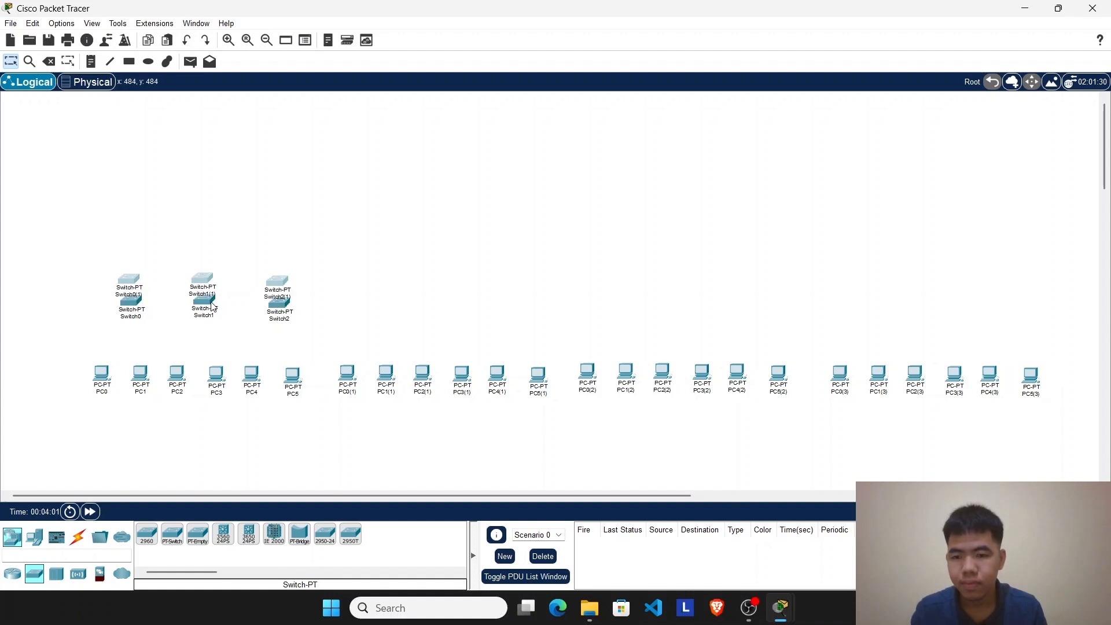
pyautogui.hotkey('ctrl', 'v')
pyautogui.hotkey('ctrl', 'v')
pyautogui.hotkey('ctrl', 'v')
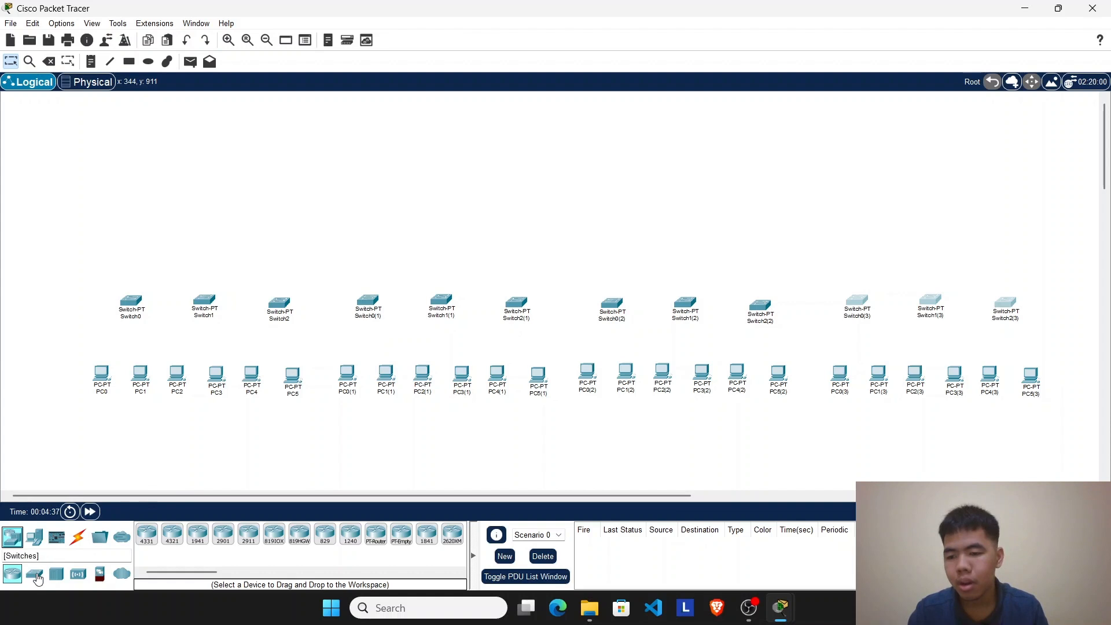
# Step: Place a generic Router-PT router above Switch1, the middle switch of the first group
pyautogui.click(32, 544)
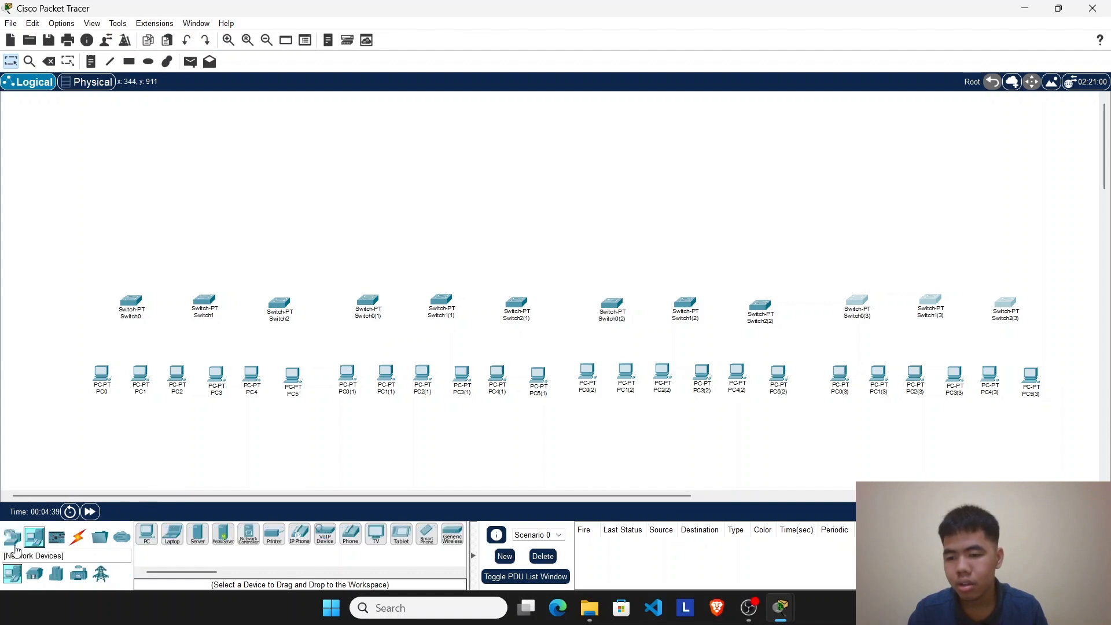
pyautogui.click(12, 537)
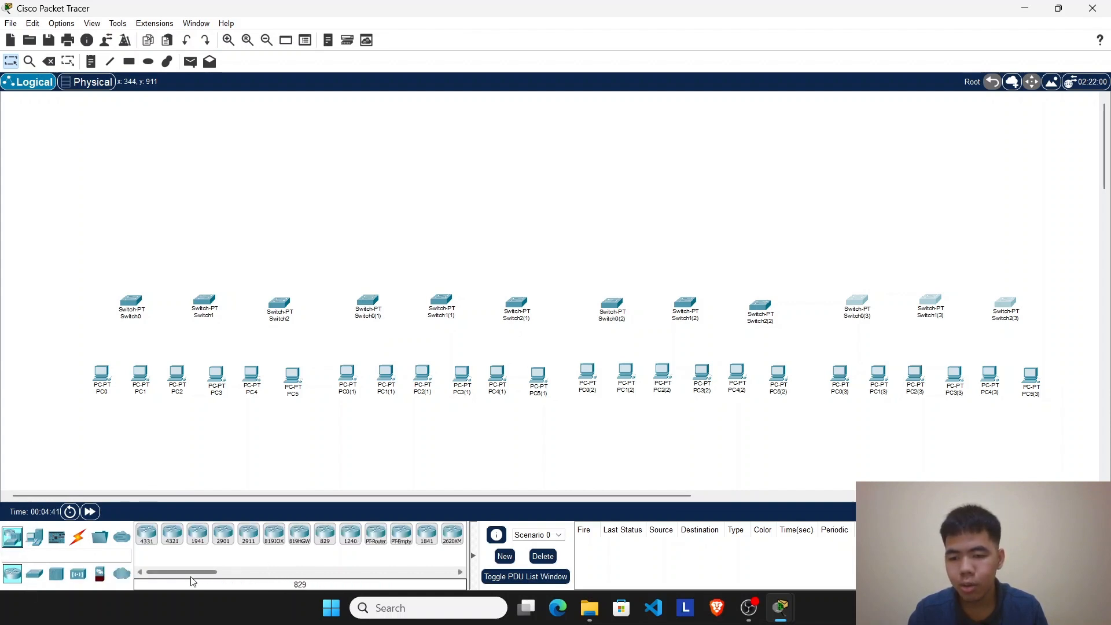
pyautogui.moveTo(193, 577); pyautogui.dragTo(230, 583)
pyautogui.click(209, 543)
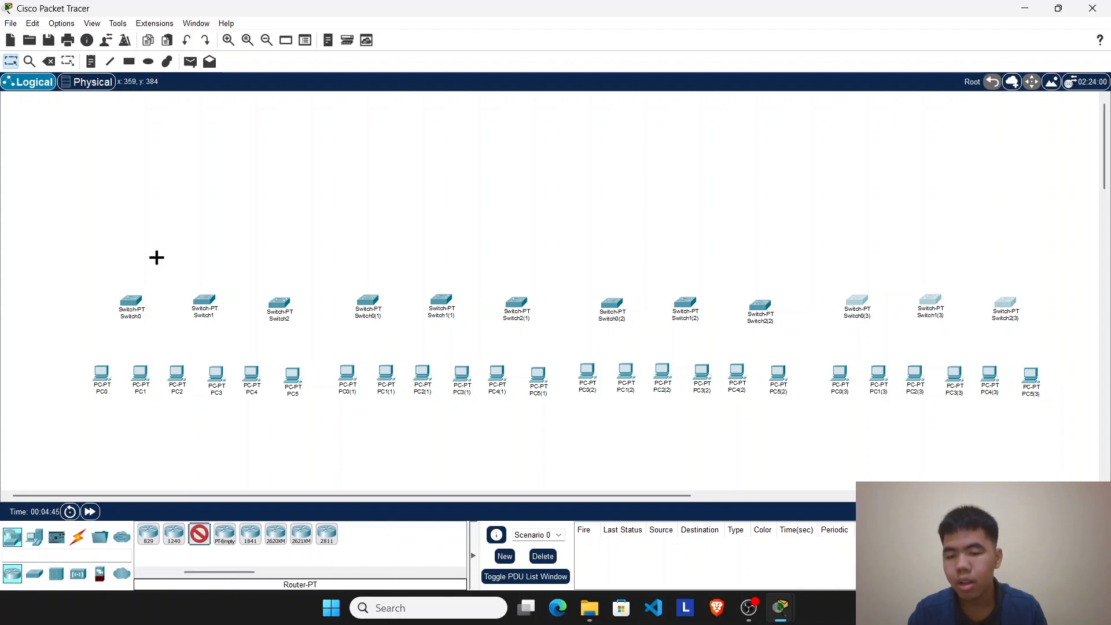
pyautogui.click(211, 214)
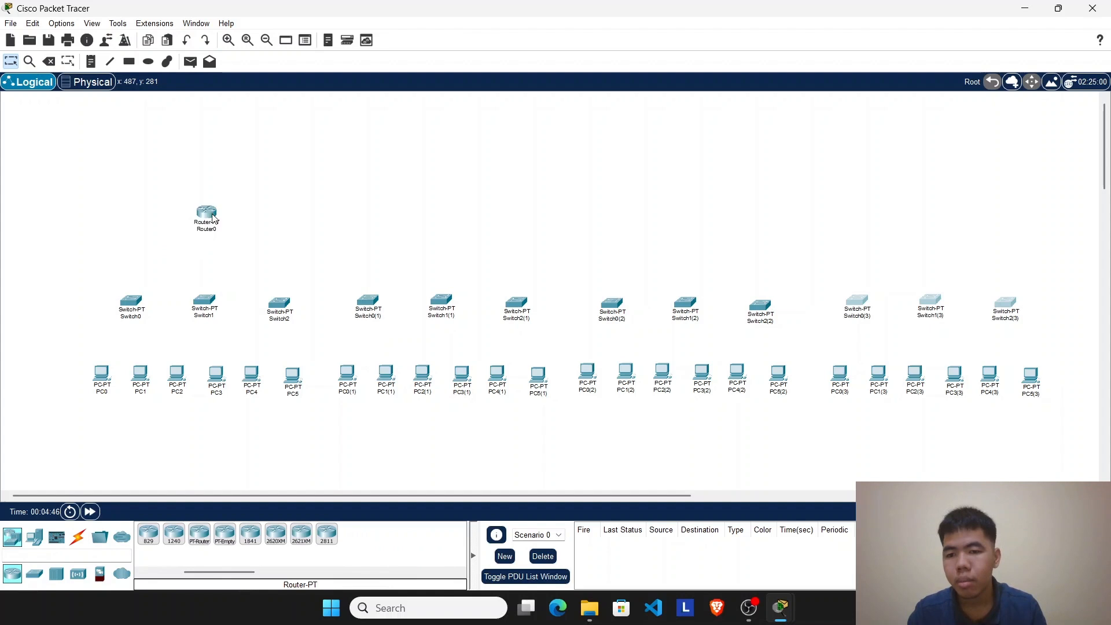
# Step: Place a Router-PT above the middle switch of each of the other three groups, and move the whole topology lower in the workspace
pyautogui.moveTo(219, 219); pyautogui.dragTo(225, 225)
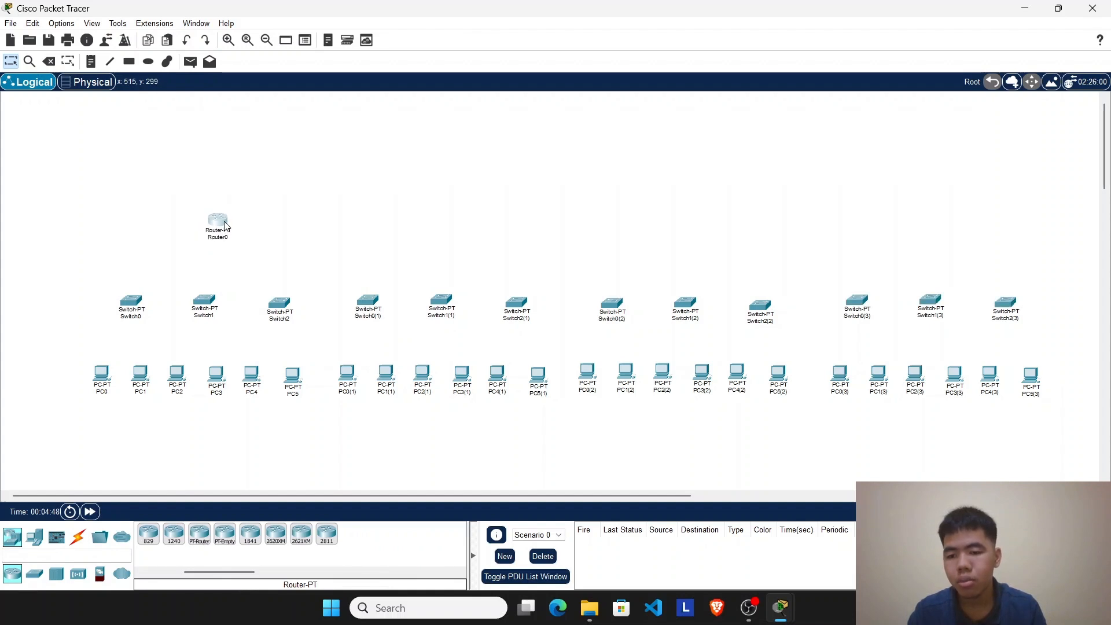
pyautogui.click(204, 546)
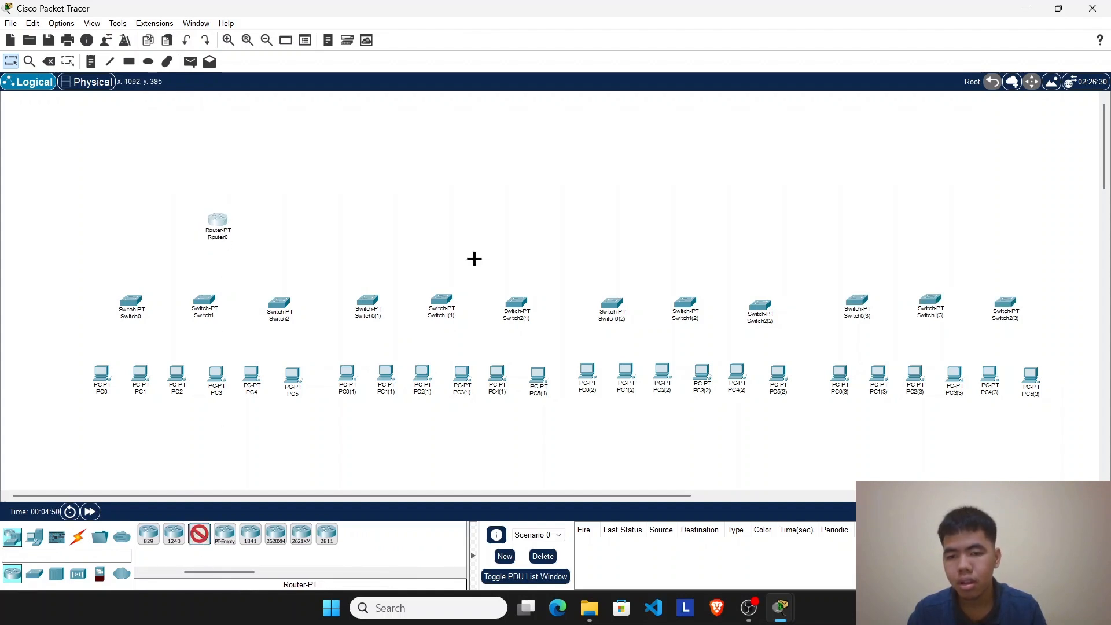
pyautogui.click(446, 221)
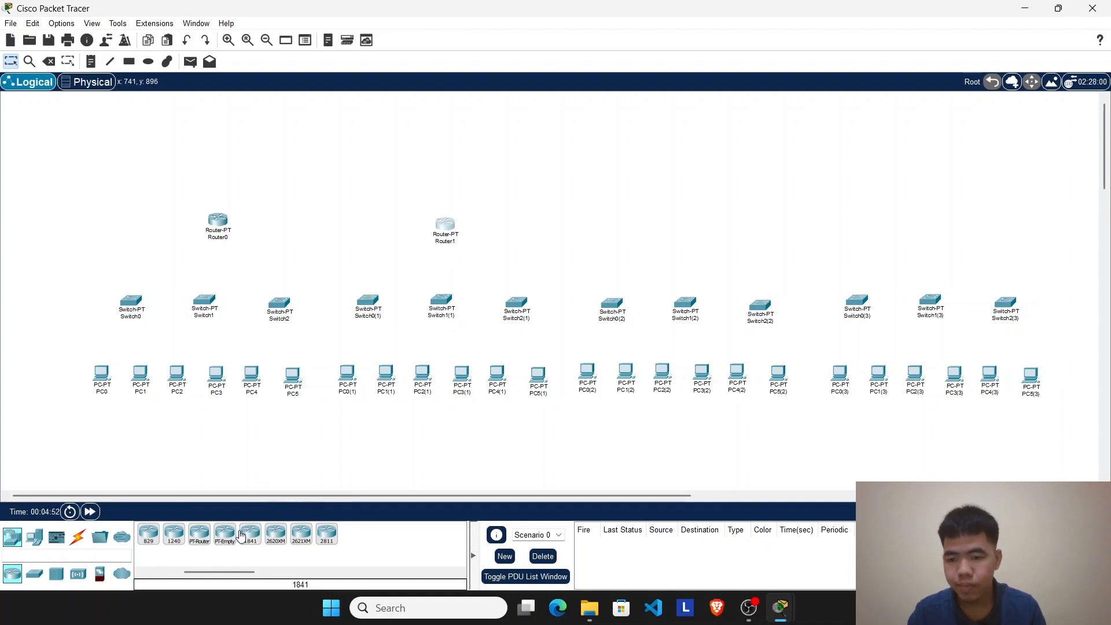
pyautogui.click(199, 535)
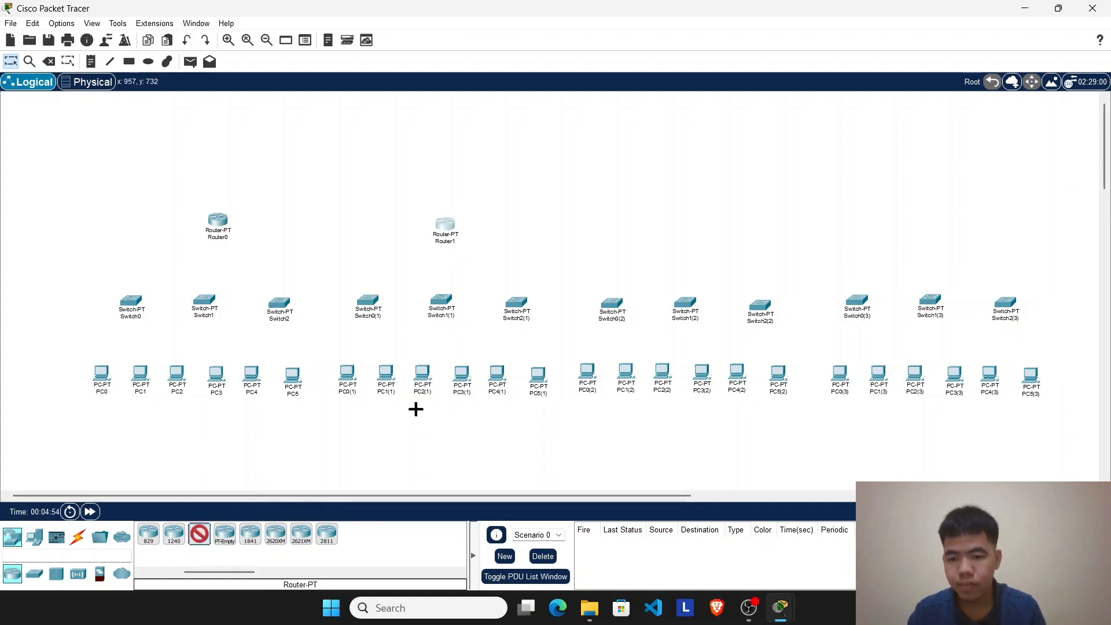
pyautogui.click(689, 227)
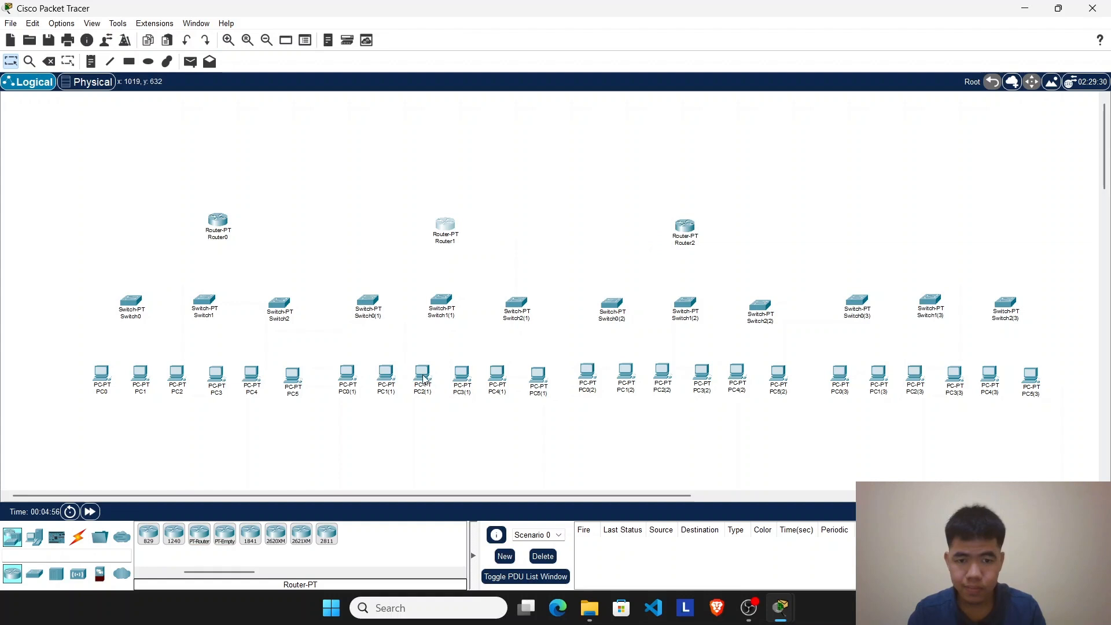
pyautogui.click(199, 536)
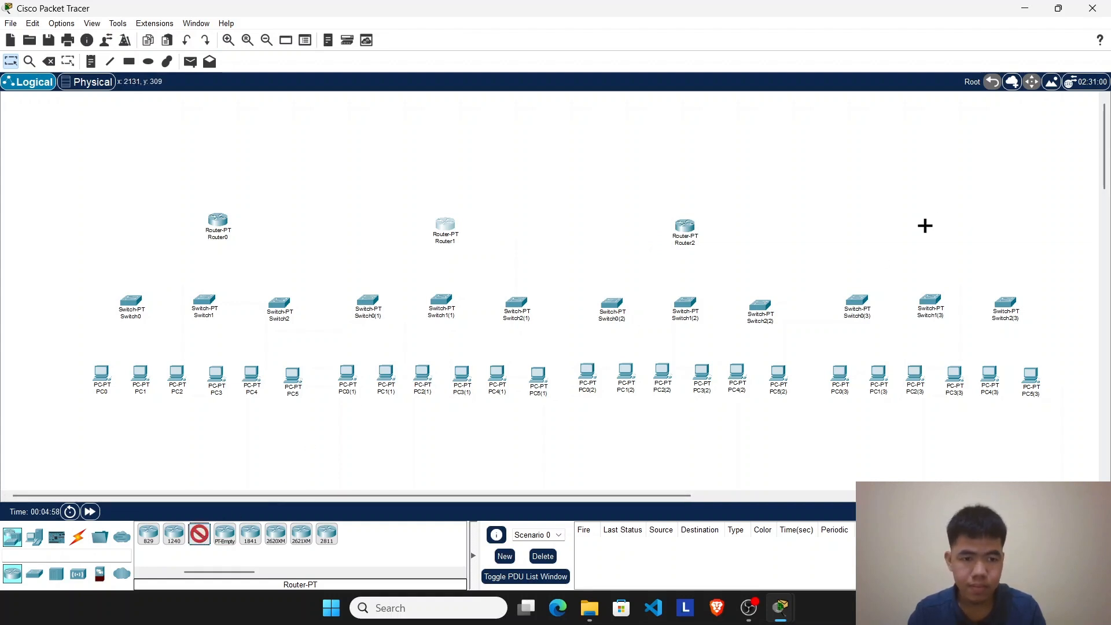
pyautogui.click(923, 225)
pyautogui.moveTo(922, 233); pyautogui.dragTo(924, 239)
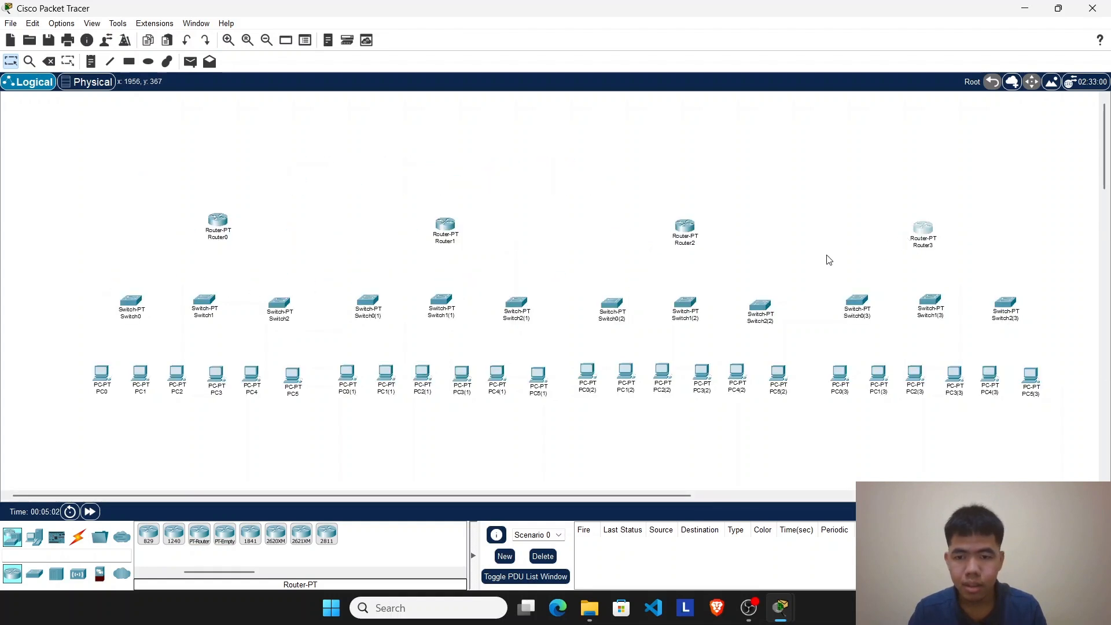
pyautogui.moveTo(93, 200); pyautogui.dragTo(1050, 441)
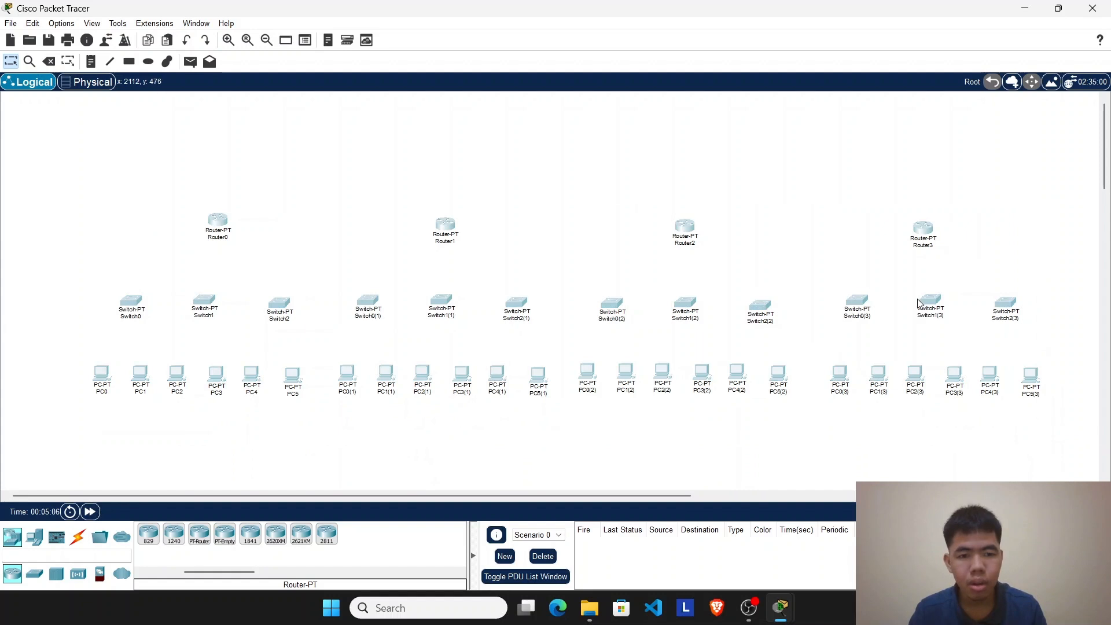
pyautogui.moveTo(929, 298); pyautogui.dragTo(928, 338)
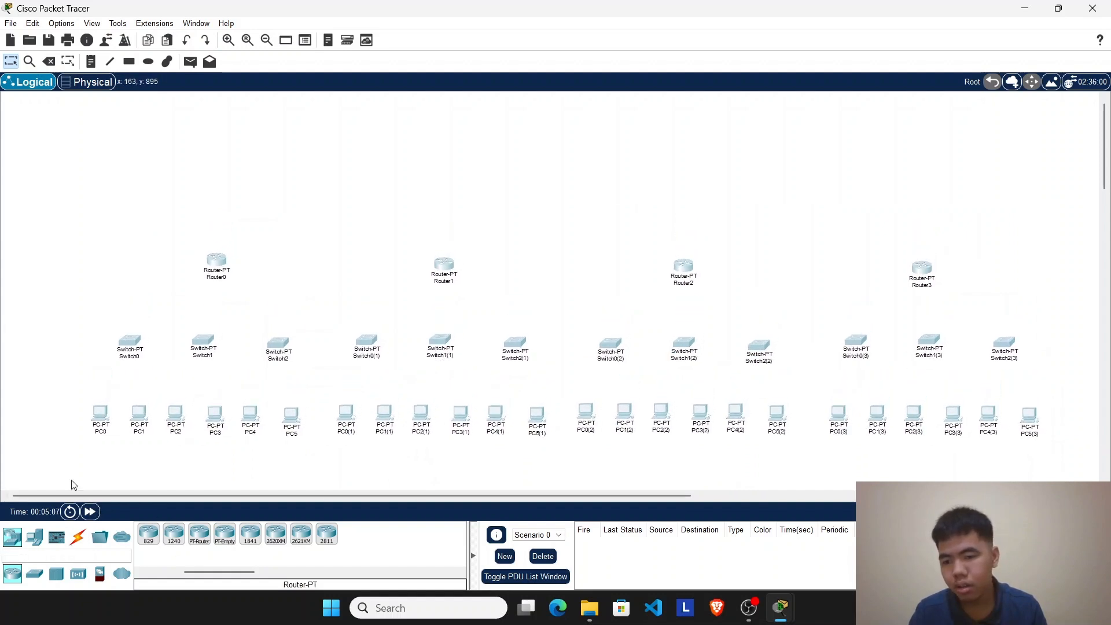
# Step: Find the DSL modem among the WAN emulation devices and place it above the routers, between Router2 and Router3
pyautogui.click(35, 537)
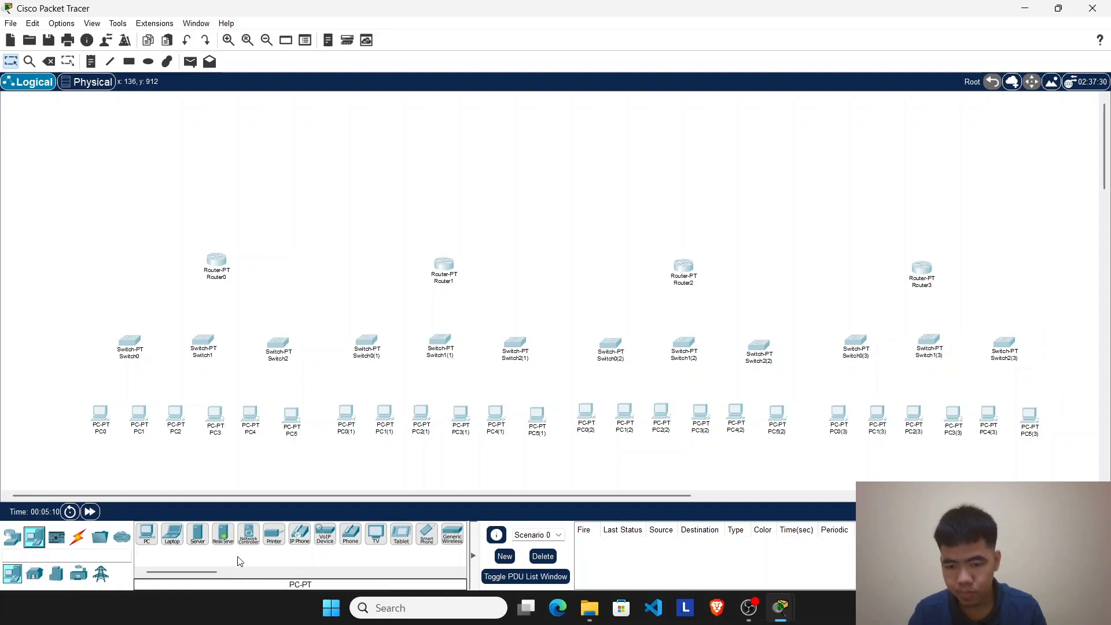
pyautogui.click(56, 537)
pyautogui.click(14, 539)
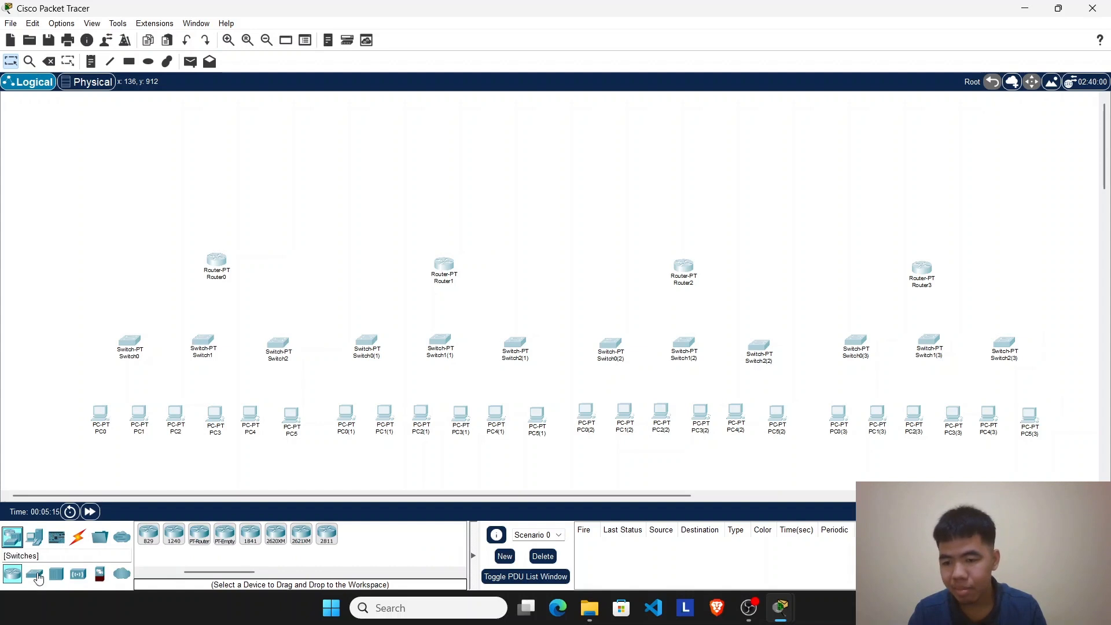
pyautogui.click(34, 574)
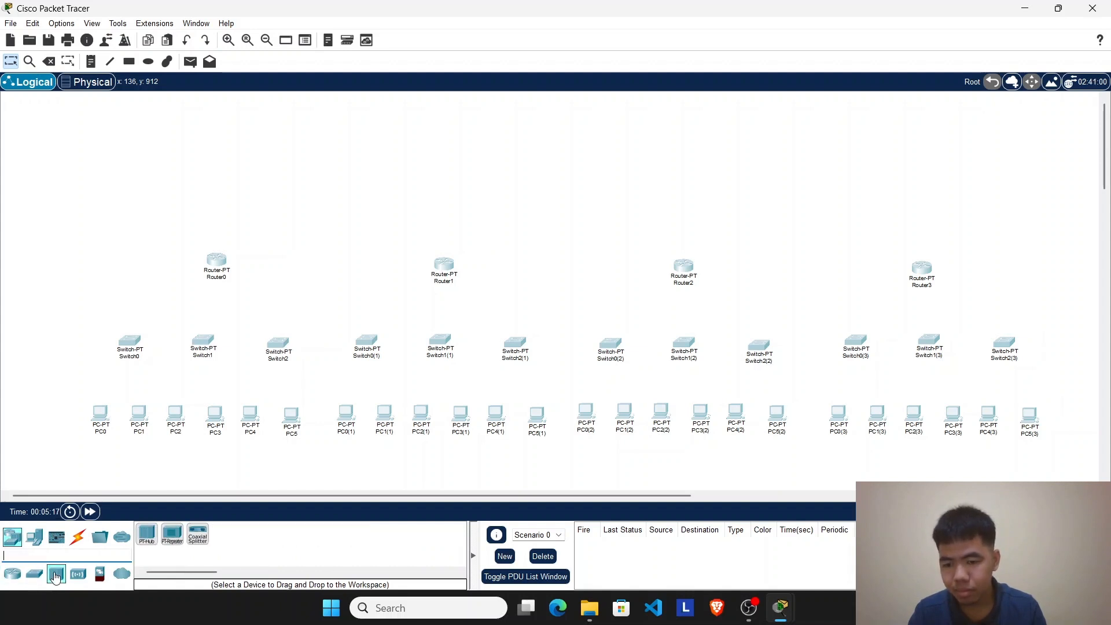
pyautogui.click(77, 573)
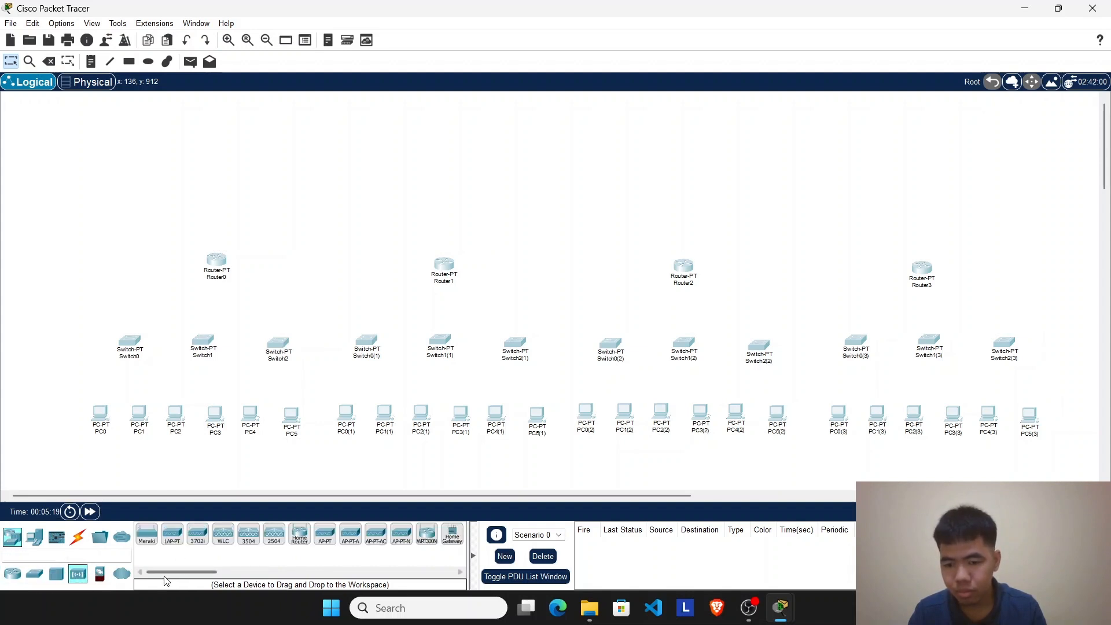
pyautogui.moveTo(164, 575); pyautogui.dragTo(101, 584)
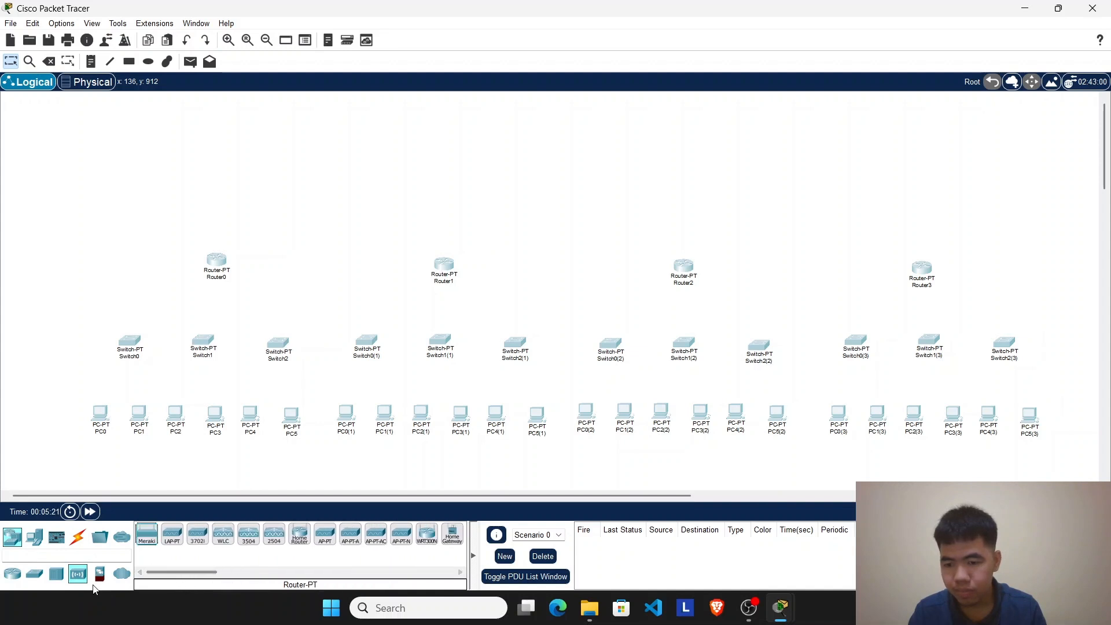
pyautogui.click(99, 573)
pyautogui.click(122, 574)
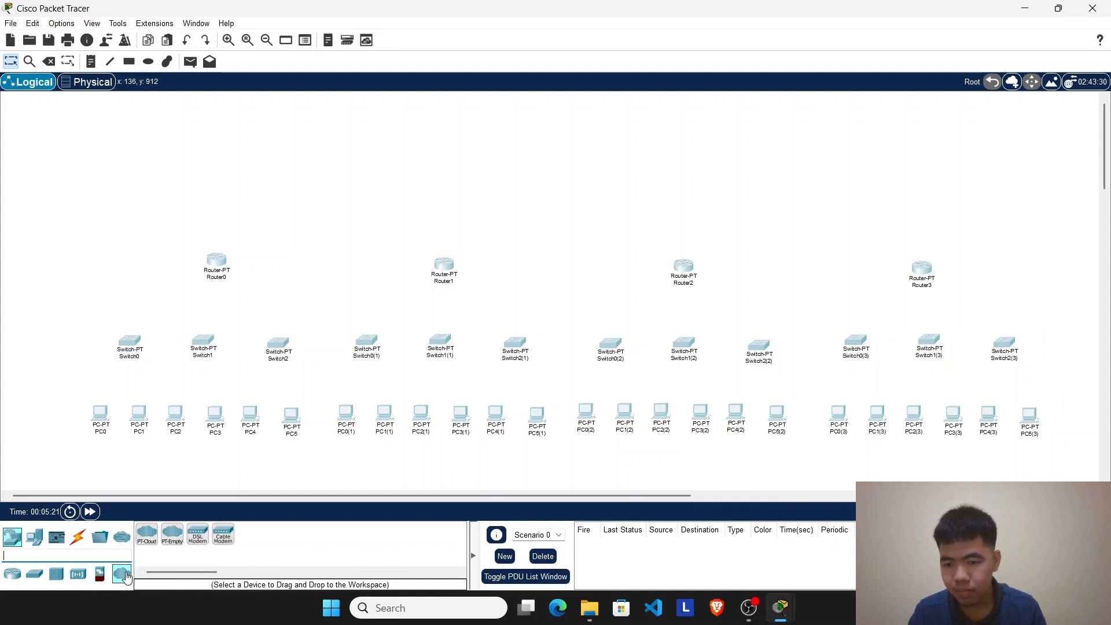
pyautogui.click(197, 535)
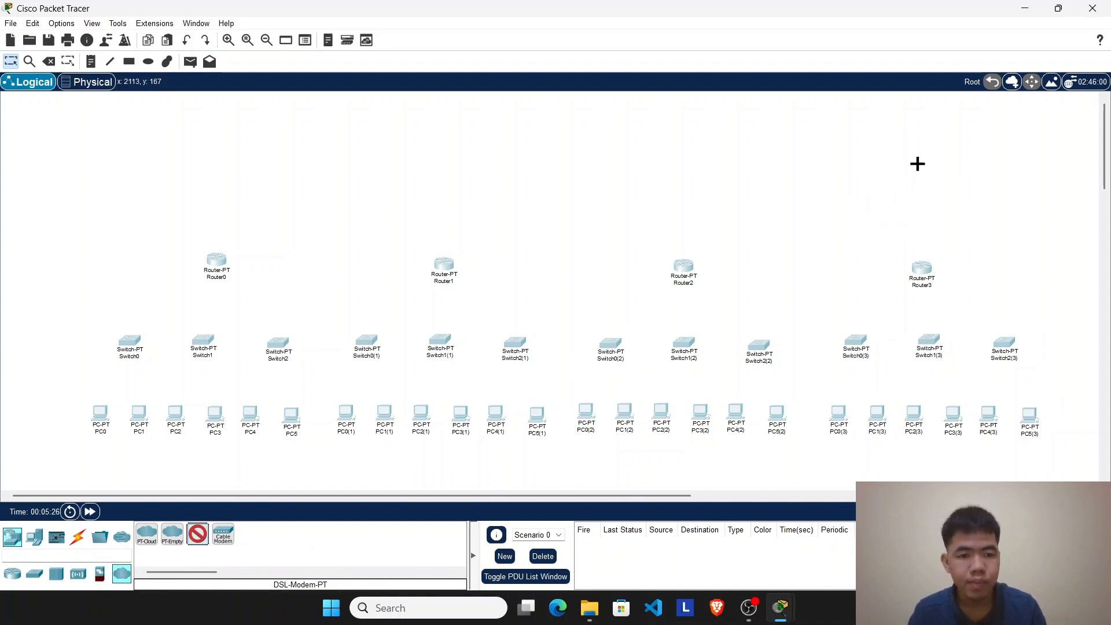
pyautogui.click(823, 171)
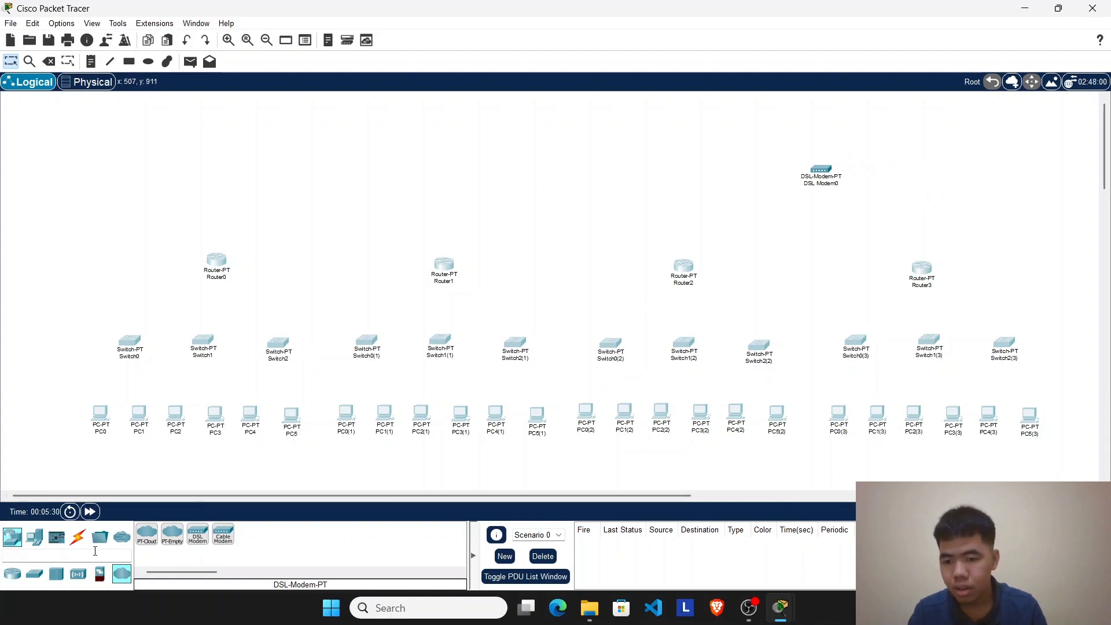
# Step: Place a Cloud-PT above Router2 and a Server-PT beside it, above the gap between Router1 and Router2
pyautogui.click(147, 535)
pyautogui.click(703, 115)
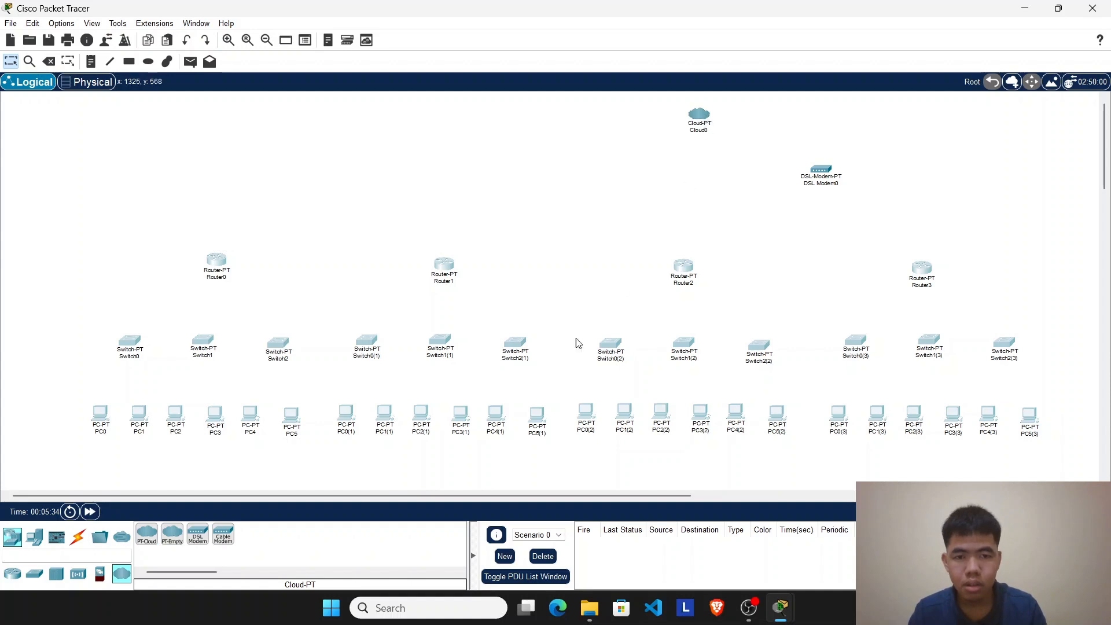
pyautogui.click(34, 537)
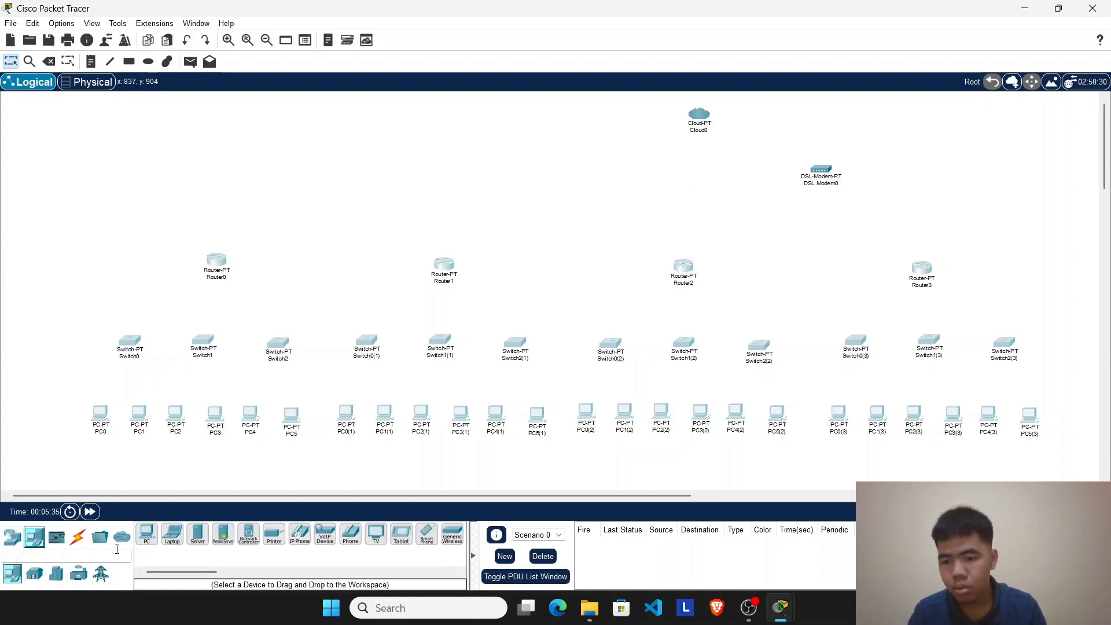
pyautogui.click(195, 538)
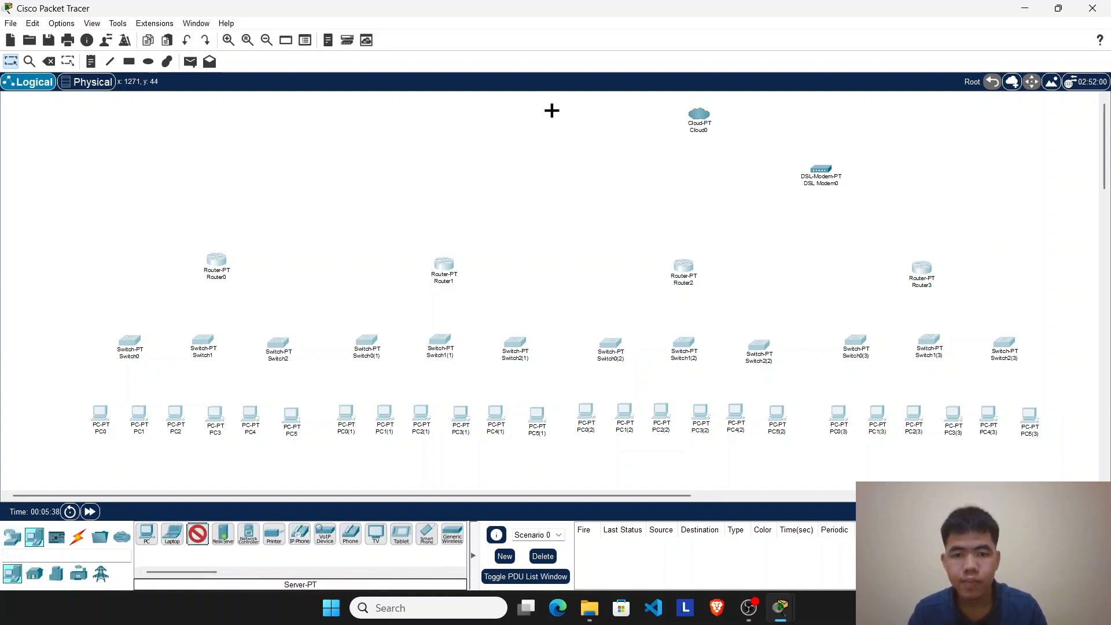
pyautogui.click(552, 111)
# Step: Nudge the cloud and the DSL modem slightly lower, and shift all devices together a little lower in the workspace
pyautogui.moveTo(699, 127); pyautogui.dragTo(699, 141)
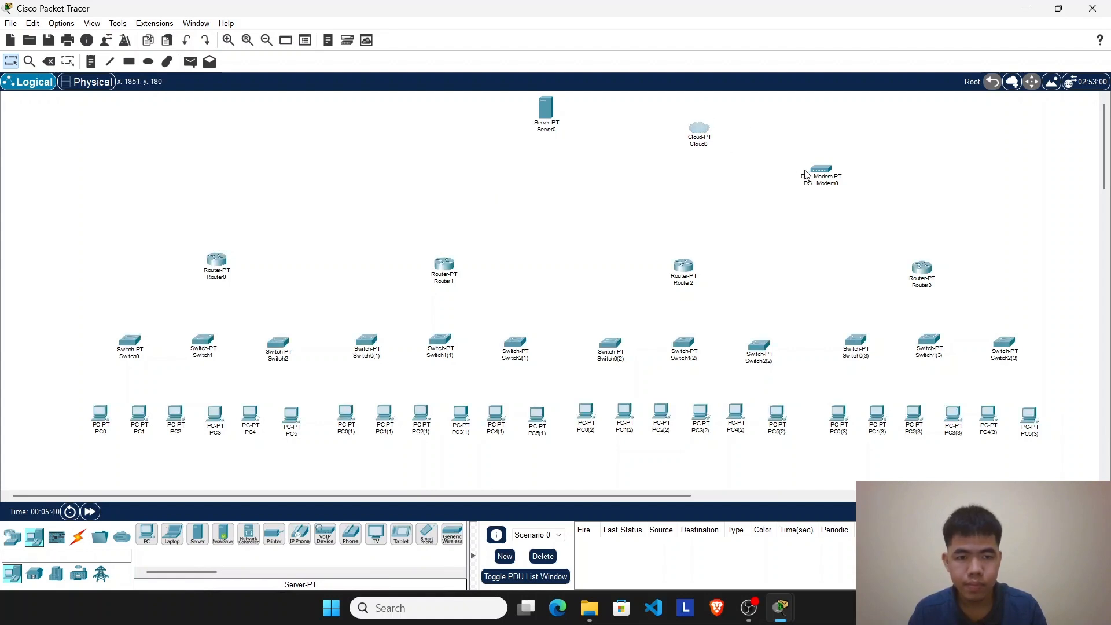
pyautogui.moveTo(805, 173); pyautogui.dragTo(807, 184)
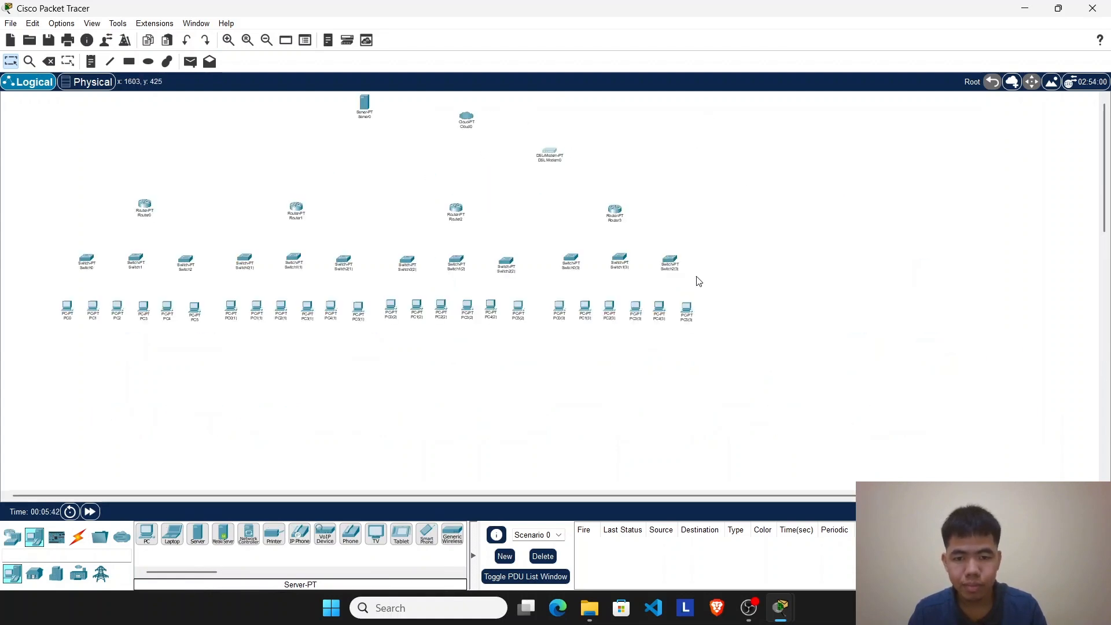
pyautogui.moveTo(96, 185); pyautogui.dragTo(1017, 418)
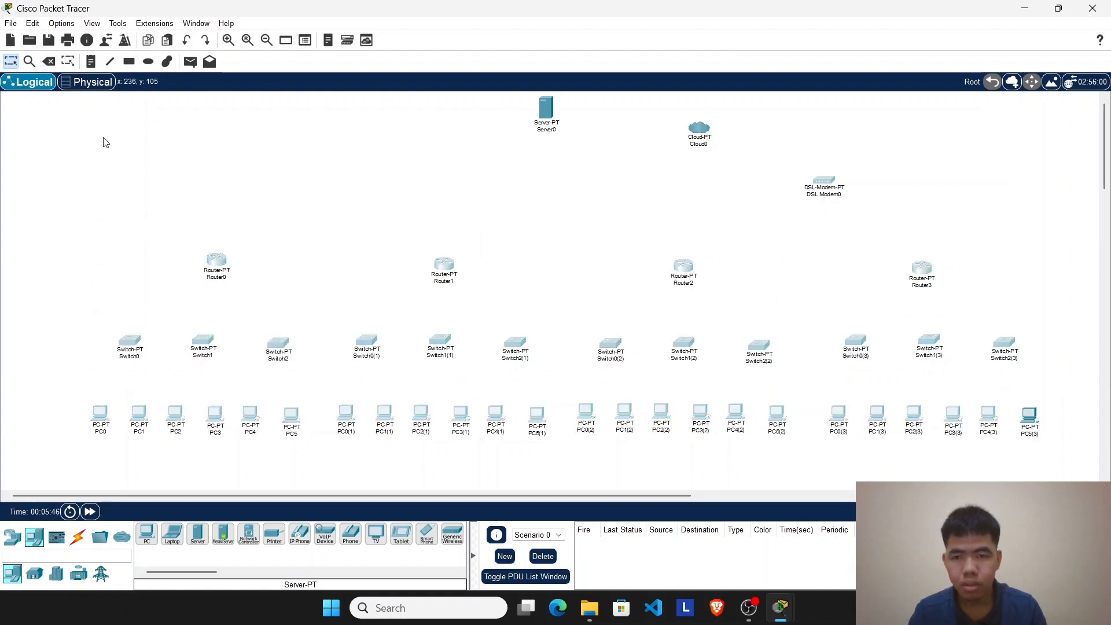
pyautogui.moveTo(62, 110); pyautogui.dragTo(1027, 440)
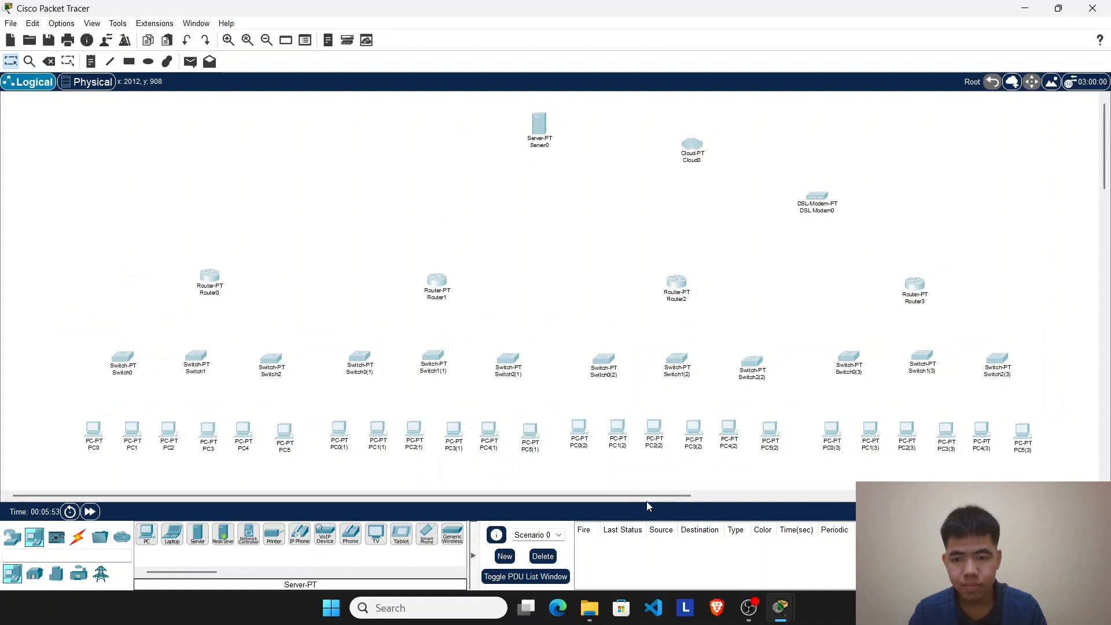
# Step: Connect PC0's FastEthernet0 to Switch0's FastEthernet0/1 with a copper straight-through cable
pyautogui.moveTo(647, 496); pyautogui.dragTo(661, 497)
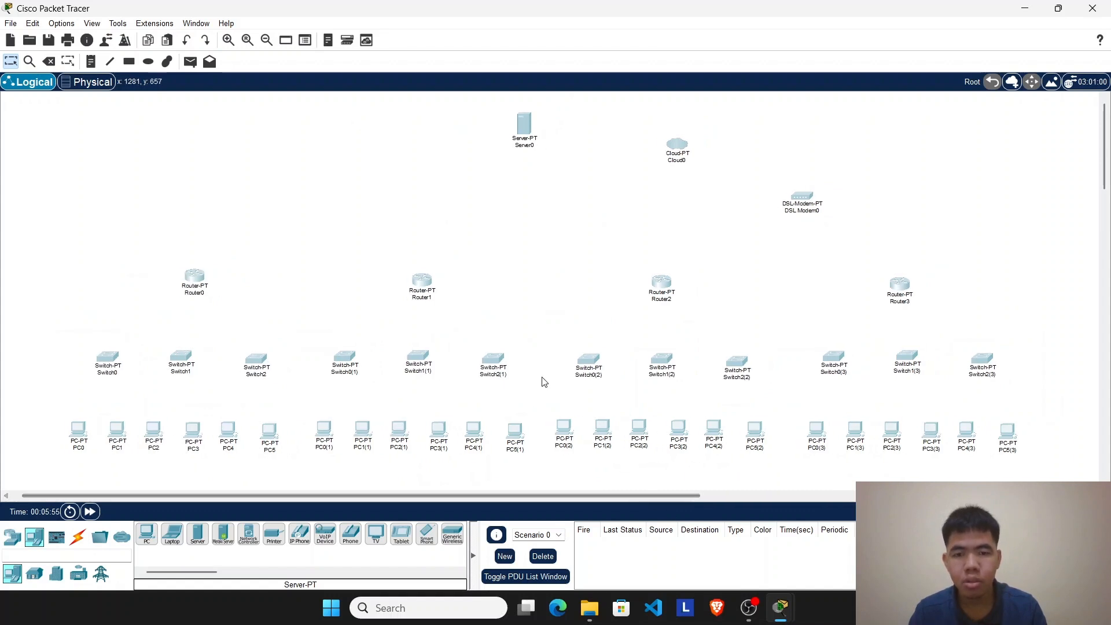
pyautogui.click(79, 539)
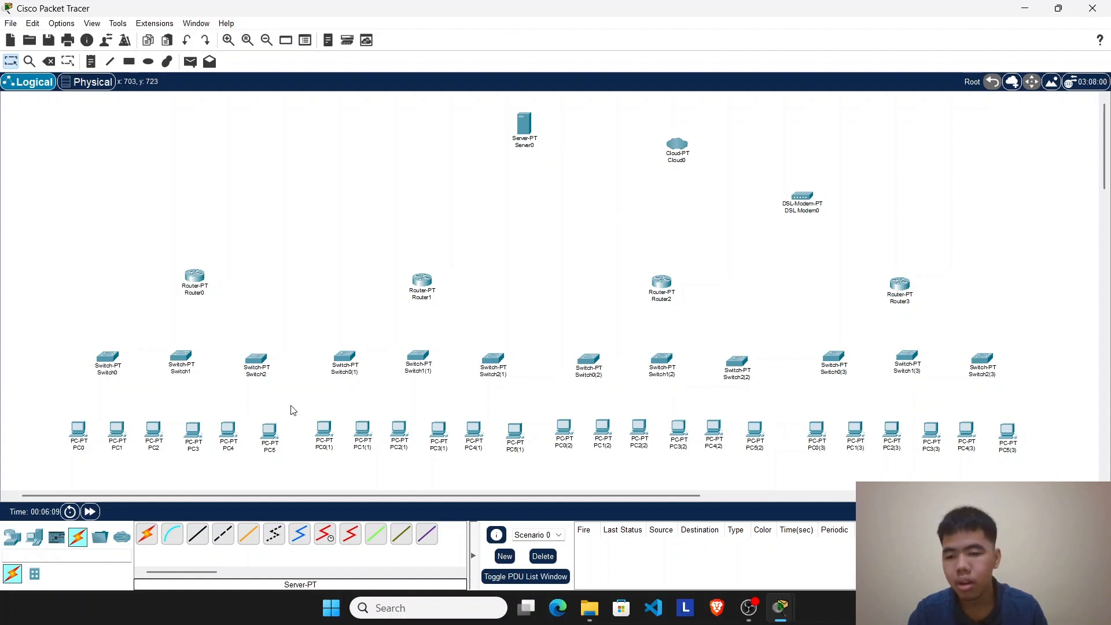
pyautogui.click(199, 541)
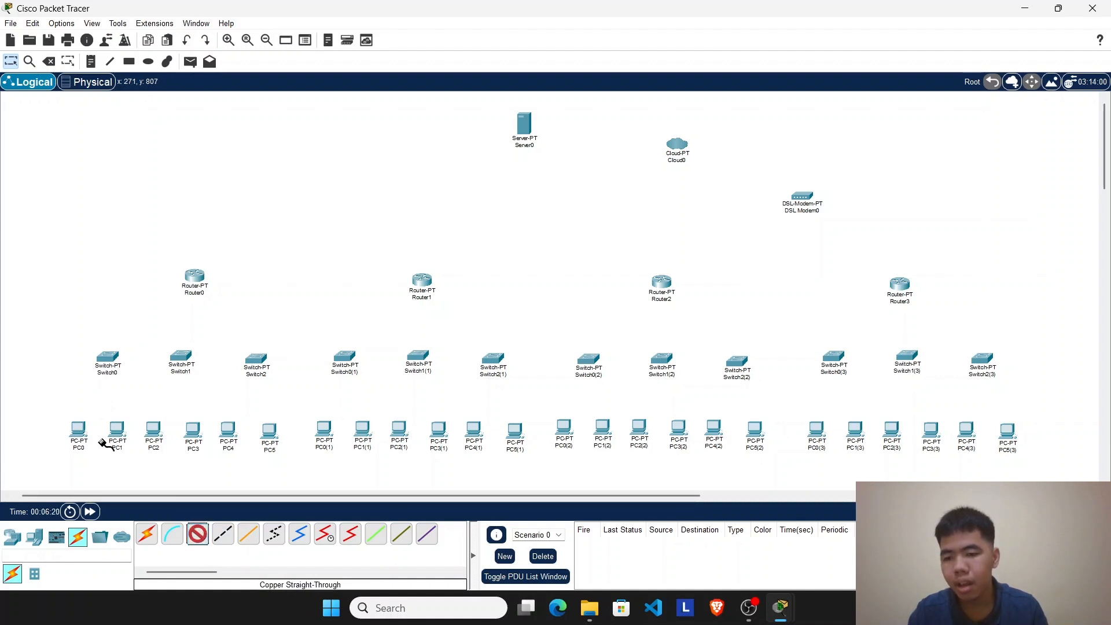
pyautogui.click(80, 429)
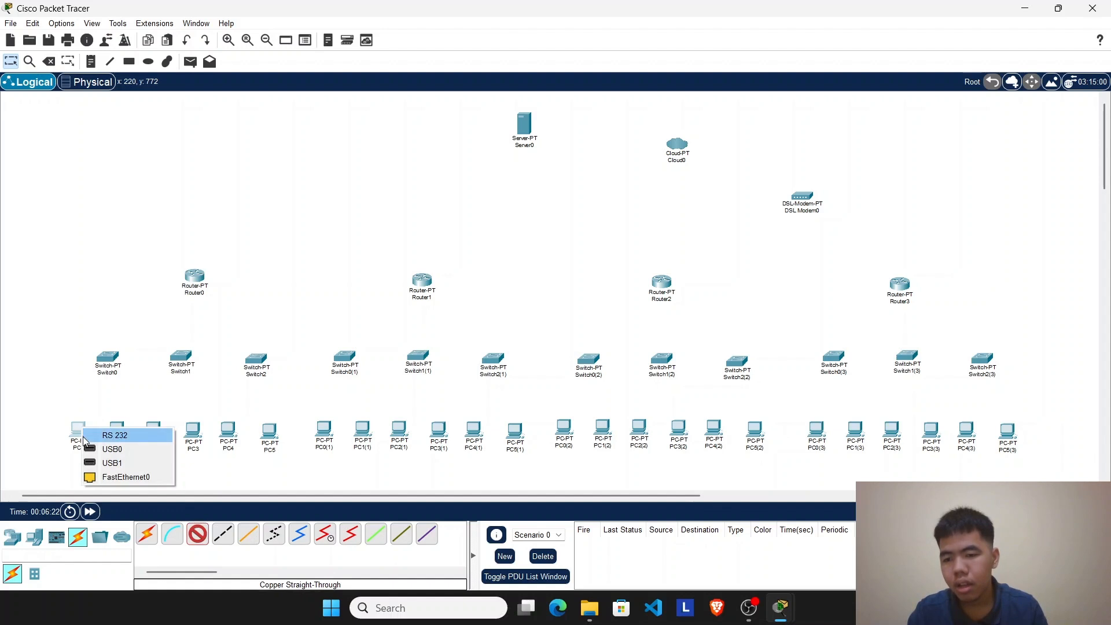
pyautogui.click(112, 481)
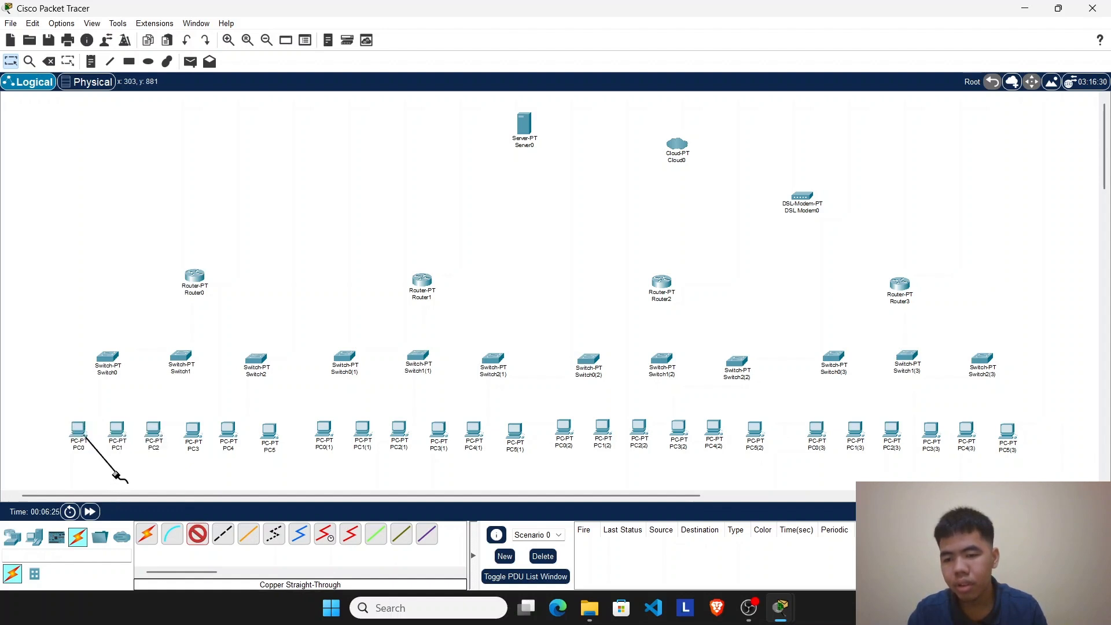
pyautogui.click(105, 359)
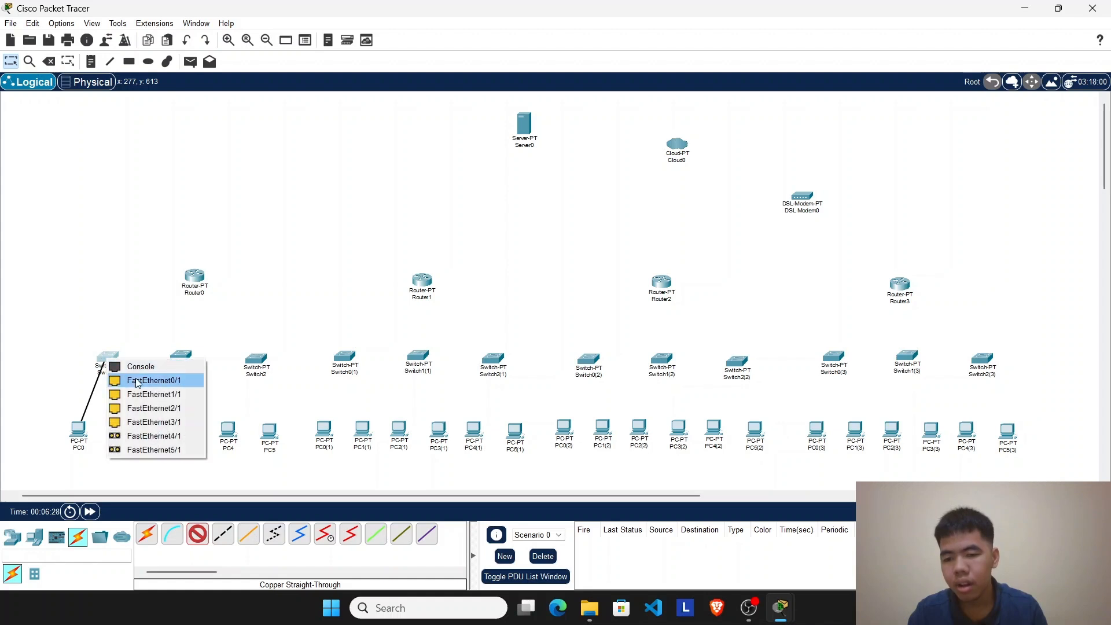
pyautogui.click(137, 381)
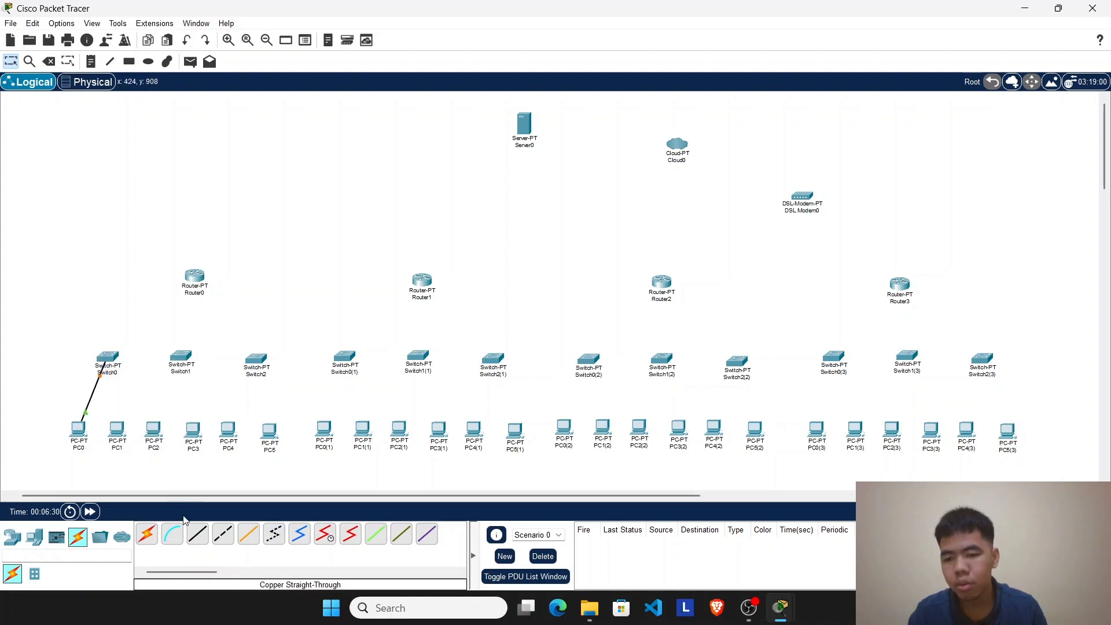
# Step: Connect PC1's FastEthernet0 to Switch0's FastEthernet1/1 with a copper straight-through cable
pyautogui.click(198, 533)
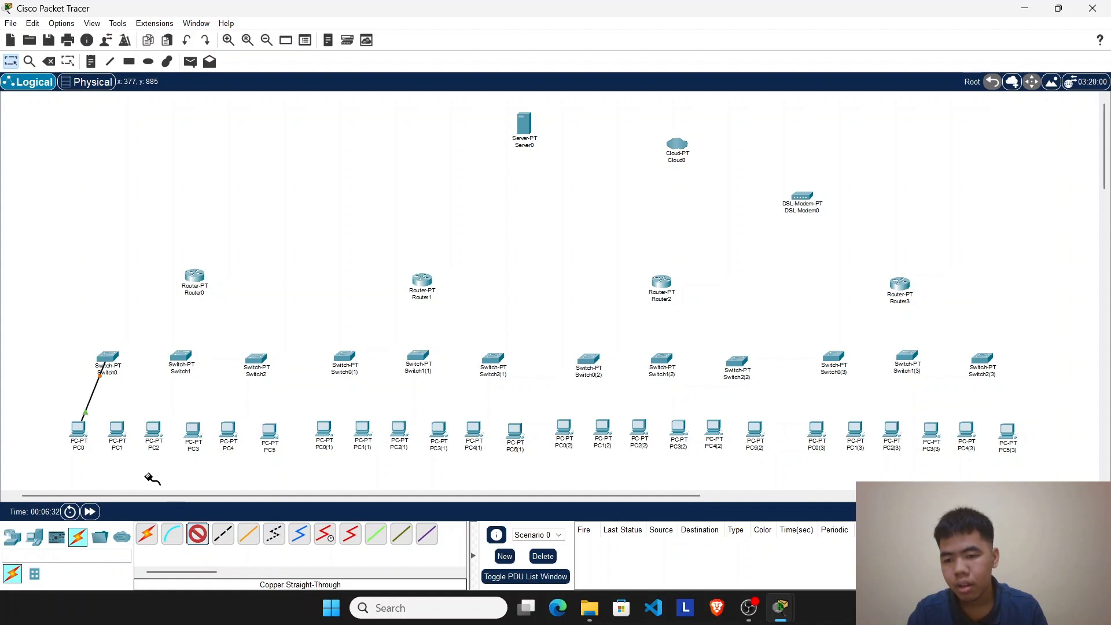
pyautogui.click(119, 439)
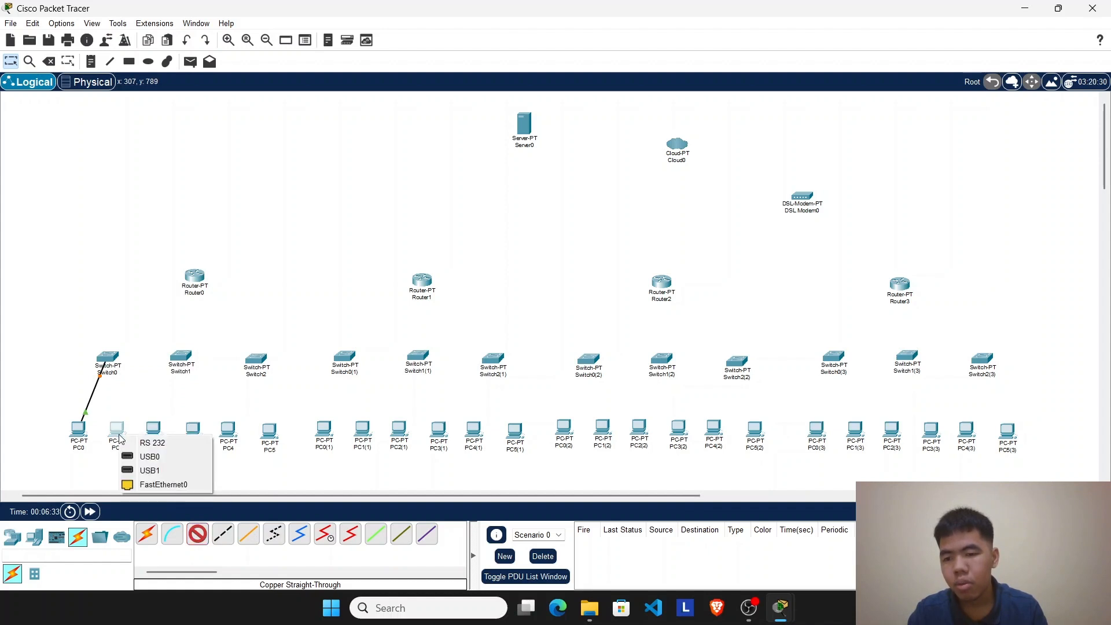
pyautogui.click(156, 485)
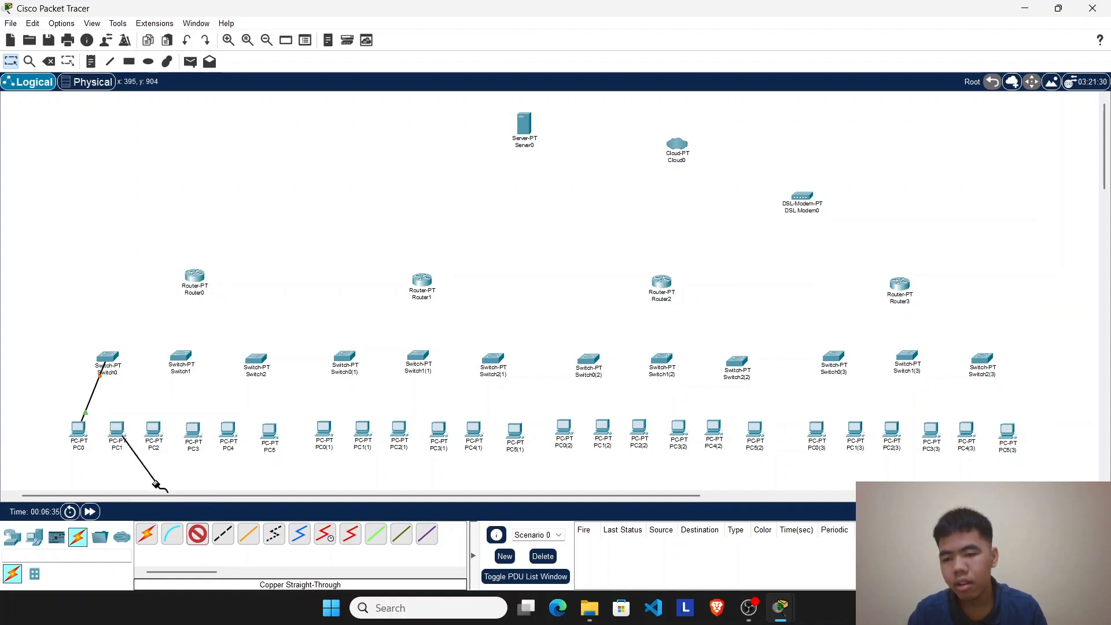
pyautogui.click(104, 363)
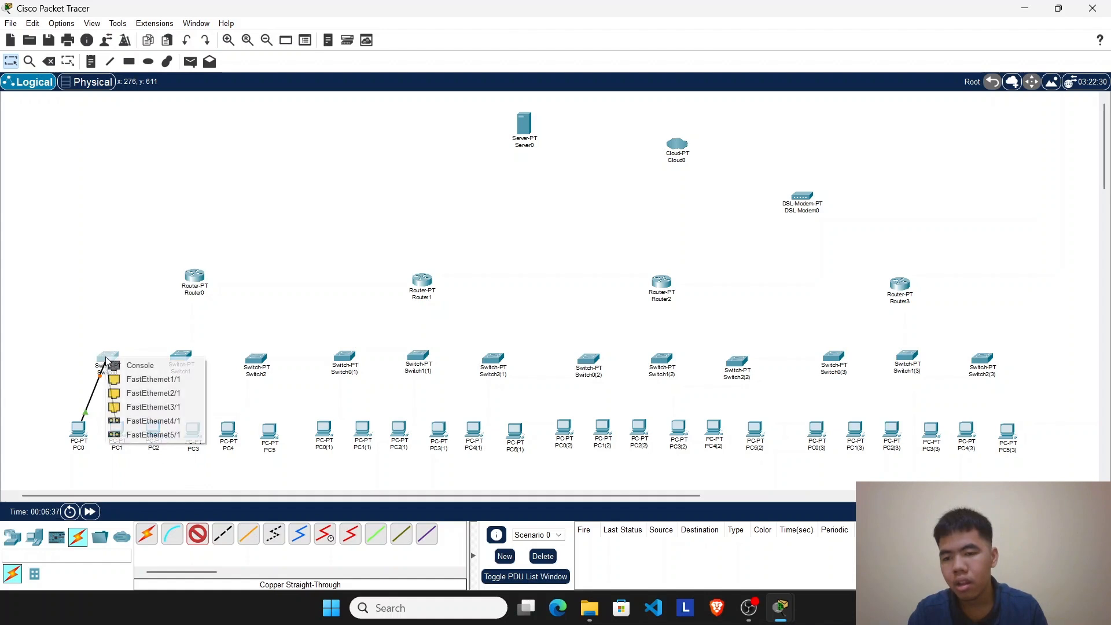
pyautogui.click(139, 379)
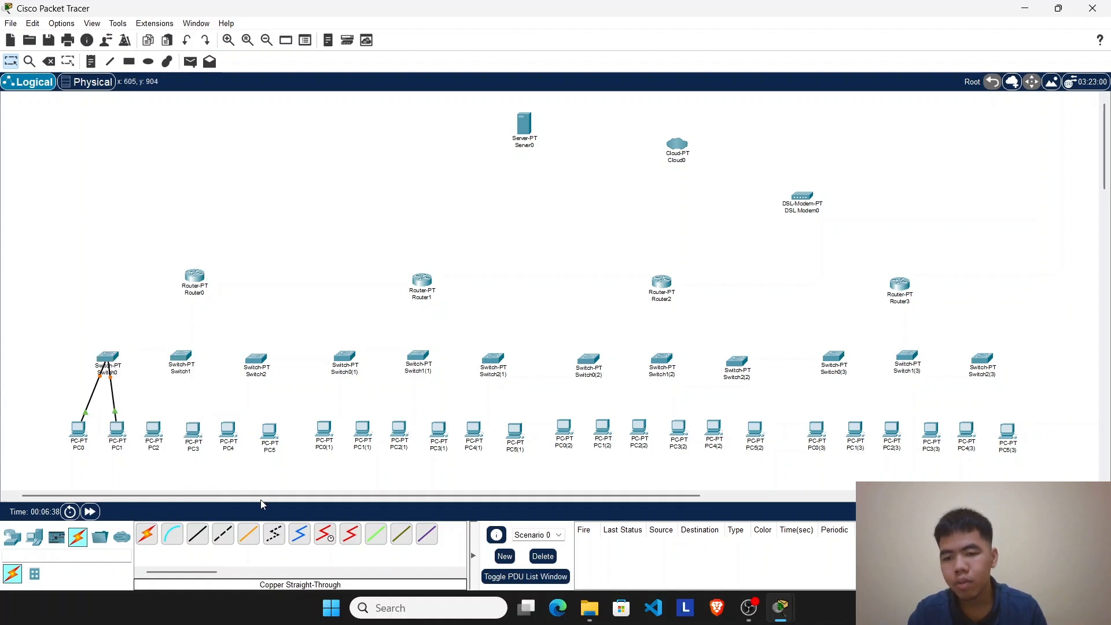
# Step: Connect PC2's FastEthernet0 to Switch1's FastEthernet0/1 with a copper straight-through cable
pyautogui.click(154, 429)
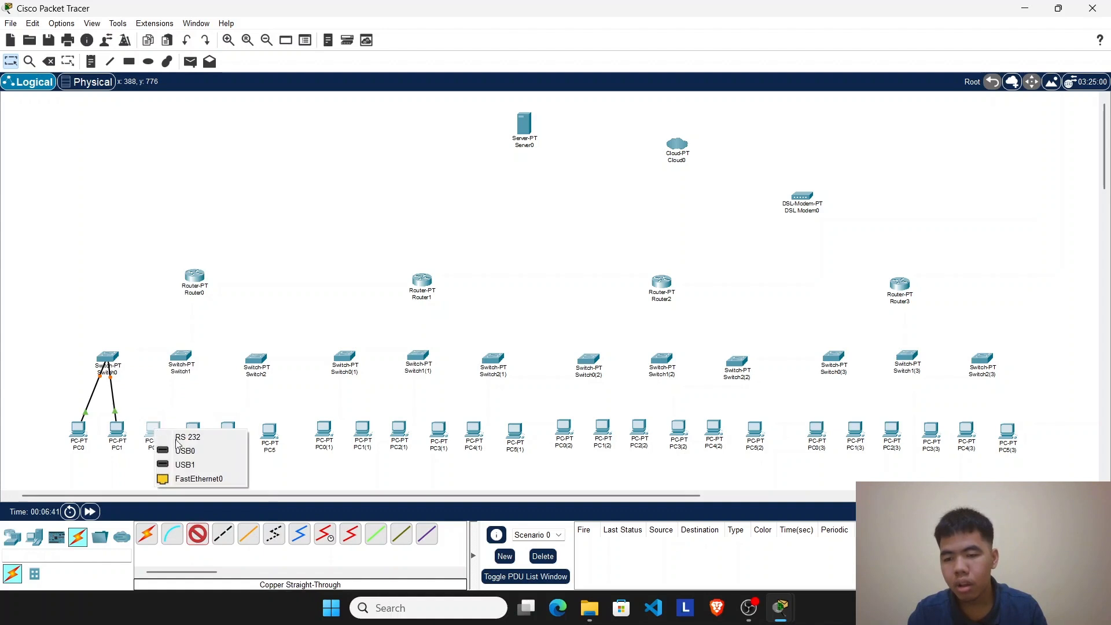
pyautogui.click(196, 480)
pyautogui.click(179, 358)
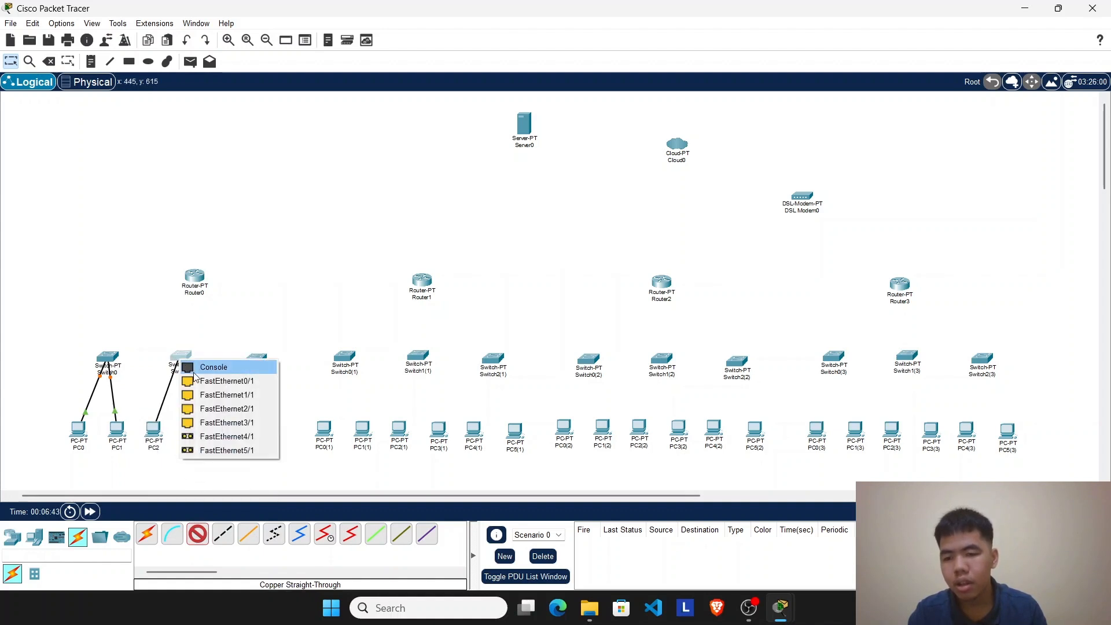
pyautogui.click(217, 382)
# Step: Connect PC3 to Switch1's FastEthernet1/1 with a copper straight-through cable
pyautogui.click(195, 537)
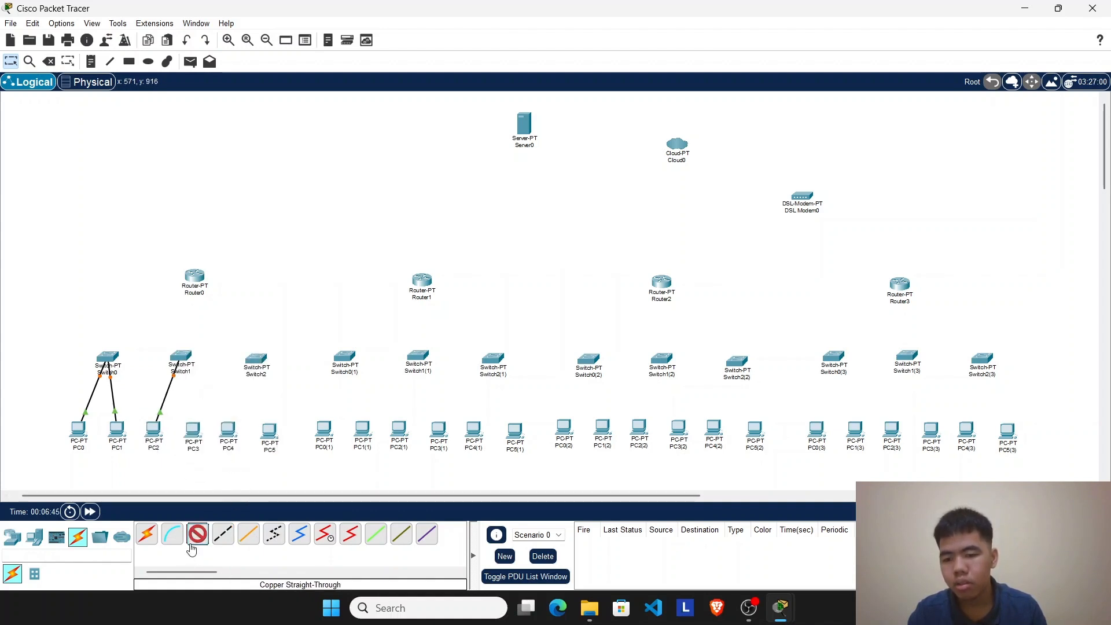
pyautogui.click(196, 431)
pyautogui.click(249, 469)
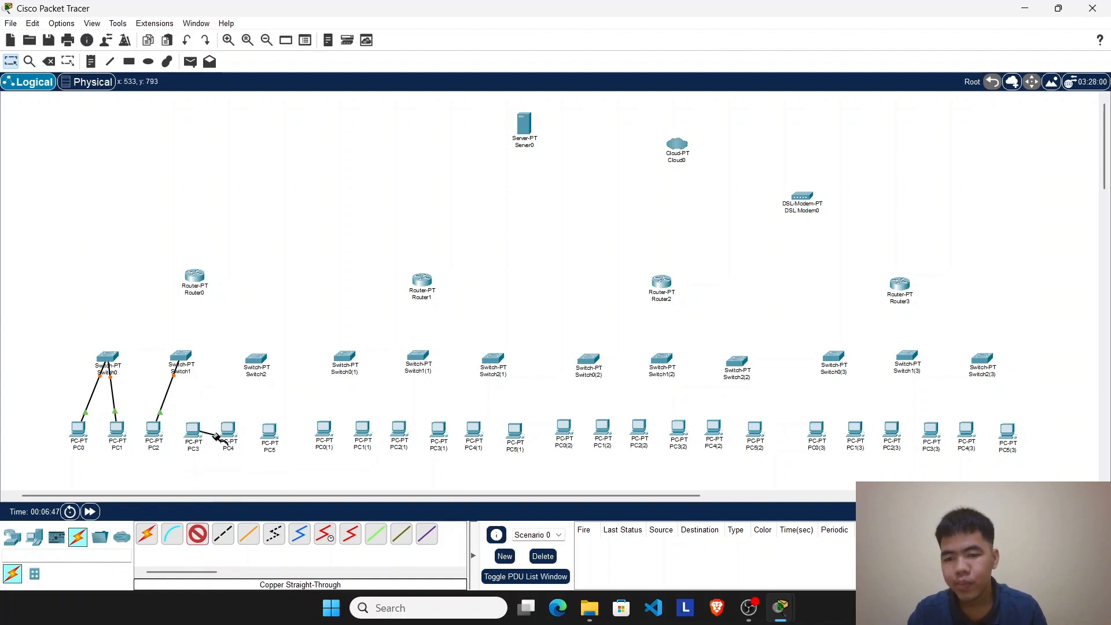
pyautogui.click(178, 354)
pyautogui.click(178, 354)
pyautogui.click(226, 387)
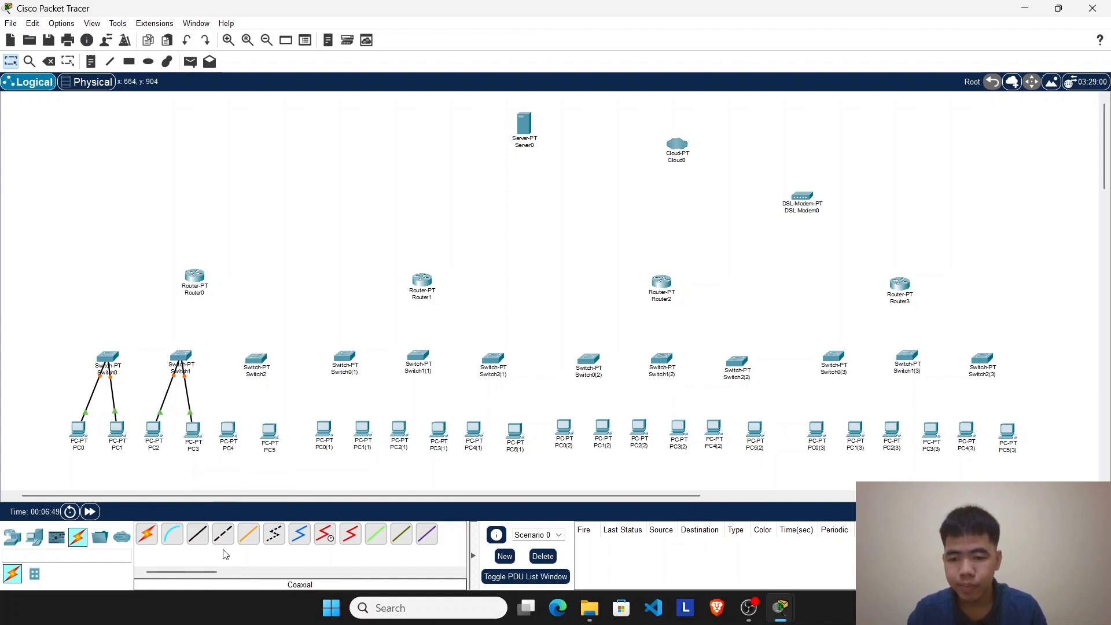
# Step: Connect PC4's FastEthernet0 to Switch2's FastEthernet0/1 with a copper straight-through cable
pyautogui.click(203, 536)
pyautogui.click(228, 431)
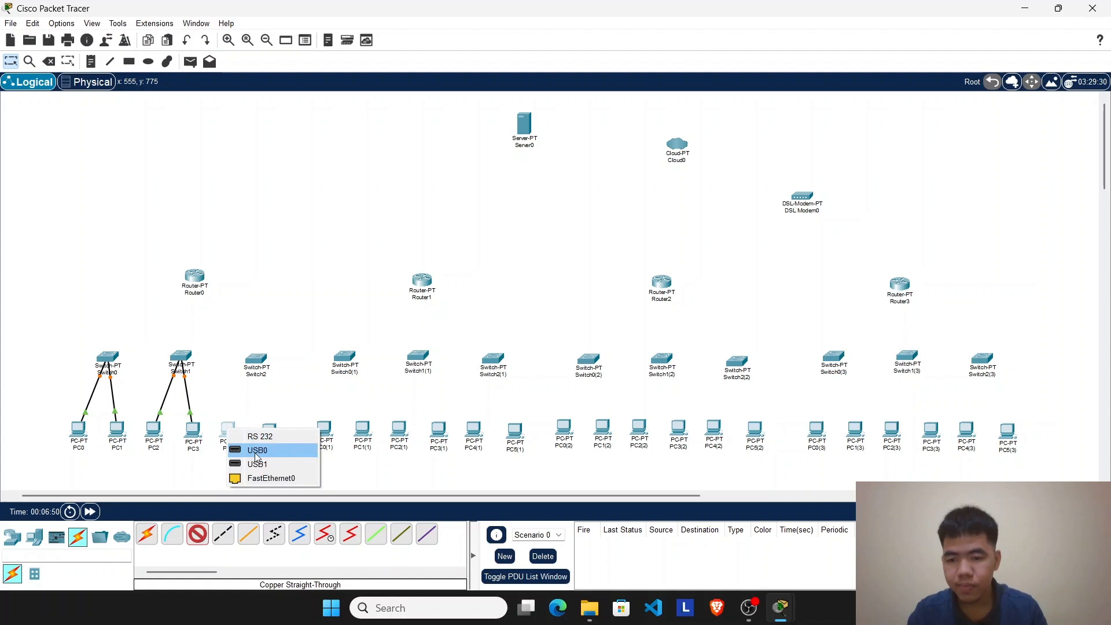
pyautogui.click(266, 480)
pyautogui.click(256, 360)
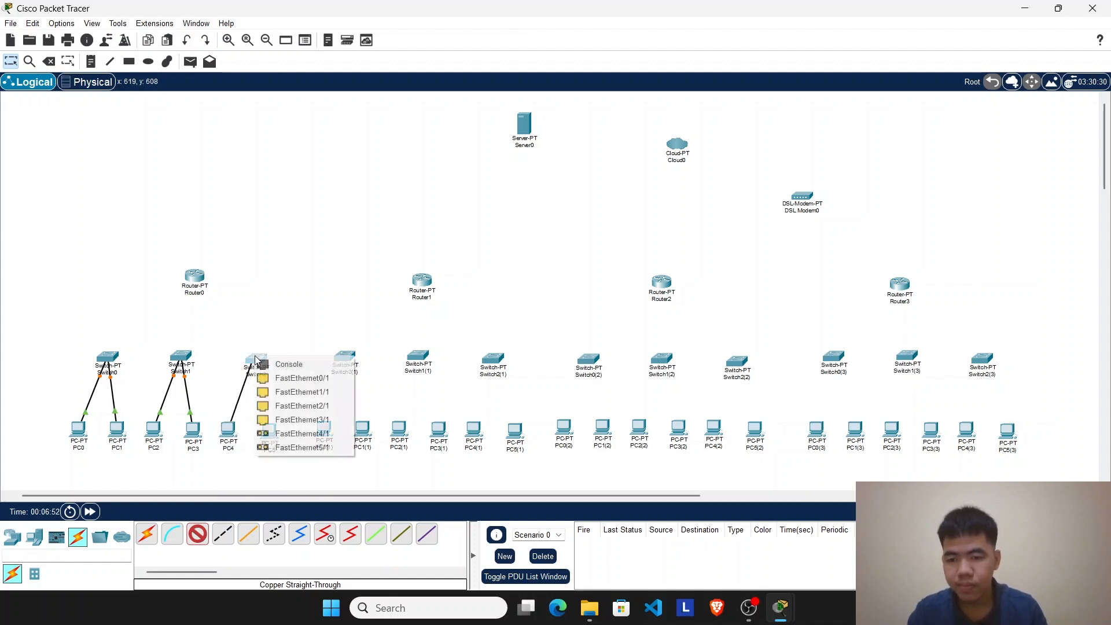
pyautogui.click(284, 379)
# Step: Connect PC5's FastEthernet0 to Switch2's FastEthernet1/1 with a copper straight-through cable
pyautogui.click(195, 542)
pyautogui.click(271, 433)
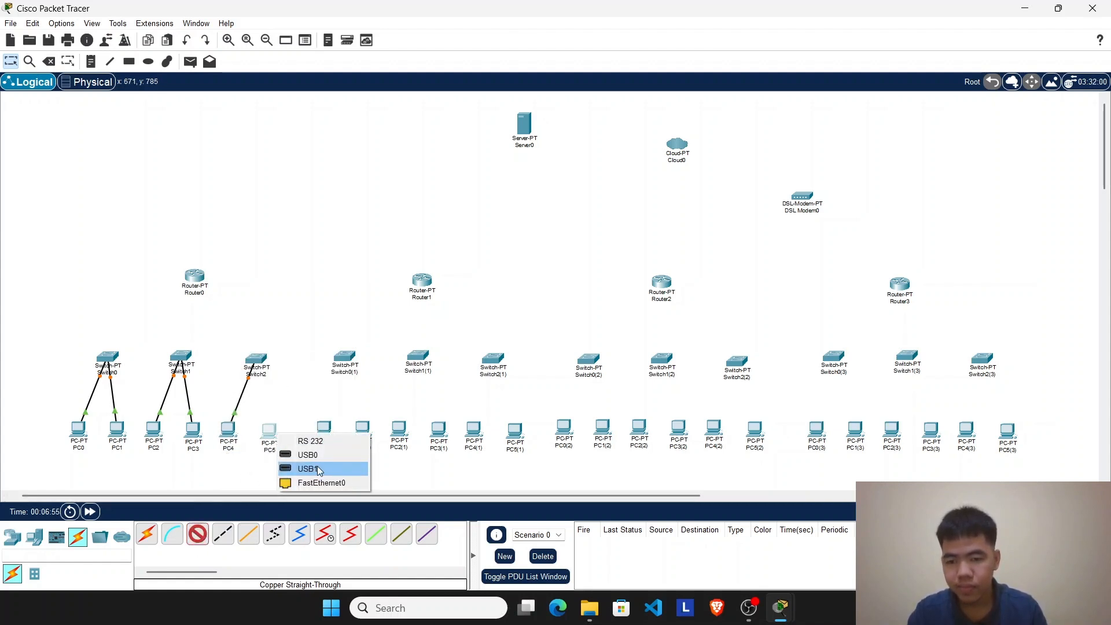
pyautogui.click(321, 483)
pyautogui.click(255, 362)
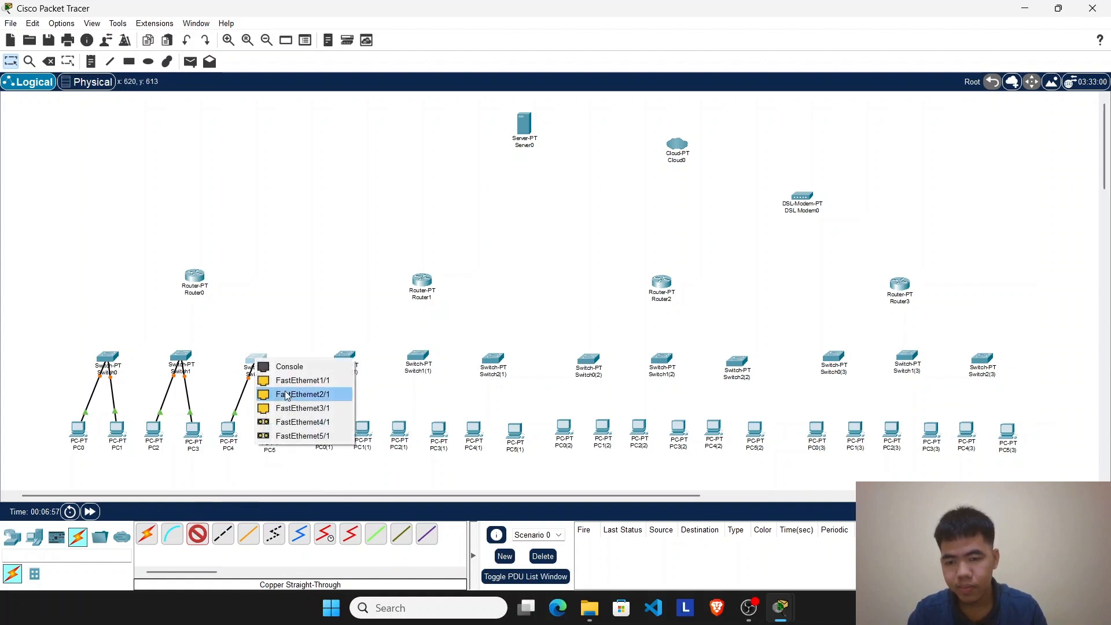
pyautogui.click(290, 381)
# Step: Cable the PCs of the other three groups to their switches, two per switch, from PC0(1) through PC4(3), using copper straight-through
pyautogui.click(197, 533)
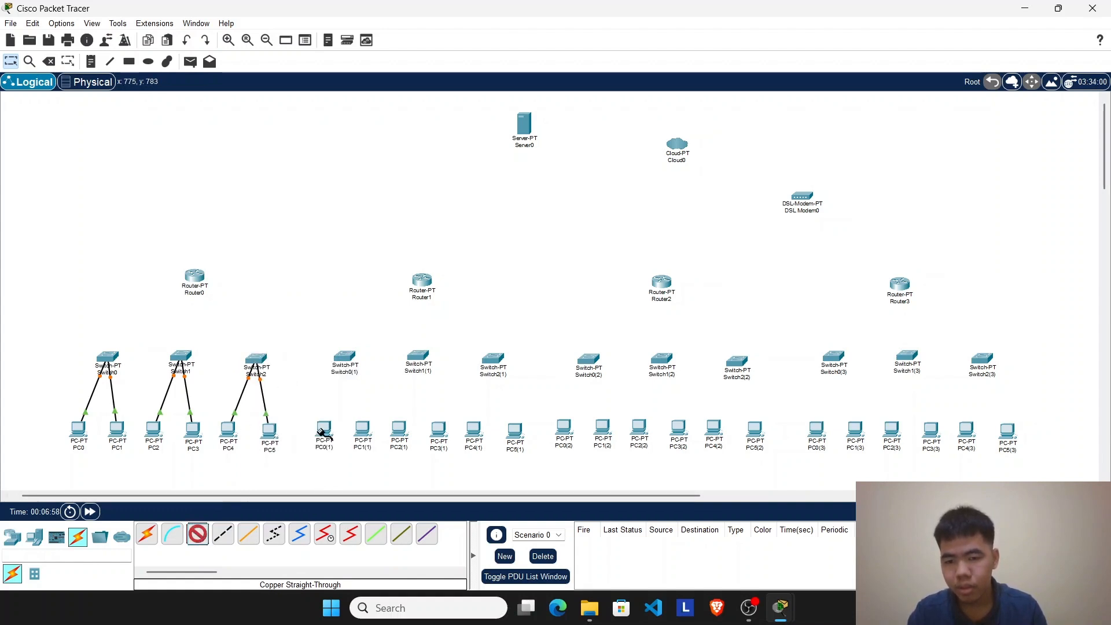
pyautogui.click(333, 426)
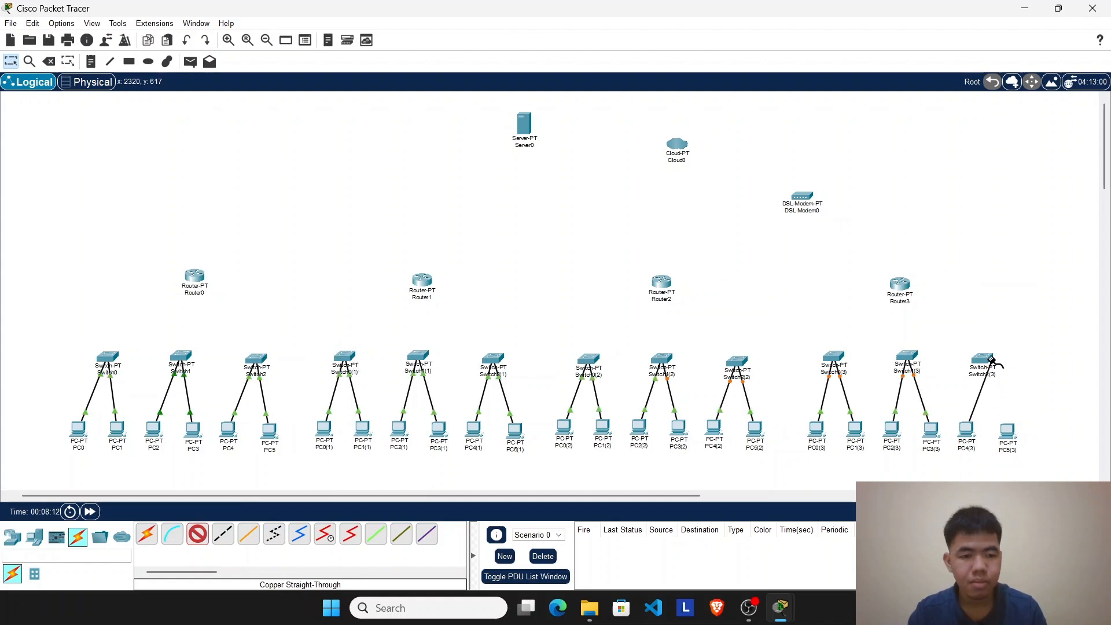
pyautogui.click(990, 360)
pyautogui.click(1013, 377)
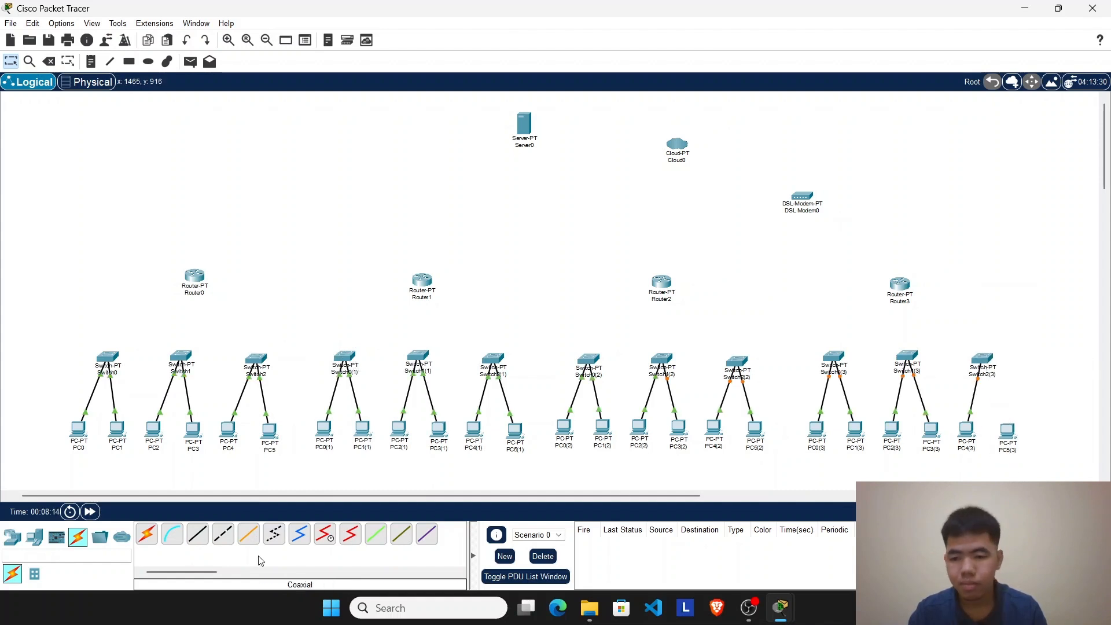
# Step: Connect PC5(3) to Switch2(3) with a copper straight-through cable
pyautogui.click(197, 534)
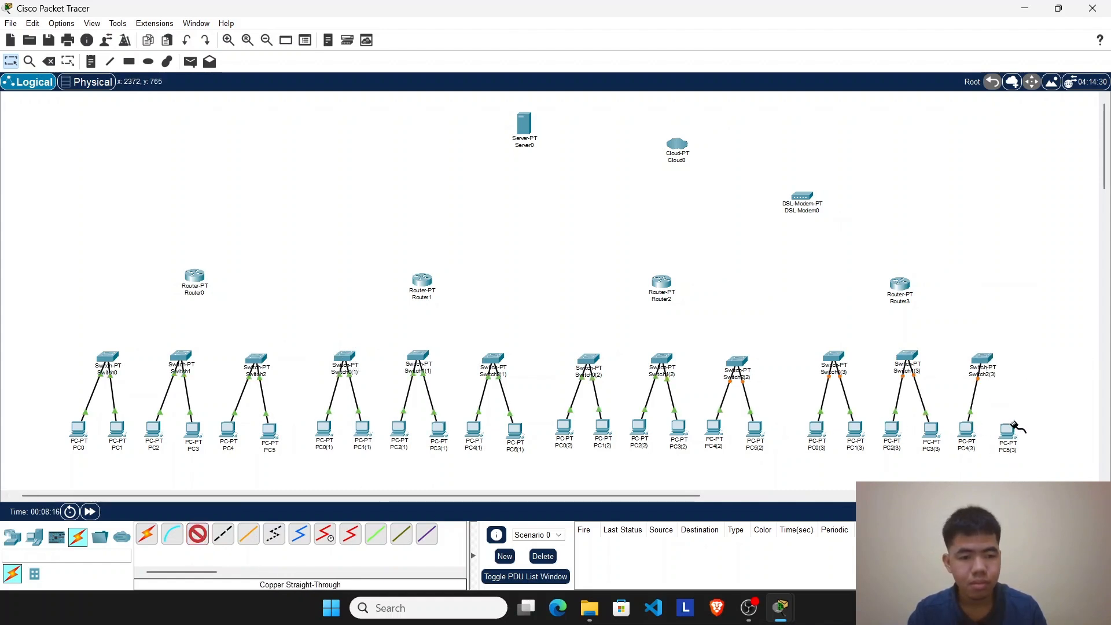
pyautogui.click(1016, 431)
pyautogui.click(1039, 485)
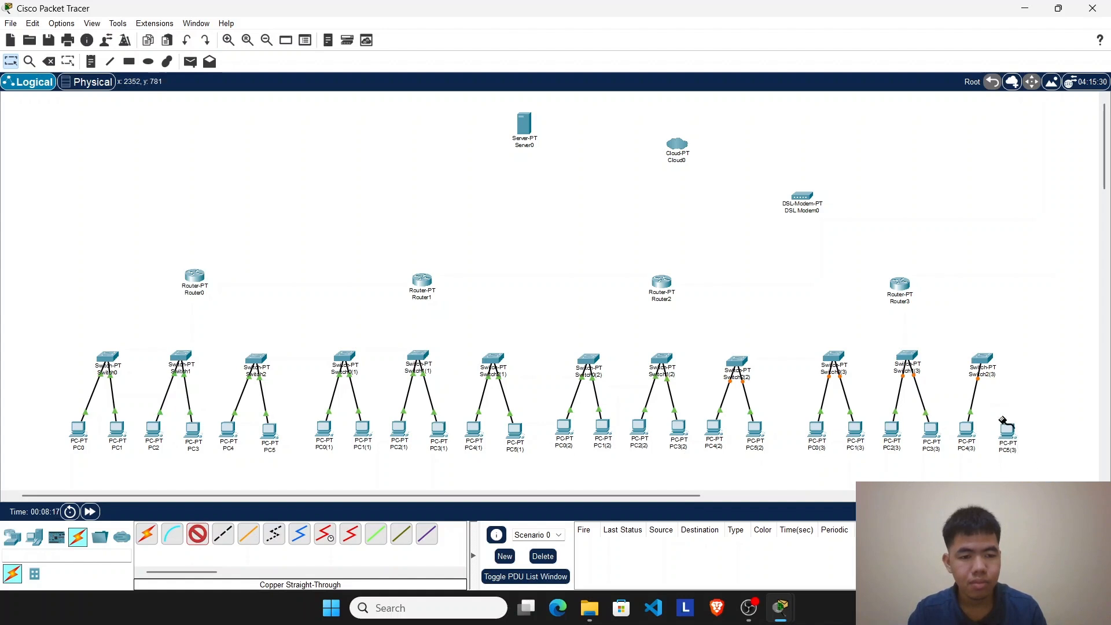
pyautogui.click(986, 360)
pyautogui.click(1019, 380)
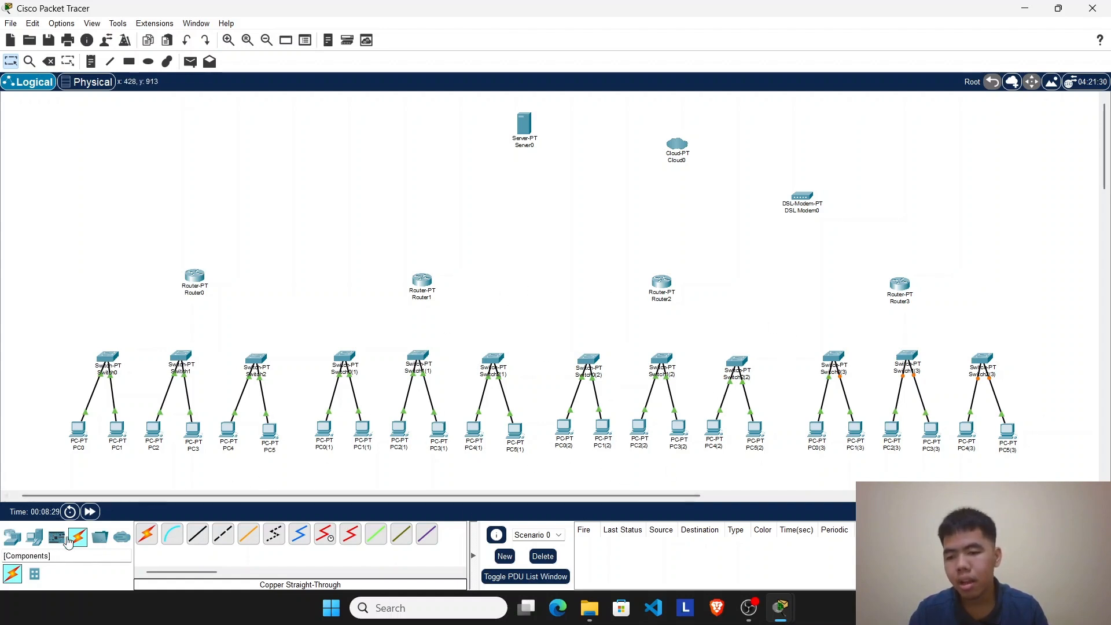
# Step: Connect Switch0's FastEthernet2/1 to Router0's FastEthernet0/0 with a copper straight-through cable
pyautogui.click(34, 537)
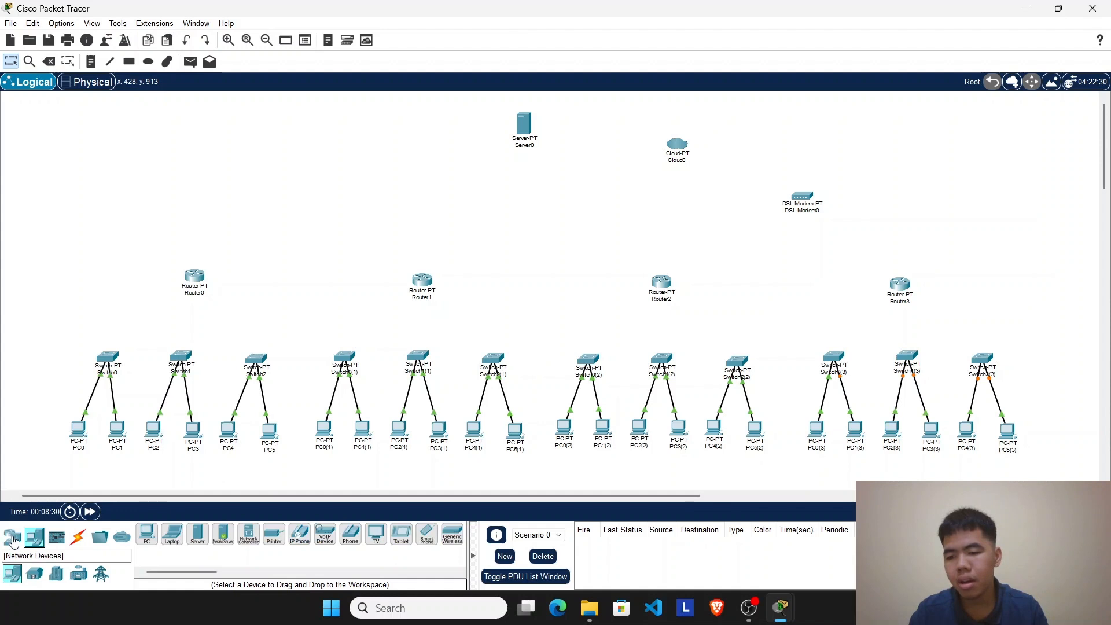
pyautogui.click(77, 537)
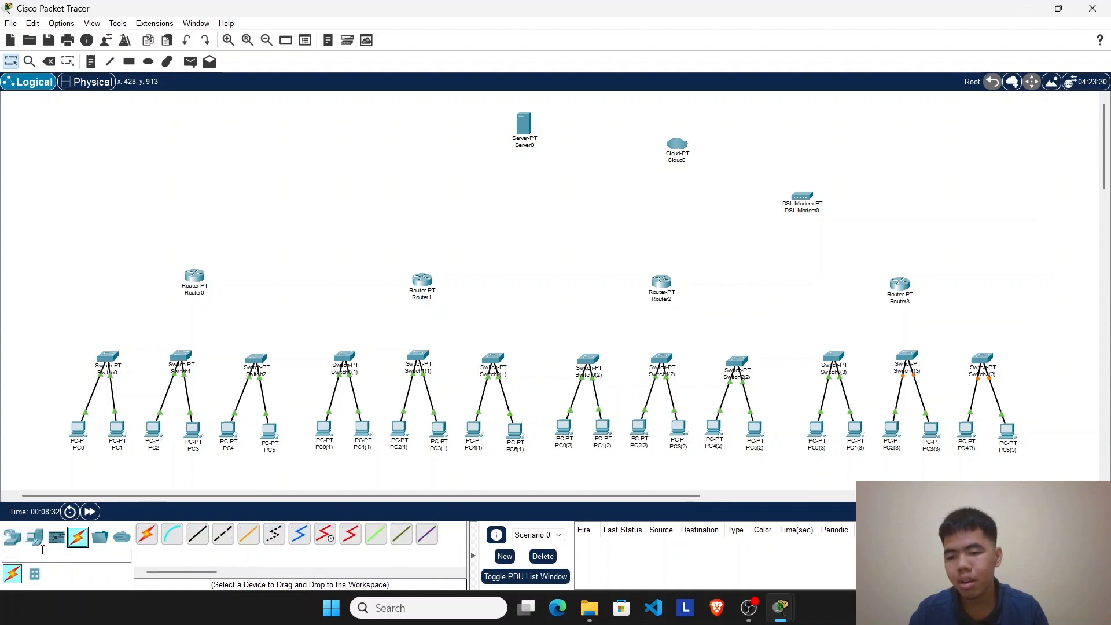
pyautogui.click(199, 542)
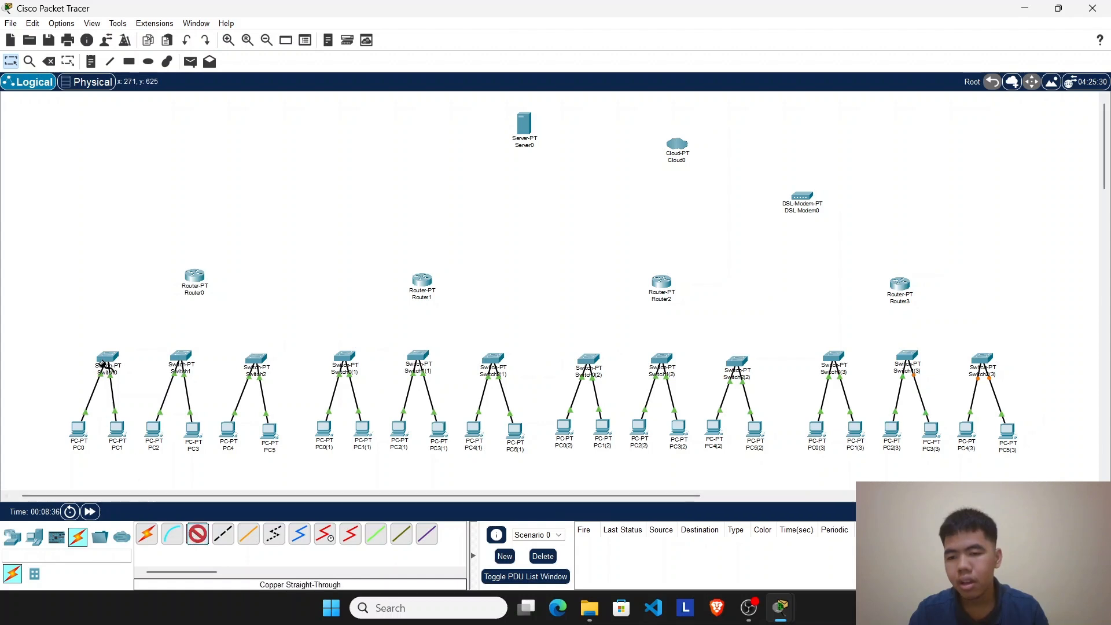
pyautogui.click(103, 364)
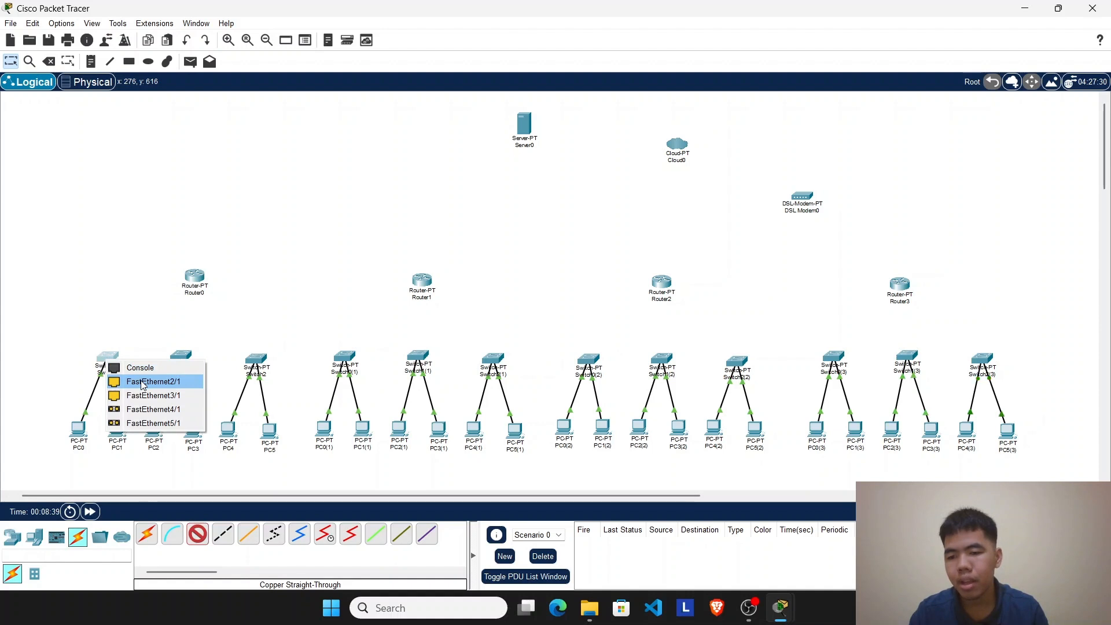
pyautogui.click(142, 383)
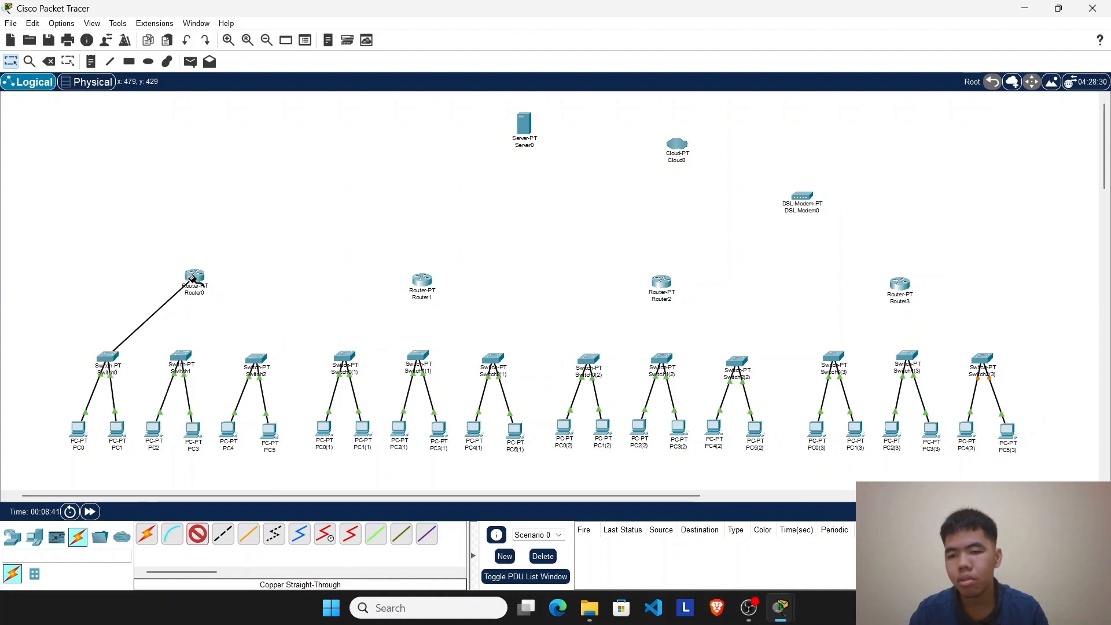
pyautogui.click(197, 282)
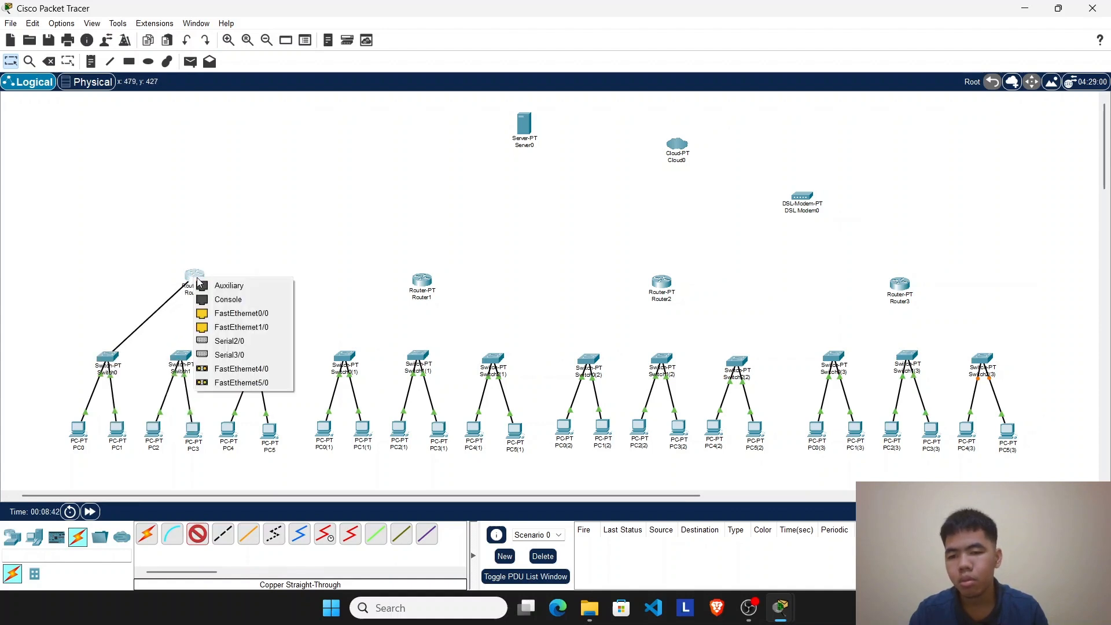
pyautogui.click(225, 322)
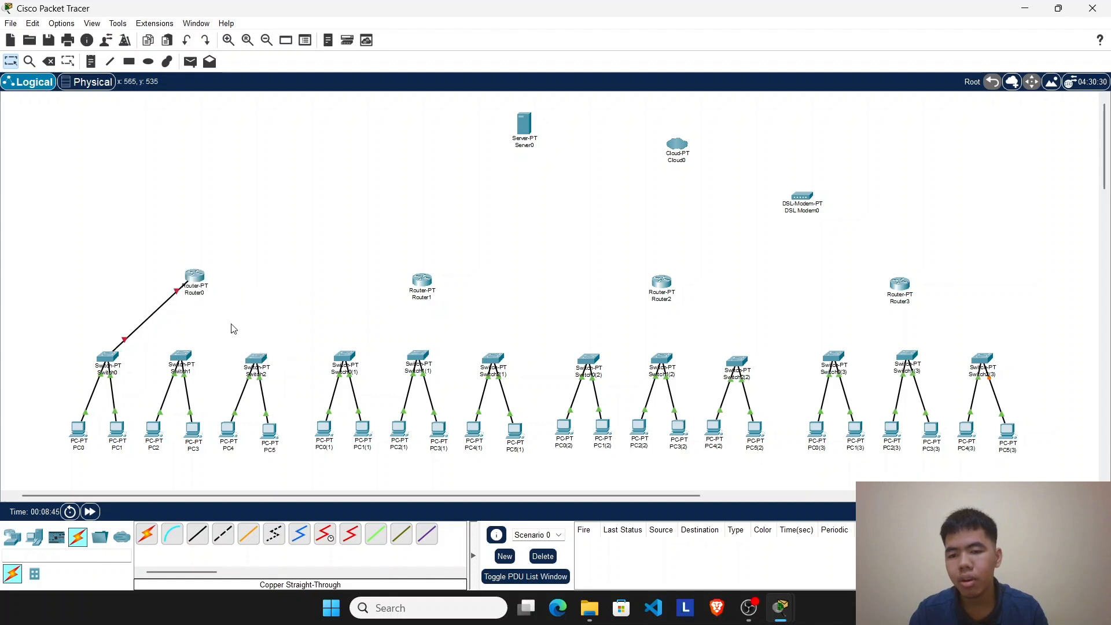
# Step: Connect Switch1's FastEthernet2/1 to Router0's FastEthernet1/0 with a copper straight-through cable
pyautogui.click(183, 358)
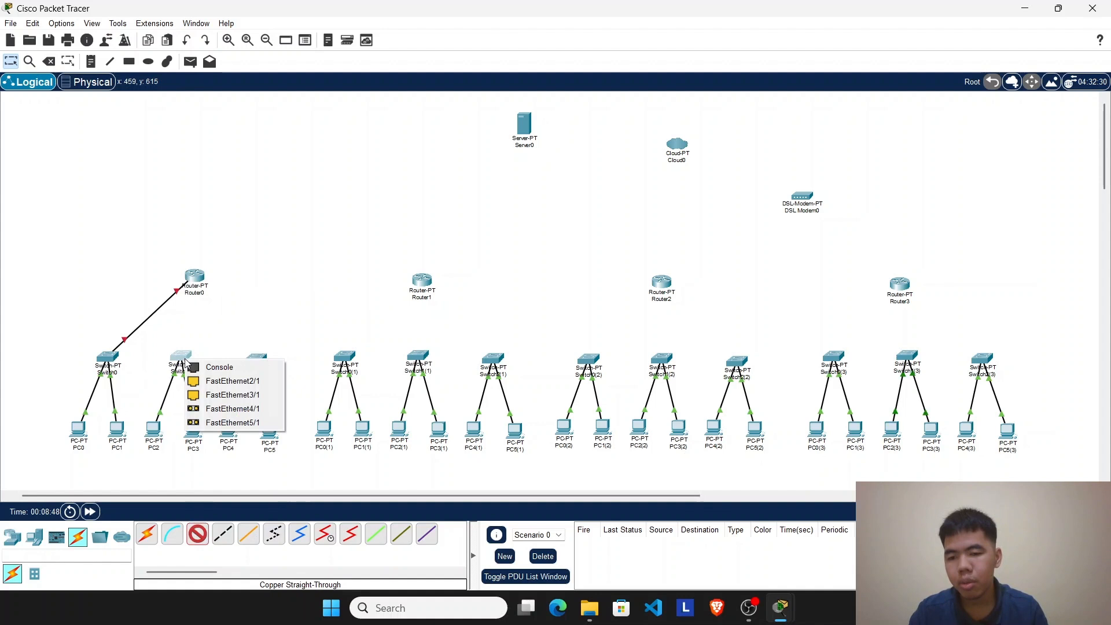
pyautogui.click(233, 380)
pyautogui.click(189, 277)
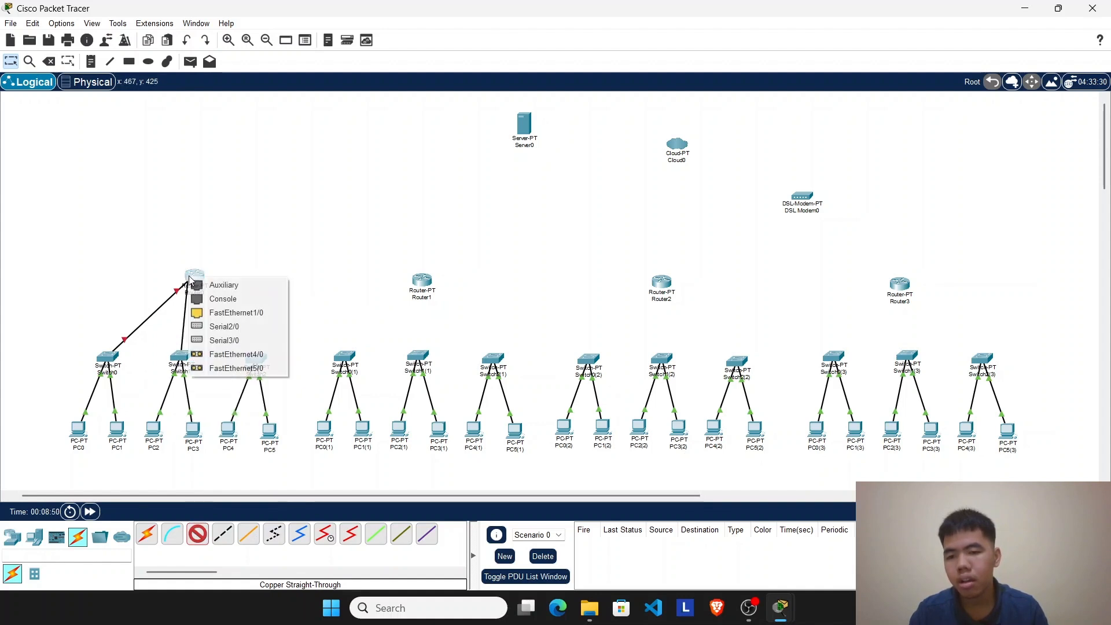
pyautogui.click(217, 314)
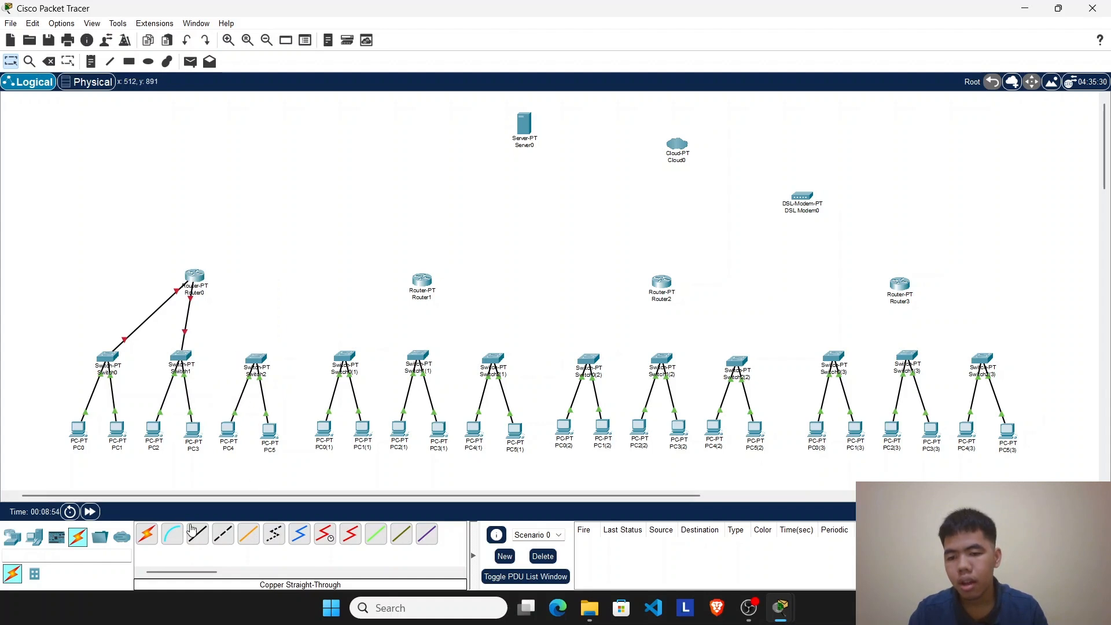
pyautogui.click(195, 548)
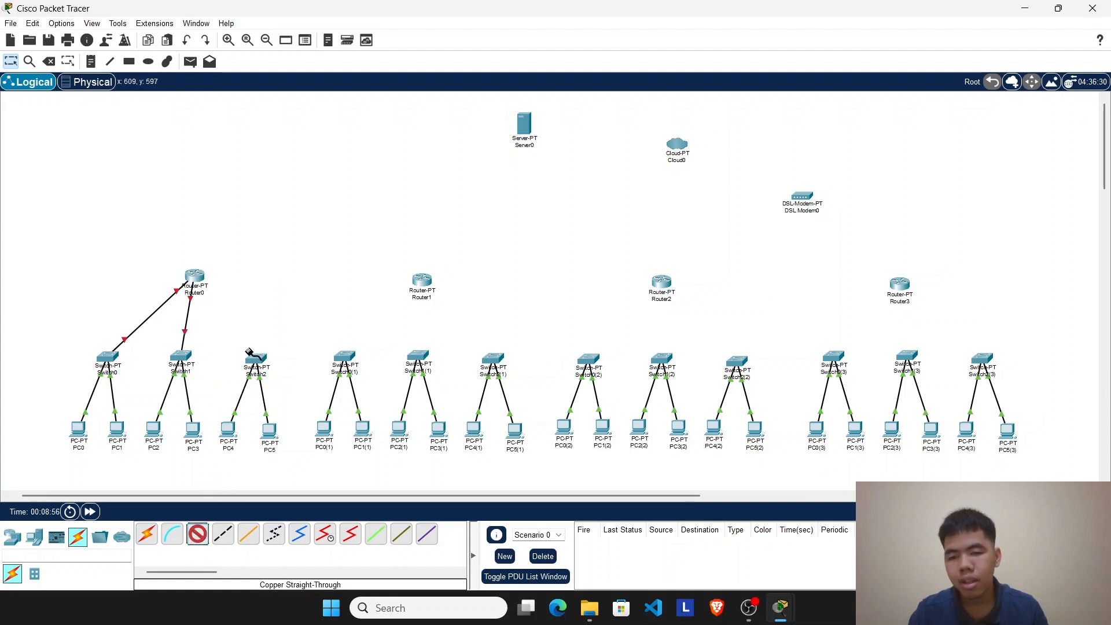
pyautogui.click(249, 353)
pyautogui.click(266, 377)
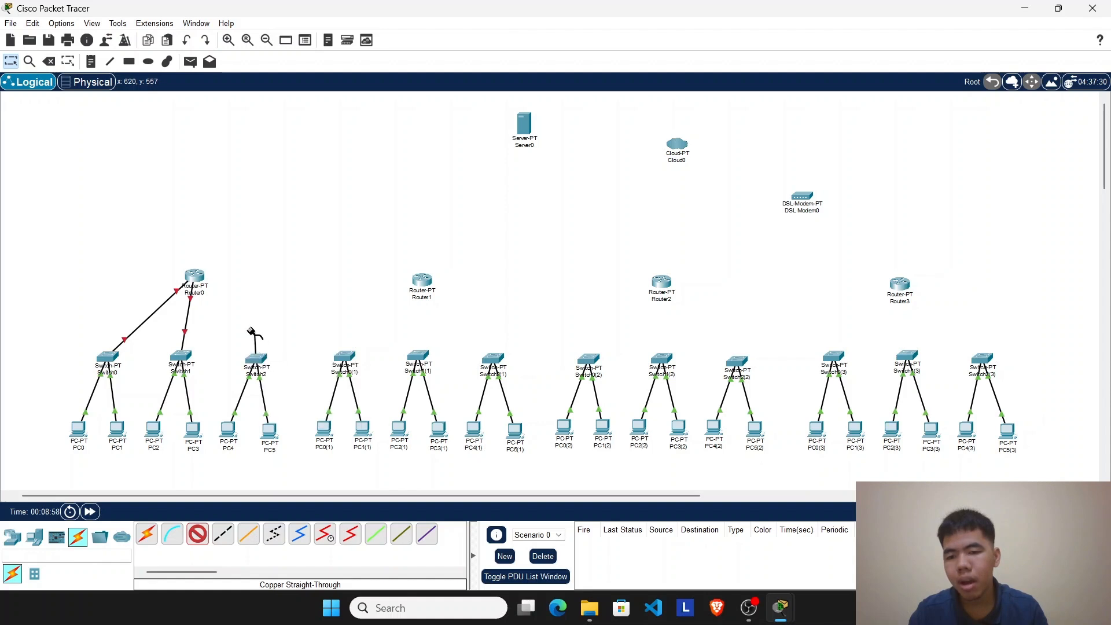
pyautogui.click(194, 278)
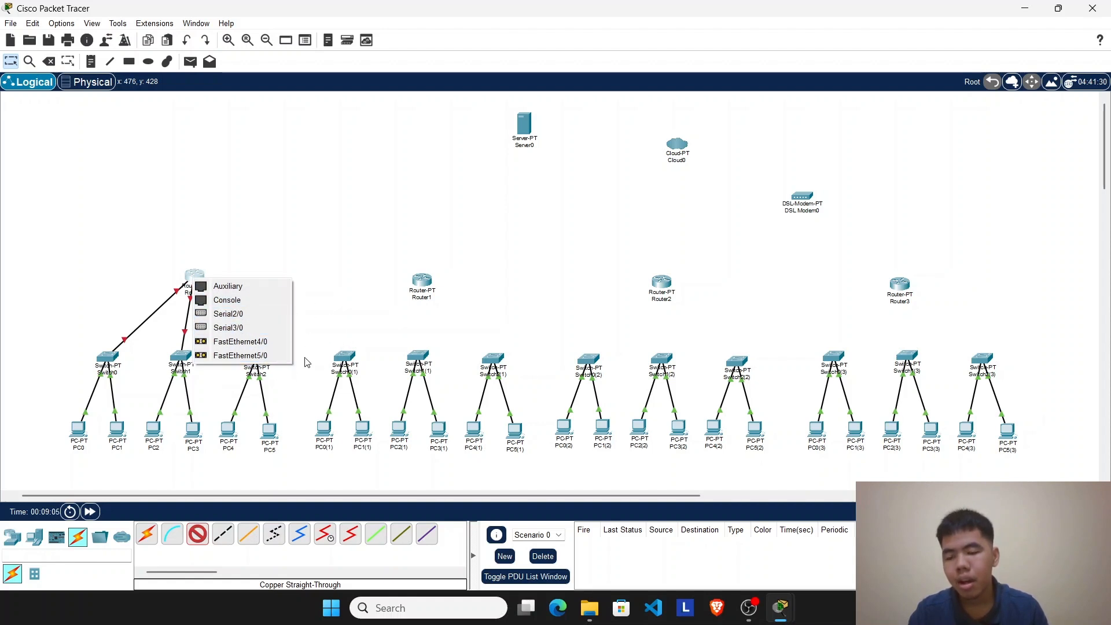
pyautogui.click(332, 293)
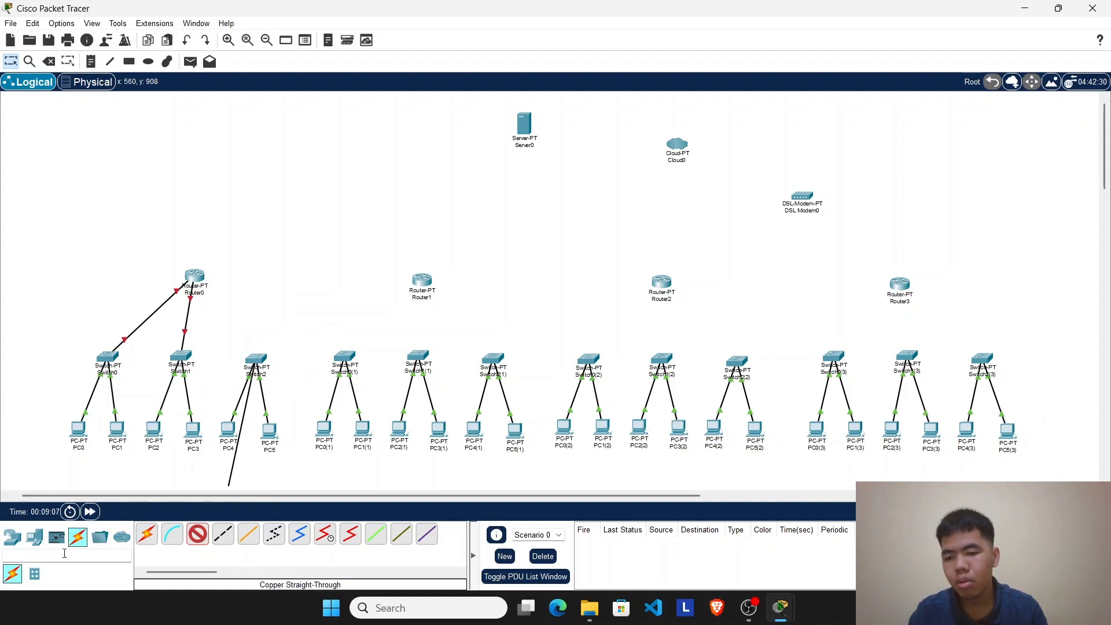
pyautogui.click(12, 536)
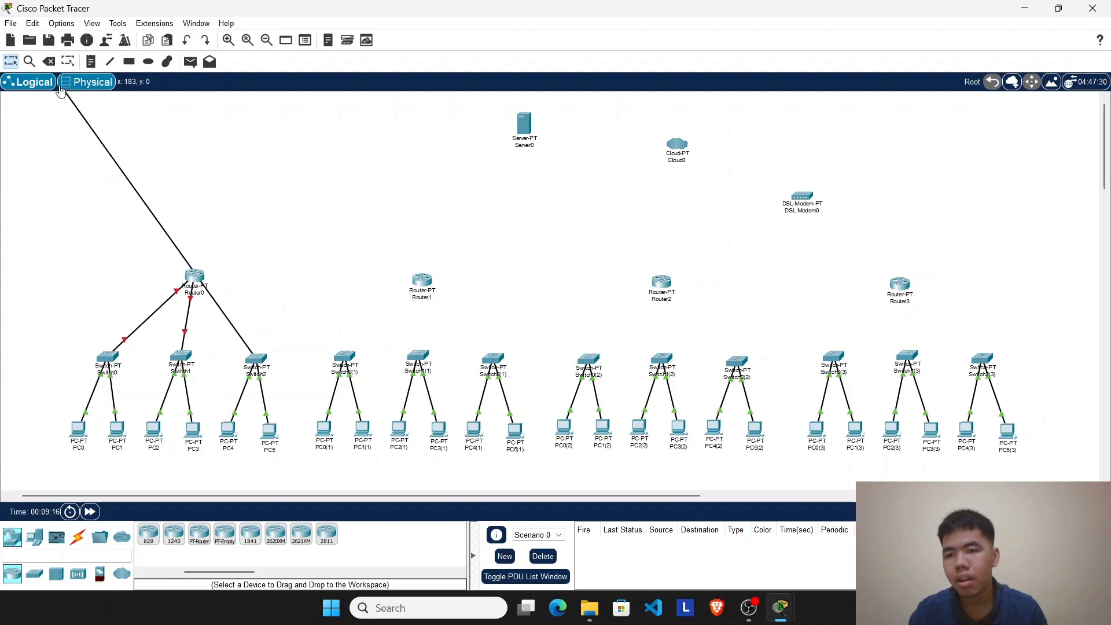
pyautogui.click(50, 62)
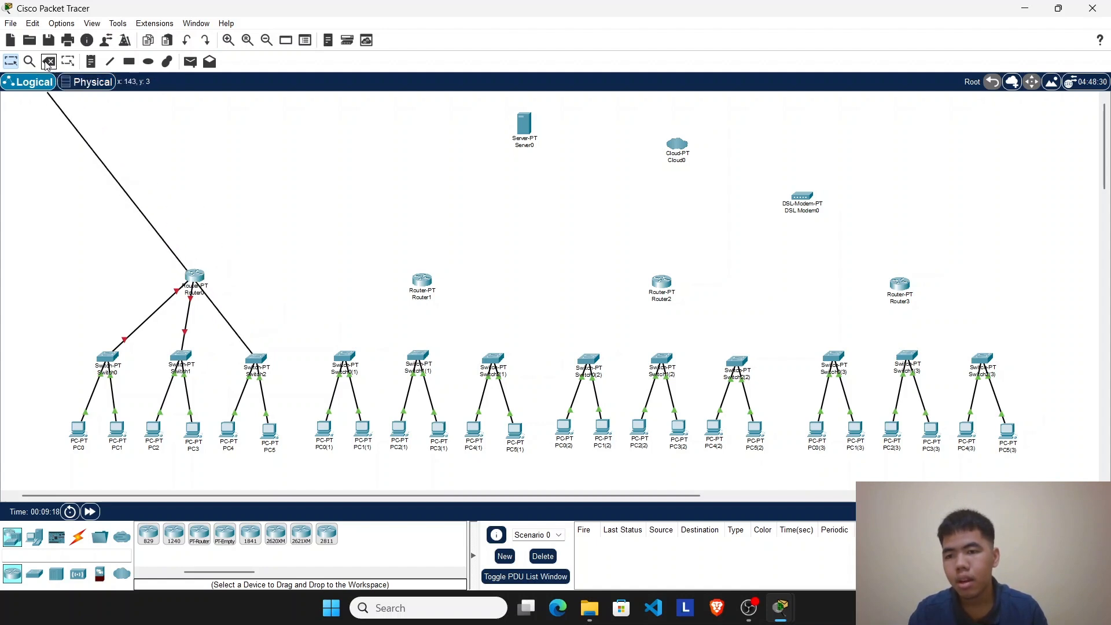
pyautogui.press('Escape')
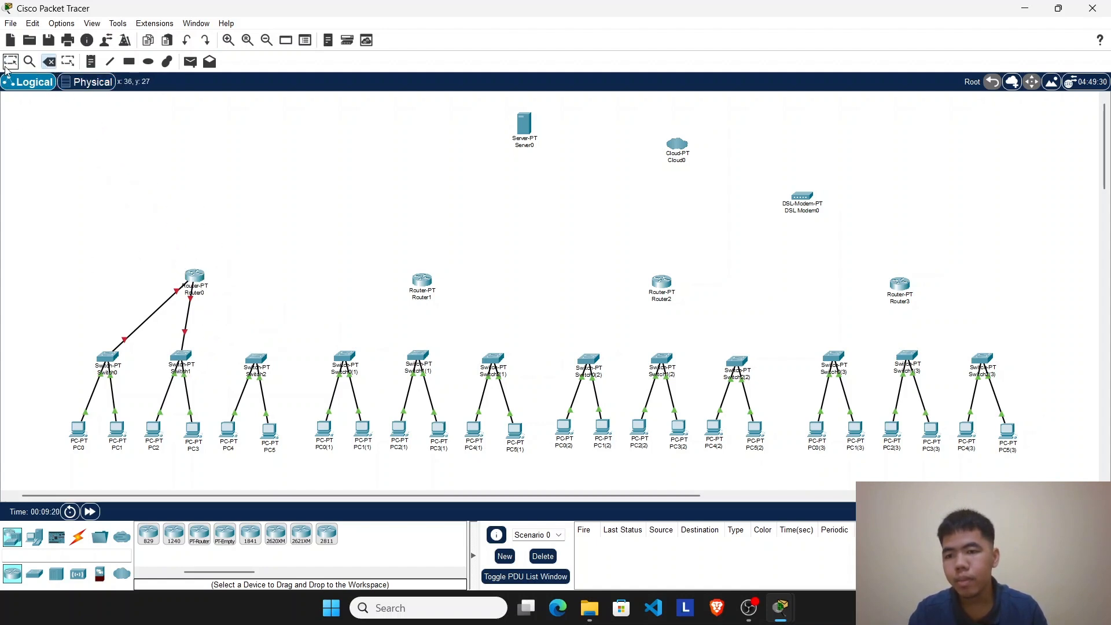
# Step: Nudge Router0 slightly up and left, open its physical device view and power the router off
pyautogui.moveTo(207, 290); pyautogui.dragTo(187, 278)
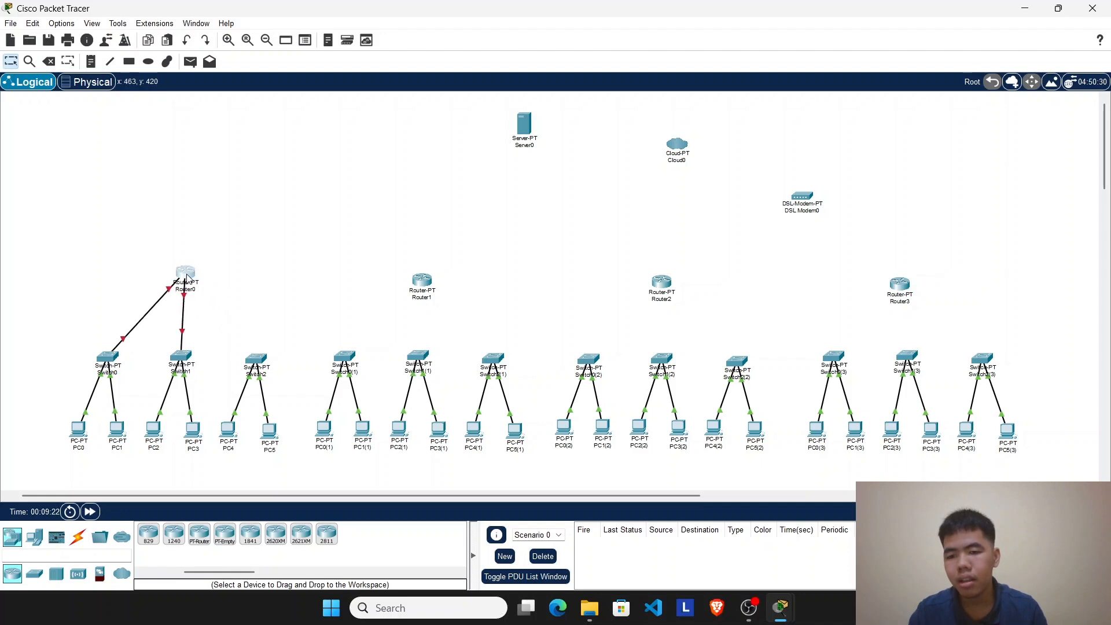
pyautogui.click(187, 279)
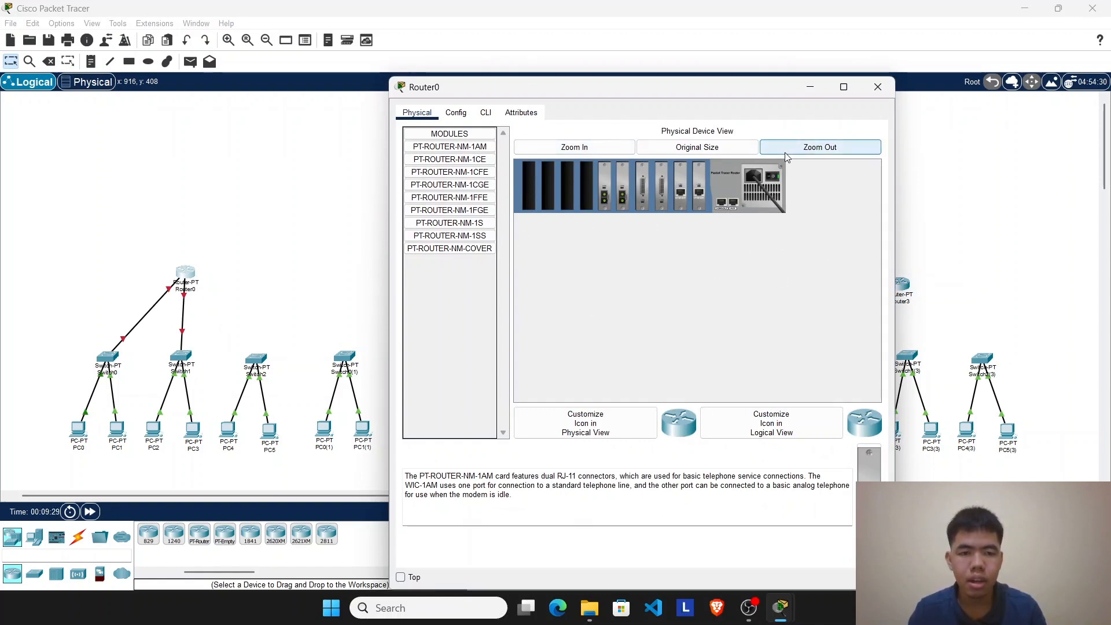
pyautogui.click(628, 149)
pyautogui.moveTo(658, 396); pyautogui.dragTo(771, 396)
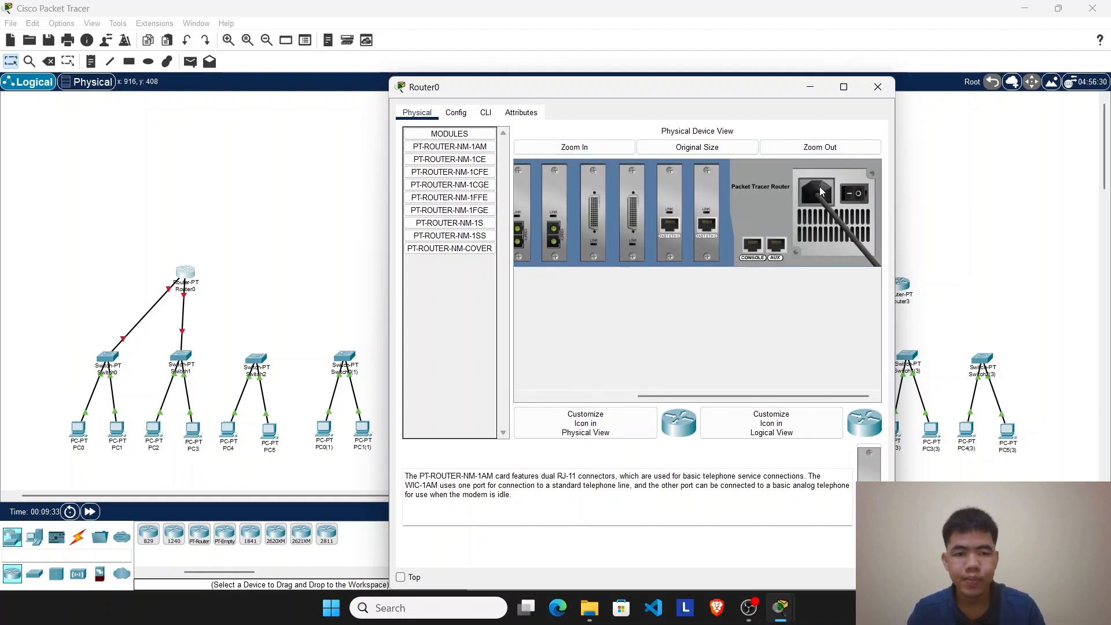
pyautogui.moveTo(723, 396); pyautogui.dragTo(612, 397)
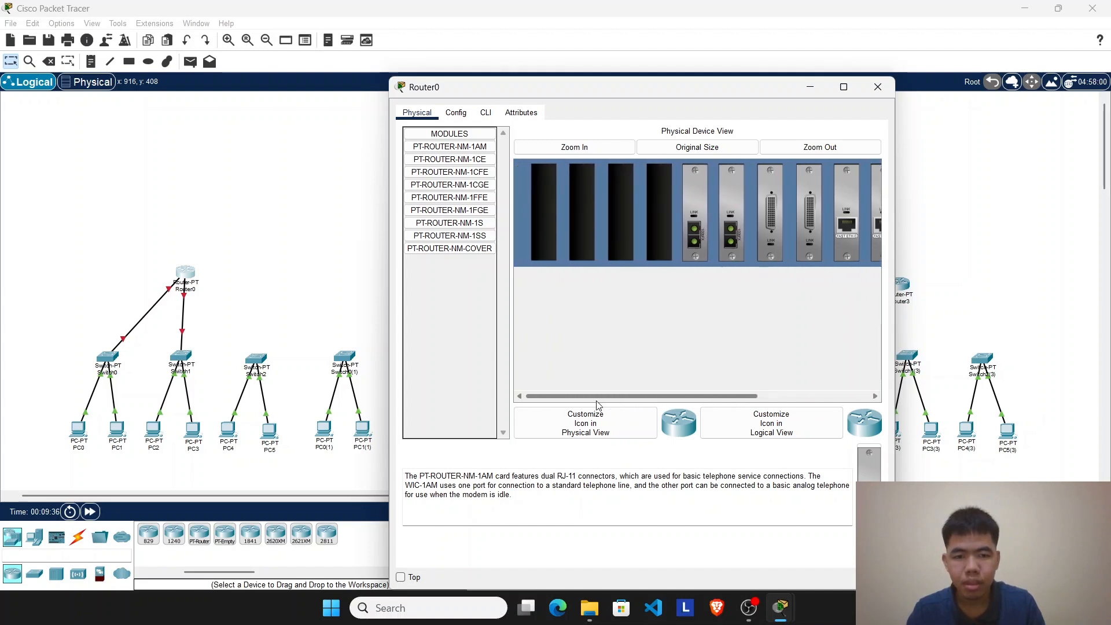
# Step: Install two PT-ROUTER-NM-1CFE modules in Router0's two empty slots nearest the existing fiber modules
pyautogui.click(480, 176)
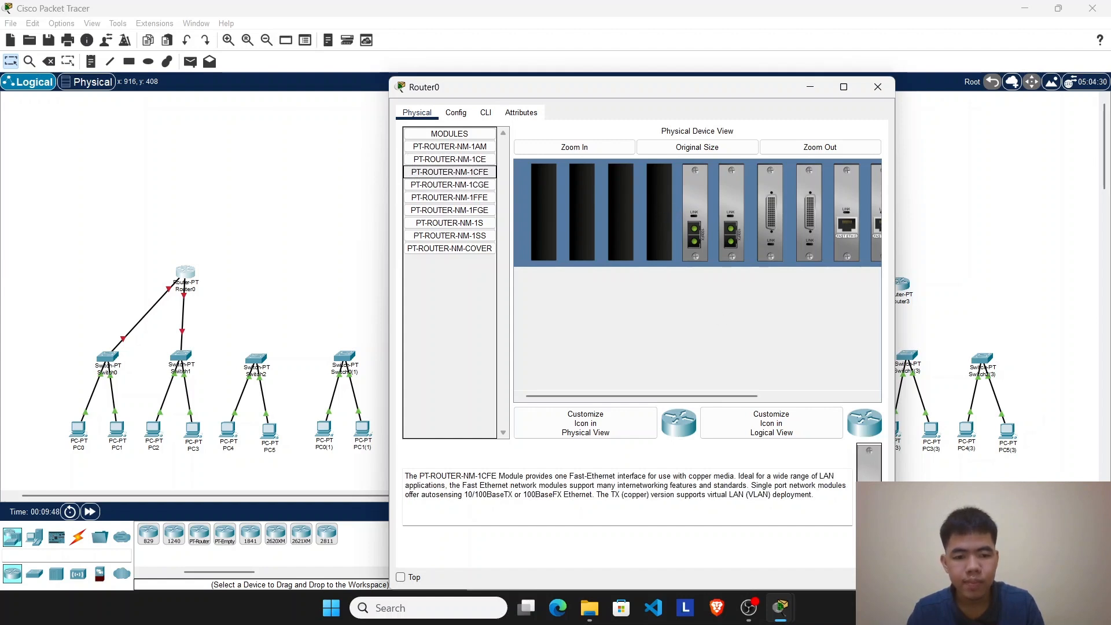
pyautogui.moveTo(450, 172); pyautogui.dragTo(659, 212)
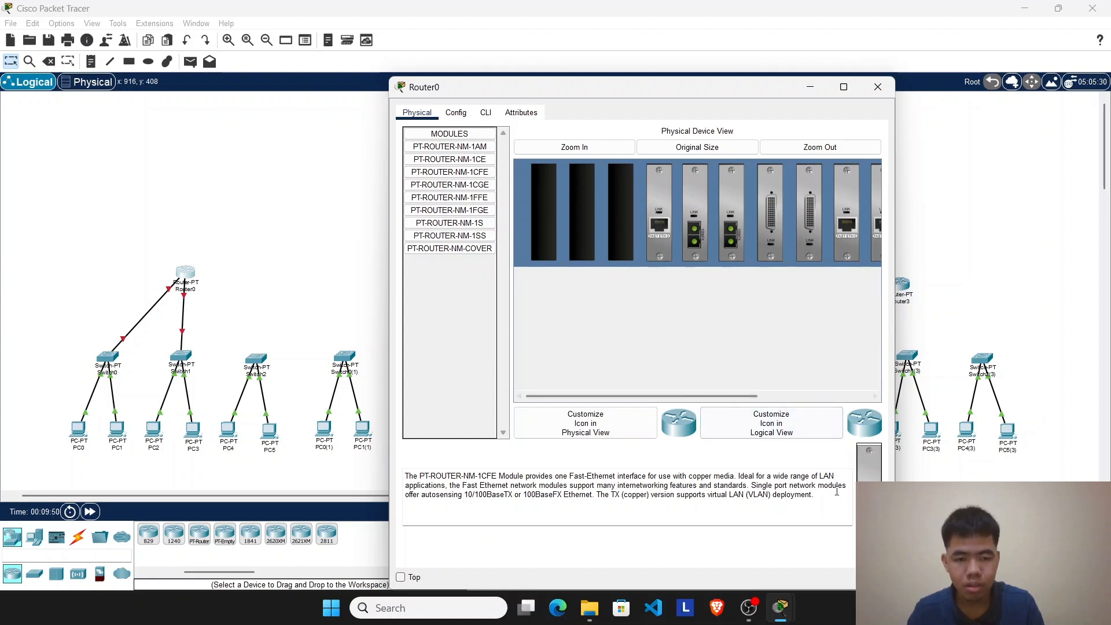
pyautogui.moveTo(648, 395); pyautogui.dragTo(673, 411)
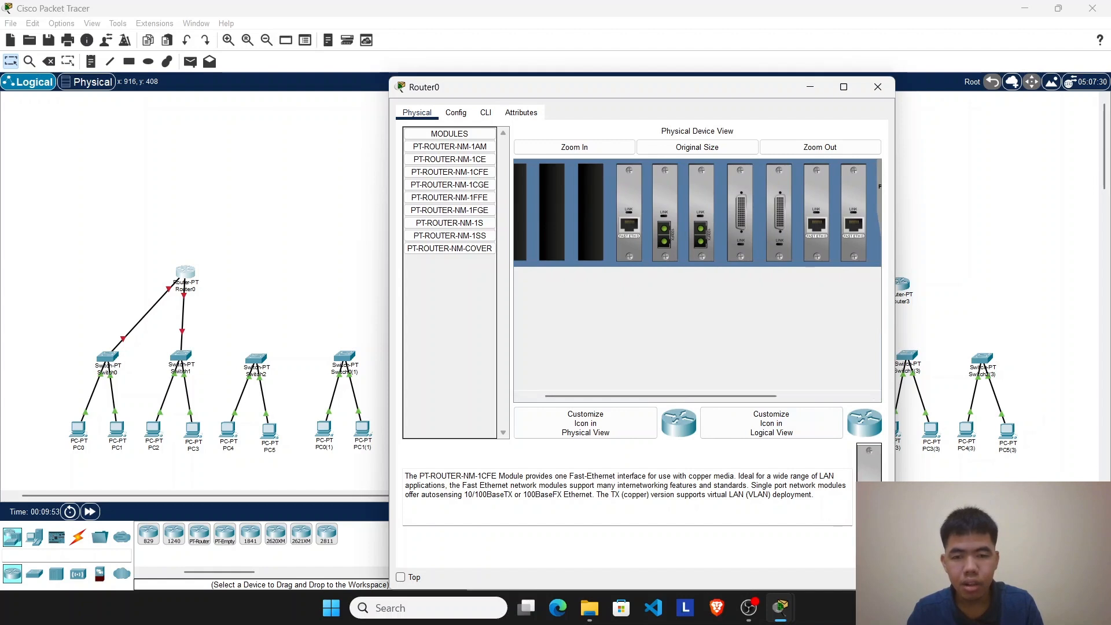
pyautogui.moveTo(869, 457); pyautogui.dragTo(590, 210)
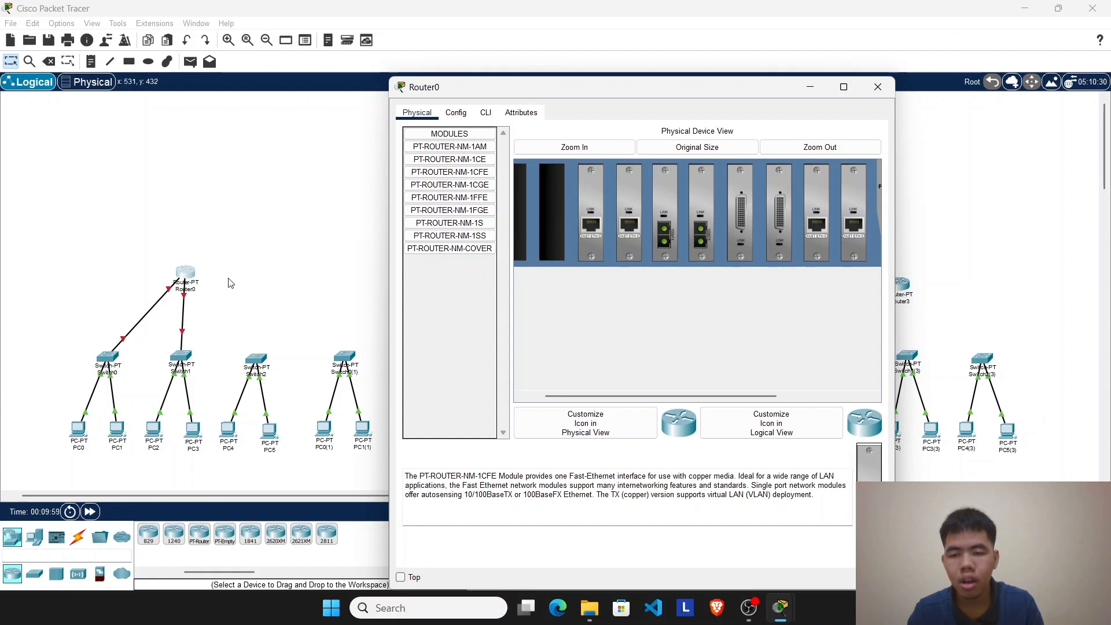
# Step: Power Router0 back on and close its configuration window
pyautogui.moveTo(628, 88); pyautogui.dragTo(562, 67)
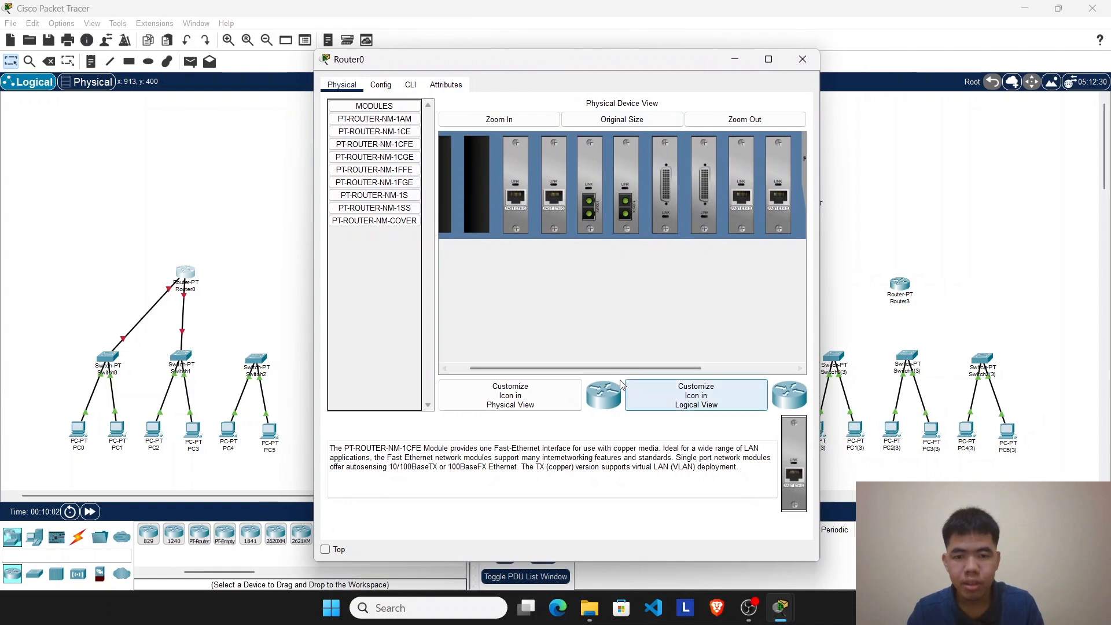
pyautogui.moveTo(610, 370); pyautogui.dragTo(726, 373)
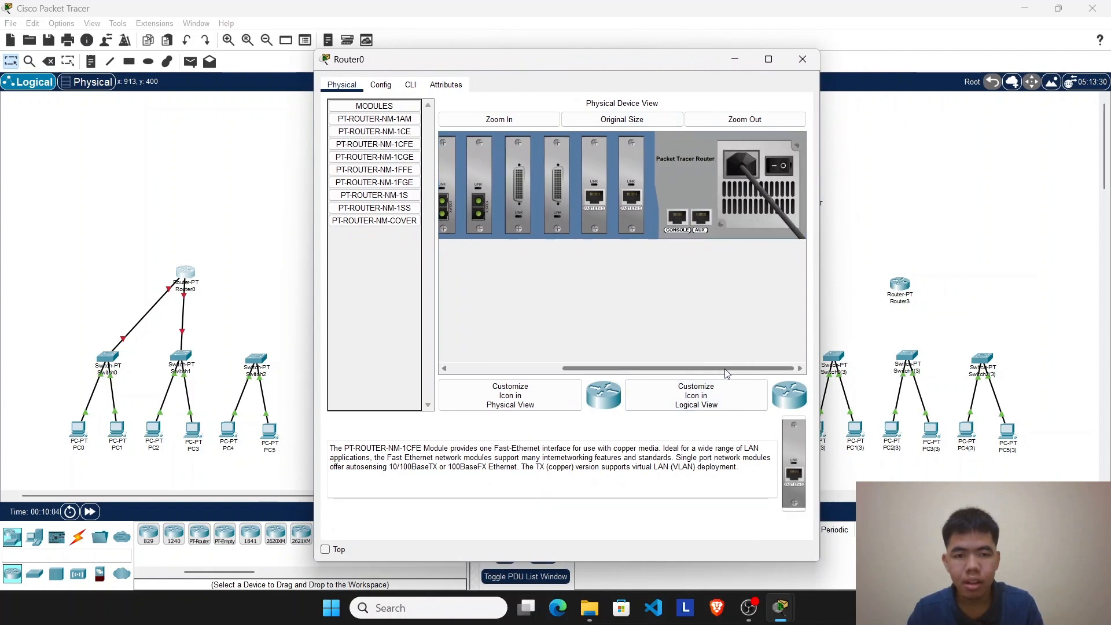
pyautogui.click(779, 166)
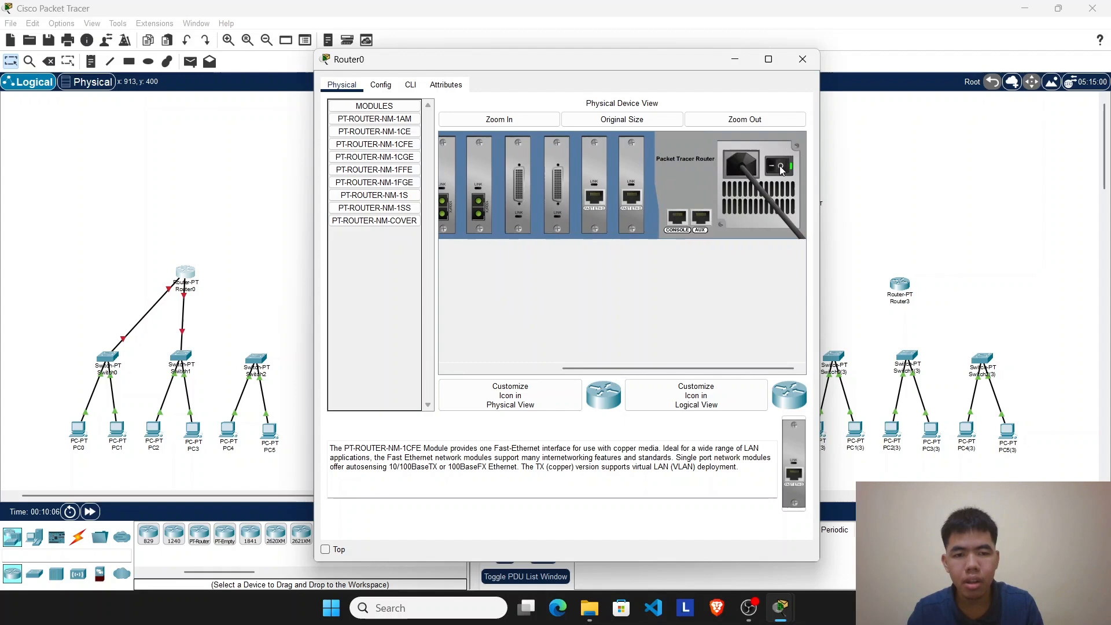
pyautogui.click(745, 117)
pyautogui.click(220, 286)
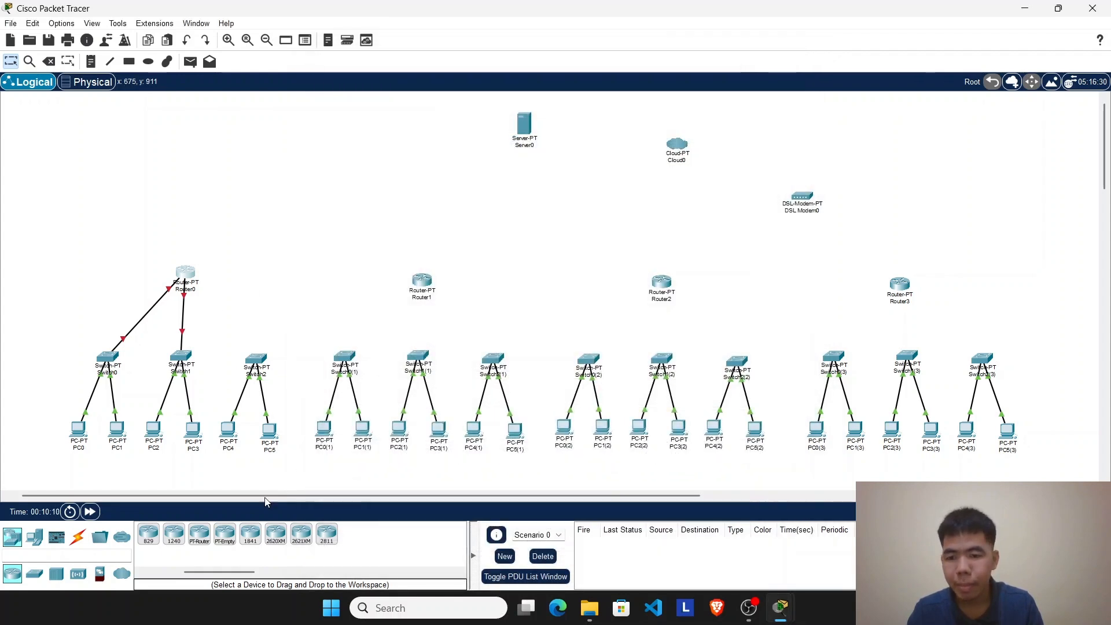
# Step: Connect Switch2's FastEthernet2/1 to one of Router0's newly added FastEthernet ports with a copper straight-through cable
pyautogui.click(78, 537)
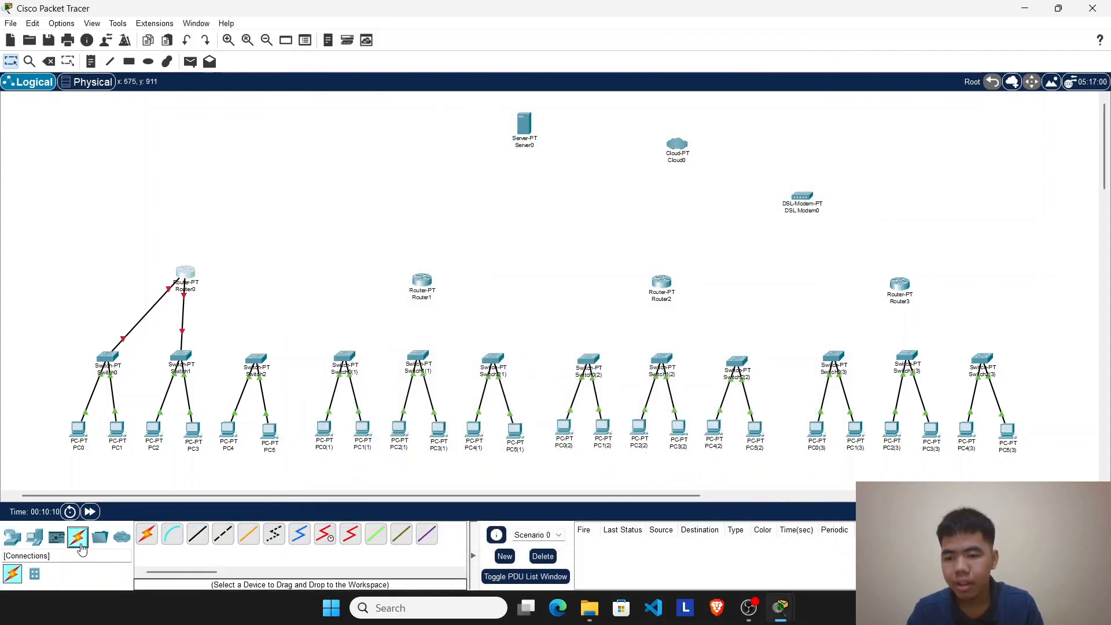
pyautogui.click(193, 541)
pyautogui.click(258, 359)
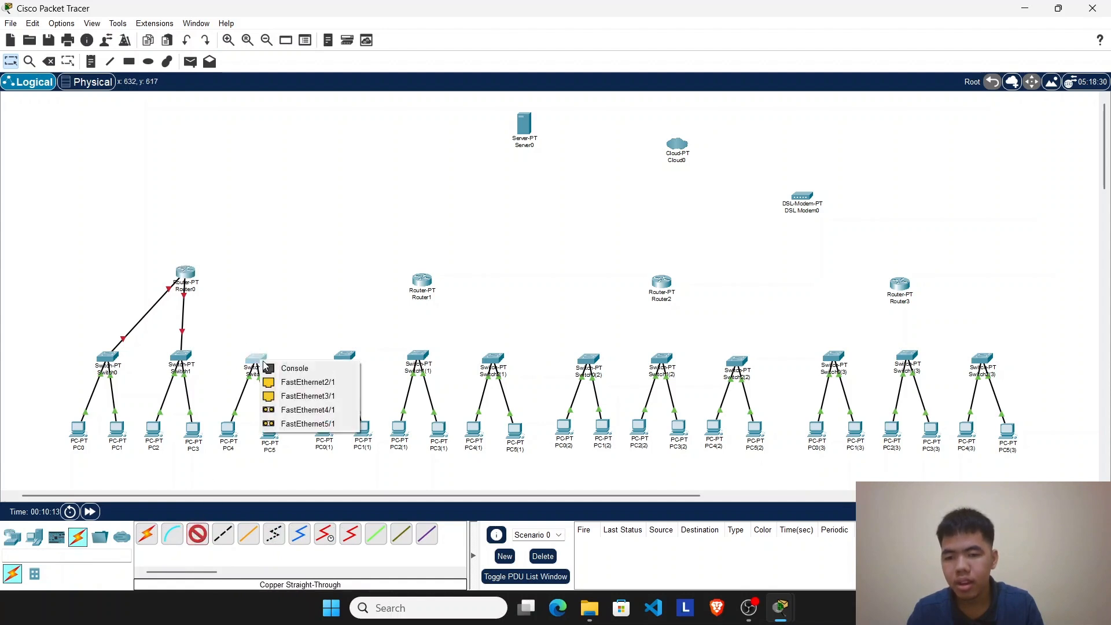
pyautogui.click(308, 382)
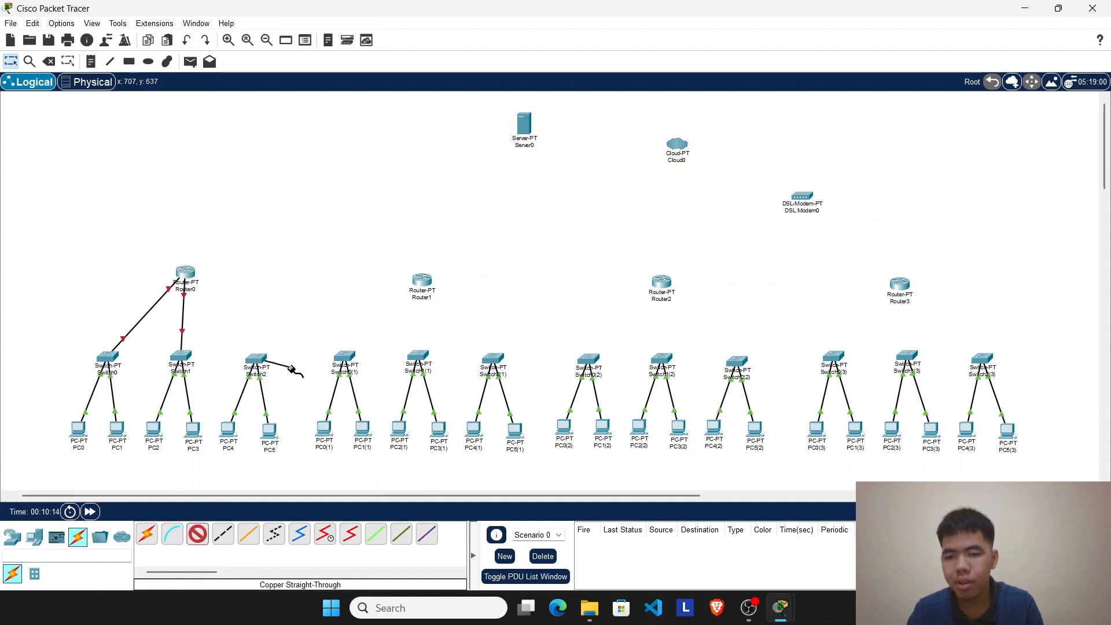
pyautogui.click(187, 273)
pyautogui.click(244, 359)
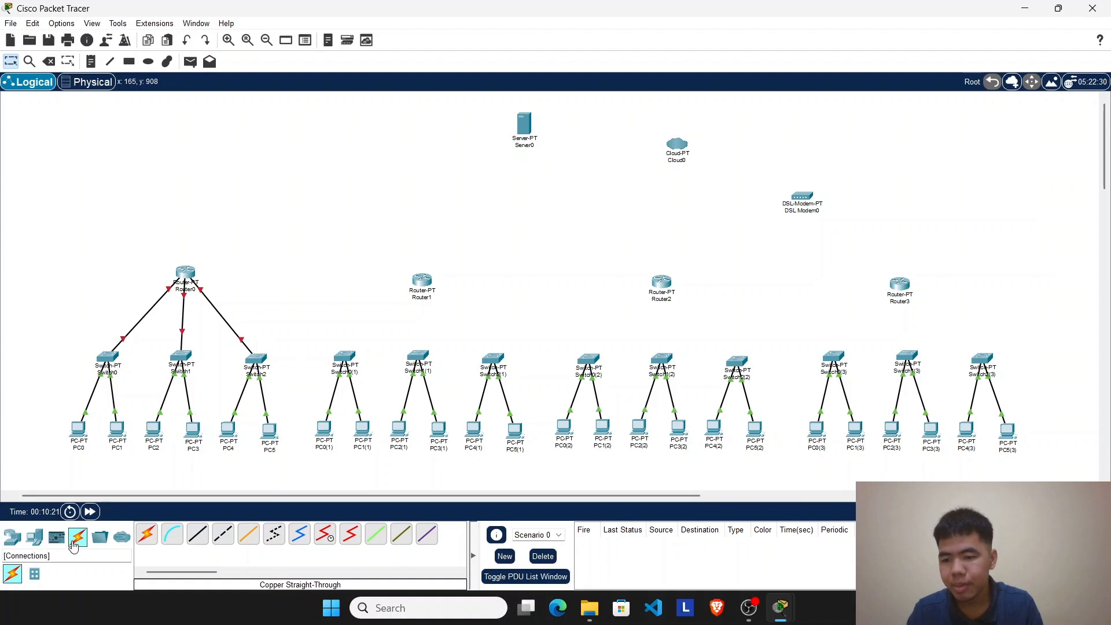
# Step: Connect Switch0(1)'s FastEthernet2/1 to Router1's FastEthernet0/0 with a copper straight-through cable
pyautogui.click(196, 542)
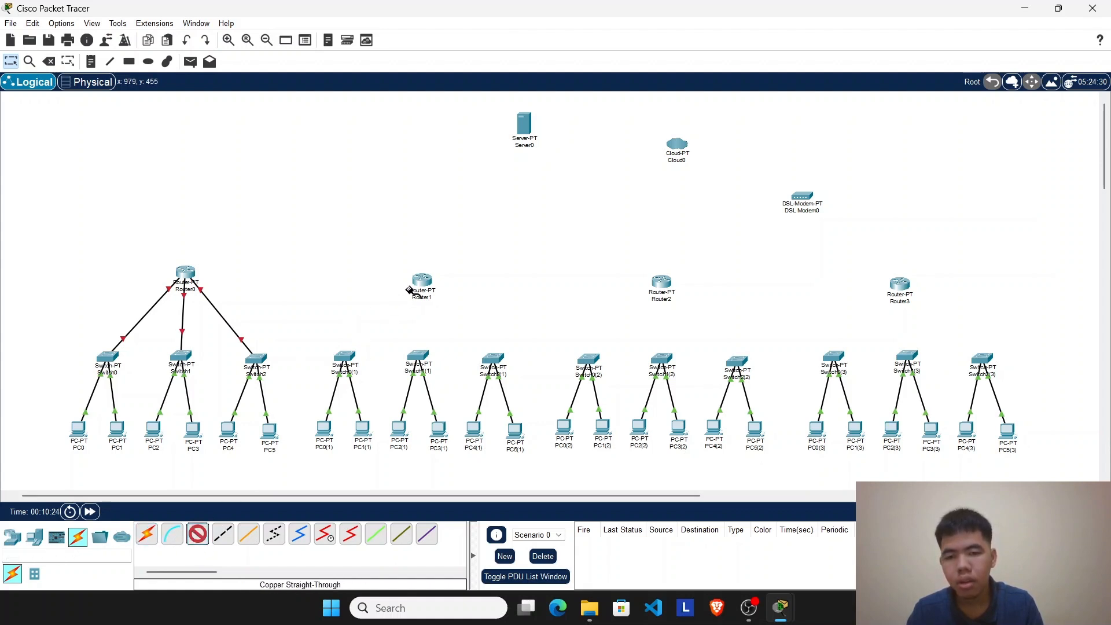
pyautogui.click(346, 355)
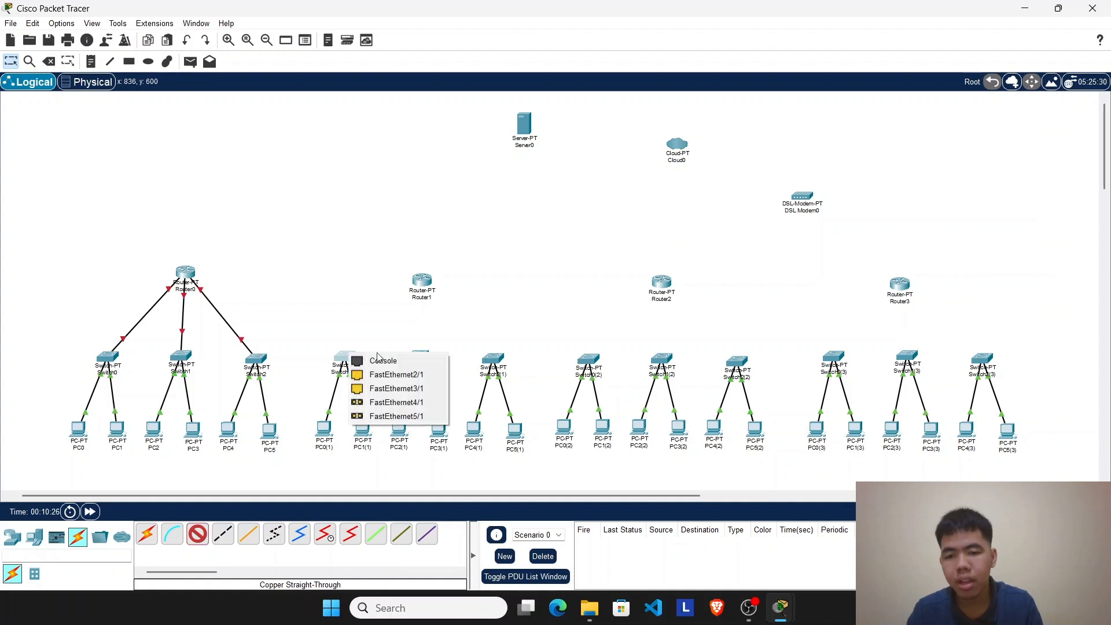
pyautogui.click(397, 377)
pyautogui.click(422, 282)
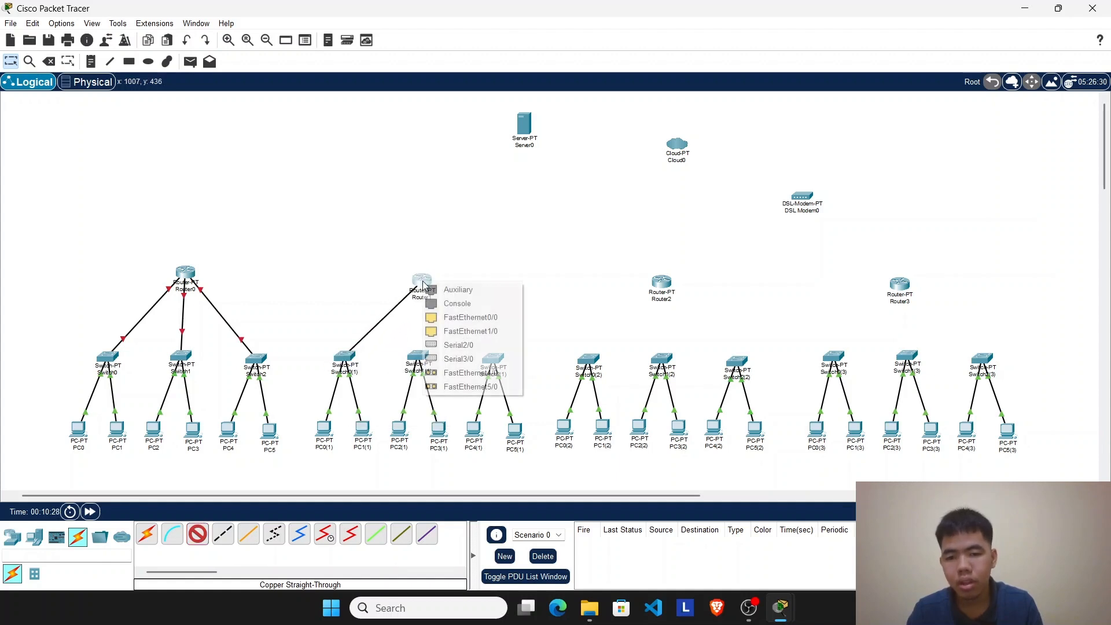
pyautogui.click(453, 320)
# Step: Connect Switch1(1)'s FastEthernet2/1 to Router1's FastEthernet1/0 with a copper straight-through cable
pyautogui.click(197, 533)
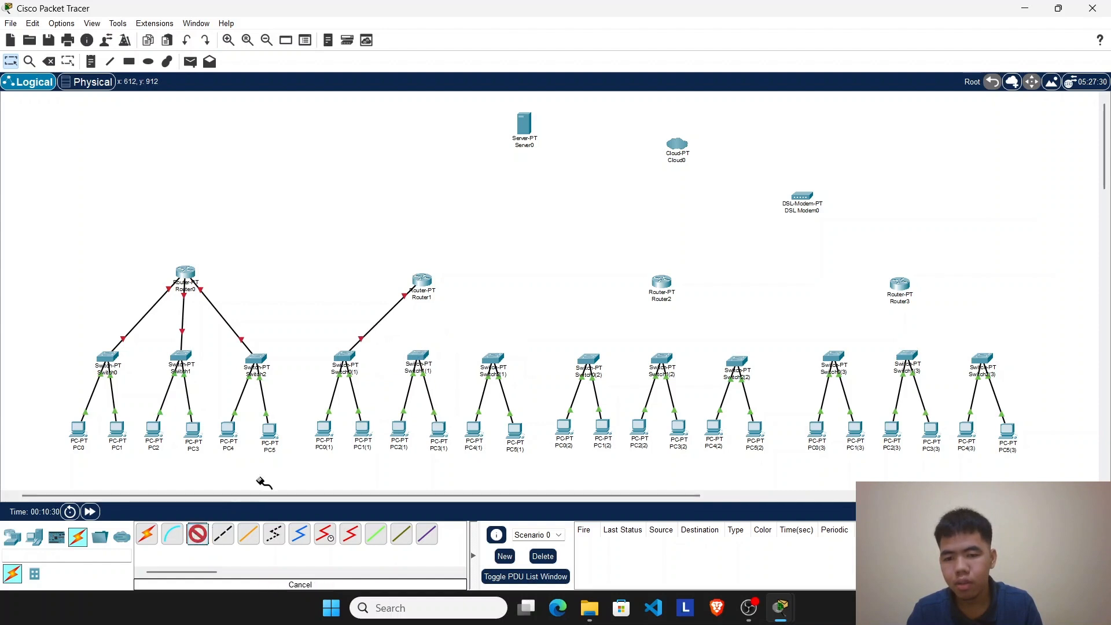
pyautogui.click(417, 356)
pyautogui.click(453, 376)
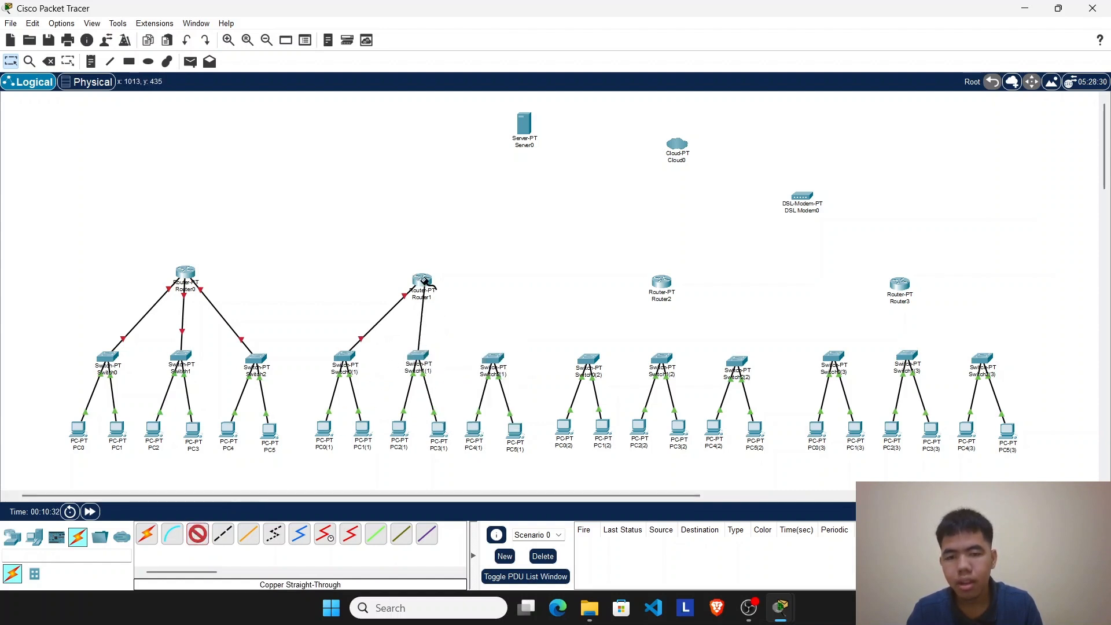
pyautogui.click(422, 282)
pyautogui.click(467, 318)
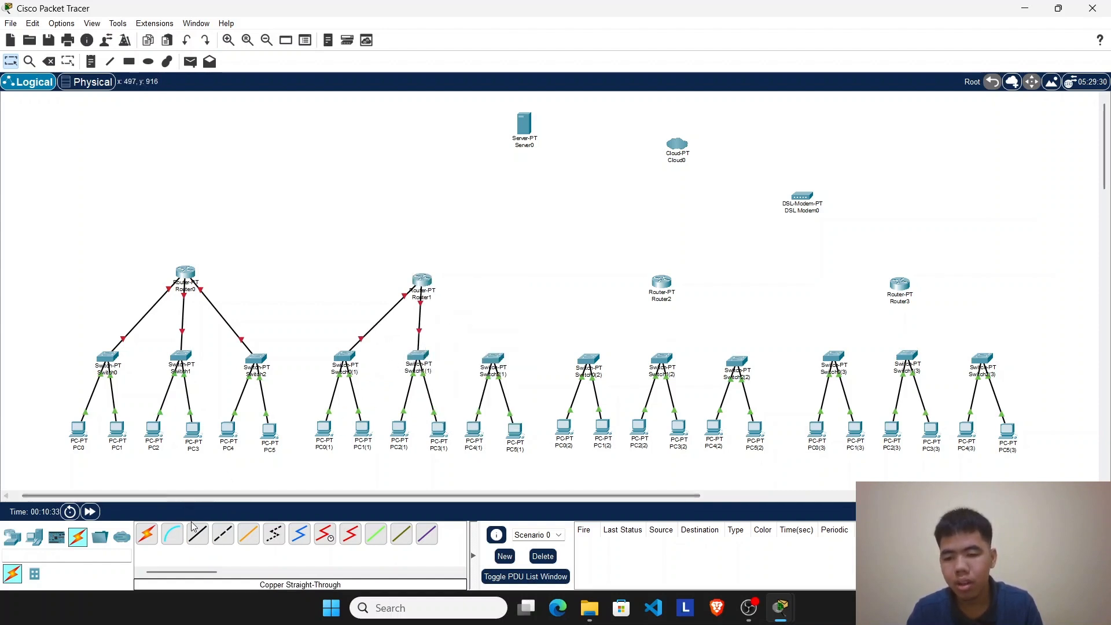
pyautogui.click(198, 533)
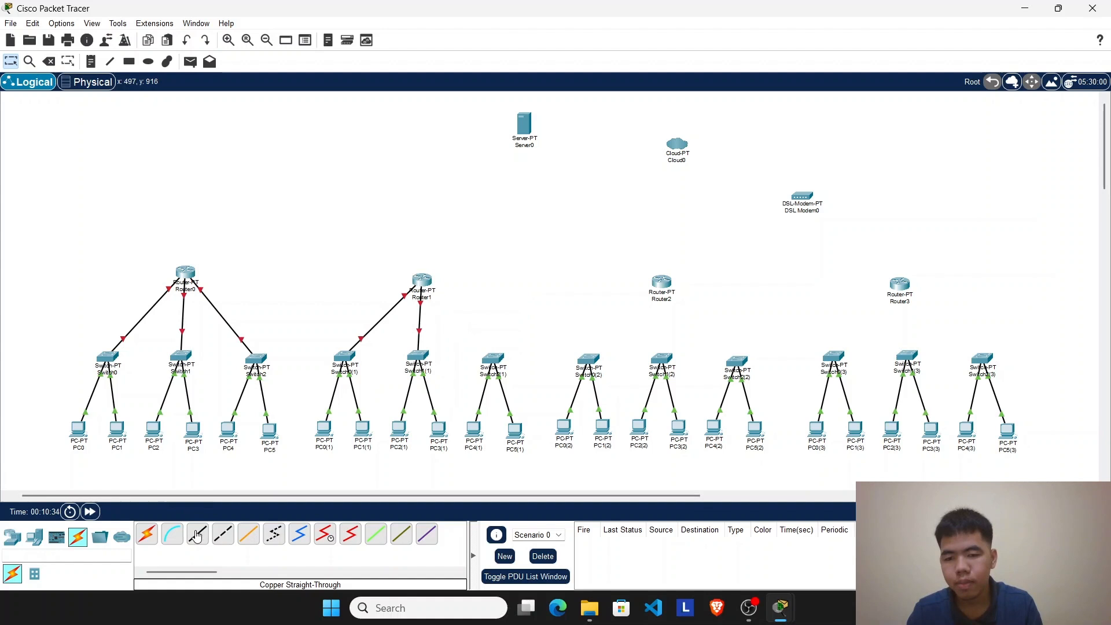
pyautogui.click(499, 358)
pyautogui.click(533, 388)
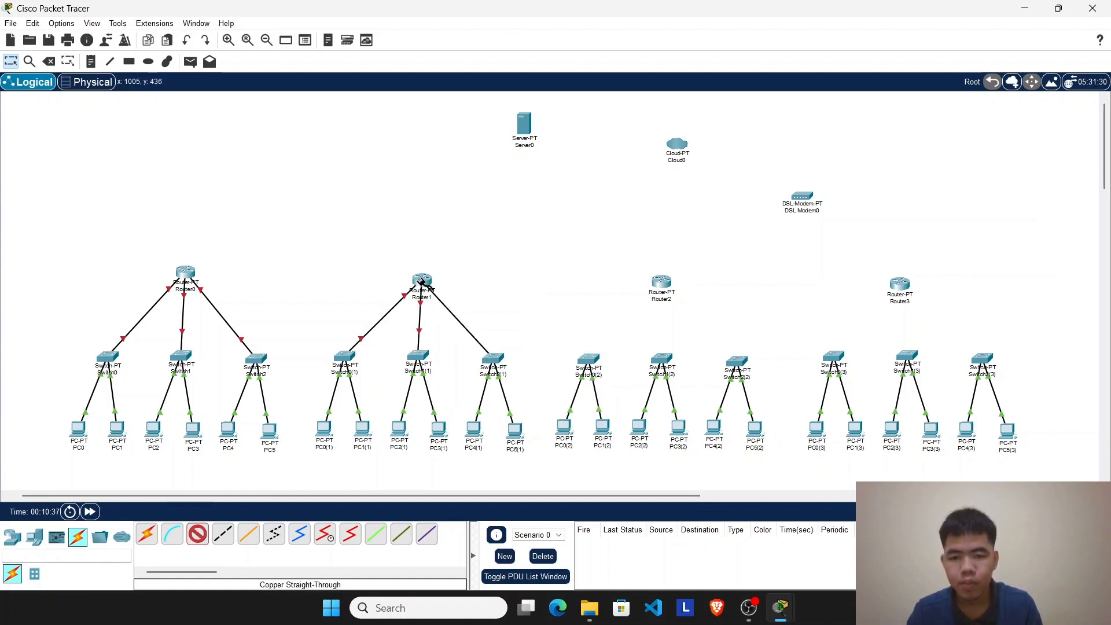
pyautogui.click(49, 62)
pyautogui.click(10, 62)
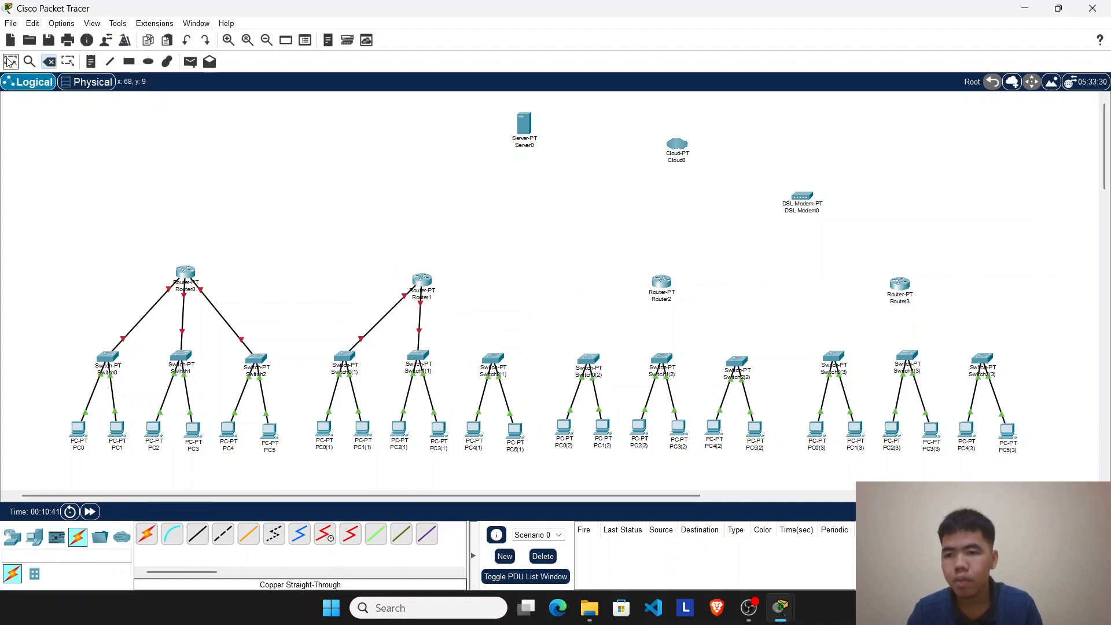
# Step: Power off Router1, install two PT-ROUTER-NM-1CFE modules in its empty slots, power it back on and close its configuration window
pyautogui.click(420, 281)
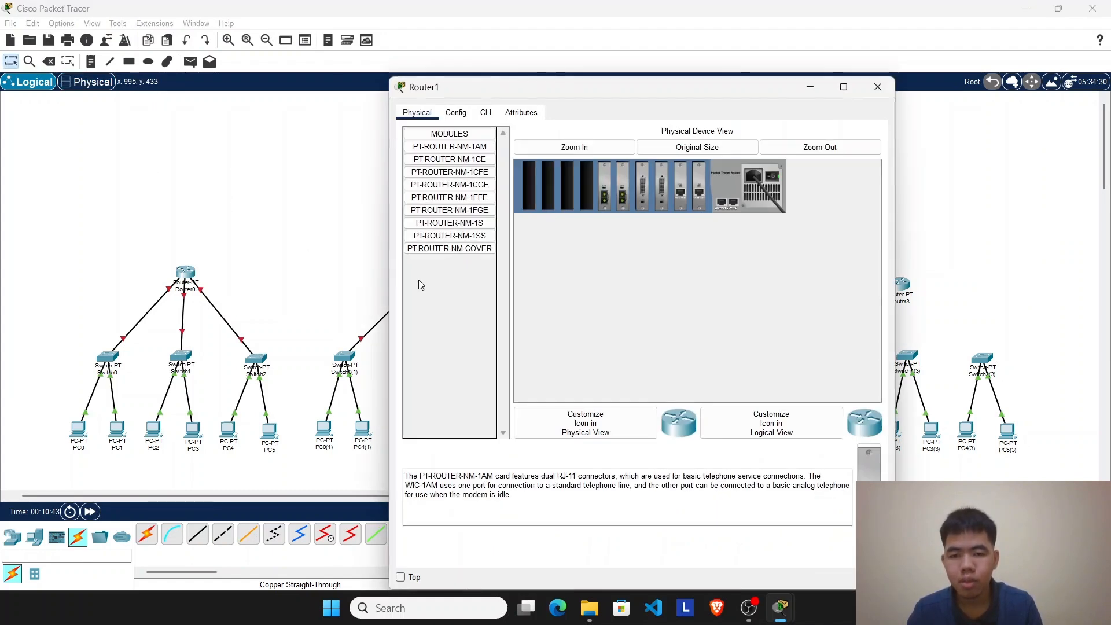
pyautogui.click(574, 147)
pyautogui.moveTo(652, 397); pyautogui.dragTo(615, 396)
pyautogui.click(853, 197)
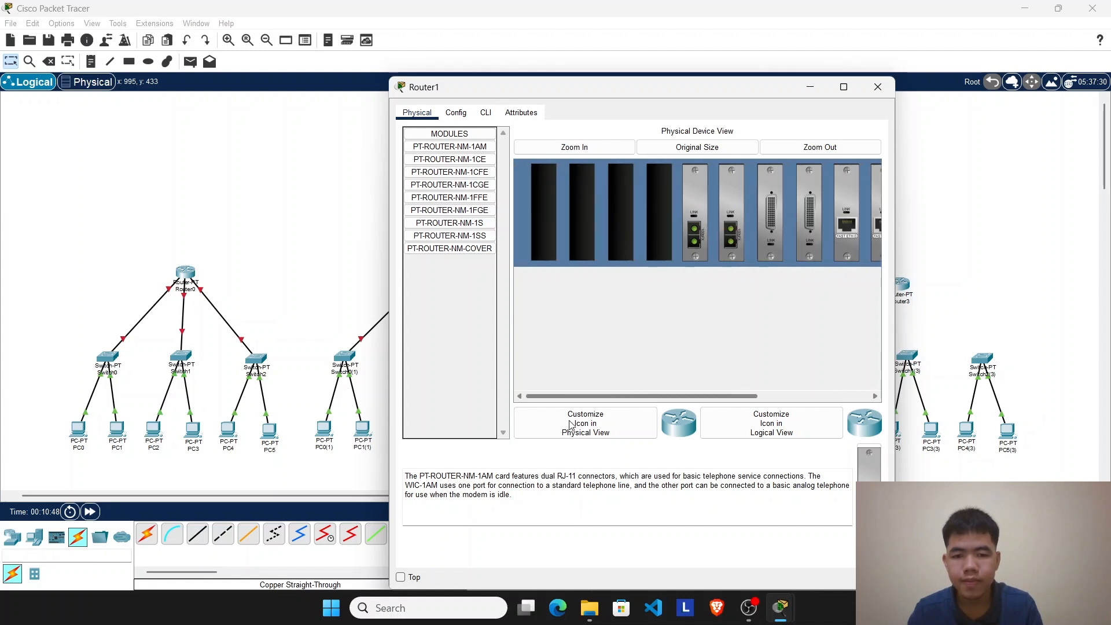
pyautogui.click(449, 172)
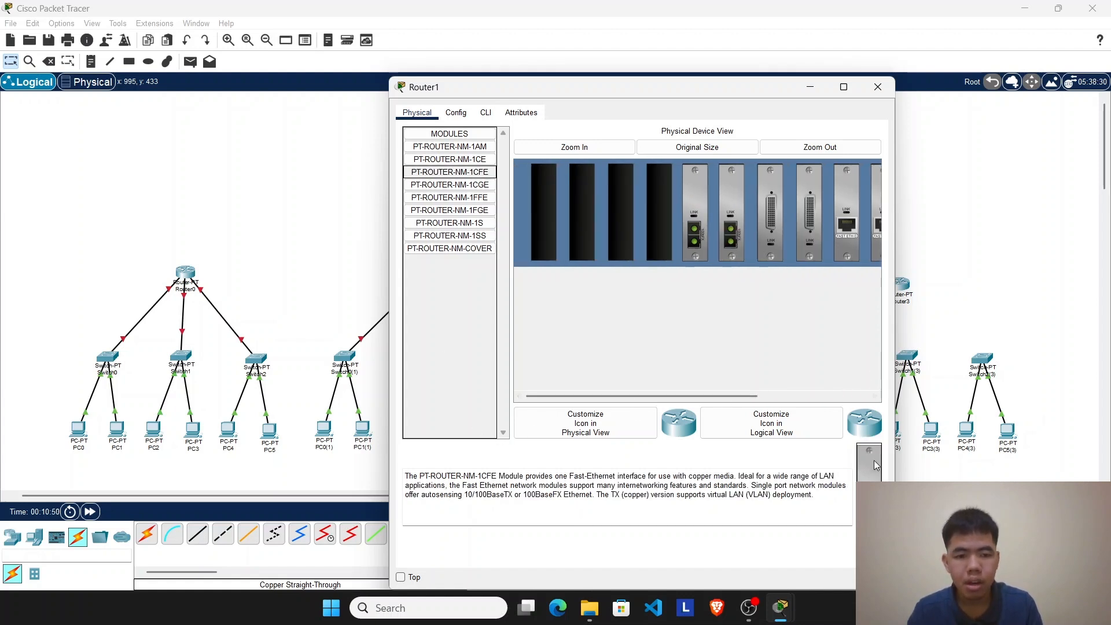
pyautogui.moveTo(449, 172); pyautogui.dragTo(699, 249)
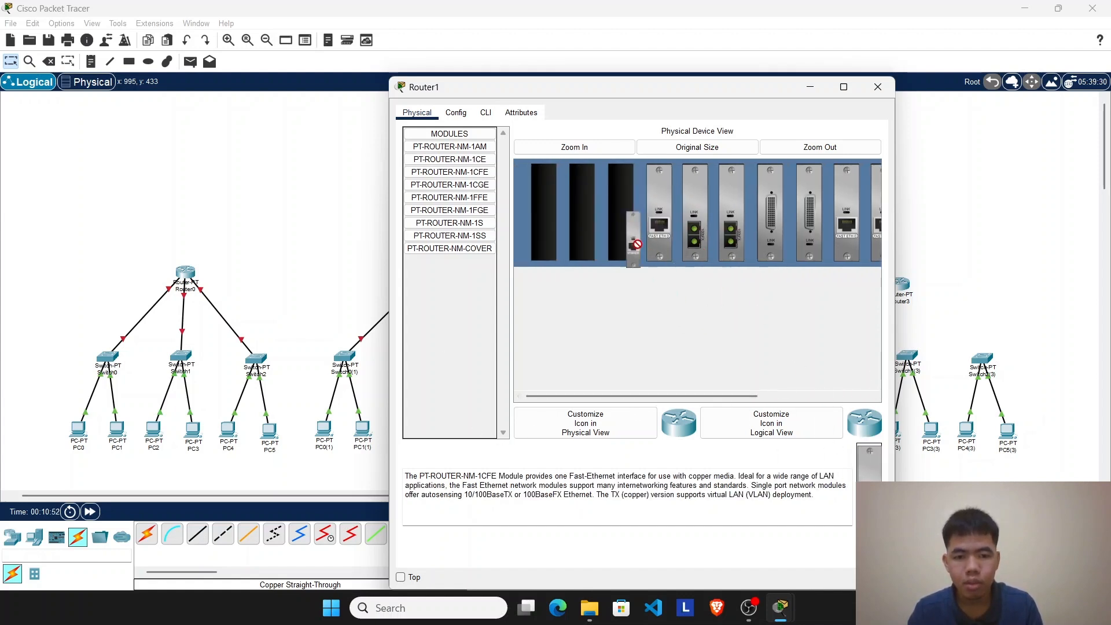
pyautogui.moveTo(707, 396); pyautogui.dragTo(817, 388)
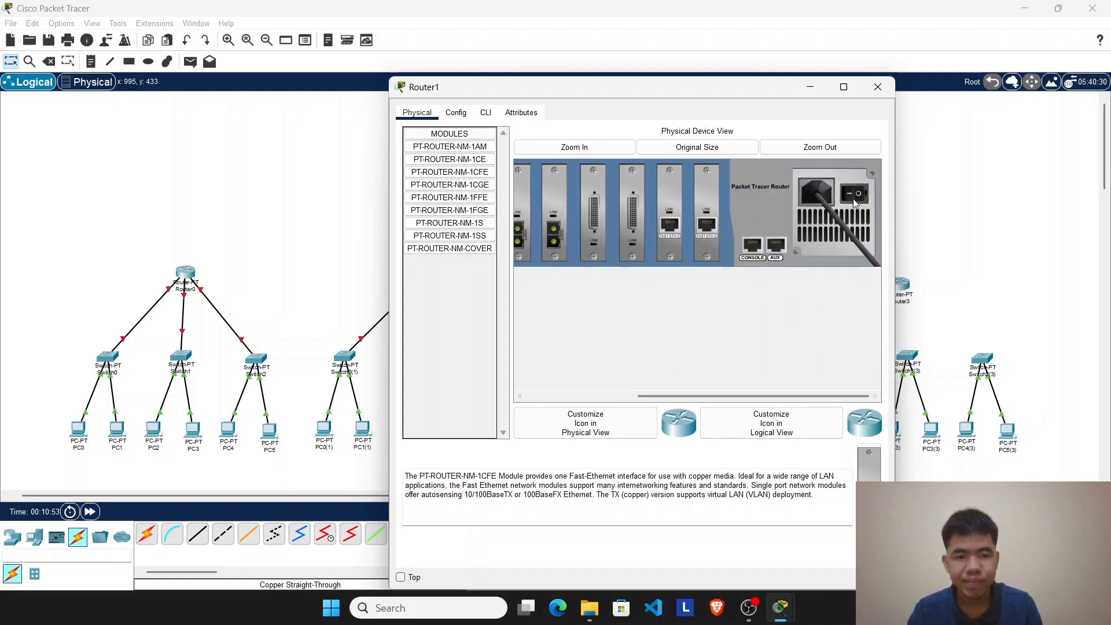
pyautogui.click(878, 86)
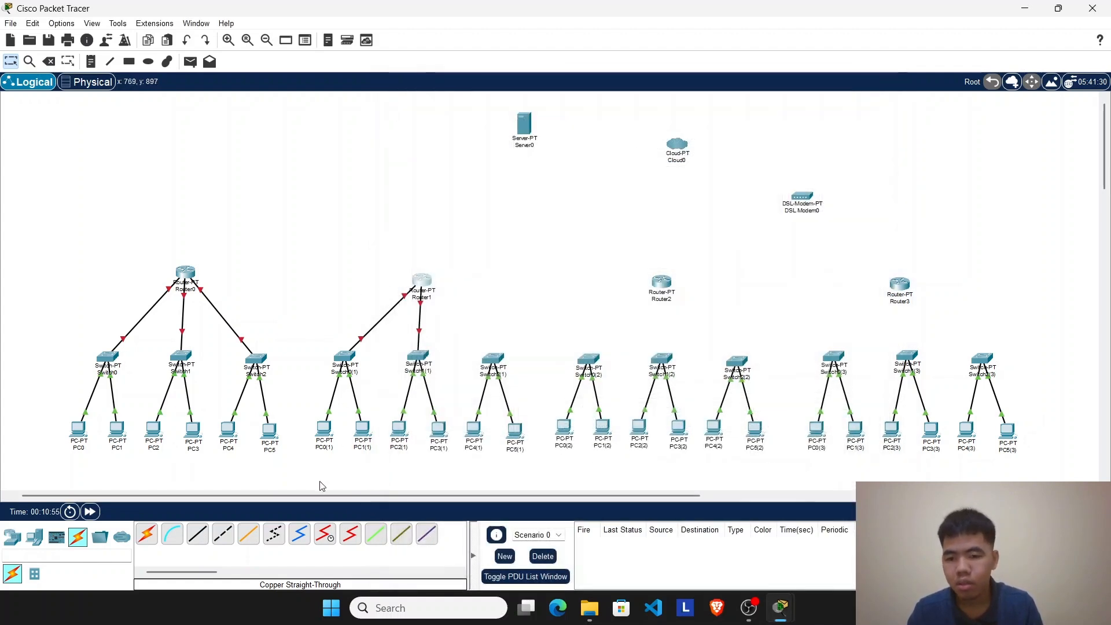
# Step: Connect Switch2(1)'s FastEthernet3/1 to Router1's FastEthernet6/0 with a copper straight-through cable
pyautogui.click(197, 533)
pyautogui.click(493, 362)
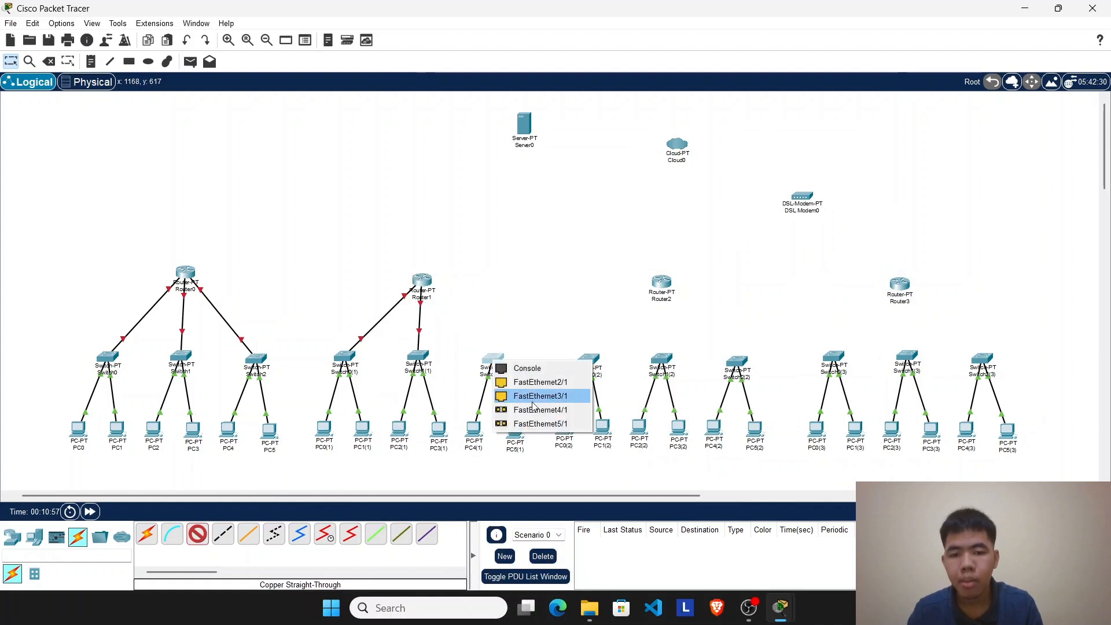
pyautogui.click(534, 396)
pyautogui.click(423, 283)
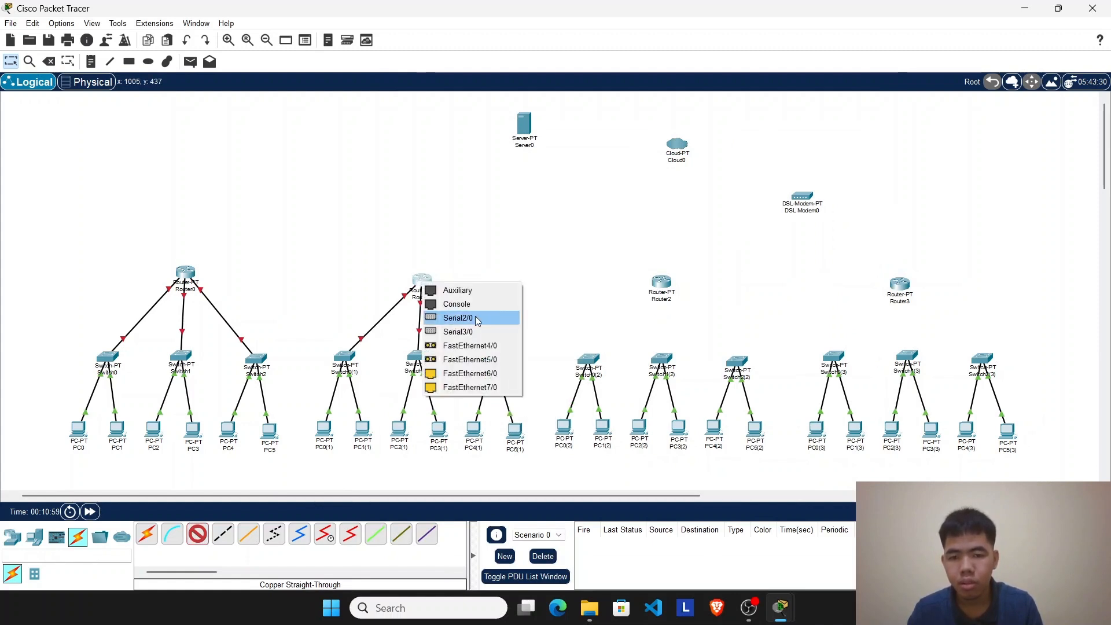
pyautogui.click(473, 373)
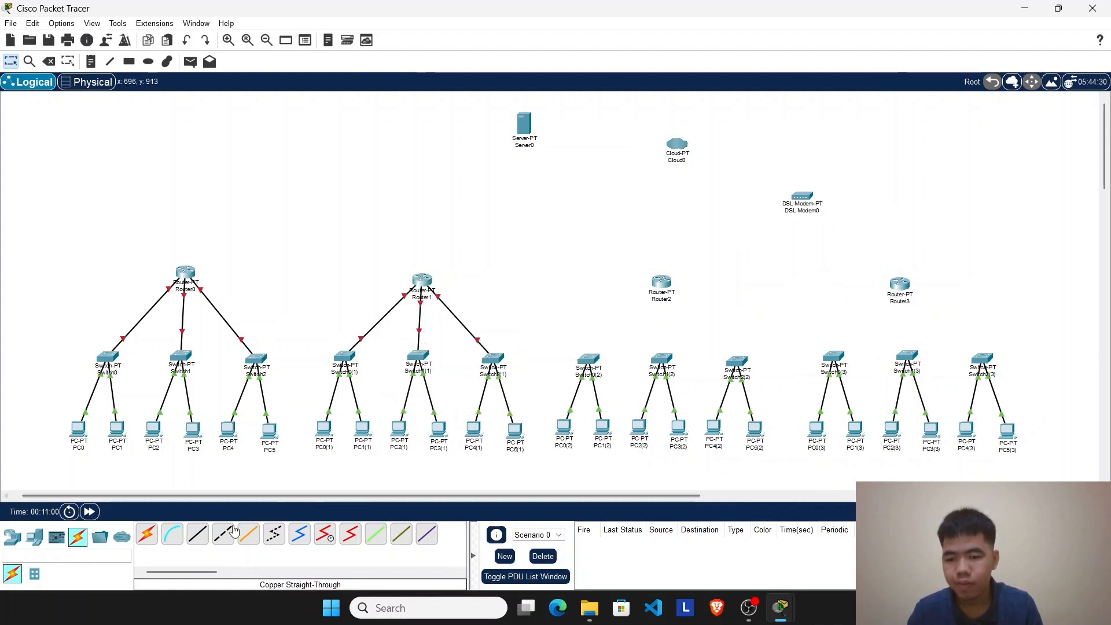
# Step: Connect Switch0(2)'s FastEthernet3/1 to Router2's FastEthernet0/0 with a copper straight-through cable
pyautogui.click(200, 539)
pyautogui.click(588, 363)
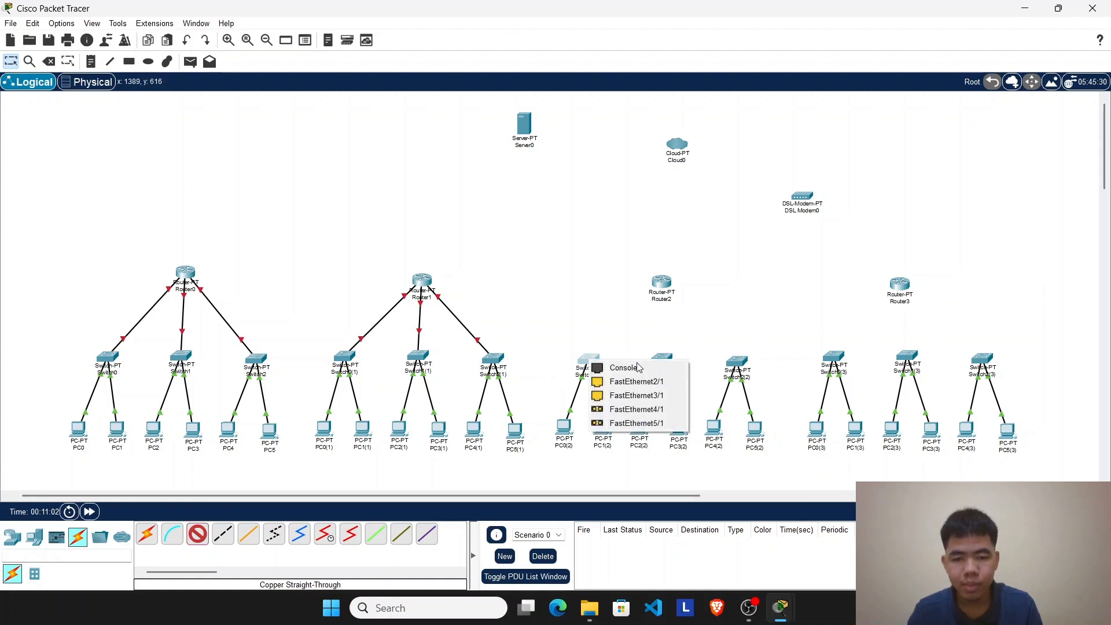
pyautogui.click(628, 400)
pyautogui.click(660, 282)
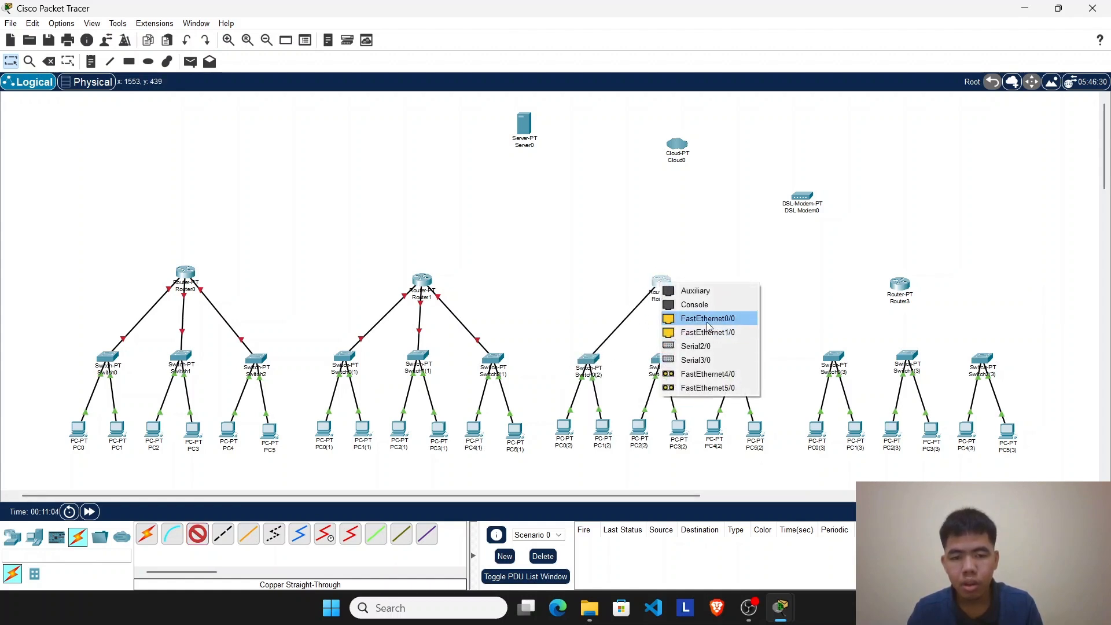
pyautogui.click(689, 318)
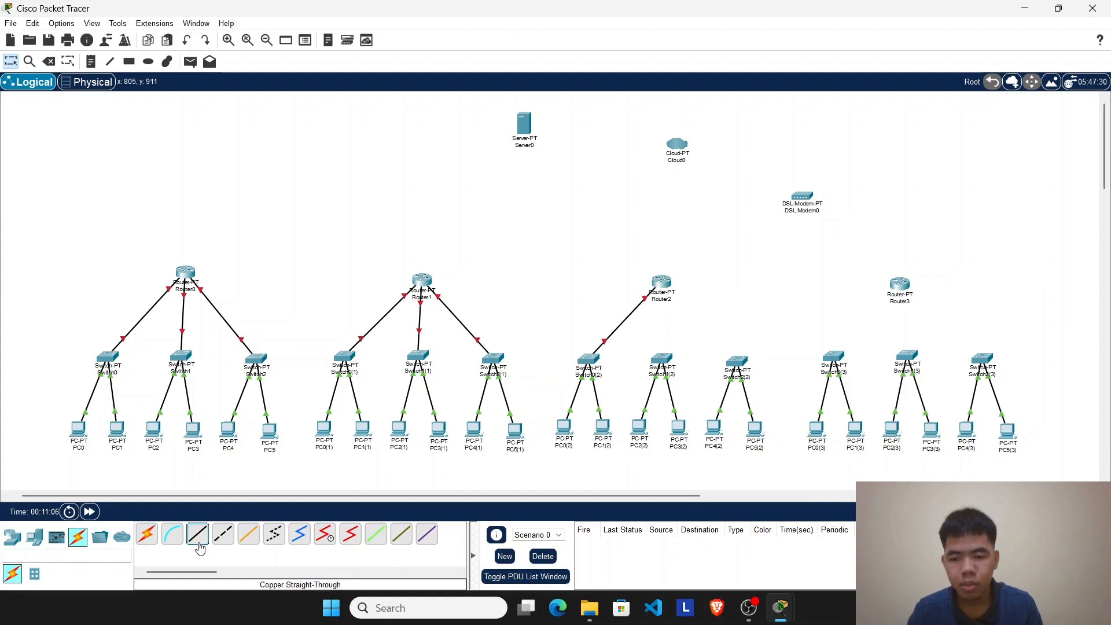
# Step: Connect Switch1(2) to Router2 with a copper straight-through cable
pyautogui.click(197, 535)
pyautogui.click(669, 357)
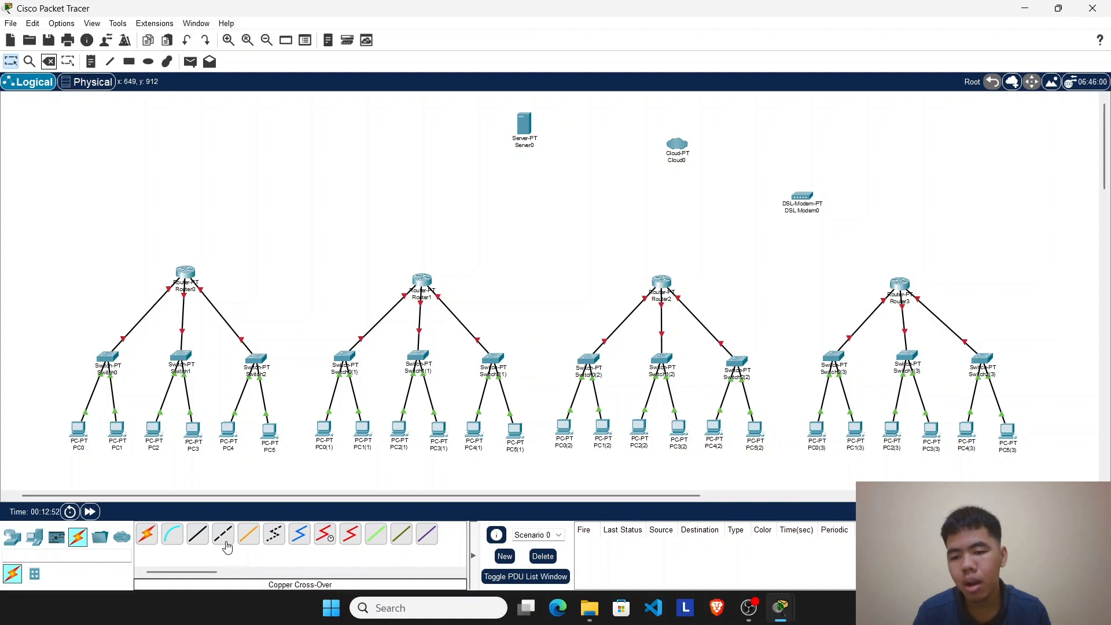
# Step: Connect Router0's FastEthernet7/0 to Router1's FastEthernet7/0 with a copper cross-over cable and move Router0 roughly level with Router1
pyautogui.click(226, 546)
pyautogui.click(189, 275)
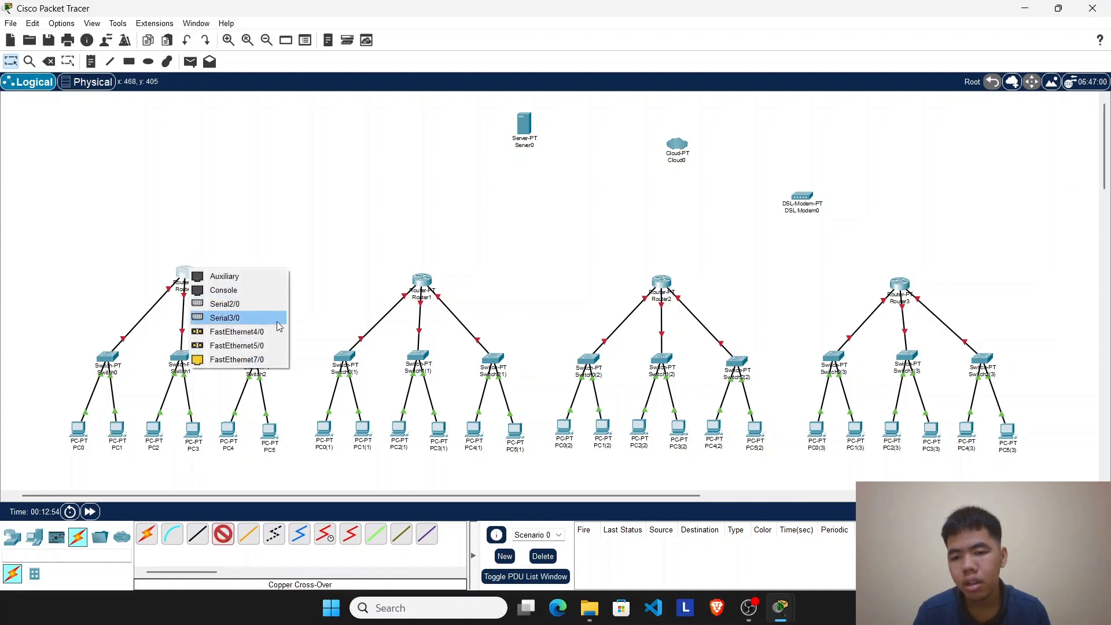
pyautogui.click(271, 360)
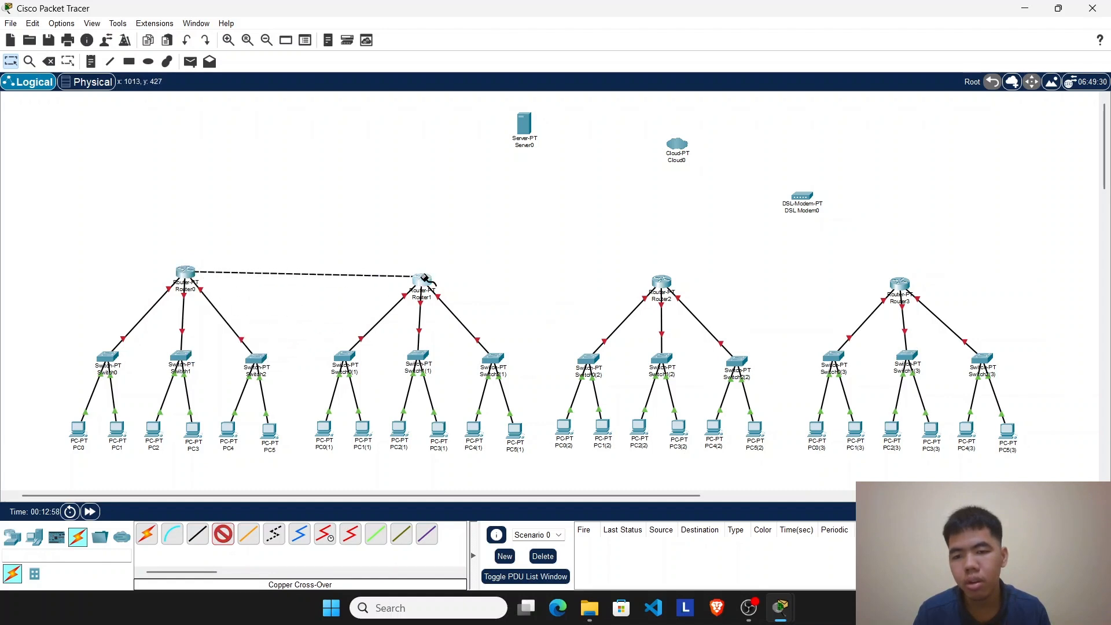
pyautogui.click(422, 280)
pyautogui.click(487, 371)
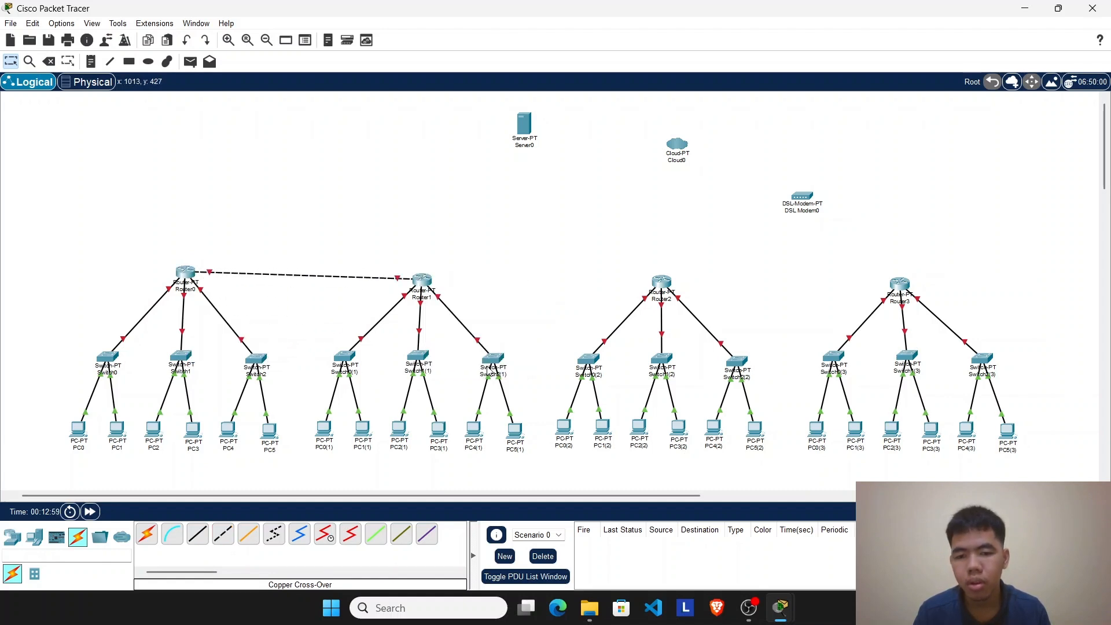
pyautogui.moveTo(184, 278); pyautogui.dragTo(185, 286)
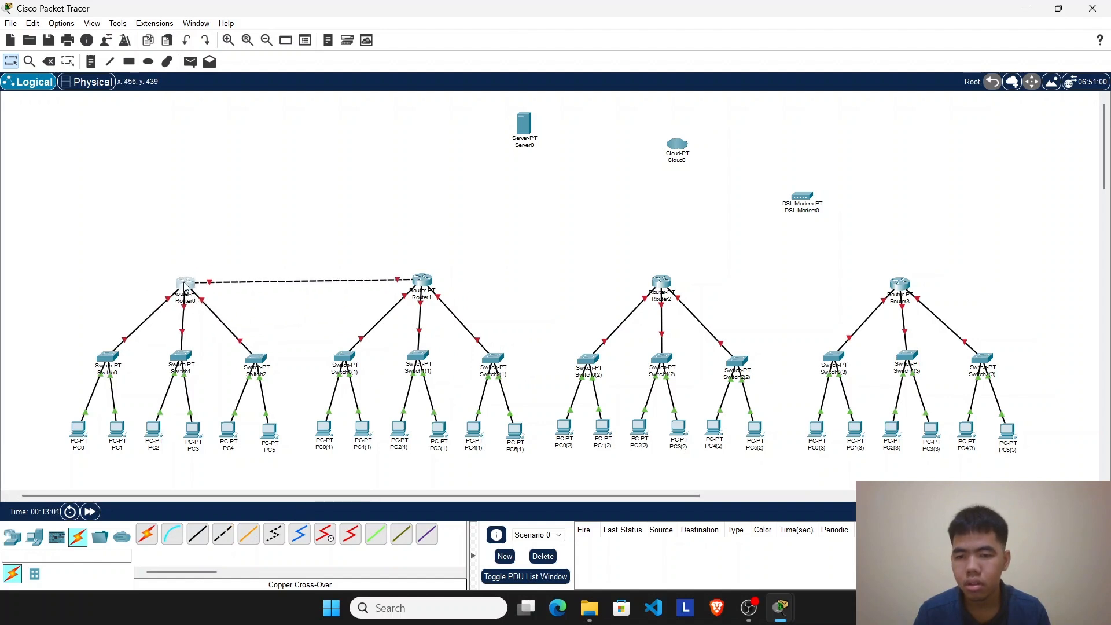
pyautogui.click(222, 534)
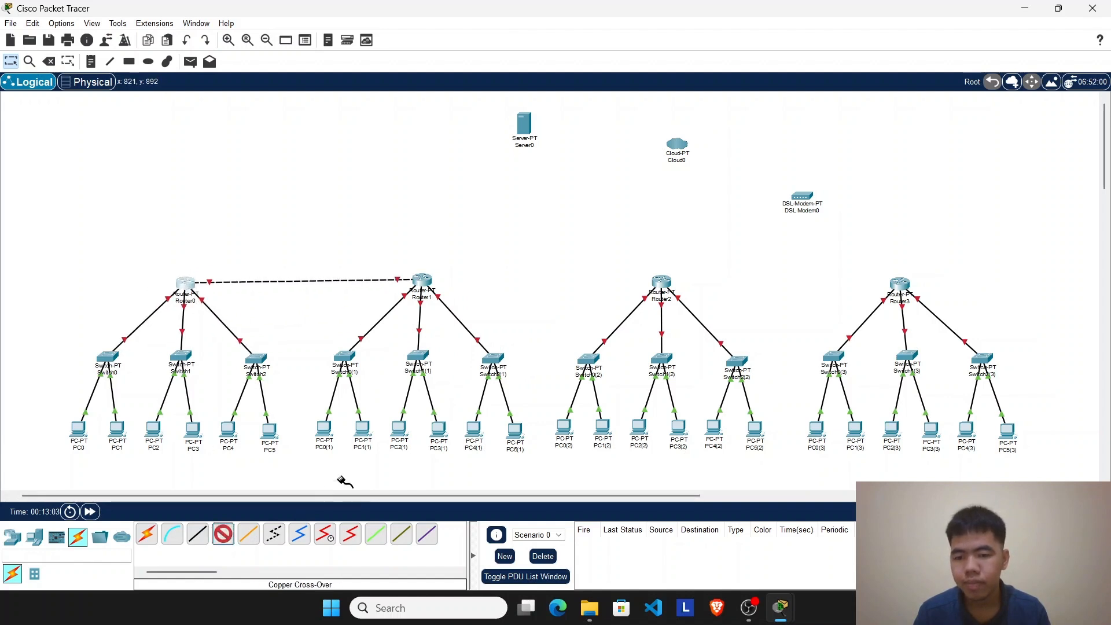
pyautogui.click(432, 283)
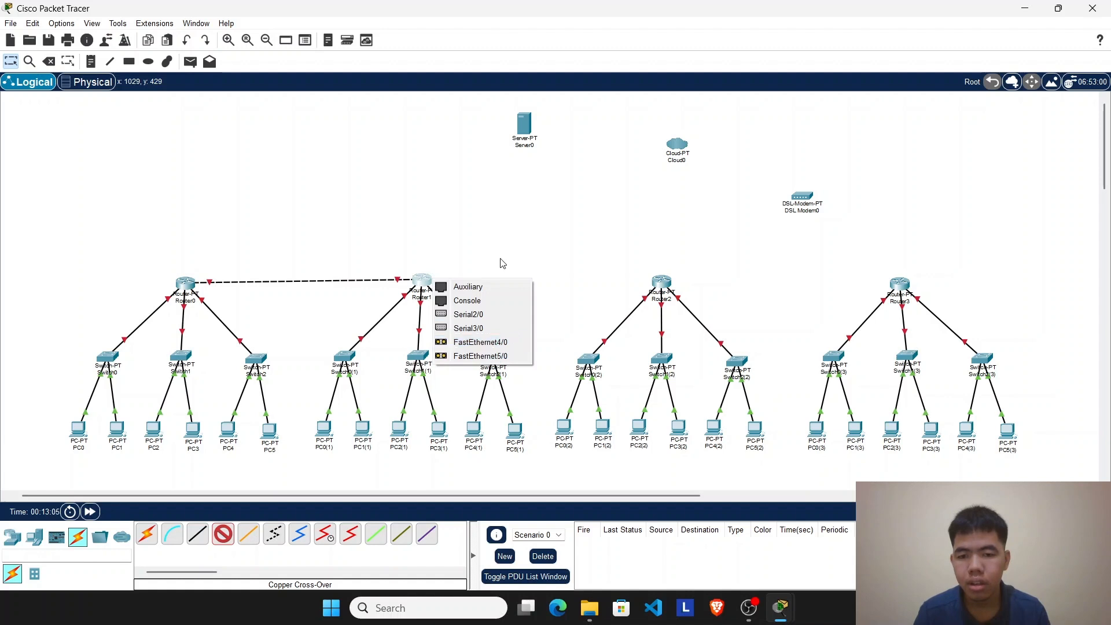
pyautogui.click(494, 220)
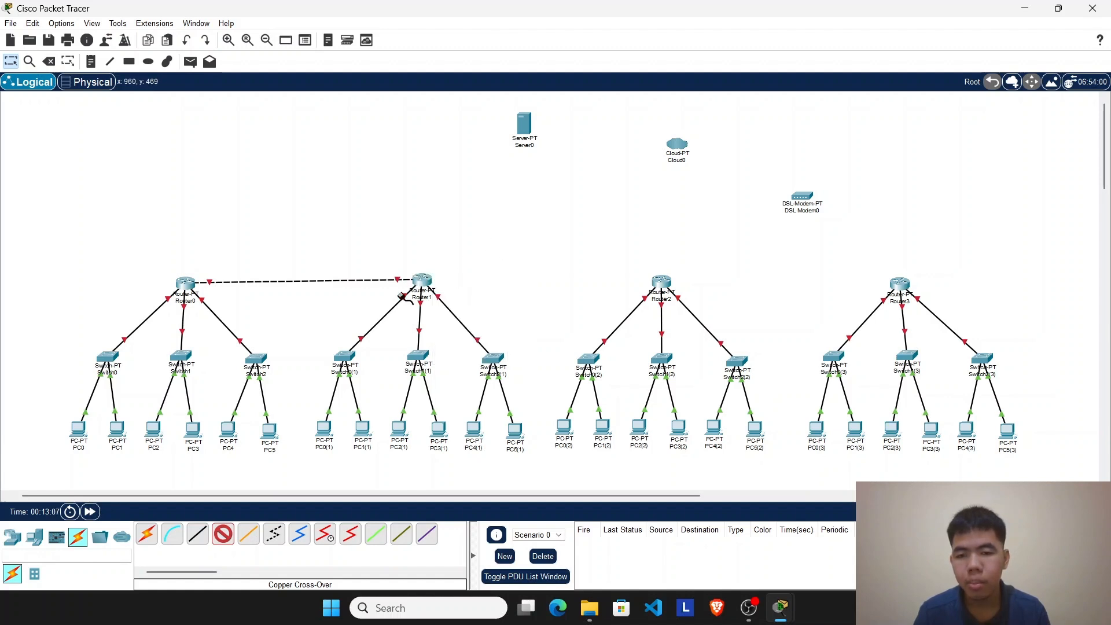
pyautogui.click(11, 61)
# Step: Power off Router1, install another PT-ROUTER-NM-1CFE module, power it back on and close its configuration window
pyautogui.click(423, 282)
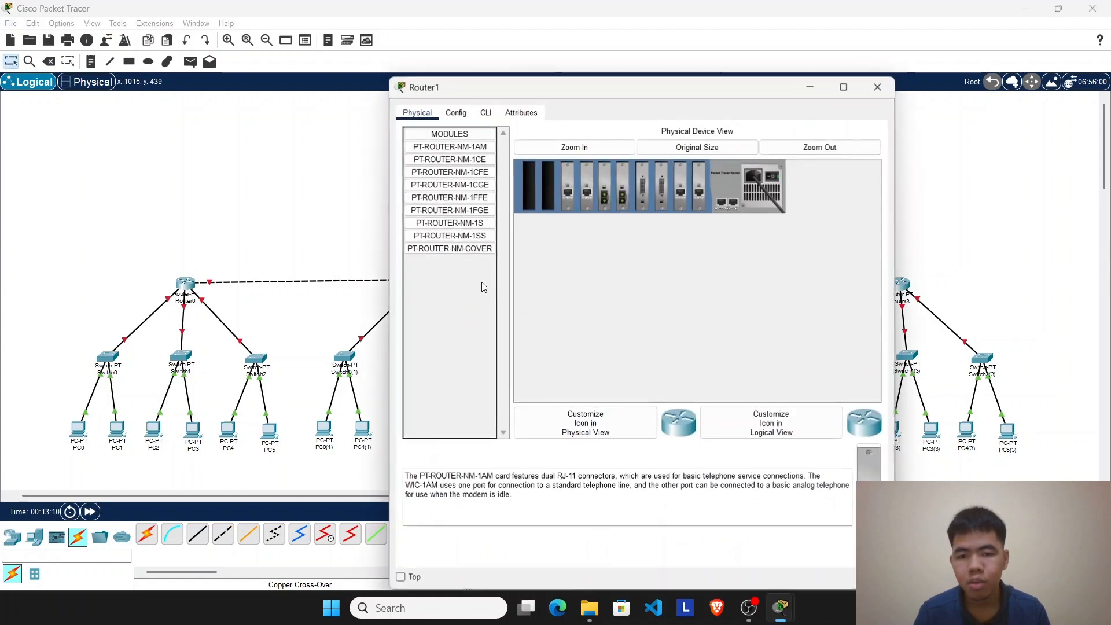
pyautogui.click(480, 172)
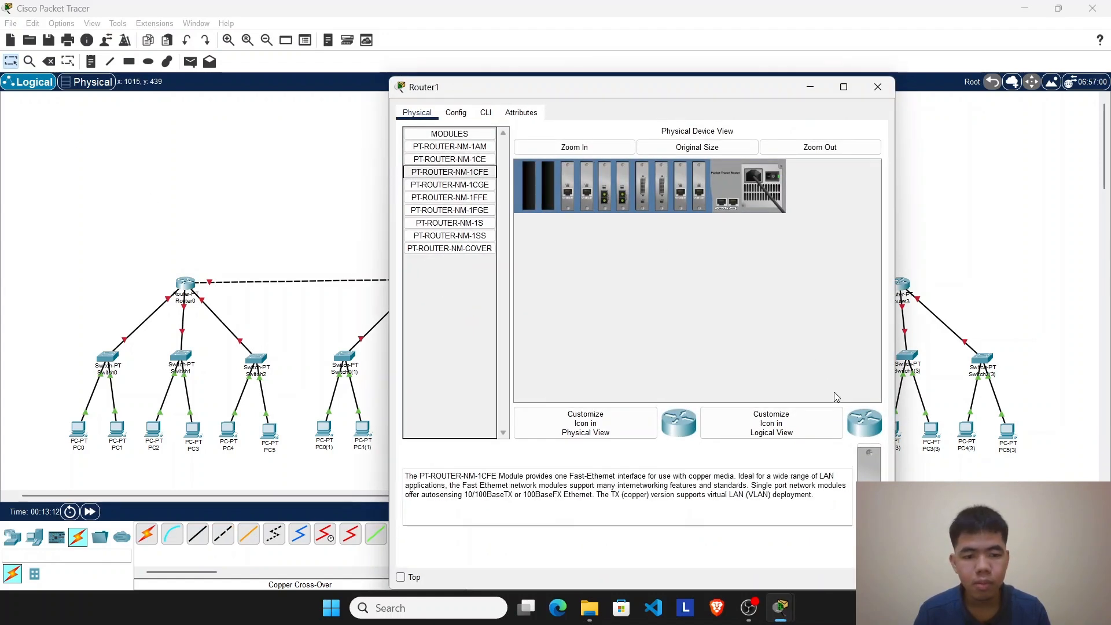
pyautogui.click(773, 178)
pyautogui.moveTo(869, 460); pyautogui.dragTo(552, 188)
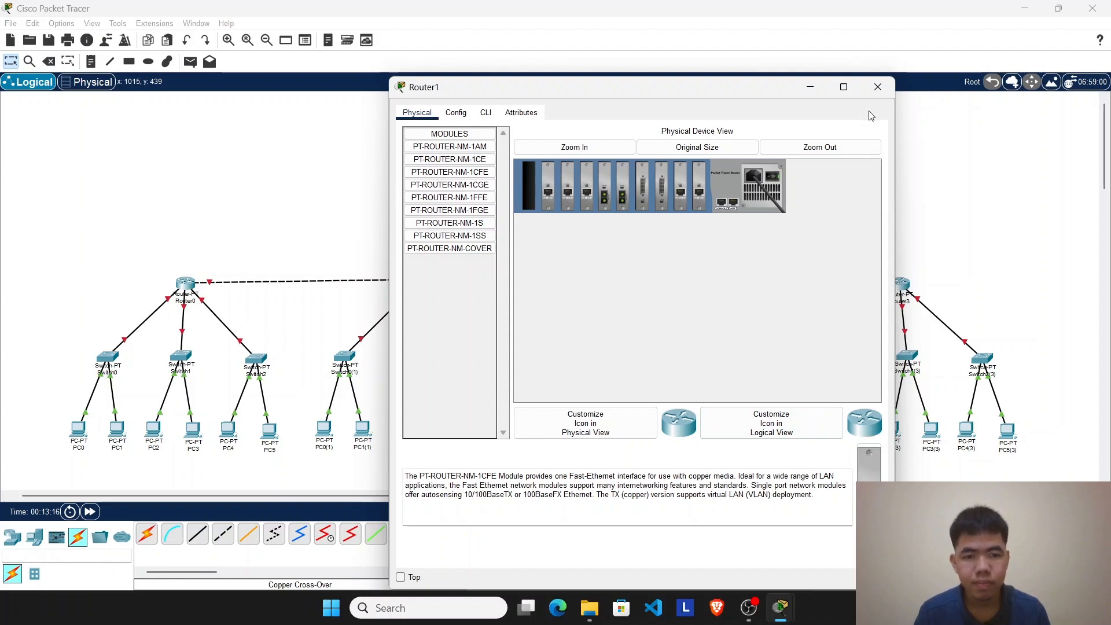
pyautogui.click(877, 87)
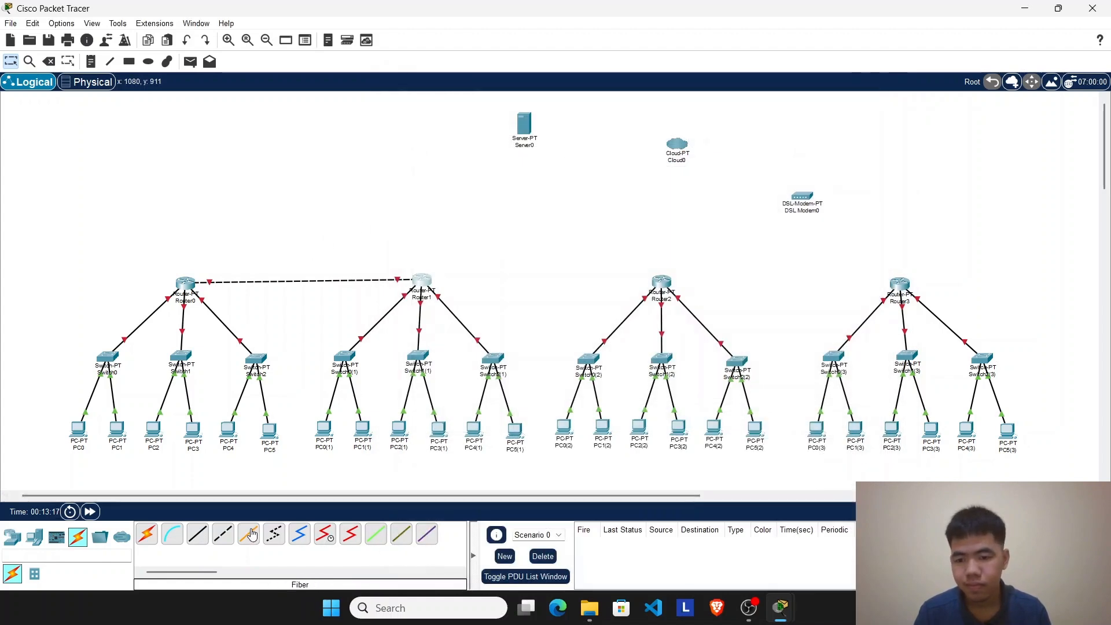
# Step: Connect Router1's FastEthernet8/0 to Router2's FastEthernet7/0 with a copper cross-over cable
pyautogui.click(223, 533)
pyautogui.click(431, 276)
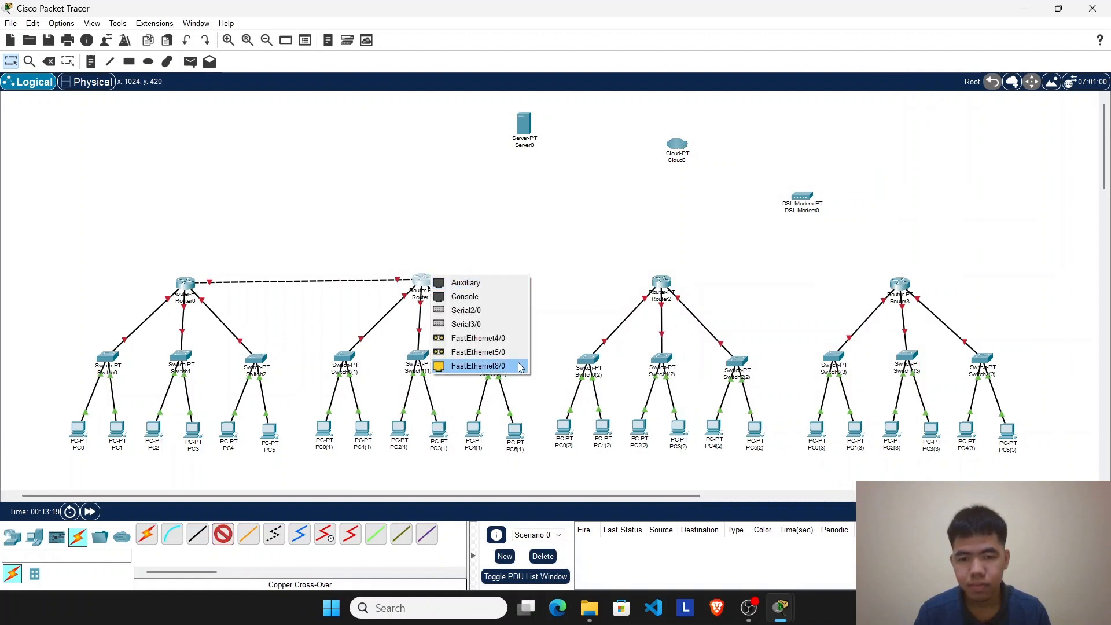
pyautogui.click(480, 366)
pyautogui.click(671, 282)
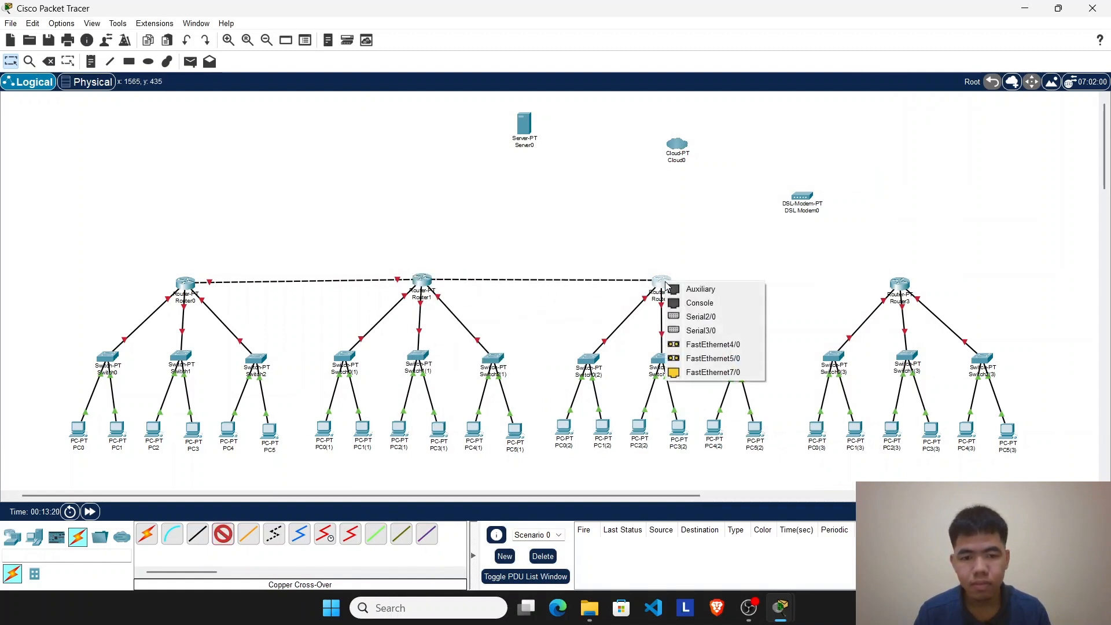
pyautogui.click(696, 373)
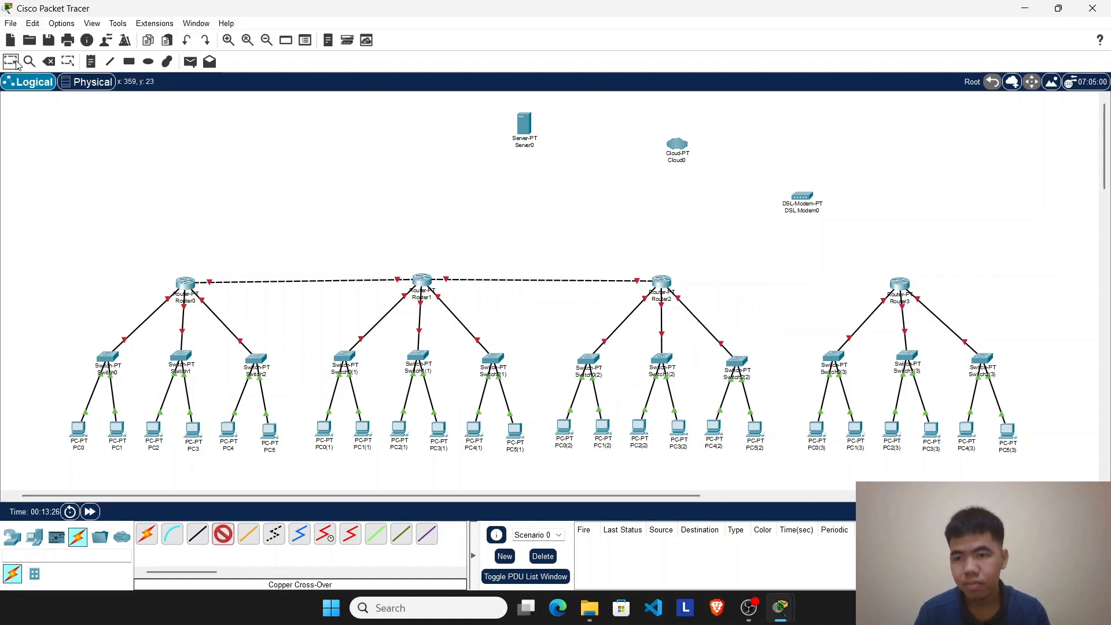
# Step: Power off Router2, install another PT-ROUTER-NM-1CFE module, power it back on and close its configuration window
pyautogui.click(654, 288)
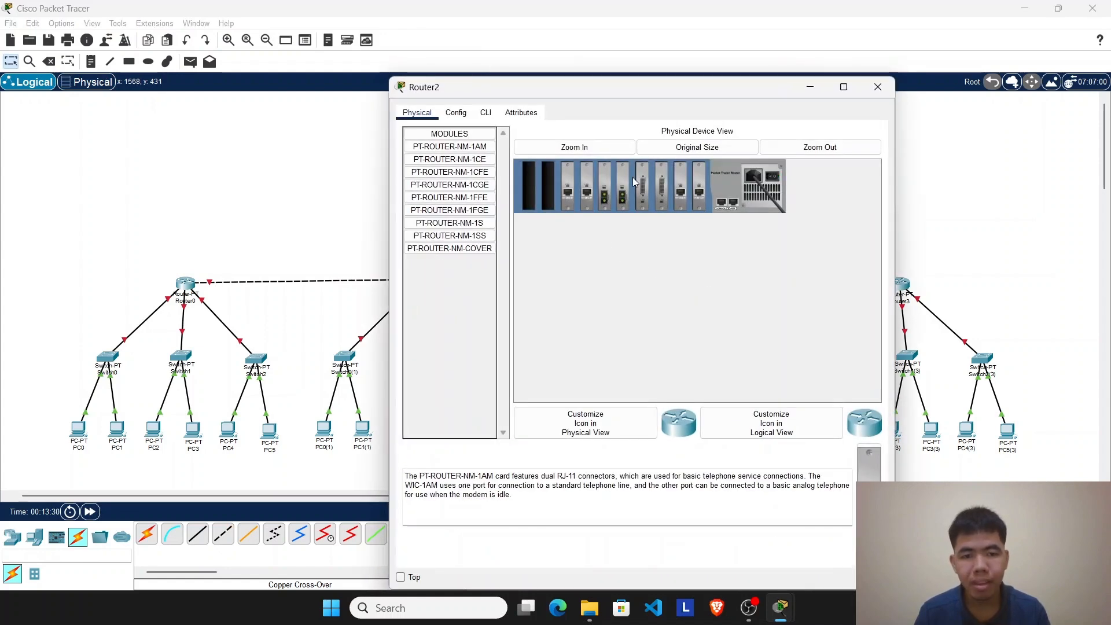
pyautogui.click(484, 174)
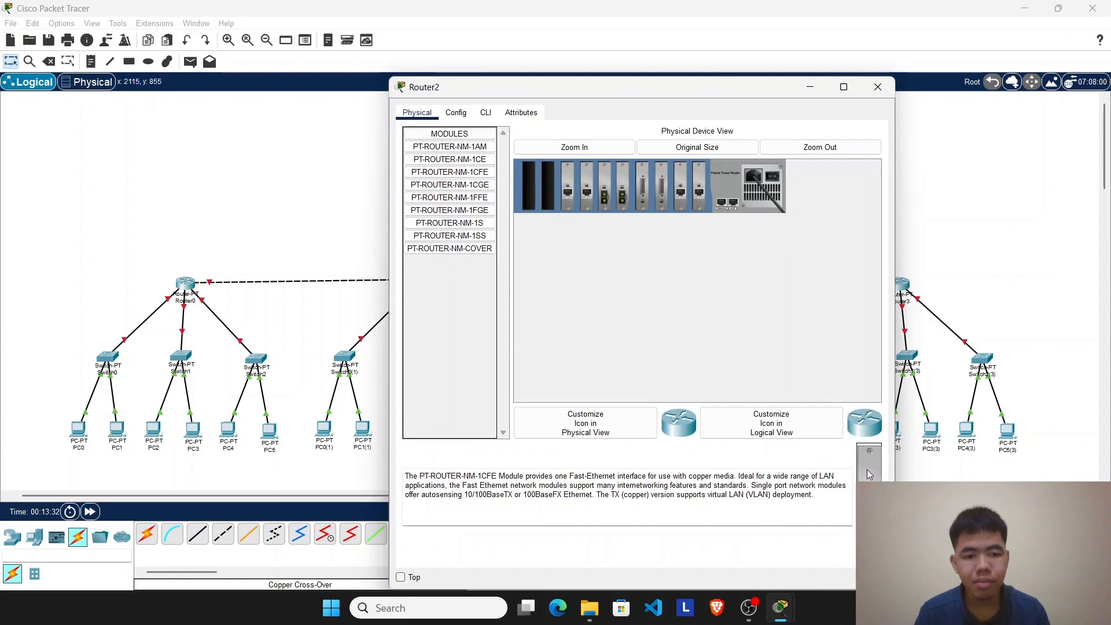
pyautogui.moveTo(868, 473); pyautogui.dragTo(548, 185)
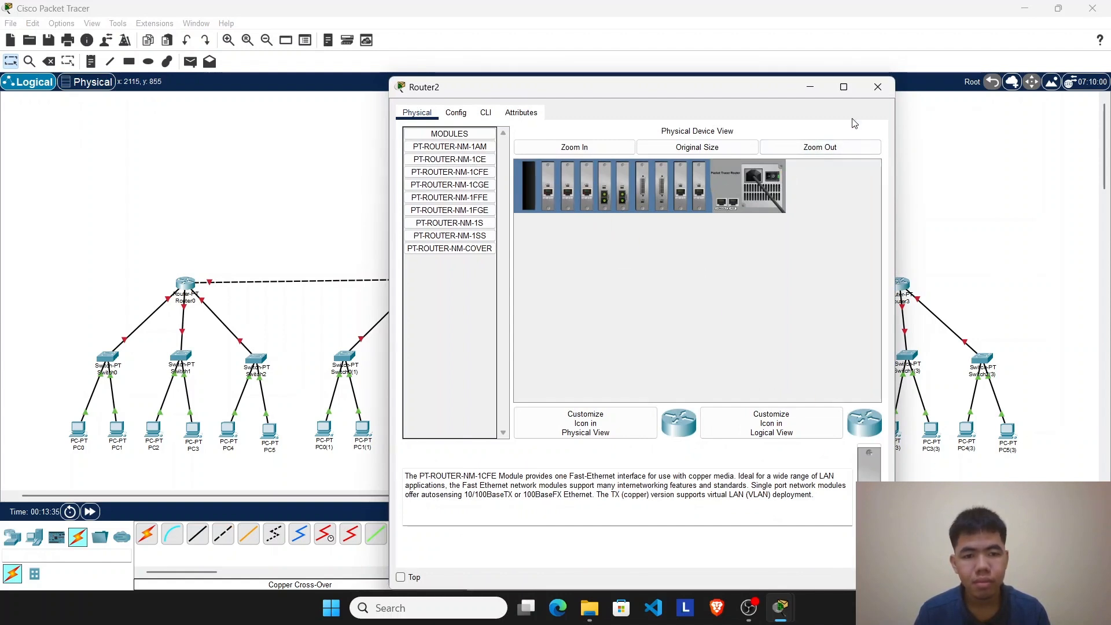
pyautogui.click(877, 87)
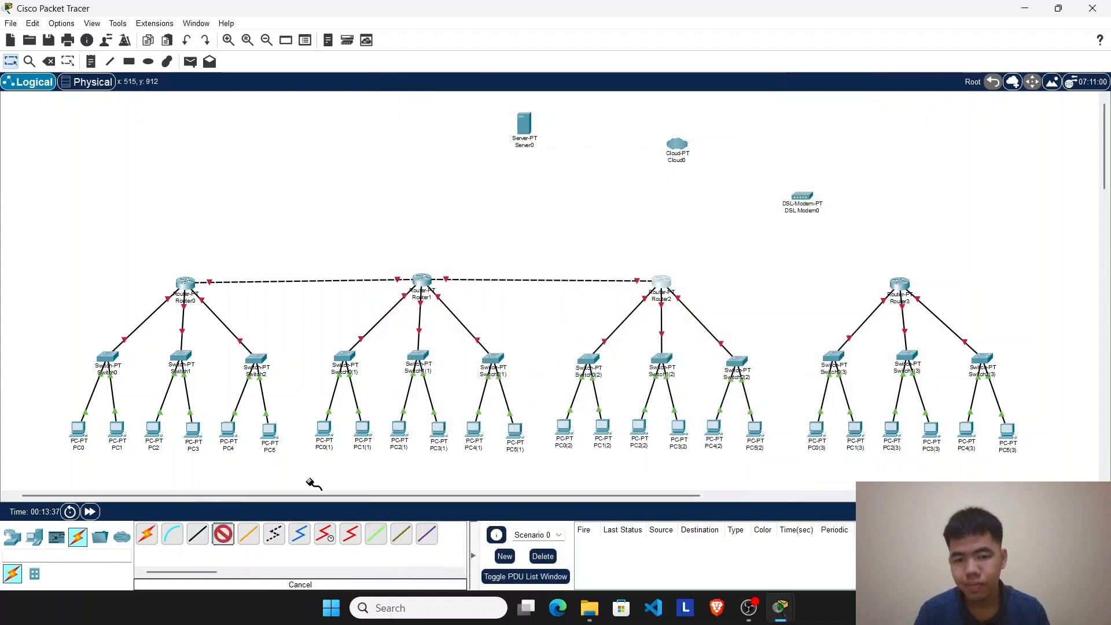
# Step: Connect Router2's newly added FastEthernet port to Router3's FastEthernet7/0 with a copper cross-over cable
pyautogui.click(661, 282)
pyautogui.click(738, 365)
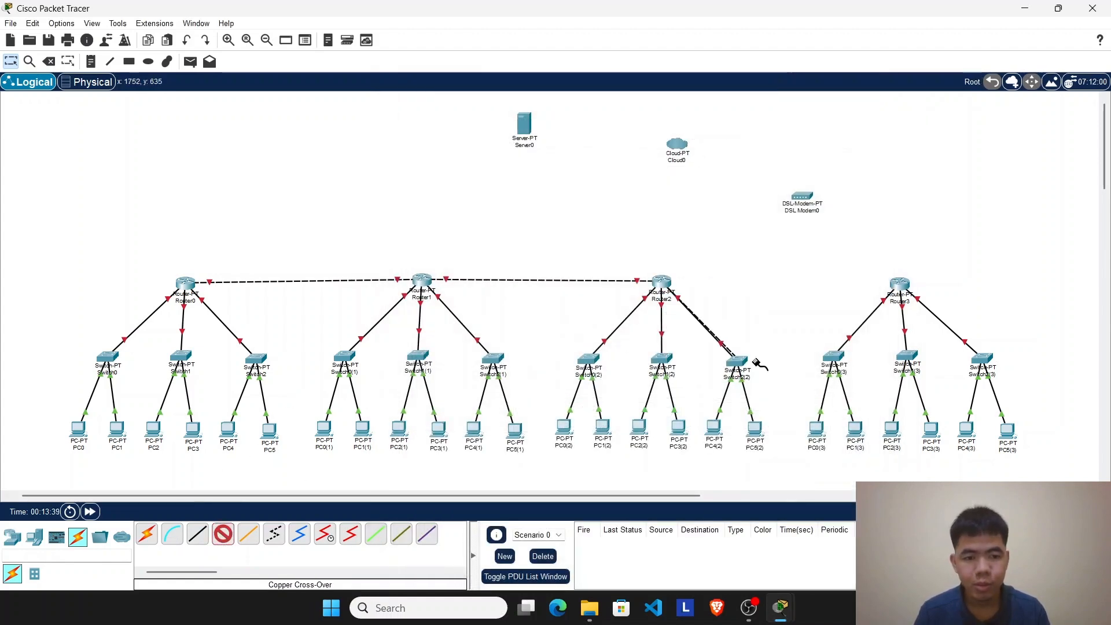
pyautogui.click(900, 283)
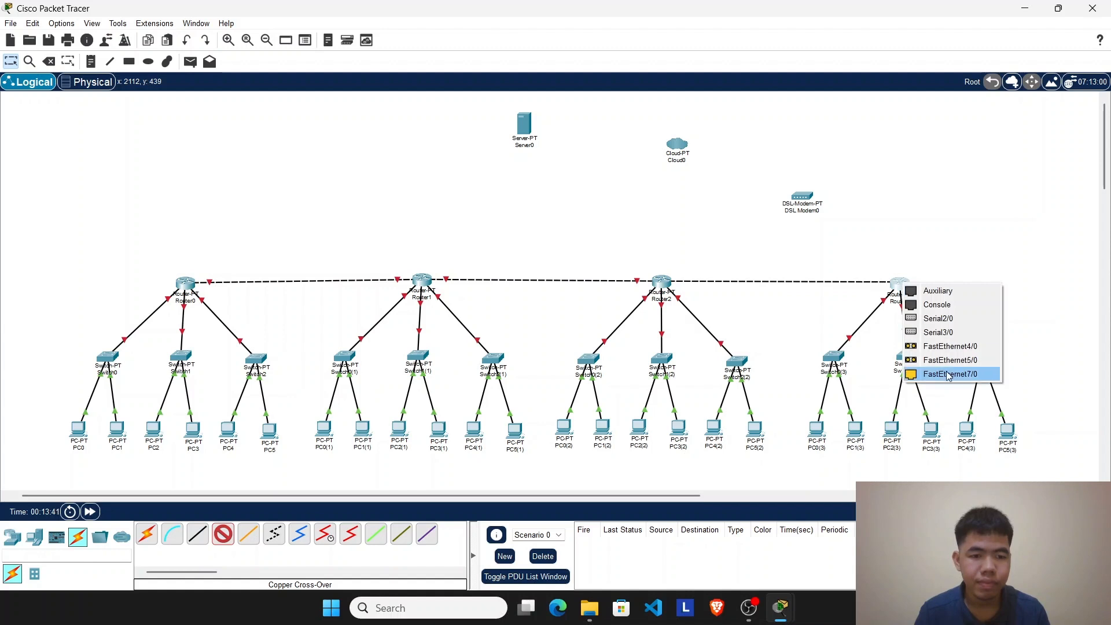
pyautogui.click(948, 374)
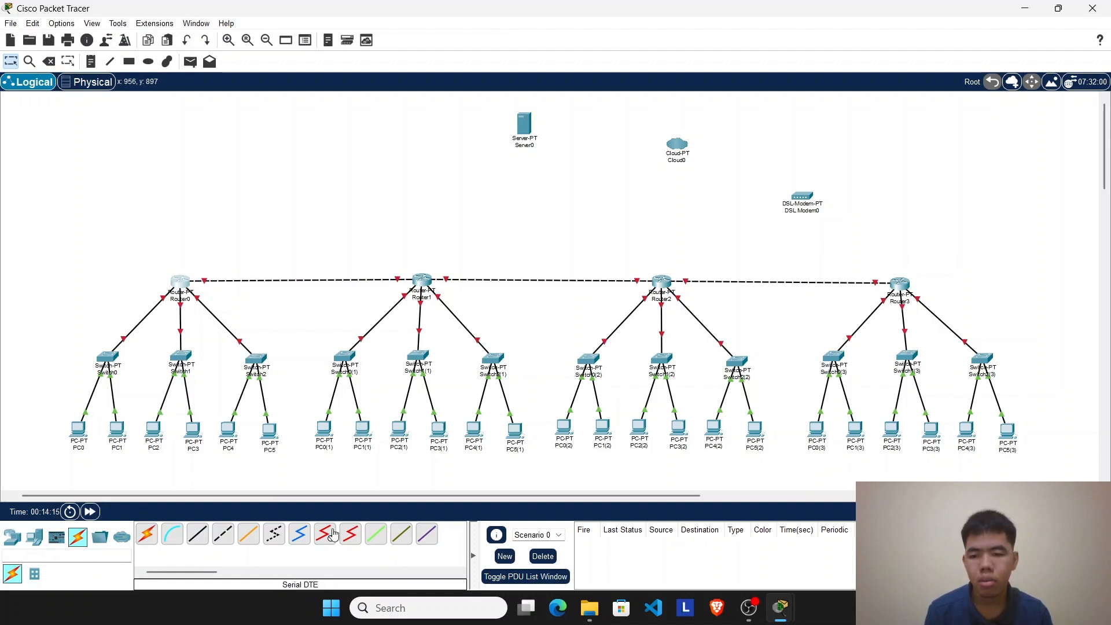
pyautogui.click(197, 533)
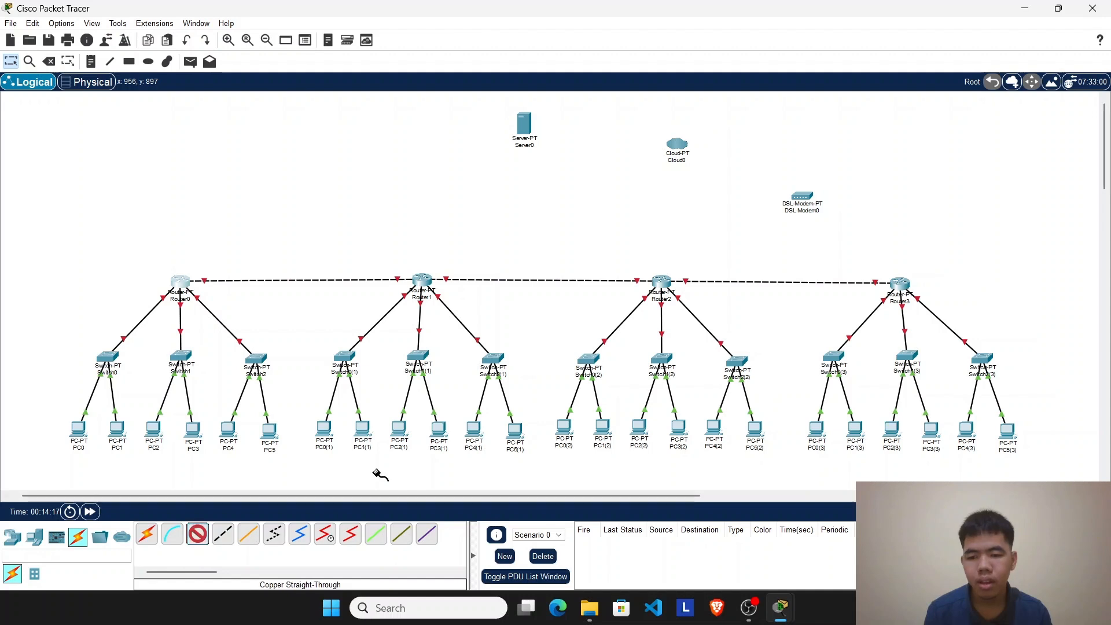
pyautogui.click(901, 285)
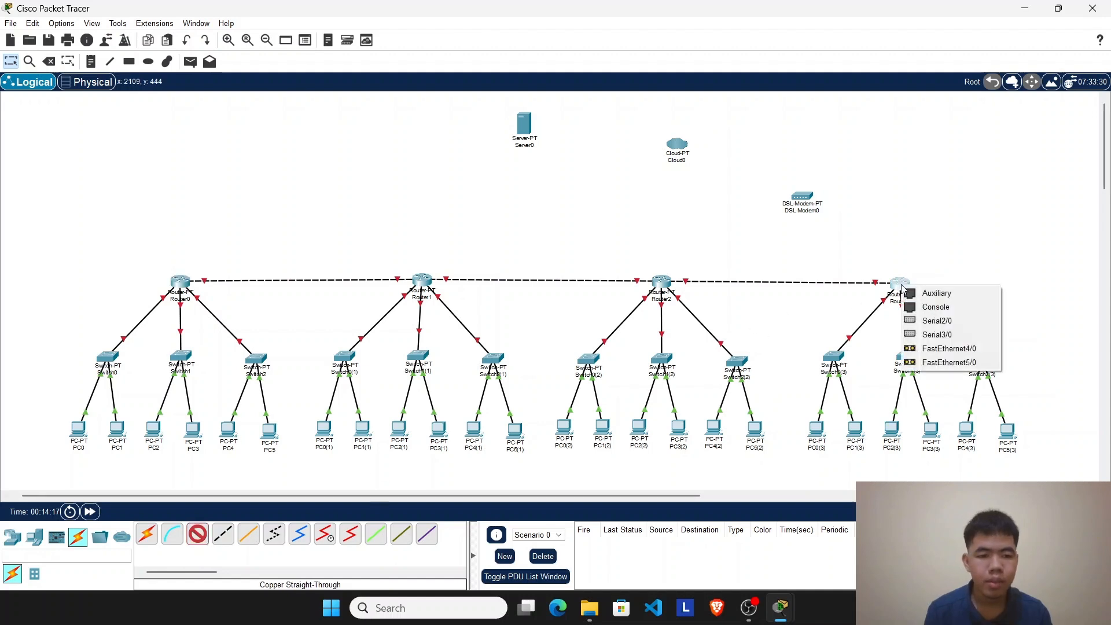
pyautogui.click(913, 243)
pyautogui.click(11, 65)
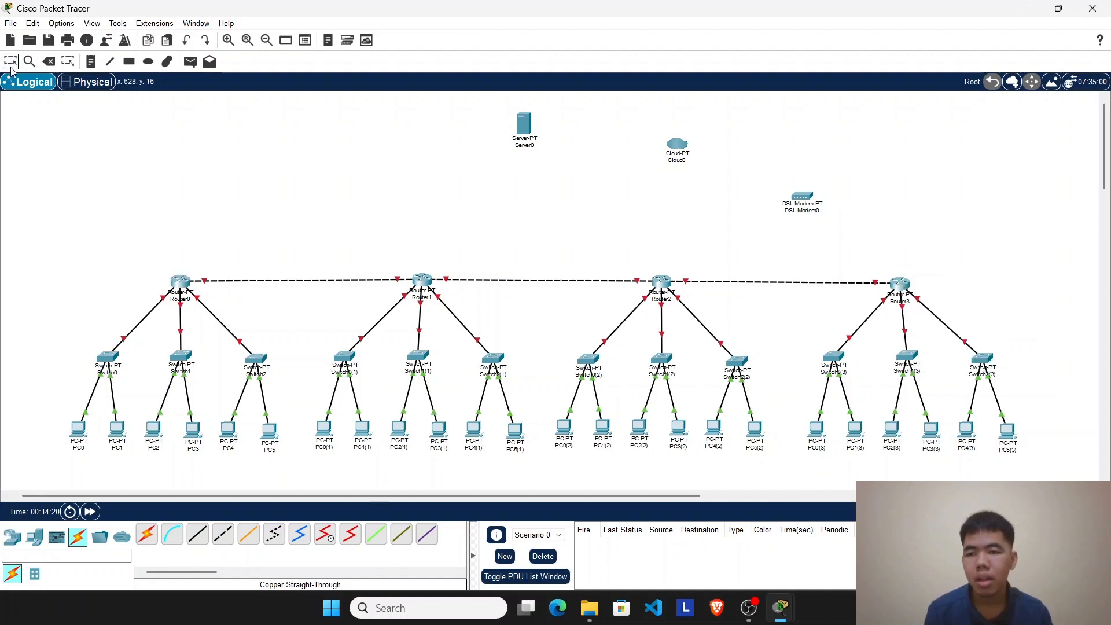
# Step: Power off Router3, install another PT-ROUTER-NM-1CFE module, power it back on and close its configuration window
pyautogui.click(903, 285)
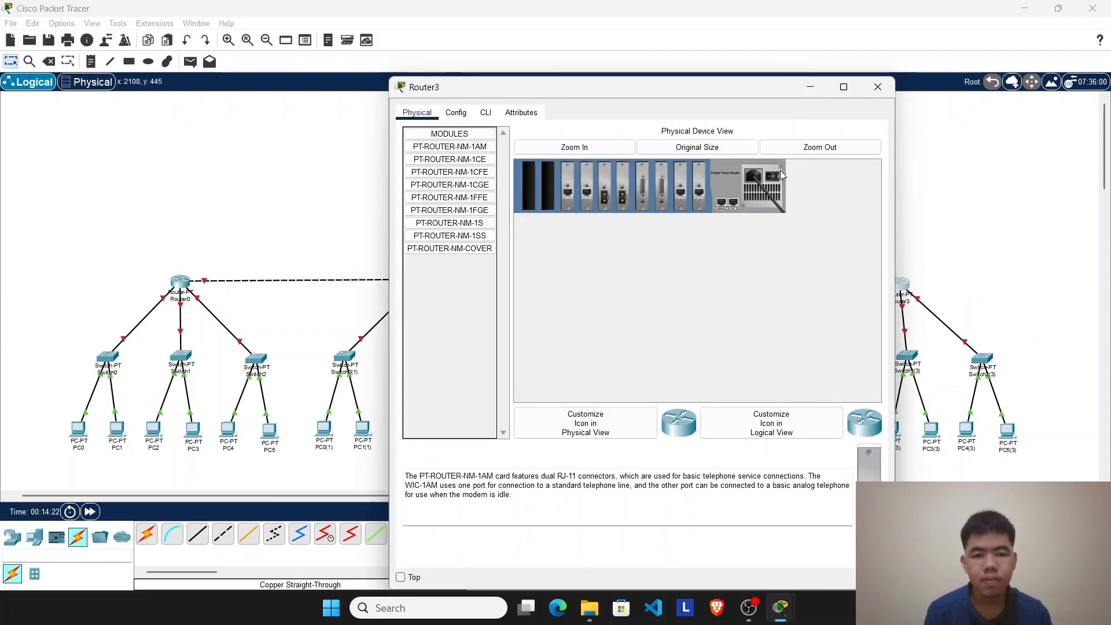
pyautogui.click(457, 172)
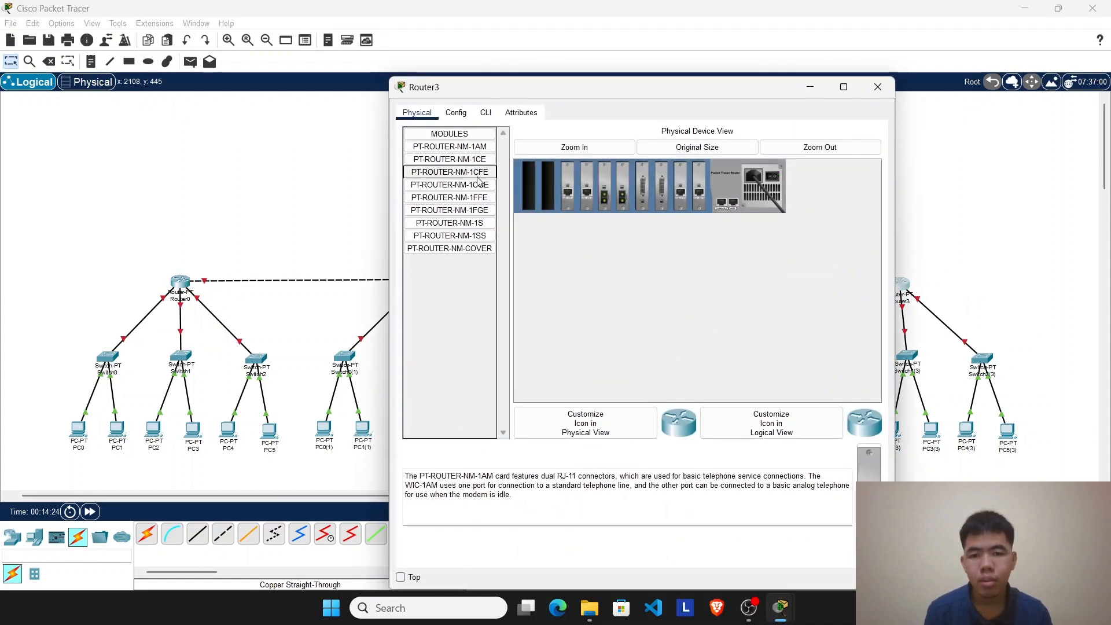
pyautogui.moveTo(455, 172); pyautogui.dragTo(548, 188)
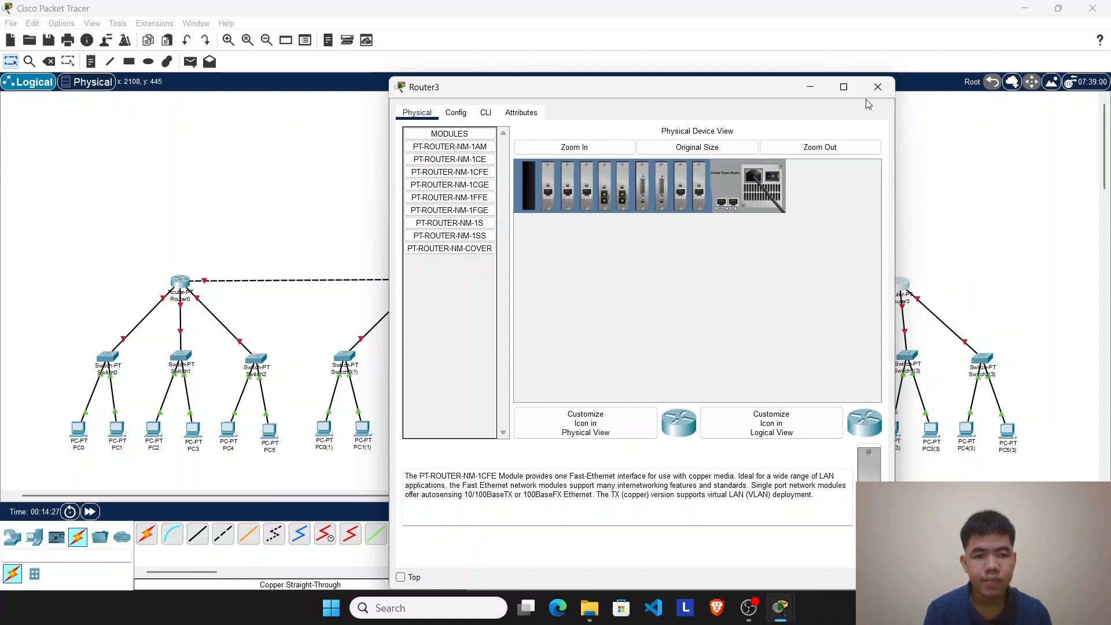
pyautogui.click(877, 87)
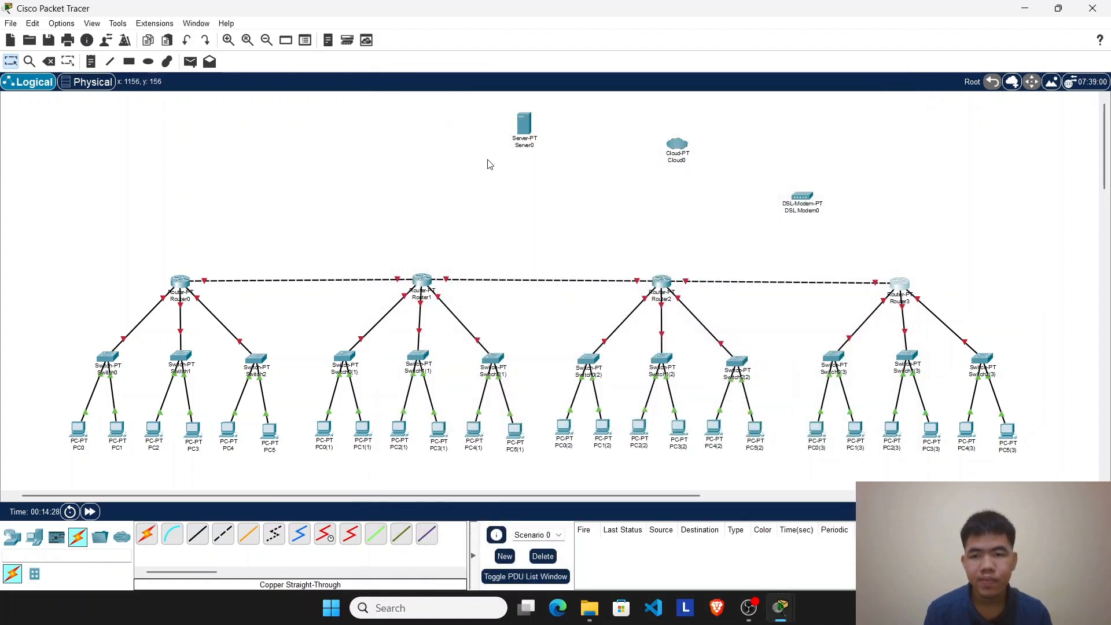
# Step: Connect Router3's FastEthernet8/0 to Port 1 of DSL Modem0 with a copper straight-through cable
pyautogui.click(197, 533)
pyautogui.click(897, 278)
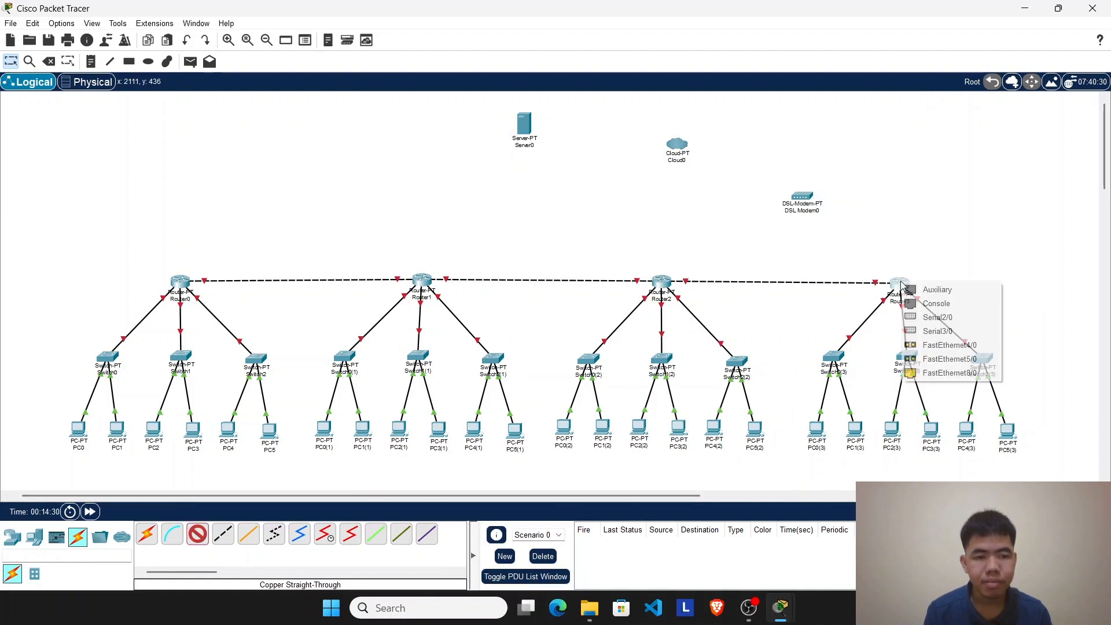
pyautogui.click(948, 370)
pyautogui.click(803, 199)
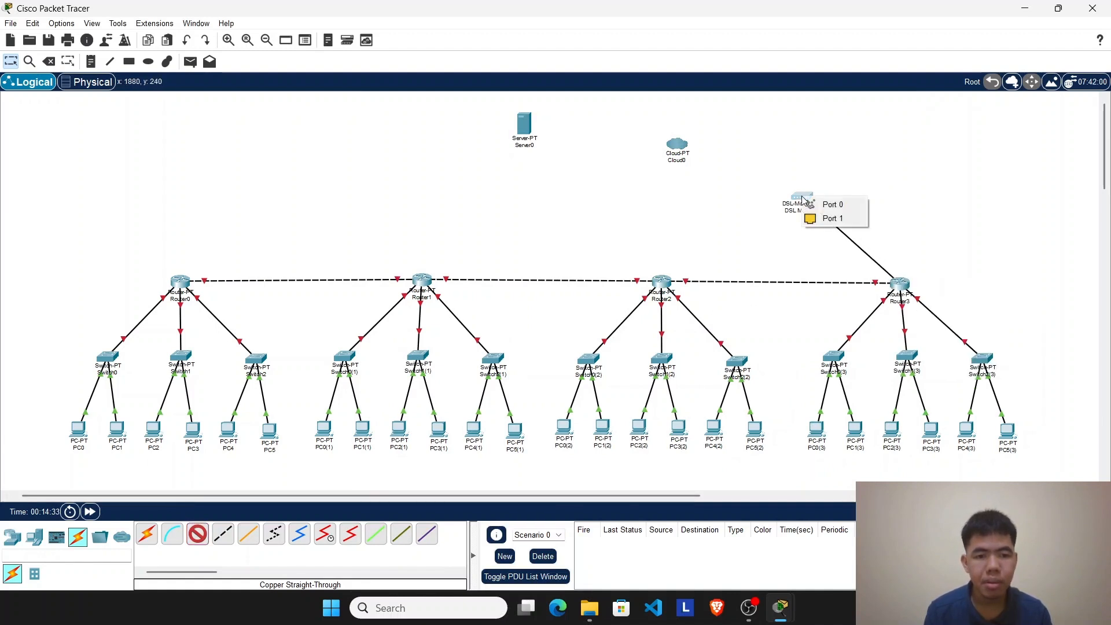
pyautogui.click(839, 218)
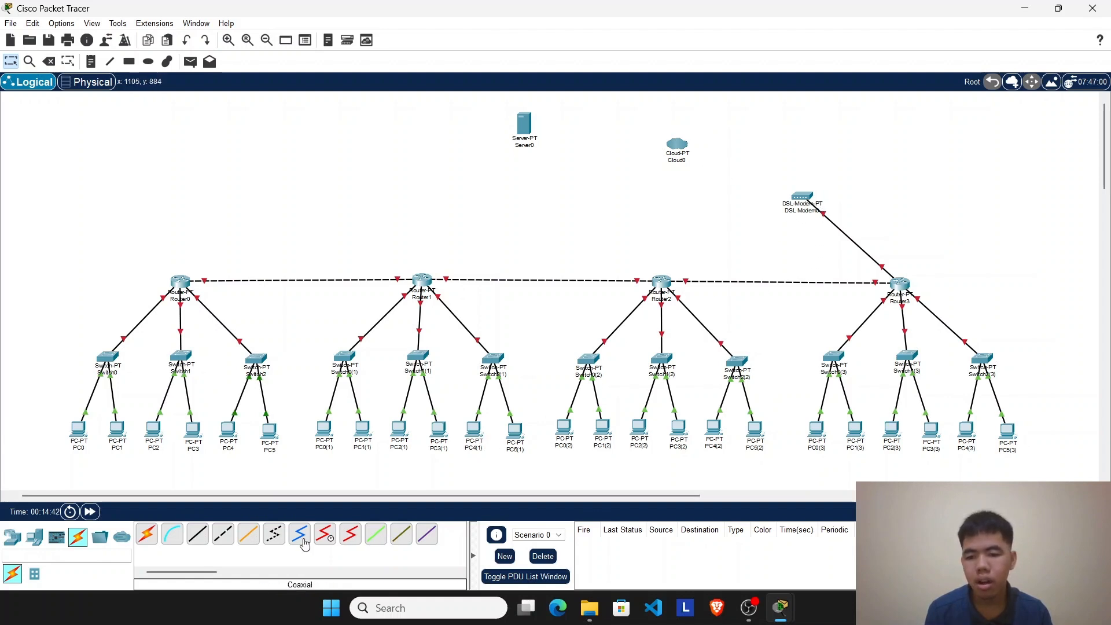
# Step: Connect Port 0 of DSL Modem0 to Cloud0's Modem4 port with a phone cable
pyautogui.click(275, 539)
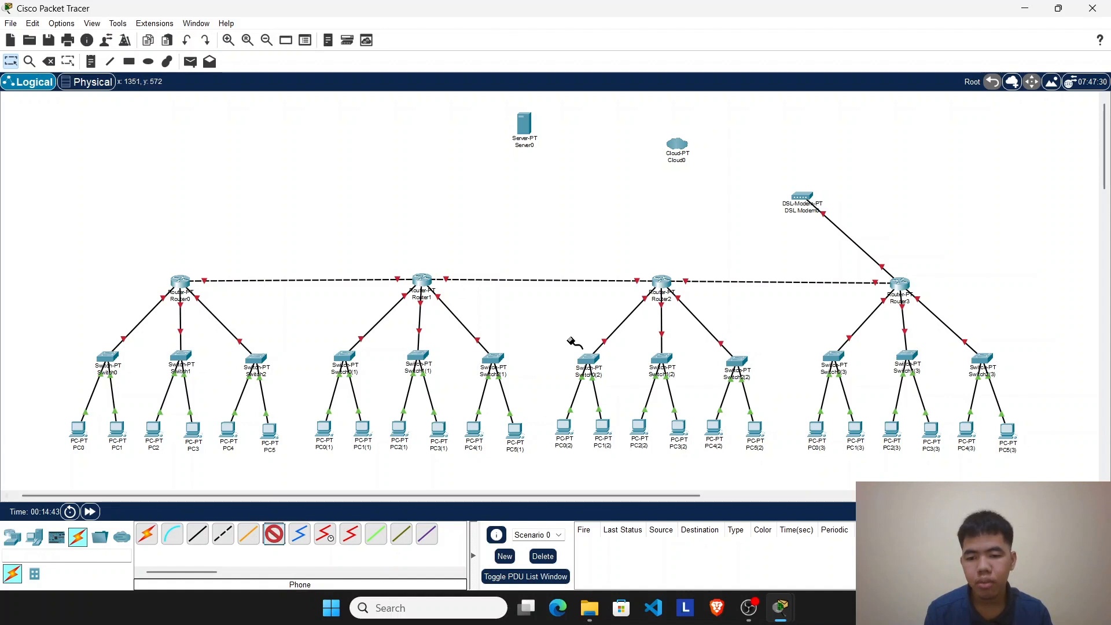
pyautogui.click(809, 197)
pyautogui.click(818, 202)
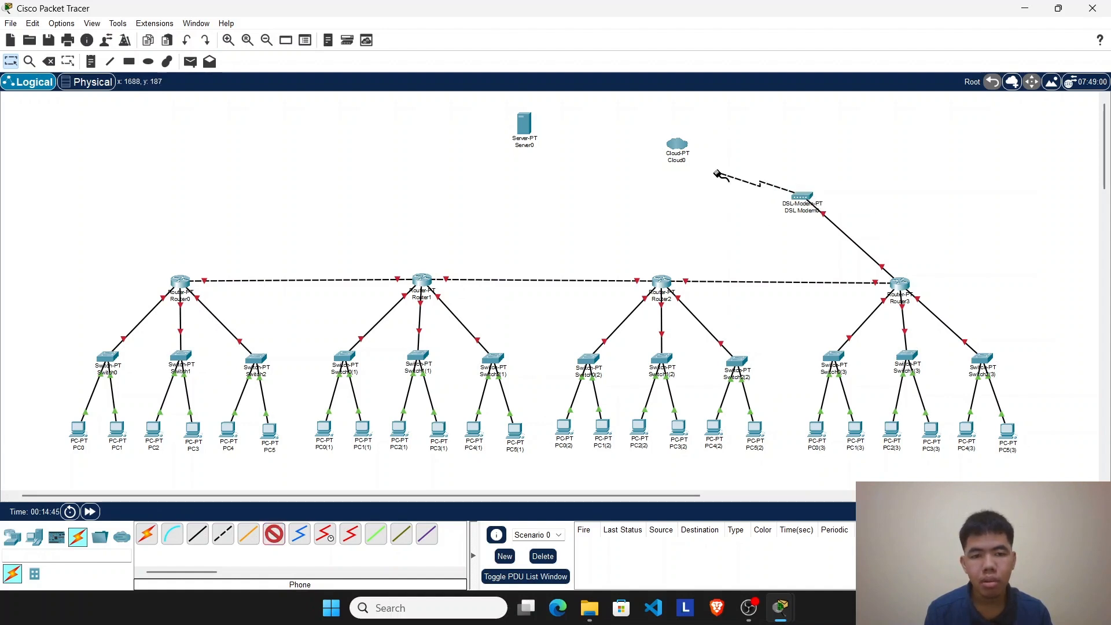
pyautogui.click(677, 145)
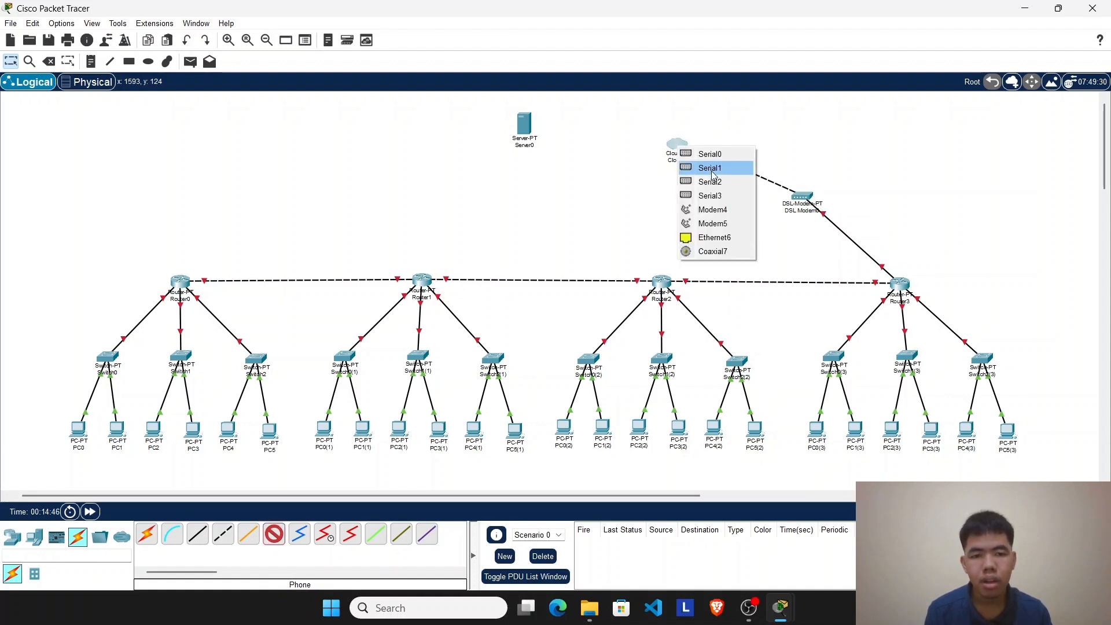
pyautogui.click(722, 213)
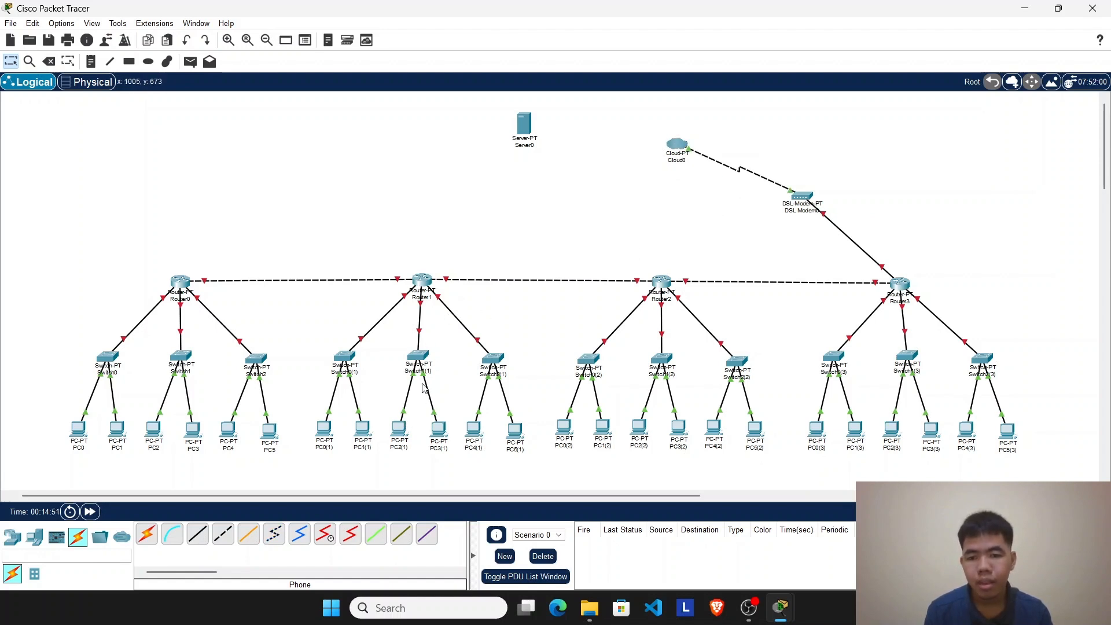
# Step: Connect Cloud0's Ethernet6 to Server0's FastEthernet0 with a copper straight-through cable and shift Server0 slightly towards the cloud
pyautogui.click(197, 533)
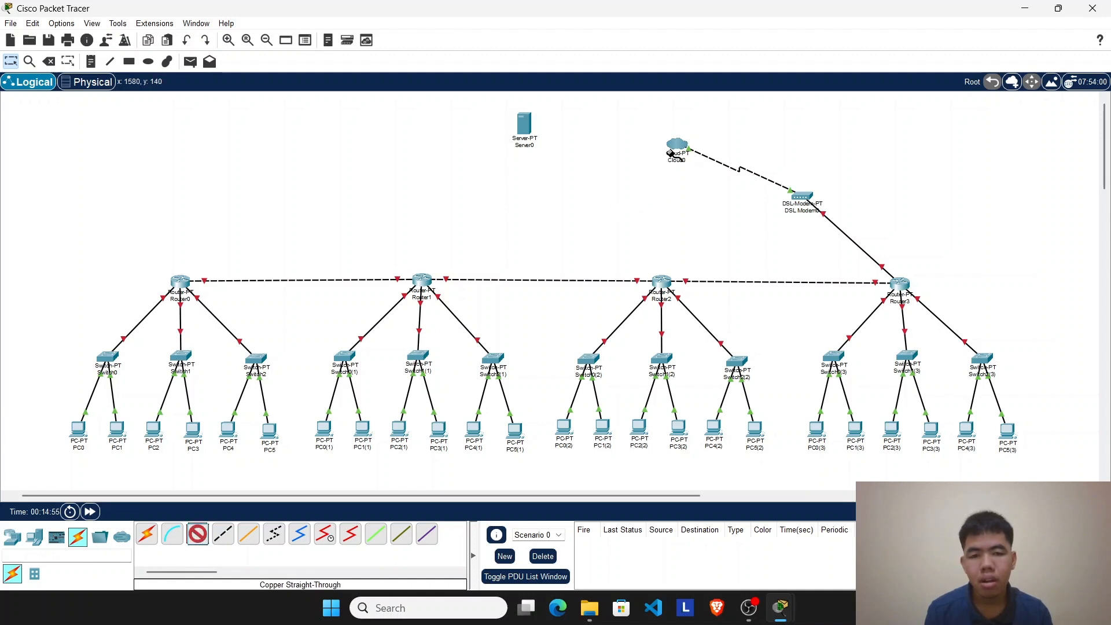
pyautogui.click(675, 148)
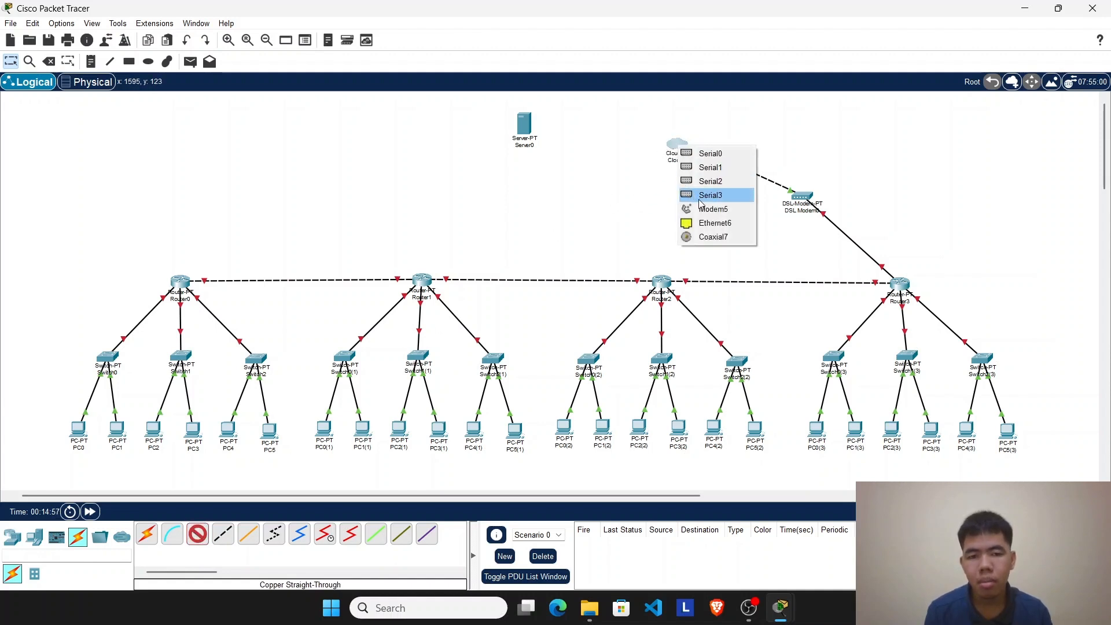
pyautogui.click(705, 225)
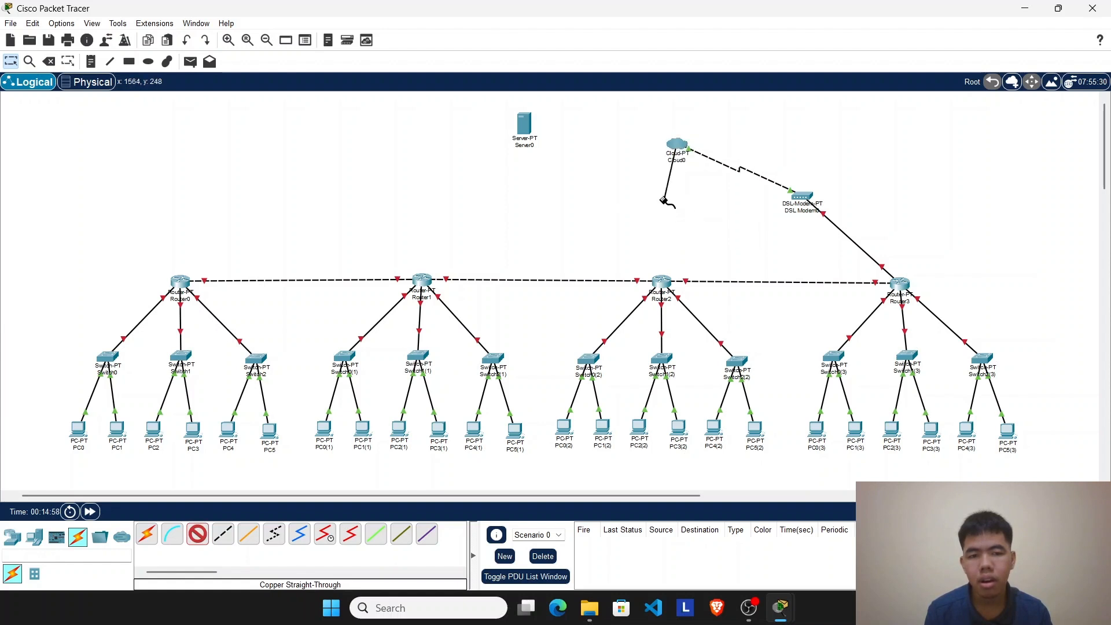
pyautogui.click(526, 130)
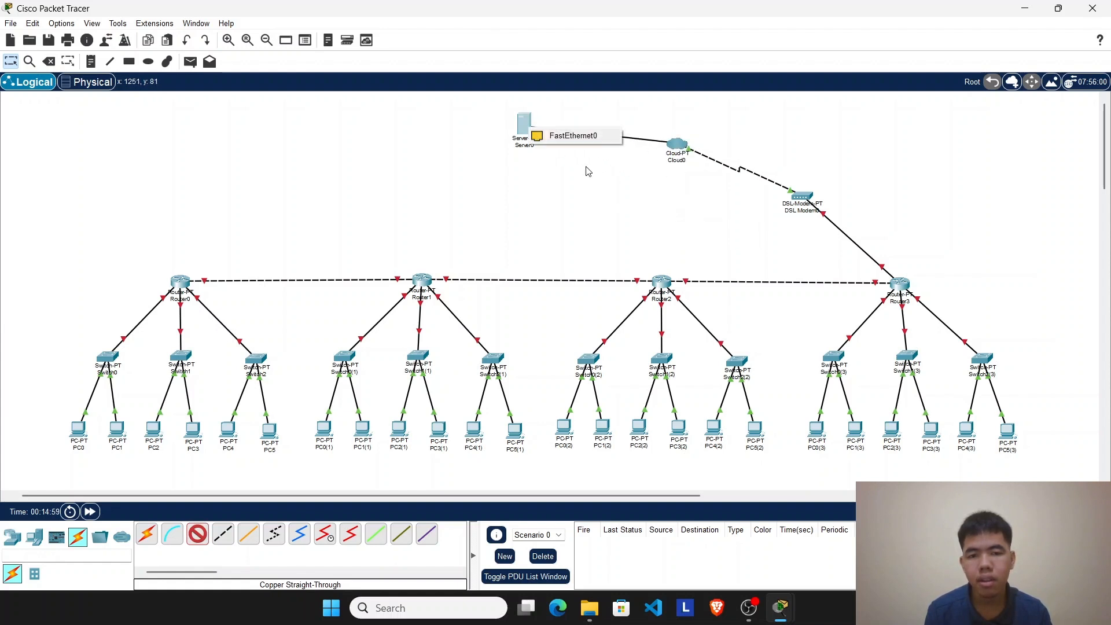
pyautogui.click(572, 136)
pyautogui.moveTo(533, 138); pyautogui.dragTo(533, 134)
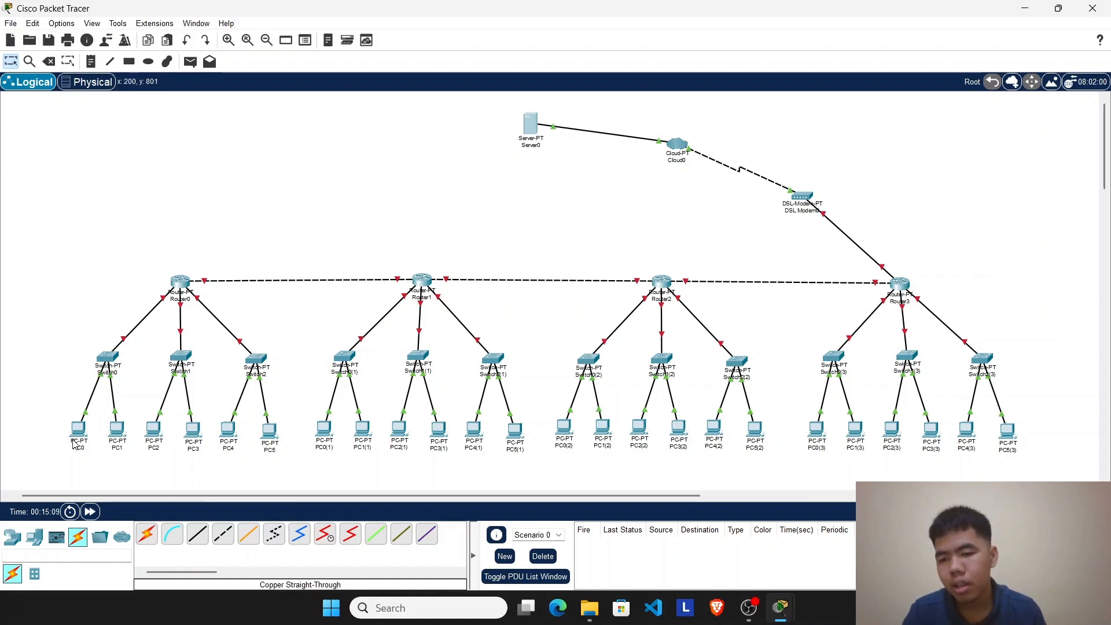
pyautogui.scroll(1, 65, 411)
pyautogui.scroll(-1, 221, 391)
pyautogui.scroll(1, 223, 395)
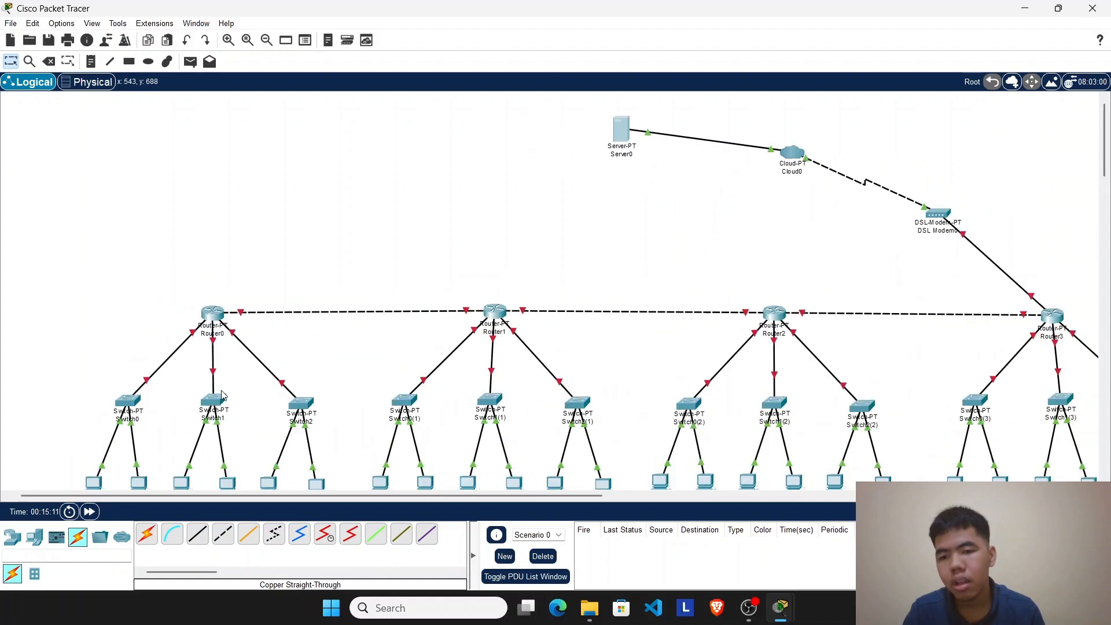
pyautogui.scroll(-1, 231, 312)
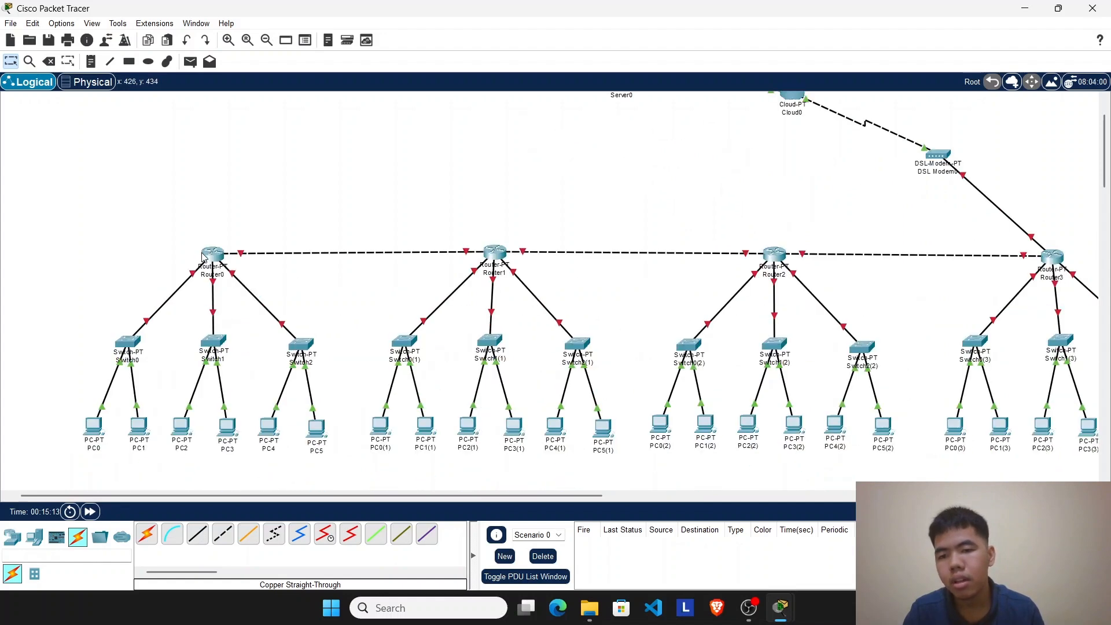
pyautogui.moveTo(130, 215); pyautogui.dragTo(302, 382)
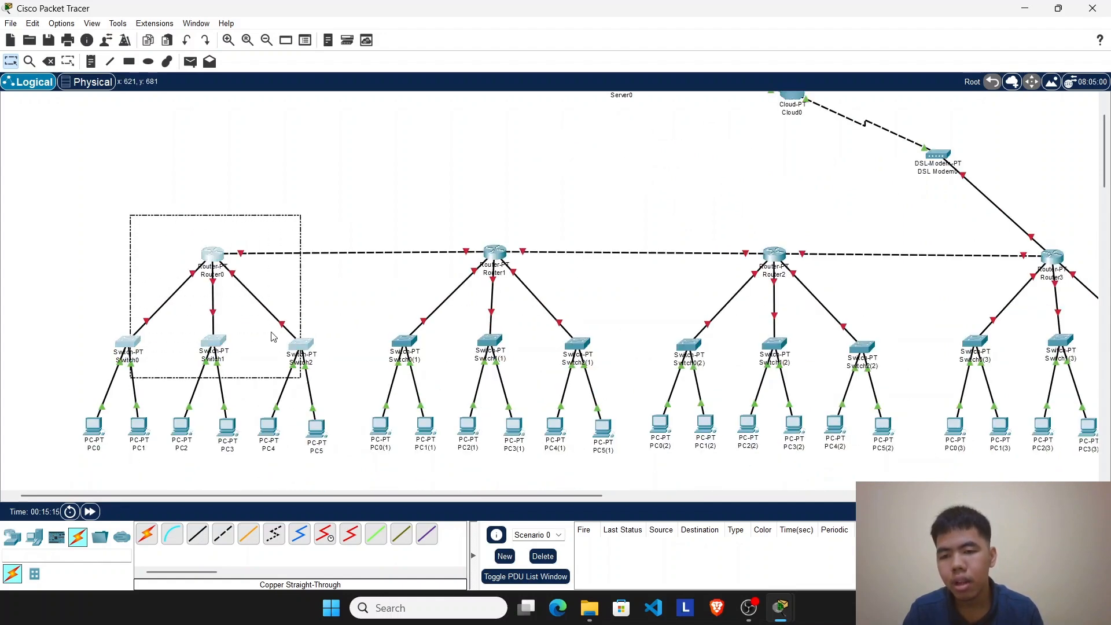
pyautogui.moveTo(131, 215); pyautogui.dragTo(322, 350)
# Step: Open Router0's command-line interface, start a session and enter privileged EXEC mode with the enable command
pyautogui.click(214, 258)
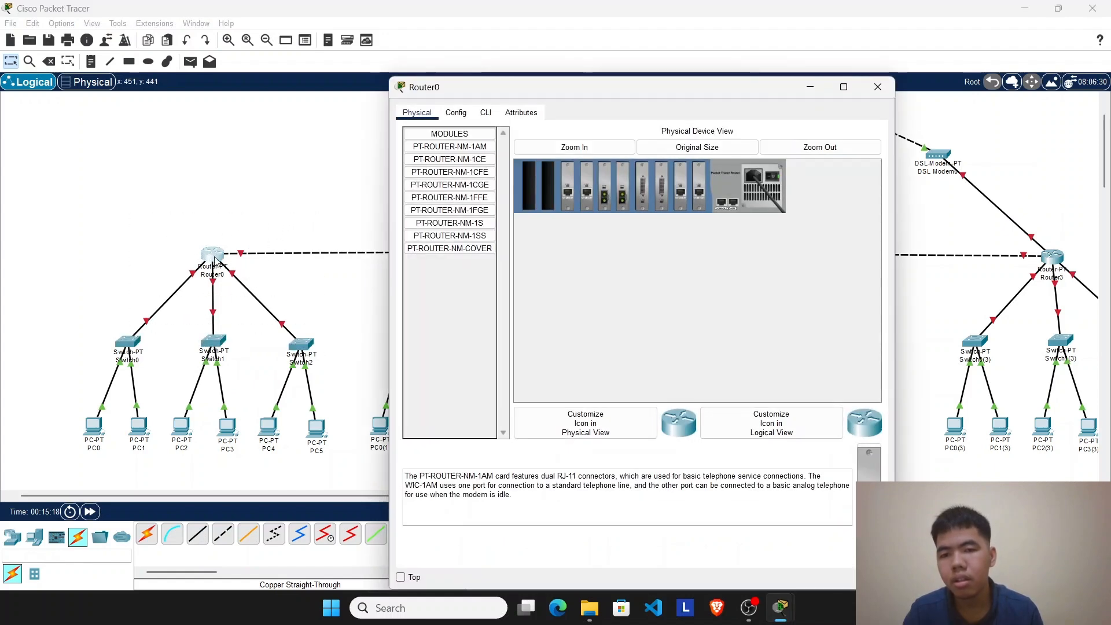
pyautogui.click(457, 113)
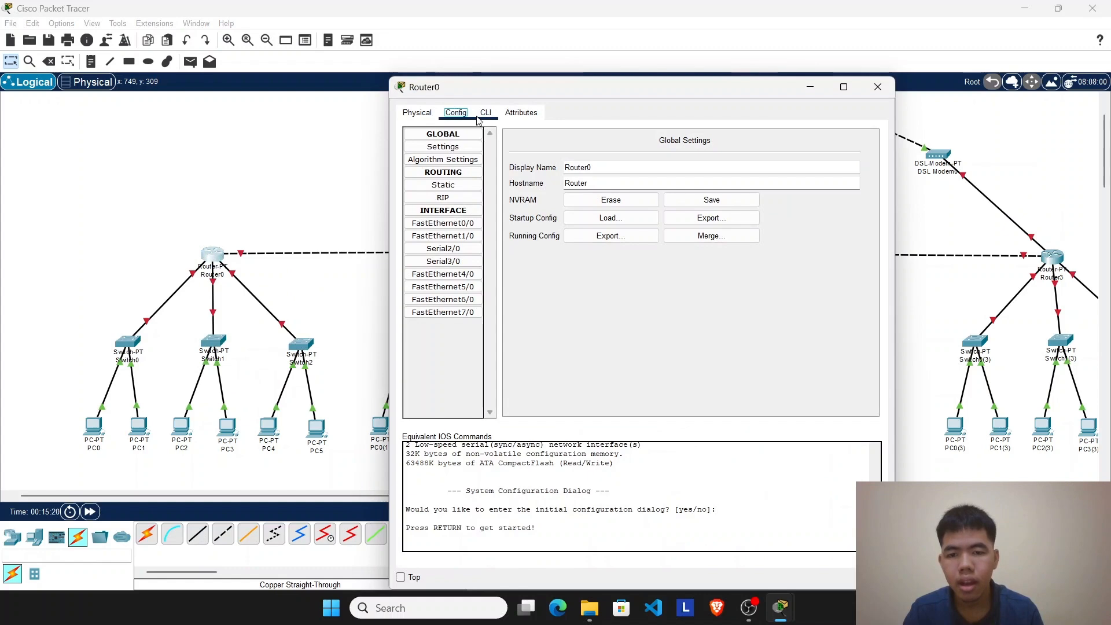
pyautogui.click(484, 114)
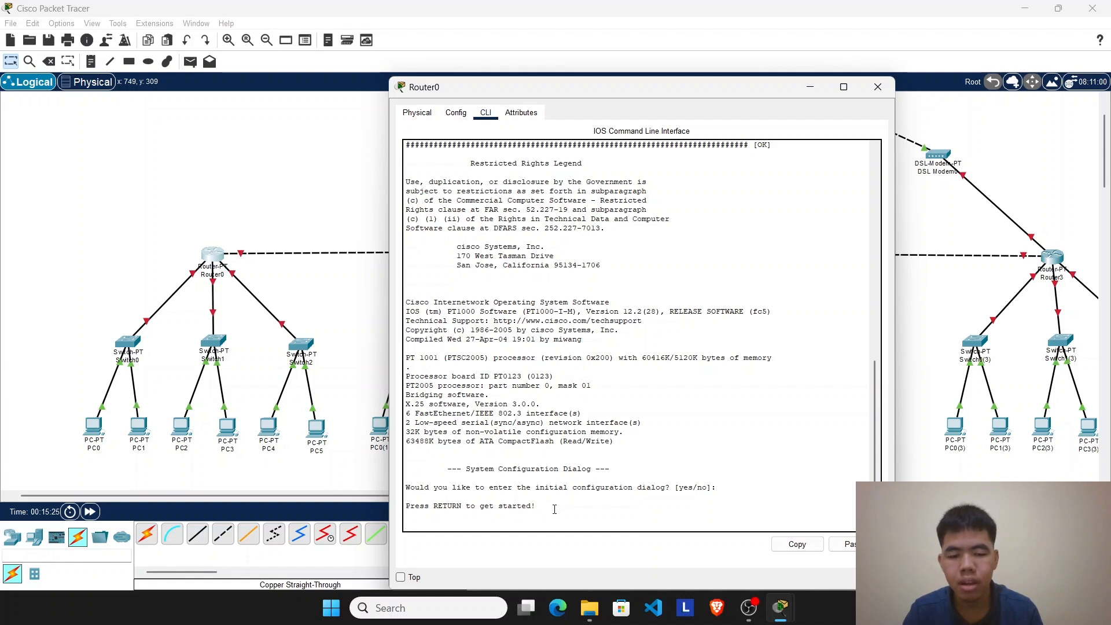
pyautogui.press('Return')
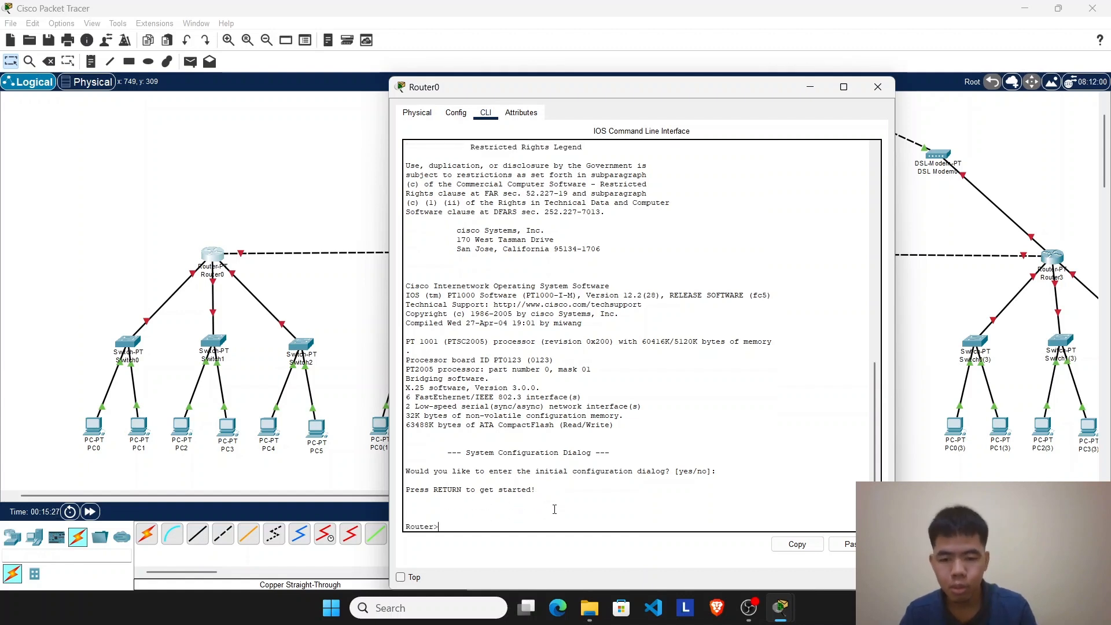
pyautogui.write('ena')
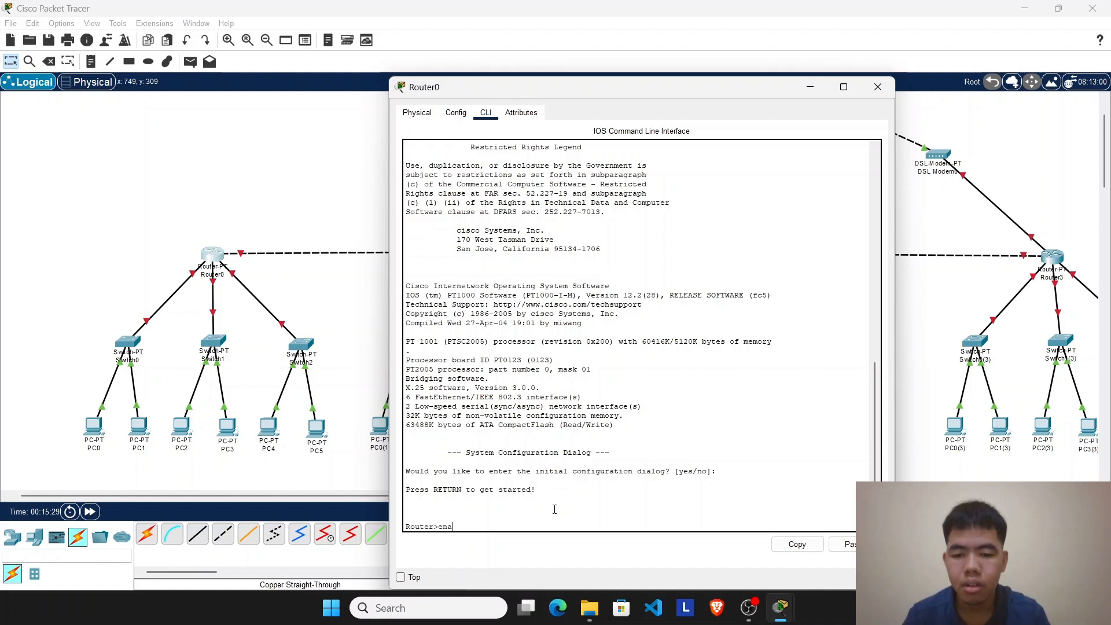
pyautogui.write('able')
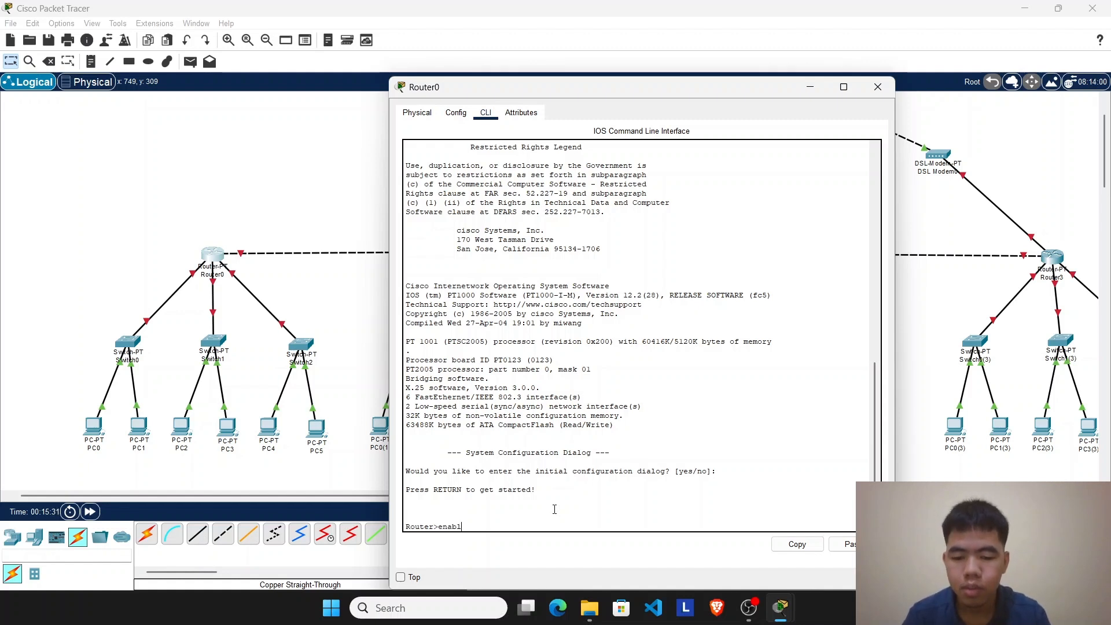
pyautogui.press('Return')
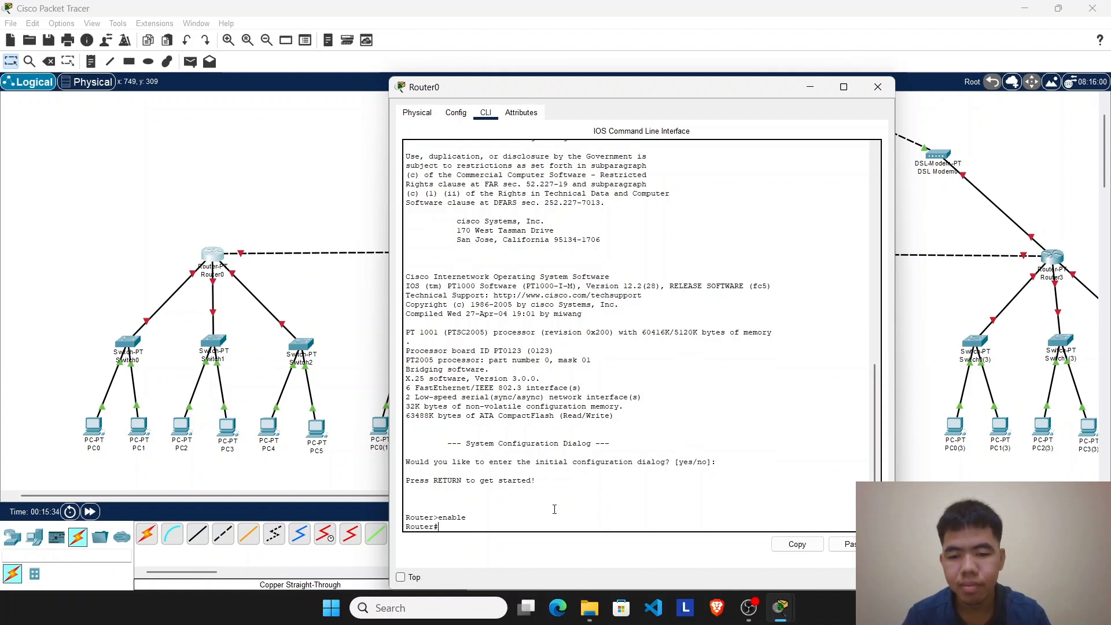
pyautogui.write('ip')
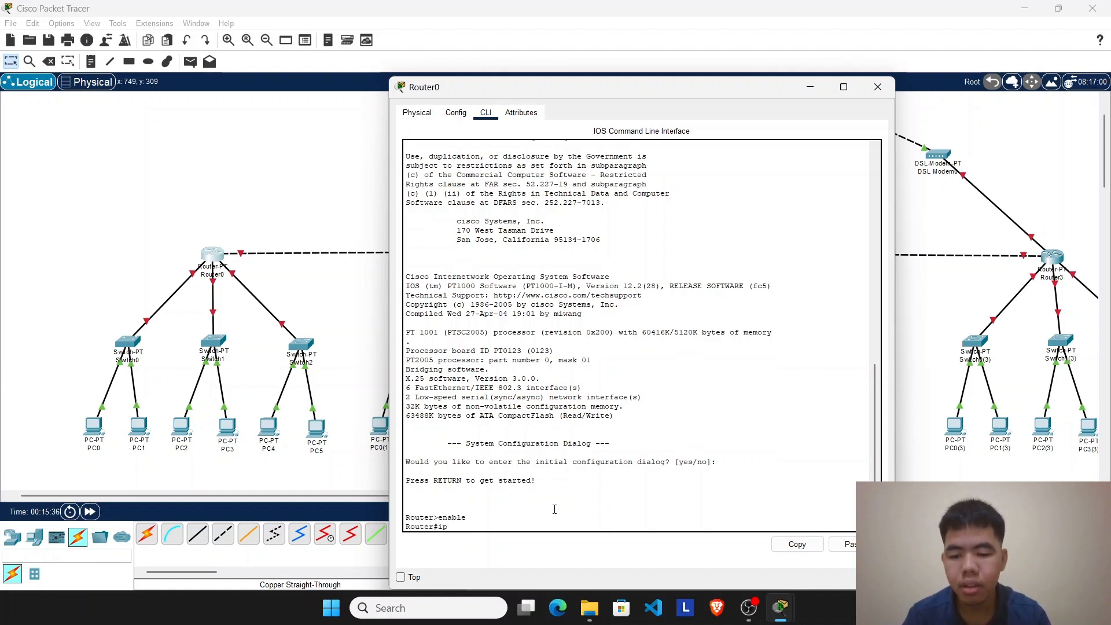
pyautogui.press('BackSpace')
pyautogui.press('BackSpace')
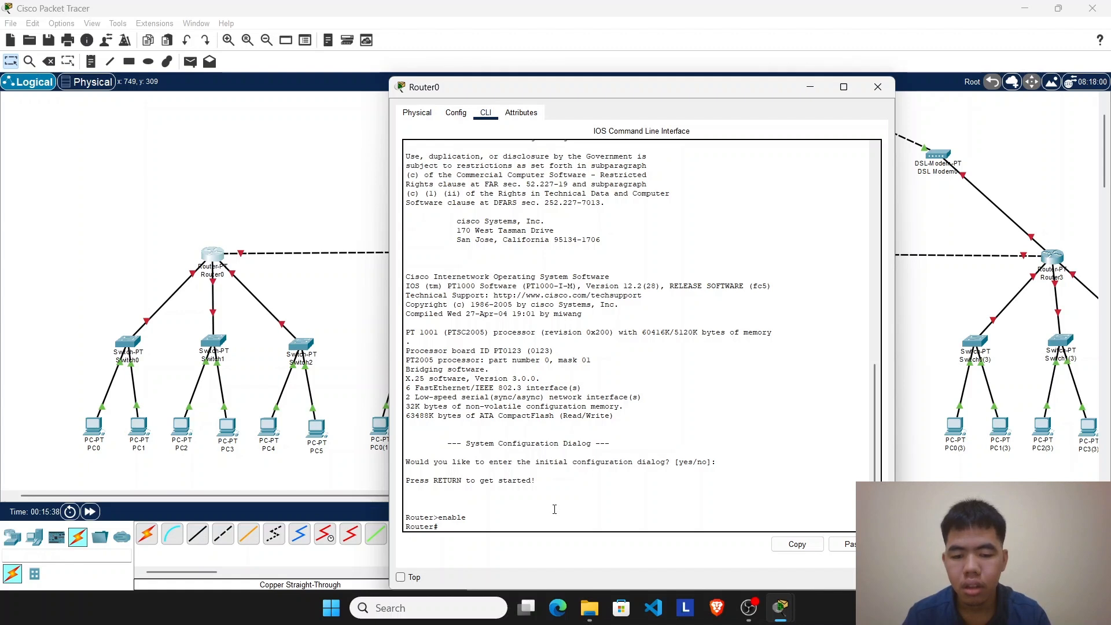
pyautogui.write('int fa')
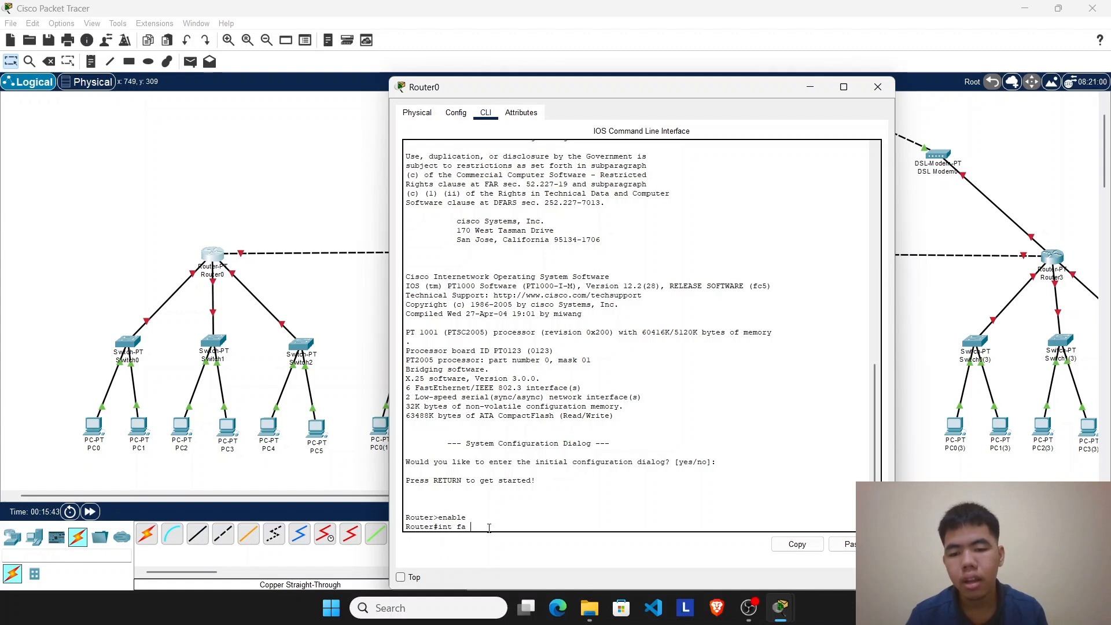
pyautogui.moveTo(521, 85); pyautogui.dragTo(603, 77)
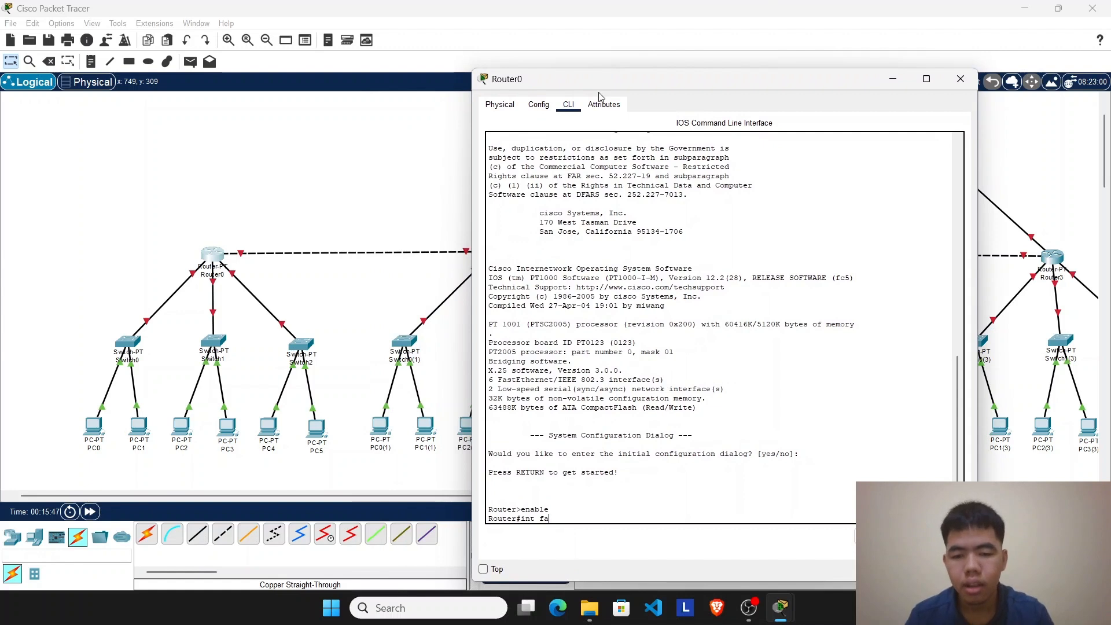
pyautogui.press('BackSpace')
pyautogui.press('BackSpace')
pyautogui.press('BackSpace')
pyautogui.press('BackSpace')
pyautogui.press('BackSpace')
pyautogui.press('BackSpace')
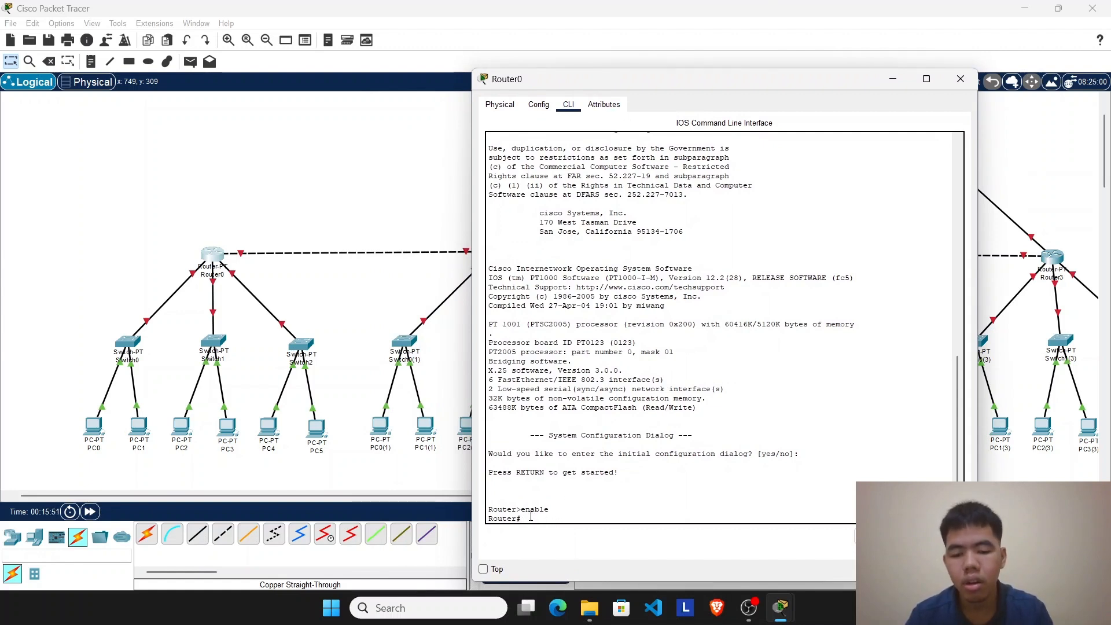
# Step: Enter global configuration mode on Router0 with the configure terminal command
pyautogui.write('configure')
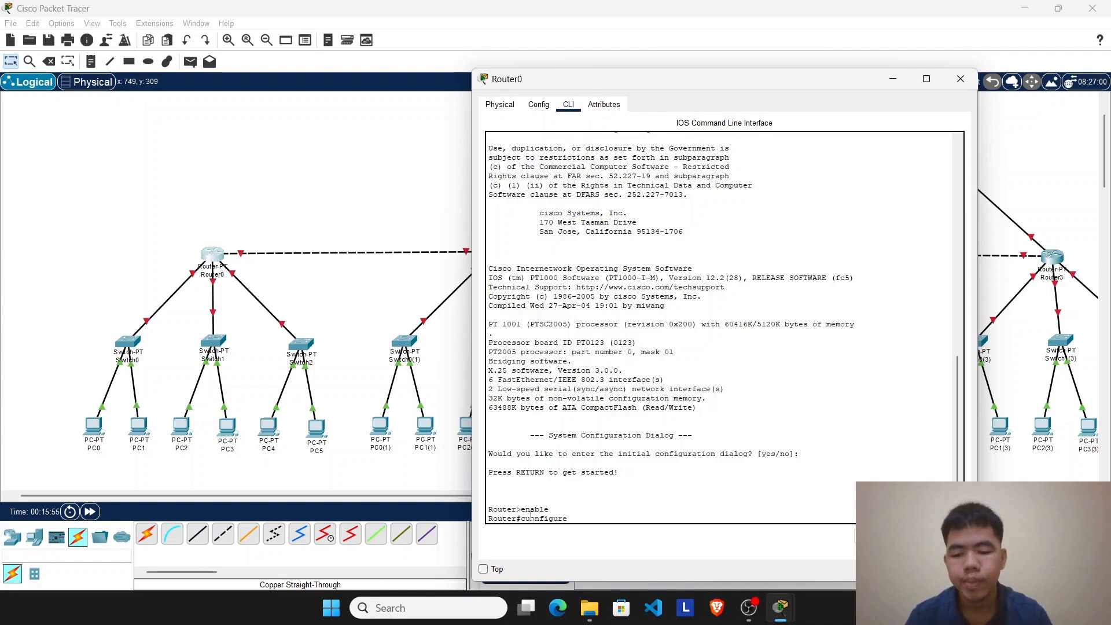
pyautogui.write(' terminal')
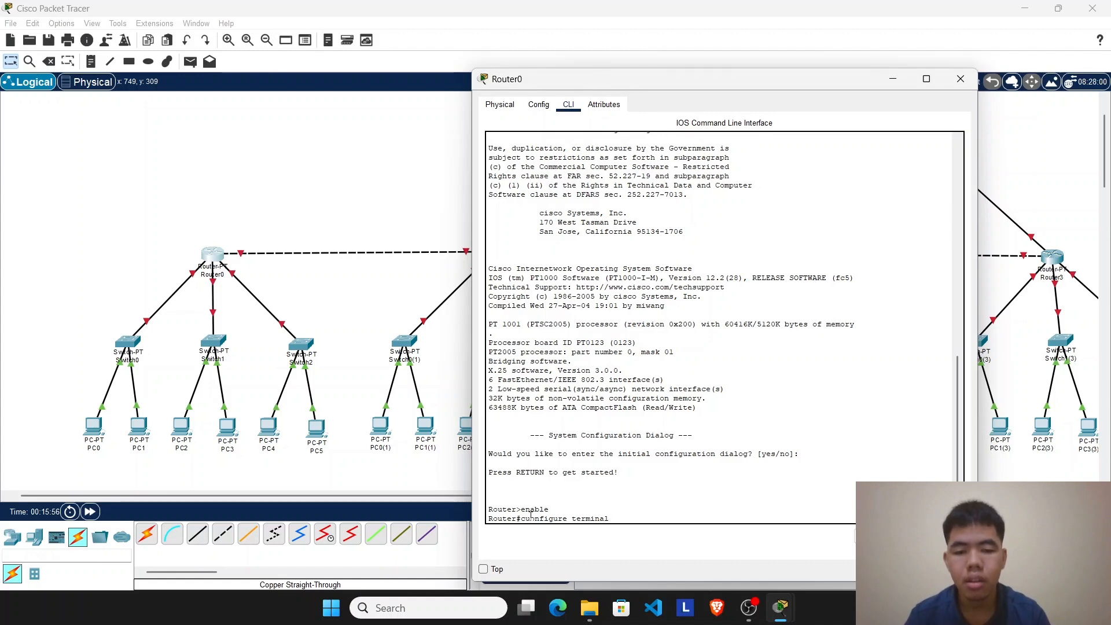
pyautogui.press('Return')
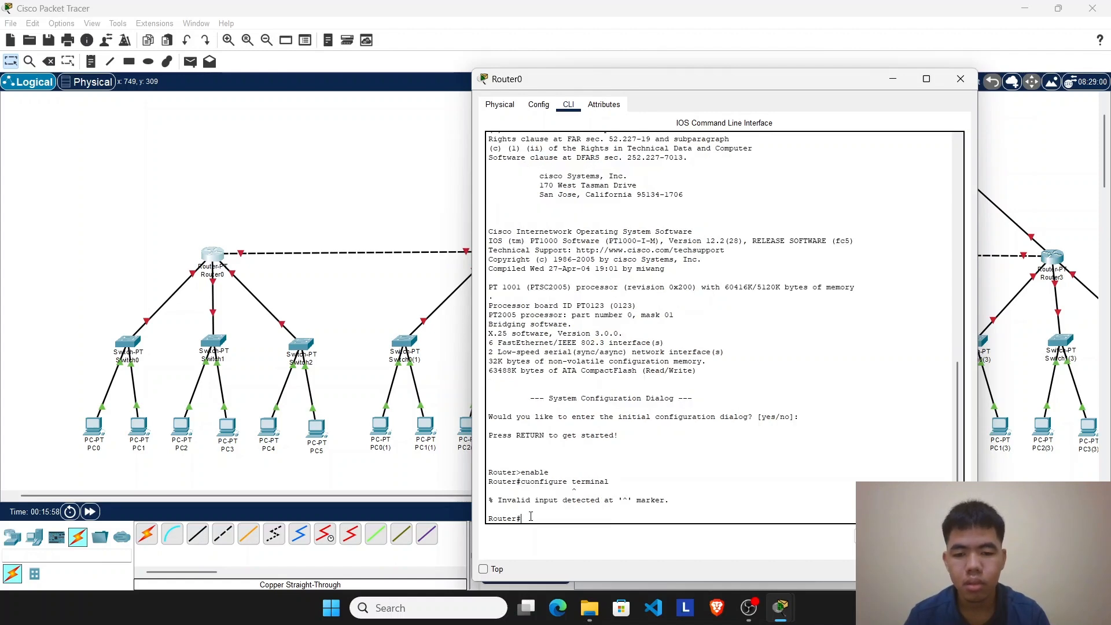
pyautogui.press('Up')
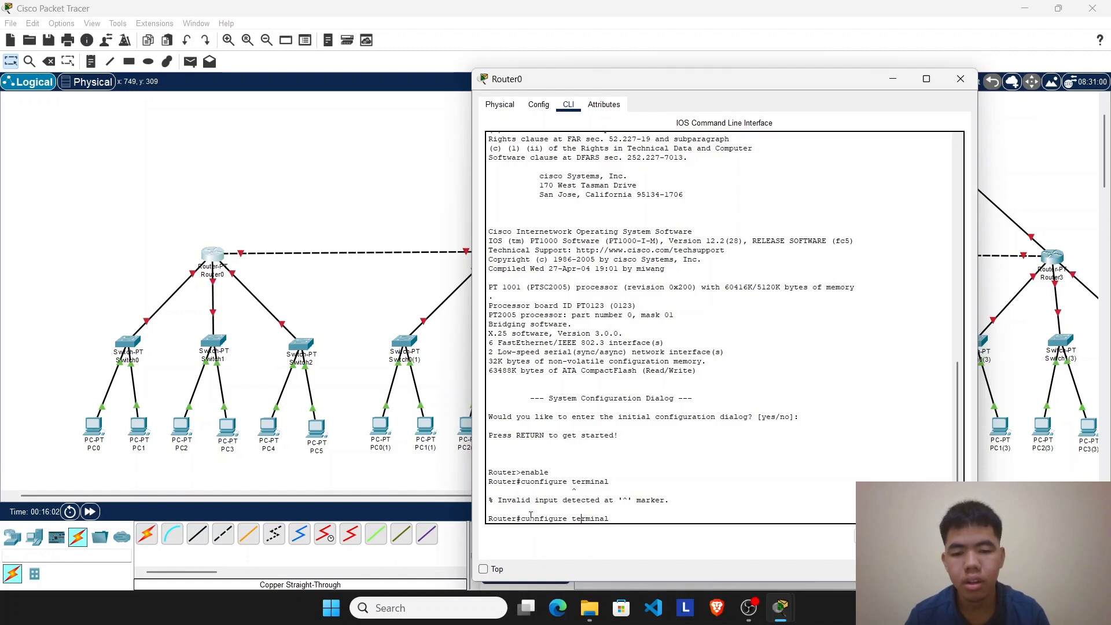
pyautogui.press('Left')
pyautogui.press('Left')
pyautogui.press('Left')
pyautogui.press('Left')
pyautogui.press('Left')
pyautogui.press('Left')
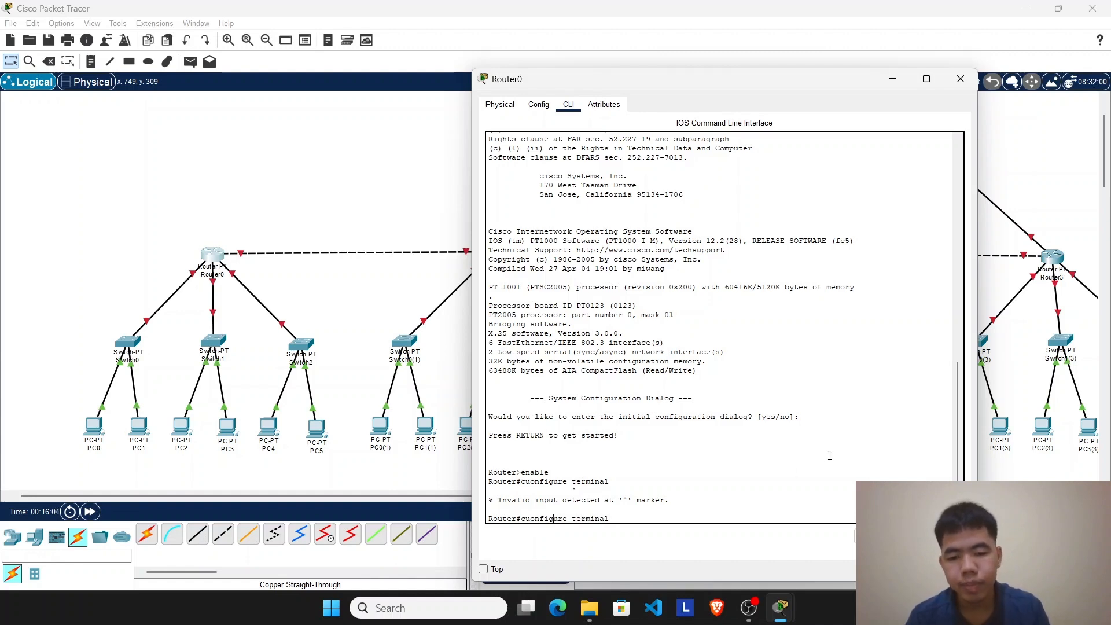
pyautogui.press('BackSpace')
pyautogui.press('BackSpace')
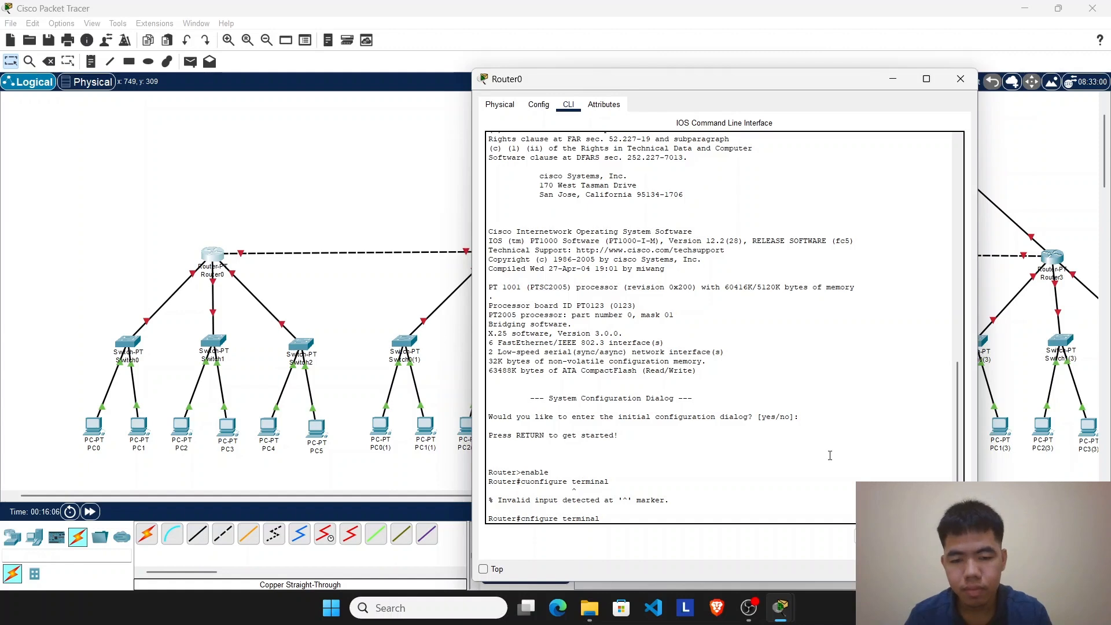
pyautogui.write('o')
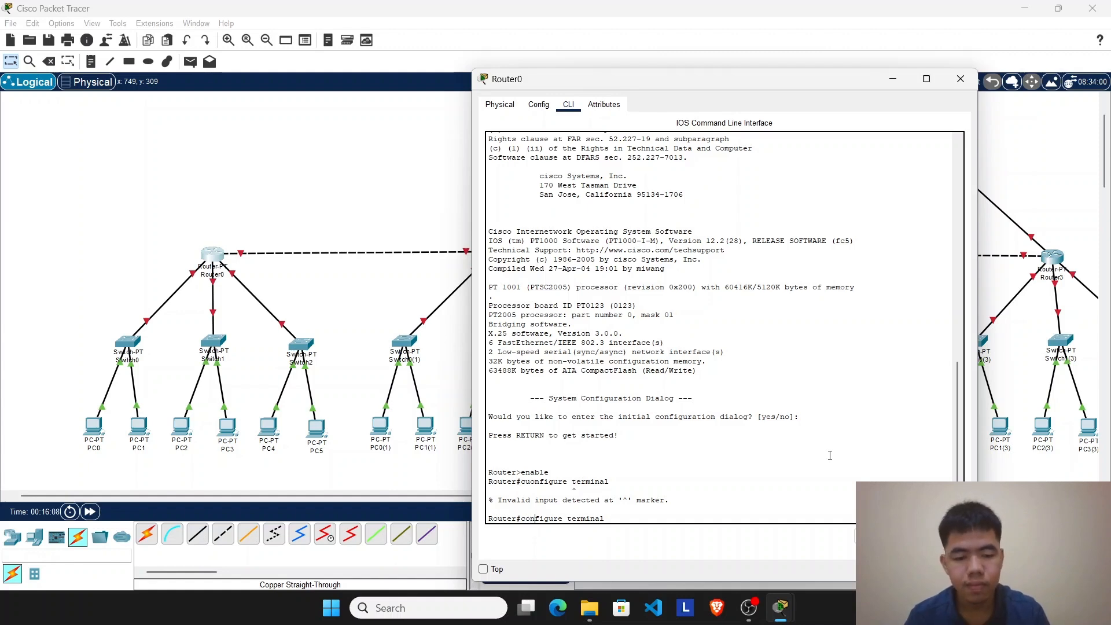
pyautogui.press('Return')
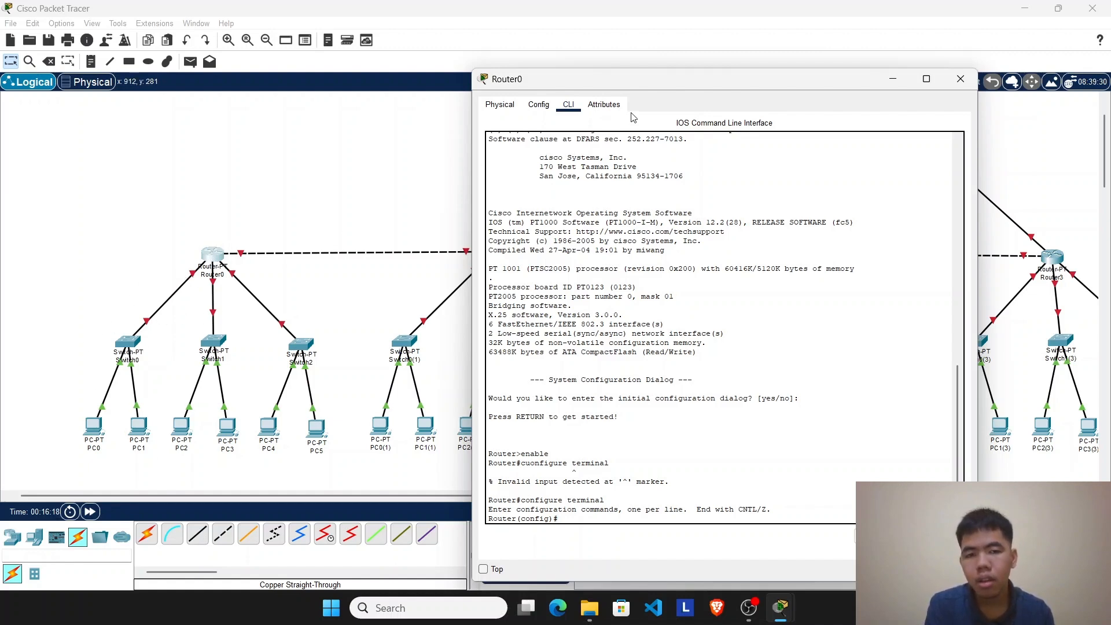
# Step: Check which port links Router0 to Switch0 and enter interface configuration with int fa 0/0
pyautogui.moveTo(619, 85); pyautogui.dragTo(514, 74)
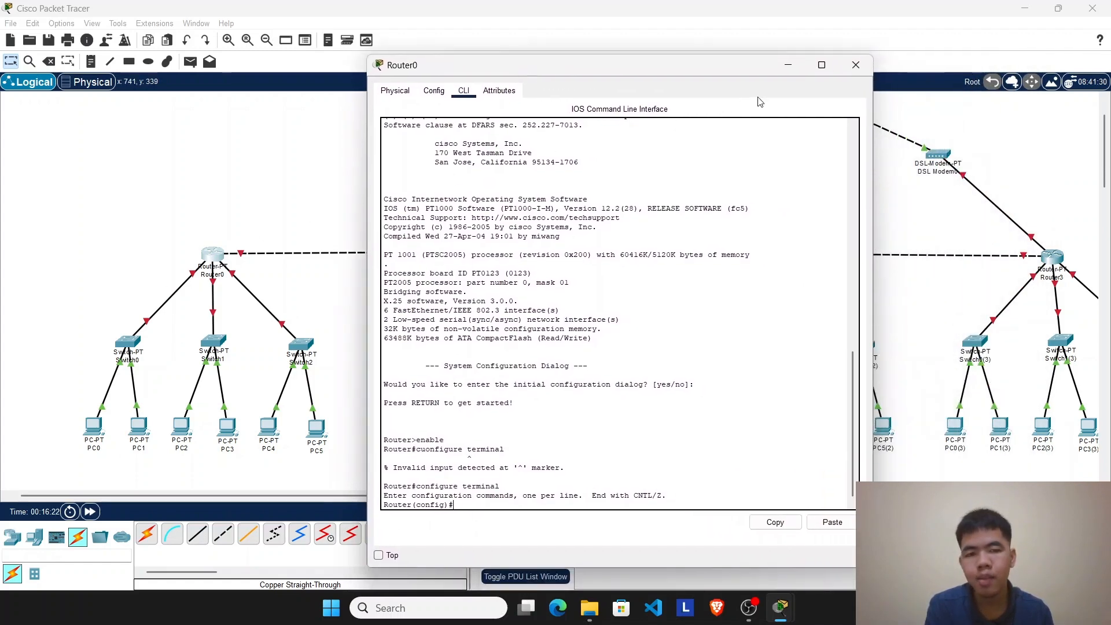
pyautogui.click(786, 65)
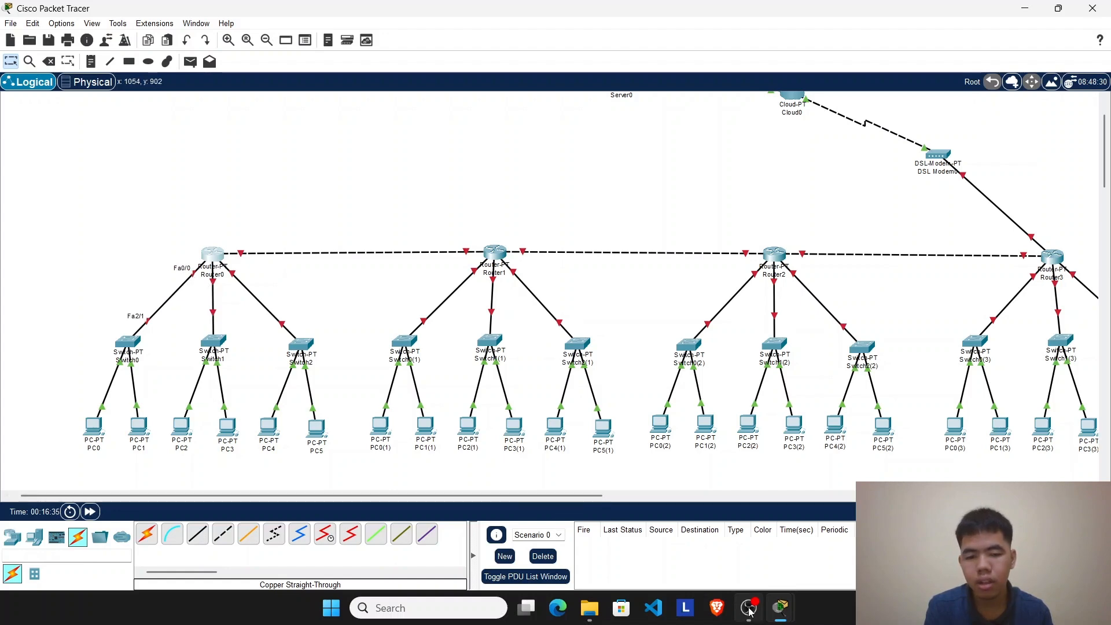
pyautogui.moveTo(780, 607)
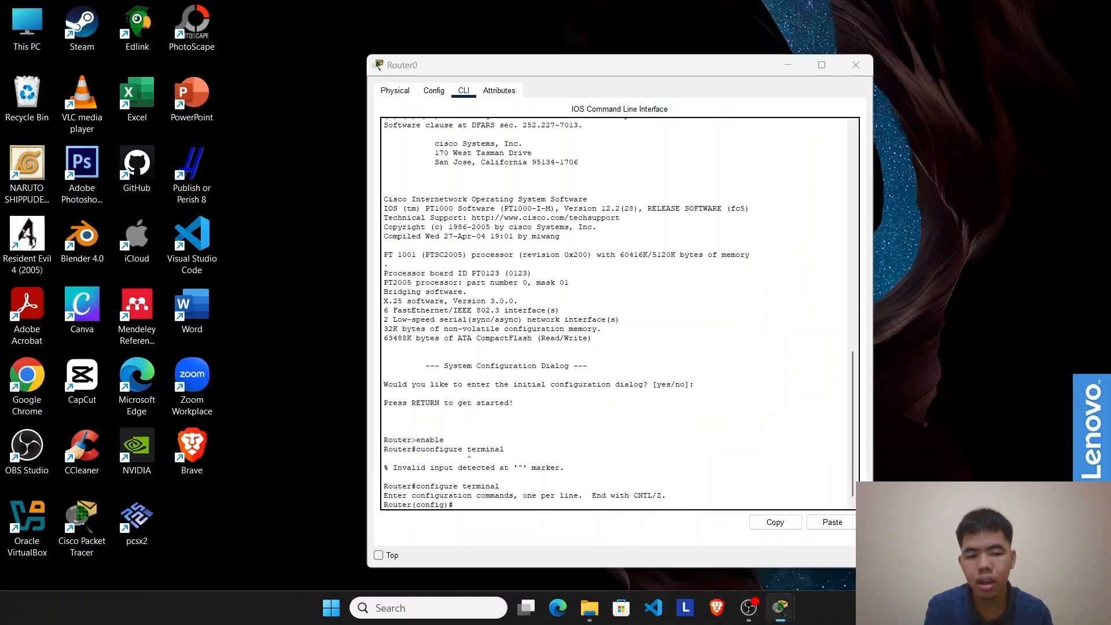
pyautogui.click(899, 498)
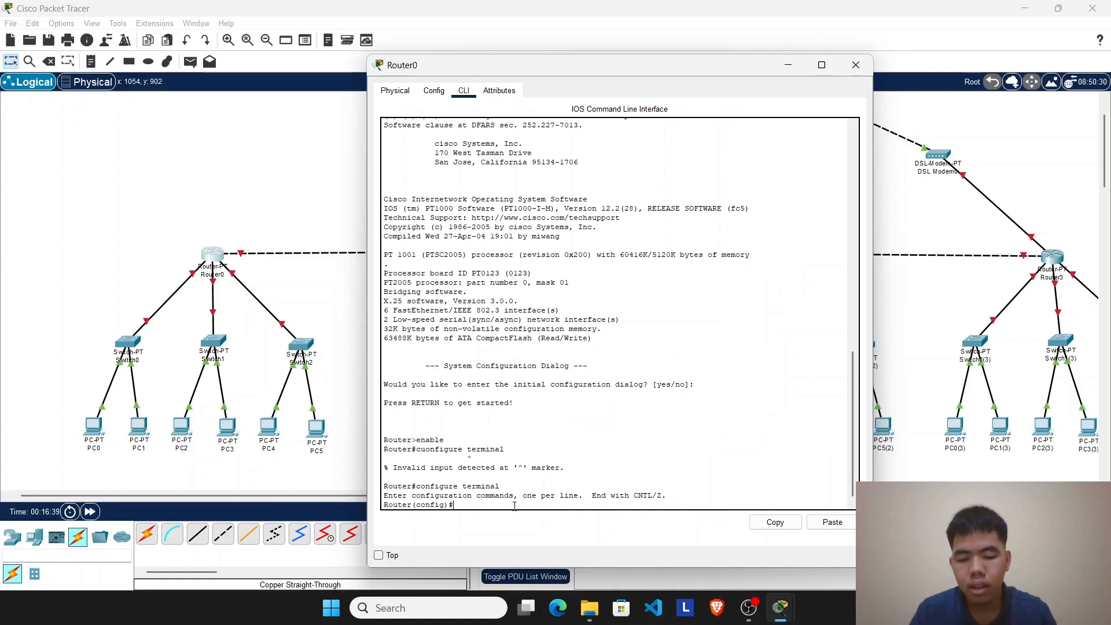
pyautogui.write('int fa 0/0')
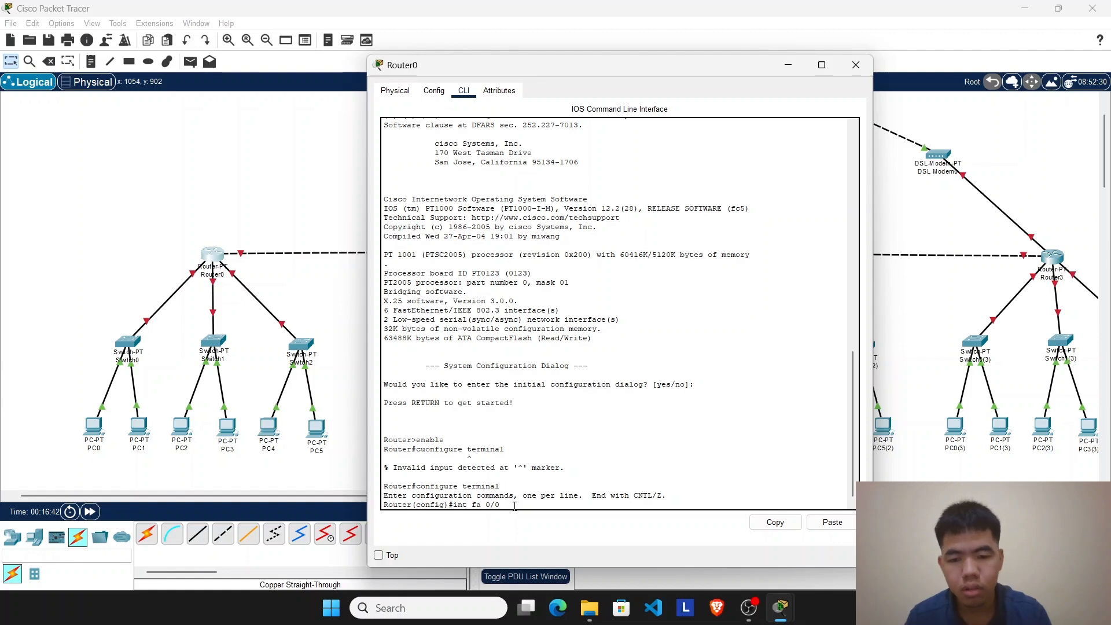
pyautogui.press('Return')
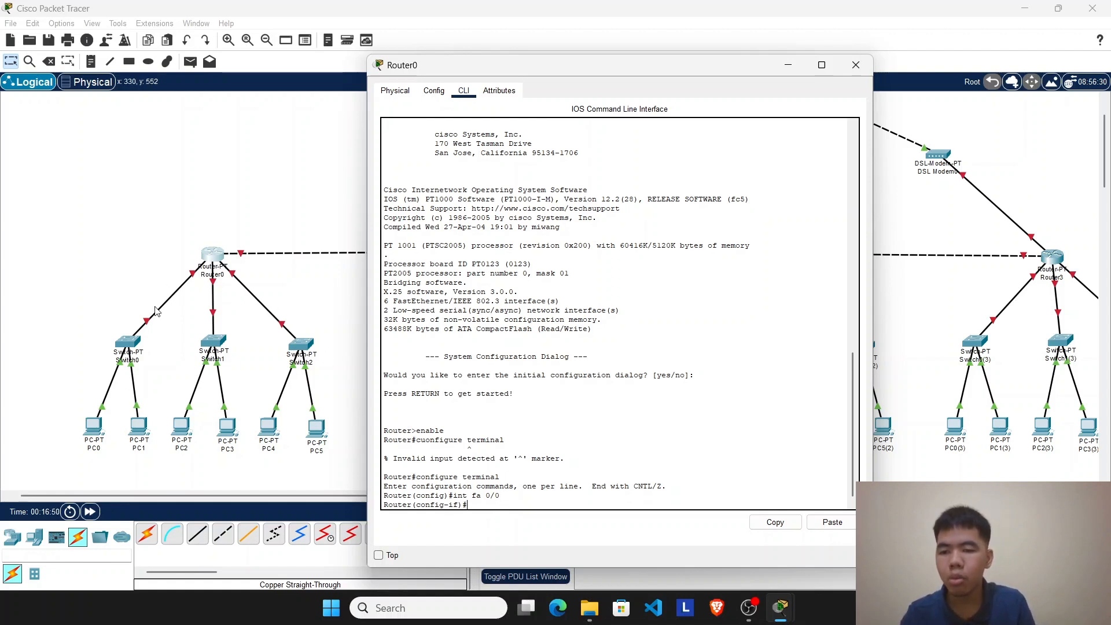
# Step: Create a DHCP pool named kelas1a on Router0 for the Switch0 group with the ip dhcp pool command
pyautogui.moveTo(165, 259); pyautogui.dragTo(87, 470)
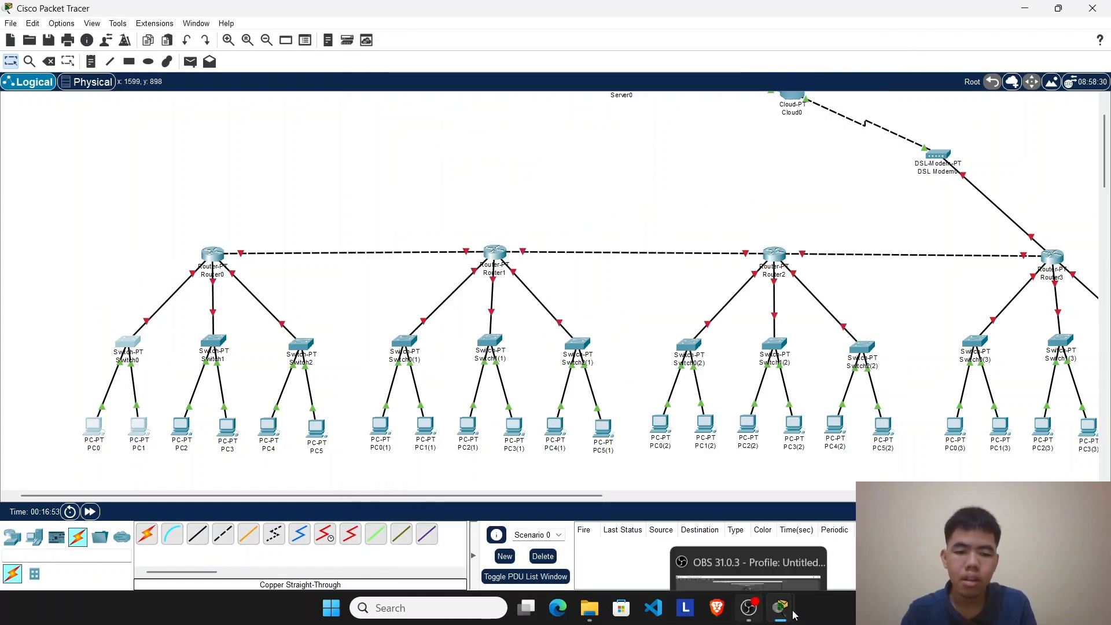
pyautogui.moveTo(780, 608)
pyautogui.click(904, 503)
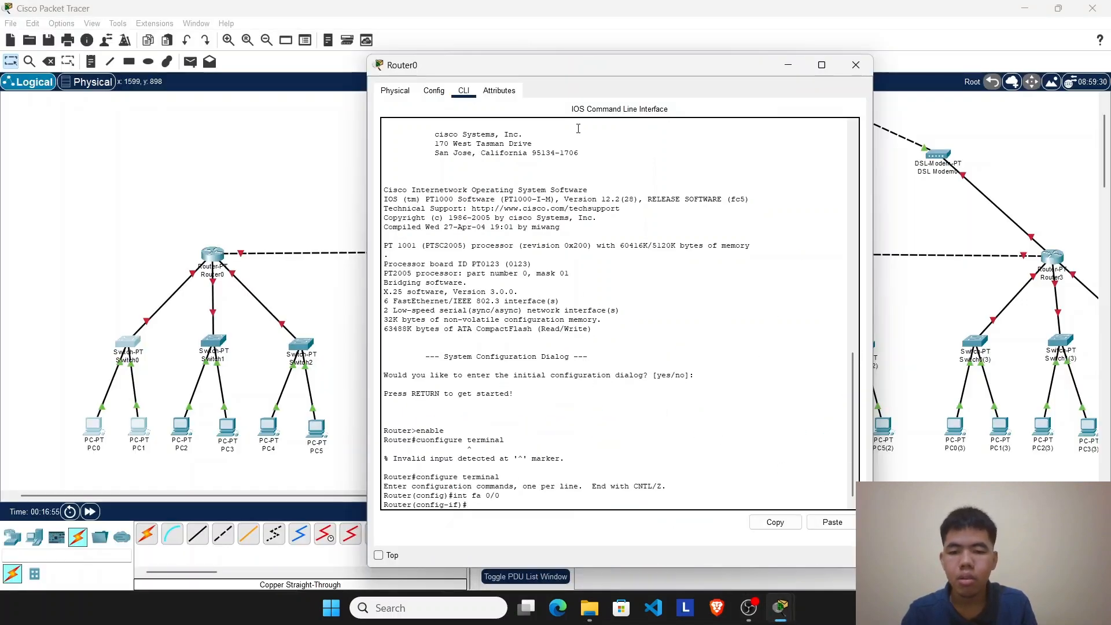
pyautogui.write('ip')
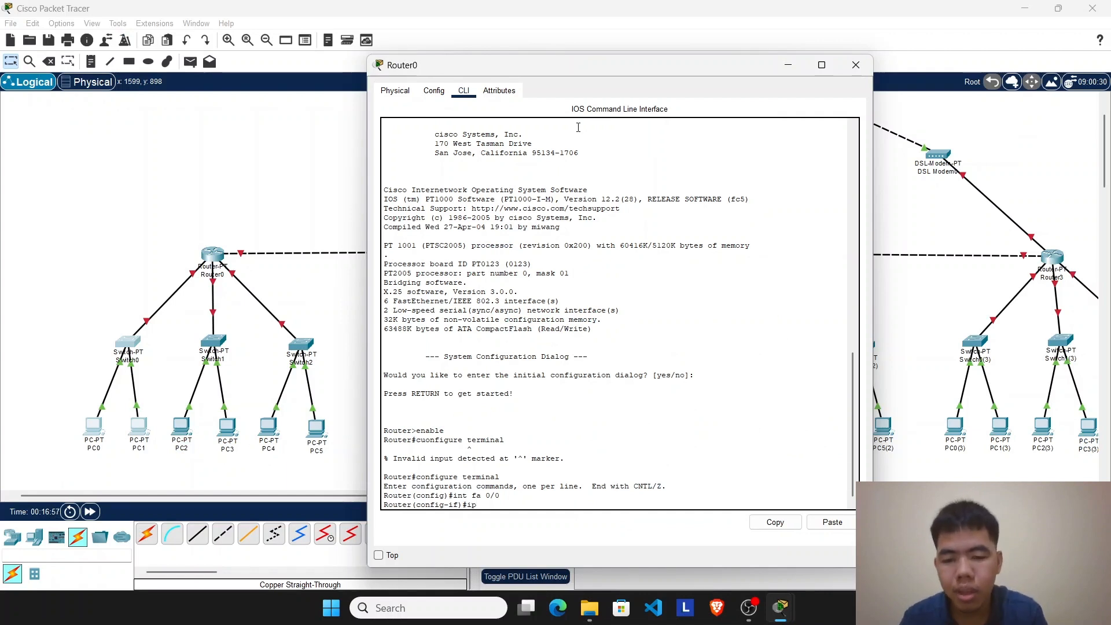
pyautogui.write(' dhc')
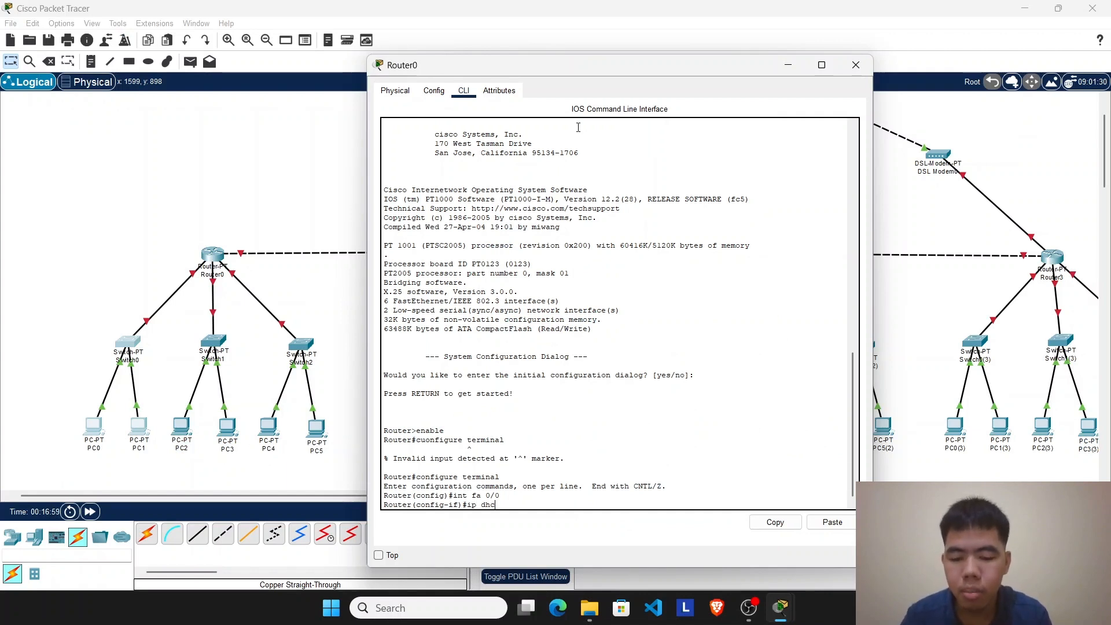
pyautogui.write('p pool')
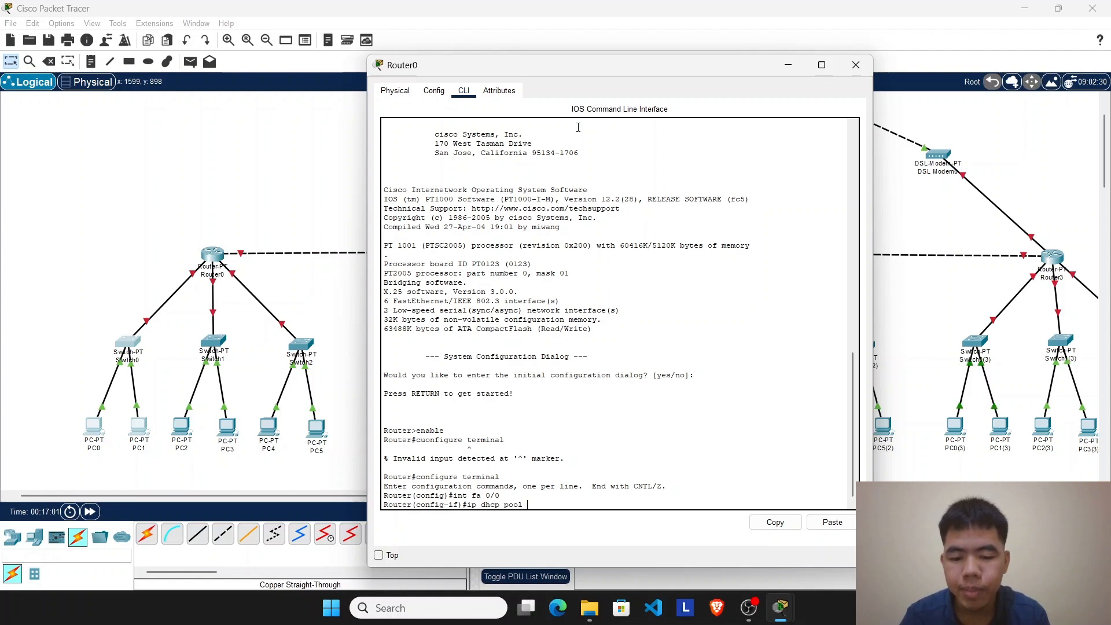
pyautogui.write(' kelas ')
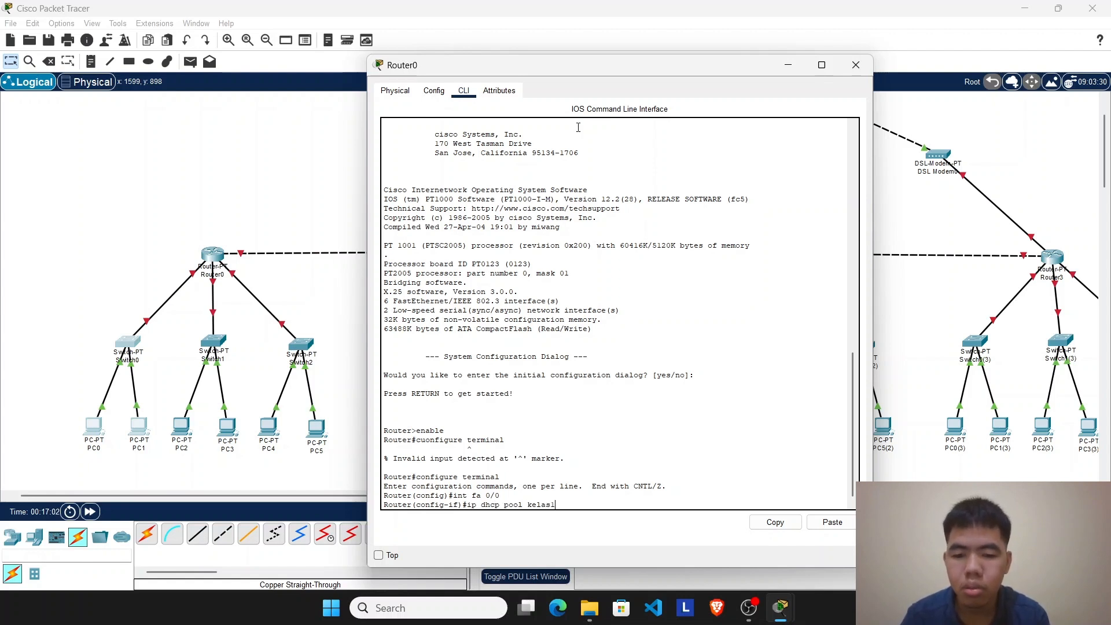
pyautogui.write('a')
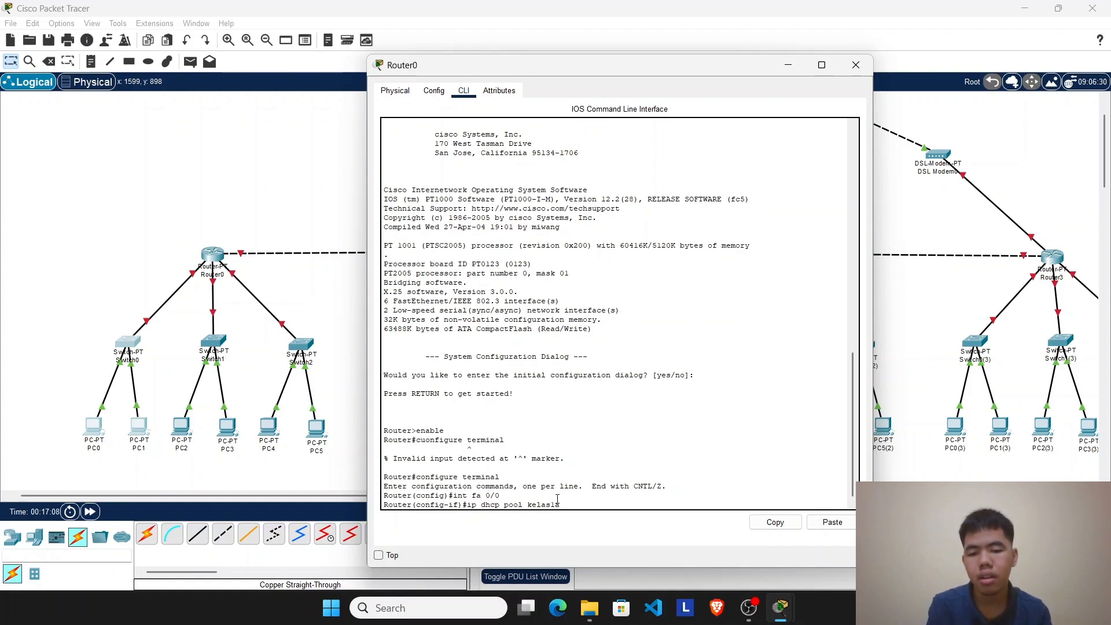
pyautogui.scroll(-1, 516, 509)
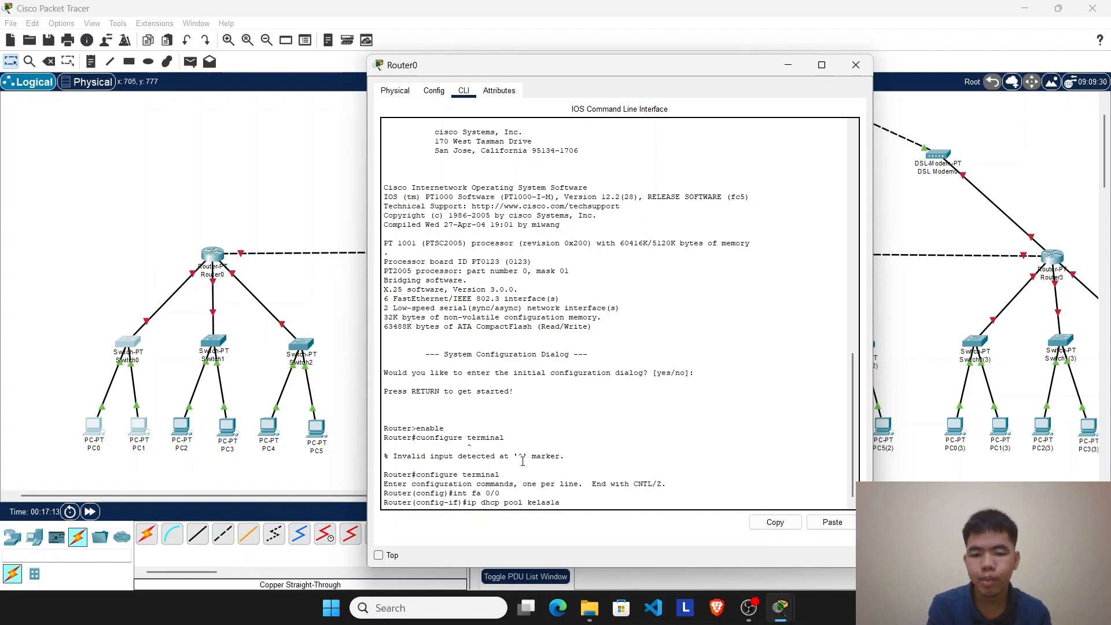
pyautogui.press('Return')
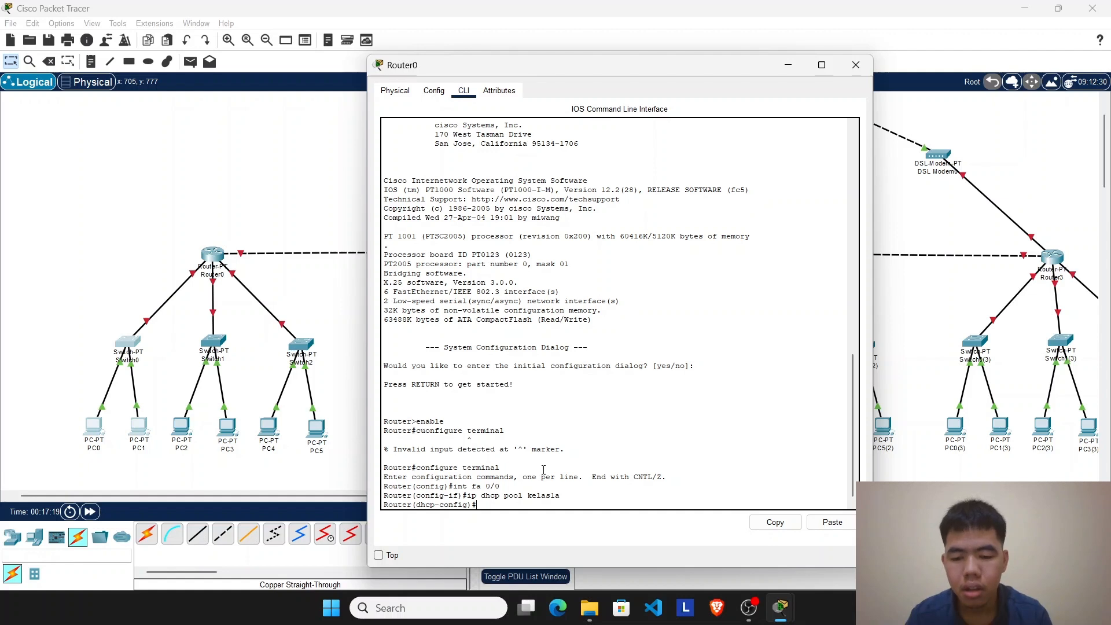
# Step: Assign network 192.168.1.0 with mask 255.255.255.0 to the kelas1a DHCP pool
pyautogui.write('net')
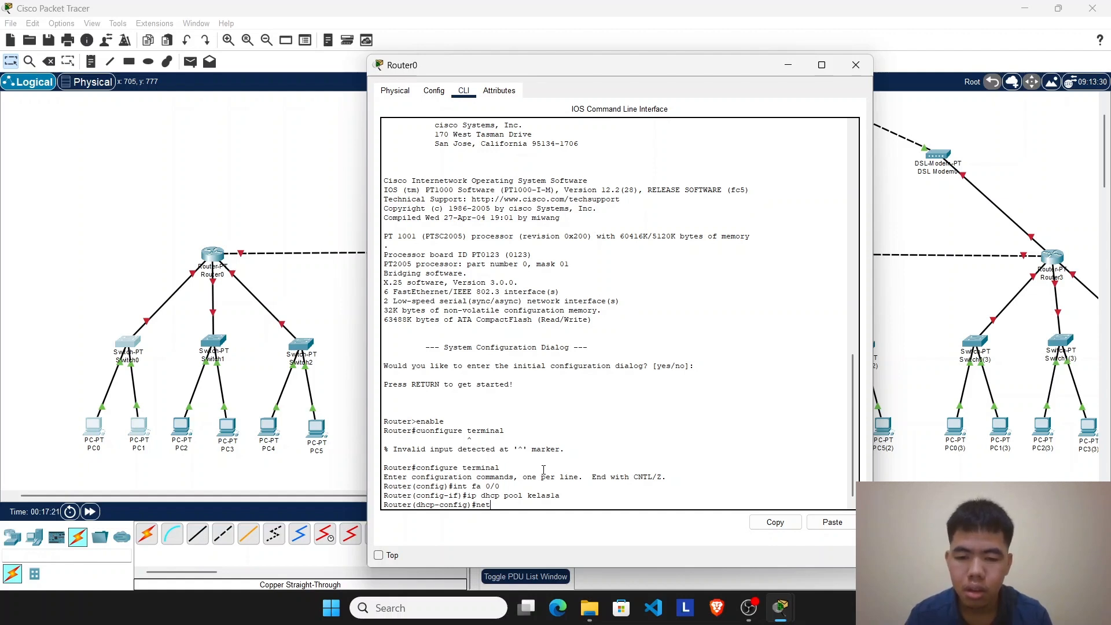
pyautogui.write('work')
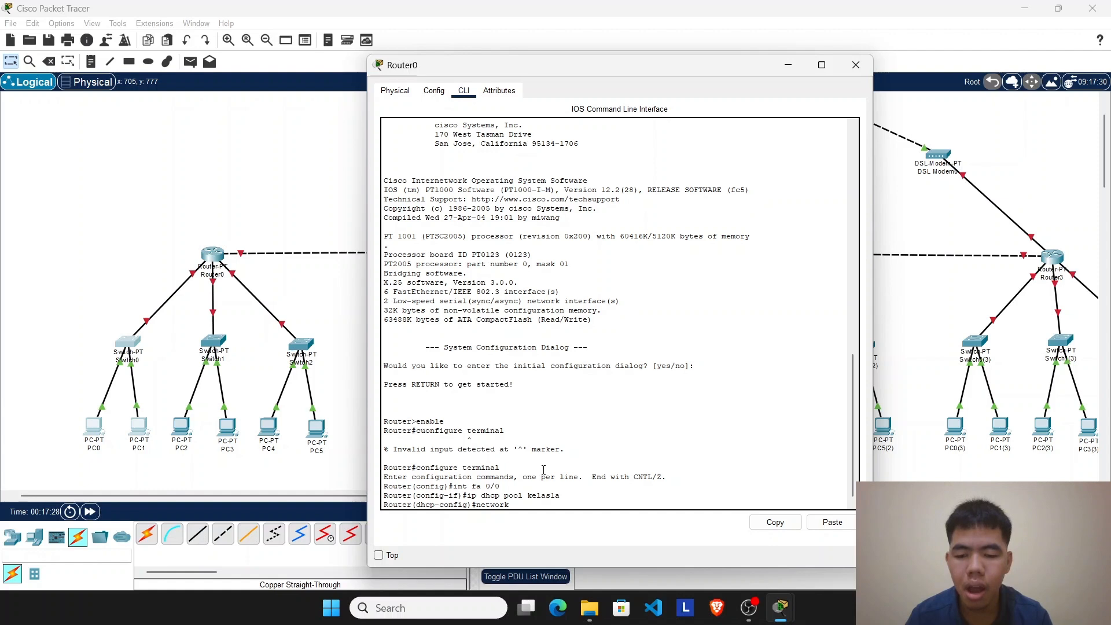
pyautogui.write('192')
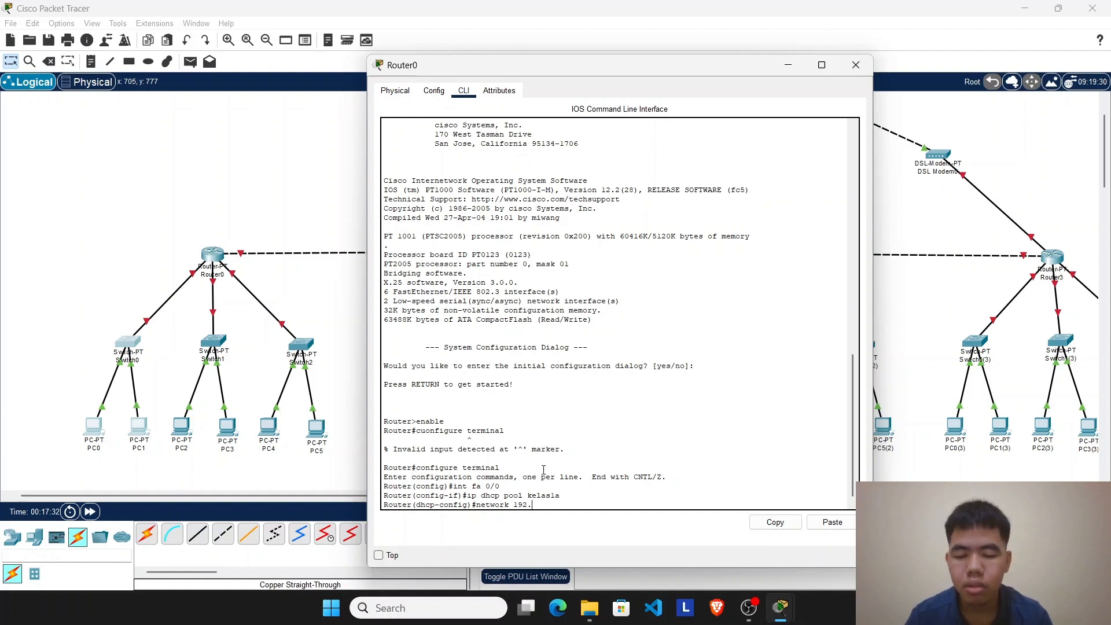
pyautogui.write('.168.')
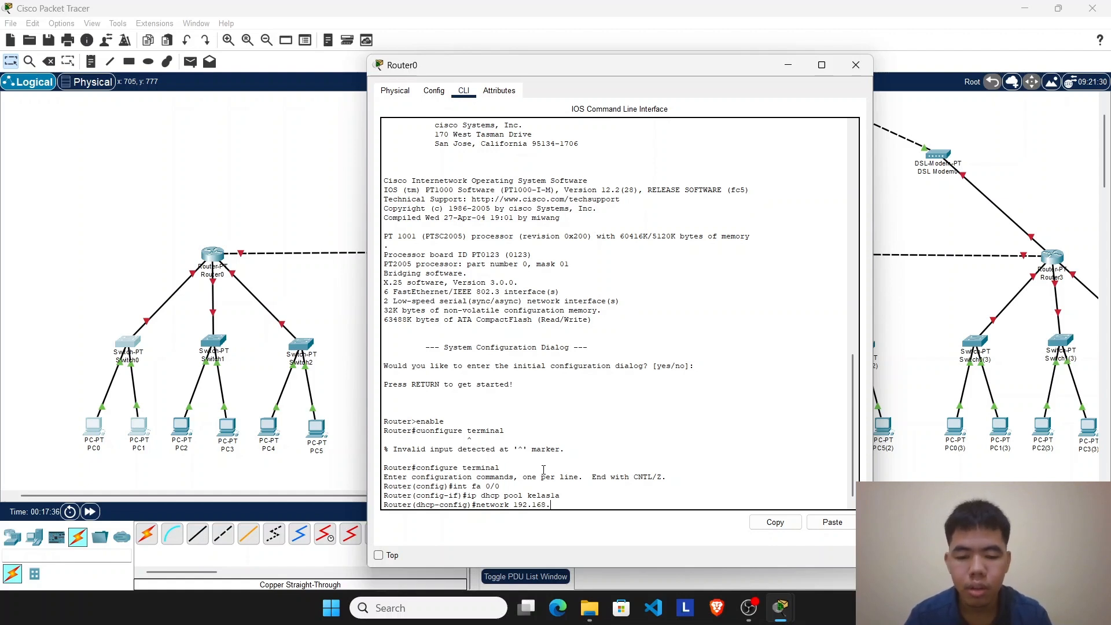
pyautogui.write('1.0')
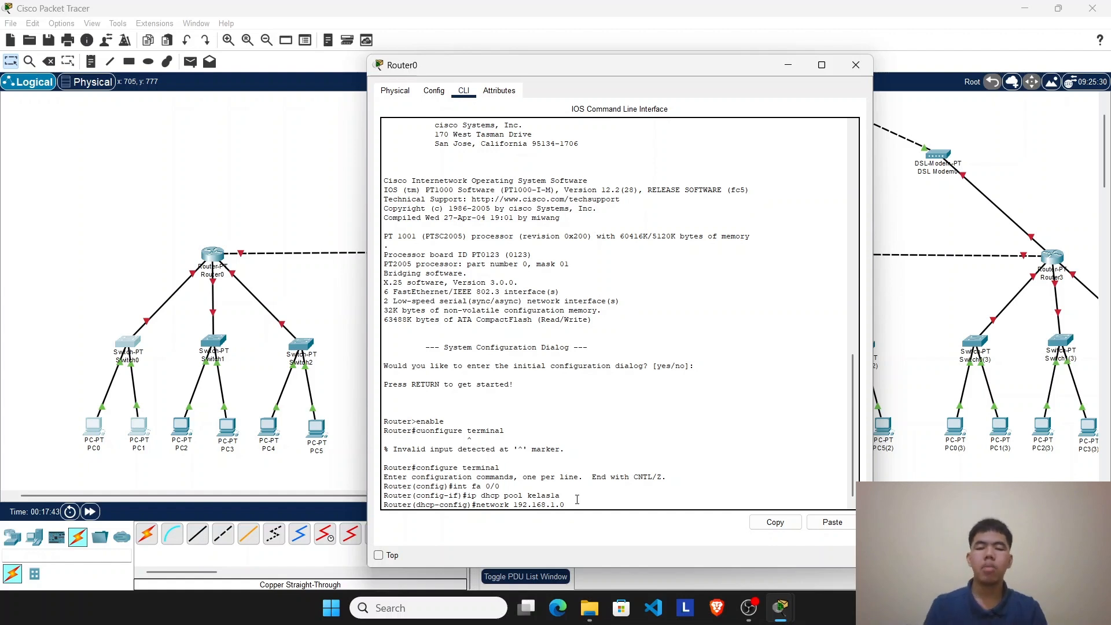
pyautogui.moveTo(566, 505); pyautogui.dragTo(467, 505)
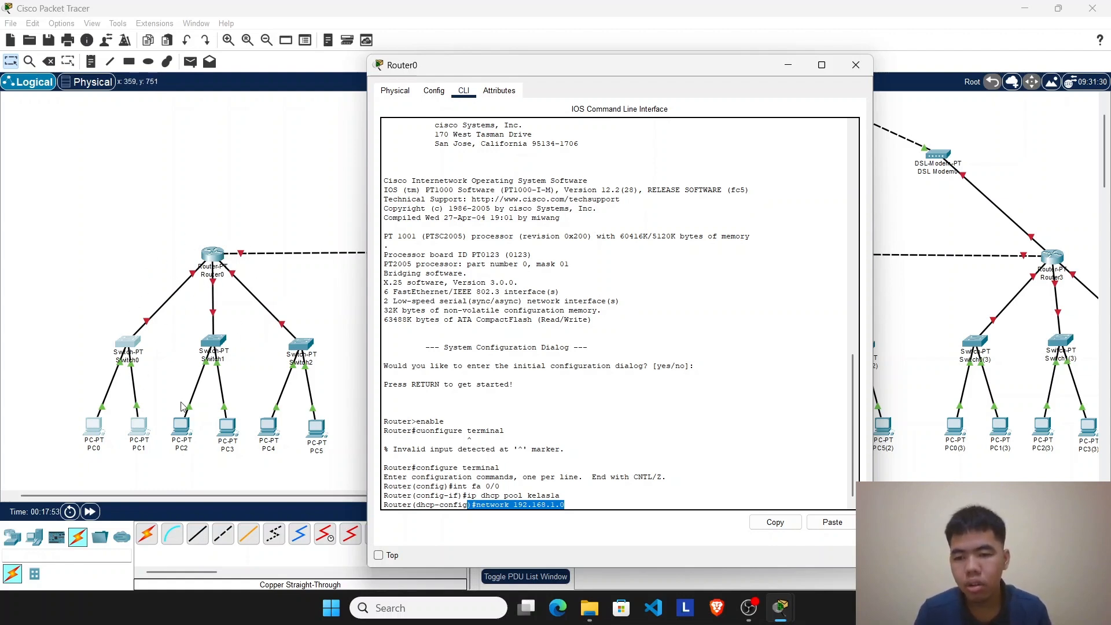
pyautogui.click(576, 504)
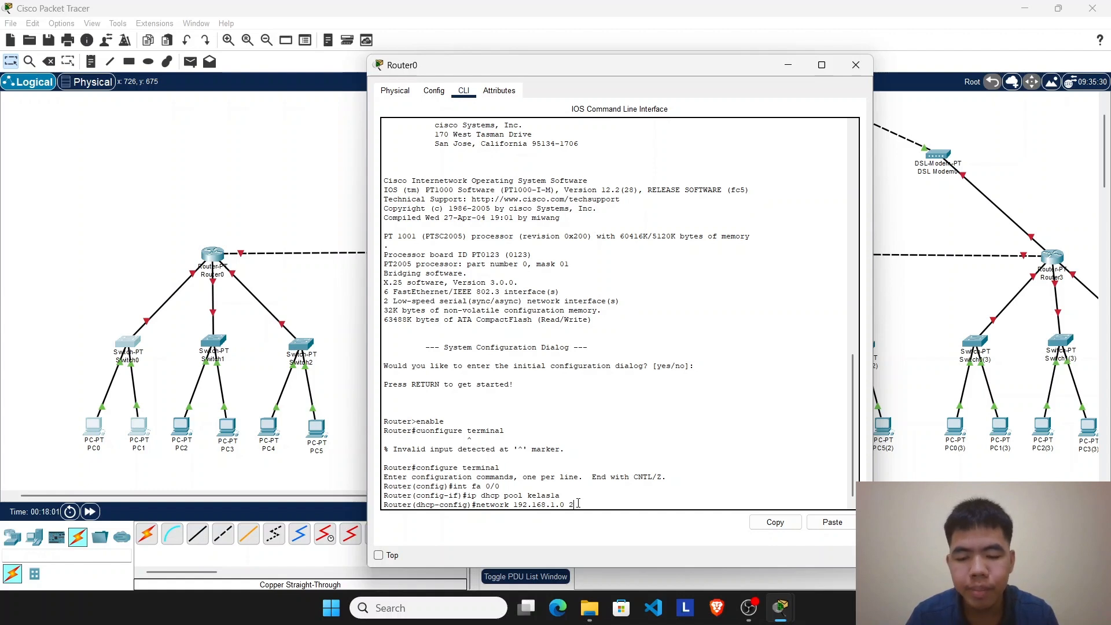
pyautogui.write('255.255.255.')
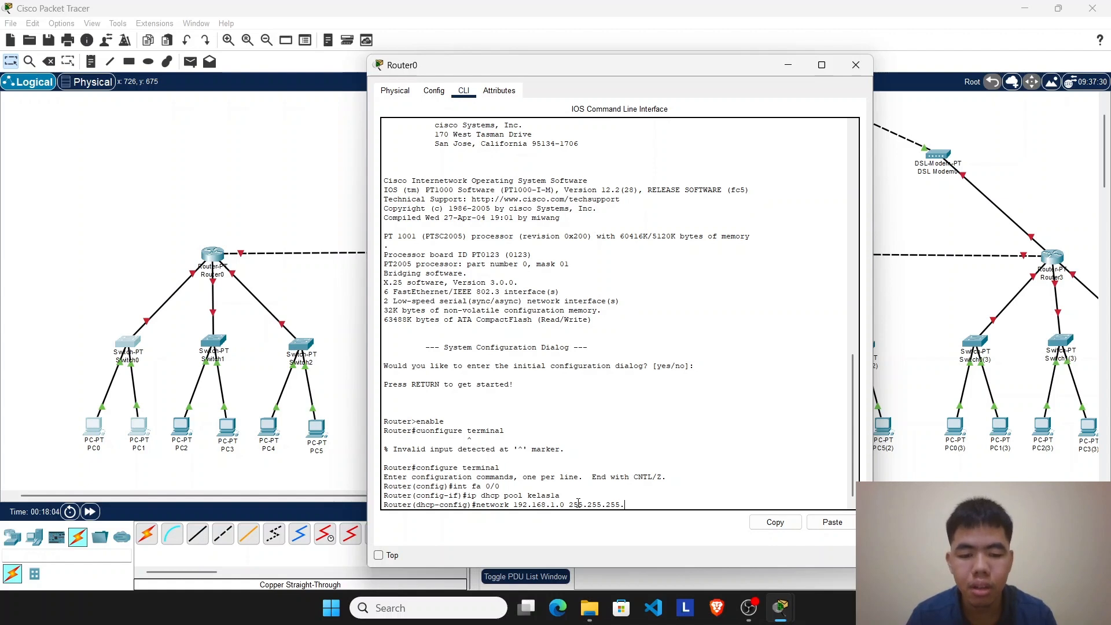
pyautogui.write('0')
pyautogui.press('Return')
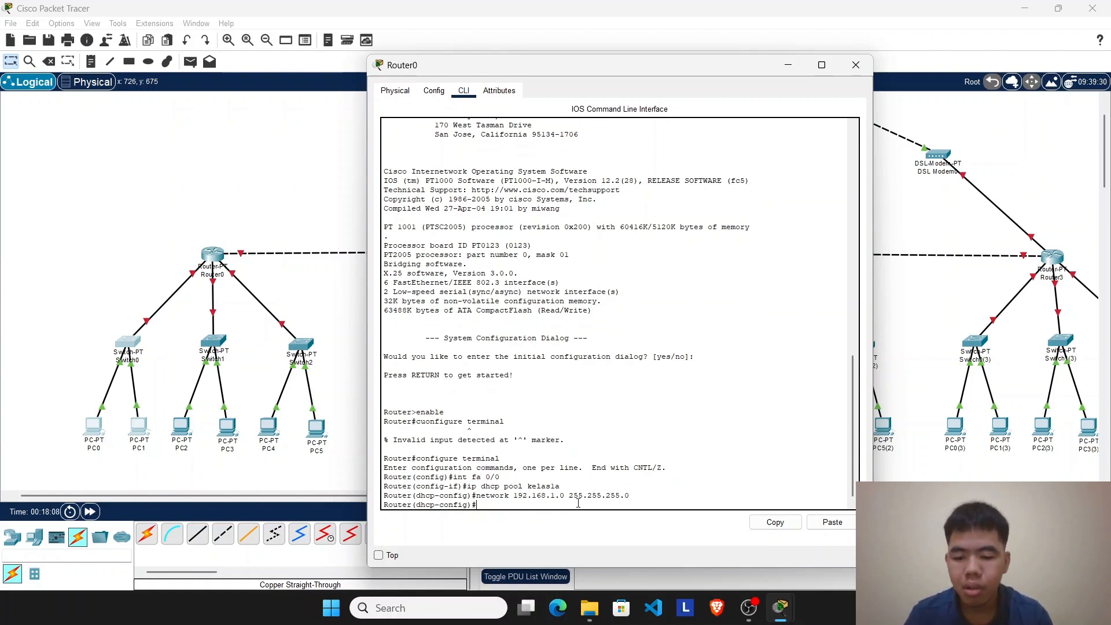
# Step: Set the kelas1a DHCP pool's default gateway with the default-router 192.168.1.1 command
pyautogui.write('deau')
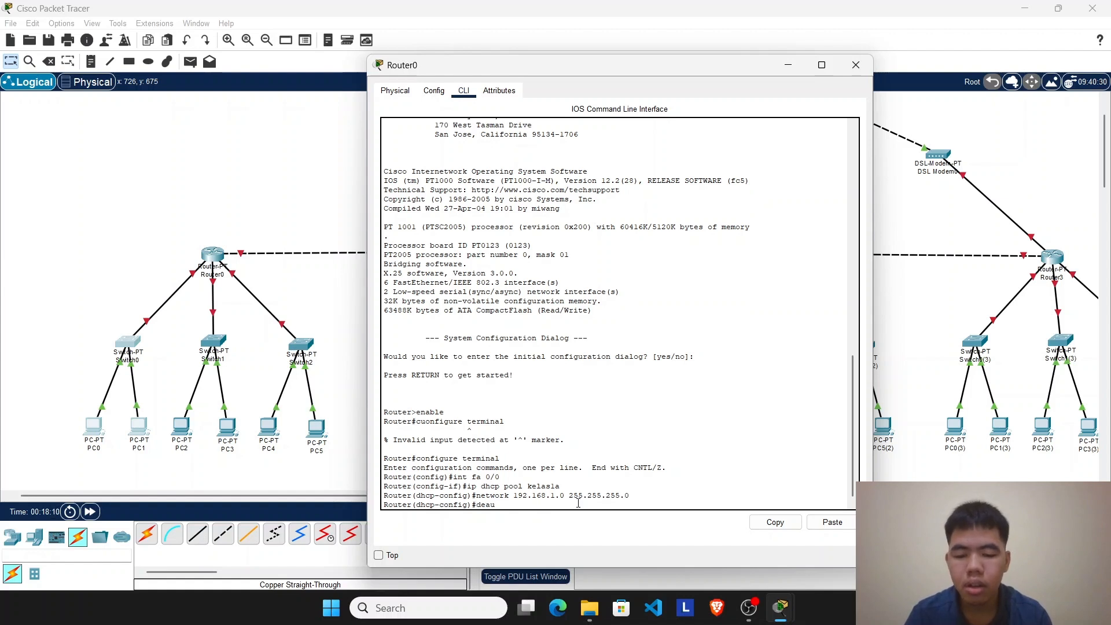
pyautogui.press('BackSpace')
pyautogui.press('BackSpace')
pyautogui.write('fault-router 192.168')
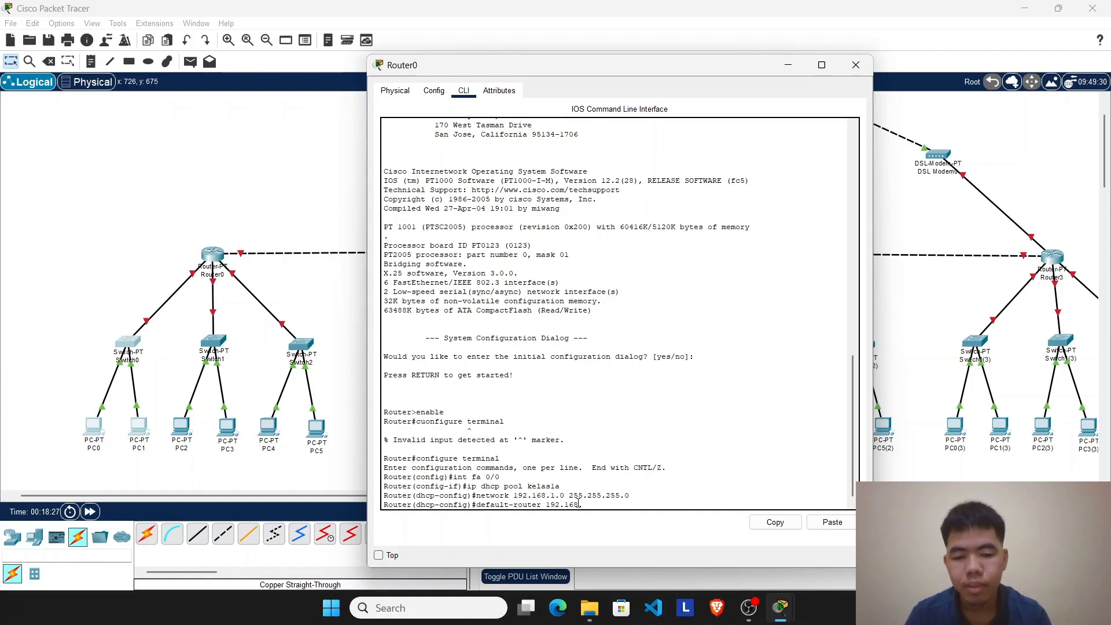
pyautogui.write('.1.')
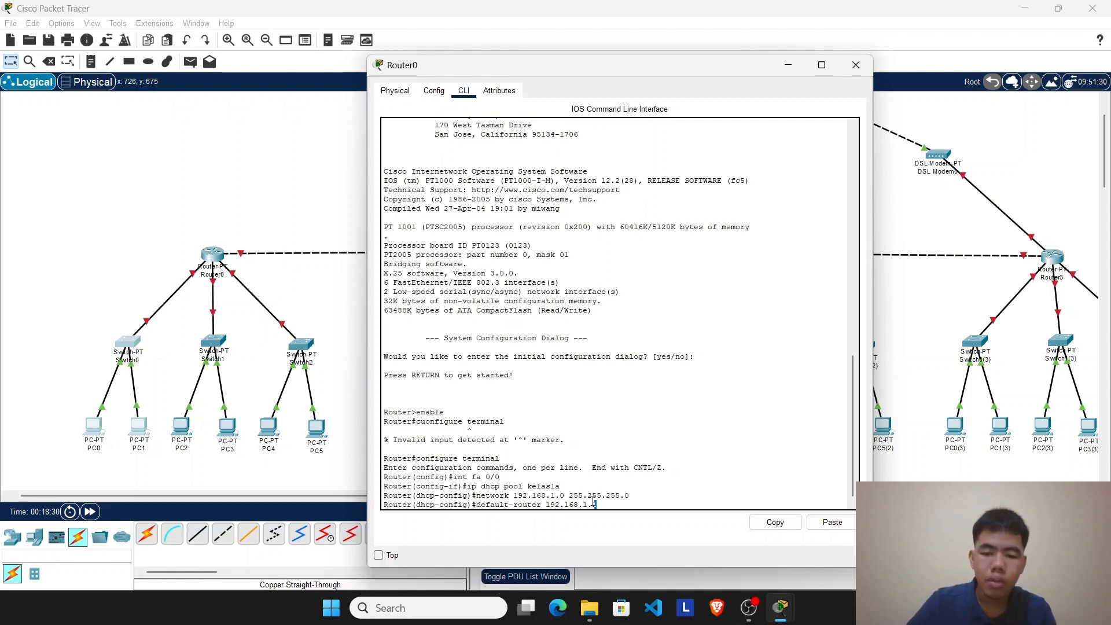
pyautogui.moveTo(594, 504); pyautogui.dragTo(476, 506)
pyautogui.moveTo(630, 506); pyautogui.dragTo(485, 505)
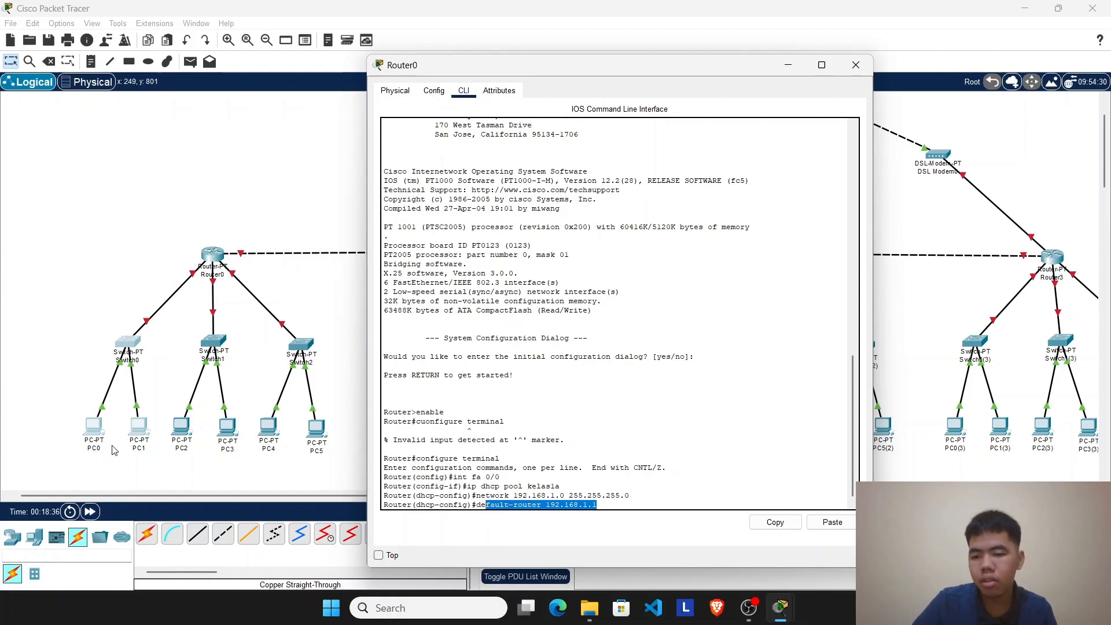
pyautogui.click(634, 501)
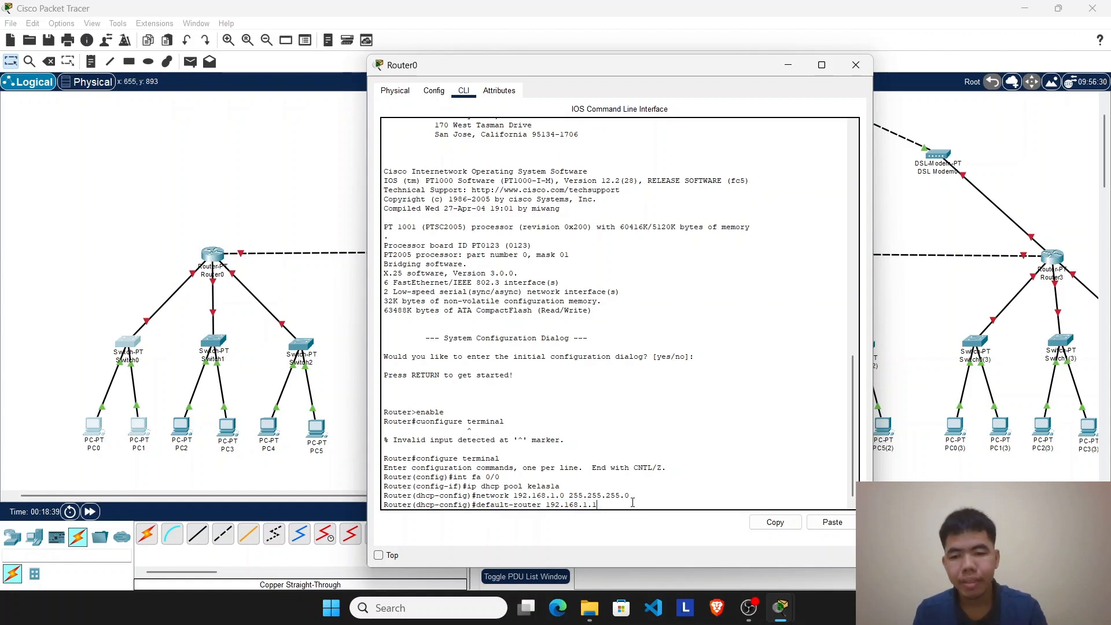
pyautogui.press('Return')
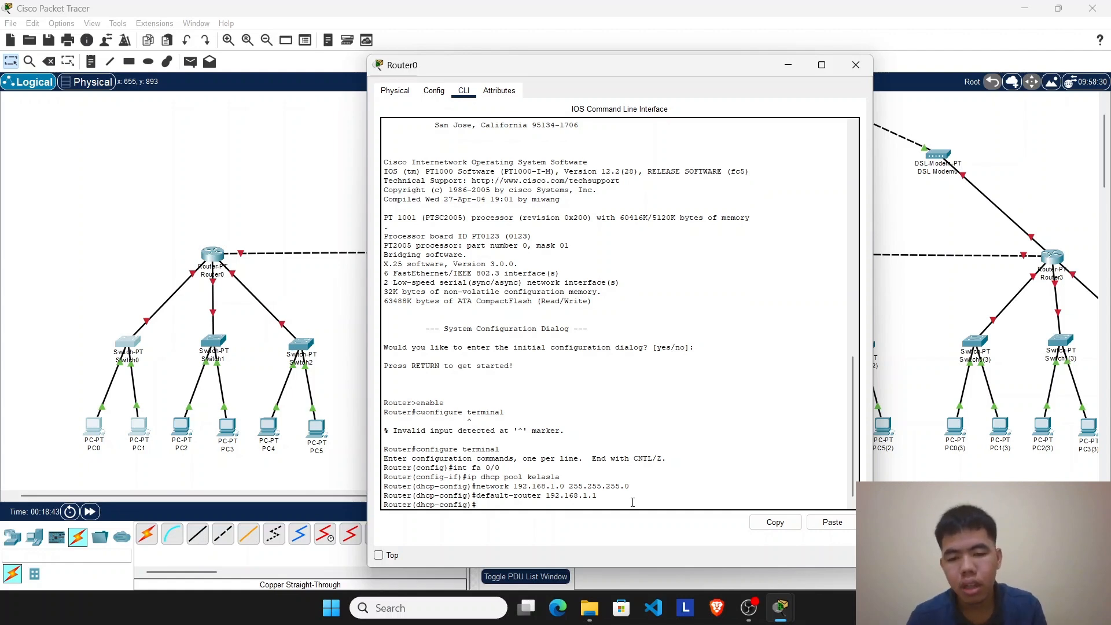
# Step: Set the DNS server of the kelas1a DHCP pool to 8.8.8.8 with the dns command
pyautogui.write('dn')
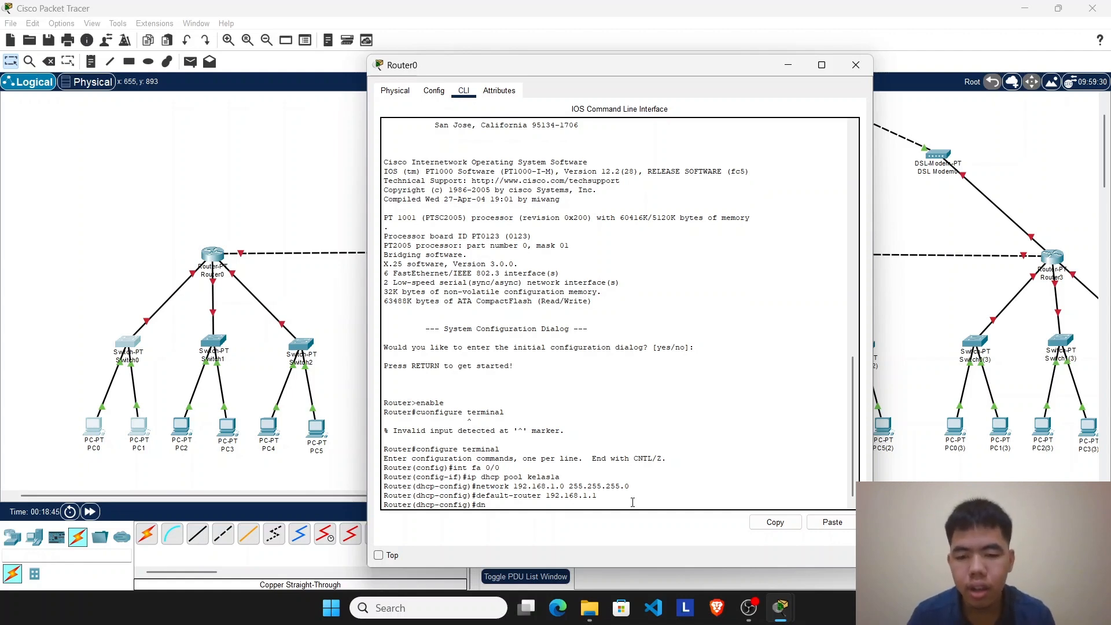
pyautogui.write('s 8')
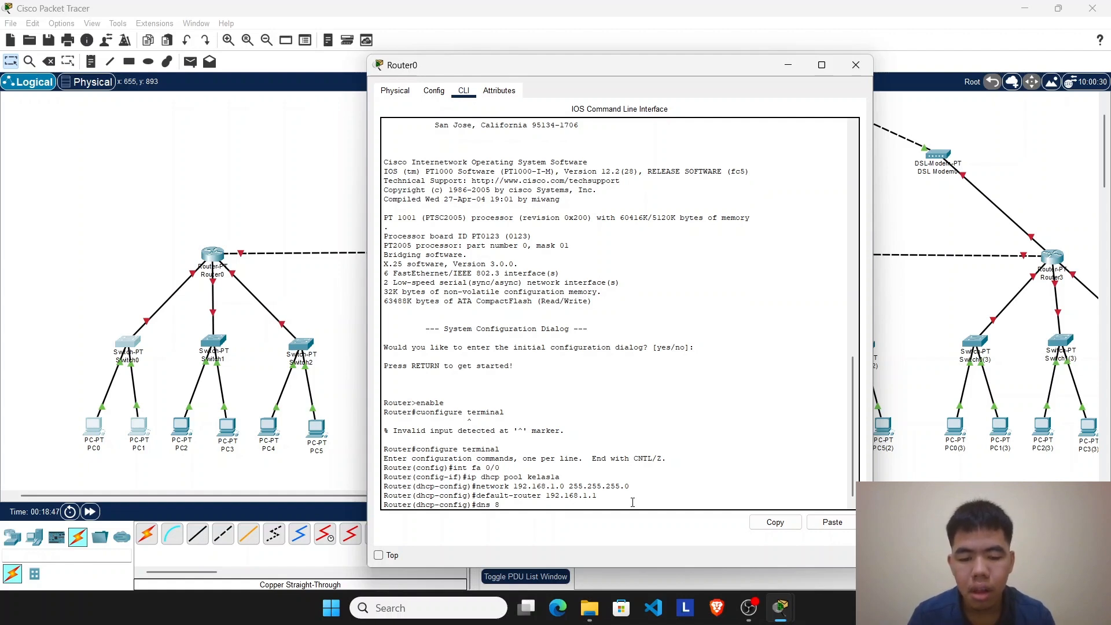
pyautogui.write('.8.8.8')
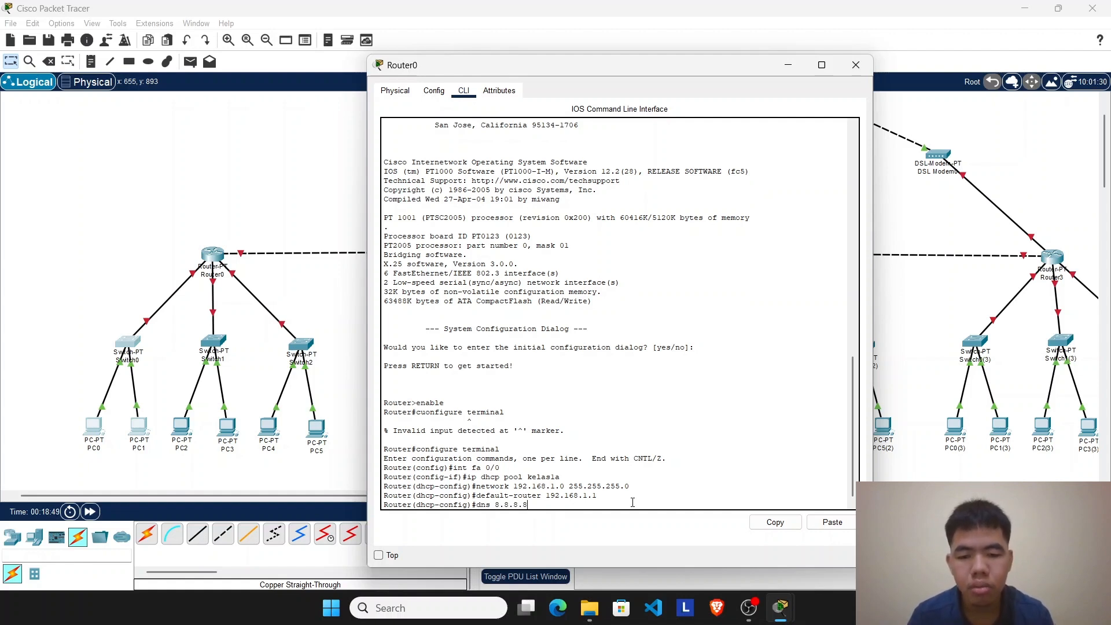
pyautogui.press('Return')
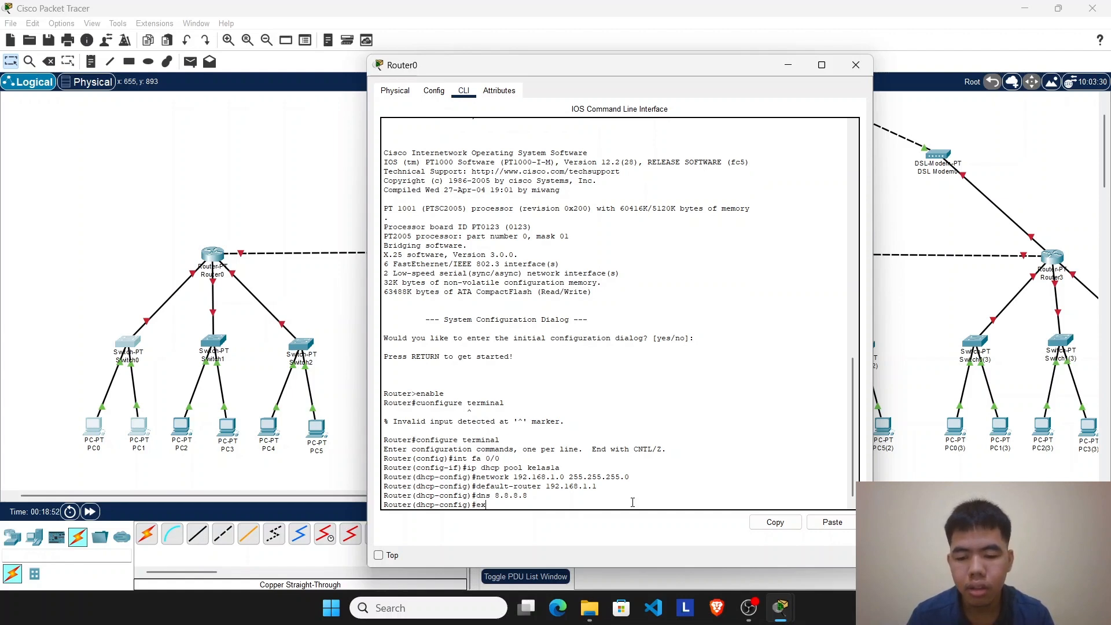
# Step: Exit DHCP and global configuration modes on Router0 and save the configuration with the write command
pyautogui.write('exit')
pyautogui.press('Return')
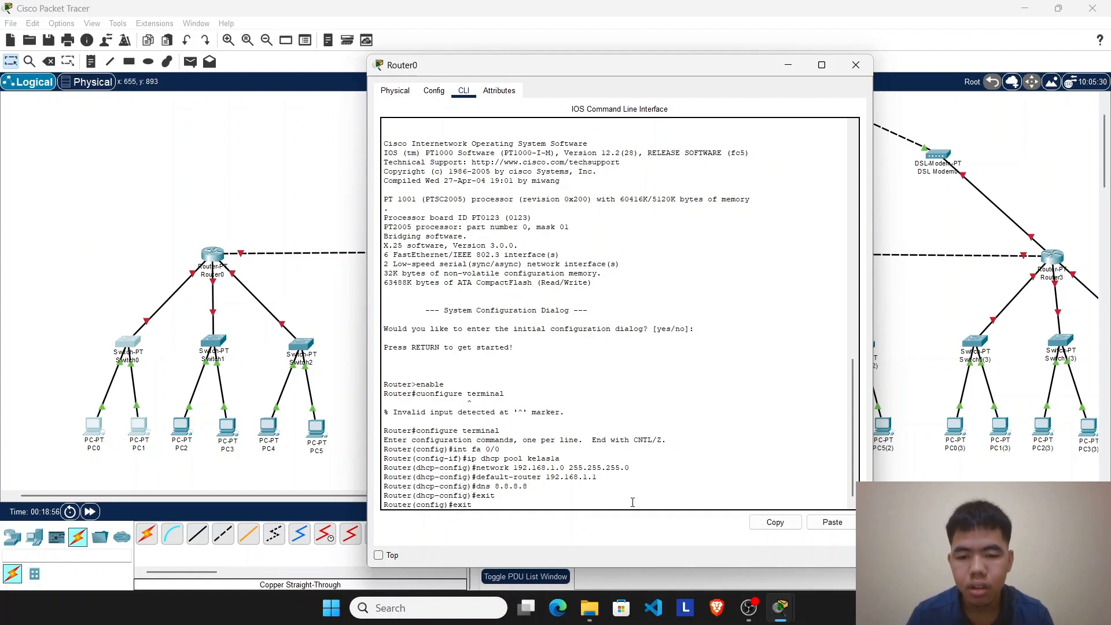
pyautogui.press('Return')
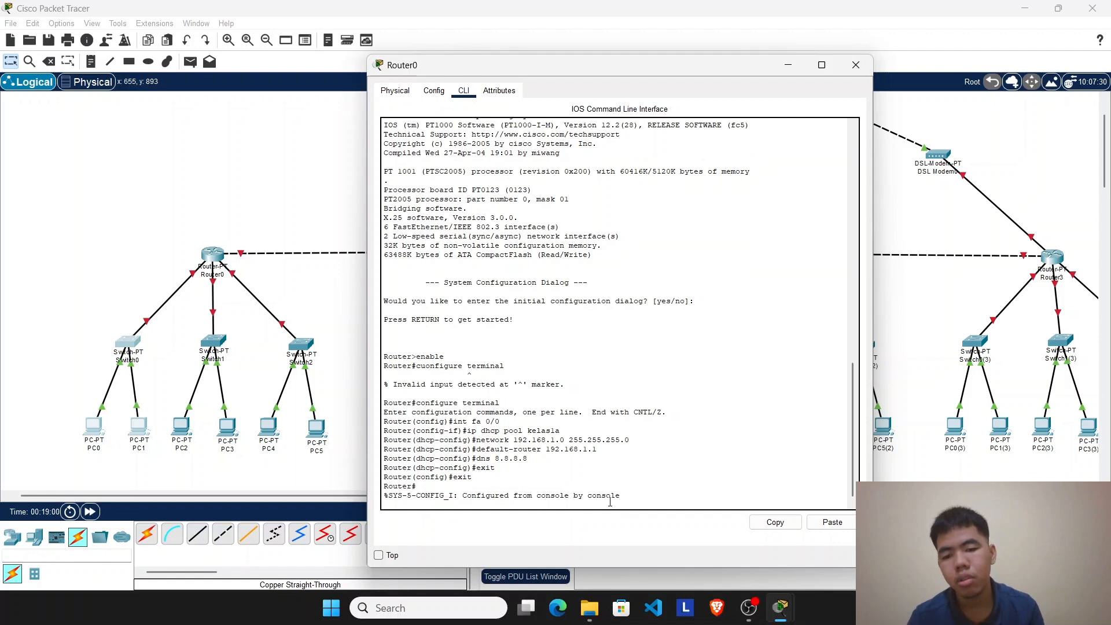
pyautogui.moveTo(610, 502); pyautogui.dragTo(391, 496)
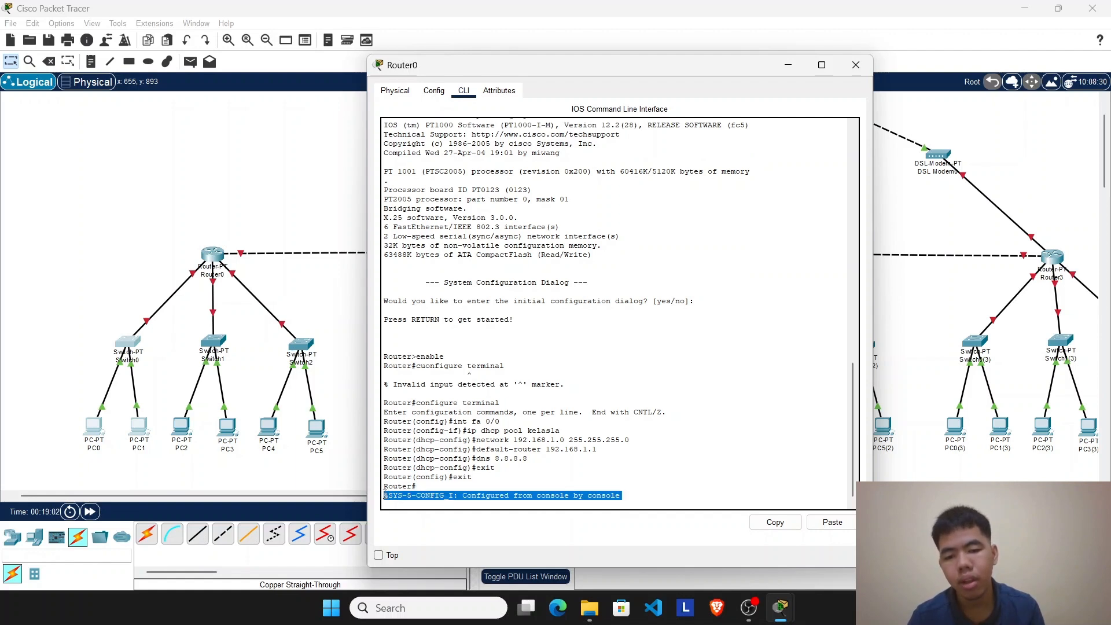
pyautogui.press('Return')
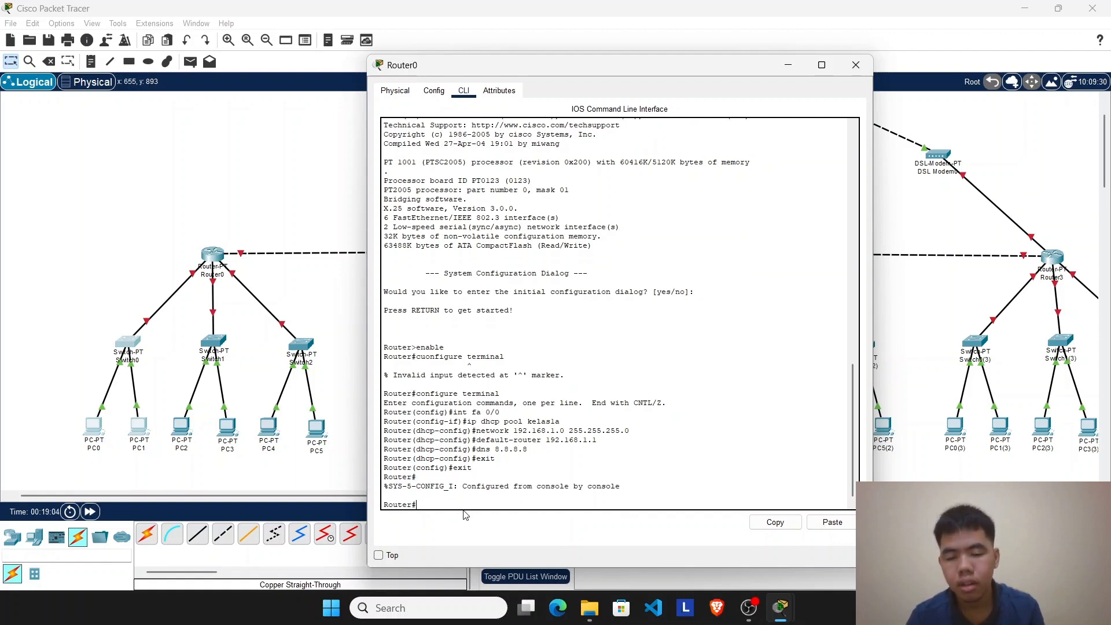
pyautogui.write('write')
pyautogui.press('Return')
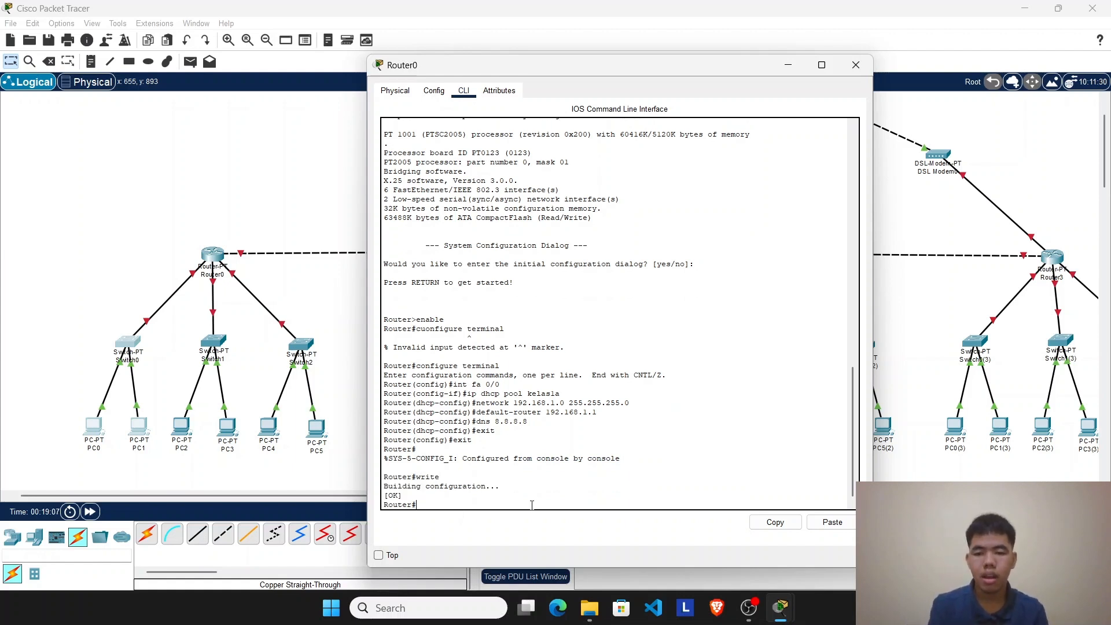
pyautogui.moveTo(531, 505); pyautogui.dragTo(371, 376)
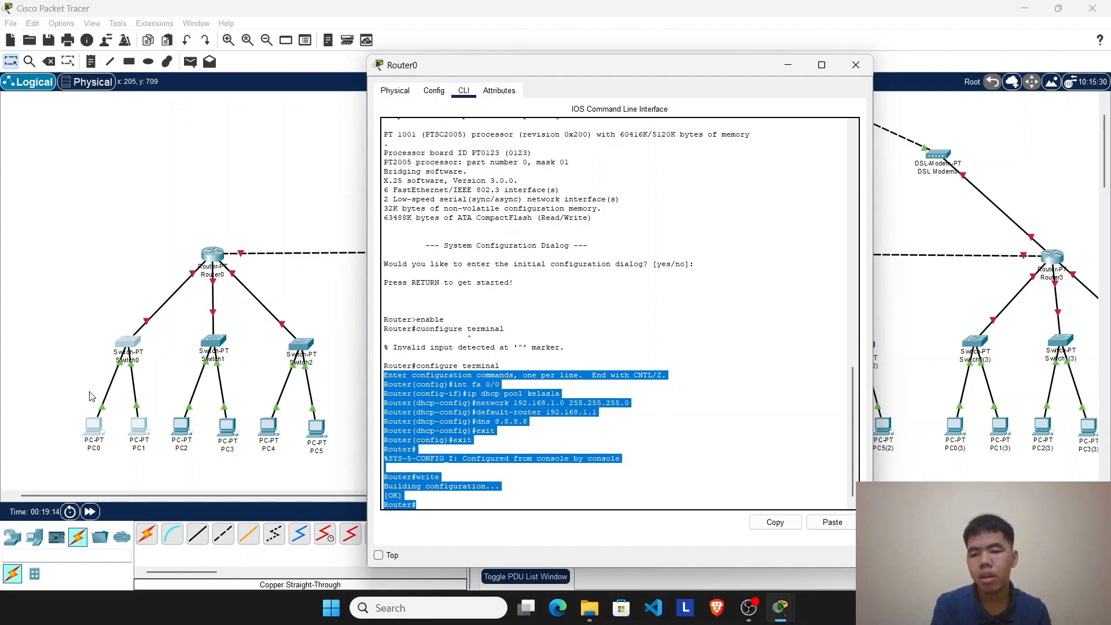
pyautogui.click(438, 92)
pyautogui.click(463, 91)
pyautogui.click(445, 90)
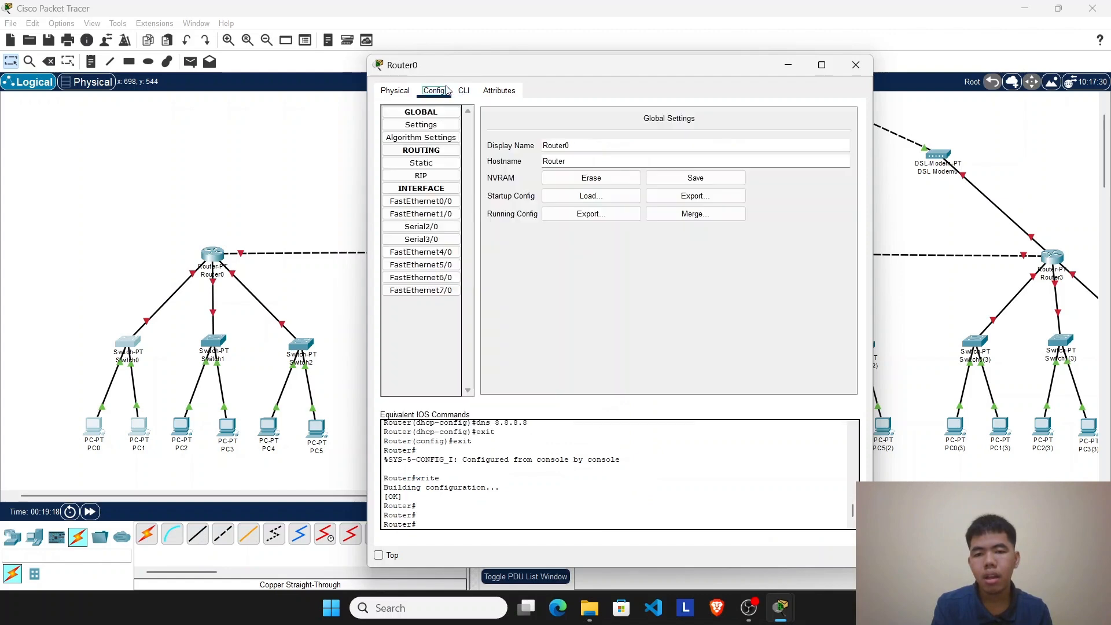
pyautogui.click(451, 91)
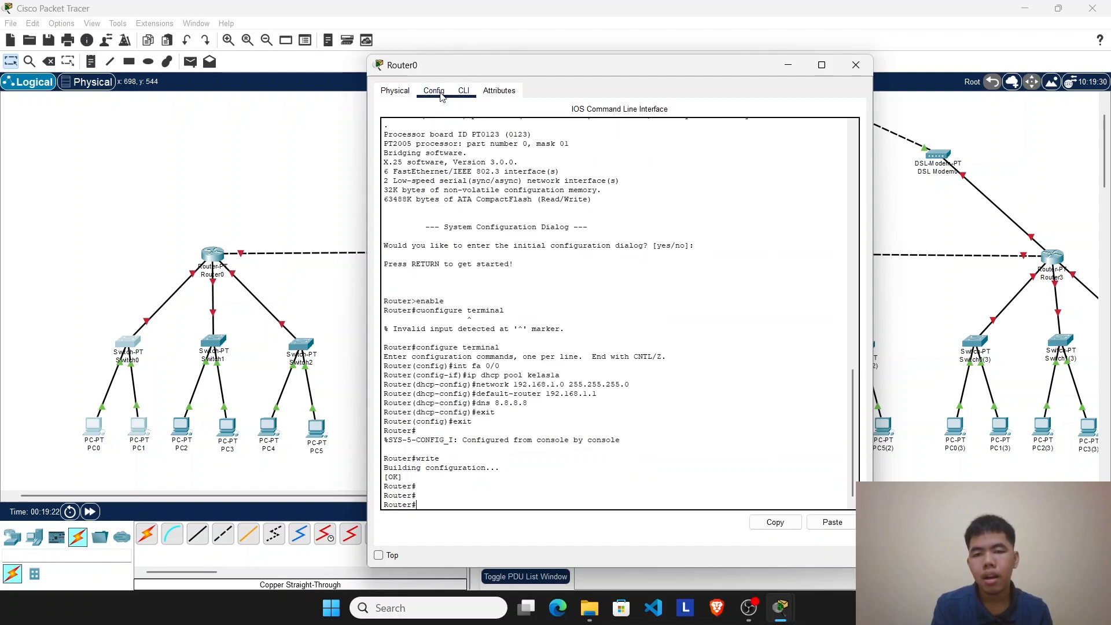
# Step: Assign IPv4 address 192.168.1.1 with mask 255.255.255.0 to Router0's FastEthernet0/0, turn the port on, and close the router window
pyautogui.click(440, 93)
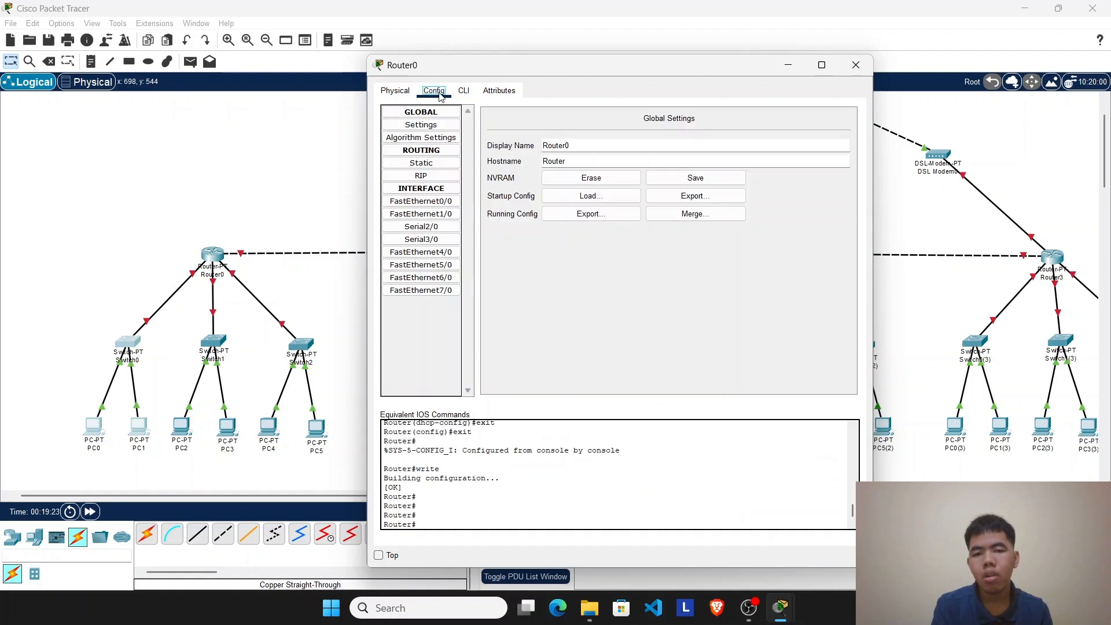
pyautogui.click(437, 203)
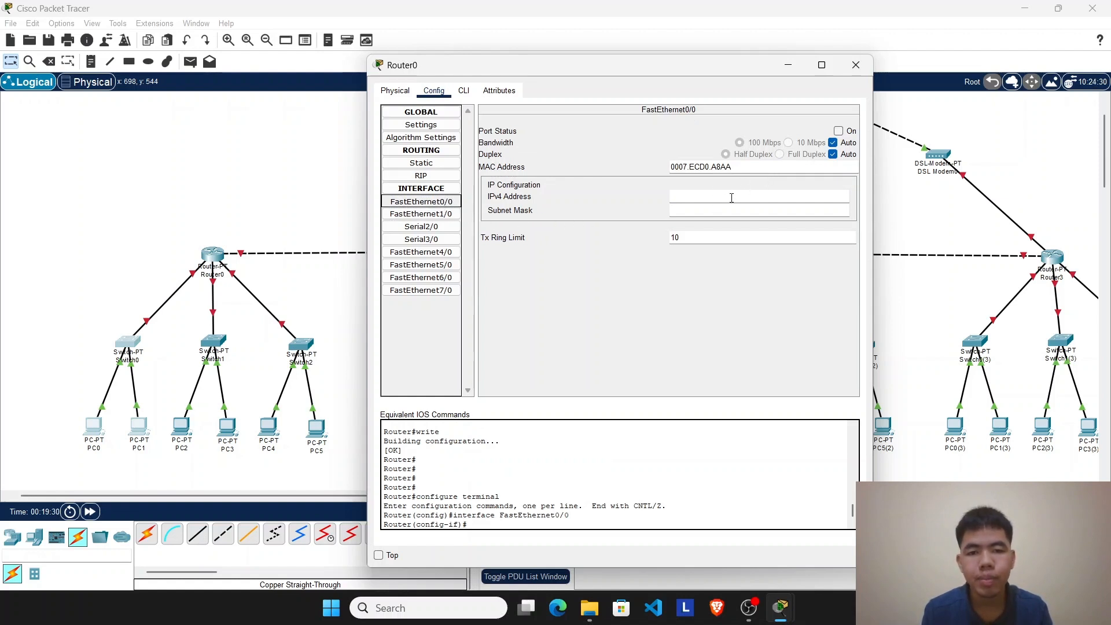
pyautogui.click(710, 195)
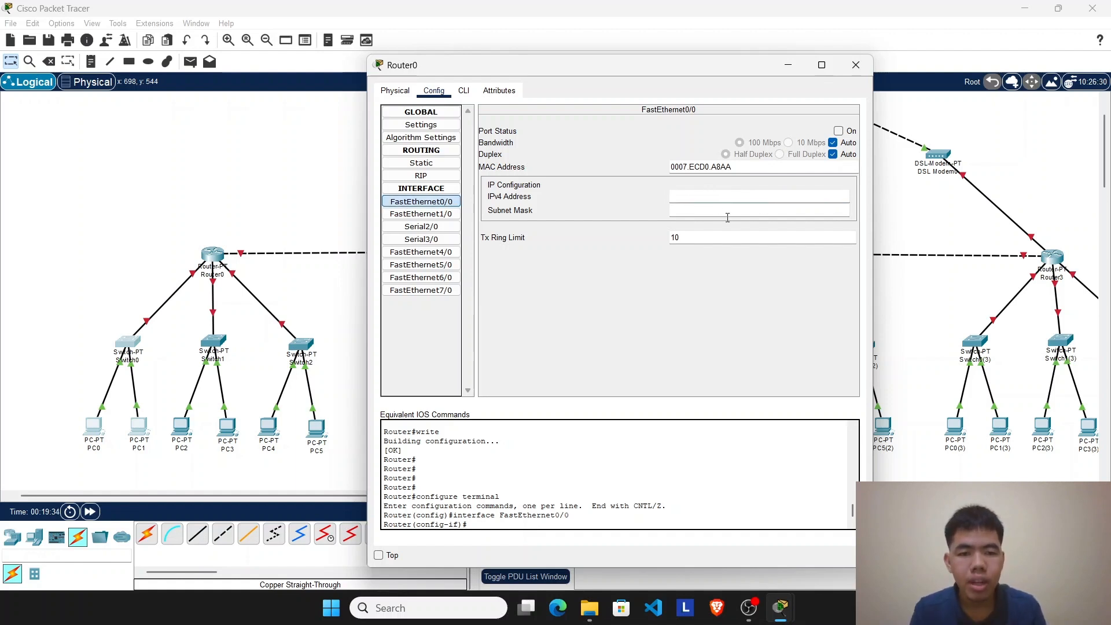
pyautogui.write('192')
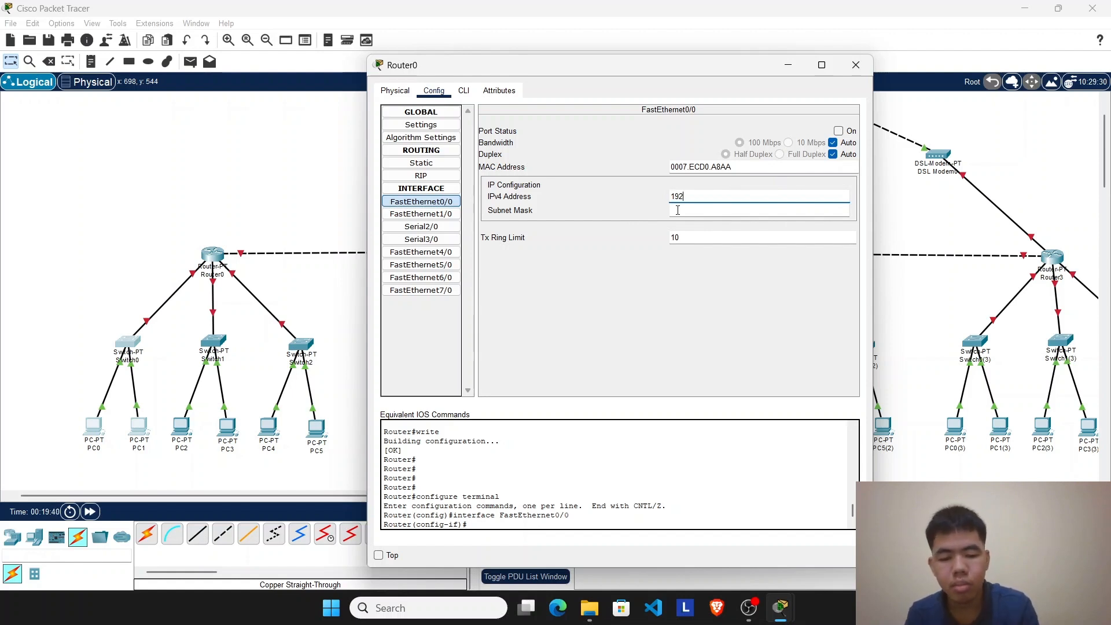
pyautogui.write('.168')
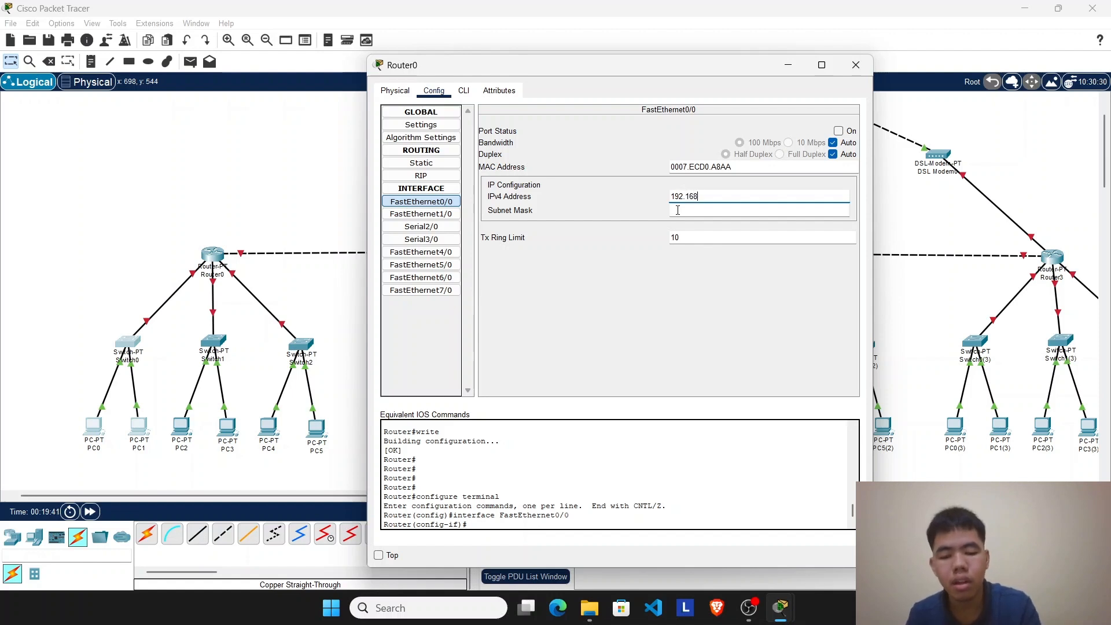
pyautogui.write('.1')
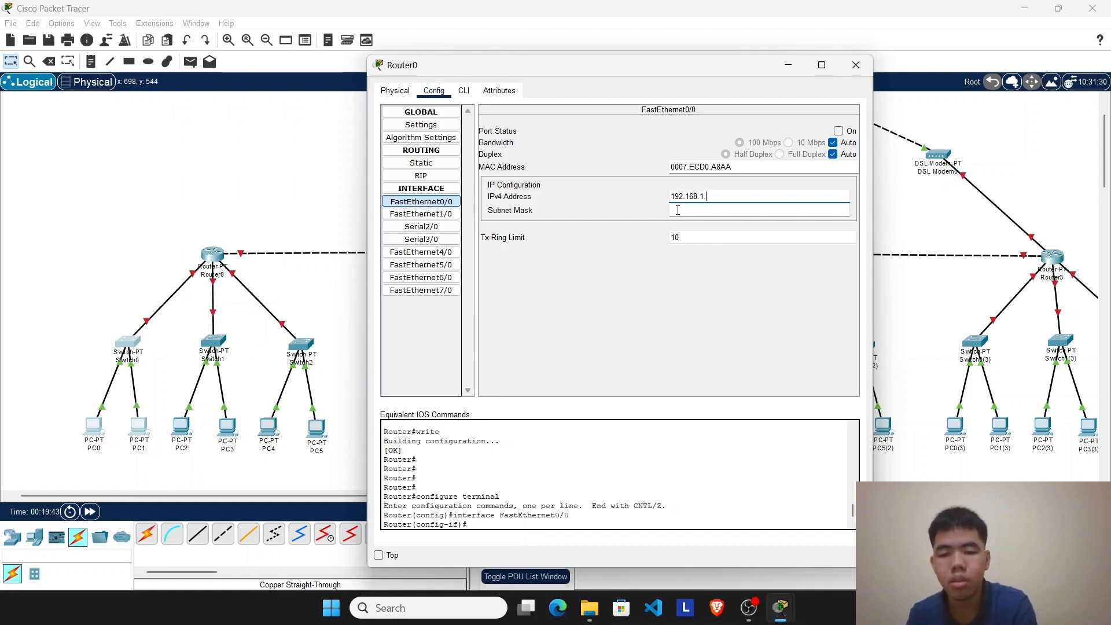
pyautogui.write('.1')
pyautogui.click(702, 210)
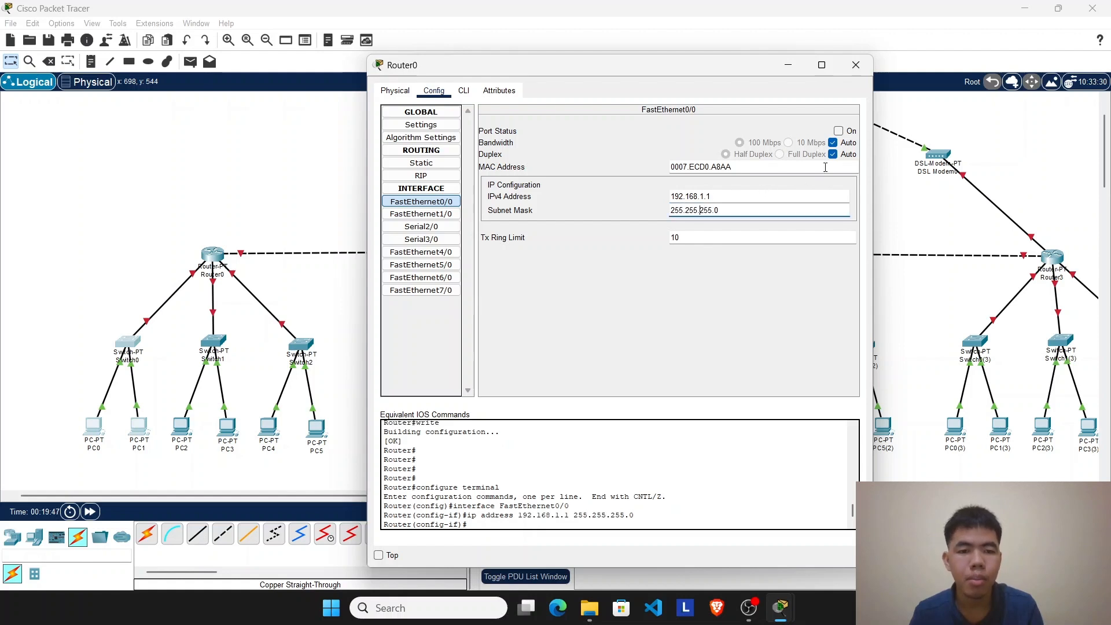
pyautogui.click(838, 132)
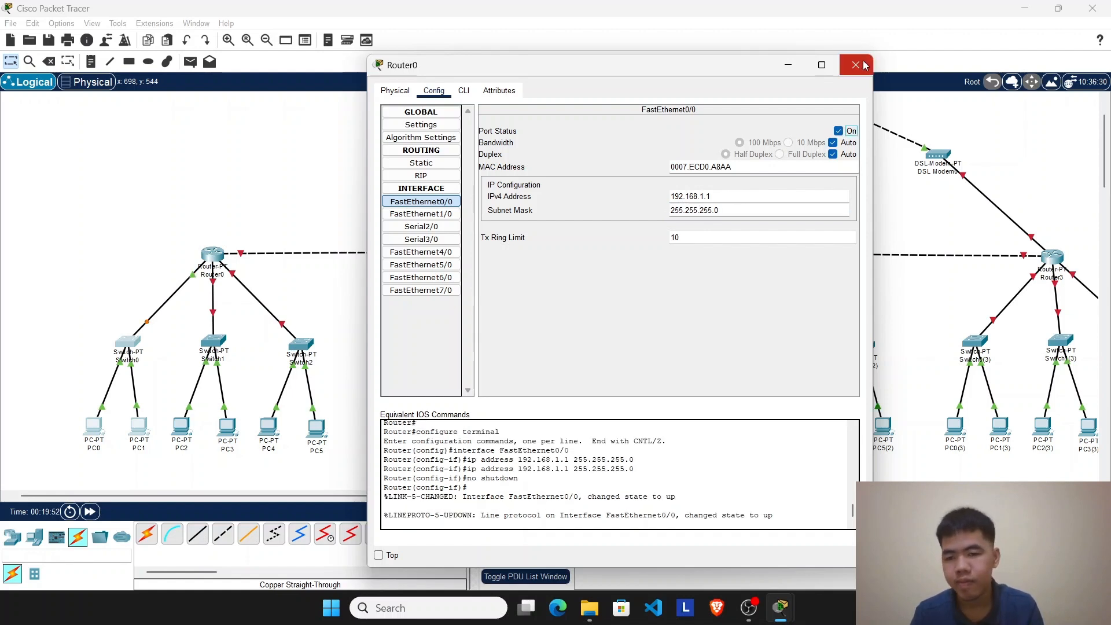
pyautogui.click(862, 66)
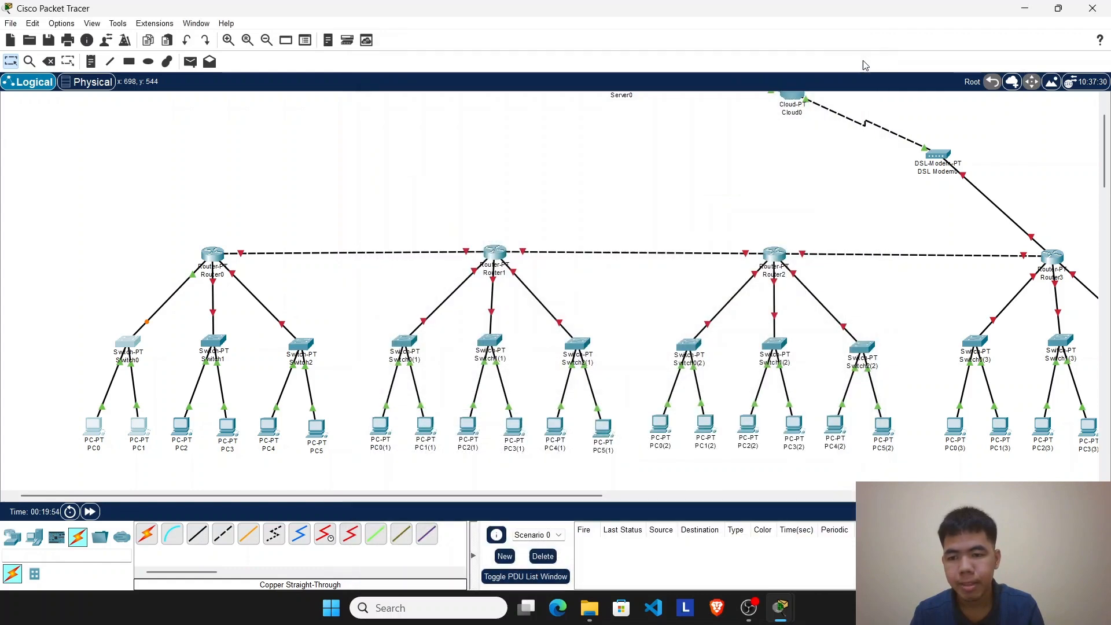
# Step: Fast-forward the simulation time twice to bring up the link between Router0 and Switch0
pyautogui.moveTo(23, 236); pyautogui.dragTo(151, 414)
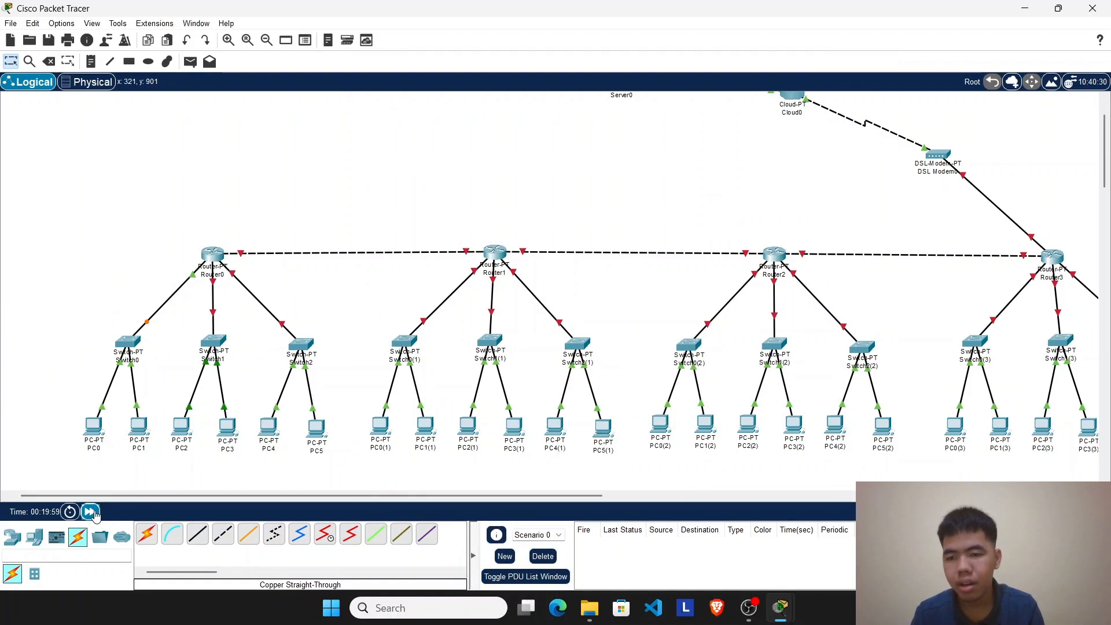
pyautogui.click(91, 512)
pyautogui.click(91, 512)
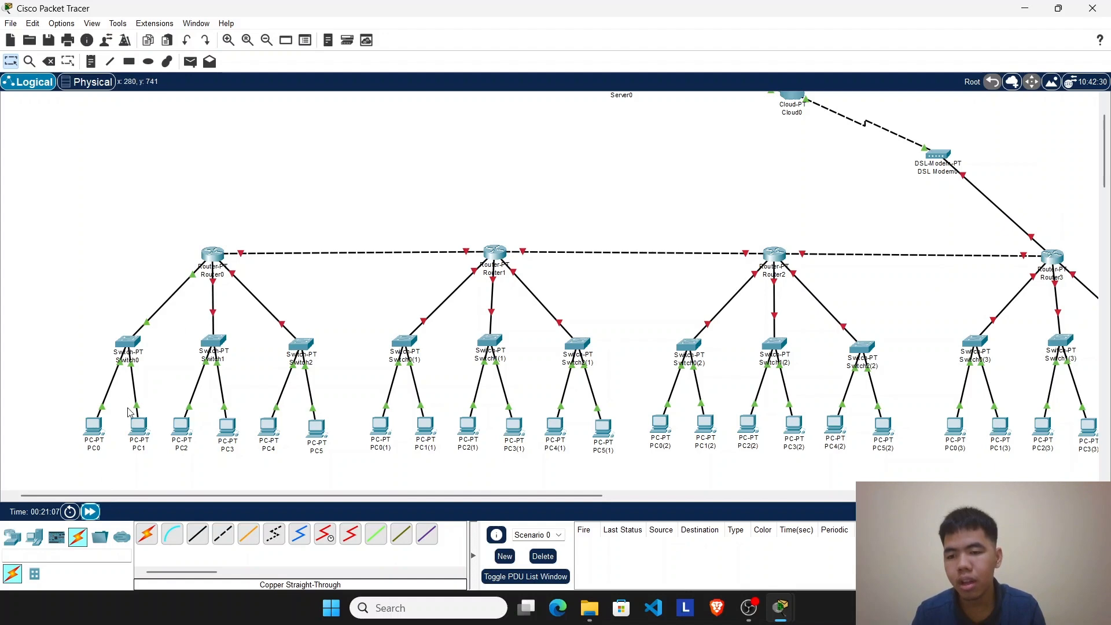
# Step: Switch PC0's IPv4 configuration from Static to DHCP to request an address from Router0
pyautogui.click(96, 432)
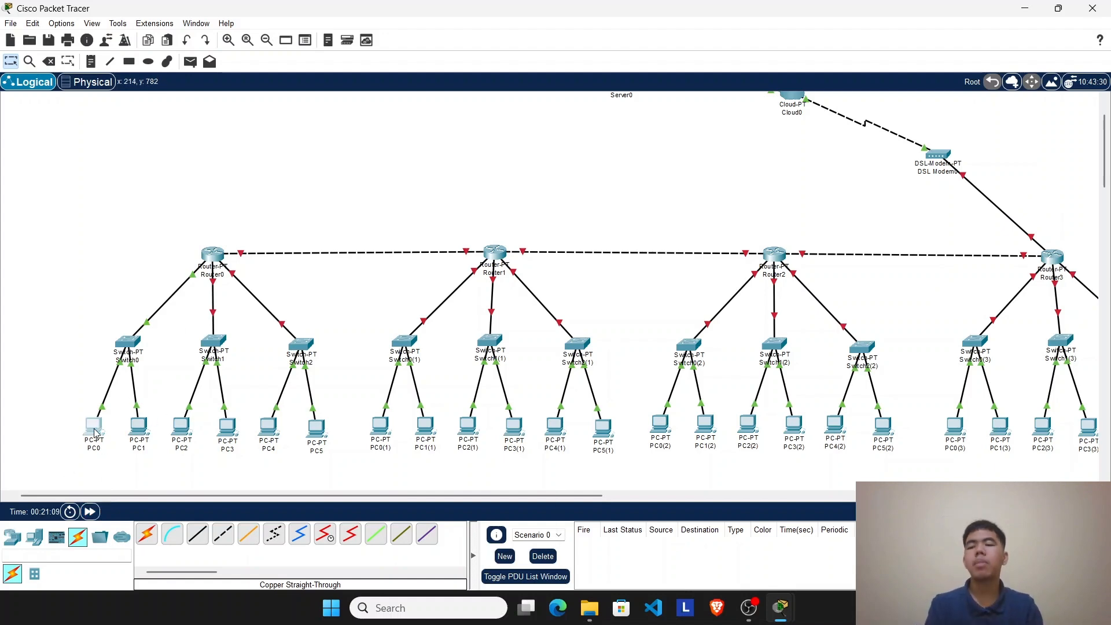
pyautogui.click(461, 113)
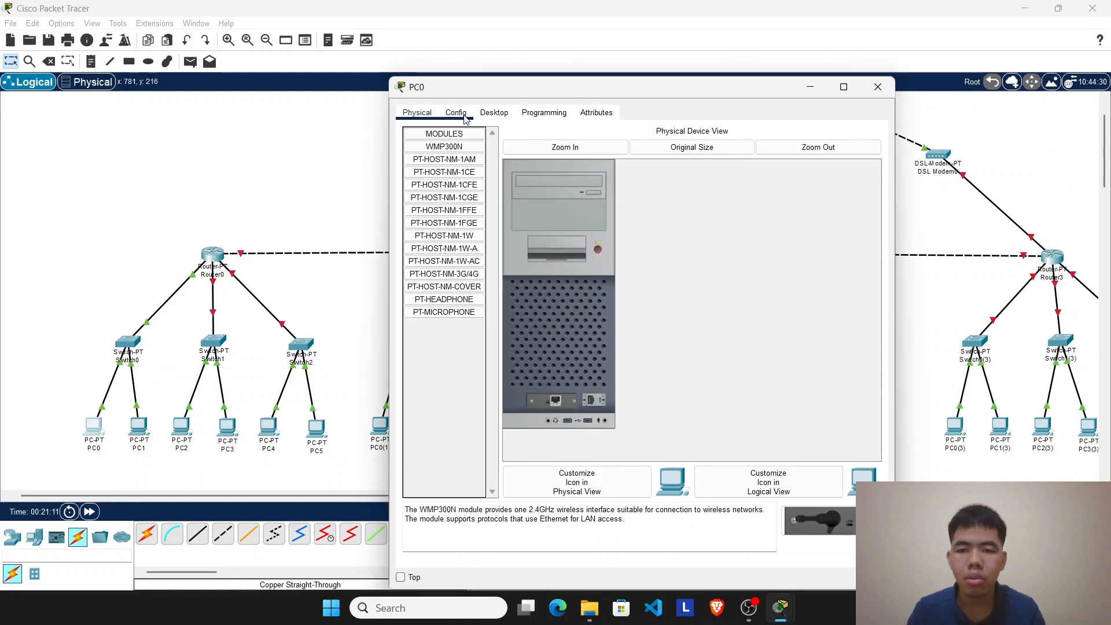
pyautogui.click(495, 112)
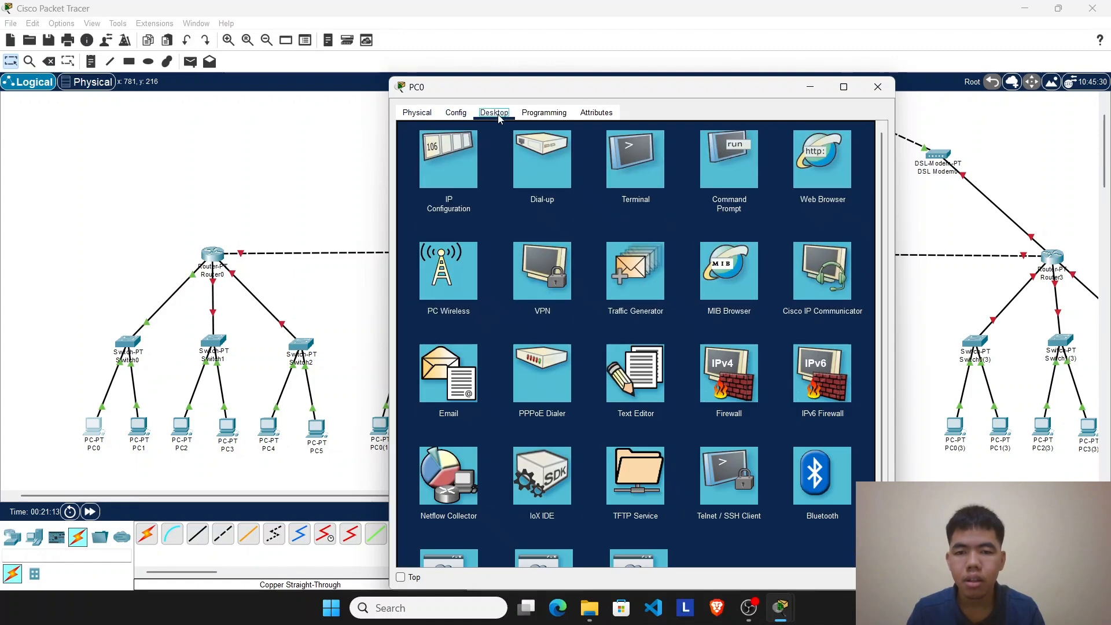
pyautogui.click(470, 165)
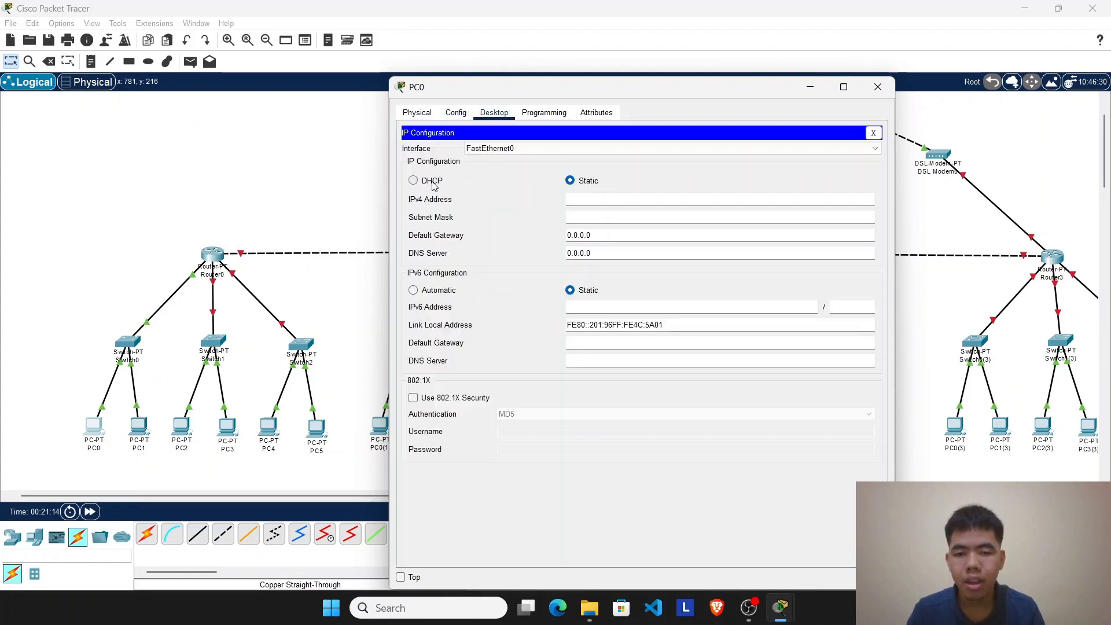
pyautogui.click(435, 184)
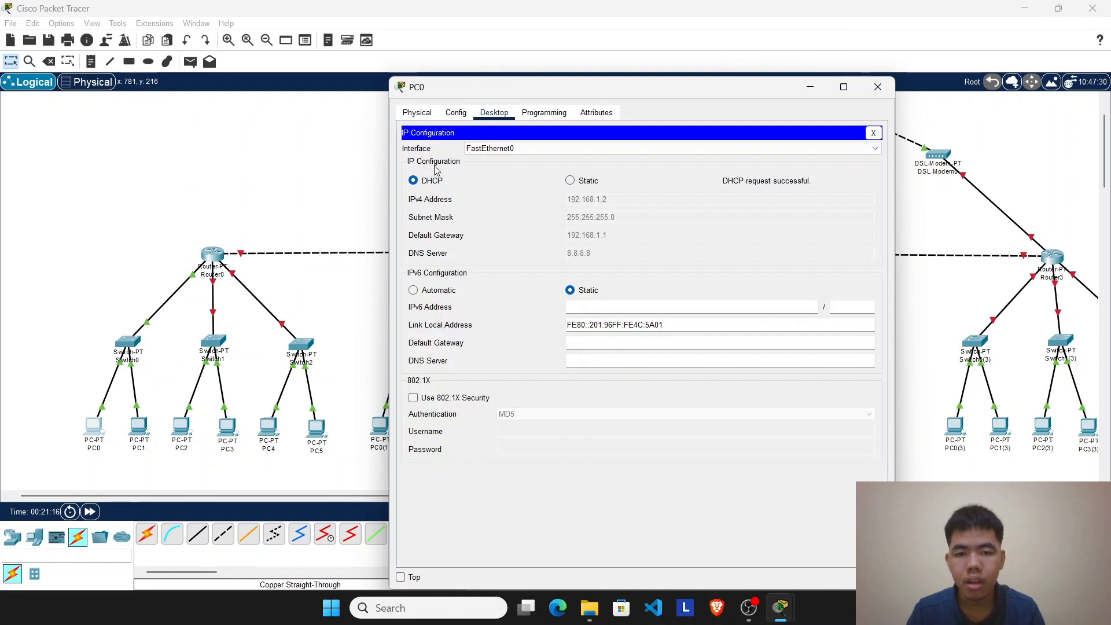
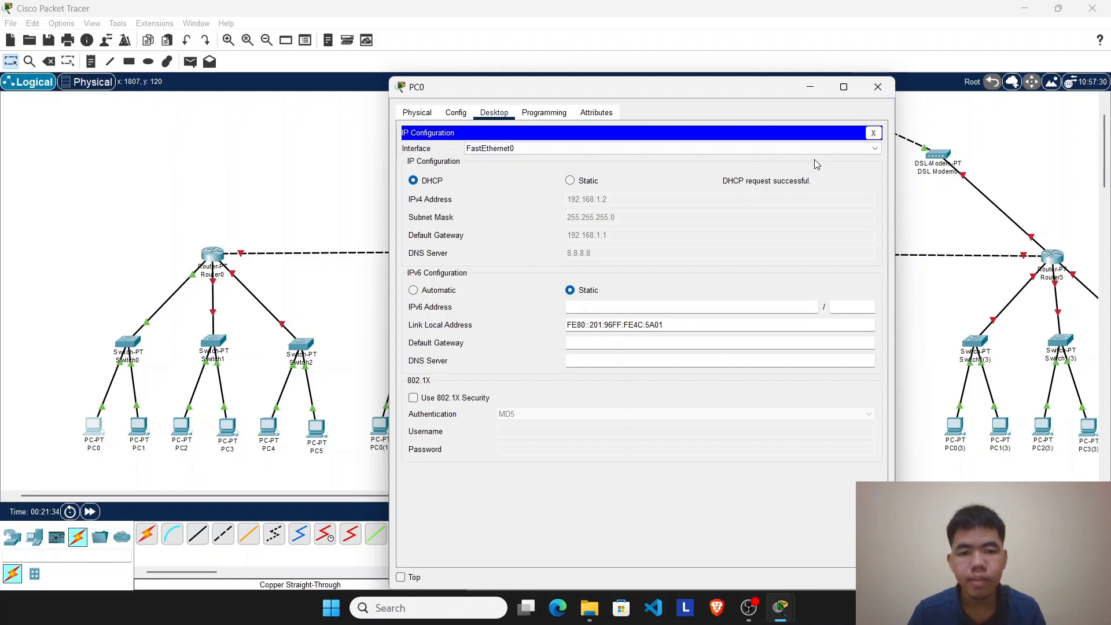
# Step: Switch PC1's IPv4 configuration to DHCP, close its window, and fast-forward the simulation time
pyautogui.click(877, 88)
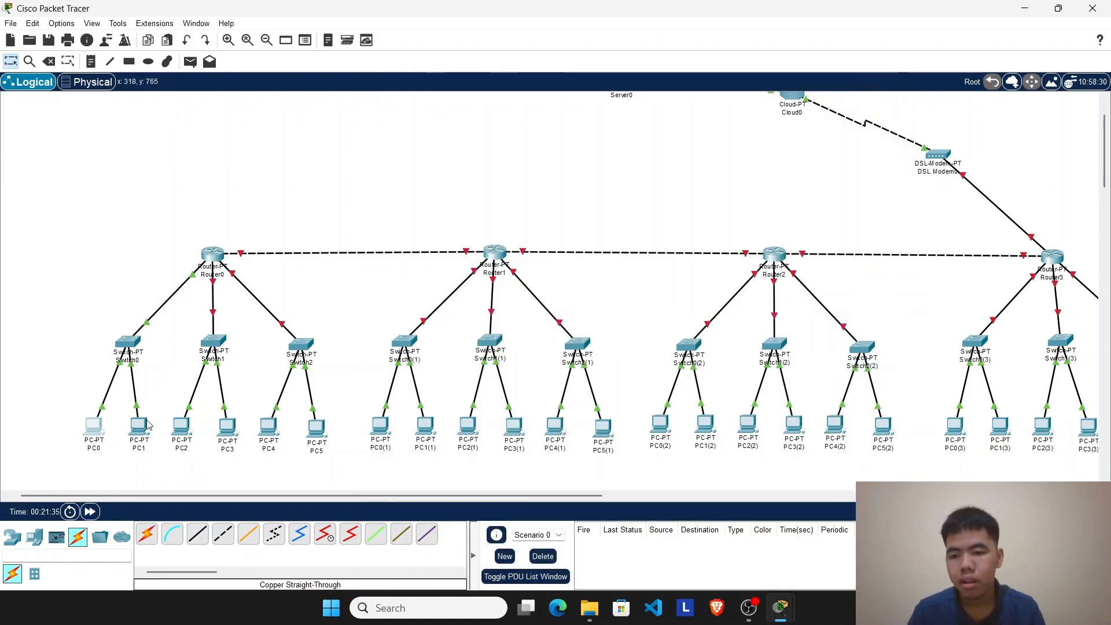
pyautogui.click(143, 429)
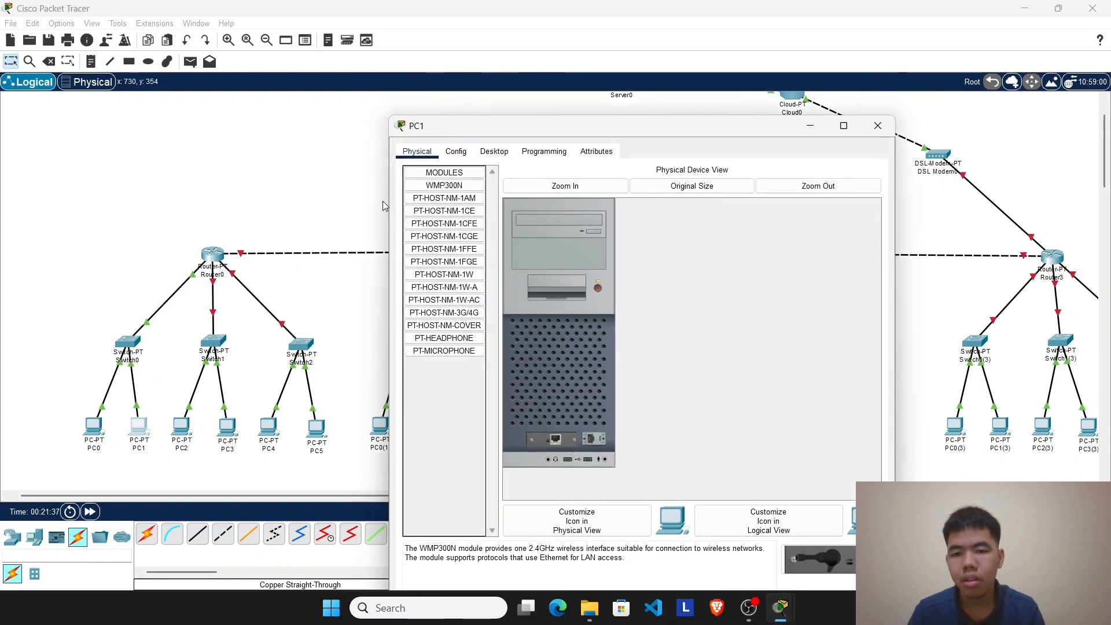
pyautogui.click(483, 152)
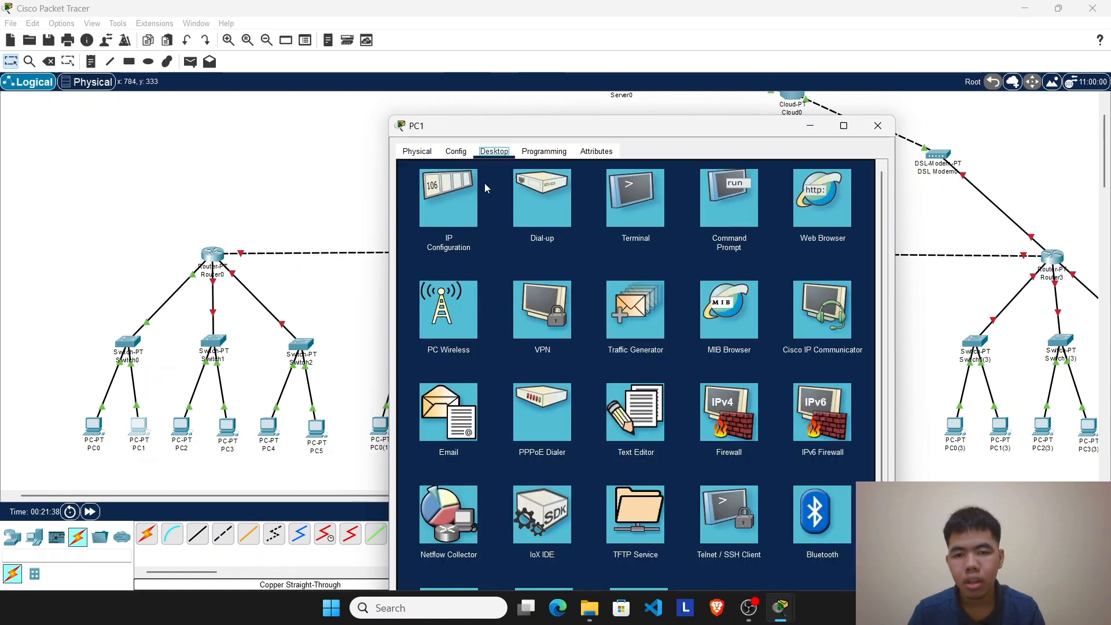
pyautogui.click(446, 219)
pyautogui.click(441, 221)
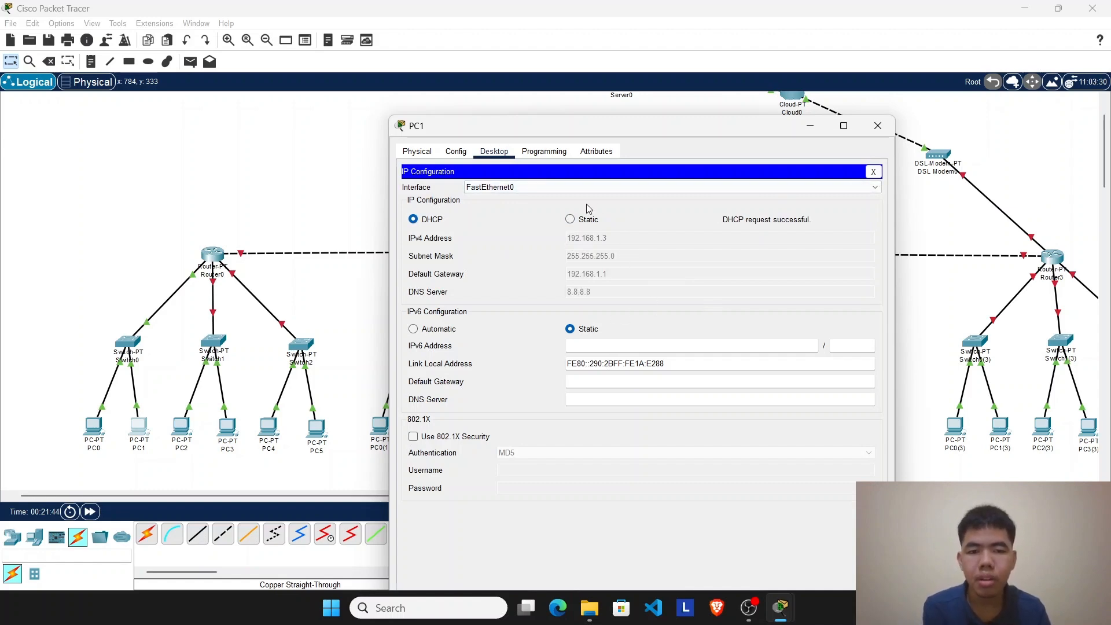
pyautogui.click(877, 126)
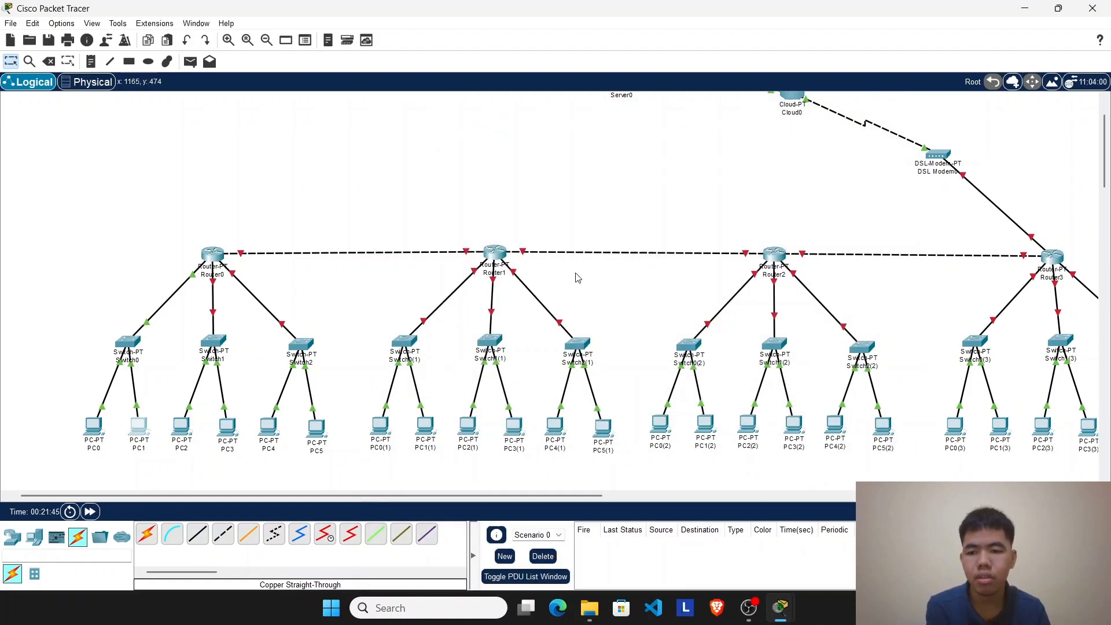
pyautogui.click(93, 512)
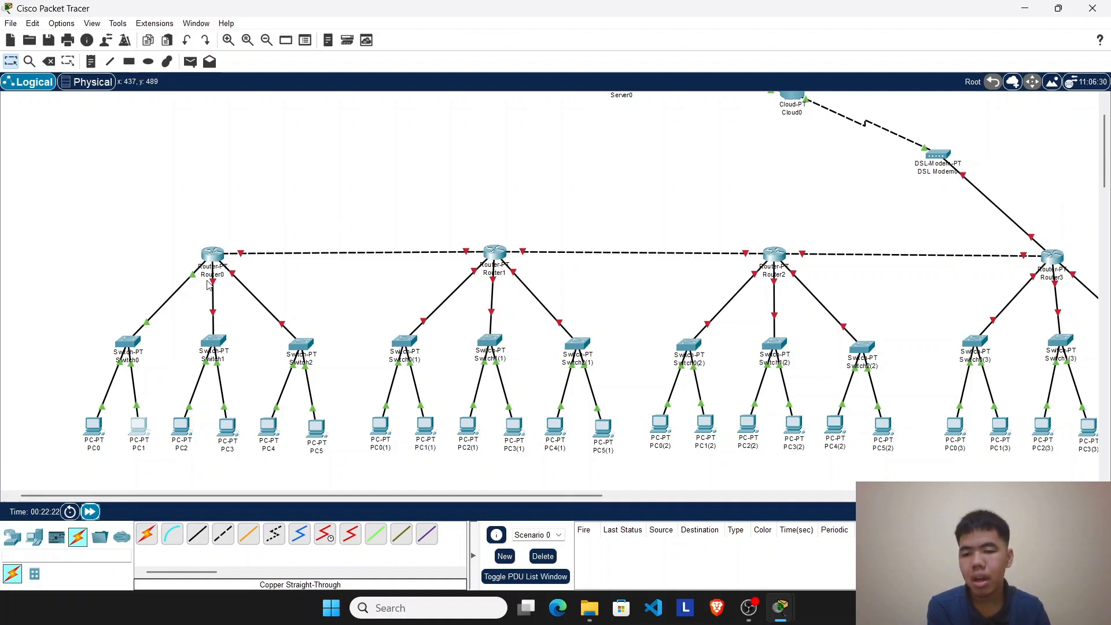
# Step: Open Router0's command line and exit the interface and global configuration modes
pyautogui.moveTo(191, 309); pyautogui.dragTo(238, 443)
pyautogui.click(213, 253)
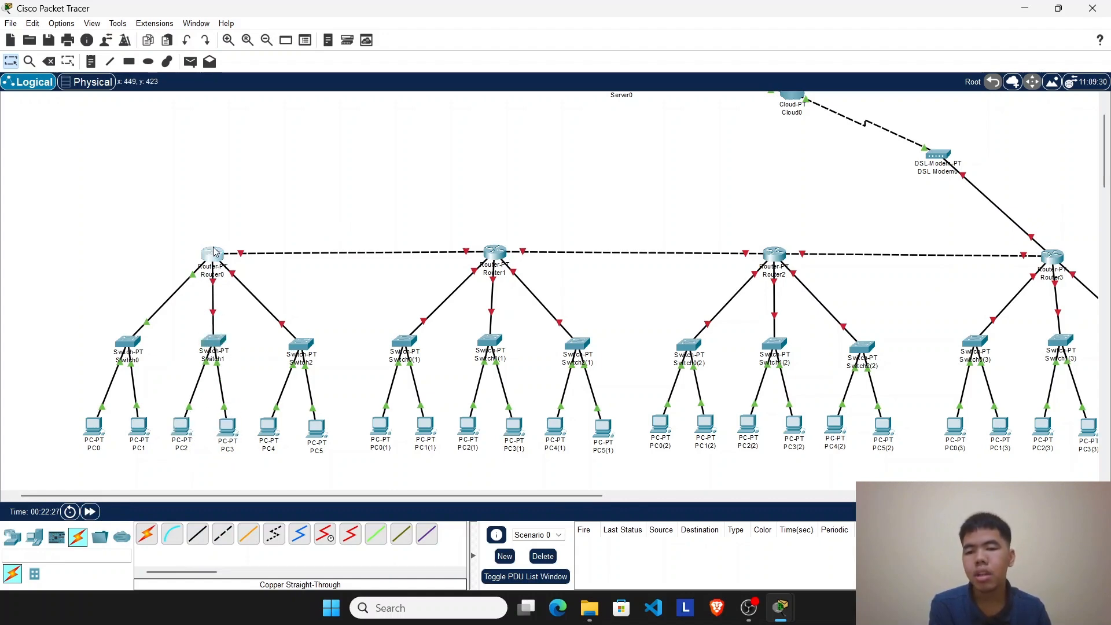
pyautogui.click(485, 112)
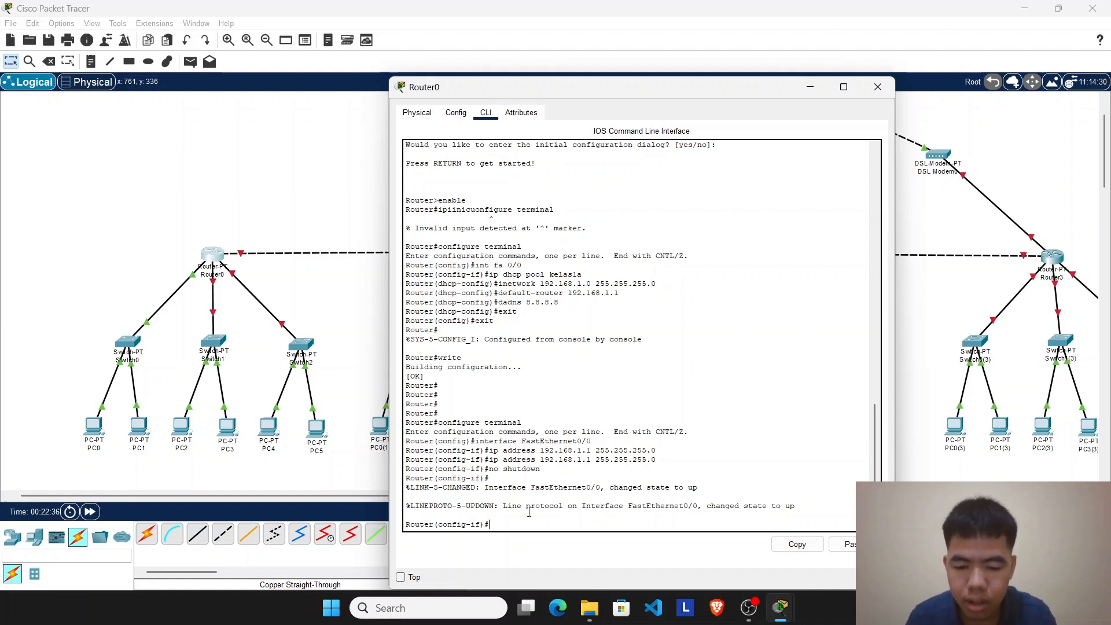
pyautogui.press('Return')
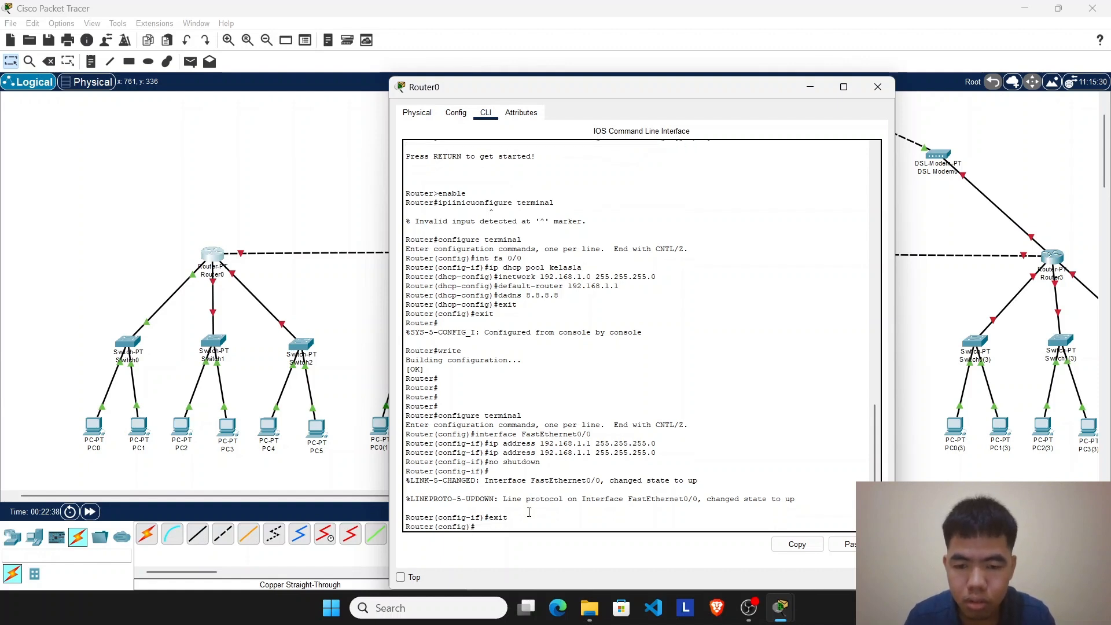
pyautogui.write('exi')
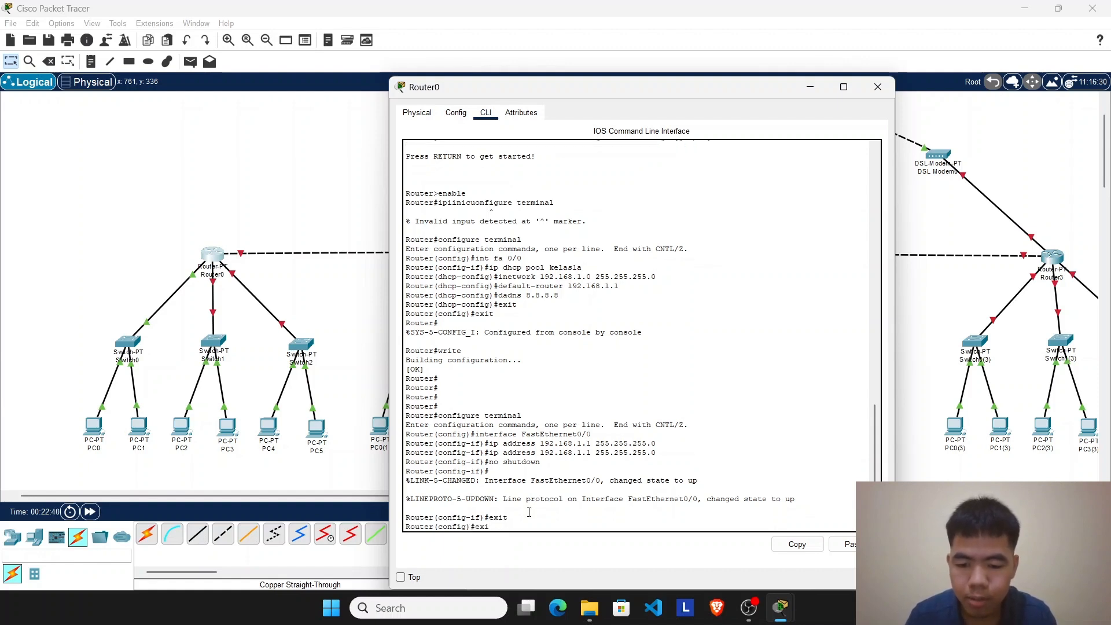
pyautogui.write('t')
pyautogui.press('Return')
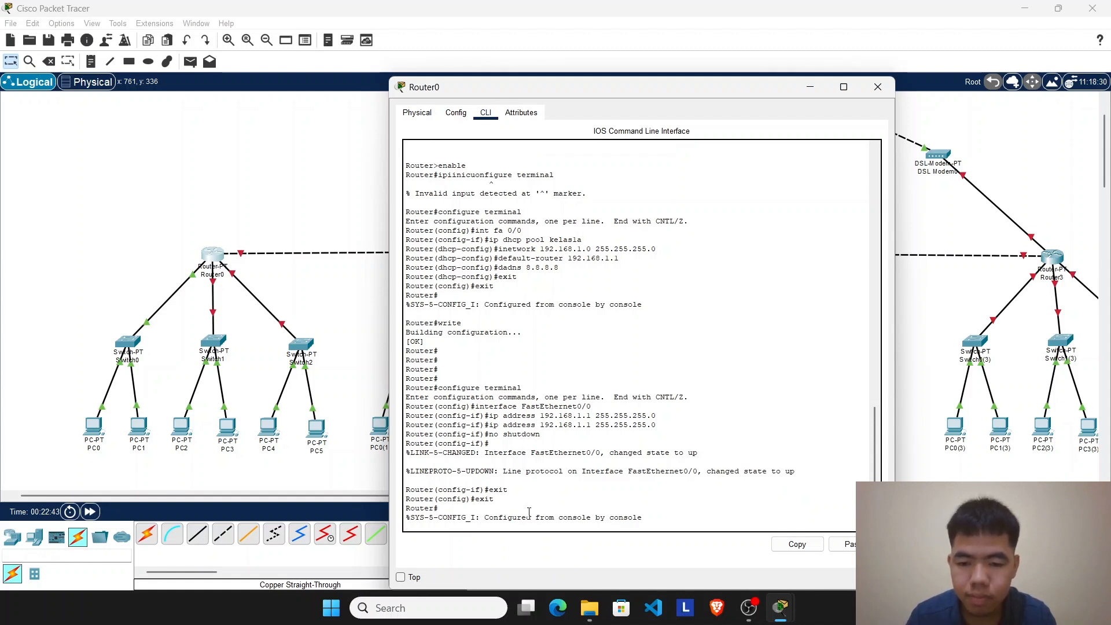
pyautogui.press('Return')
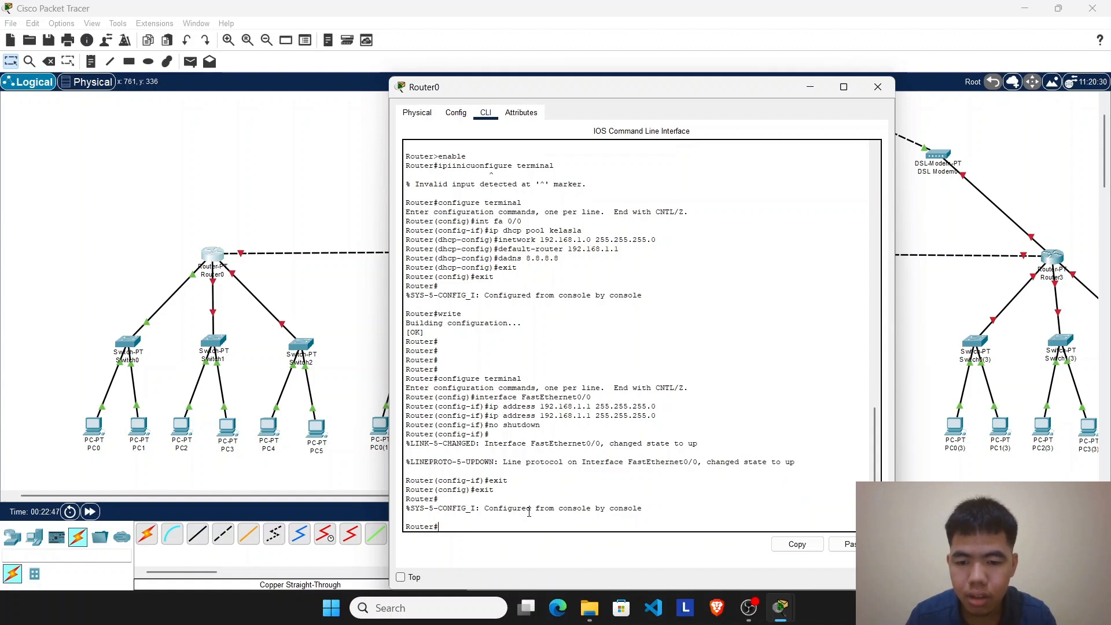
# Step: Run enable and configure terminal on Router0 to re-enter global configuration mode
pyautogui.write('enable')
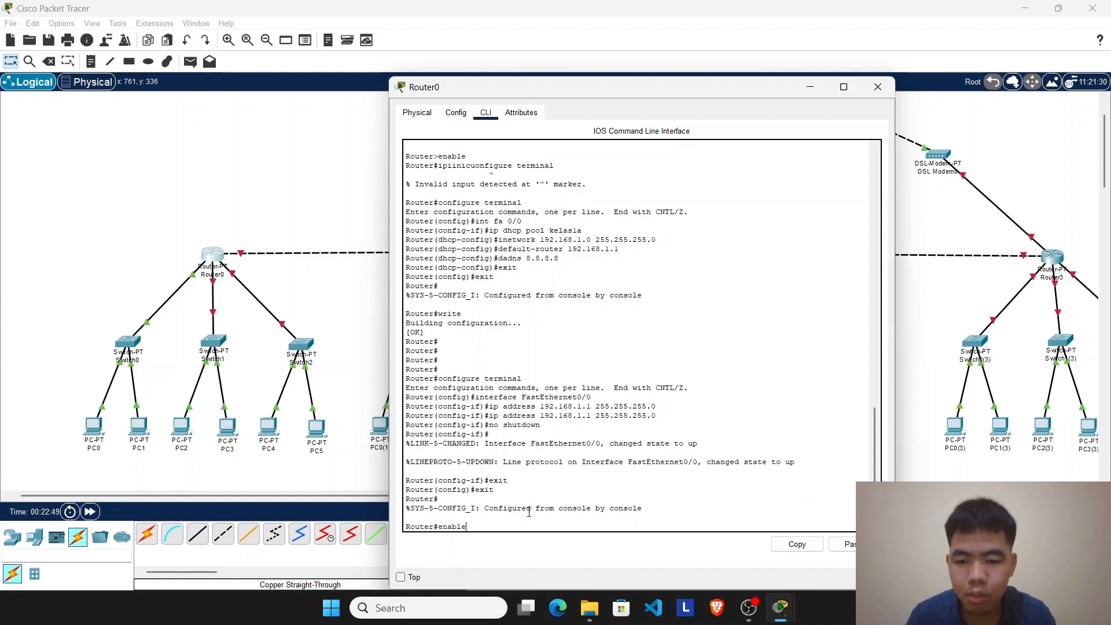
pyautogui.press('Return')
pyautogui.write('co')
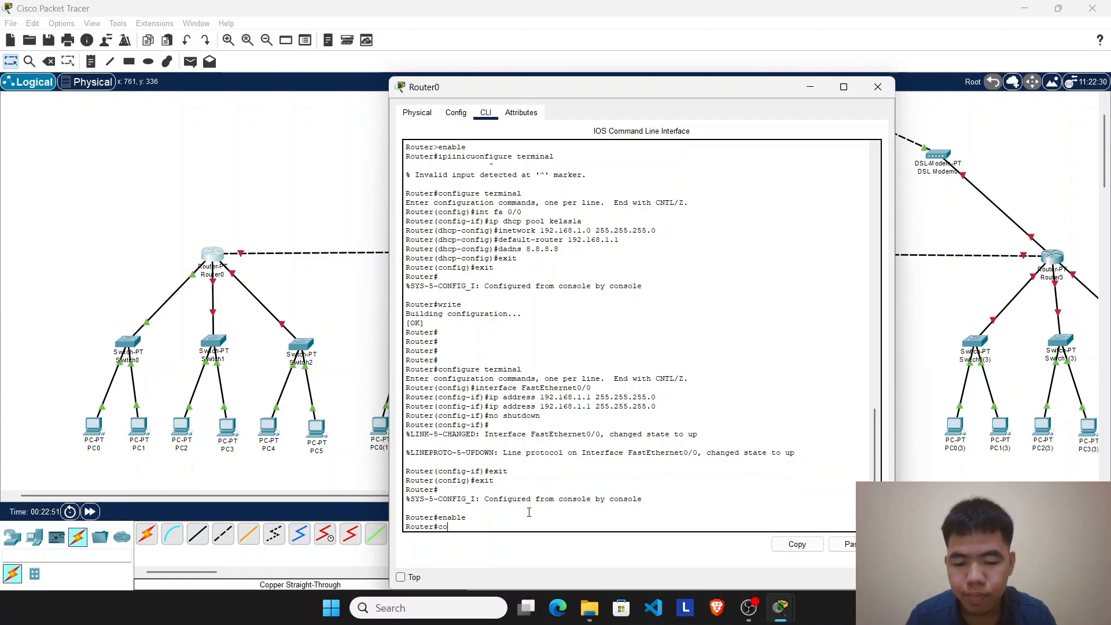
pyautogui.write('nfigure')
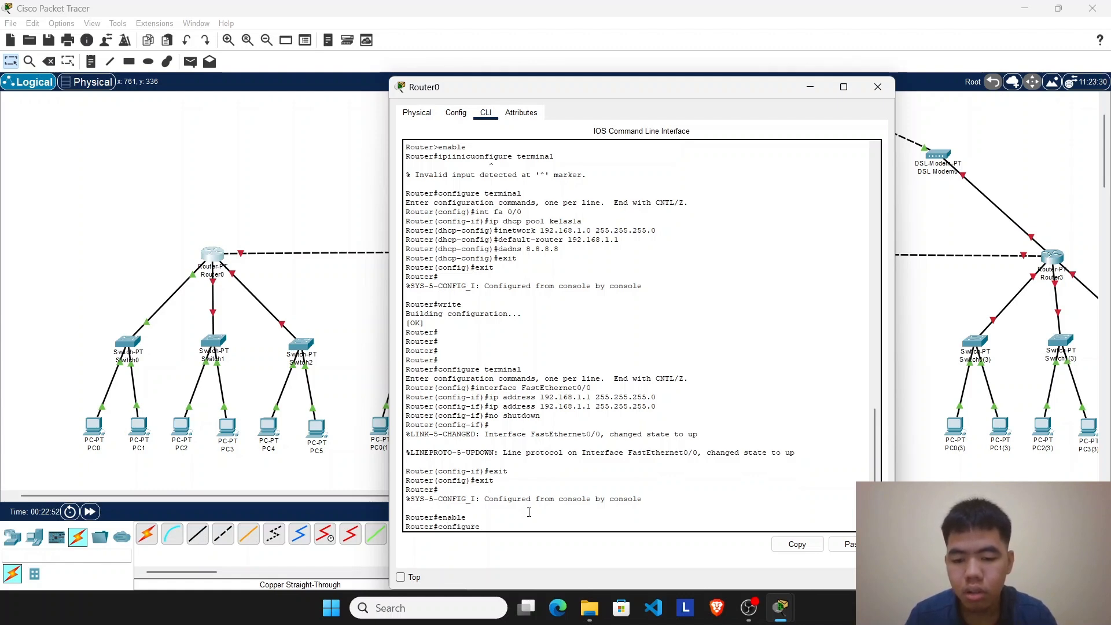
pyautogui.write(' terminal')
pyautogui.press('Return')
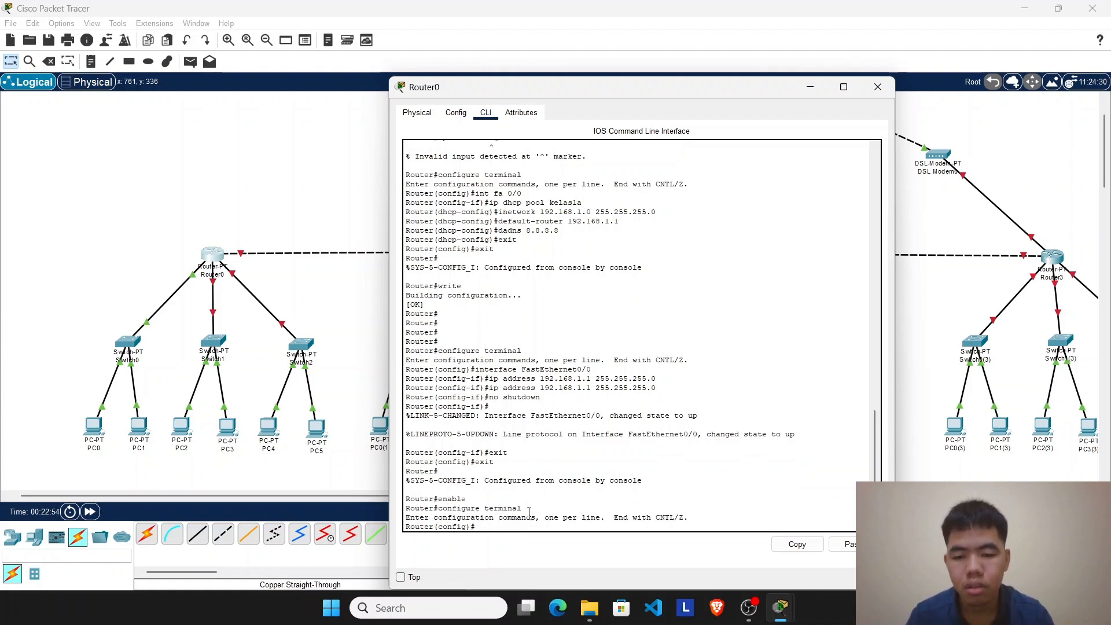
# Step: Check which Router0 port links to Switch1 and write the command int fa 1/0 at Router0's configuration prompt
pyautogui.write('i')
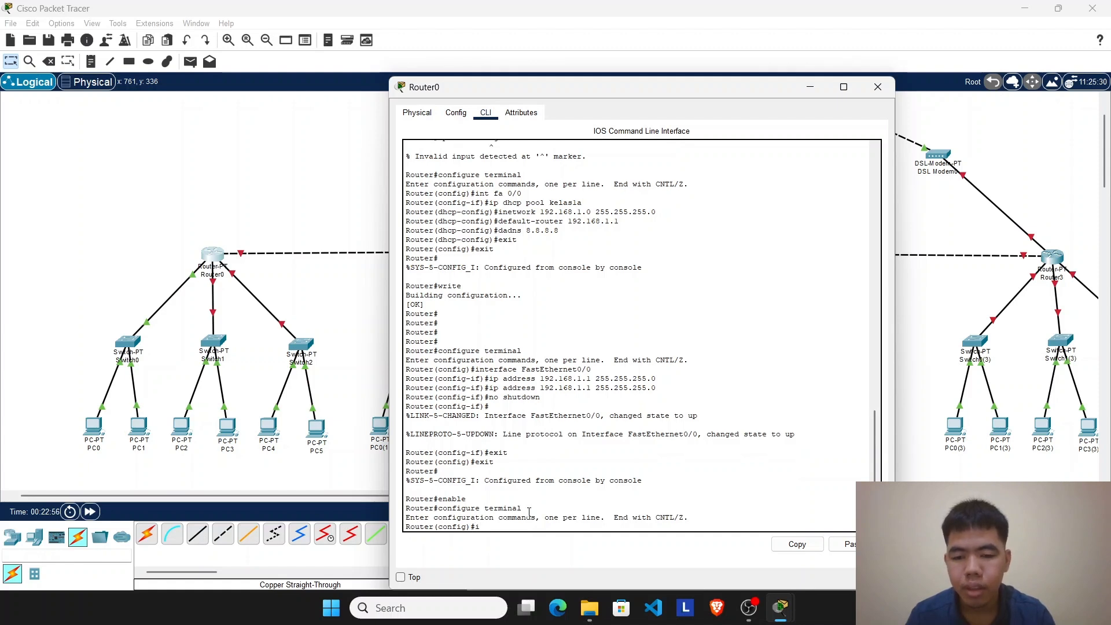
pyautogui.write('nt')
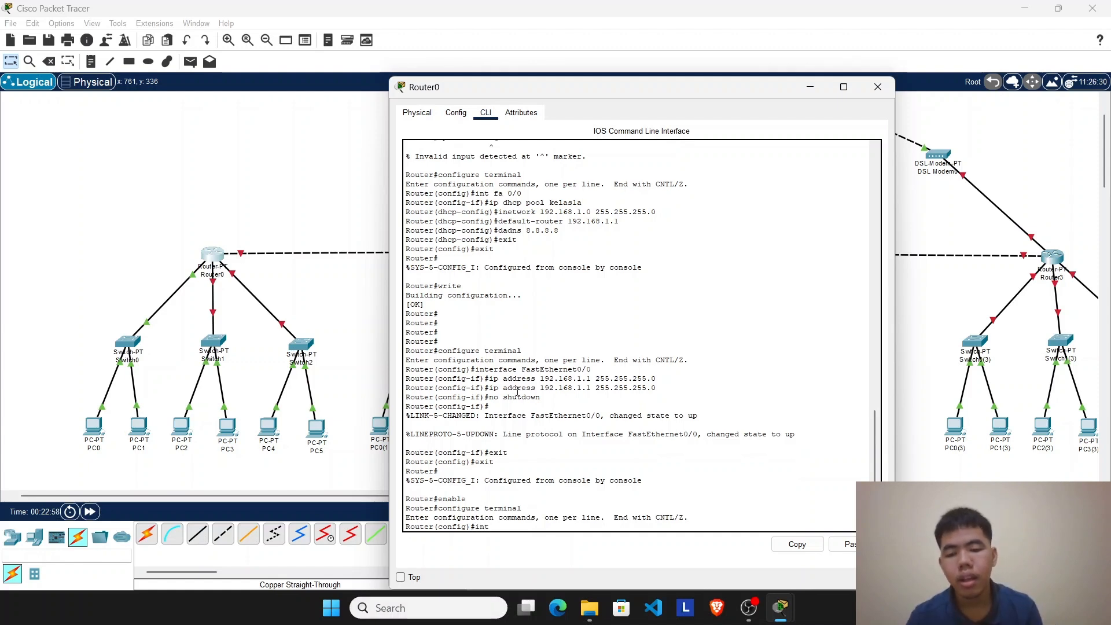
pyautogui.moveTo(517, 91); pyautogui.dragTo(524, 68)
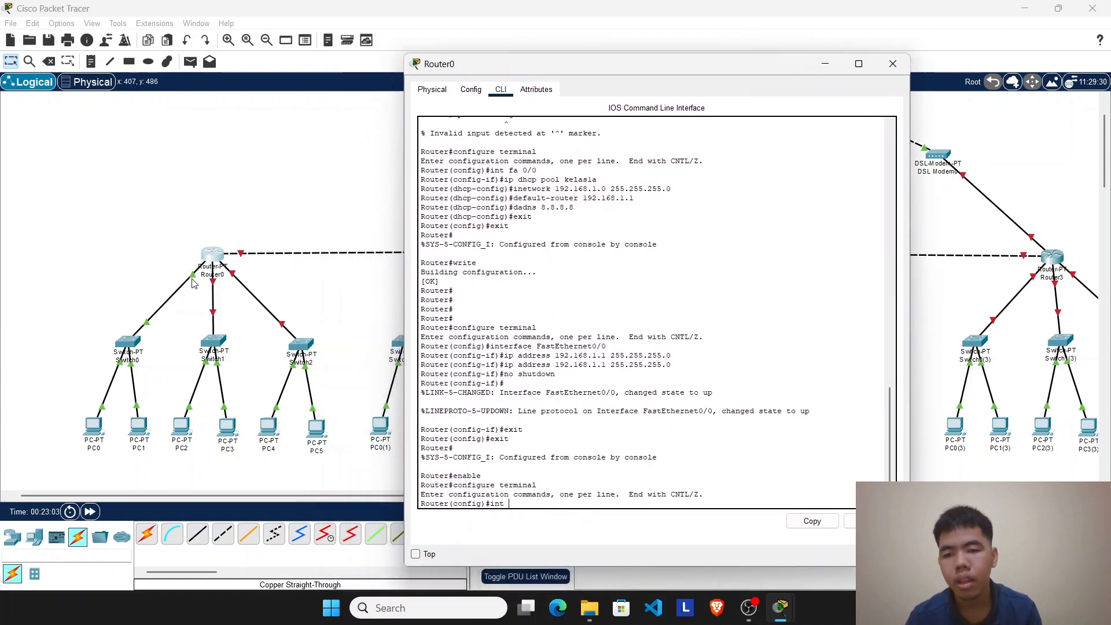
pyautogui.click(825, 64)
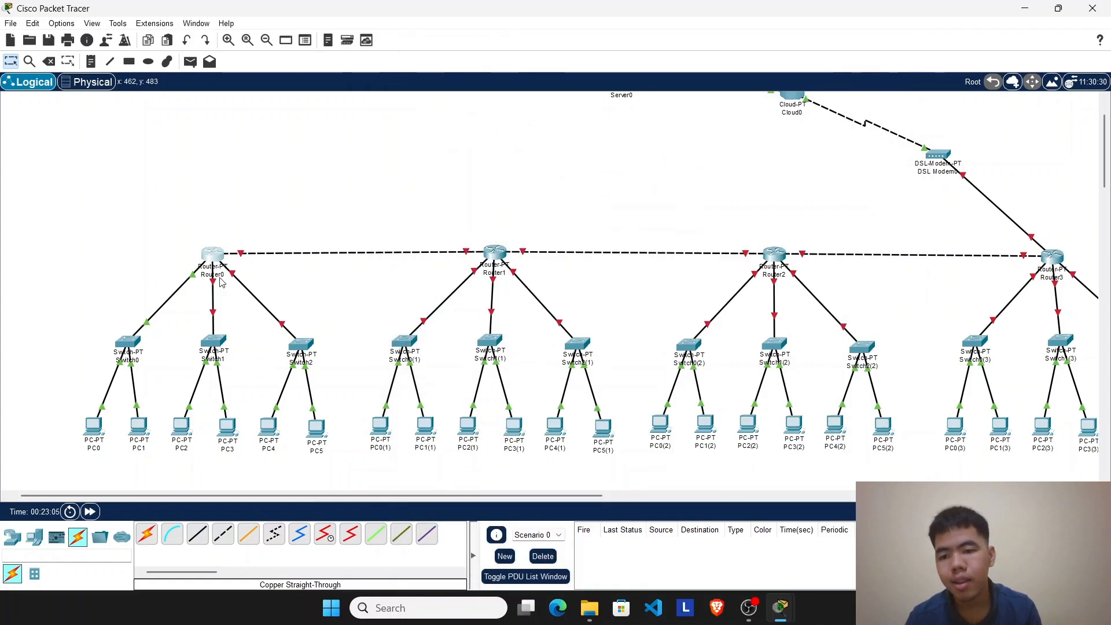
pyautogui.moveTo(216, 289)
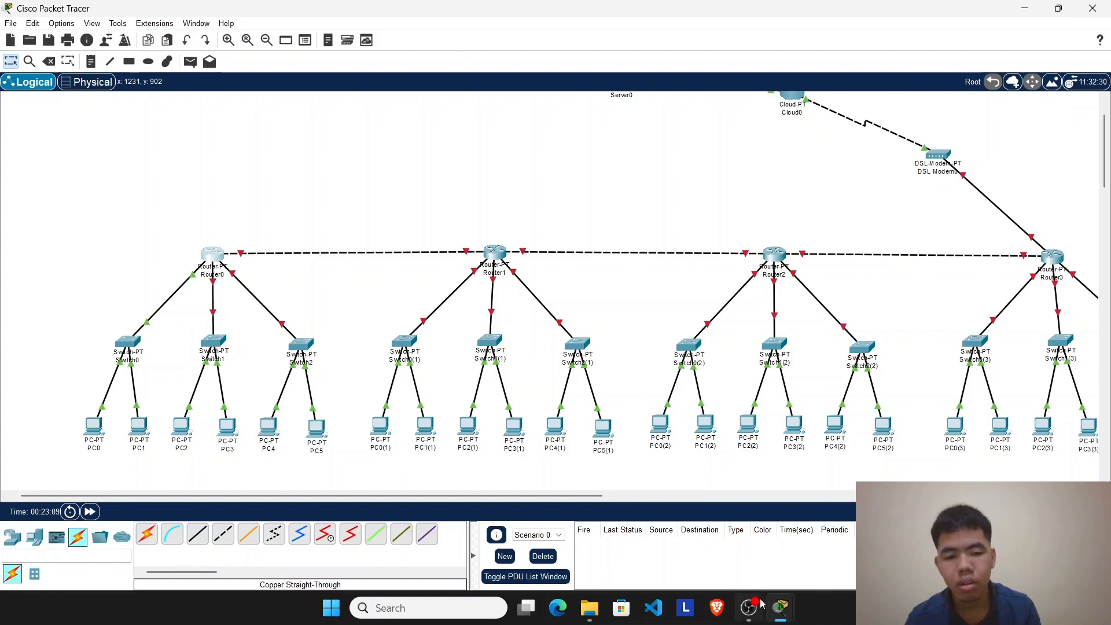
pyautogui.moveTo(780, 607)
pyautogui.click(827, 538)
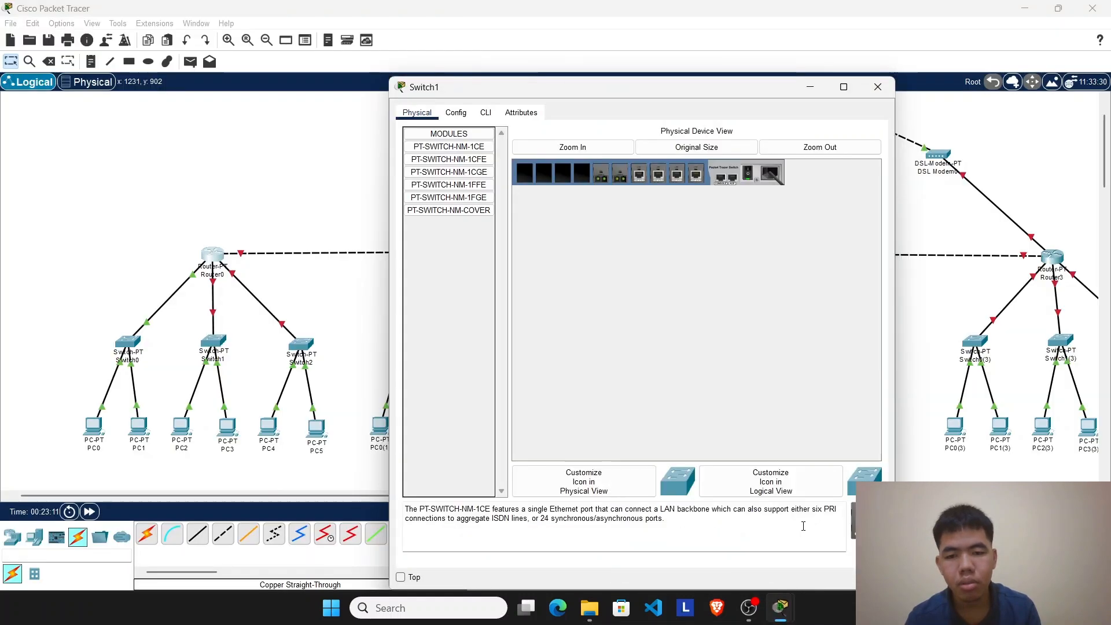
pyautogui.click(809, 87)
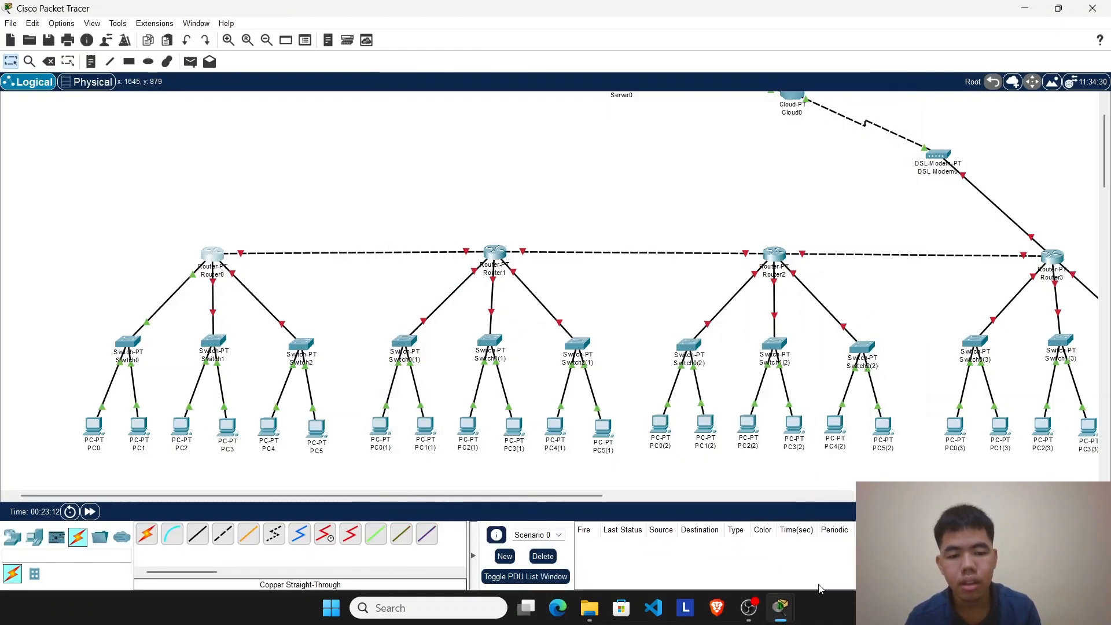
pyautogui.moveTo(780, 607)
pyautogui.click(899, 492)
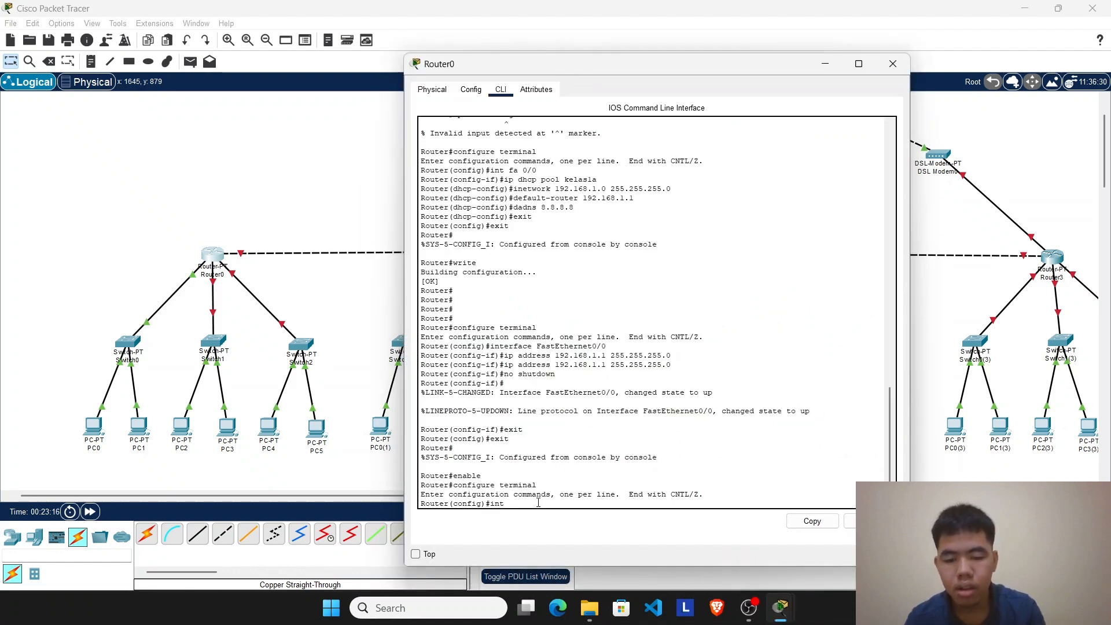
pyautogui.write('fa')
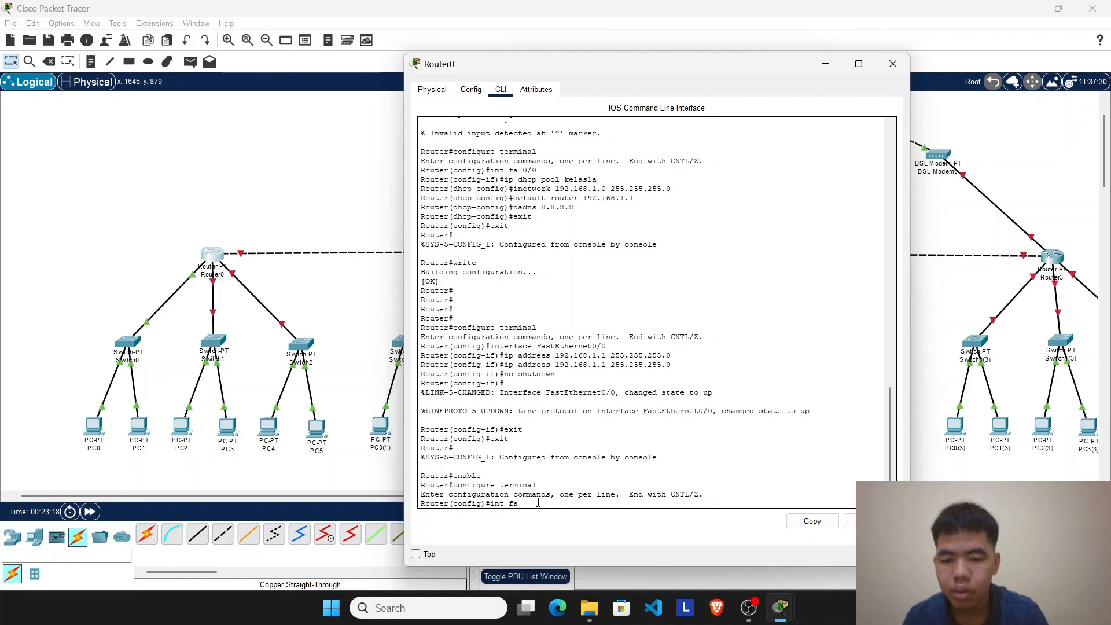
pyautogui.write(' 1/0')
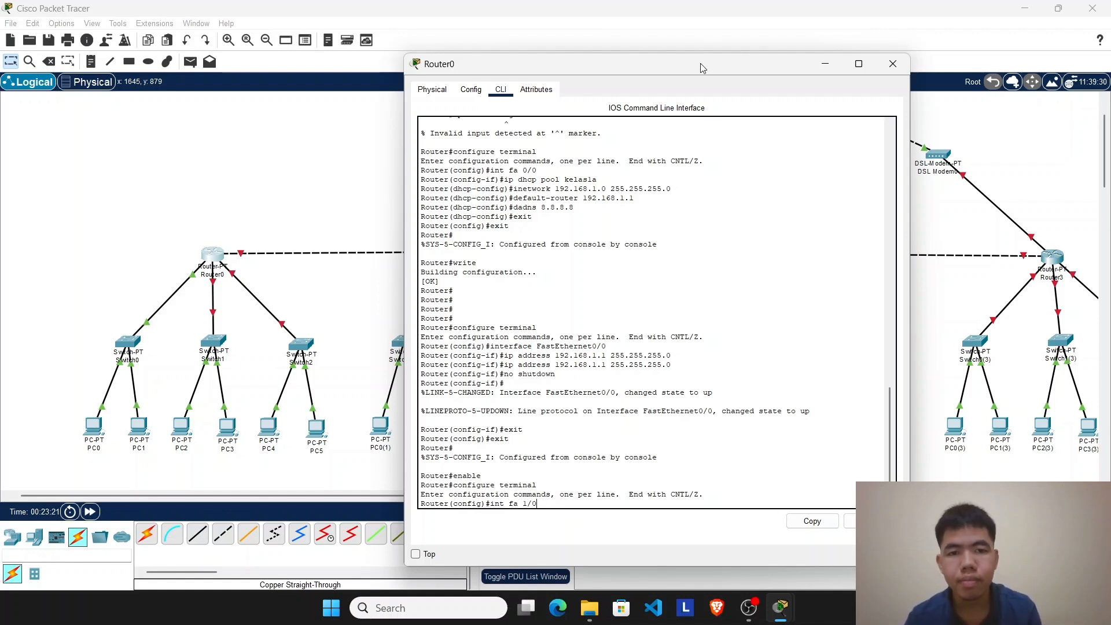
# Step: Recheck the port on the Router0–Switch1 link and run int fa 1/0 to enter that interface's configuration
pyautogui.moveTo(698, 64); pyautogui.dragTo(619, 53)
pyautogui.click(749, 57)
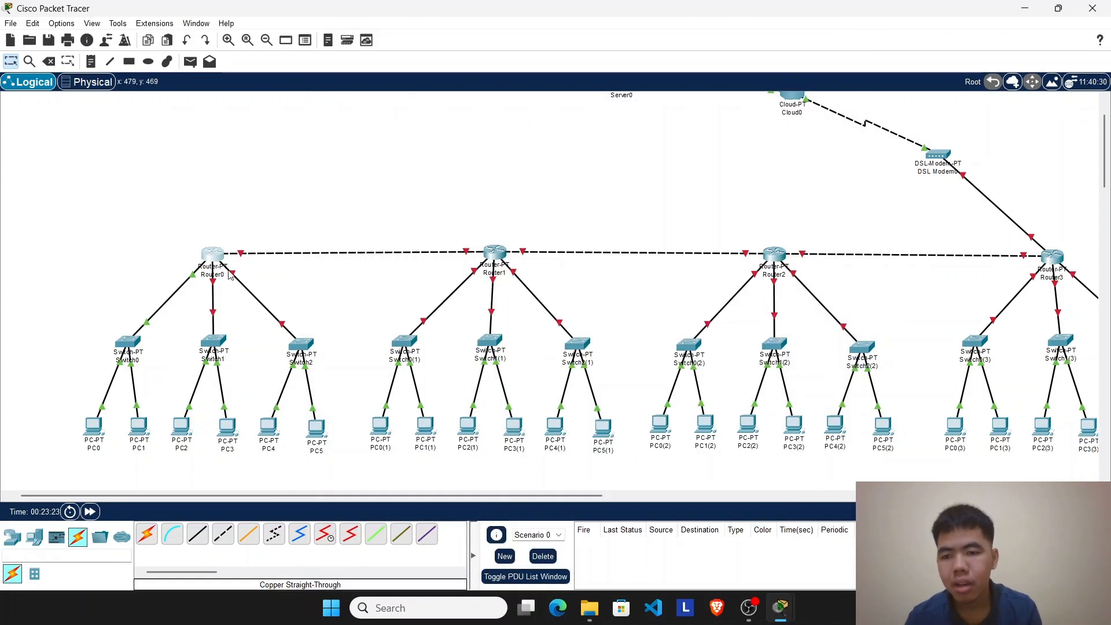
pyautogui.moveTo(215, 288)
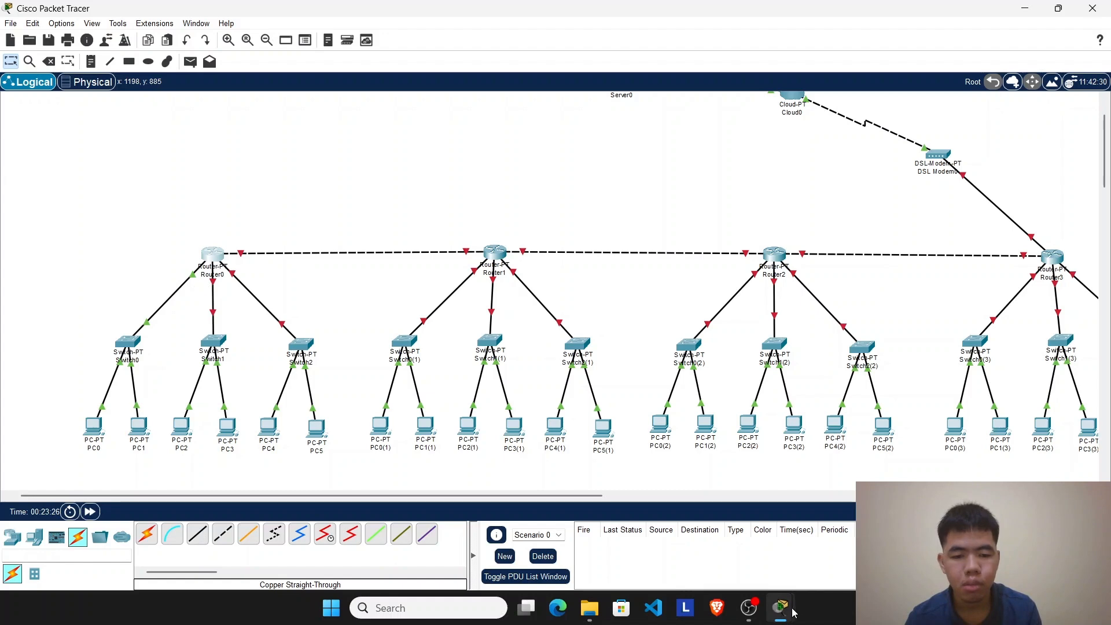
pyautogui.moveTo(793, 612)
pyautogui.click(902, 520)
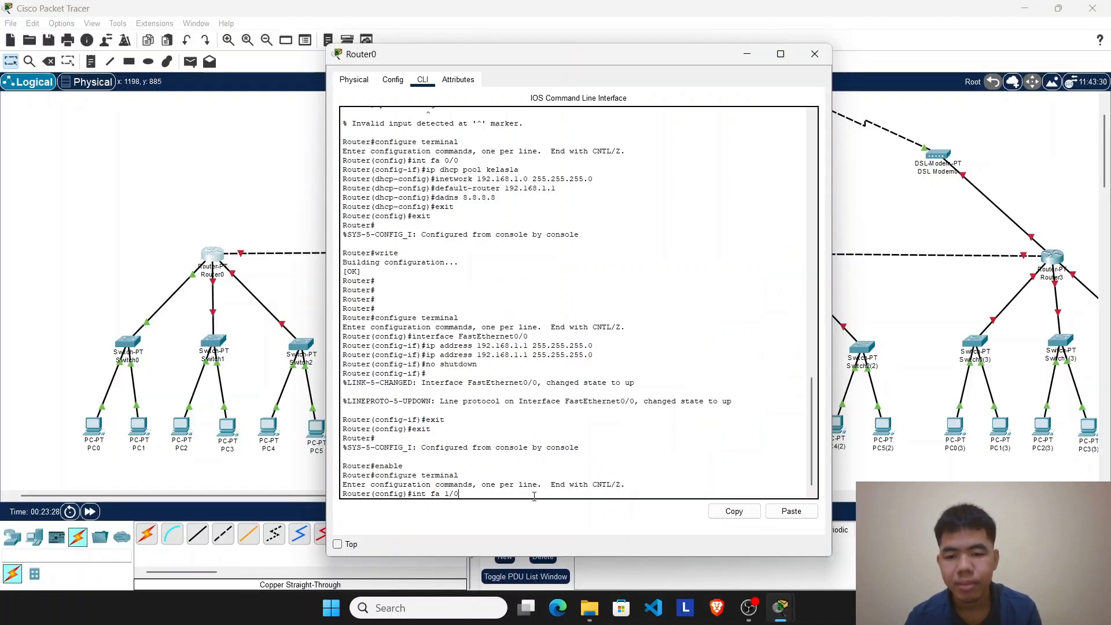
pyautogui.press('Return')
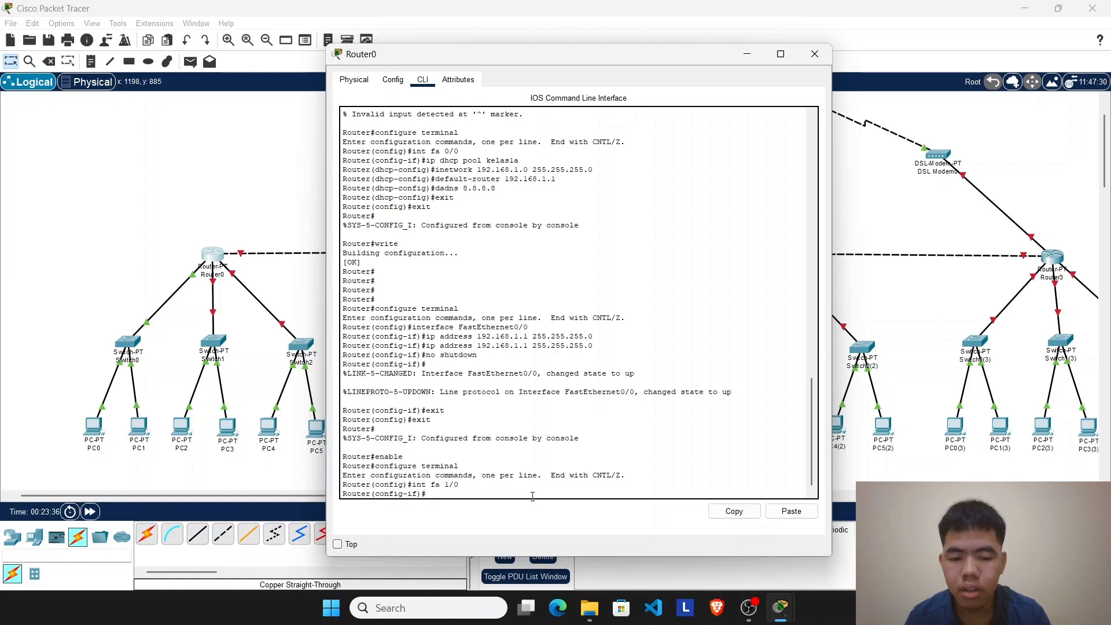
# Step: Create a DHCP pool named kelas1b on Router0 with the ip dhcp pool command
pyautogui.write('ip dhcp pool')
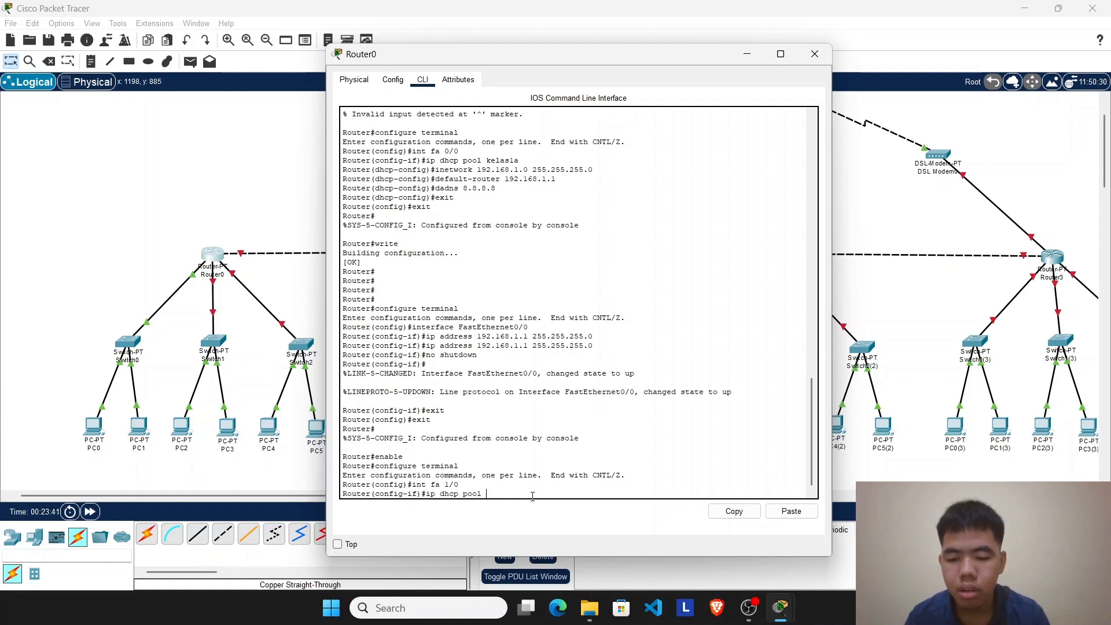
pyautogui.write(' ke')
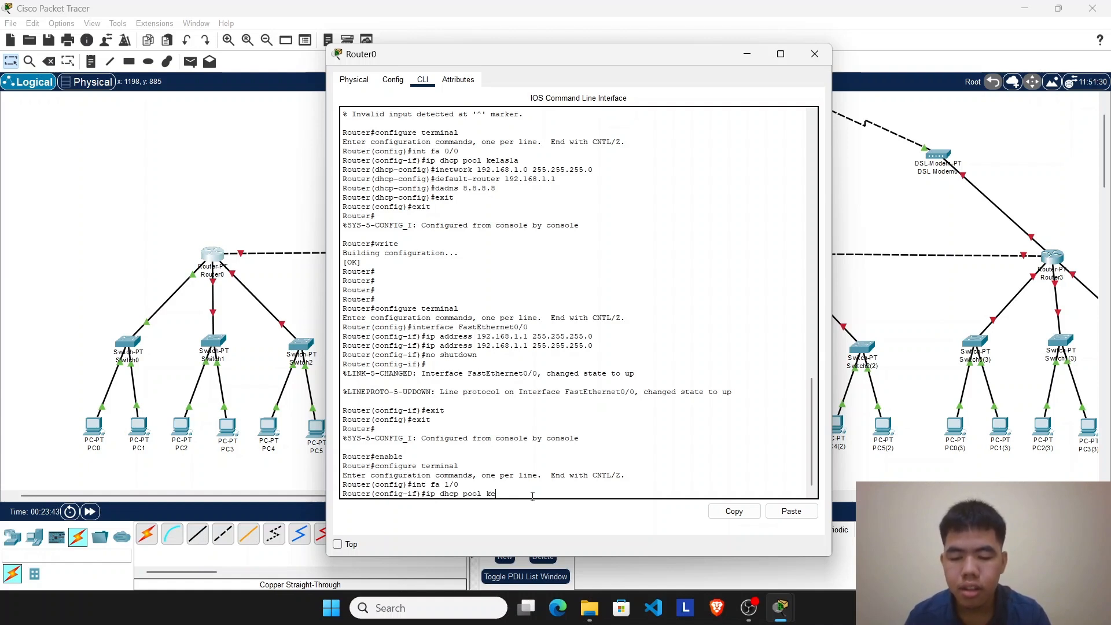
pyautogui.write('las')
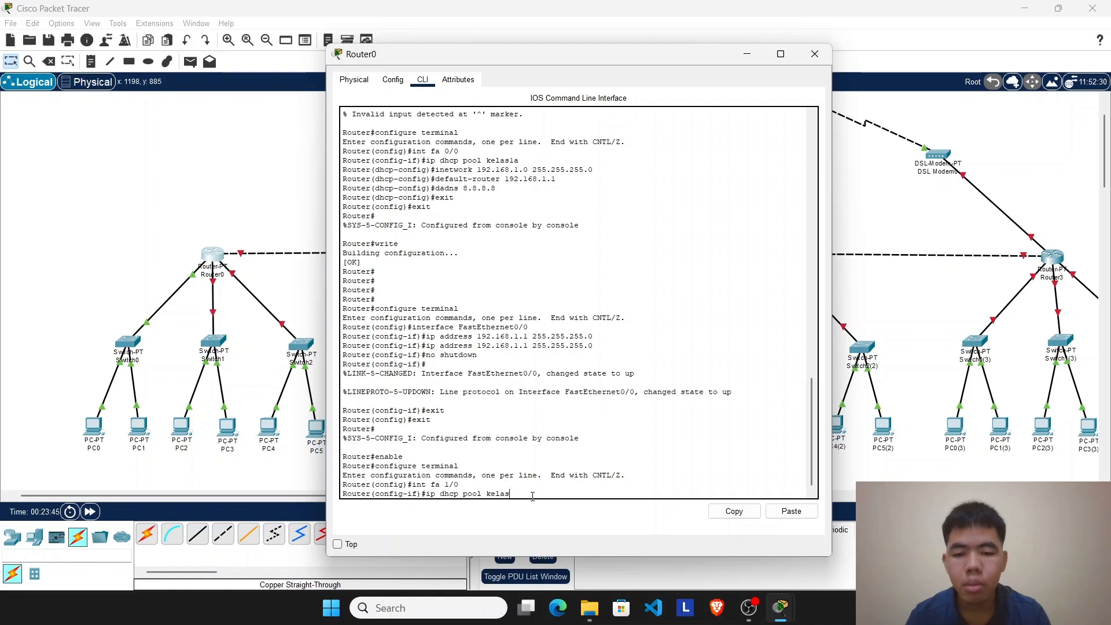
pyautogui.write('lb')
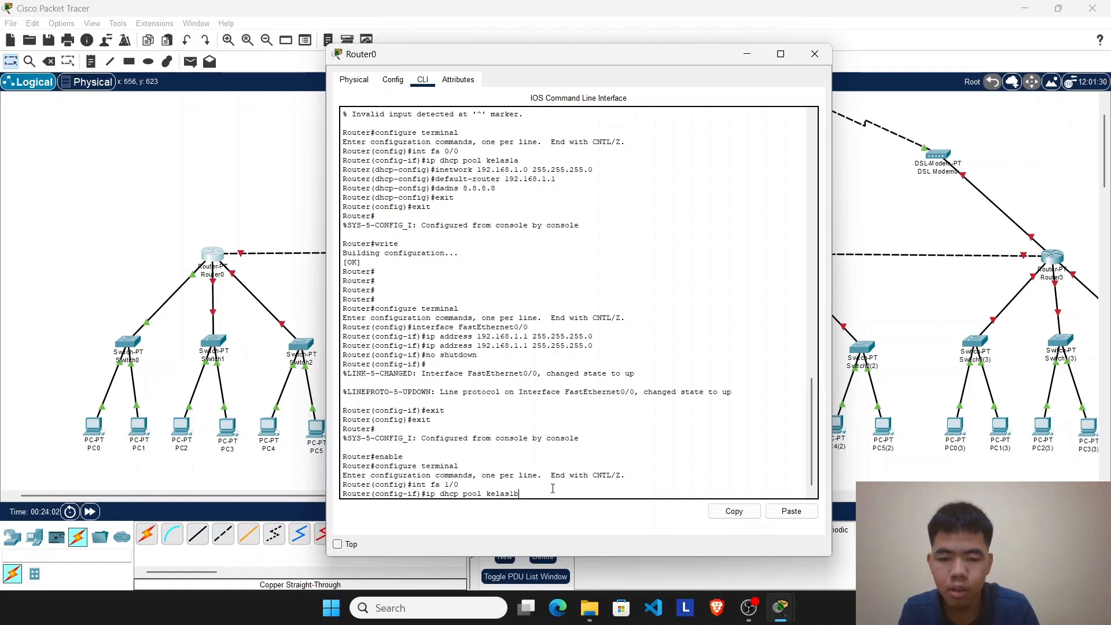
pyautogui.moveTo(549, 489)
pyautogui.mouseDown()
pyautogui.moveTo(424, 505)
pyautogui.moveTo(535, 488)
pyautogui.mouseUp()
pyautogui.click(558, 490)
pyautogui.press('Return')
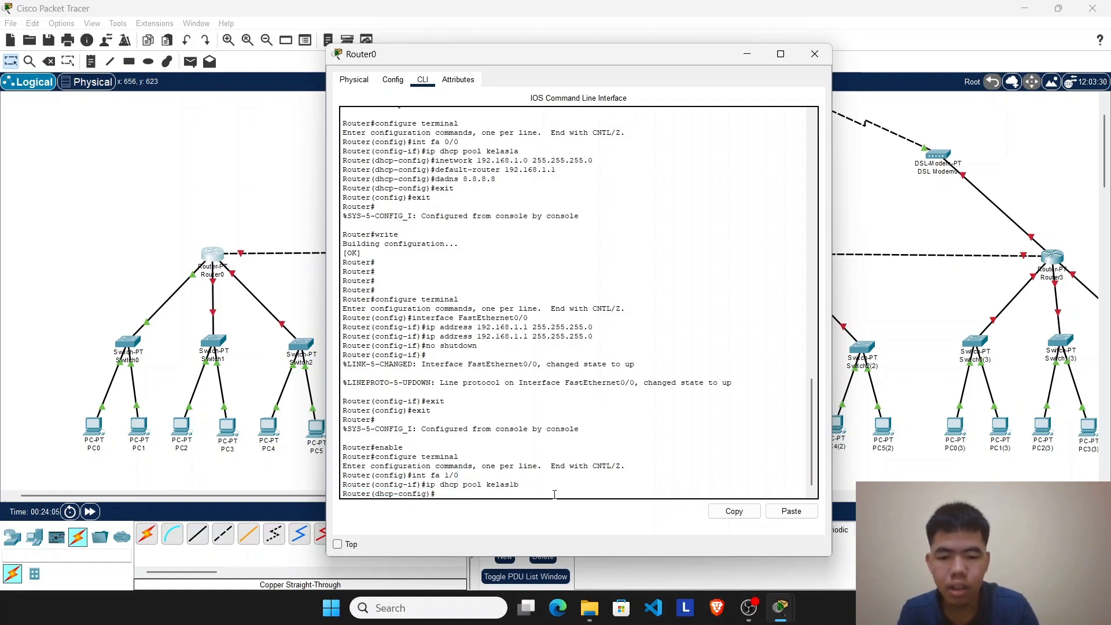
# Step: Assign the network 192.168.2.0 with mask 255.255.255.0 to the kelas1b DHCP pool on Router0
pyautogui.write('n')
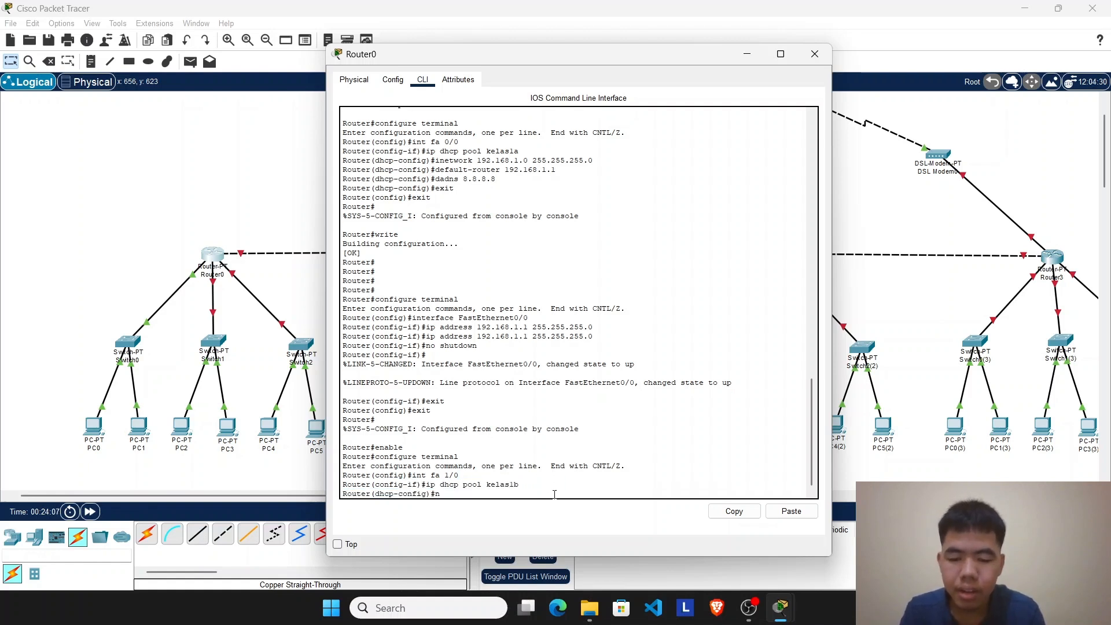
pyautogui.write('etwork')
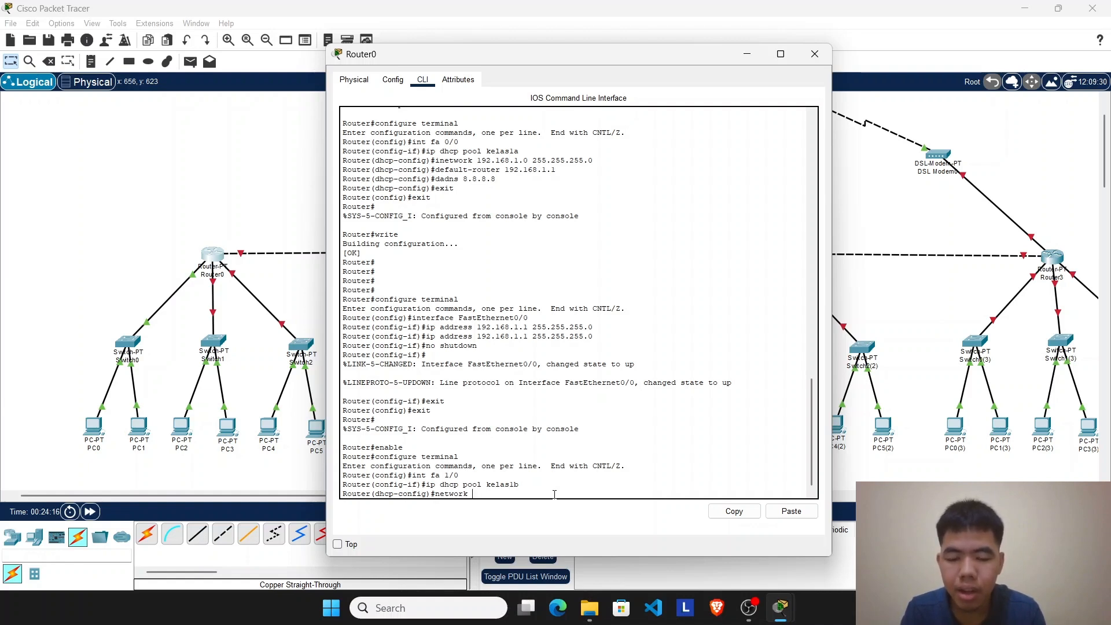
pyautogui.write('192')
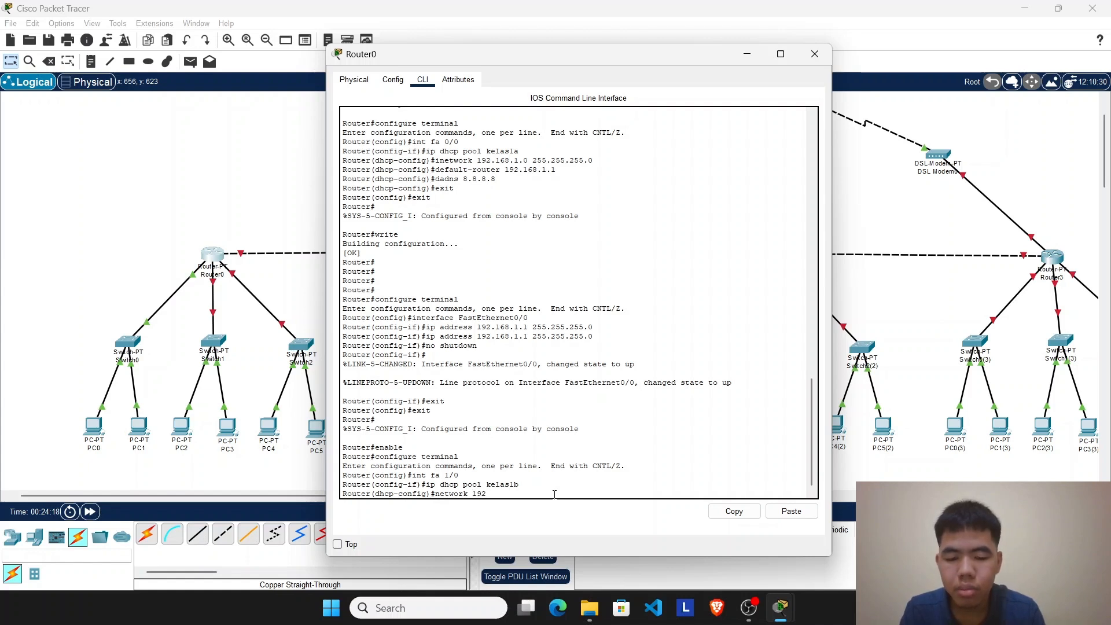
pyautogui.write('.168.')
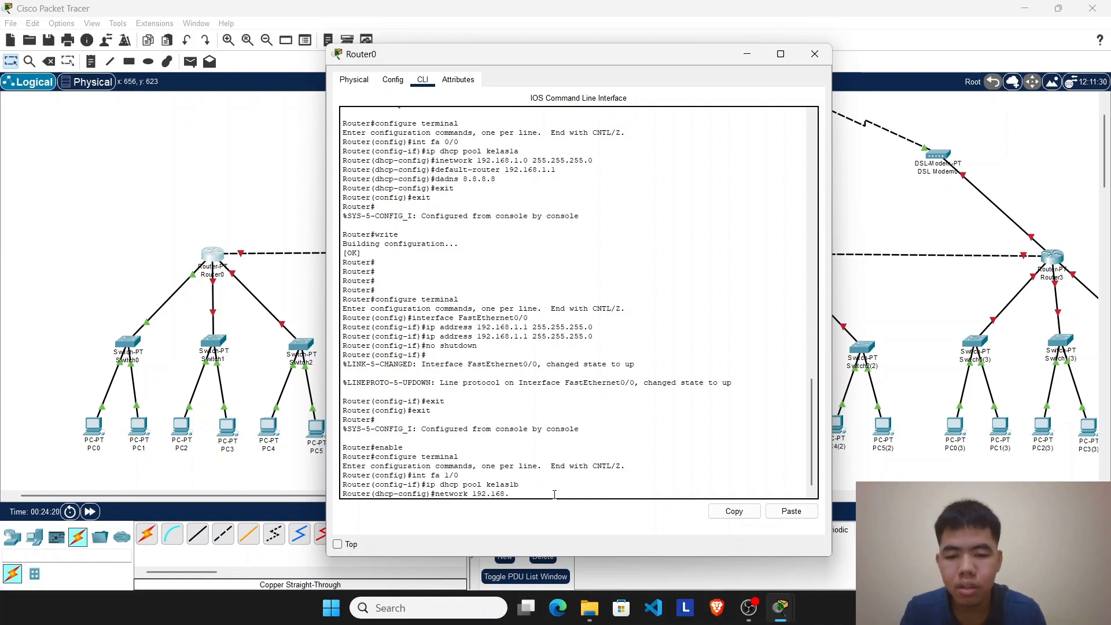
pyautogui.write('2.0')
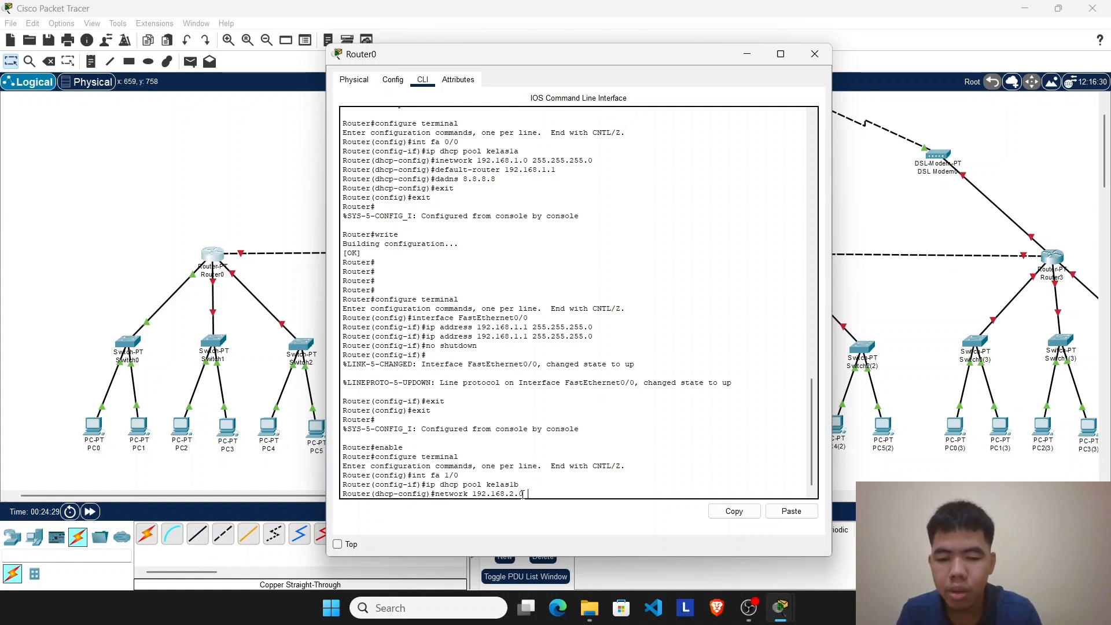
pyautogui.write('255.2')
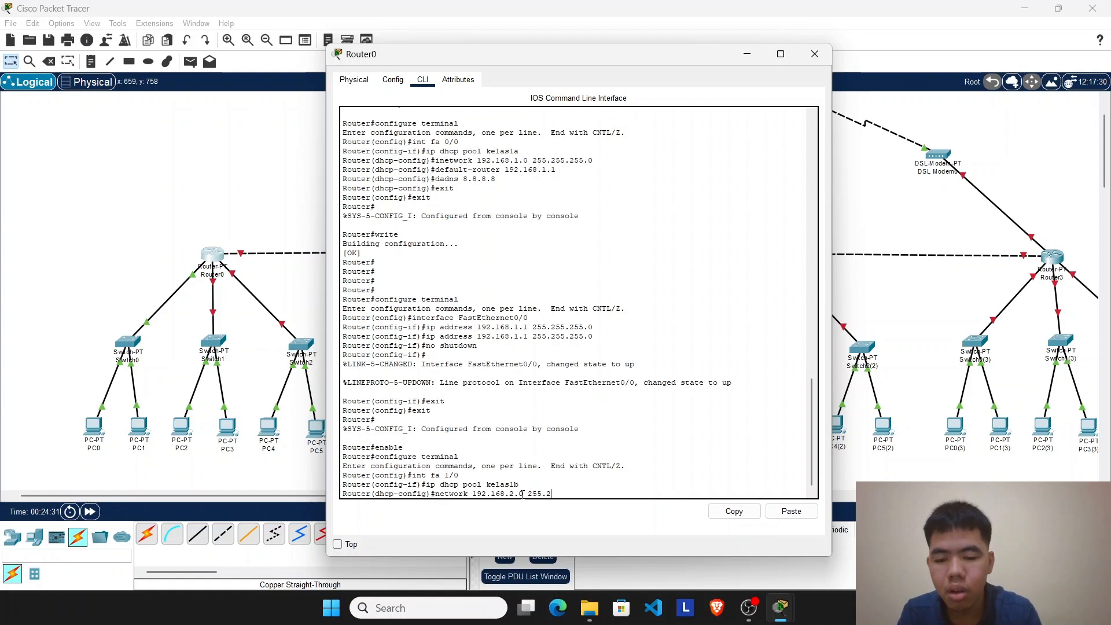
pyautogui.write('55.255.0')
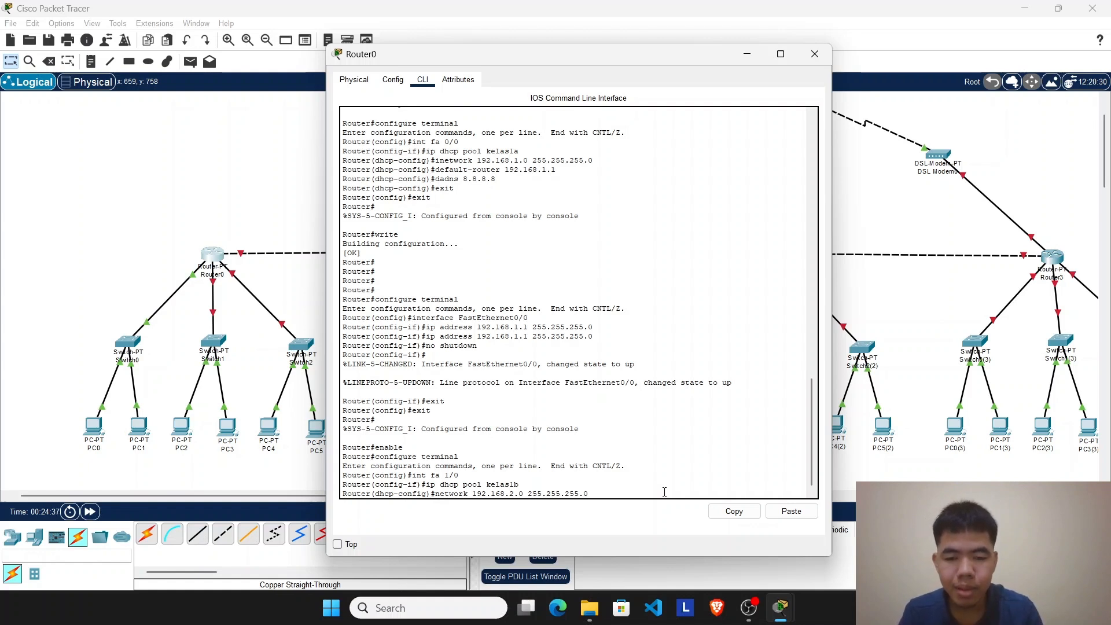
pyautogui.press('Return')
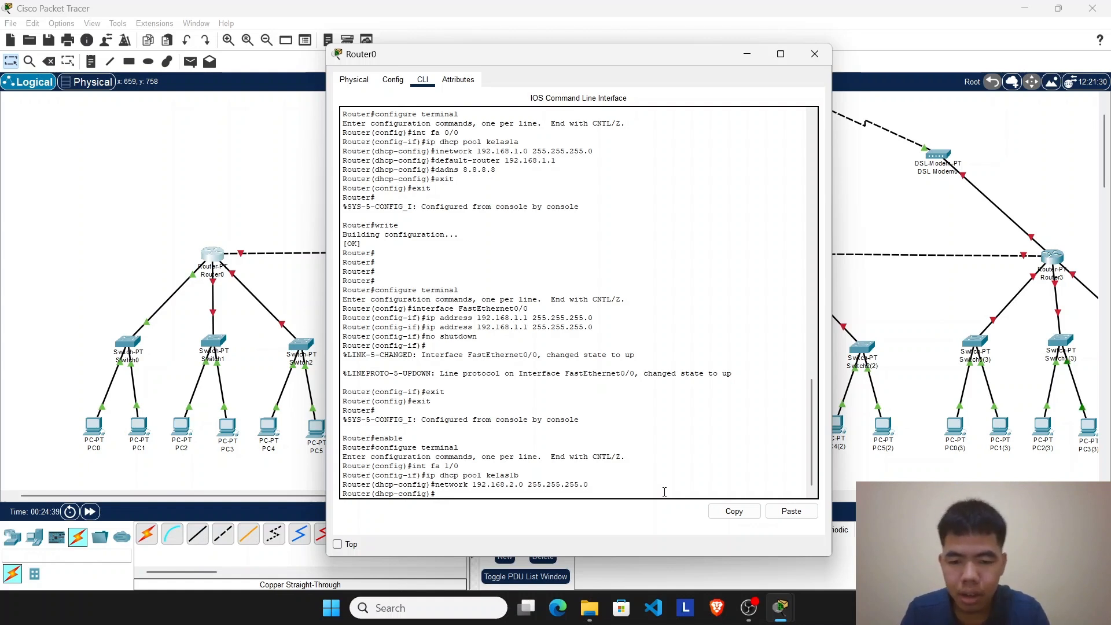
# Step: Try to set the kelas1b pool's gateway by running dafault-router 192.168.2.1
pyautogui.write('d')
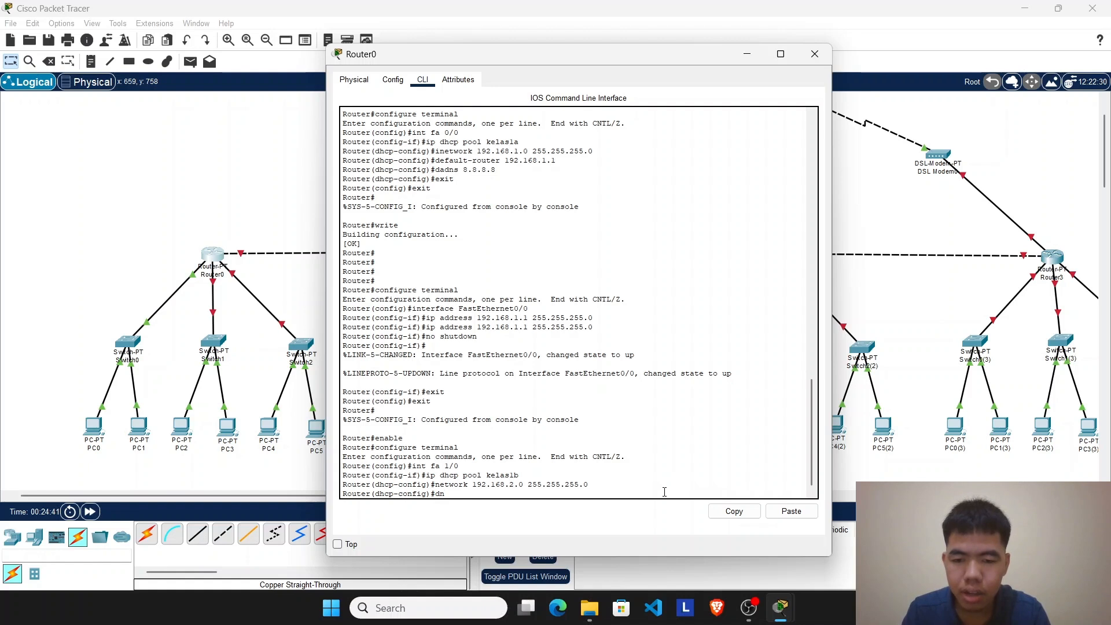
pyautogui.press('BackSpace')
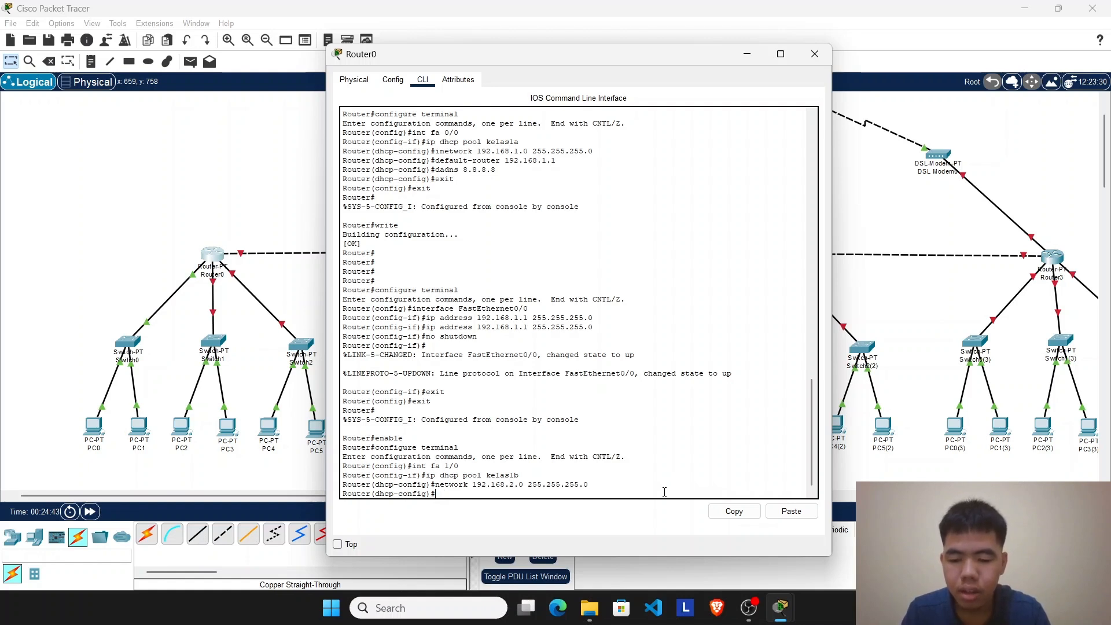
pyautogui.write('dafault')
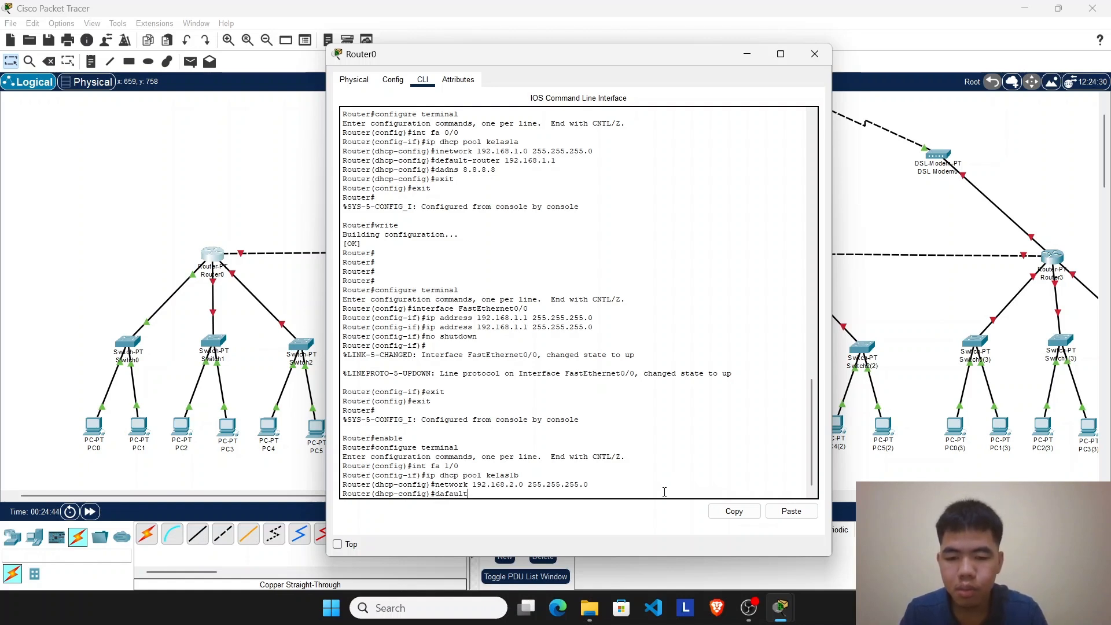
pyautogui.write('-router')
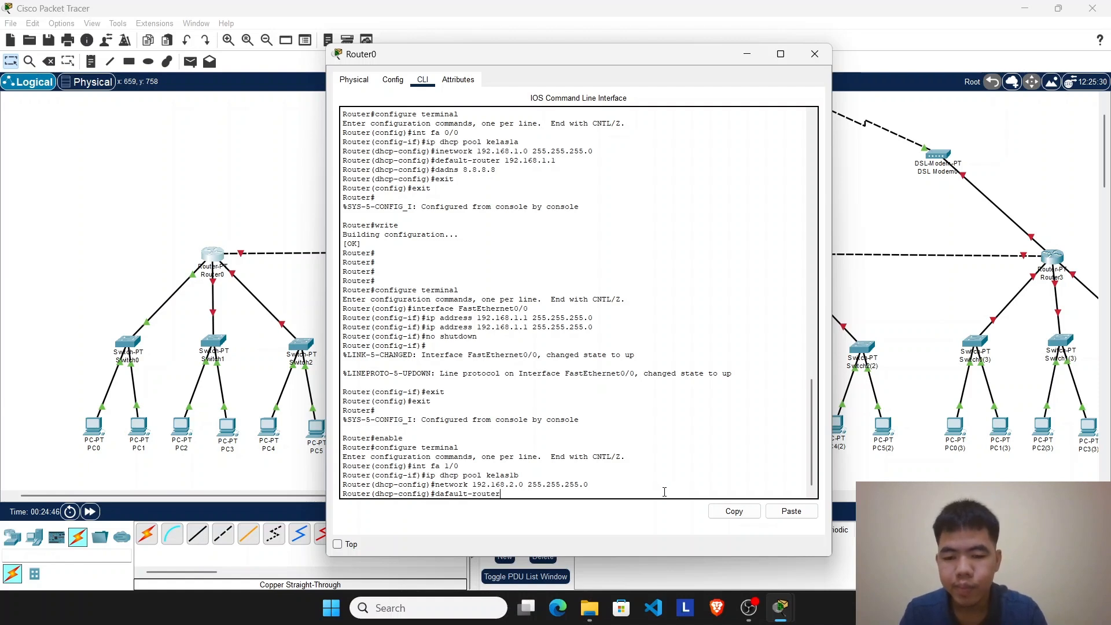
pyautogui.write(' 192')
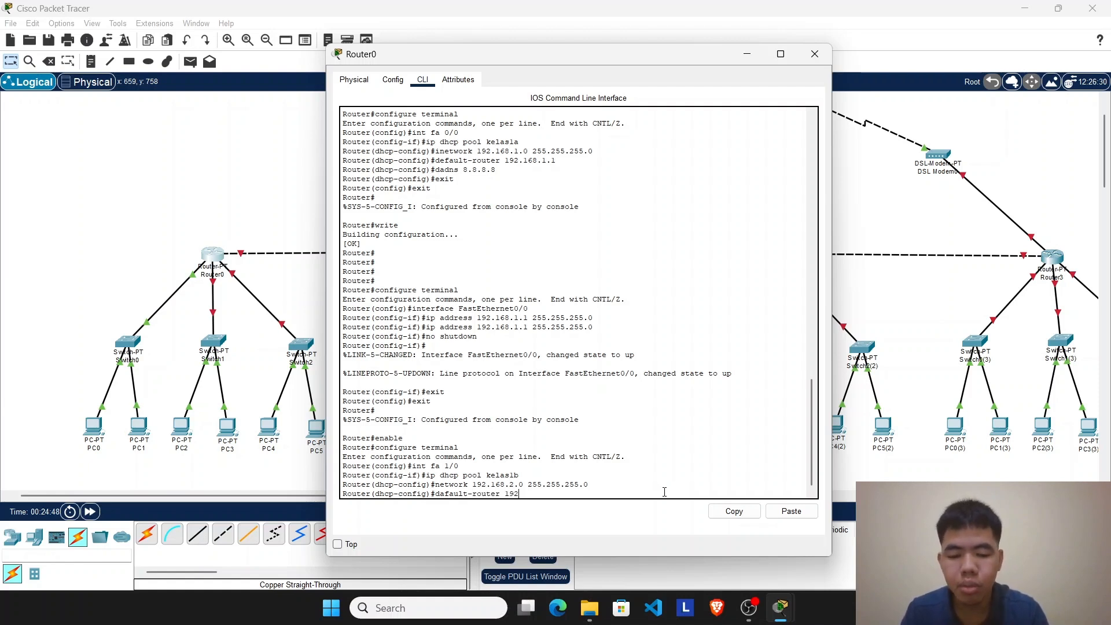
pyautogui.write('.168.')
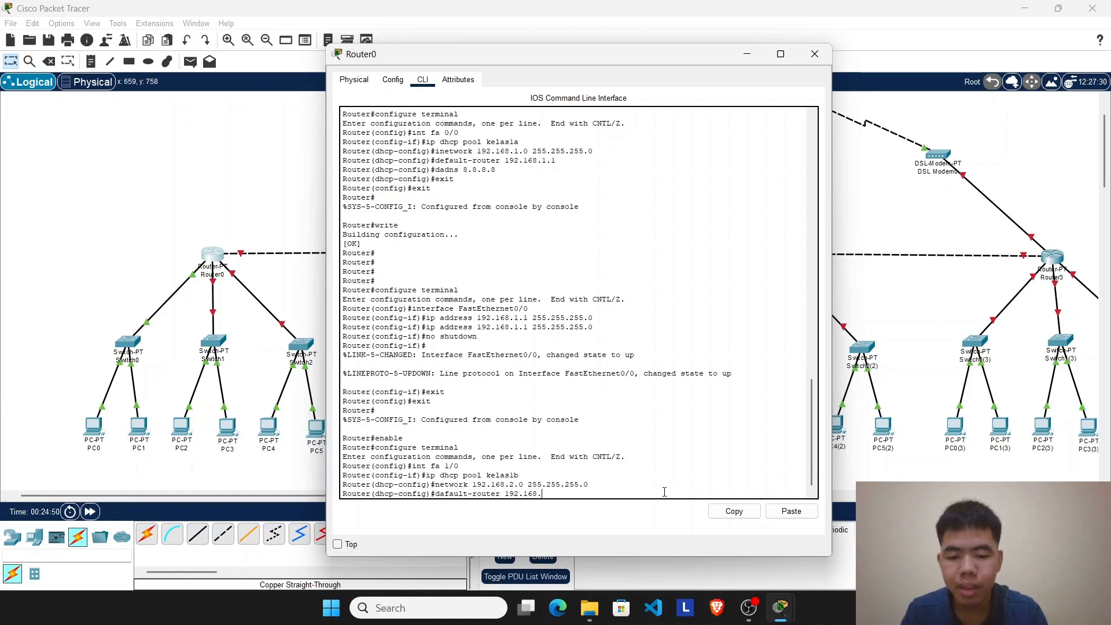
pyautogui.write('1')
pyautogui.write('.1')
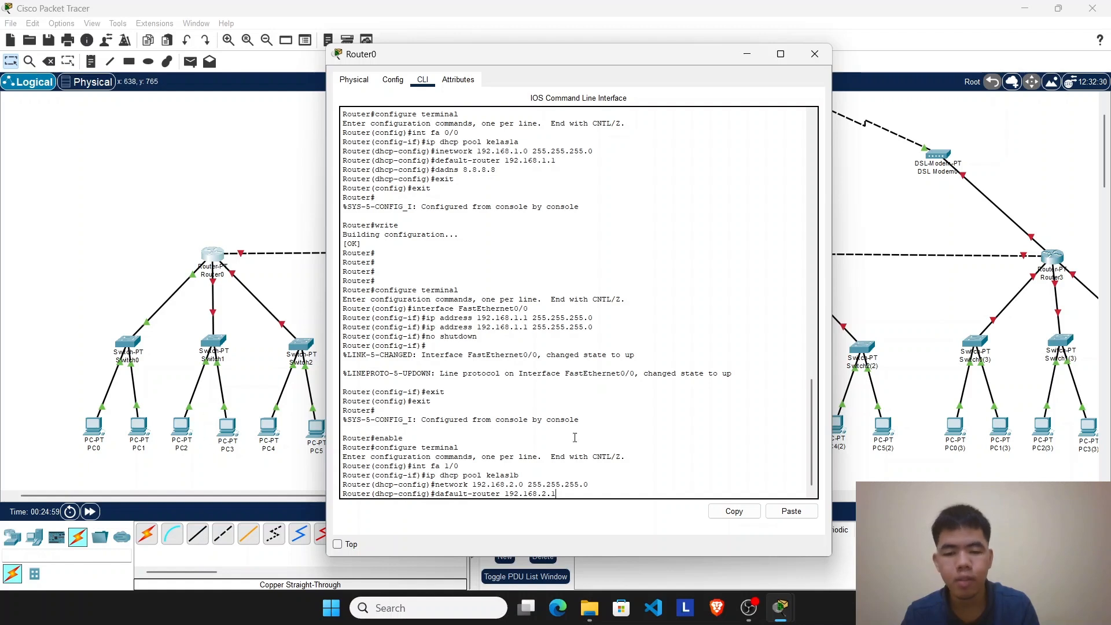
pyautogui.press('Return')
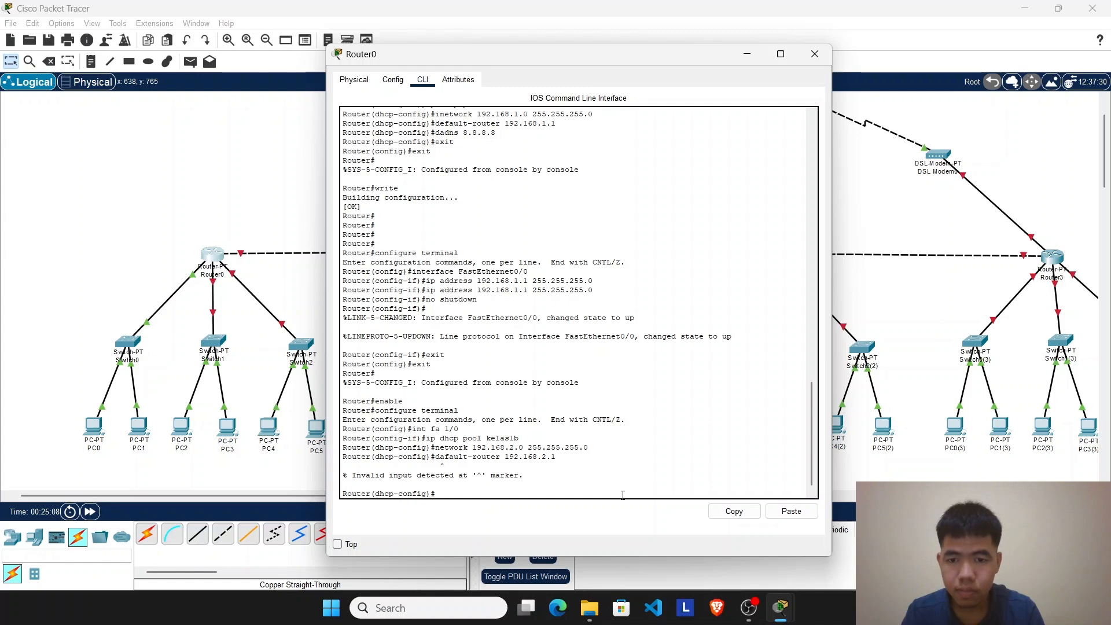
# Step: Recall the misspelled gateway command, correct it to default-router 192.168.2.1 and run it for the kelas1b pool
pyautogui.scroll(4, 445, 227)
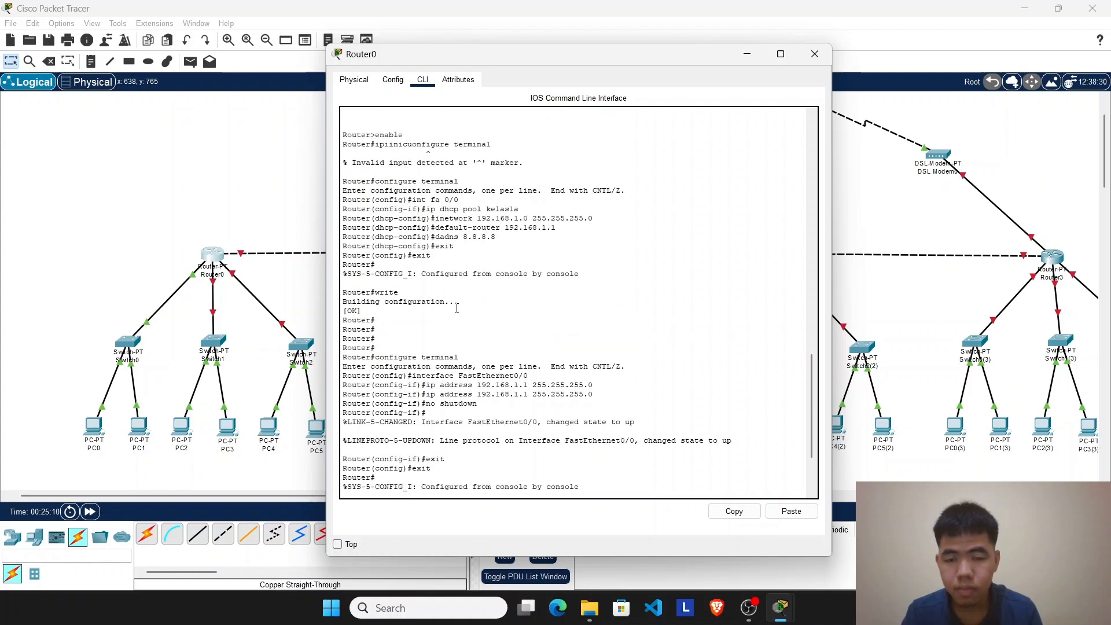
pyautogui.scroll(-4, 451, 277)
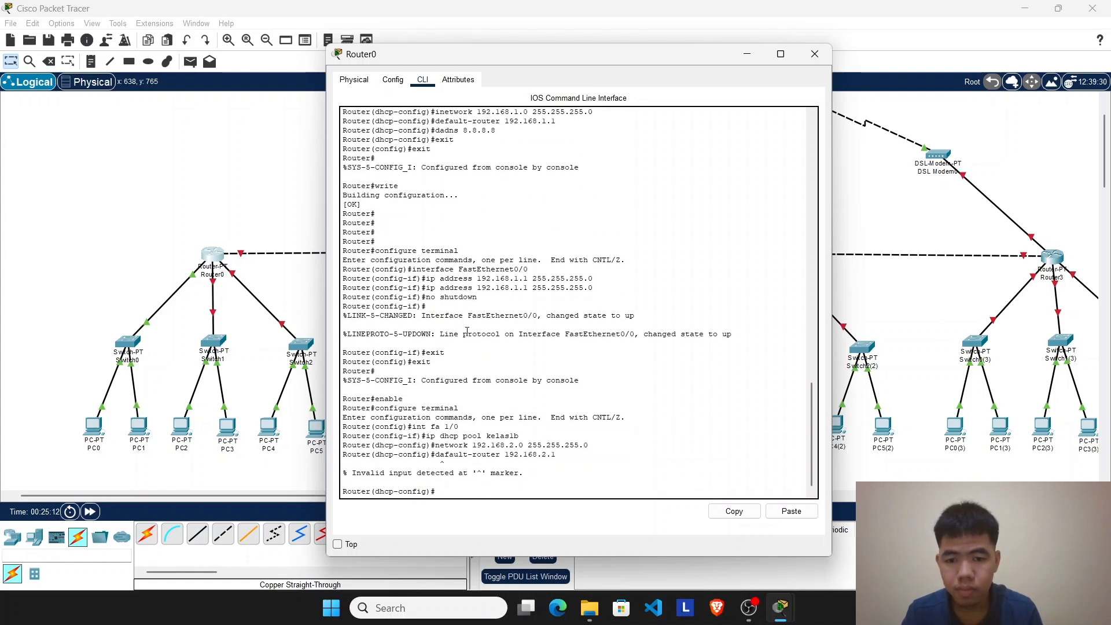
pyautogui.scroll(1, 466, 331)
pyautogui.scroll(-1, 467, 331)
pyautogui.press('Up')
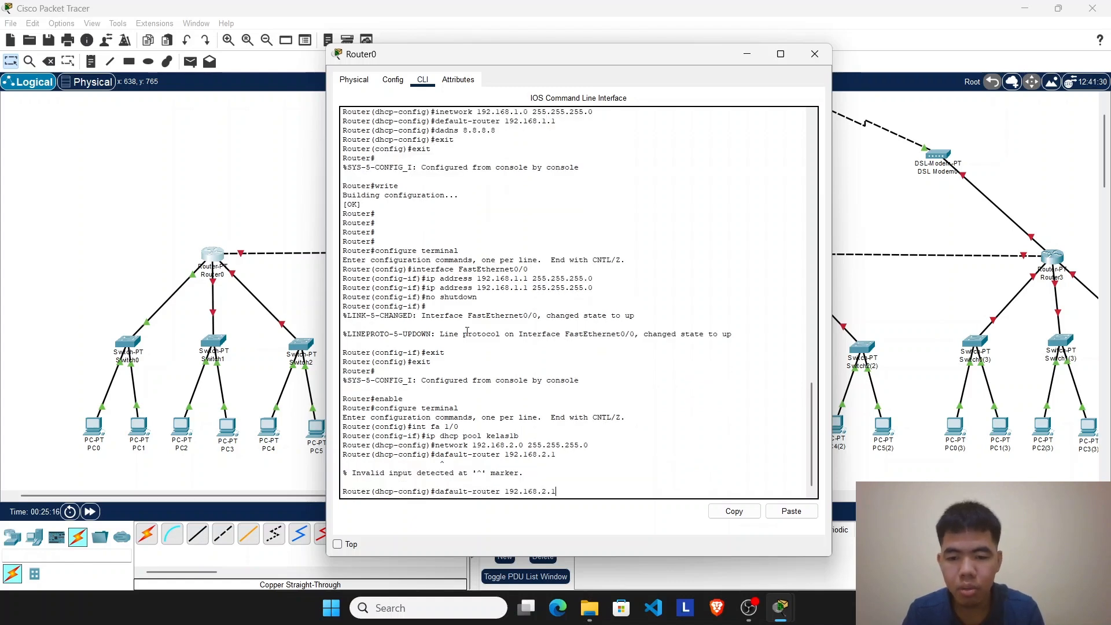
pyautogui.press('Left')
pyautogui.press('Left')
pyautogui.press('Left')
pyautogui.press('Left')
pyautogui.press('Left')
pyautogui.press('Left')
pyautogui.press('Left')
pyautogui.press('Left')
pyautogui.press('Left')
pyautogui.press('Left')
pyautogui.press('Left')
pyautogui.press('Left')
pyautogui.press('Left')
pyautogui.press('Left')
pyautogui.press('Left')
pyautogui.press('Left')
pyautogui.press('Left')
pyautogui.press('Left')
pyautogui.press('Left')
pyautogui.press('Left')
pyautogui.press('Left')
pyautogui.press('Left')
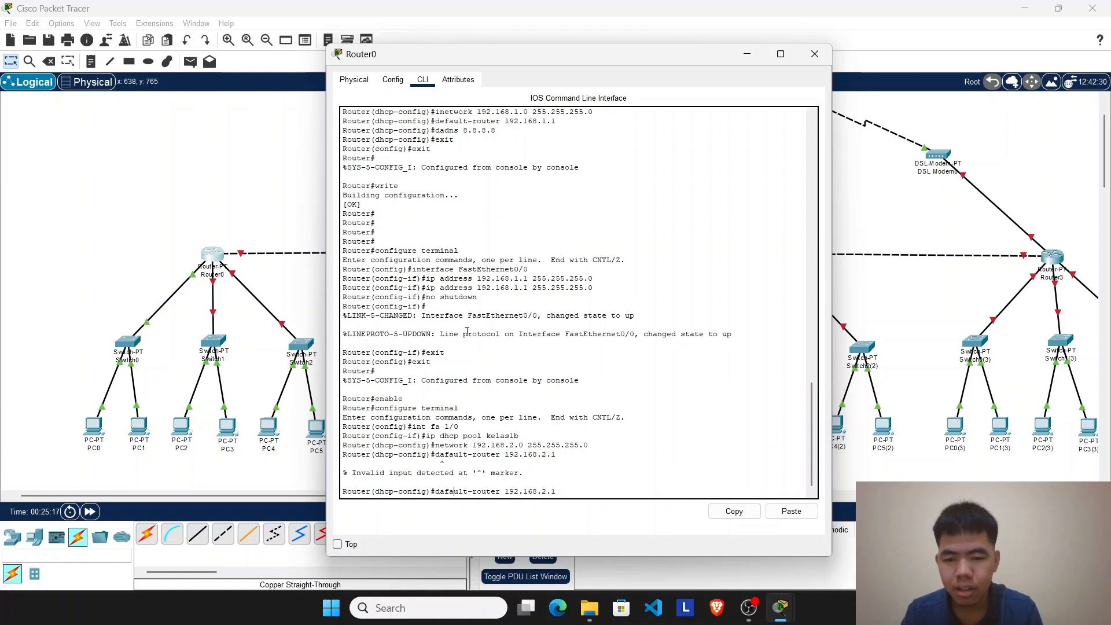
pyautogui.press('BackSpace')
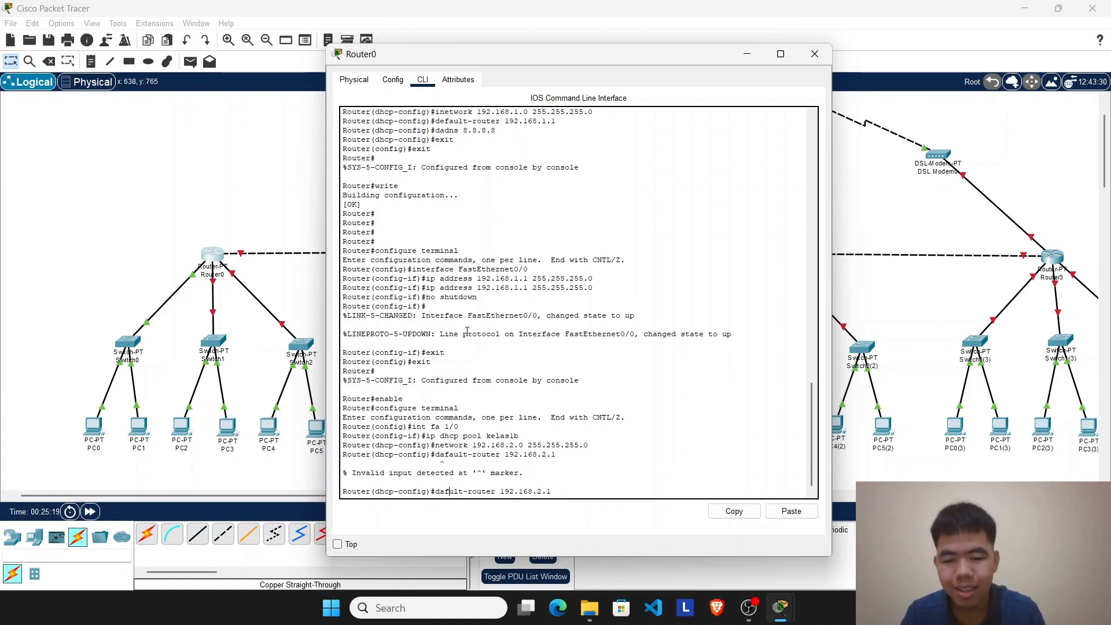
pyautogui.press('BackSpace')
pyautogui.write('ef')
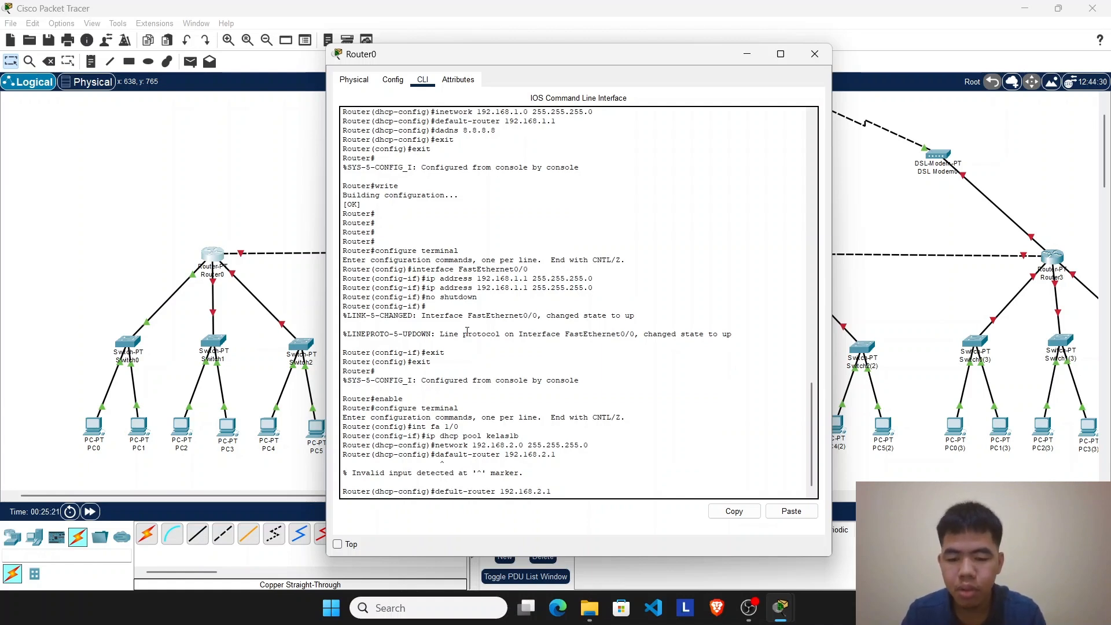
pyautogui.write('a')
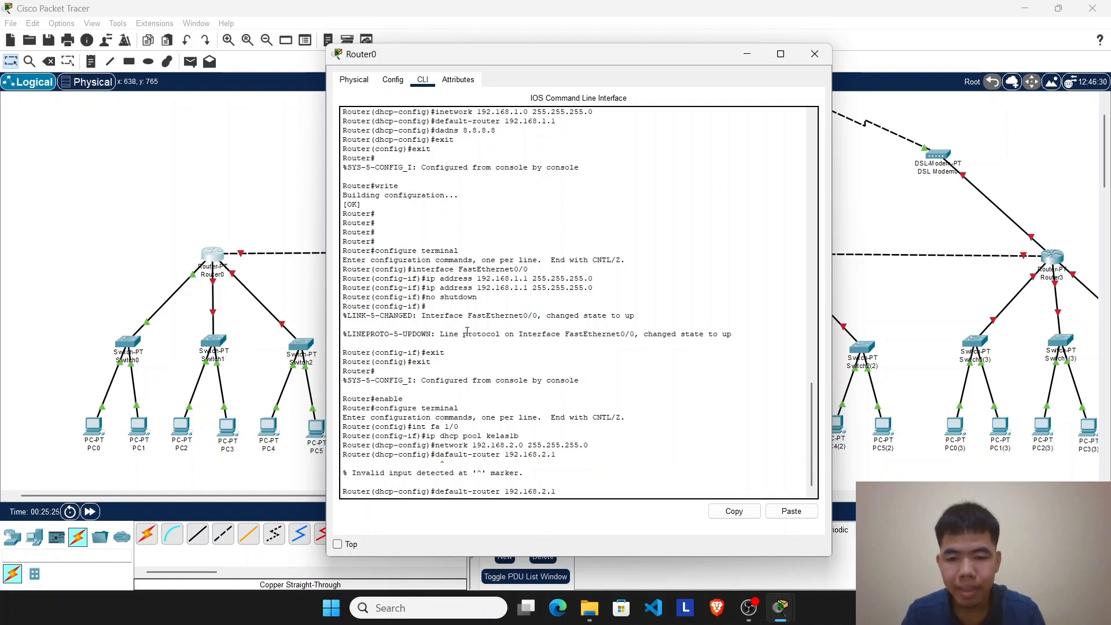
pyautogui.press('Return')
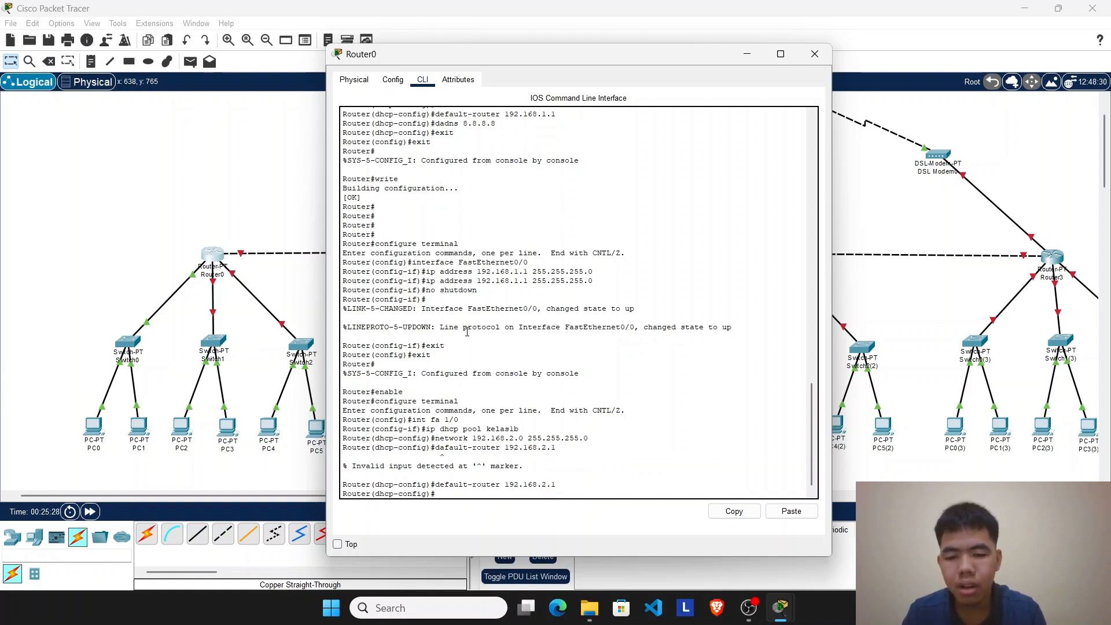
# Step: Set the kelas1b pool's DNS server to 8.8.8.8 with the dns command
pyautogui.write('dns')
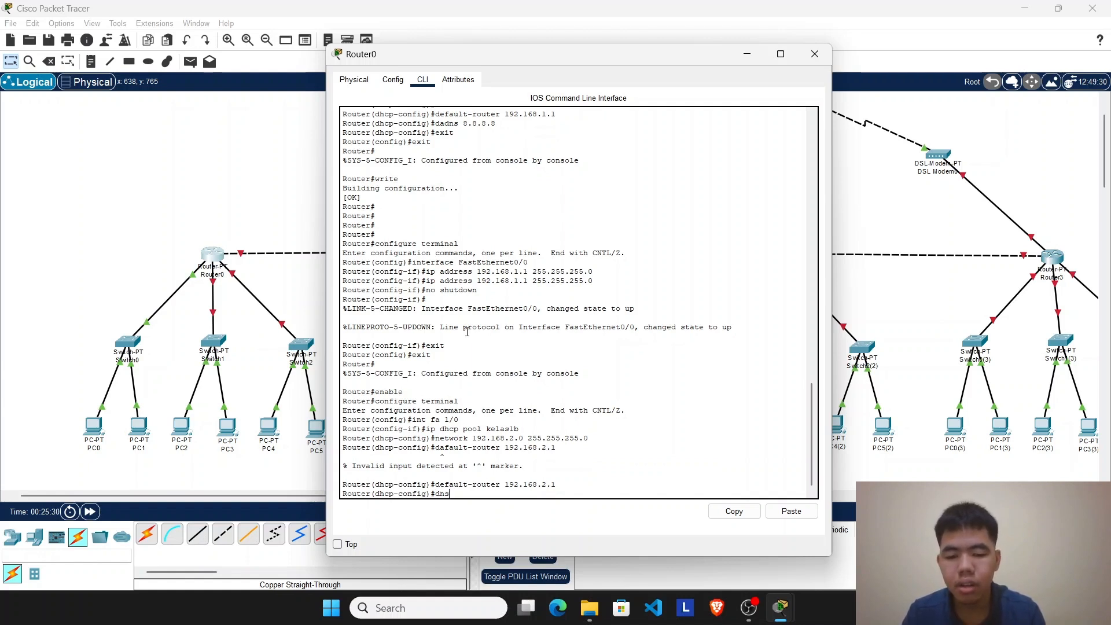
pyautogui.write(' 8.8.8.8')
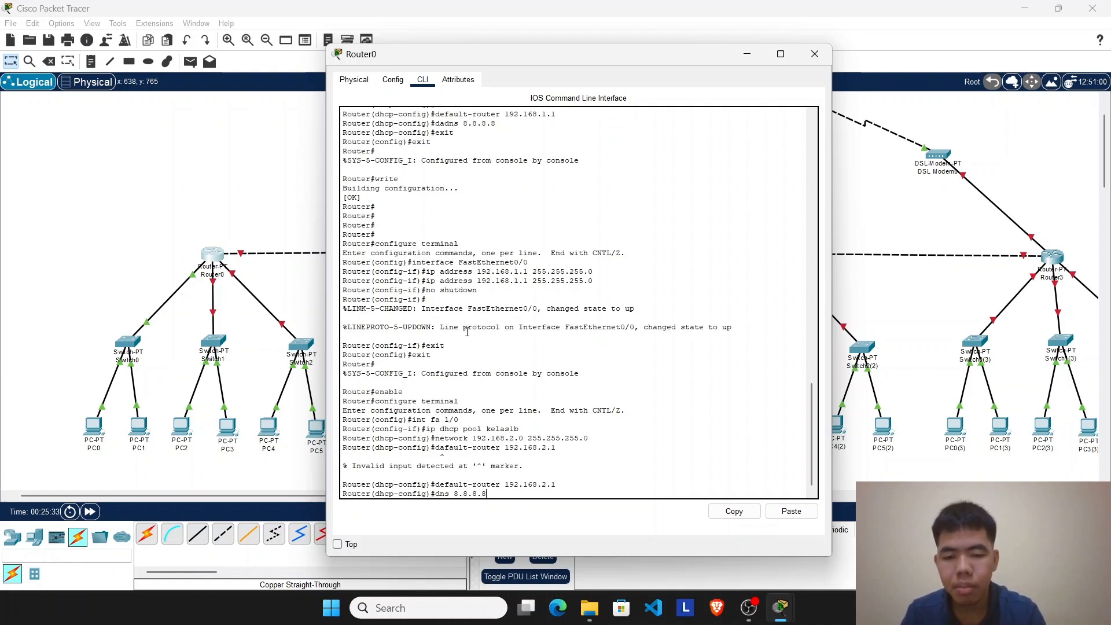
pyautogui.press('Return')
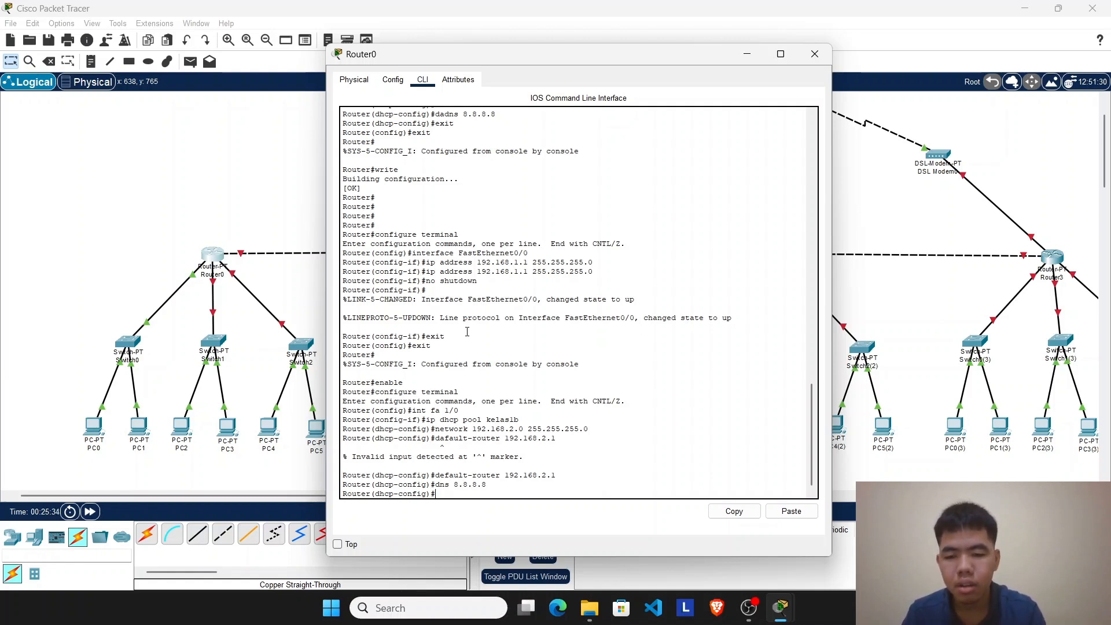
# Step: Exit DHCP and global configuration modes on Router0 and save the configuration with write
pyautogui.write('exit')
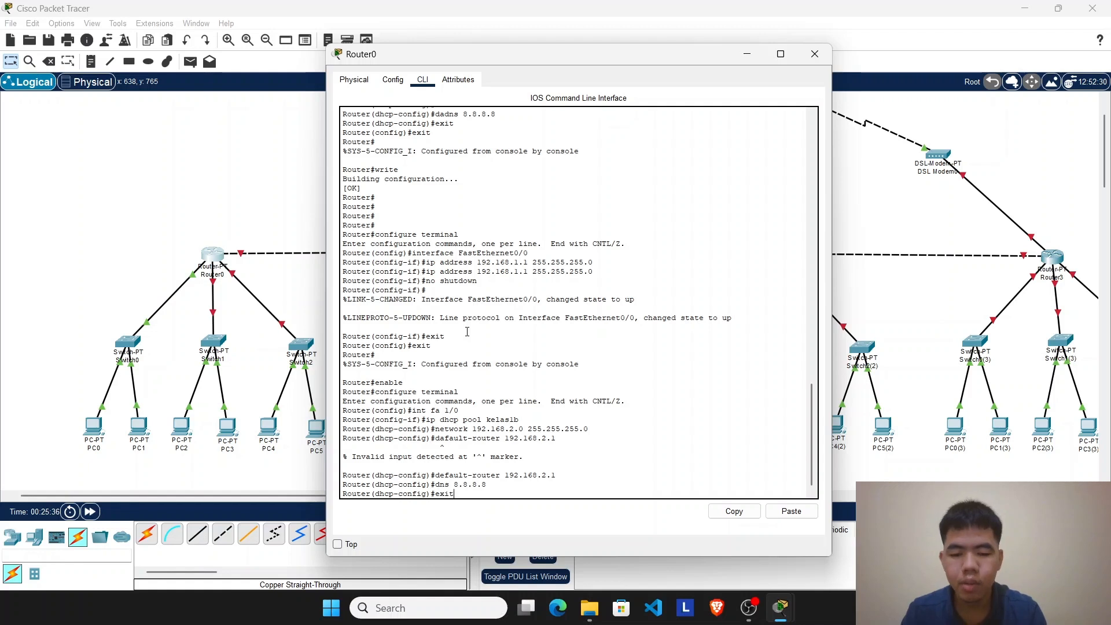
pyautogui.press('Return')
pyautogui.write('exit')
pyautogui.press('Return')
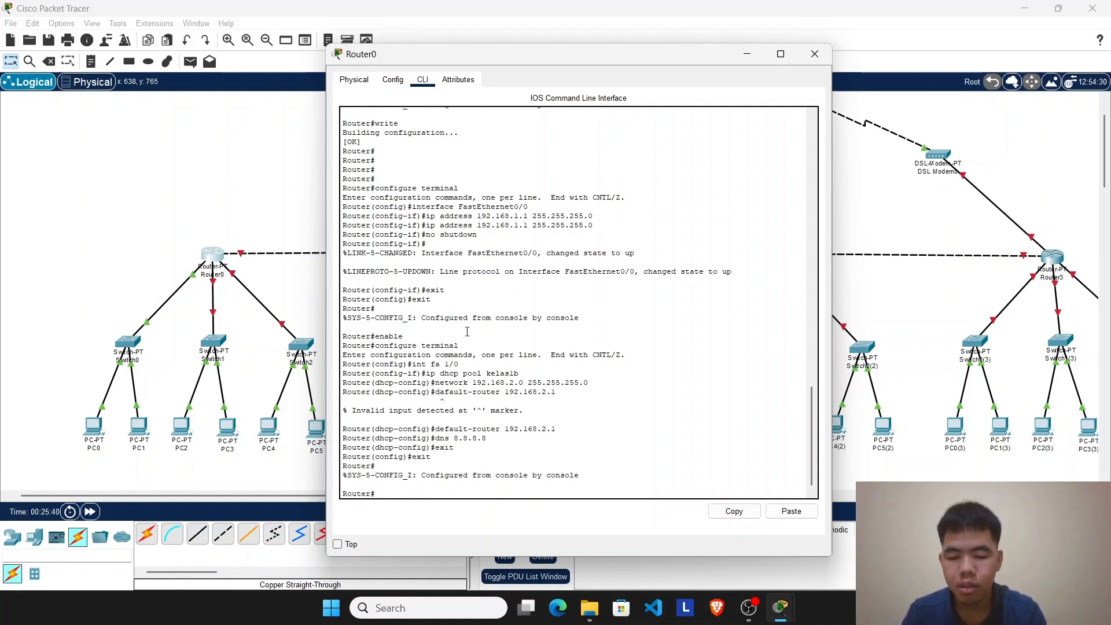
pyautogui.write('write')
pyautogui.press('Return')
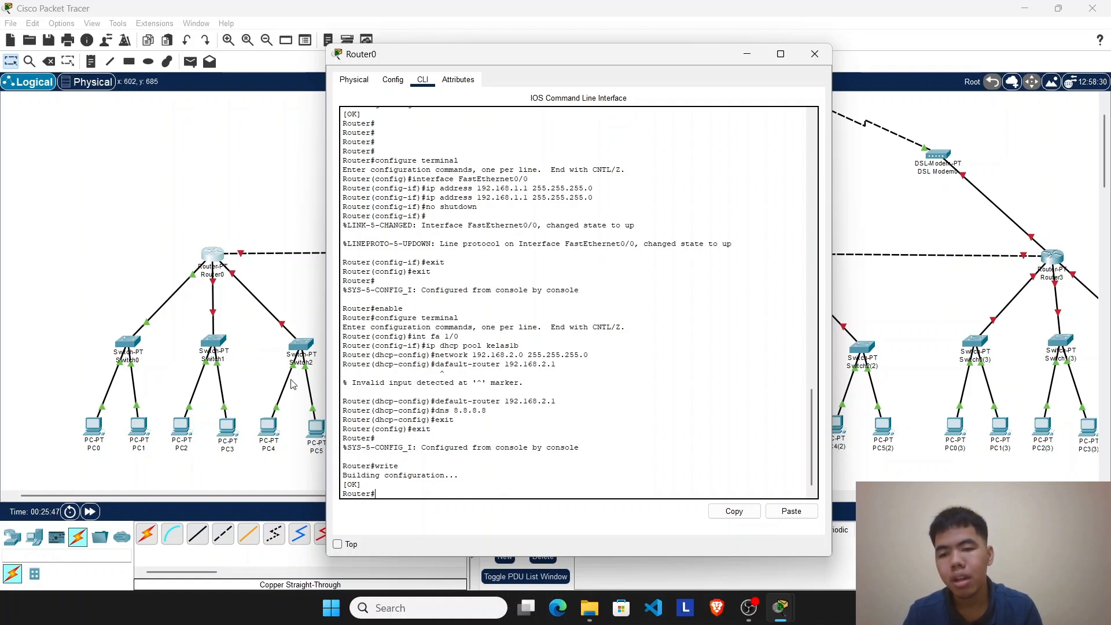
# Step: Configure Router0's FastEthernet1/0 interface with IPv4 address 192.168.2.1 and subnet mask 255.255.255.0, and turn its port on
pyautogui.click(392, 80)
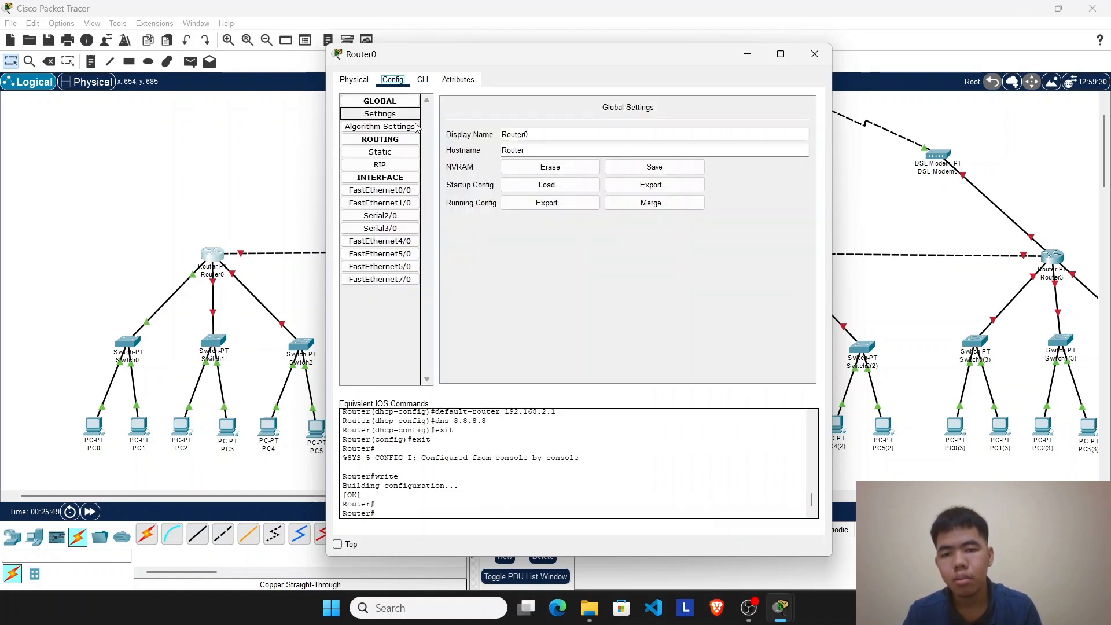
pyautogui.click(399, 207)
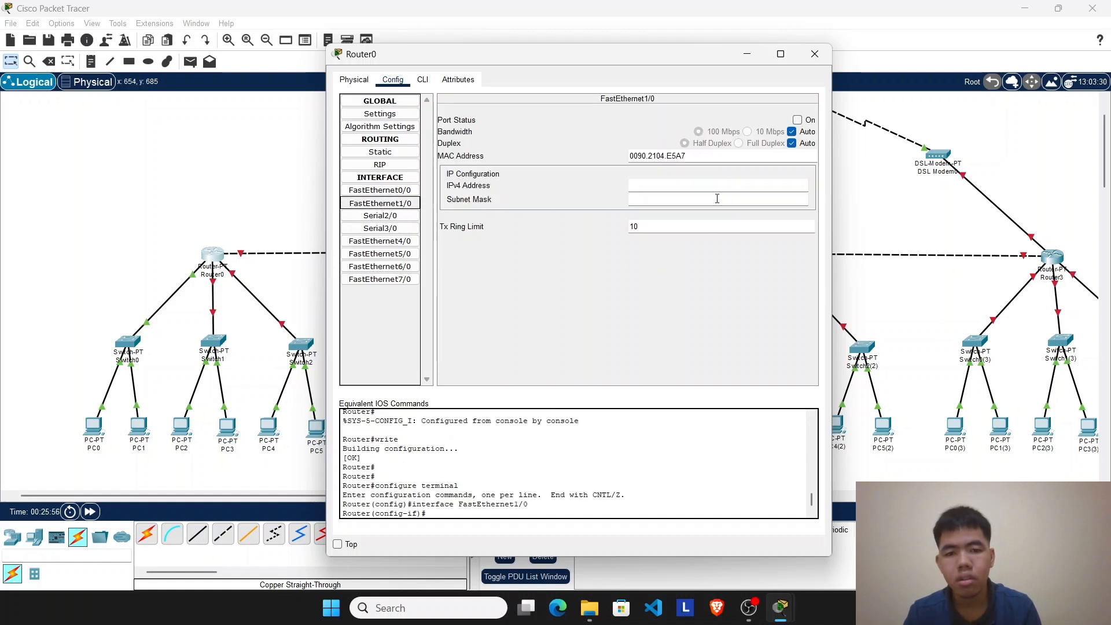
pyautogui.click(694, 187)
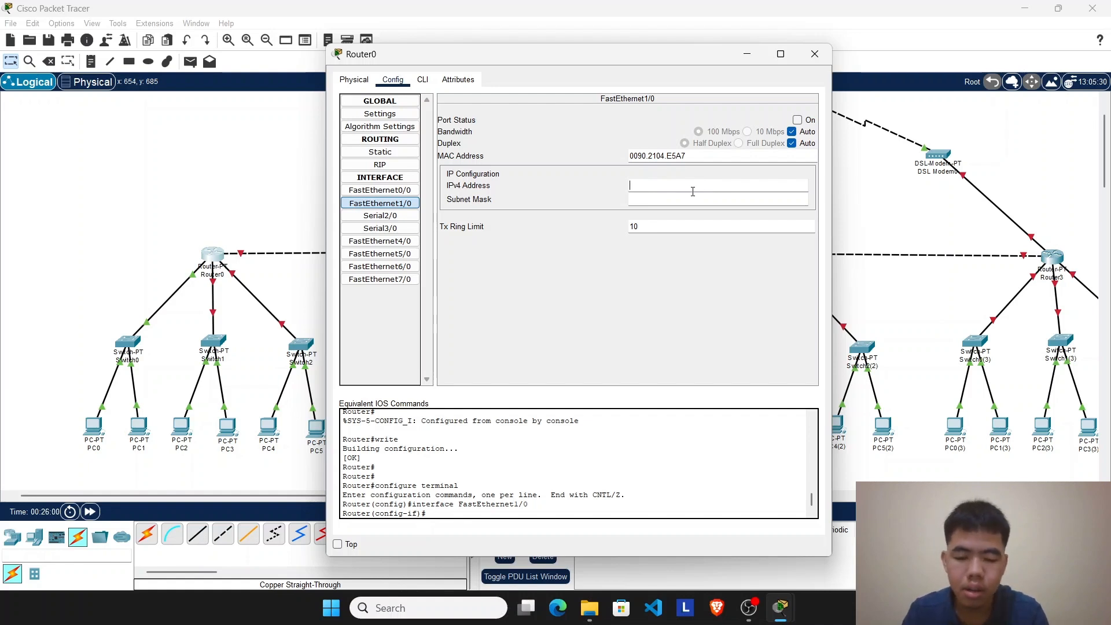
pyautogui.write('192')
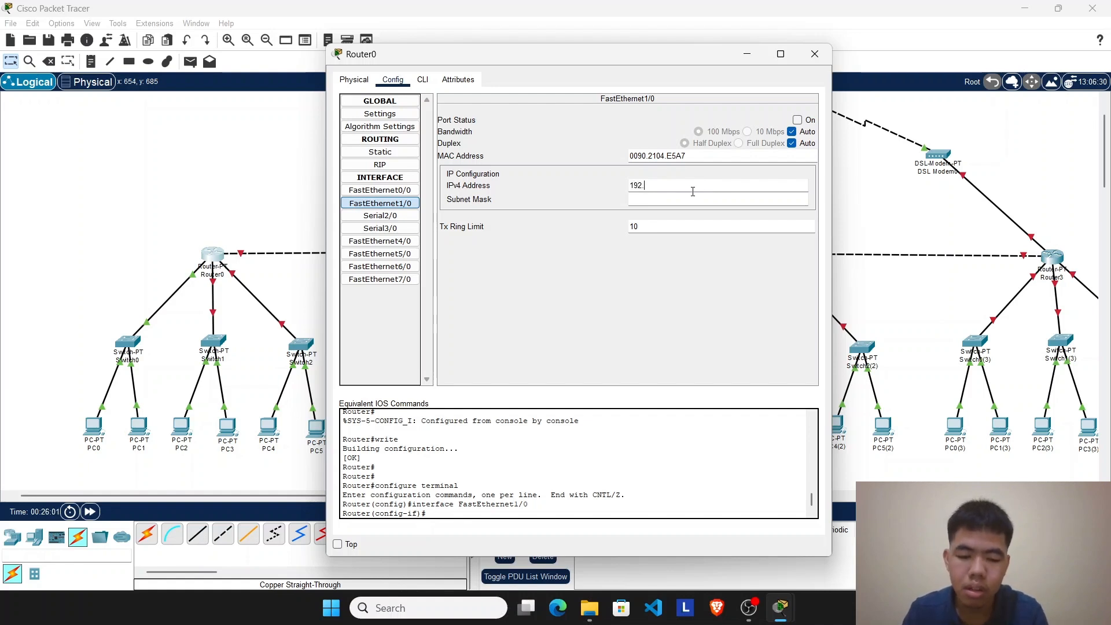
pyautogui.write('.16')
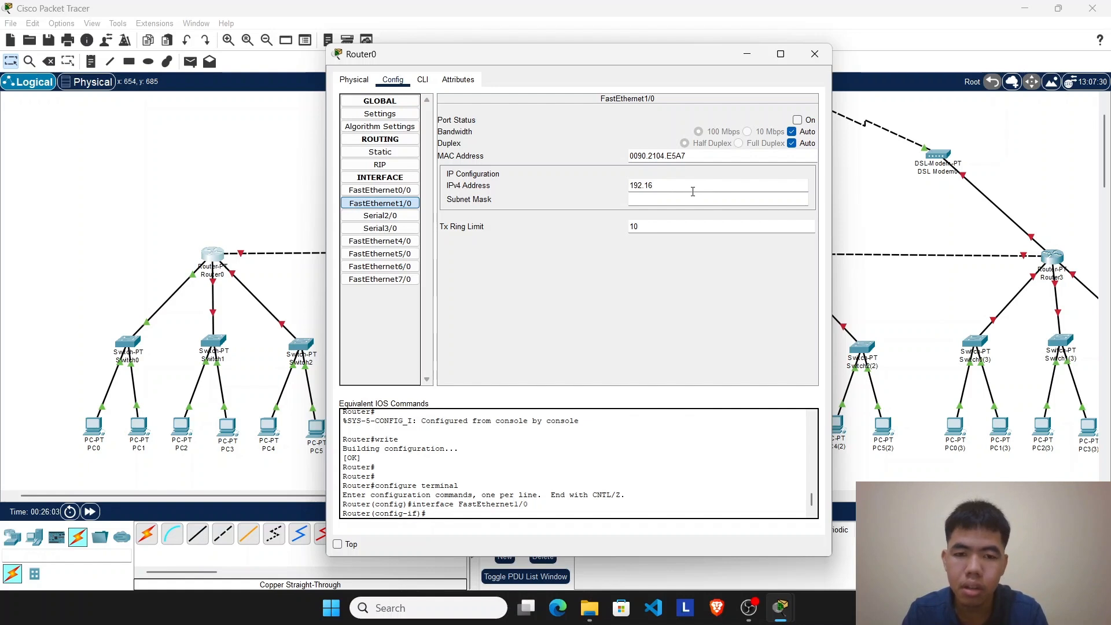
pyautogui.write('8.2.1')
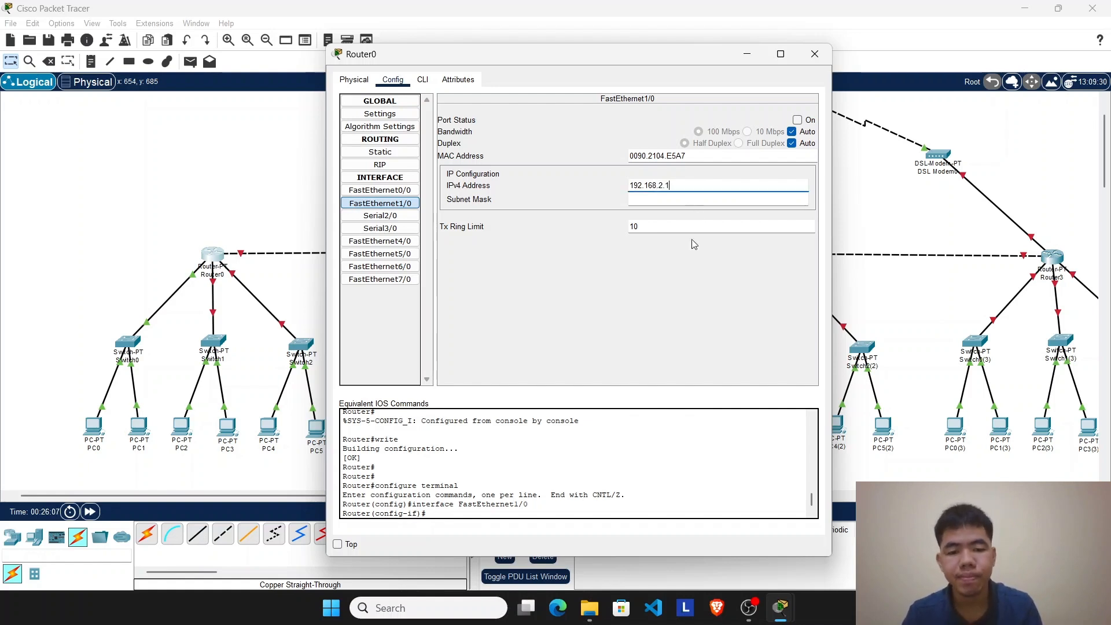
pyautogui.click(659, 199)
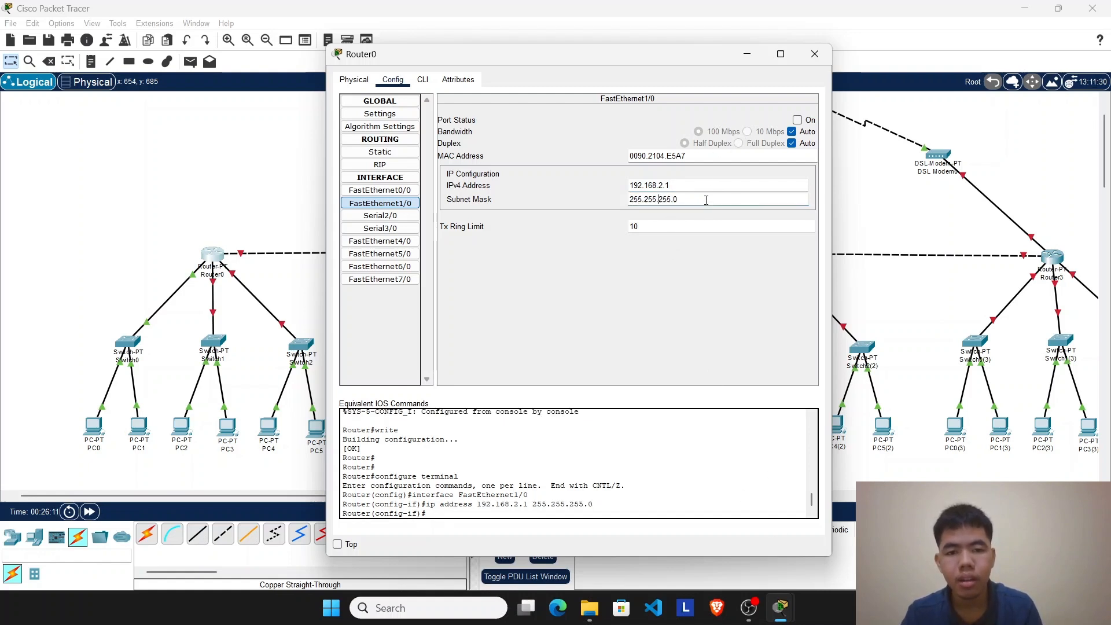
pyautogui.click(798, 121)
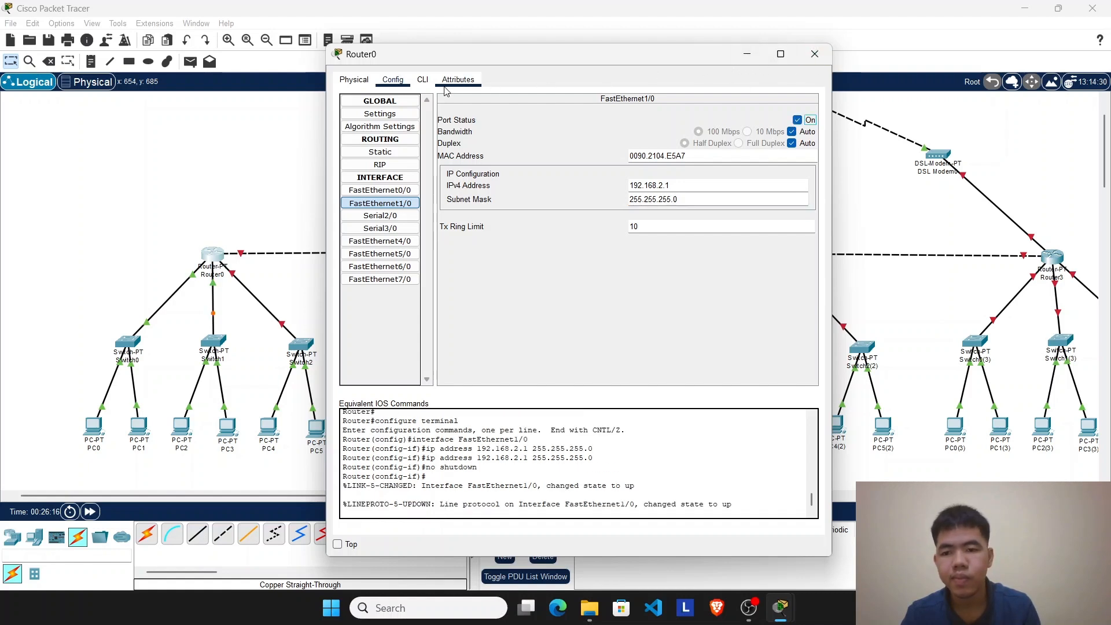
# Step: Minimize Router0's window, fast-forward the simulation time twice, and select the Switch0 and Switch1 branches with their PCs
pyautogui.click(747, 54)
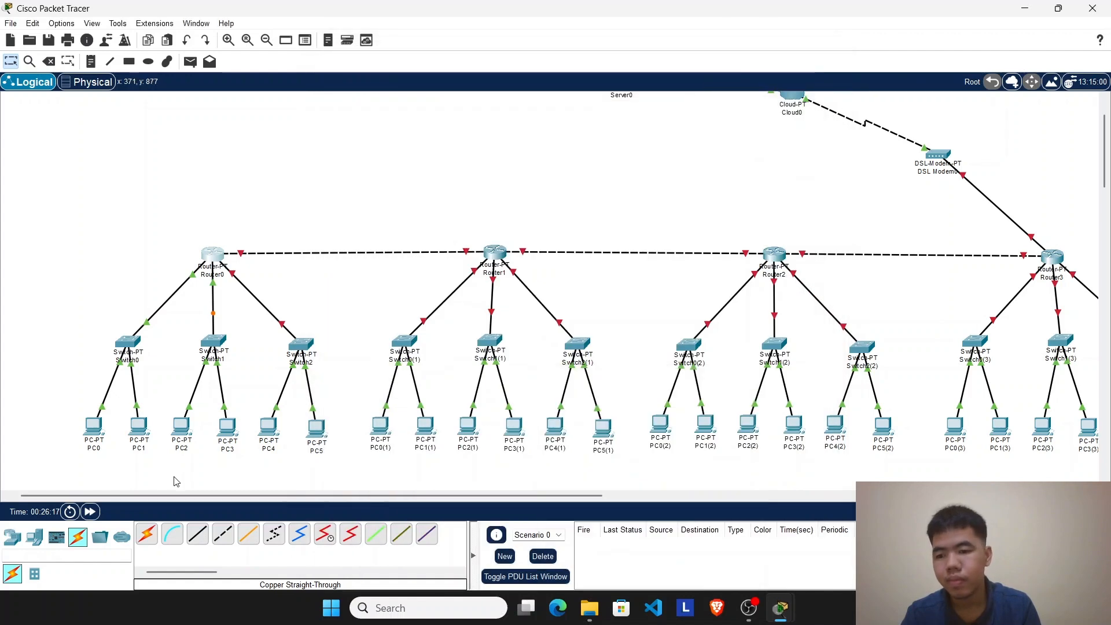
pyautogui.click(91, 512)
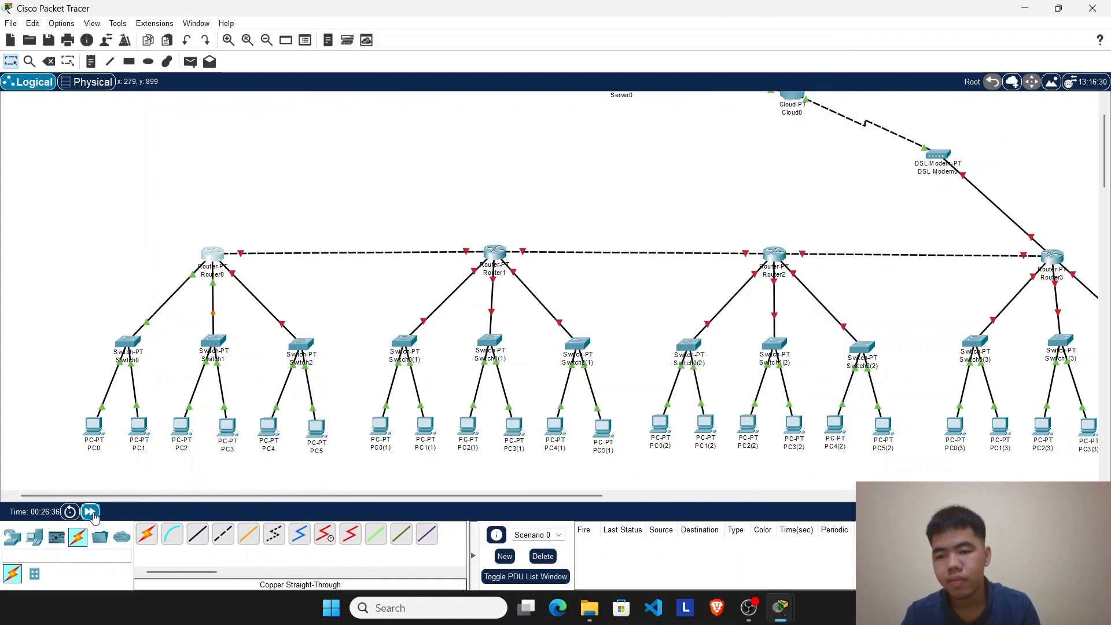
pyautogui.click(92, 512)
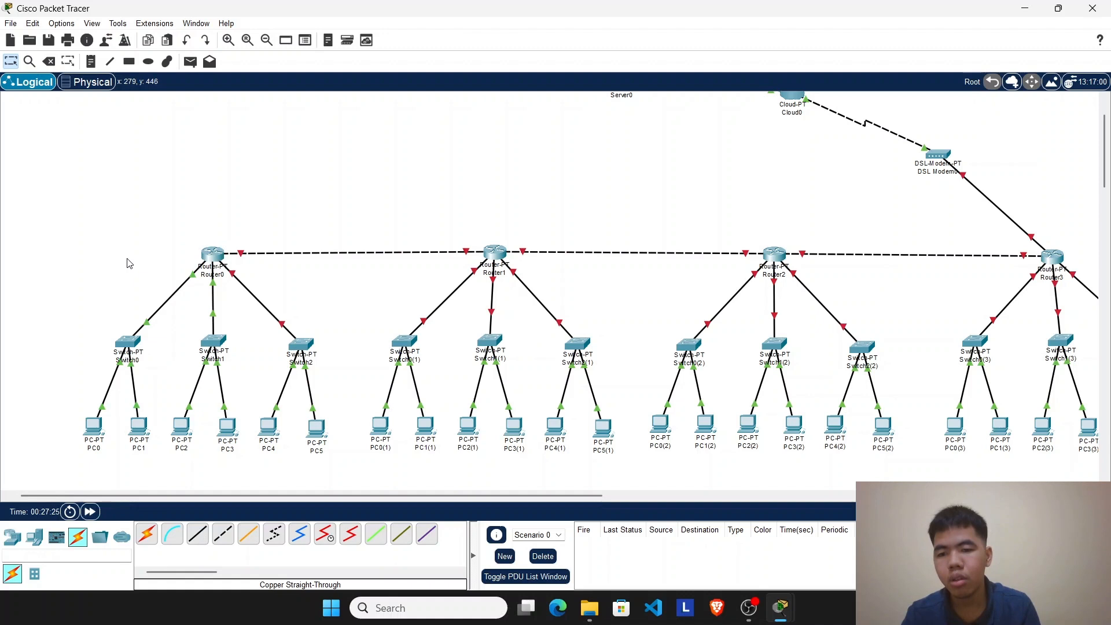
pyautogui.moveTo(127, 258); pyautogui.dragTo(121, 342)
pyautogui.moveTo(41, 260); pyautogui.dragTo(235, 467)
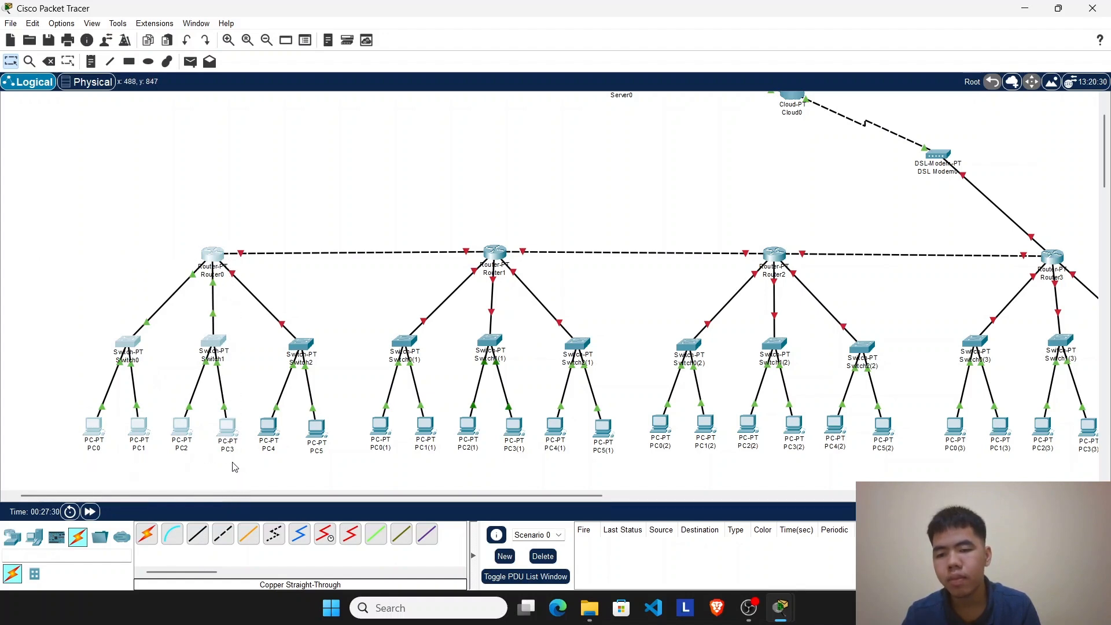
# Step: Switch PC2's IP configuration to DHCP and close its window
pyautogui.click(183, 431)
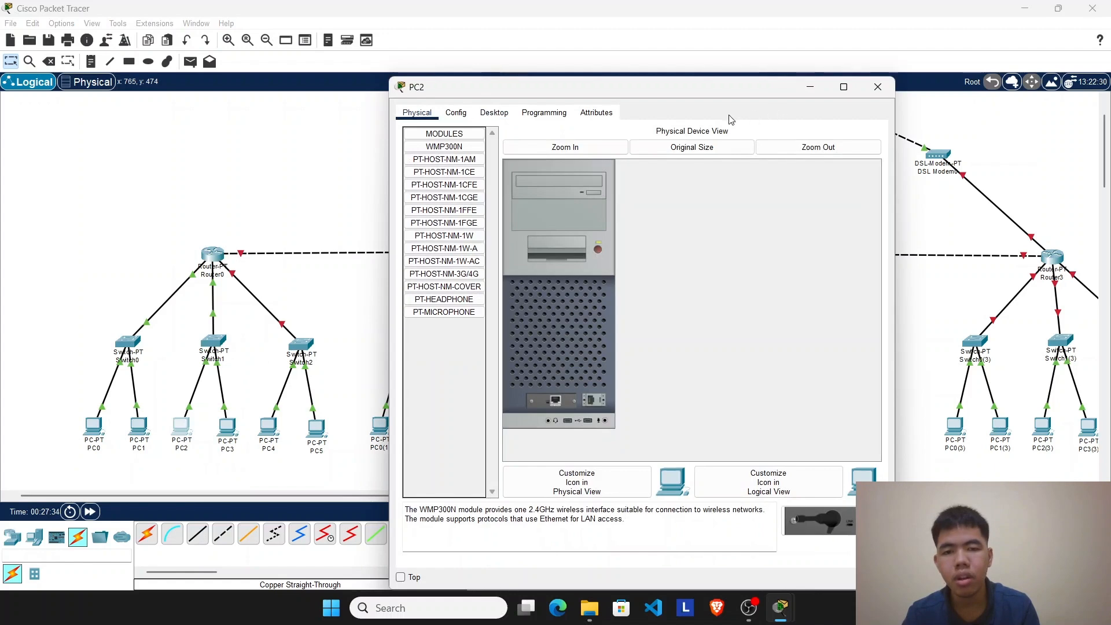
pyautogui.click(497, 115)
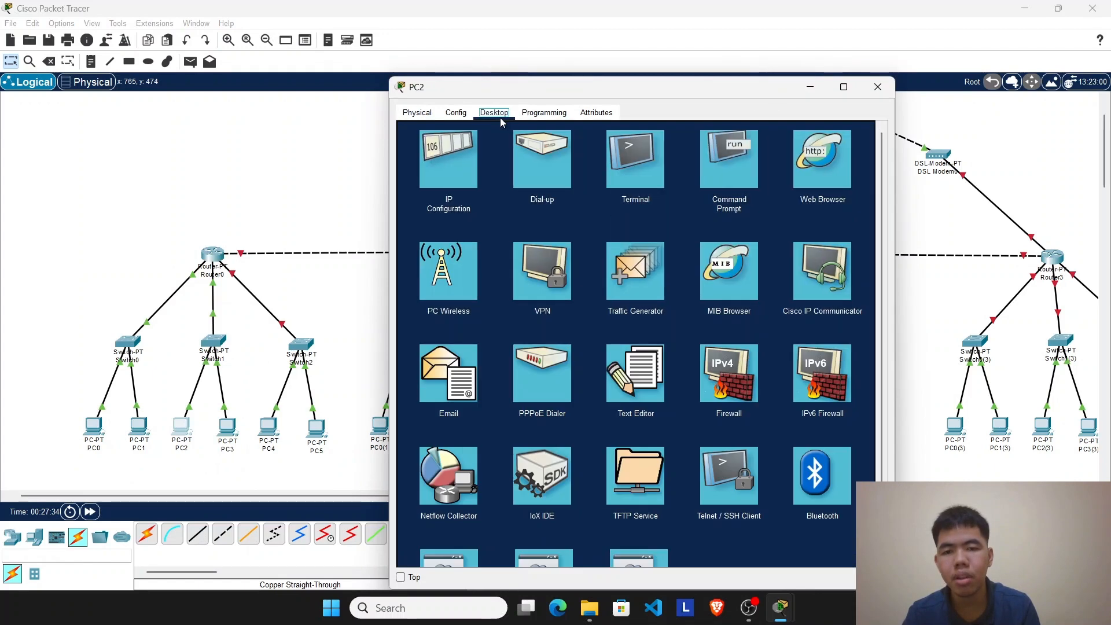
pyautogui.click(454, 157)
pyautogui.click(431, 180)
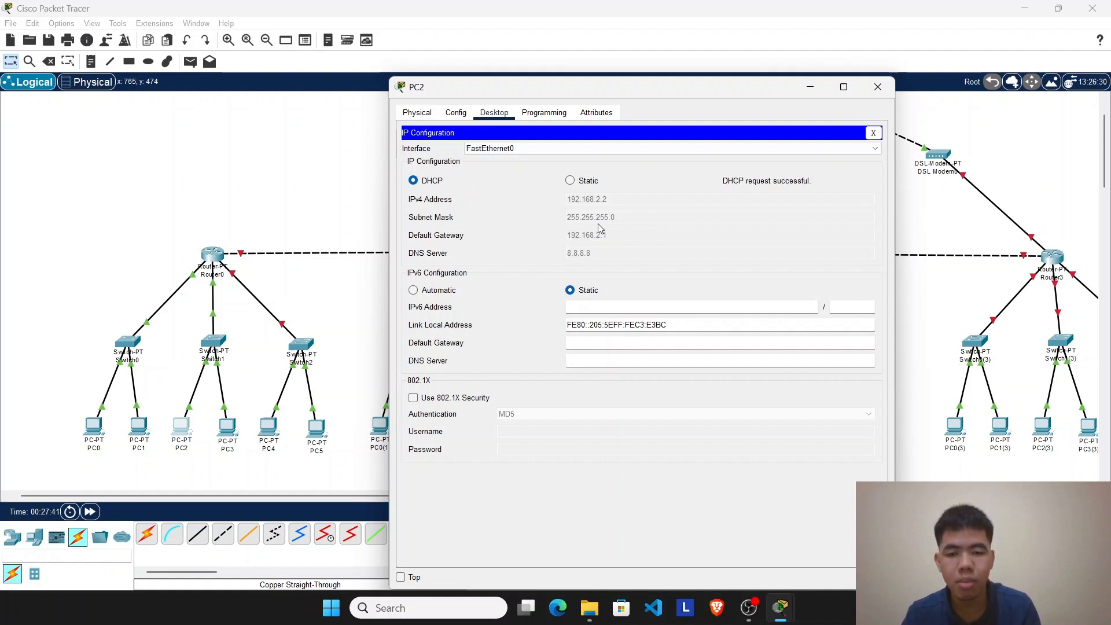
pyautogui.click(880, 93)
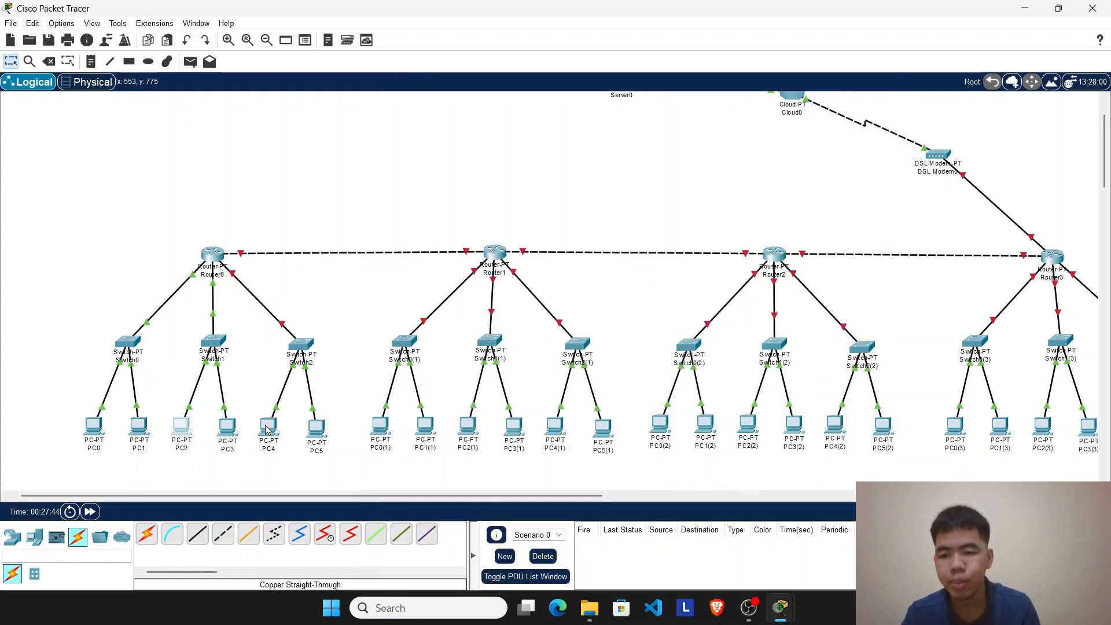
# Step: Switch PC3's IP configuration to DHCP and close its window
pyautogui.click(227, 428)
pyautogui.click(495, 113)
pyautogui.click(467, 169)
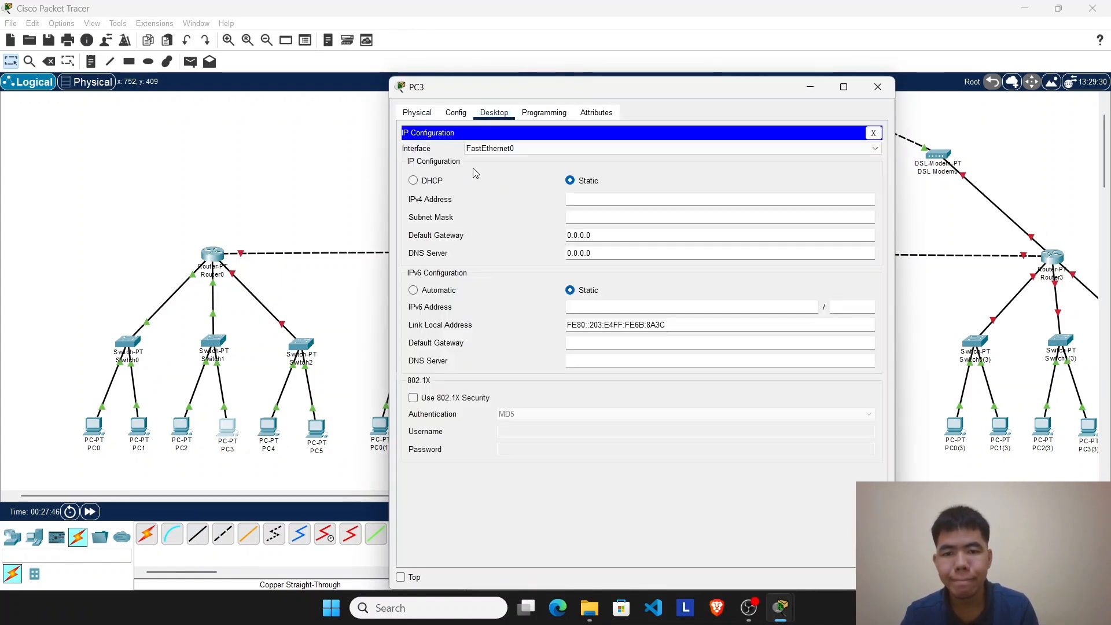
pyautogui.click(428, 180)
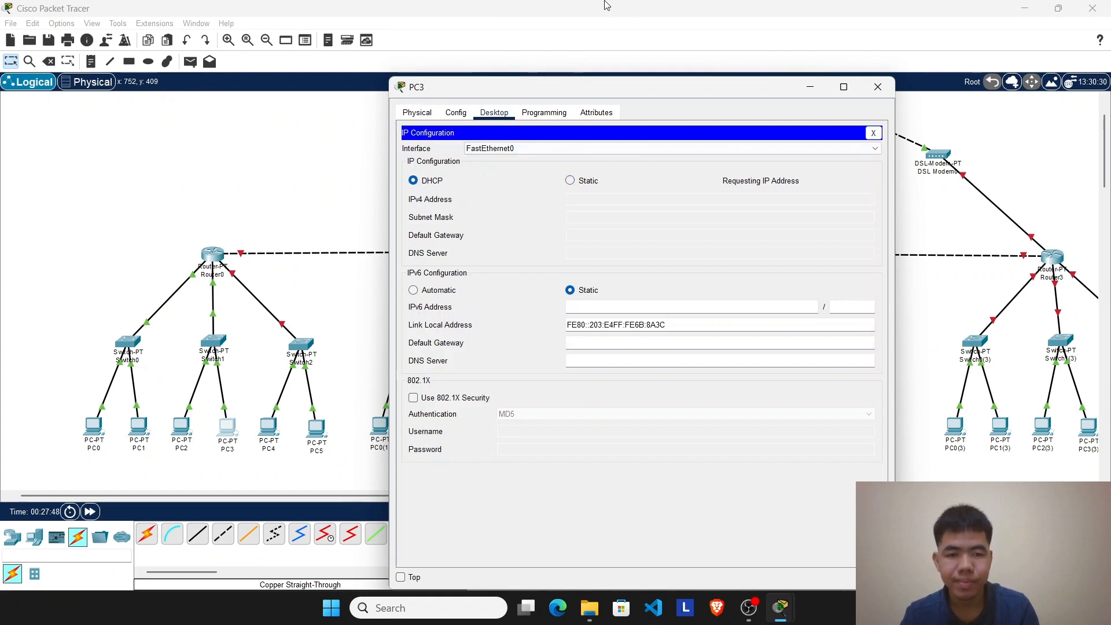
pyautogui.click(878, 87)
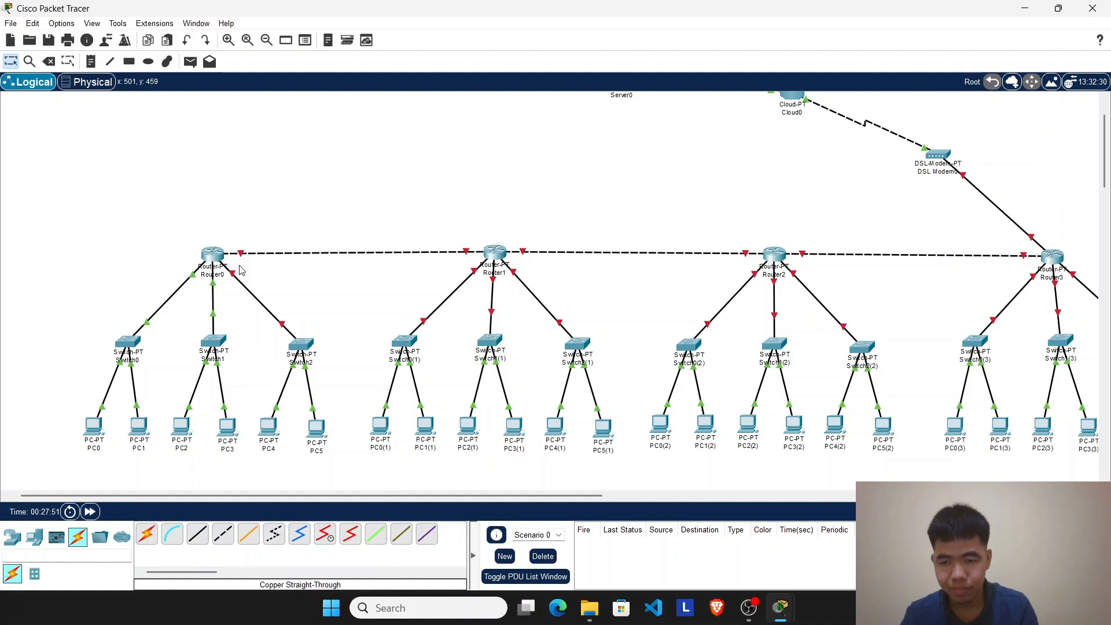
# Step: Move PC2 slightly closer to PC3 and nudge Switch1 and Switch2 into neater positions below Router0
pyautogui.moveTo(186, 434); pyautogui.dragTo(197, 434)
pyautogui.moveTo(212, 345); pyautogui.dragTo(211, 345)
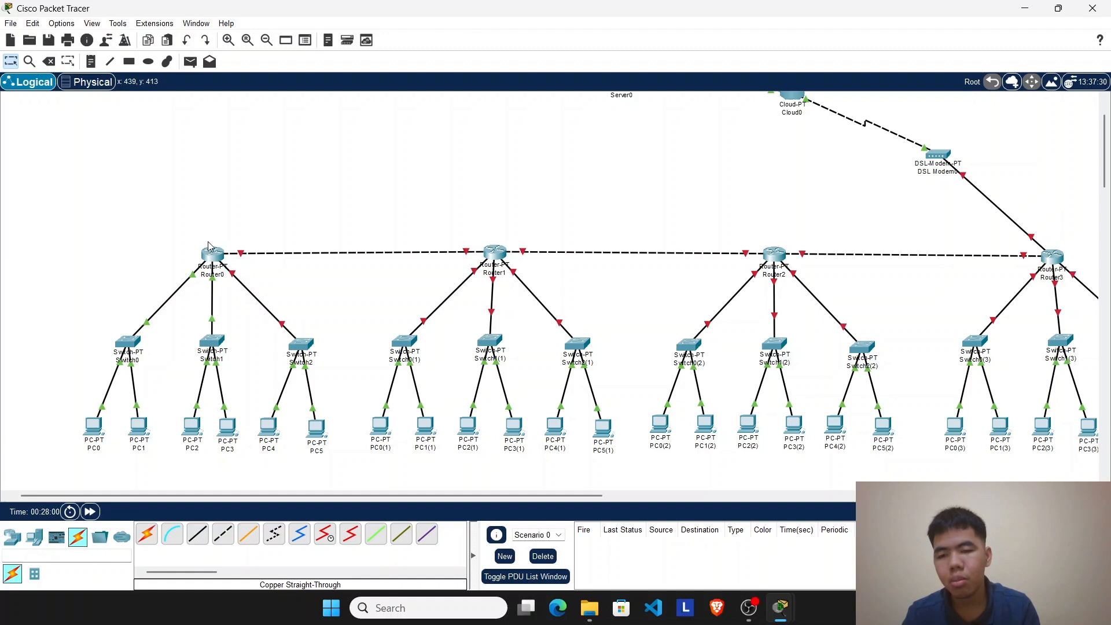
pyautogui.moveTo(302, 352); pyautogui.dragTo(300, 350)
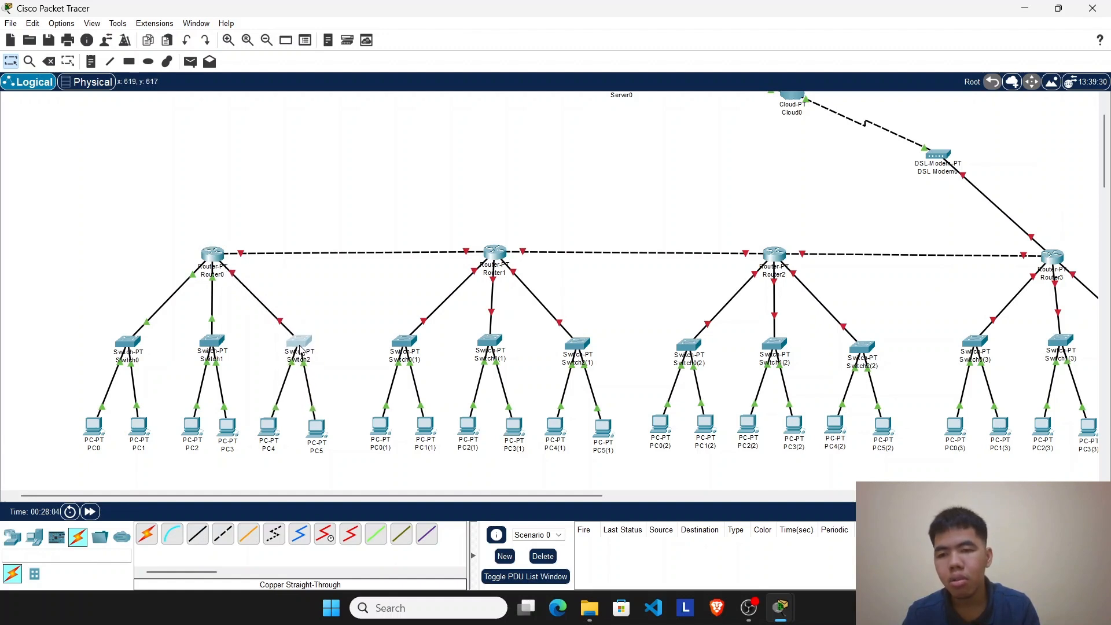
# Step: Test connectivity within the Switch0 network by sending a simple PDU from PC0 to PC1
pyautogui.click(190, 62)
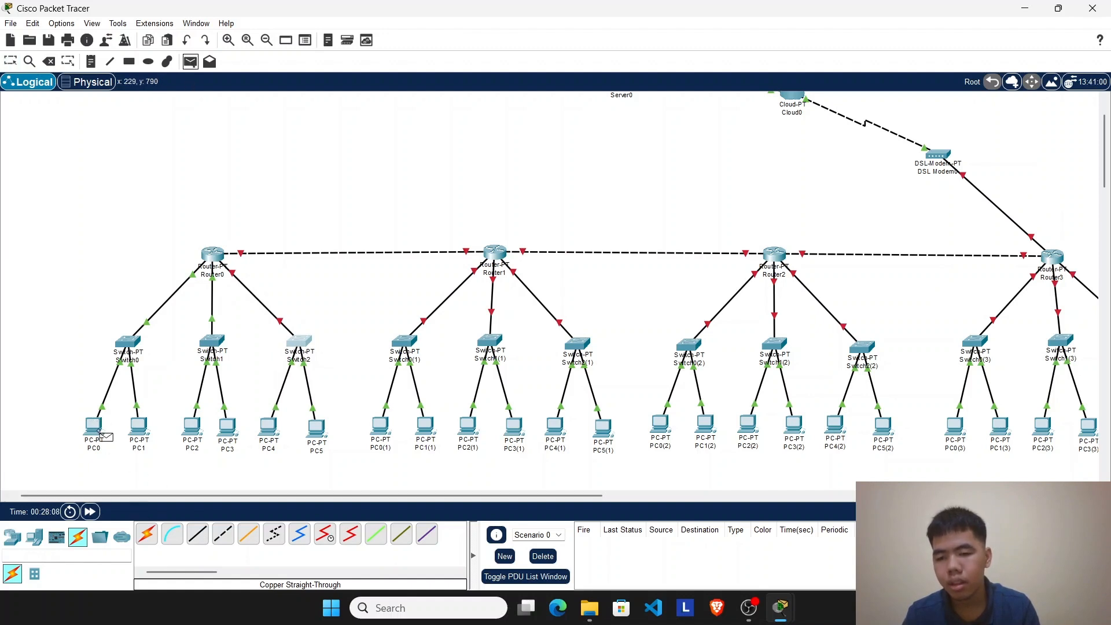
pyautogui.click(94, 427)
pyautogui.click(138, 431)
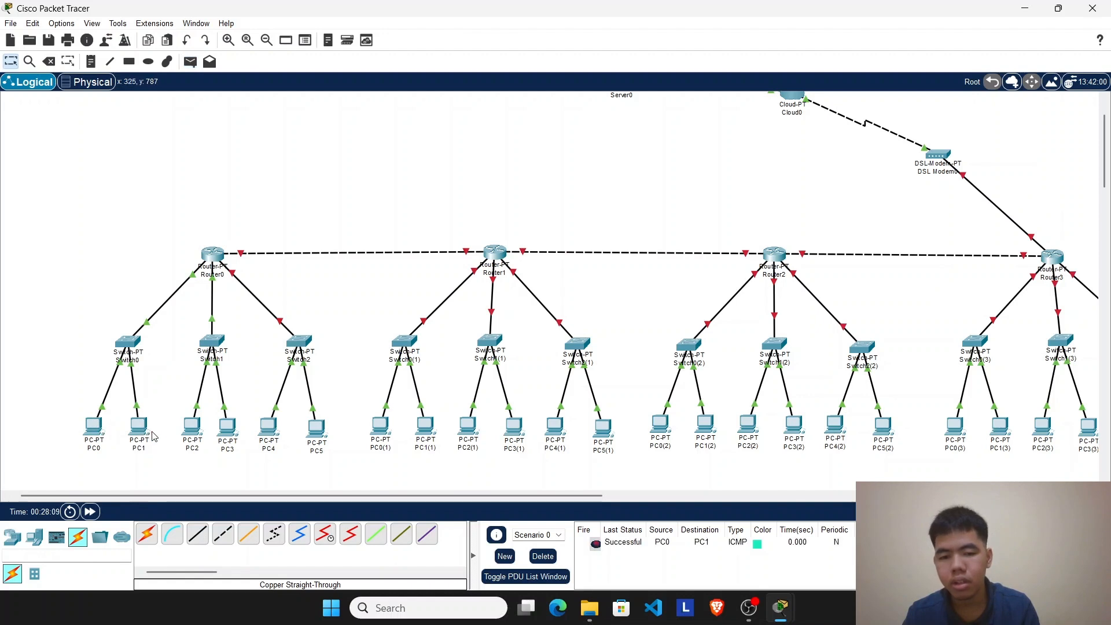
# Step: Test connectivity between the Switch0 and Switch1 networks with a simple PDU from PC0 to PC2, and delete the scenario's PDUs
pyautogui.click(190, 61)
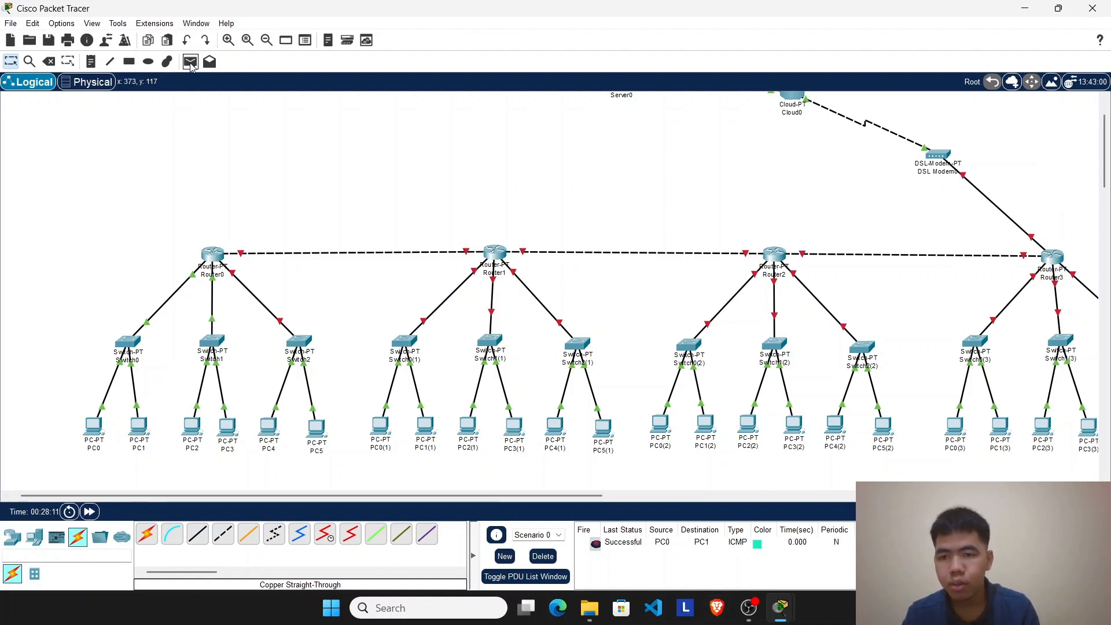
pyautogui.click(93, 427)
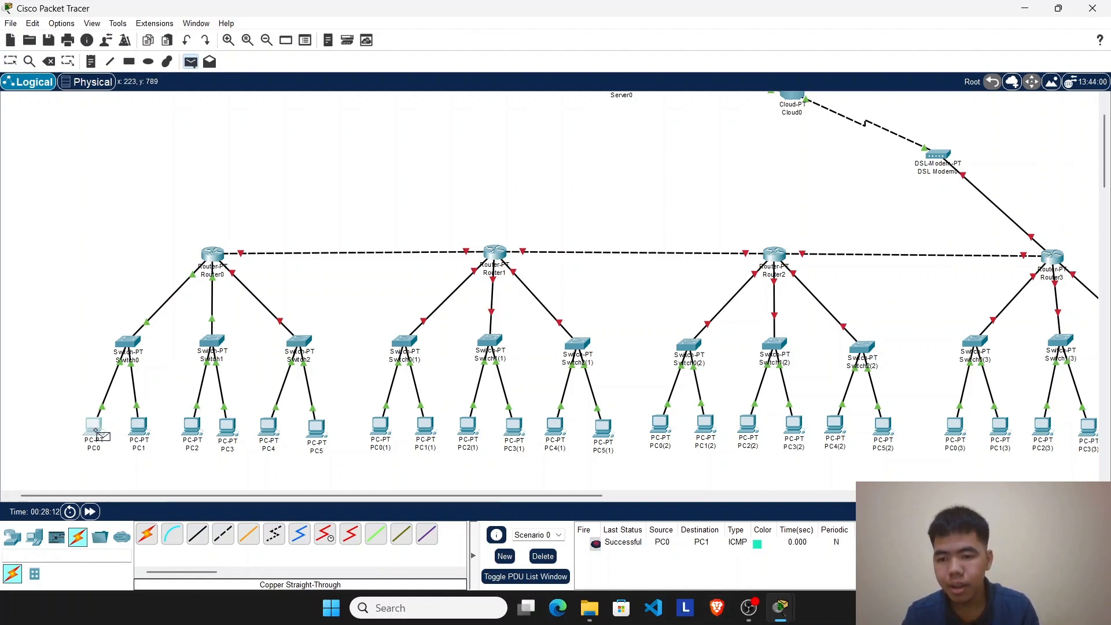
pyautogui.click(196, 438)
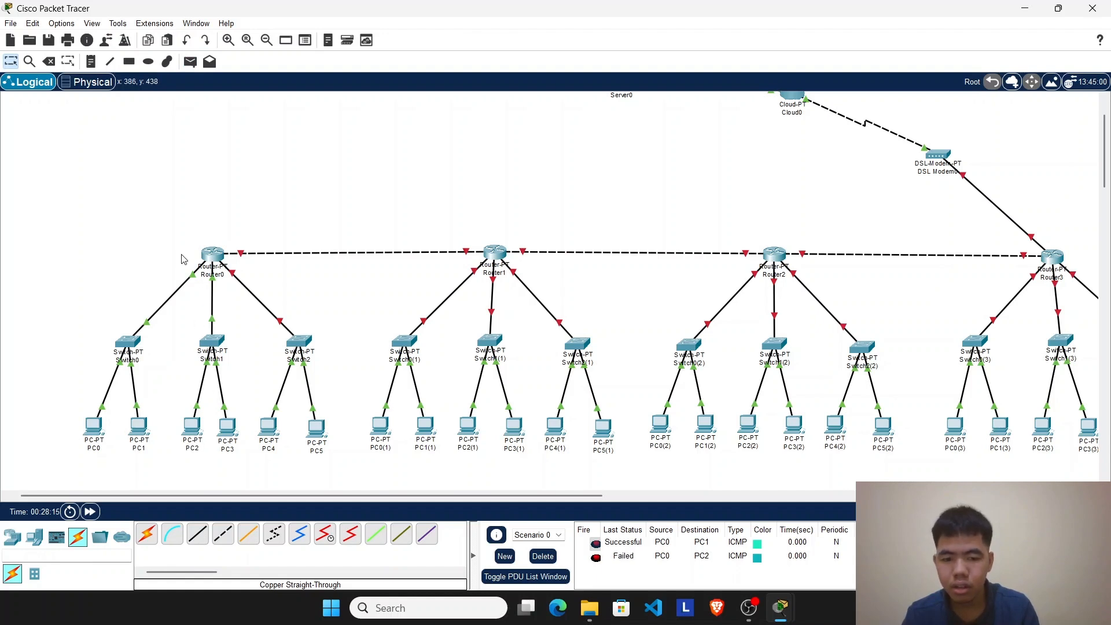
pyautogui.click(548, 556)
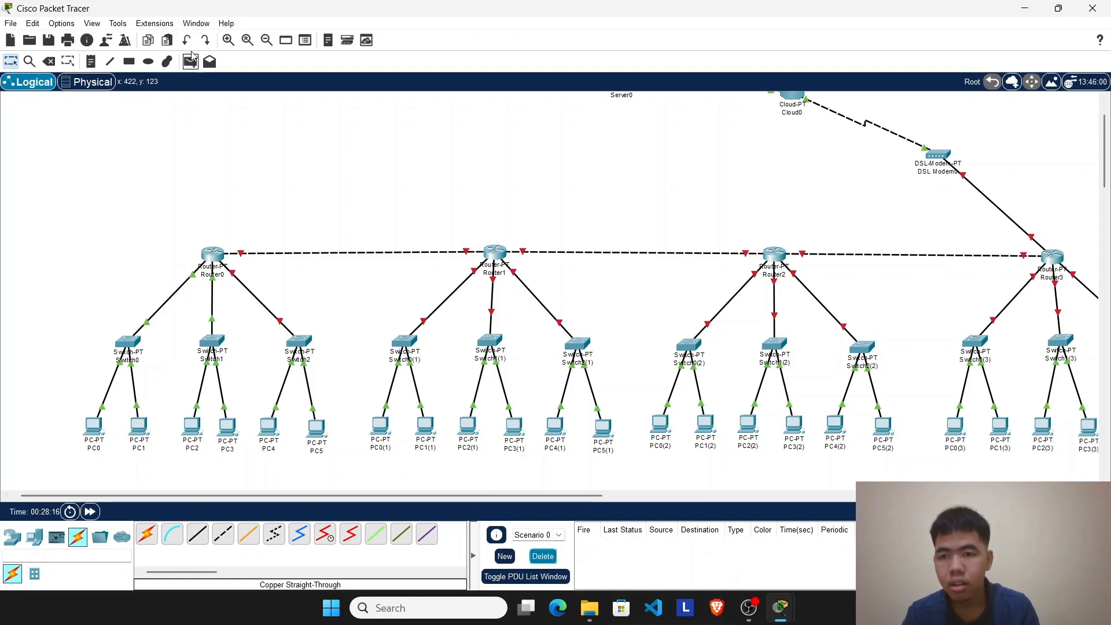
# Step: Repeat the simple PDU test from PC0 to PC2
pyautogui.click(105, 450)
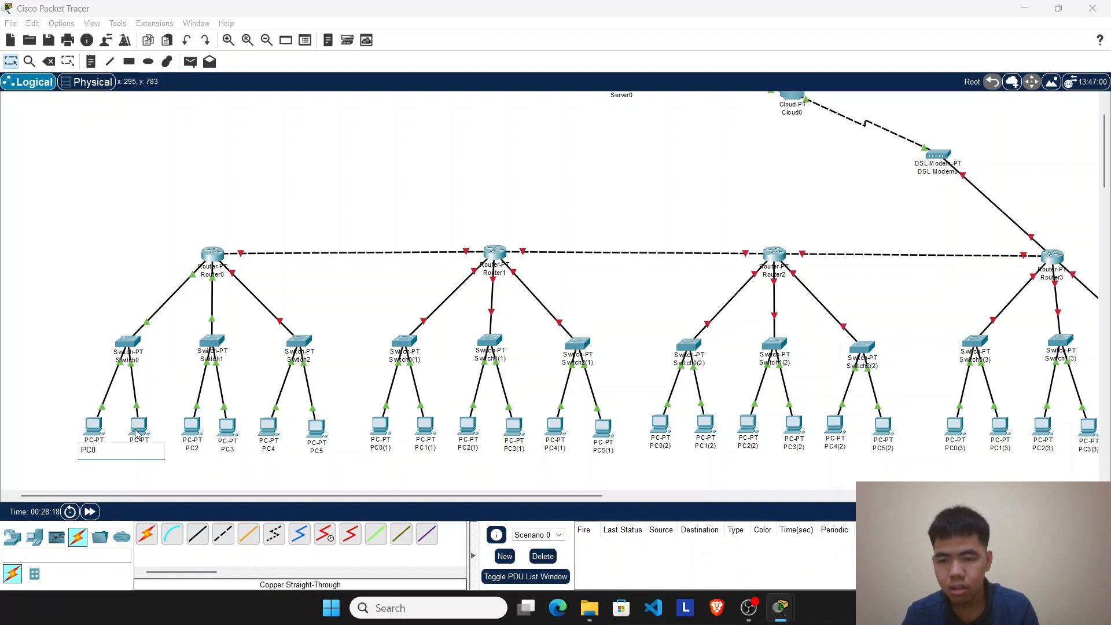
pyautogui.click(190, 61)
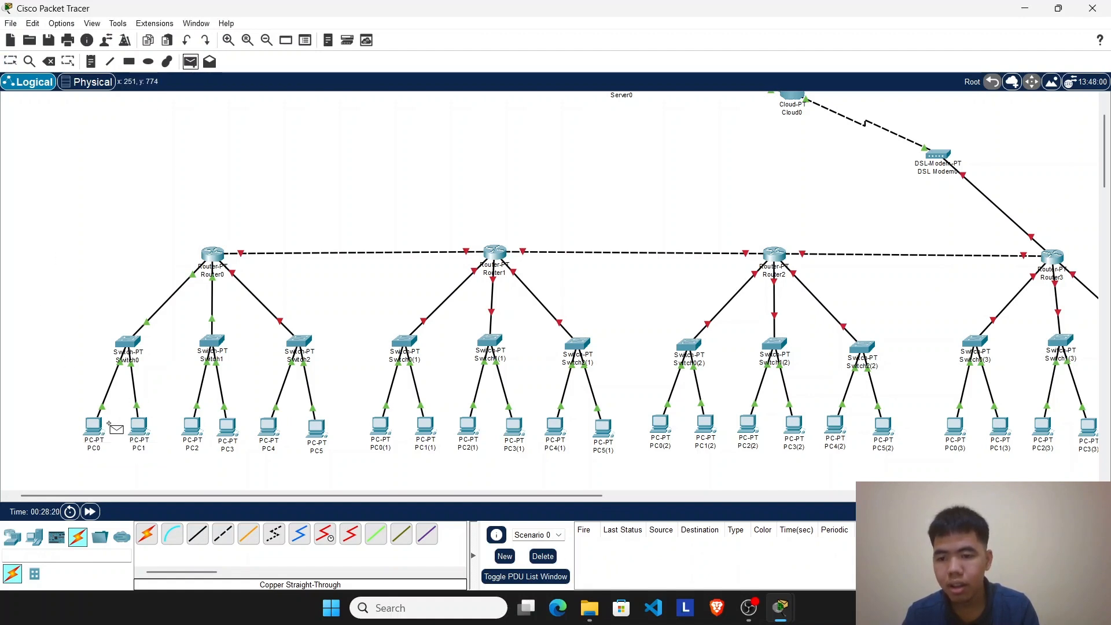
pyautogui.click(94, 426)
pyautogui.click(191, 431)
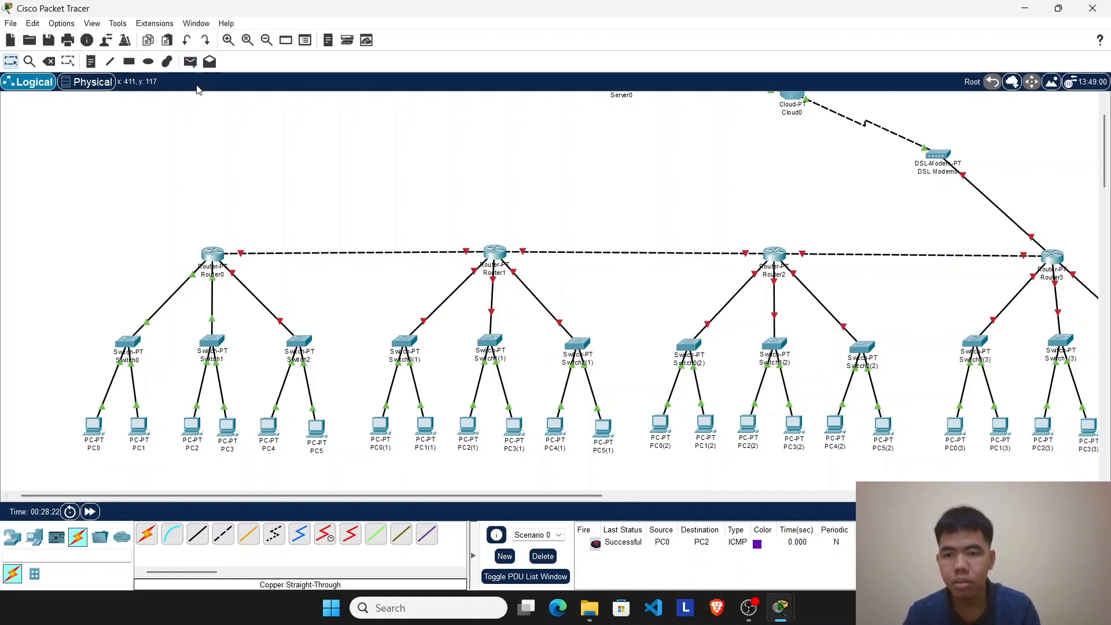
# Step: Send a simple PDU from PC0 to PC3 and clear all PDUs from the scenario
pyautogui.click(191, 61)
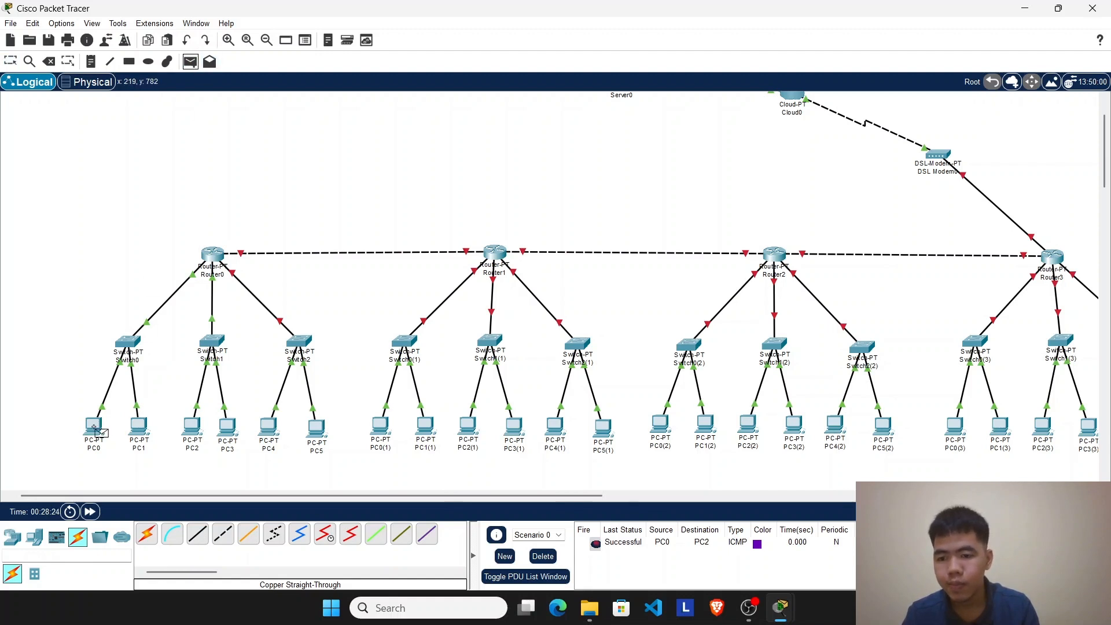
pyautogui.click(95, 428)
pyautogui.click(233, 435)
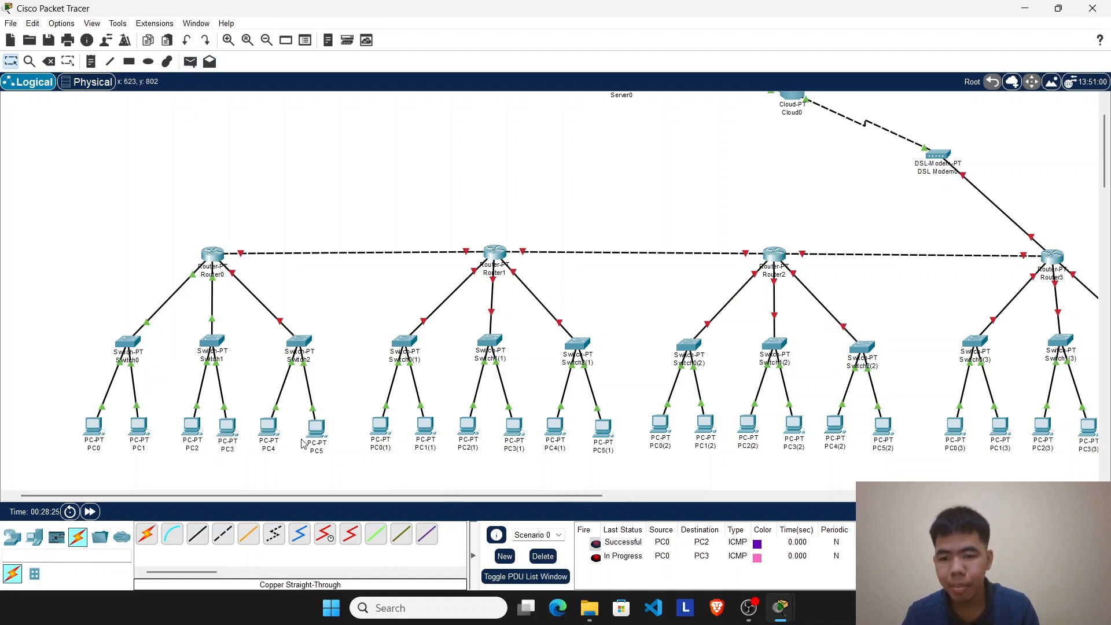
pyautogui.click(543, 556)
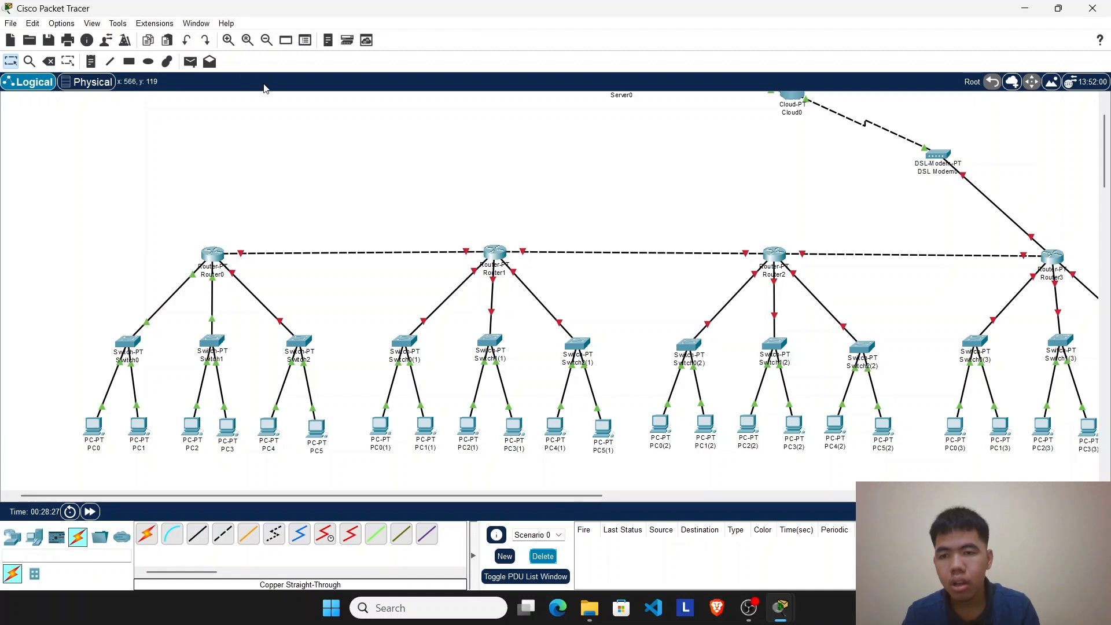
# Step: Repeat the simple PDU test from PC0 to PC3
pyautogui.click(190, 61)
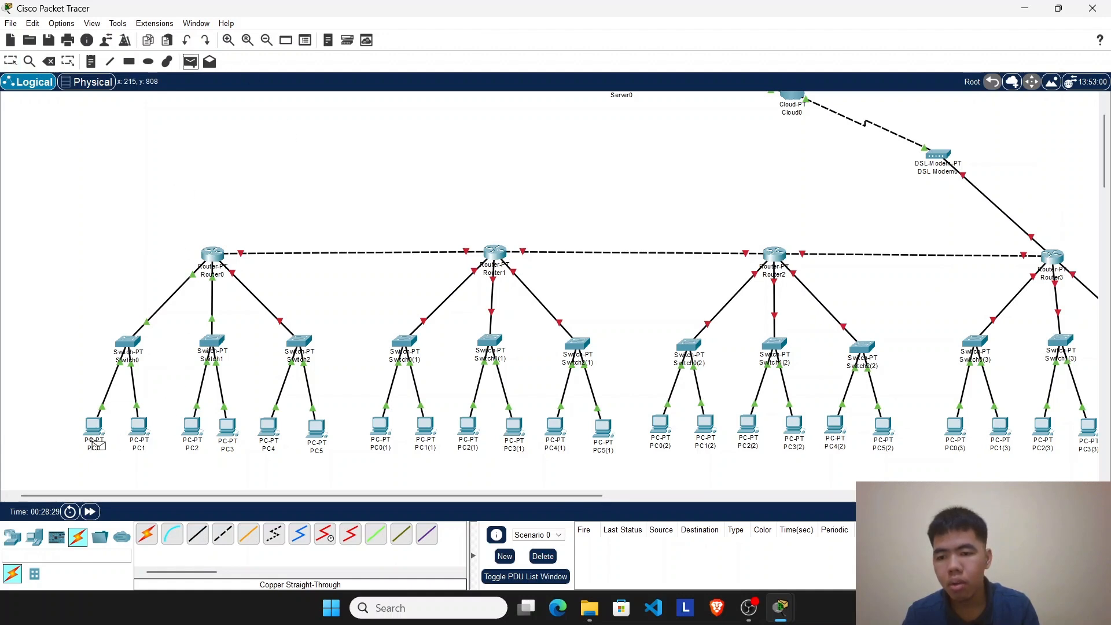
pyautogui.click(93, 440)
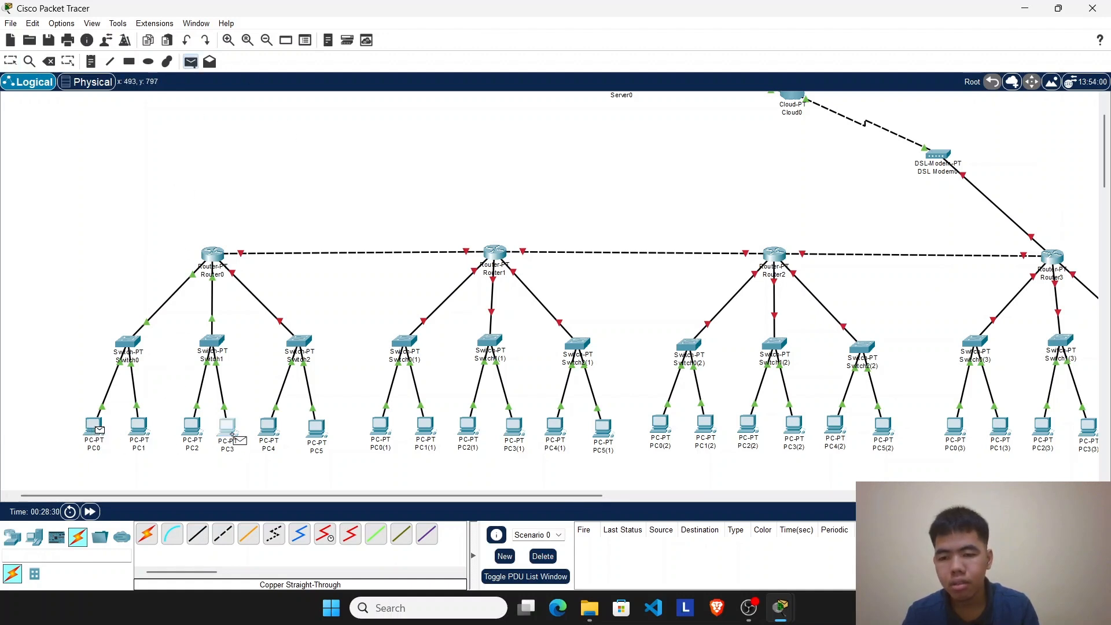
pyautogui.click(233, 435)
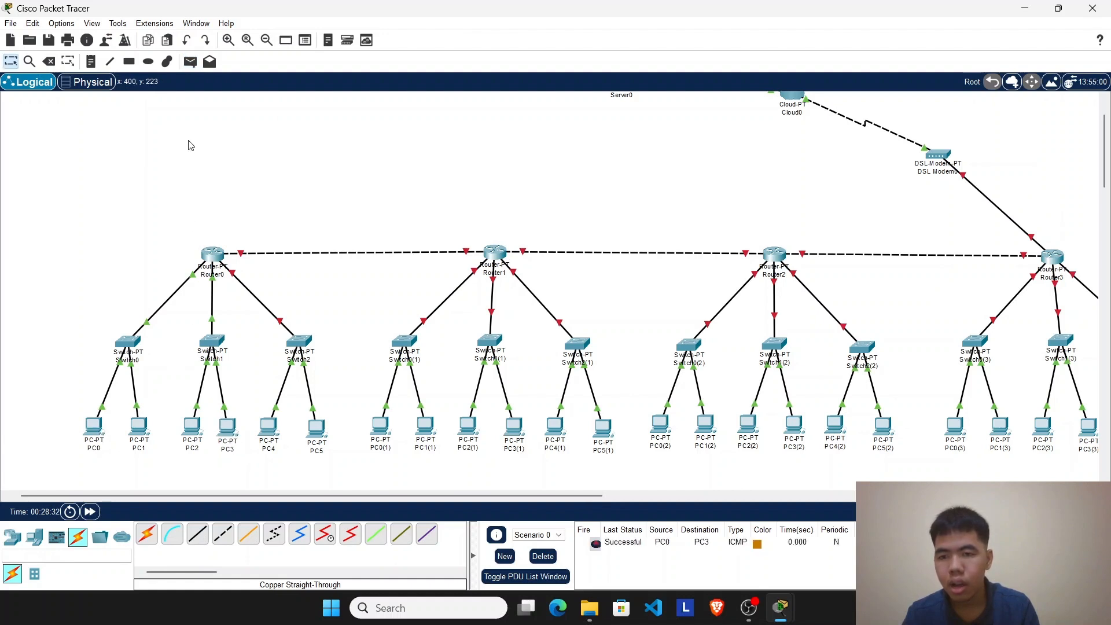
# Step: Test connectivity between PC1 and PC2 by sending a simple PDU in each direction
pyautogui.click(190, 61)
pyautogui.click(140, 431)
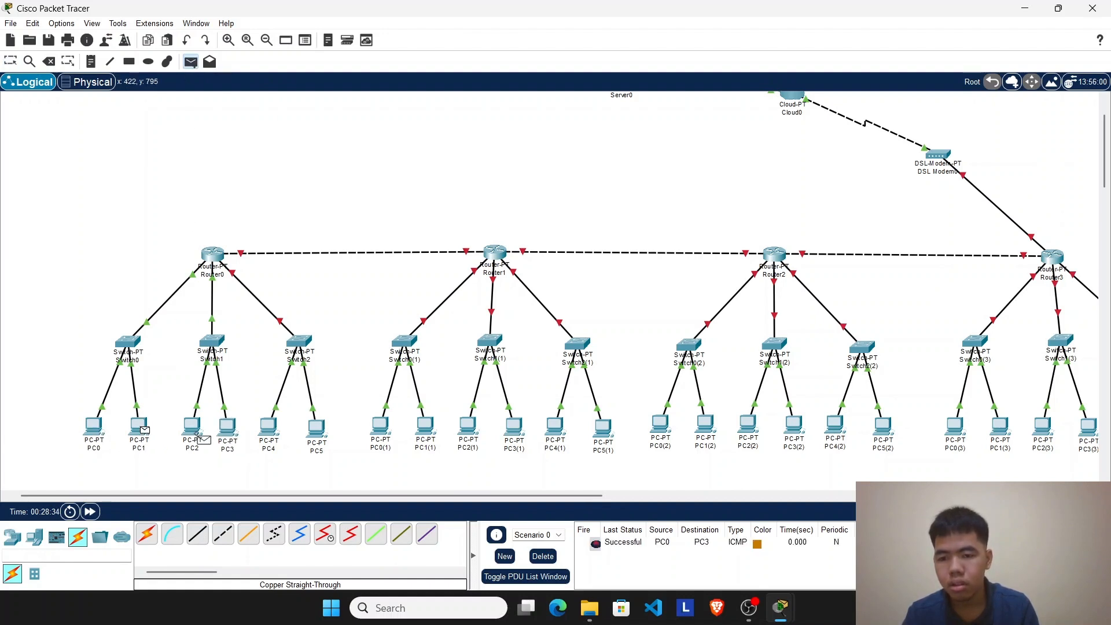
pyautogui.click(197, 434)
pyautogui.click(190, 62)
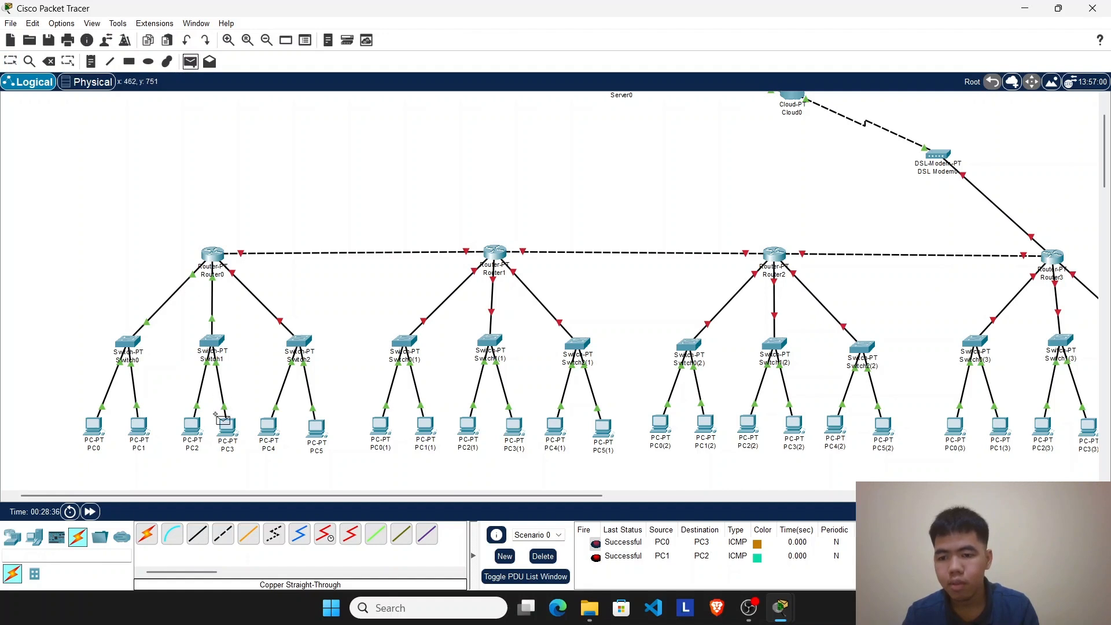
pyautogui.click(196, 432)
pyautogui.click(139, 431)
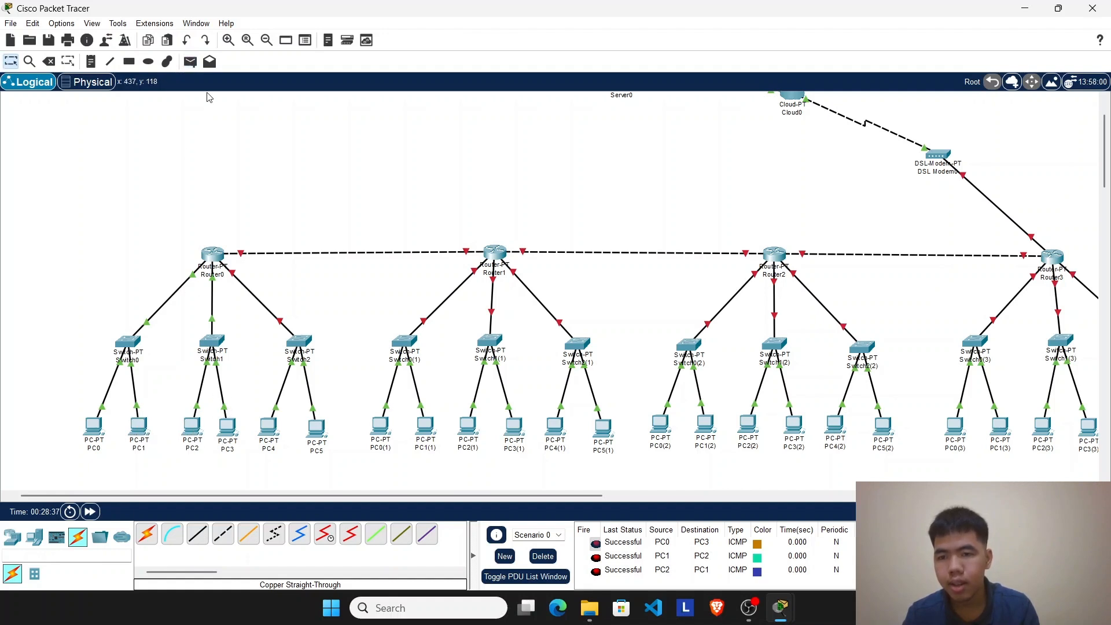
# Step: Send a simple PDU from PC3 to PC0 and delete all PDUs of the scenario
pyautogui.click(190, 61)
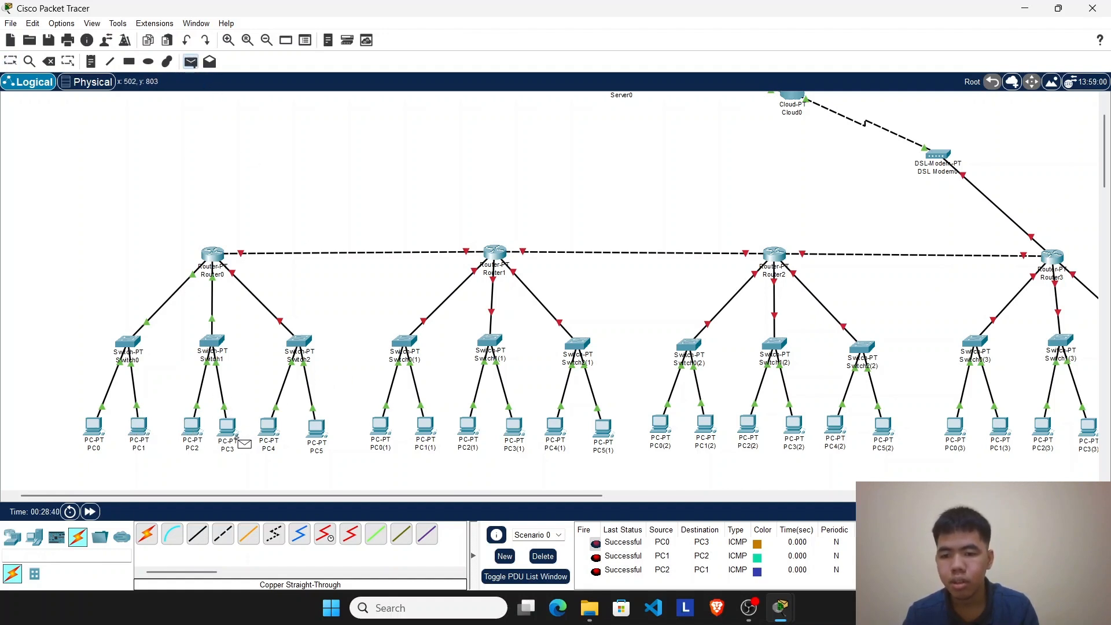
pyautogui.click(228, 429)
pyautogui.click(102, 428)
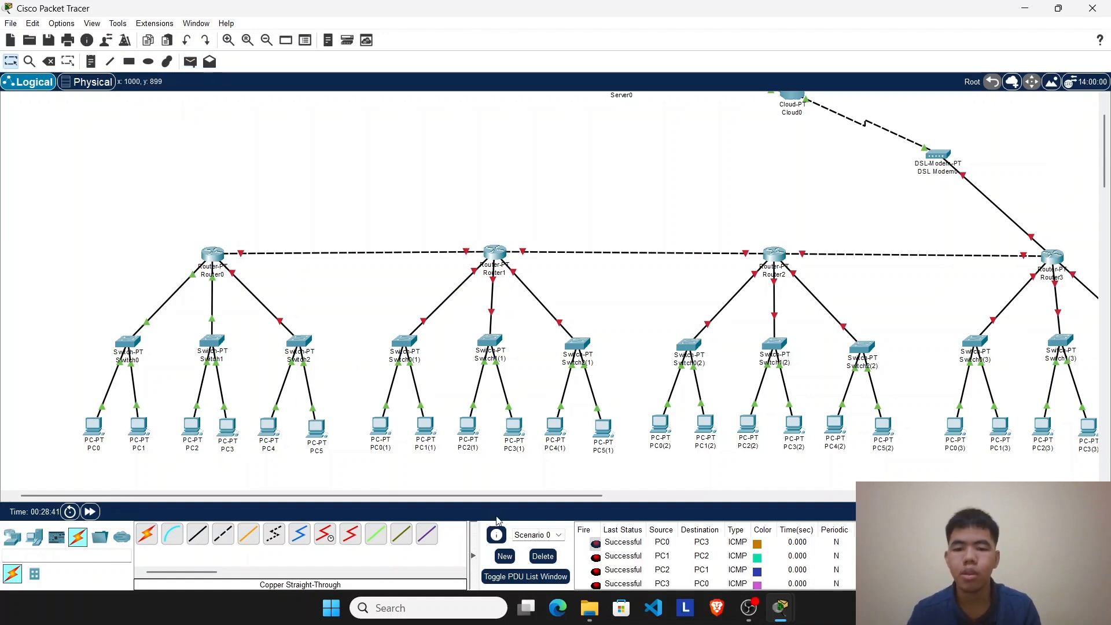
pyautogui.click(543, 556)
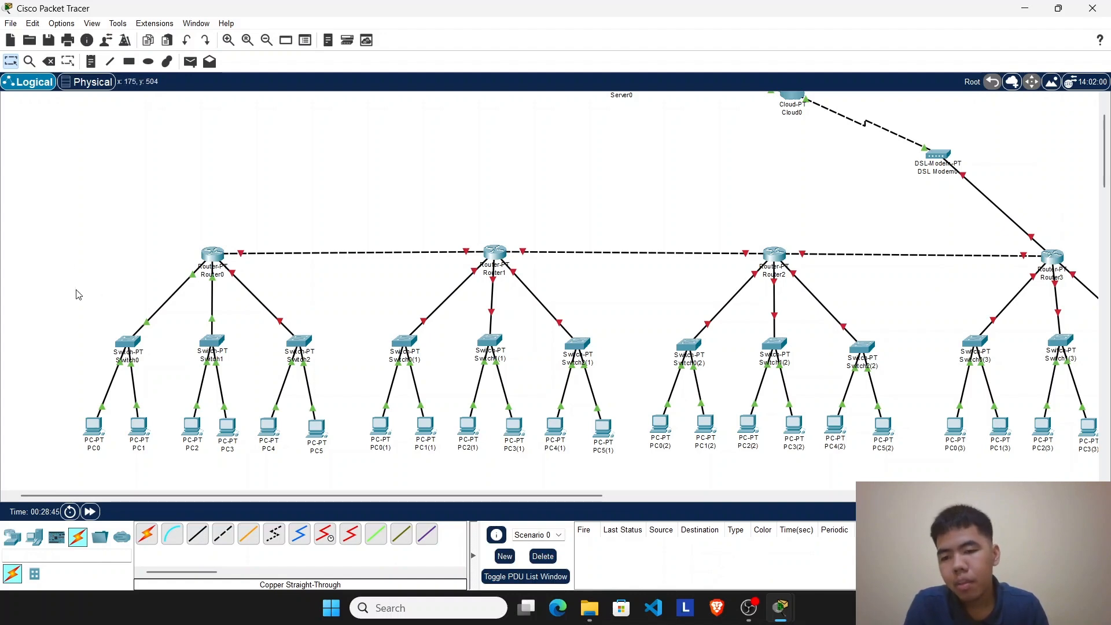
pyautogui.moveTo(74, 287); pyautogui.dragTo(241, 483)
pyautogui.click(213, 259)
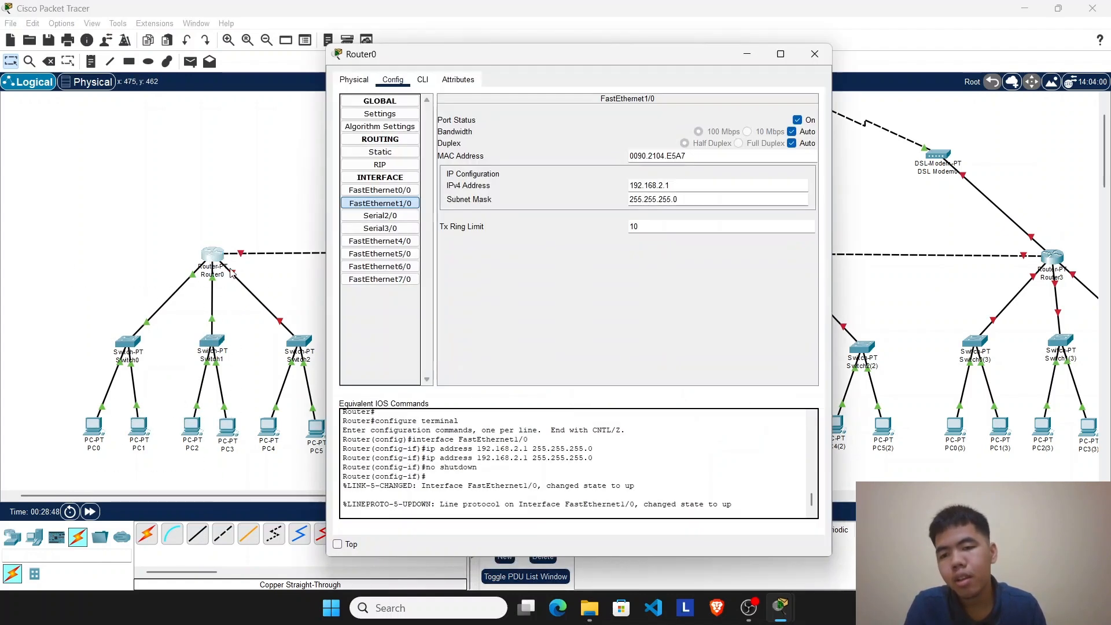
pyautogui.moveTo(304, 306); pyautogui.dragTo(287, 495)
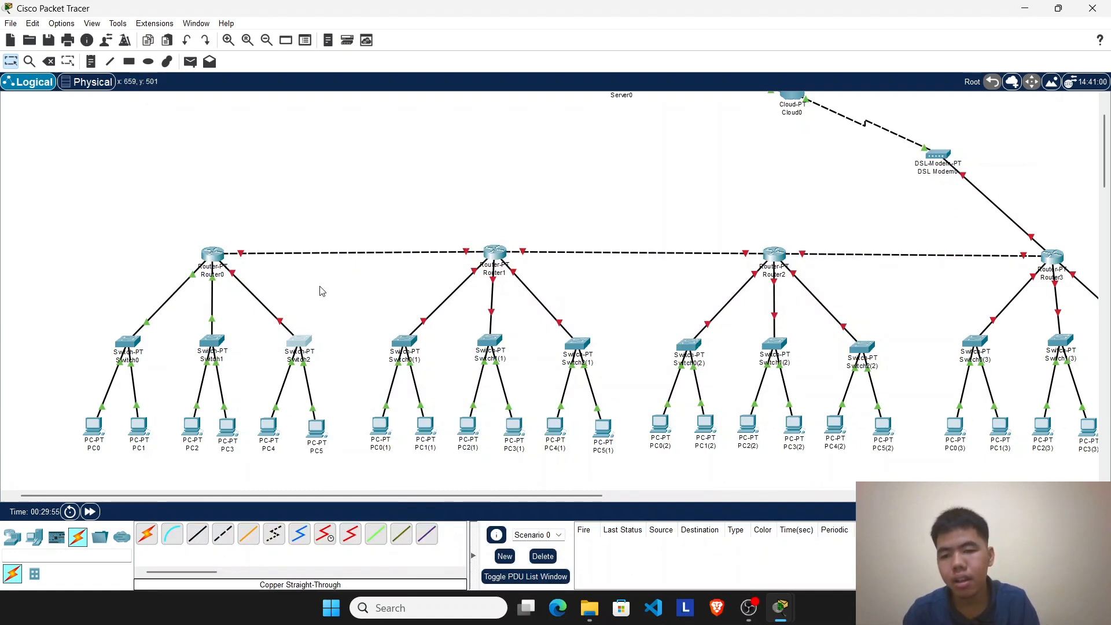
pyautogui.moveTo(323, 290); pyautogui.dragTo(267, 455)
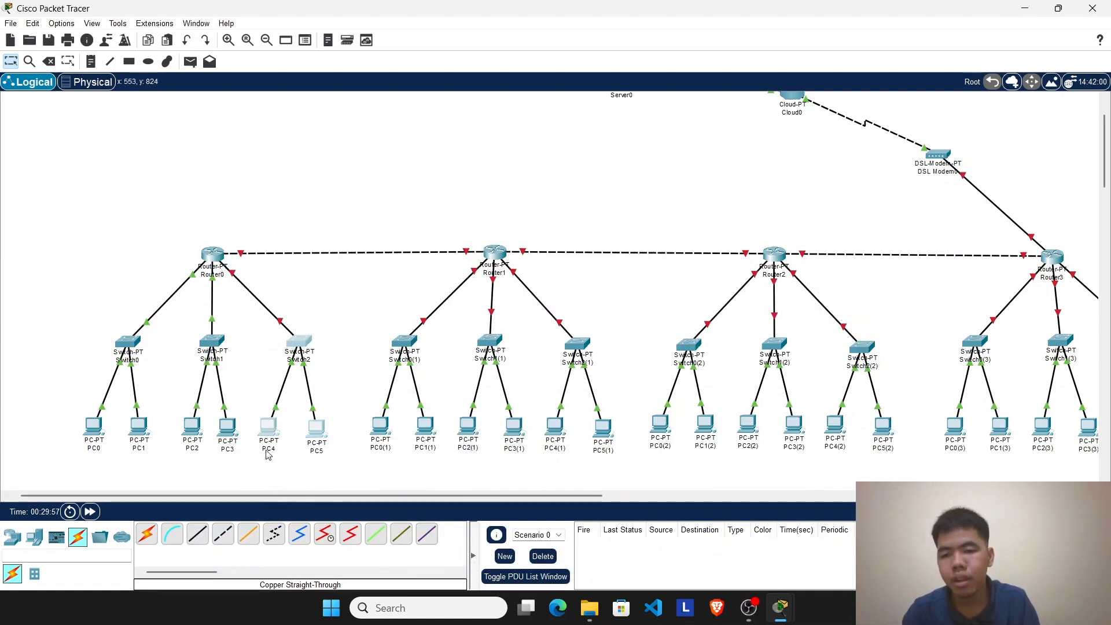
# Step: Open Router0's command line and exit interface and global configuration modes back to the privileged prompt
pyautogui.click(214, 257)
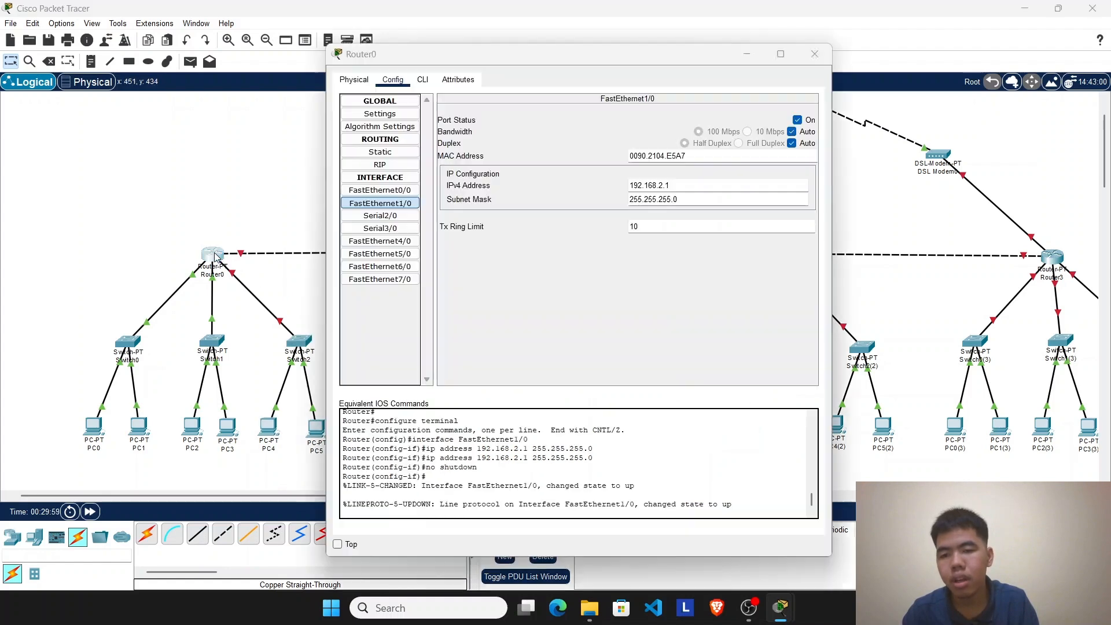
pyautogui.click(422, 81)
pyautogui.click(481, 478)
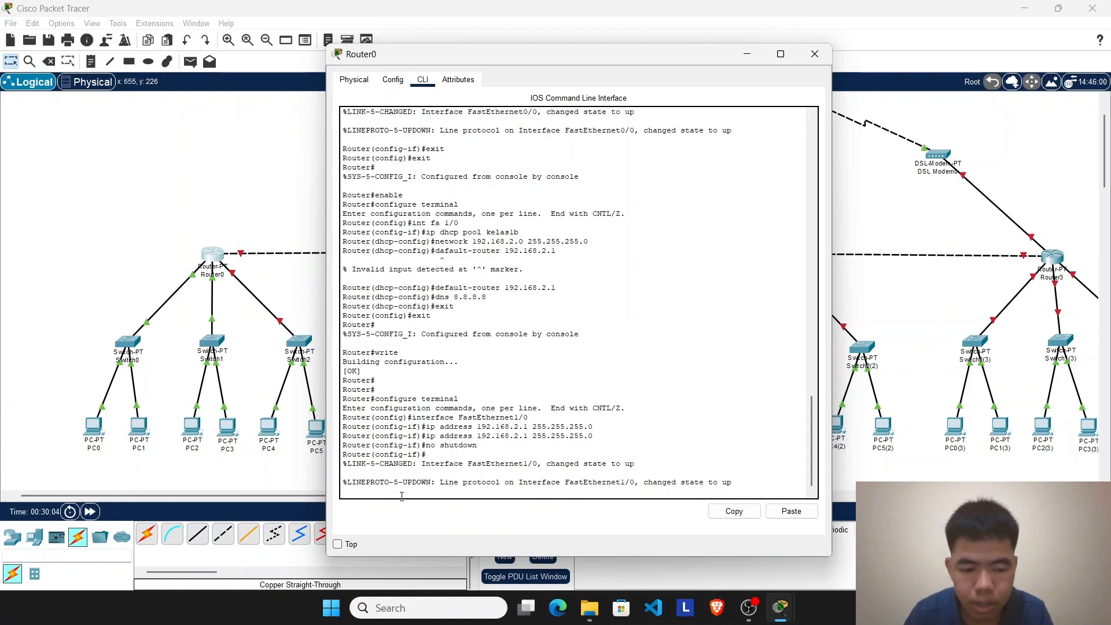
pyautogui.press('Return')
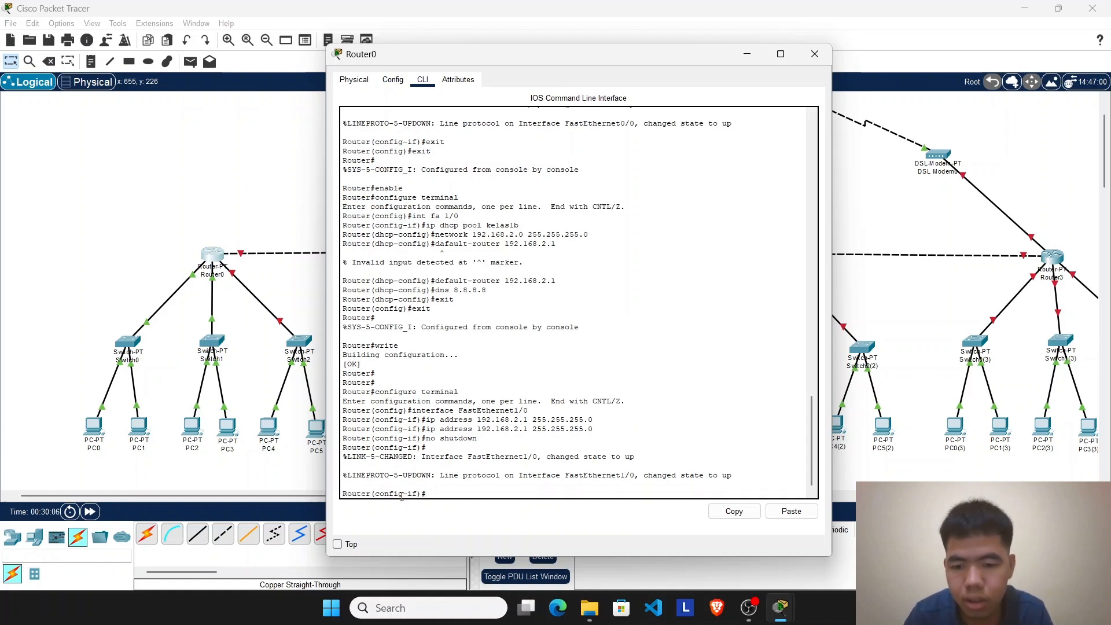
pyautogui.write('exi')
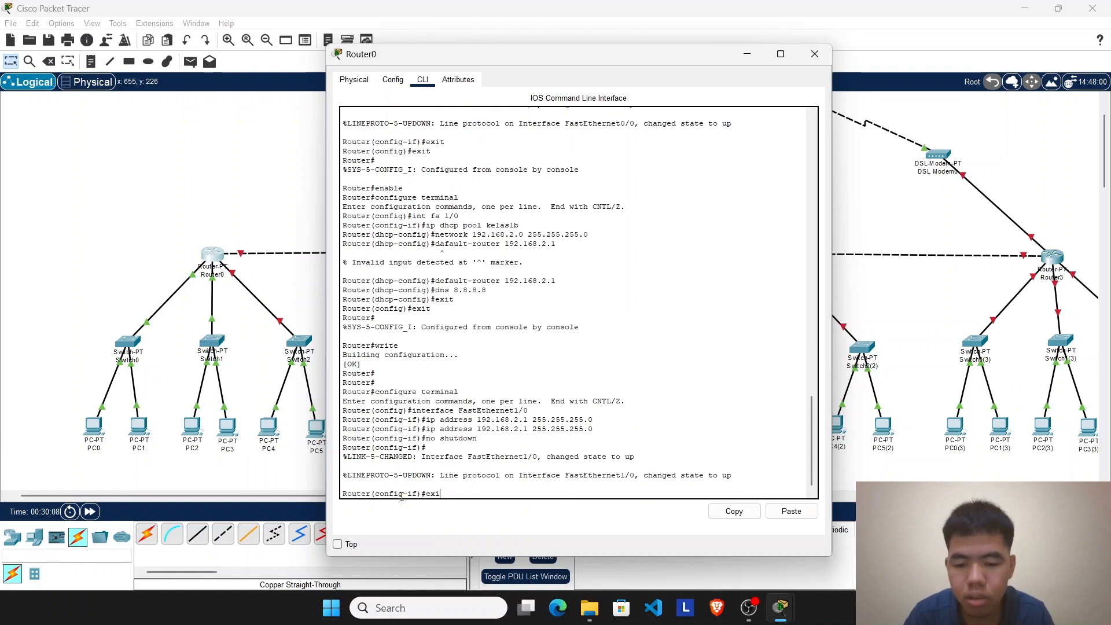
pyautogui.write('t')
pyautogui.press('Return')
pyautogui.write('er(config)#exit')
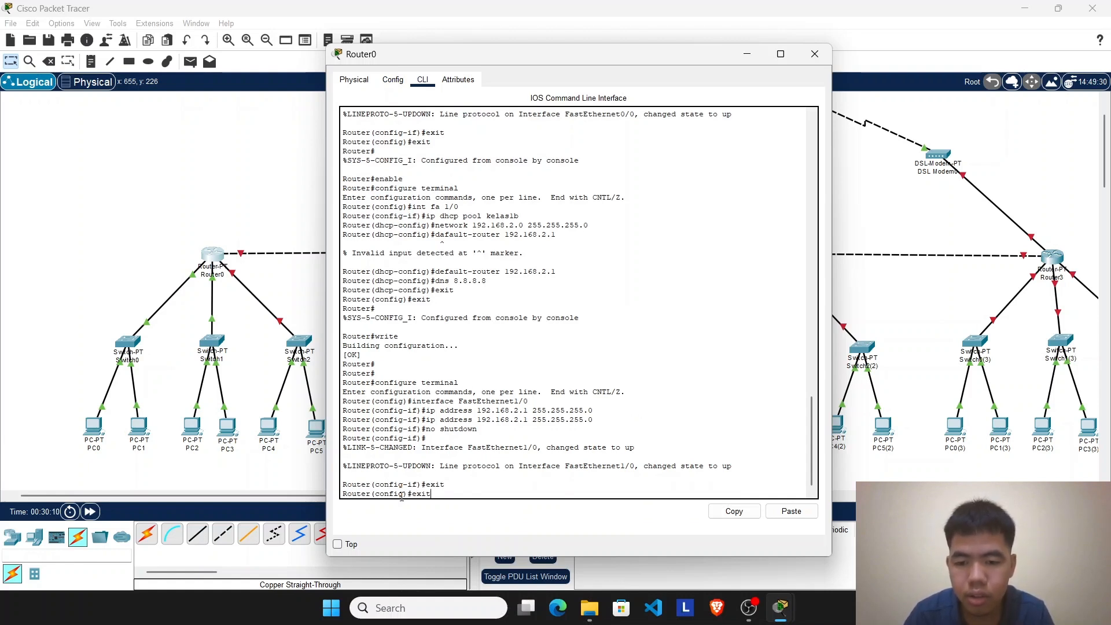
pyautogui.press('Return')
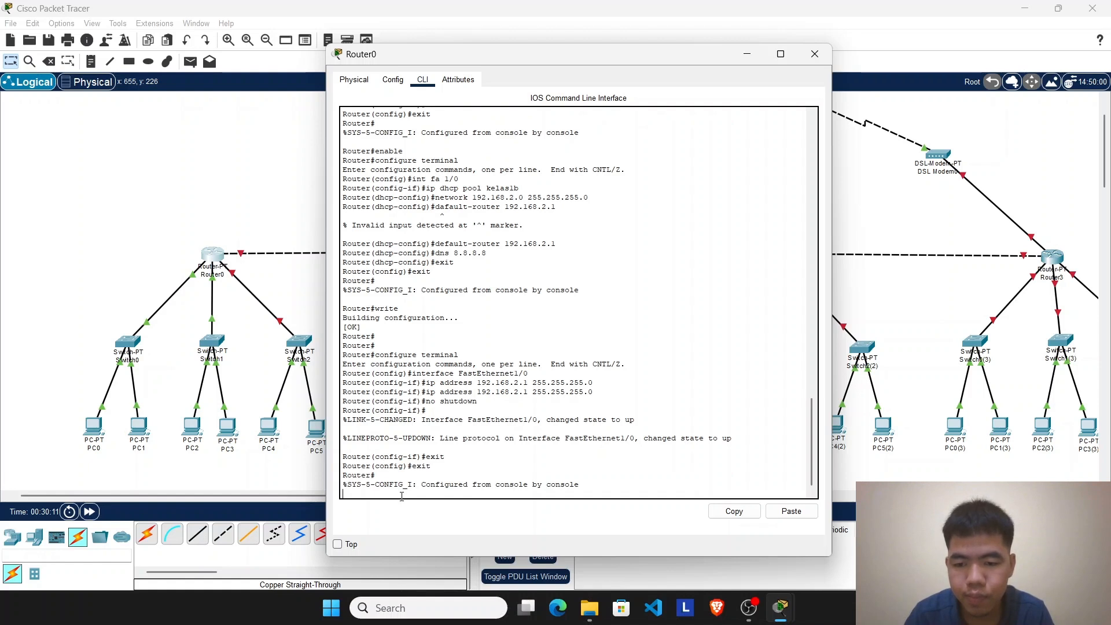
pyautogui.press('Return')
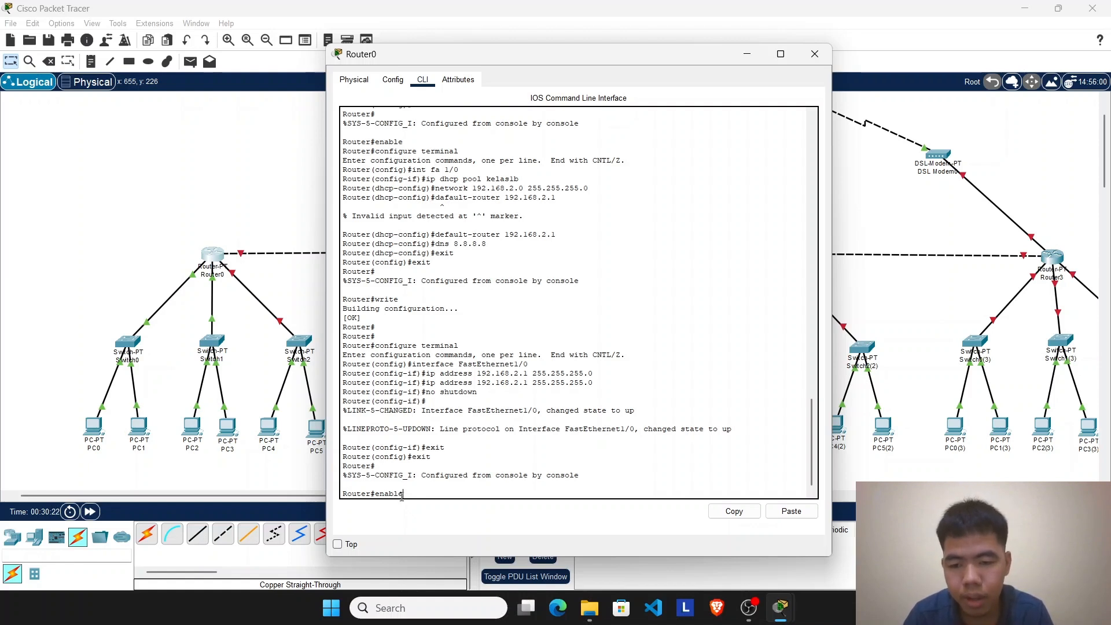
# Step: Enter Router0's configuration mode with enable and configure terminal, and select interface fa 6/0, the port linked to Switch2
pyautogui.press('Return')
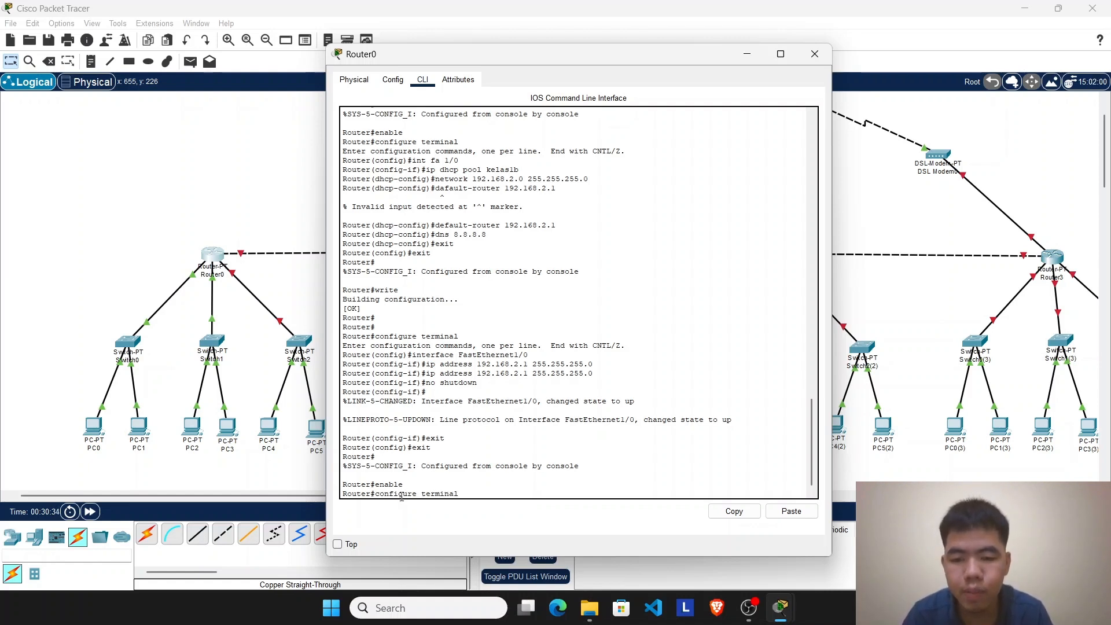
pyautogui.press('Return')
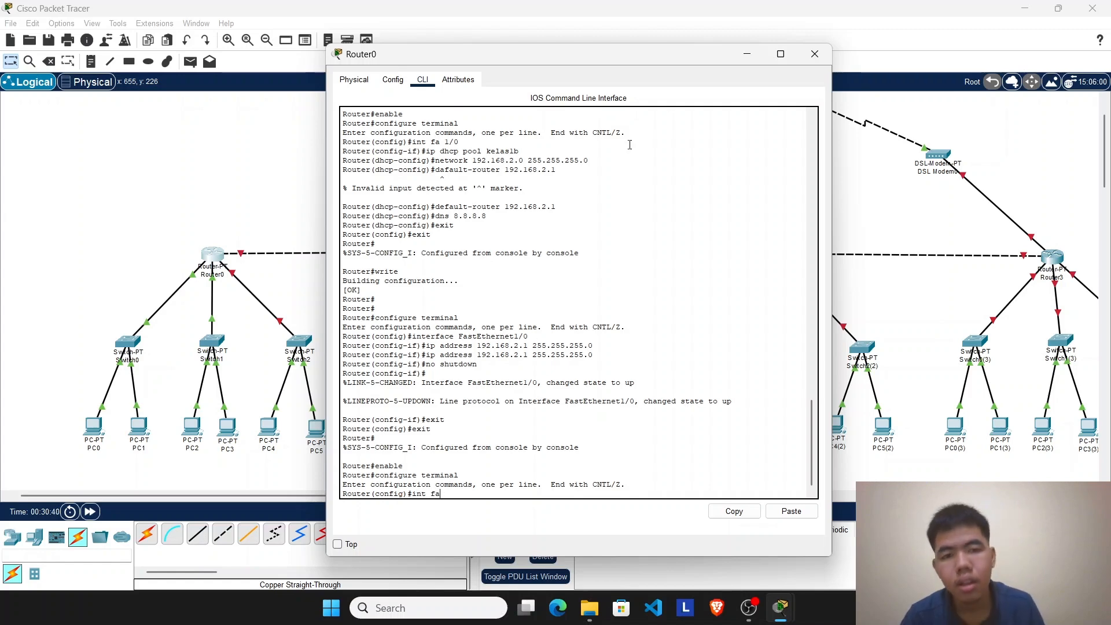
pyautogui.click(747, 54)
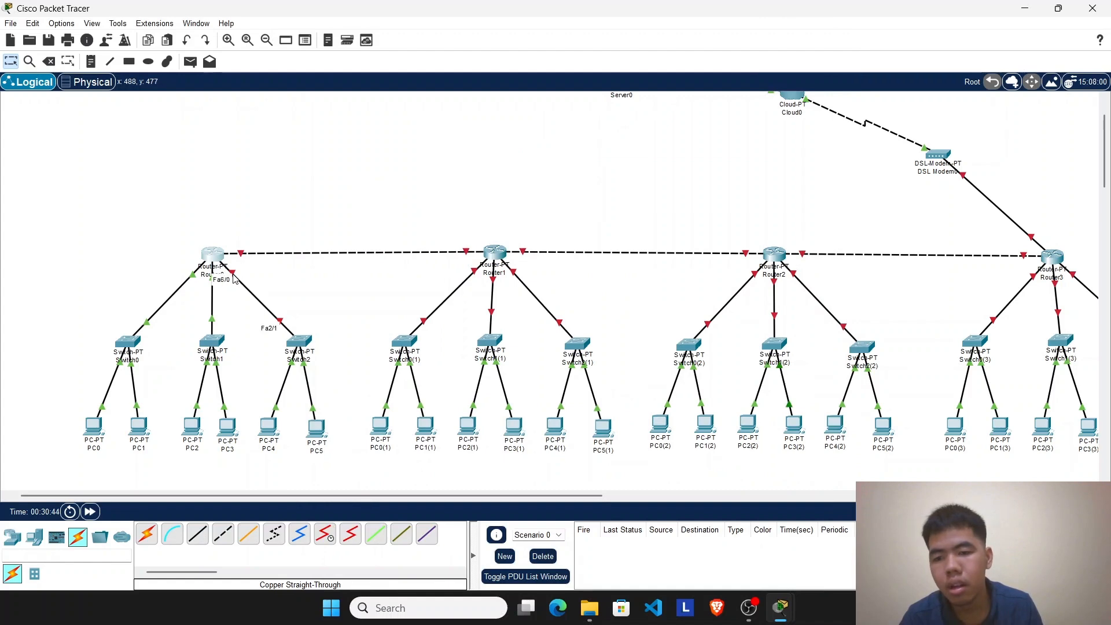
pyautogui.moveTo(780, 613)
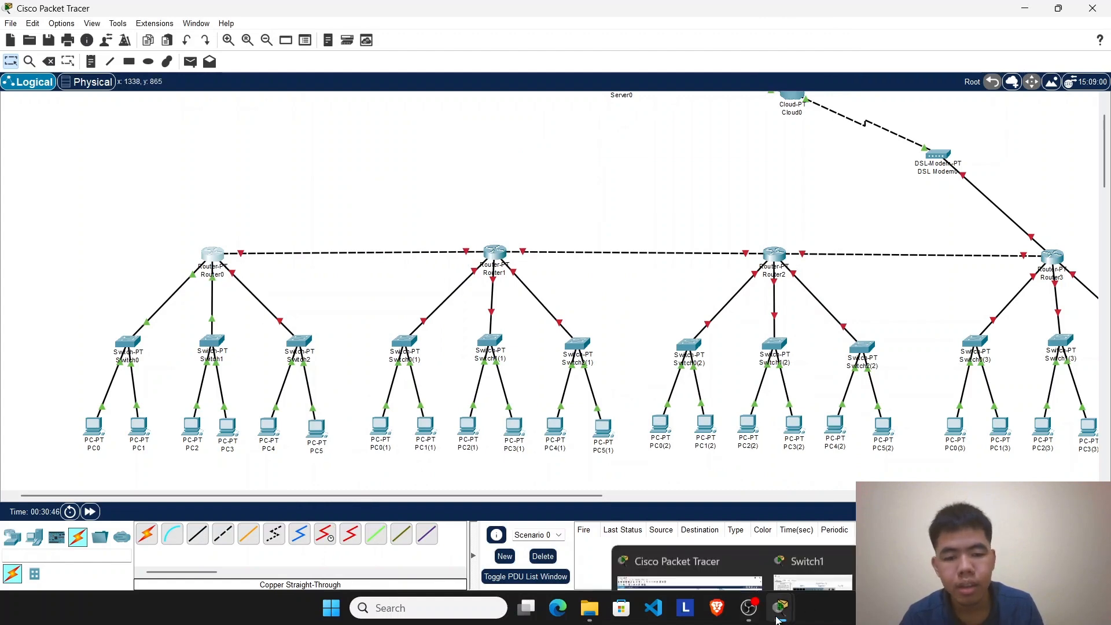
pyautogui.click(898, 520)
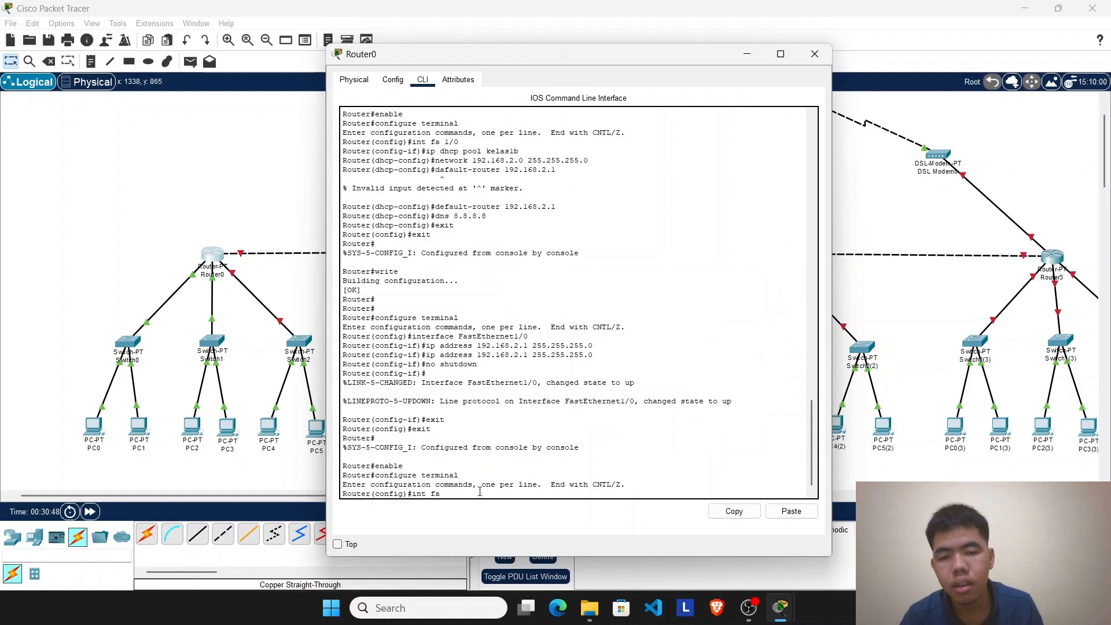
pyautogui.write('0')
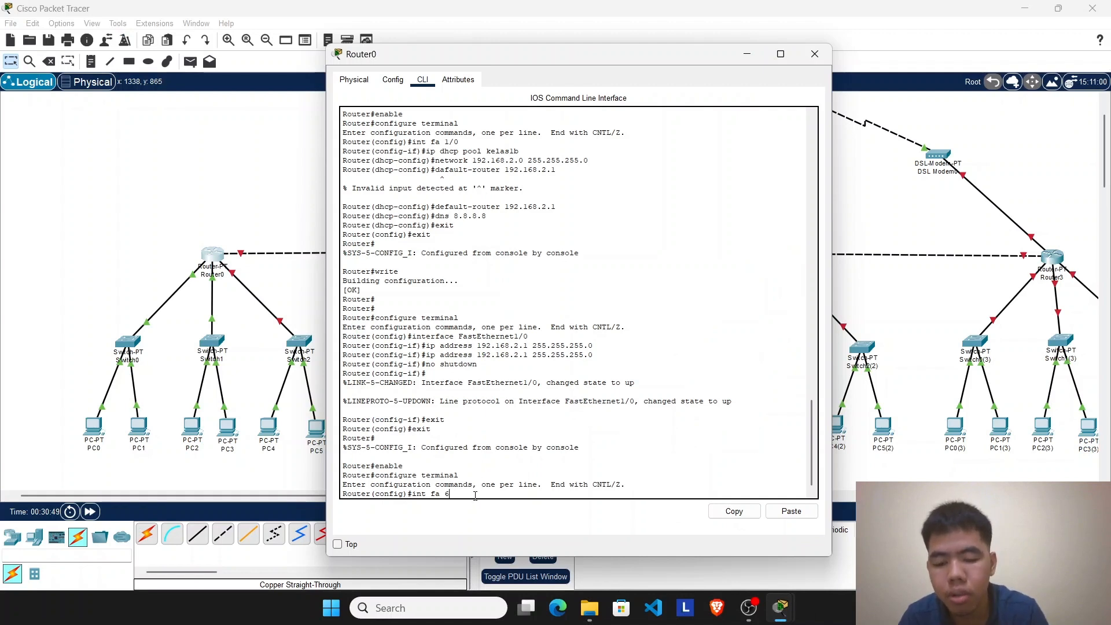
pyautogui.write('/0')
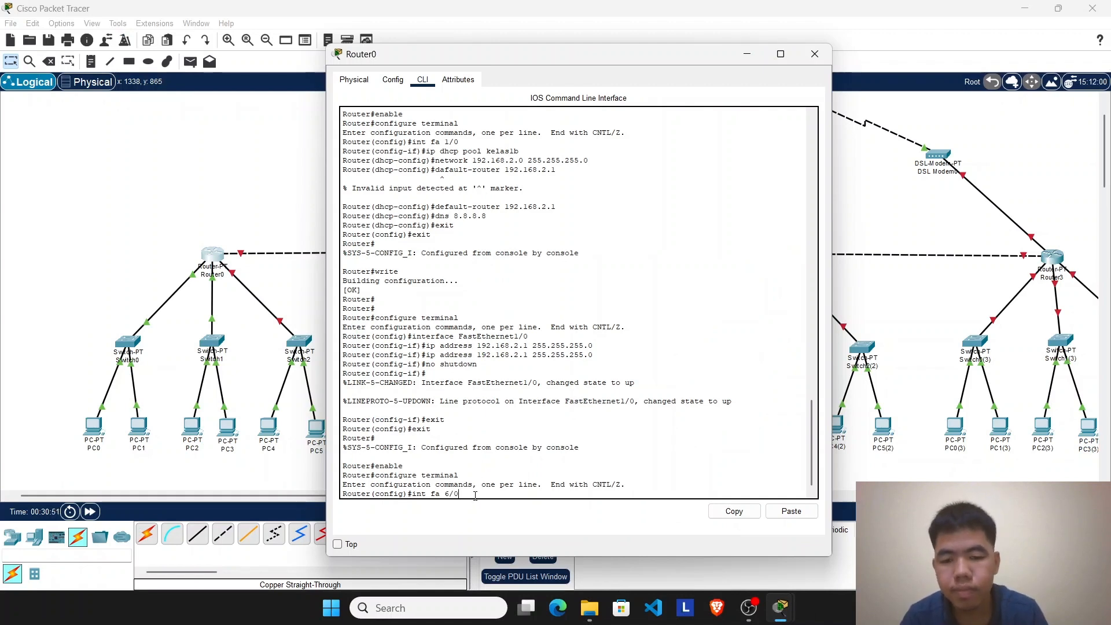
pyautogui.press('Return')
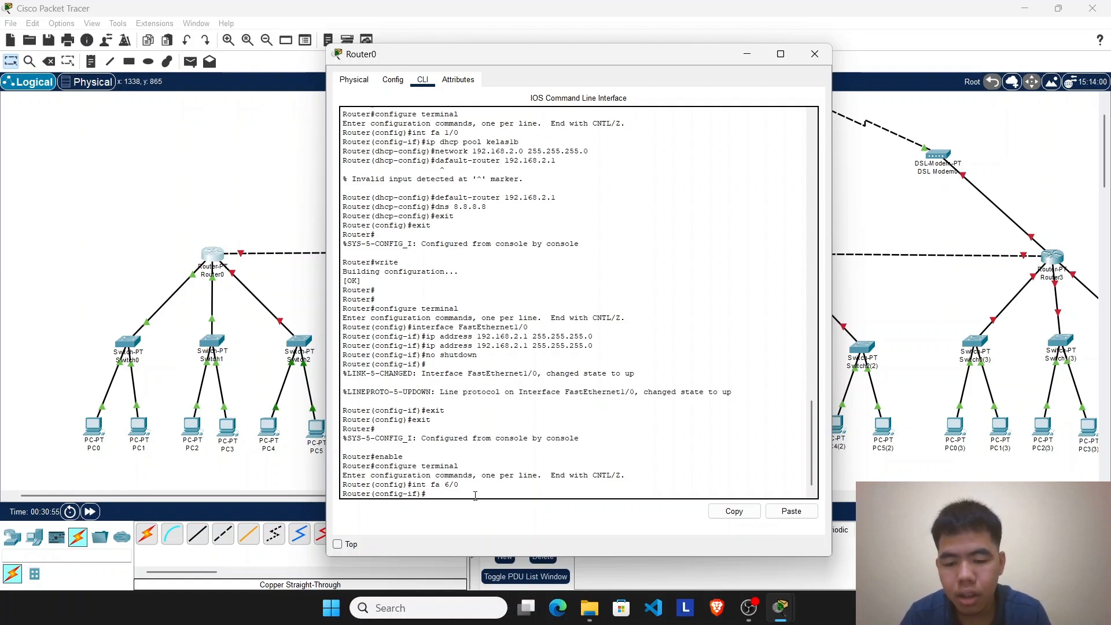
# Step: Create a DHCP pool named kelas1c on Router0
pyautogui.write('ip dhc')
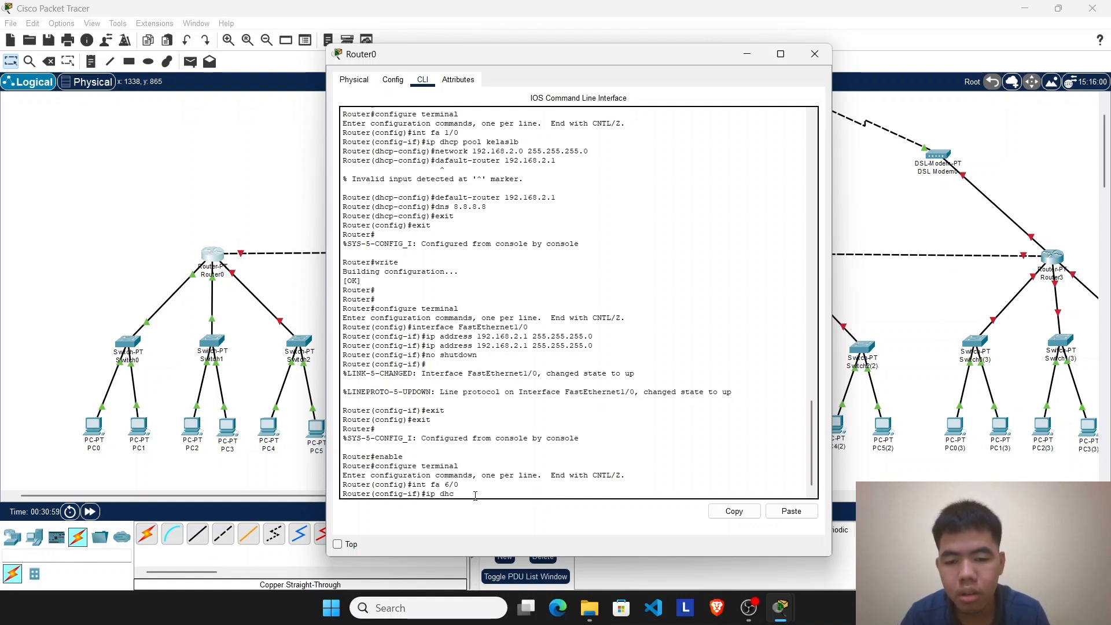
pyautogui.write('p')
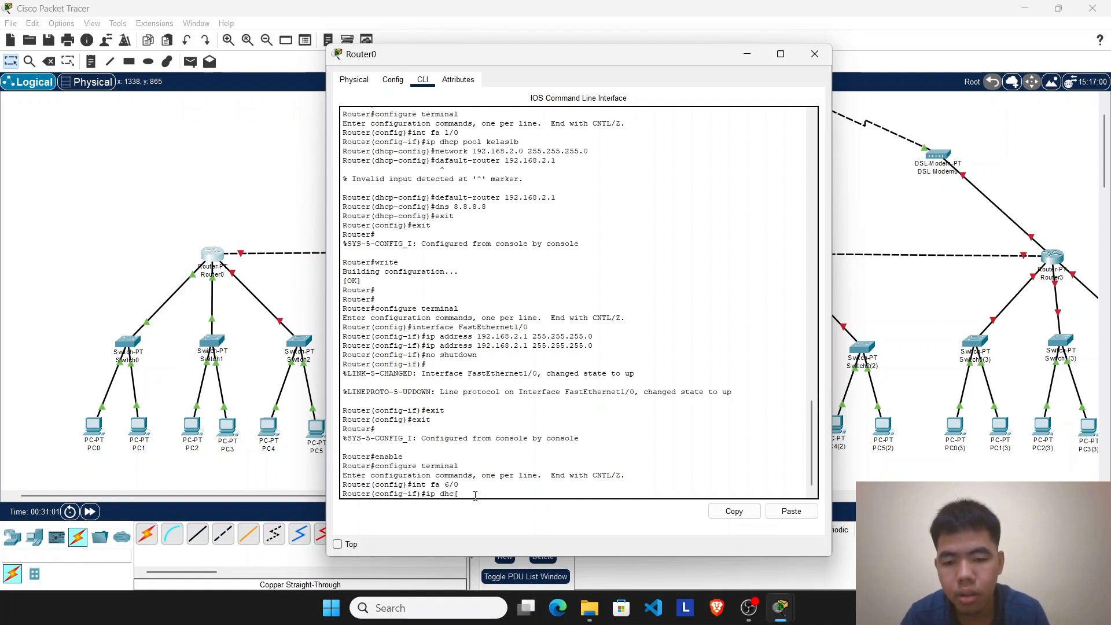
pyautogui.write(' pool')
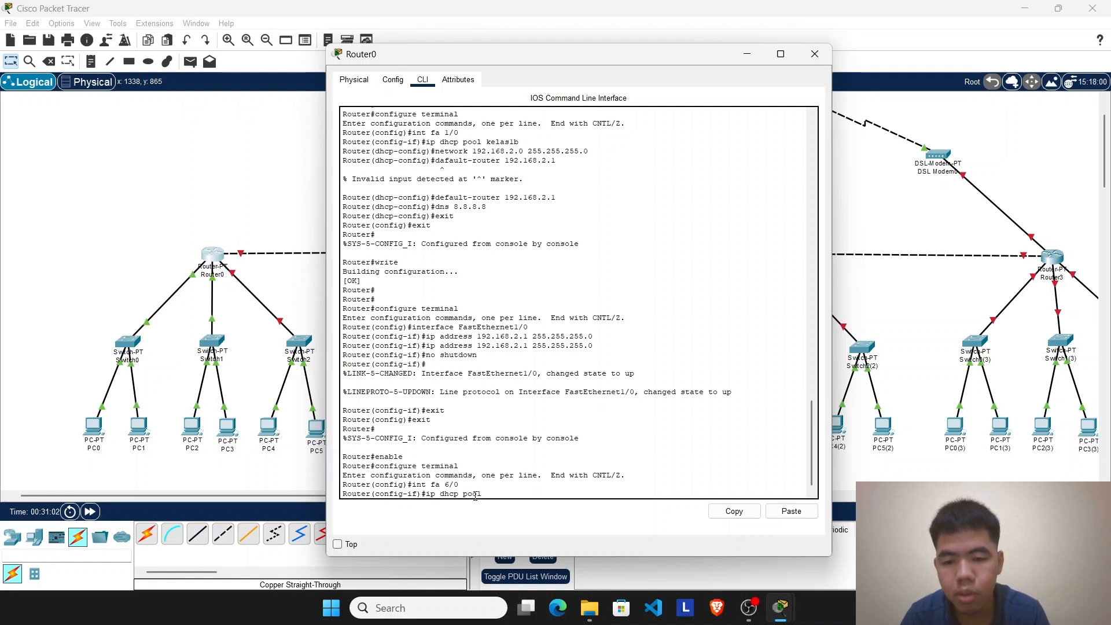
pyautogui.write(' kela')
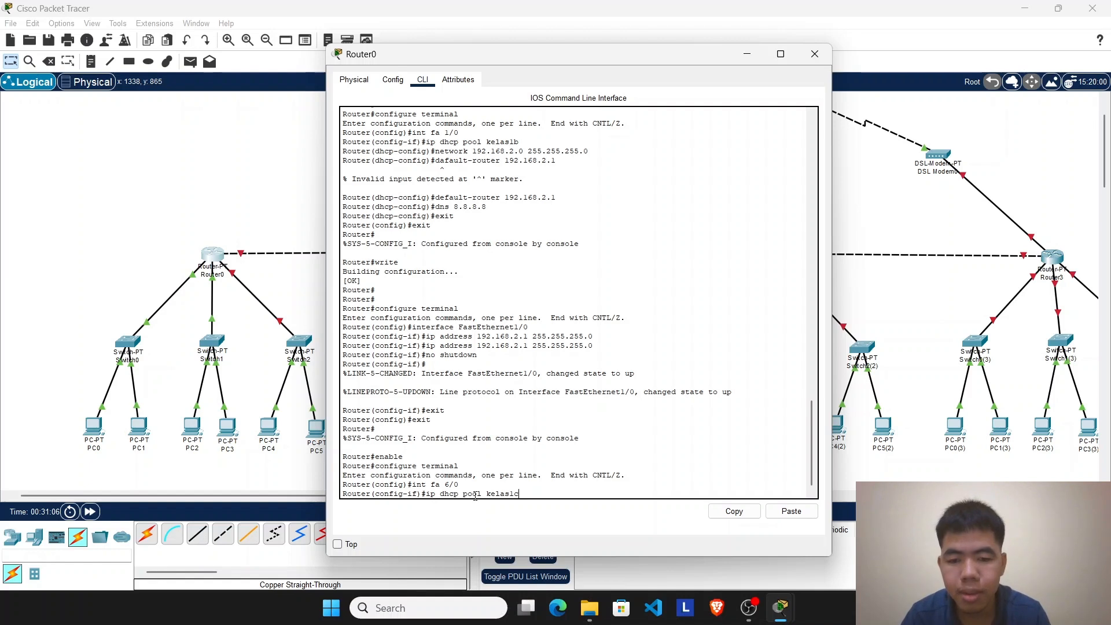
pyautogui.write('s1c')
pyautogui.press('Return')
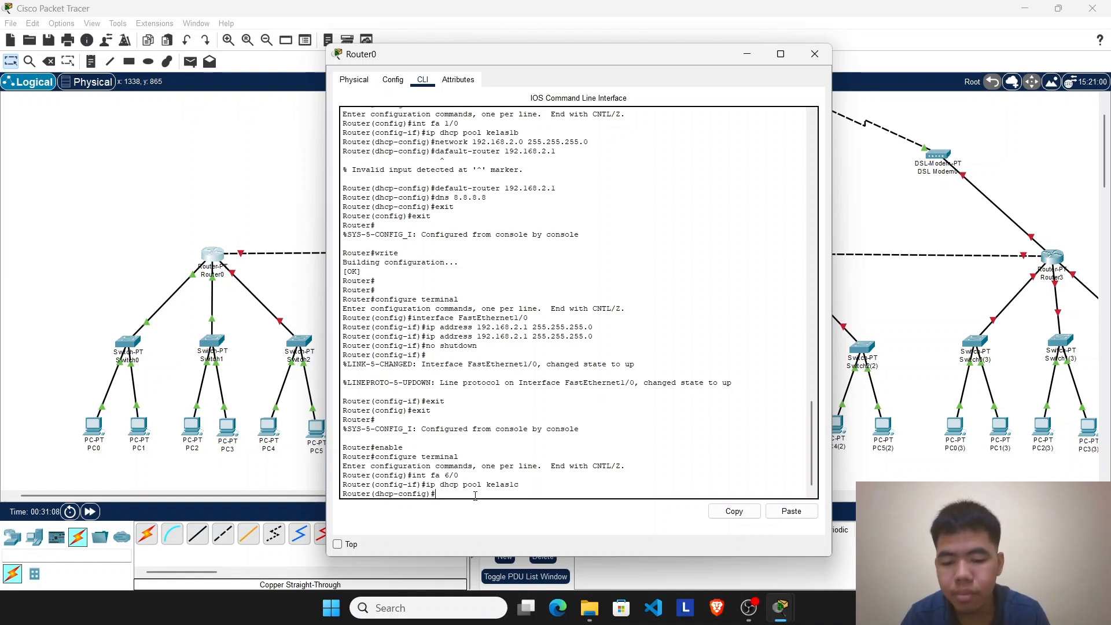
# Step: Assign network 192.168.3.0 with subnet mask 255.255.255.0 to the kelas1c DHCP pool
pyautogui.write('network')
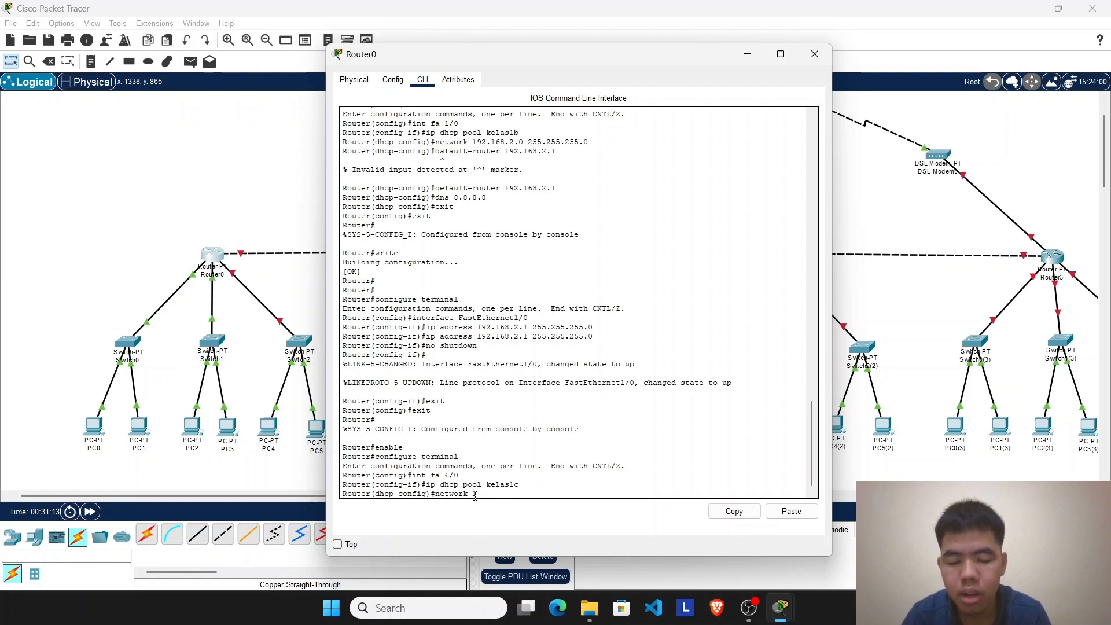
pyautogui.write('192.168.3')
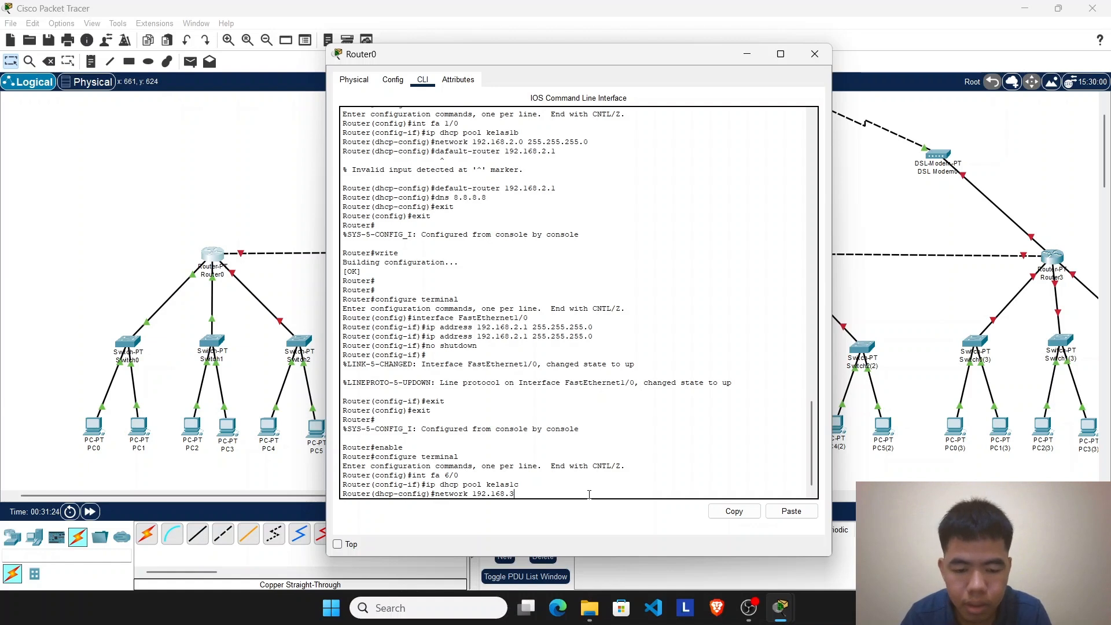
pyautogui.write('.0')
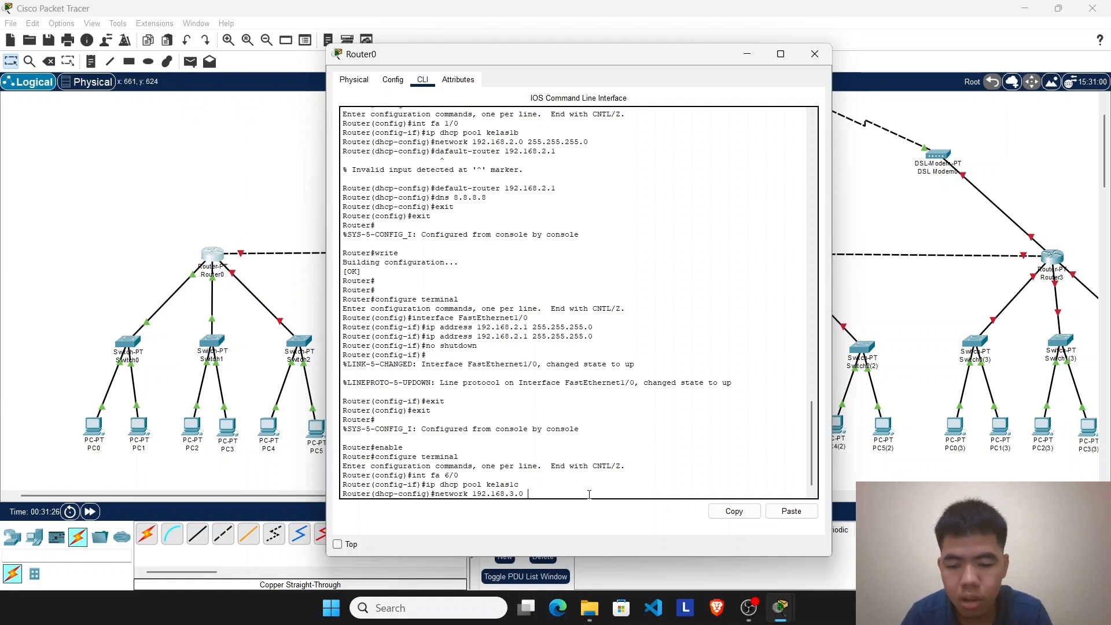
pyautogui.write(' 255.')
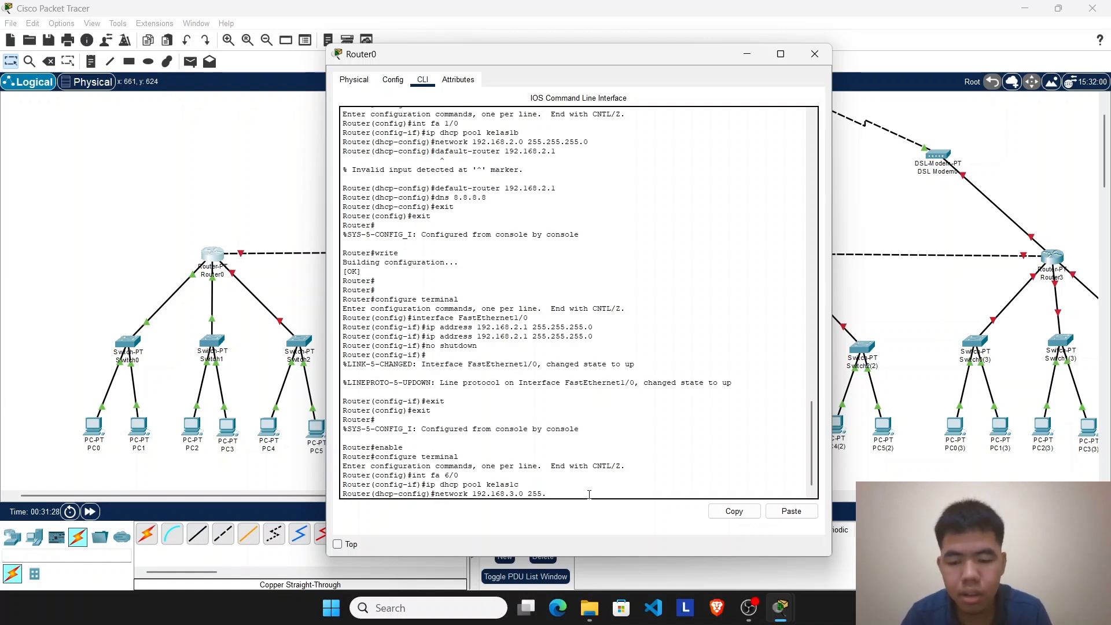
pyautogui.write('255.255.0')
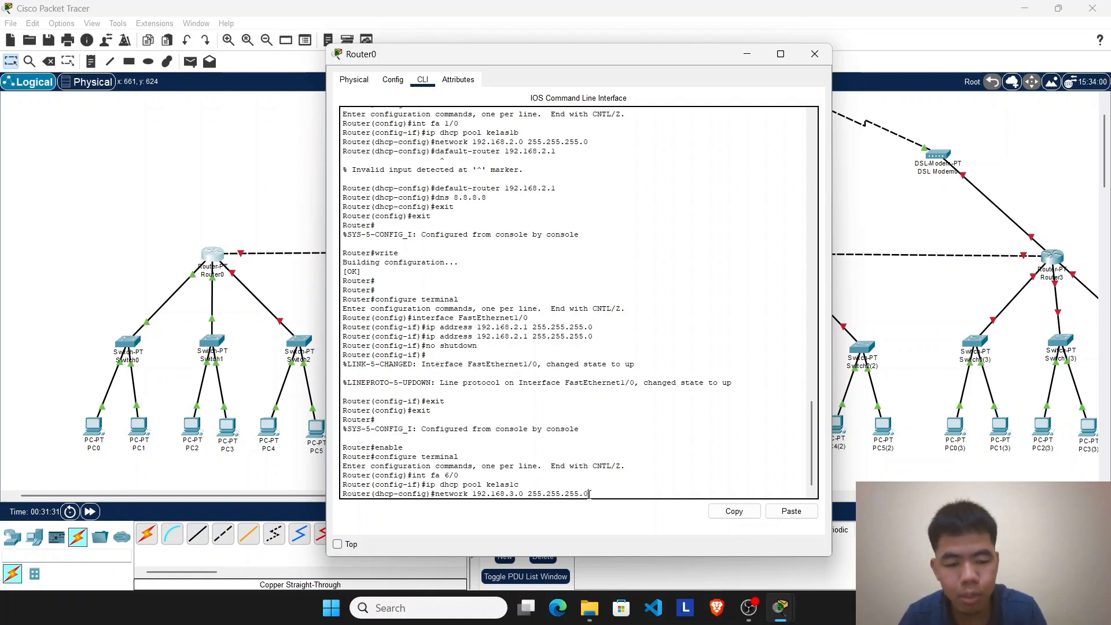
pyautogui.press('Return')
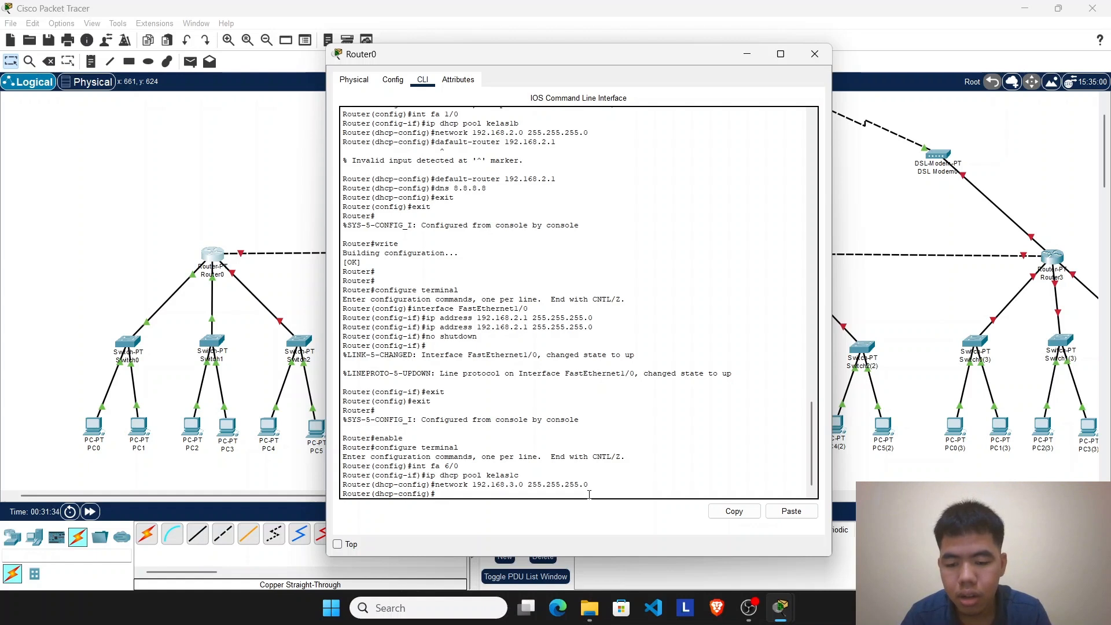
# Step: Set the kelas1c pool's default router to 192.168.3.1 and its DNS server to 8.8.8.8
pyautogui.write('defa')
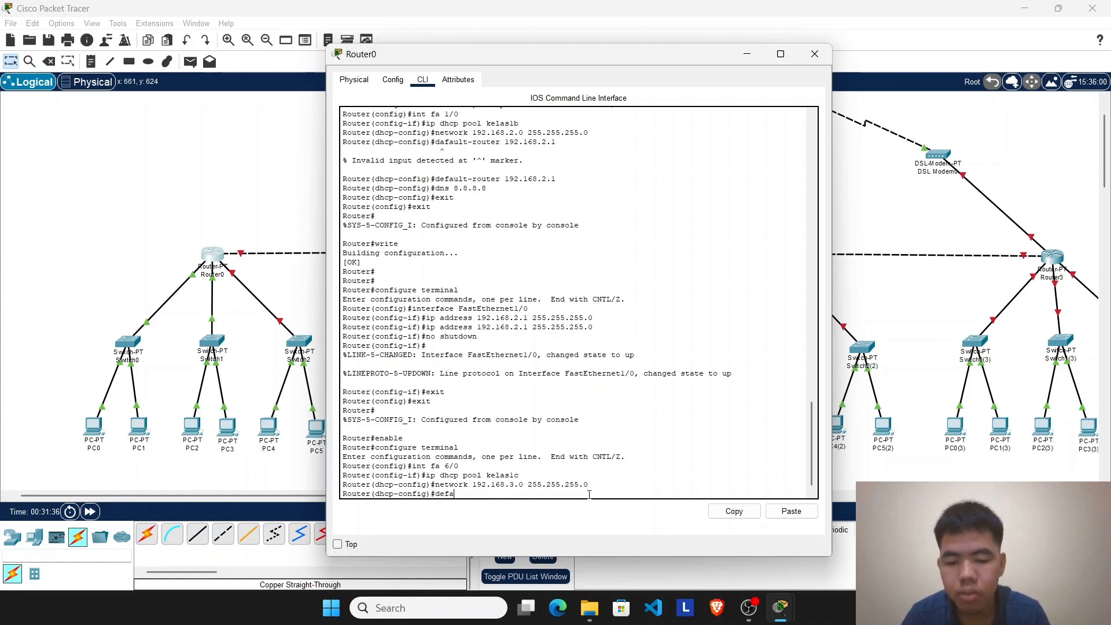
pyautogui.write('ullt')
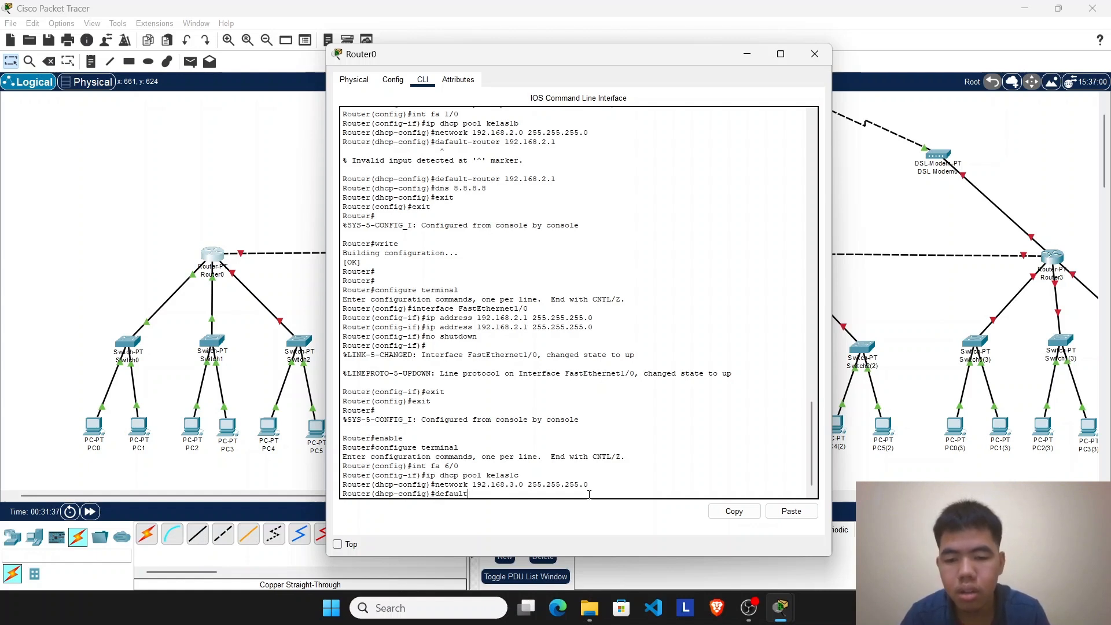
pyautogui.write('-rot')
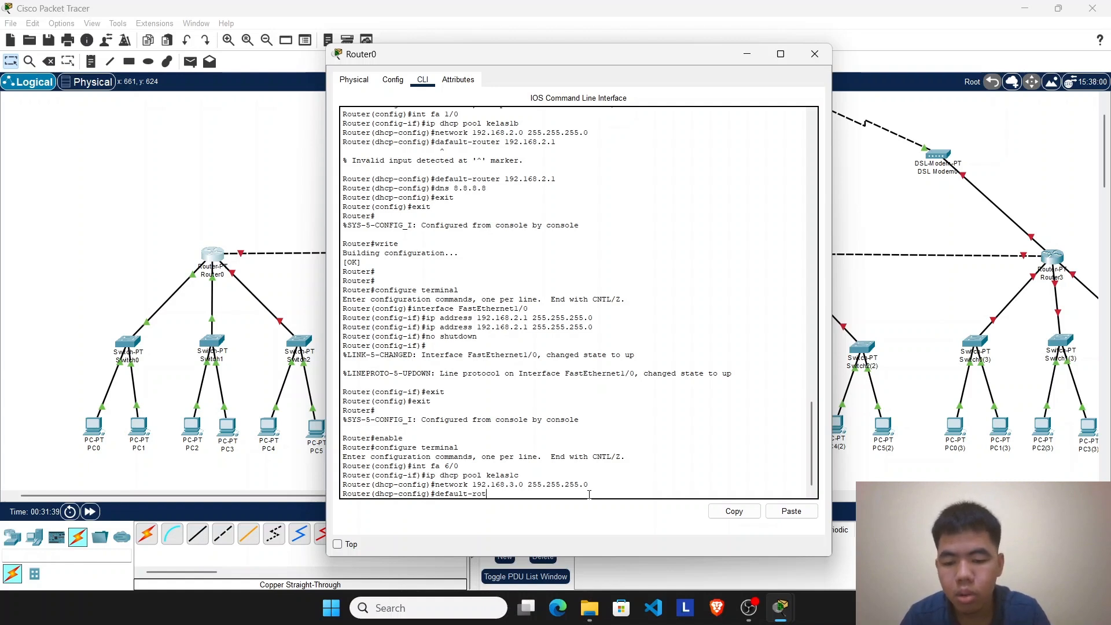
pyautogui.press('BackSpace')
pyautogui.press('BackSpace')
pyautogui.press('BackSpace')
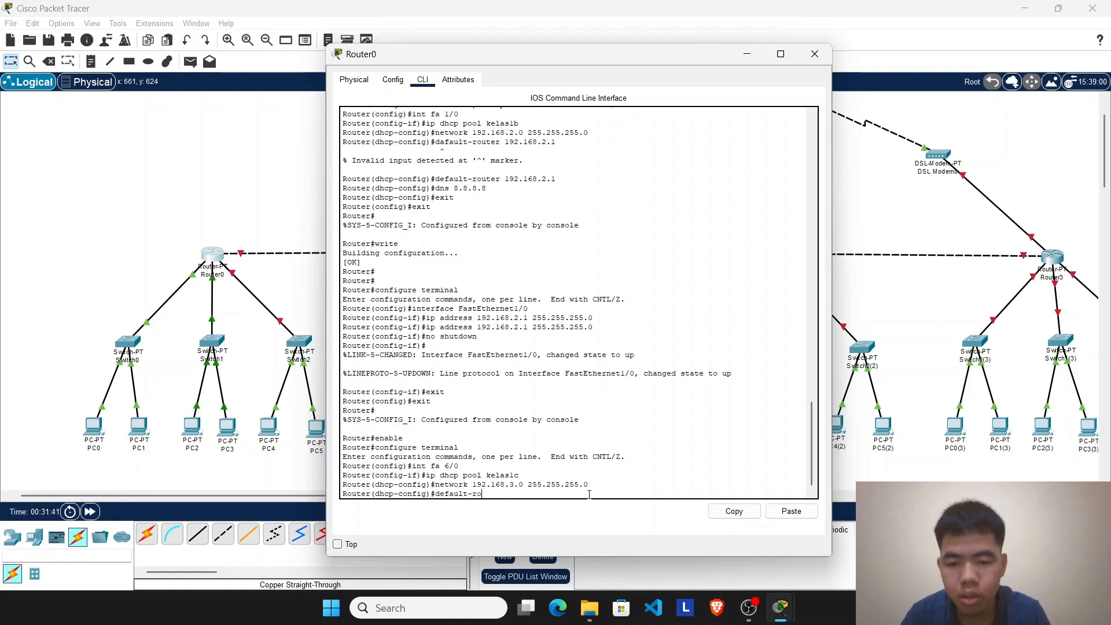
pyautogui.write('uter')
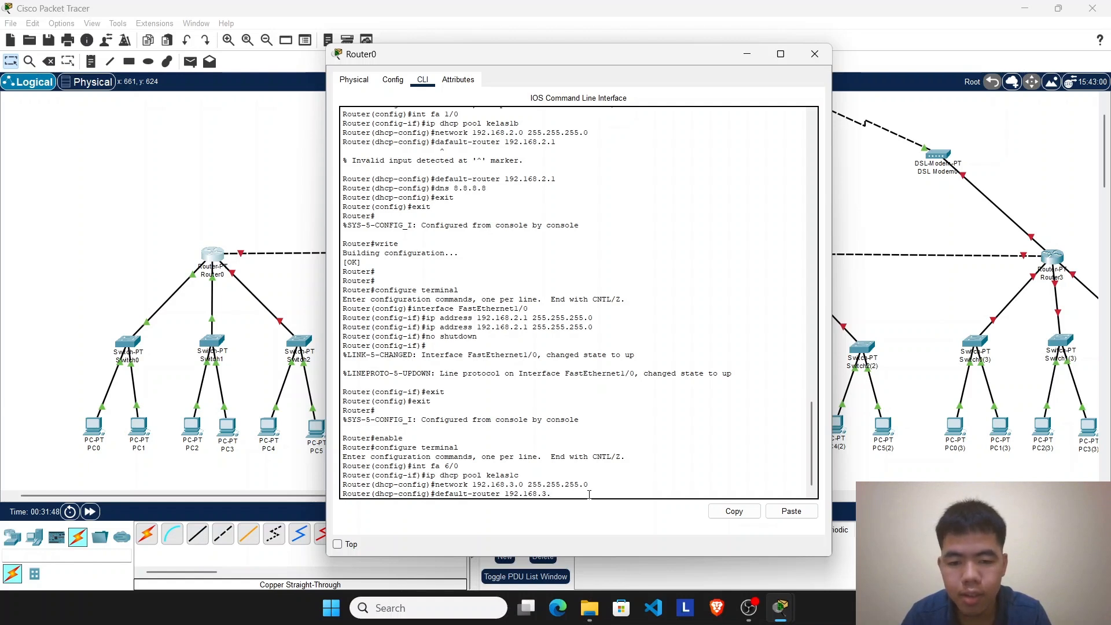
pyautogui.write('192.168.3.1')
pyautogui.press('Return')
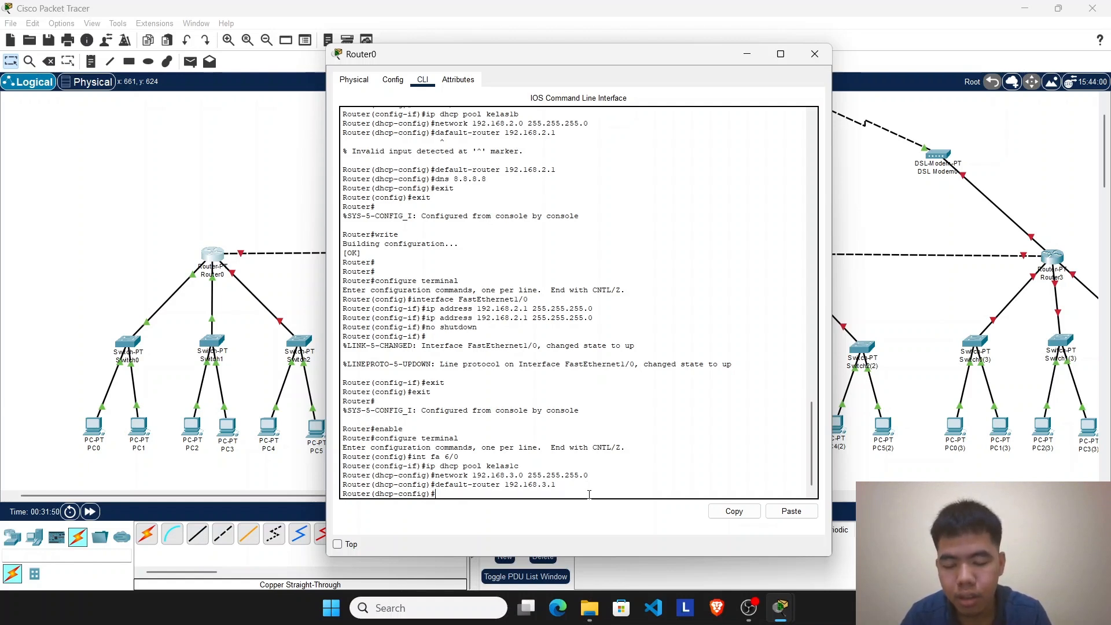
pyautogui.write('dns 8.8.8.8')
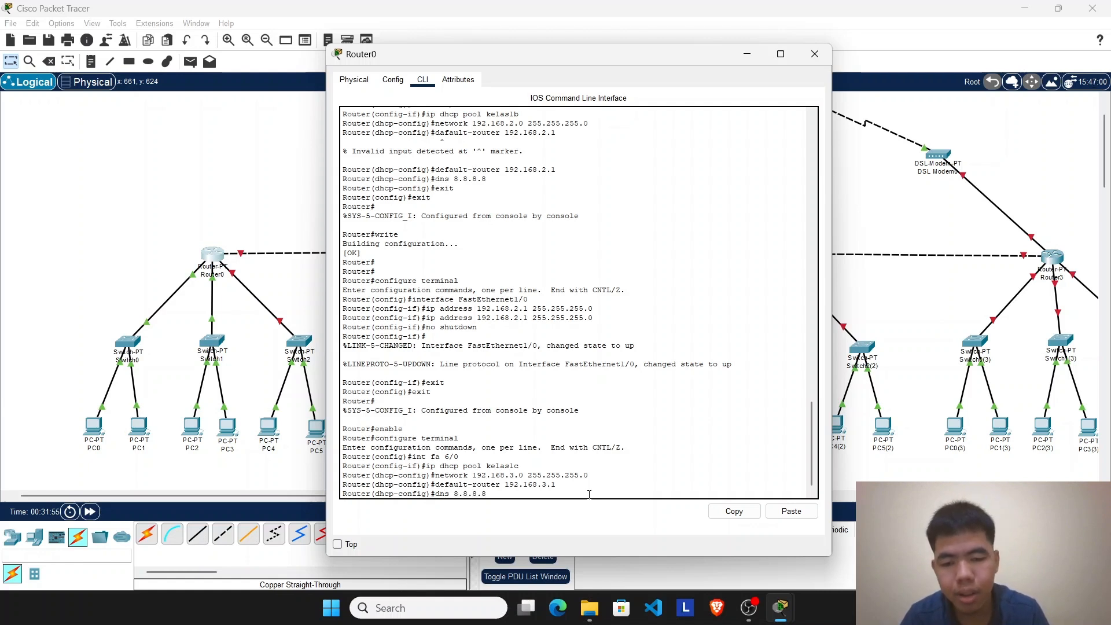
pyautogui.press('Return')
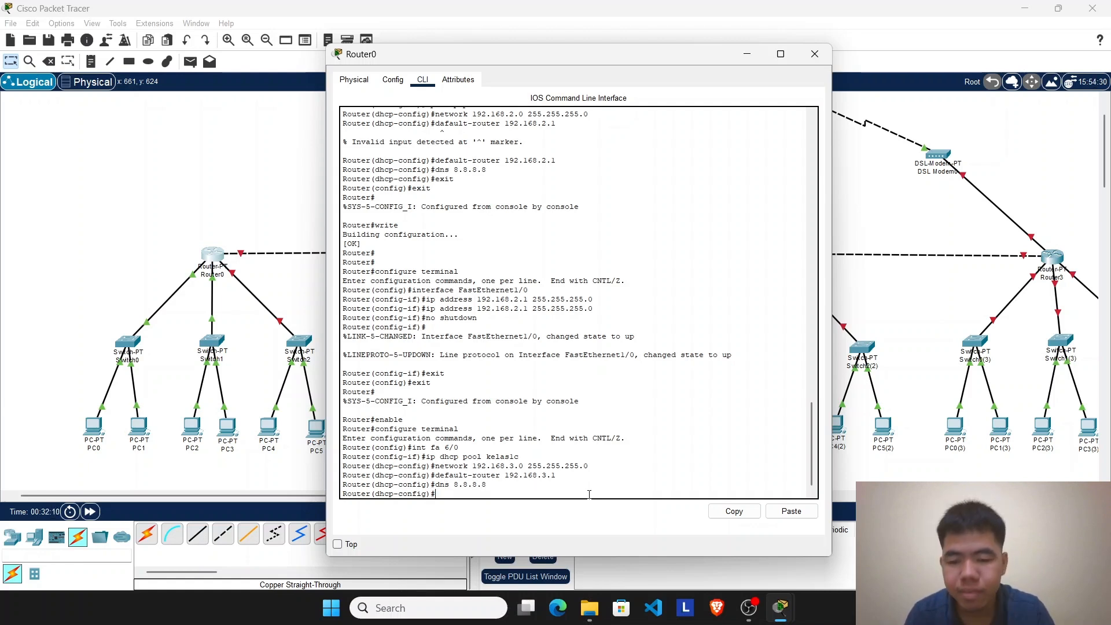
# Step: Exit DHCP and global configuration modes on Router0 and save the configuration with the write command
pyautogui.write('exit')
pyautogui.press('Return')
pyautogui.write('e')
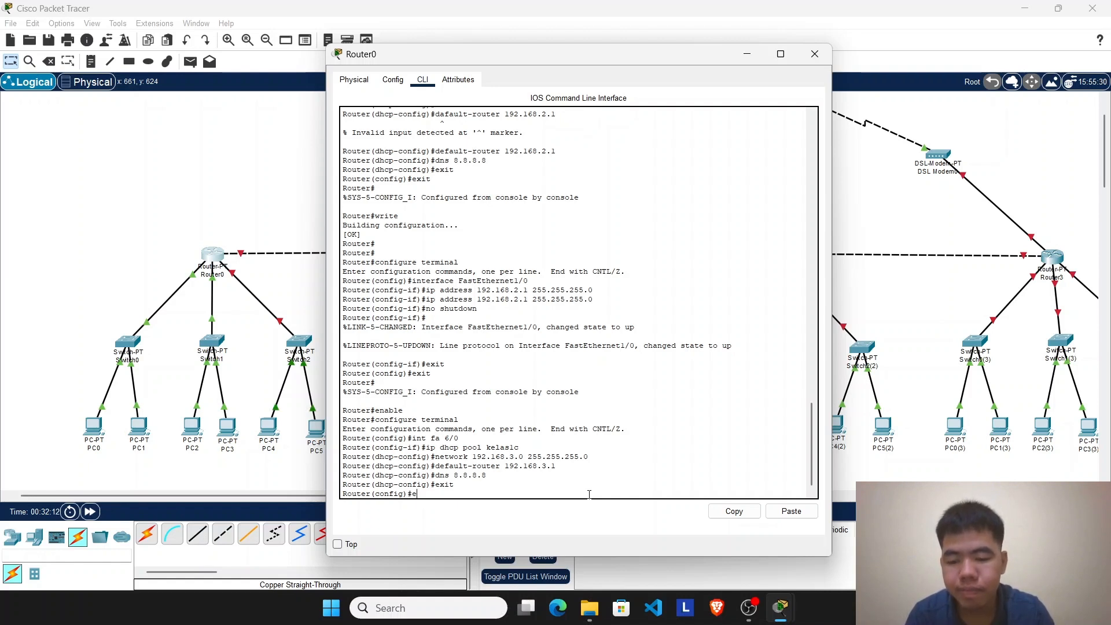
pyautogui.write('xit')
pyautogui.press('Return')
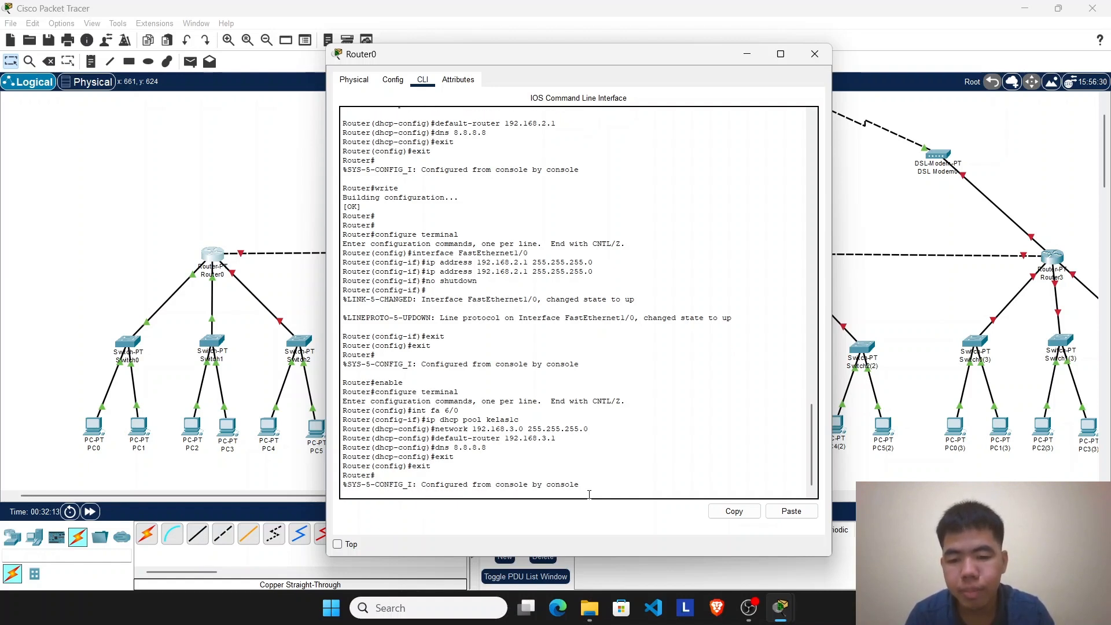
pyautogui.press('Return')
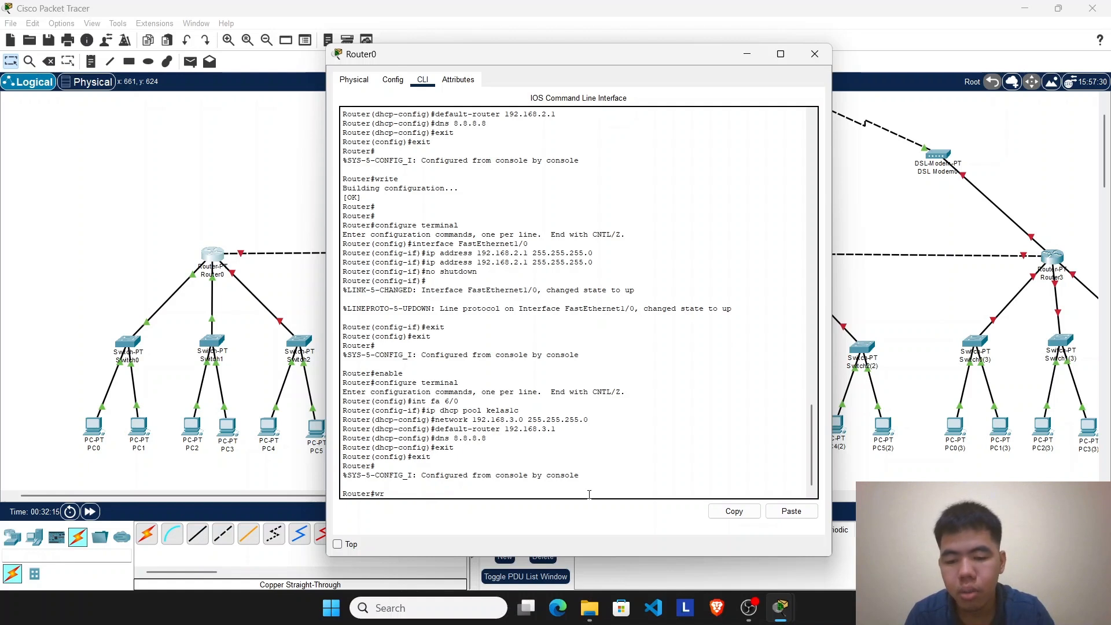
pyautogui.write('write')
pyautogui.press('Return')
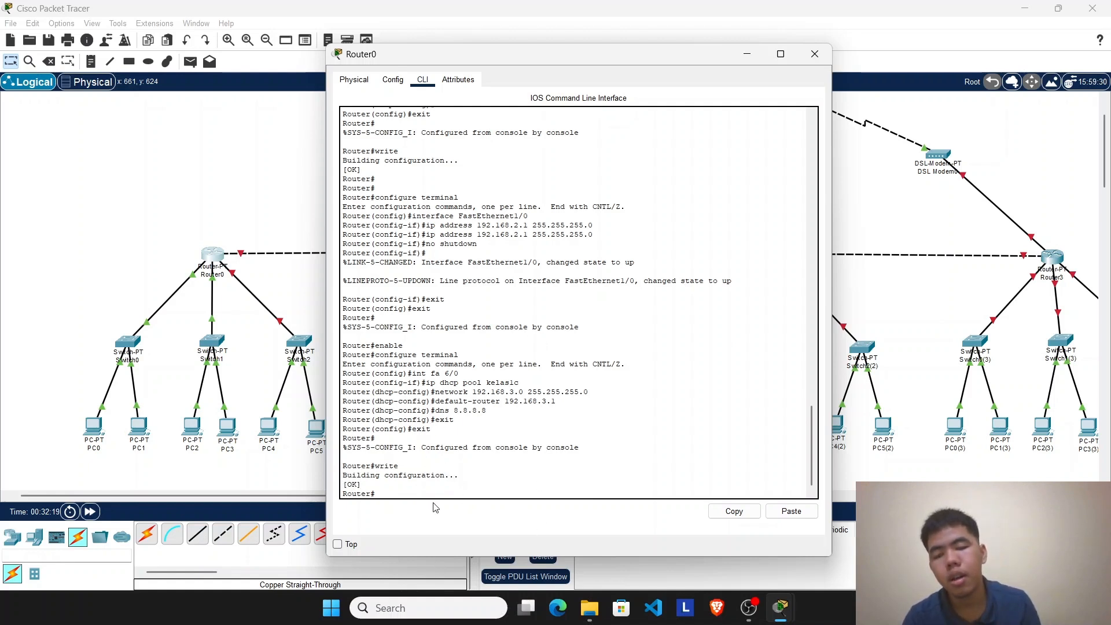
# Step: Assign IPv4 address 192.168.3.1 with subnet mask 255.255.255.0 to Router0's FastEthernet6/0 interface
pyautogui.click(392, 79)
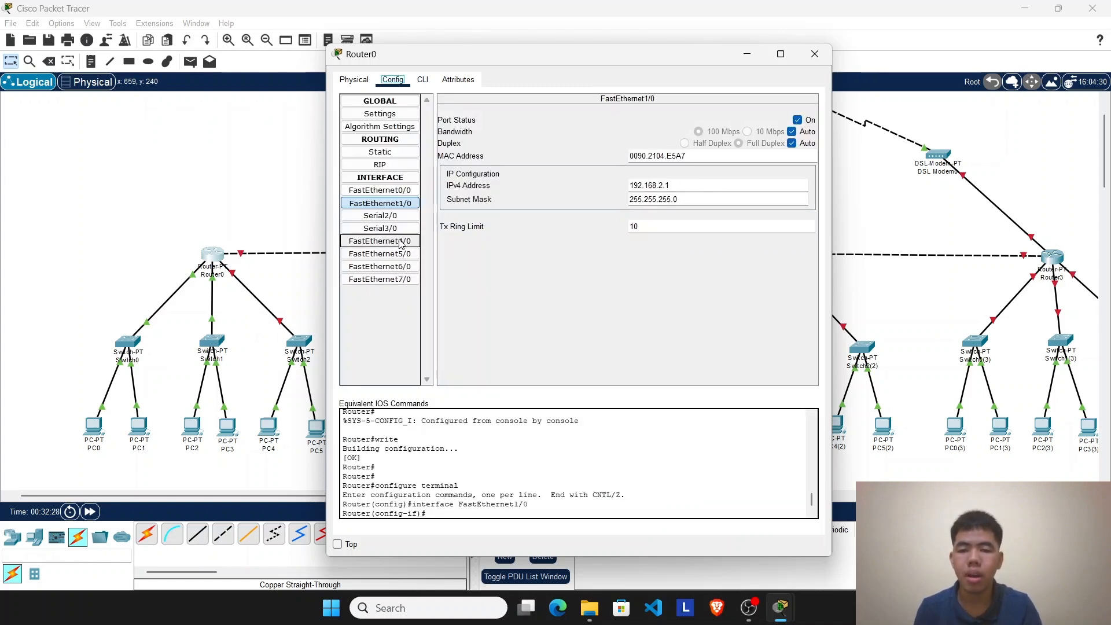
pyautogui.click(380, 267)
pyautogui.click(712, 184)
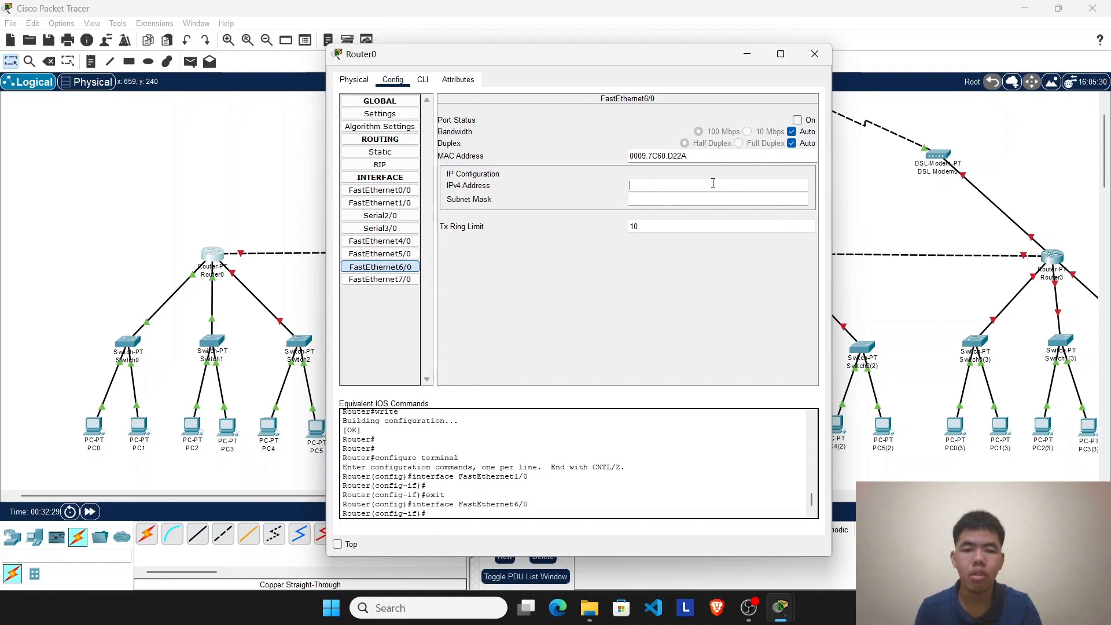
pyautogui.write('19')
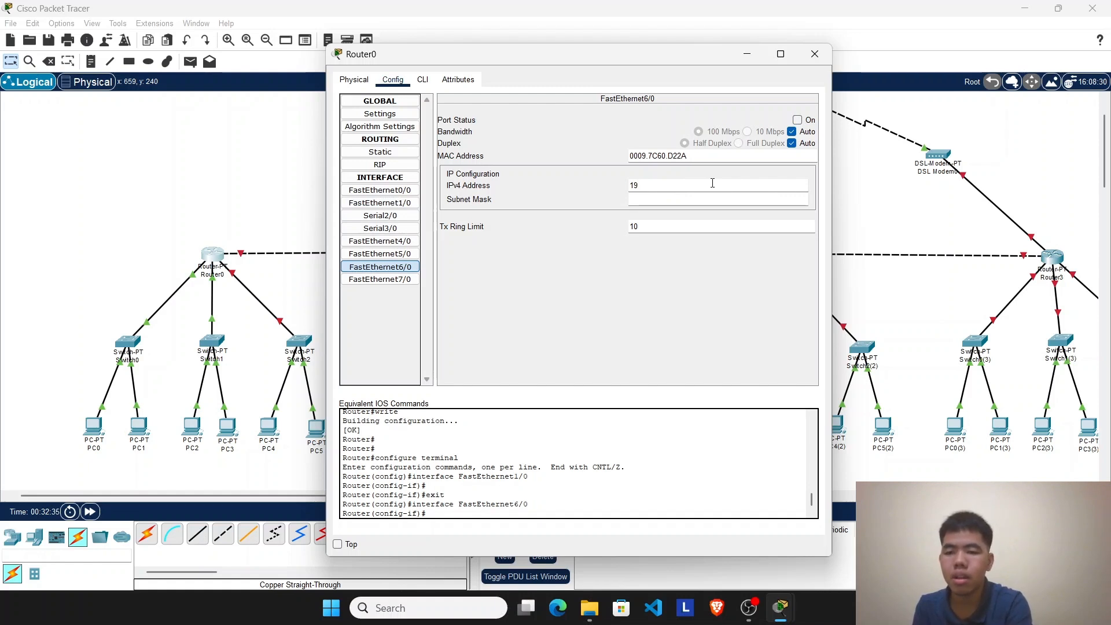
pyautogui.write('2.168')
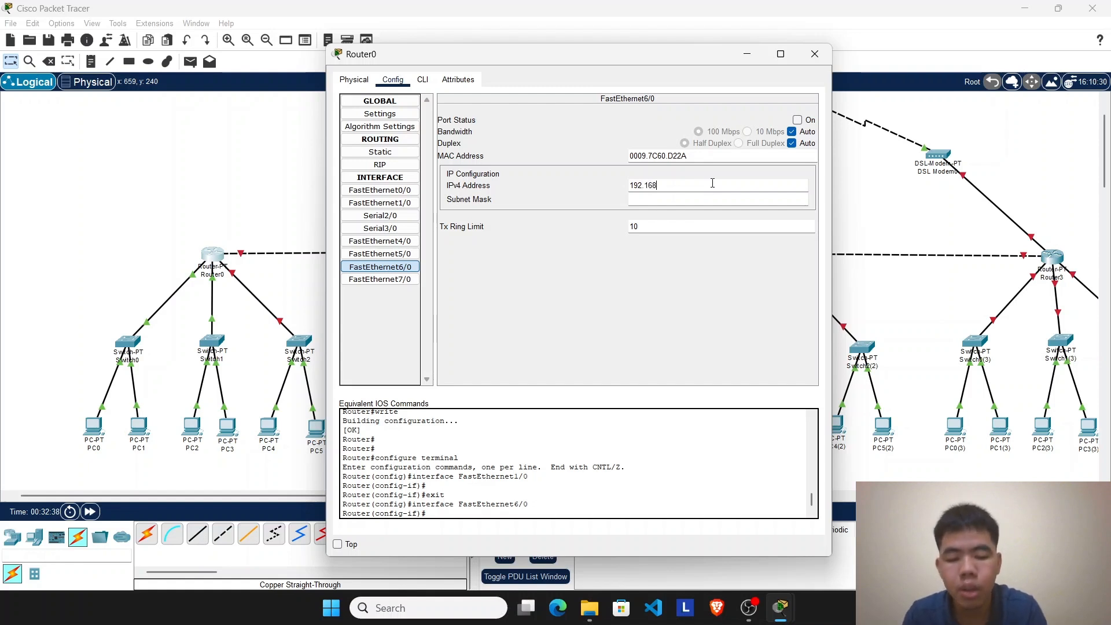
pyautogui.write('.3')
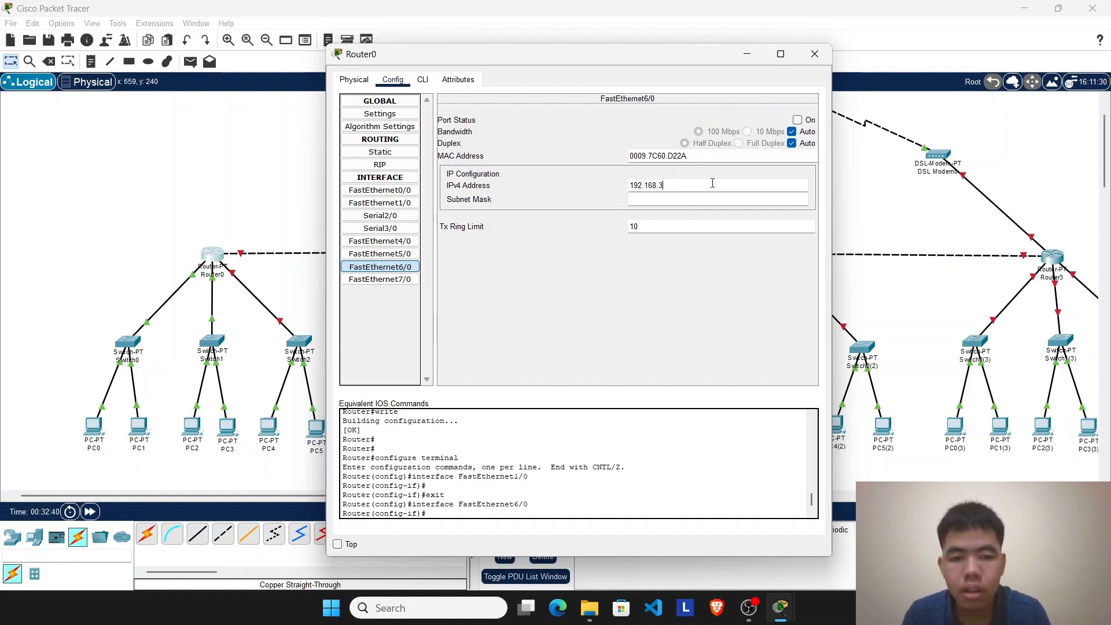
pyautogui.write('.1')
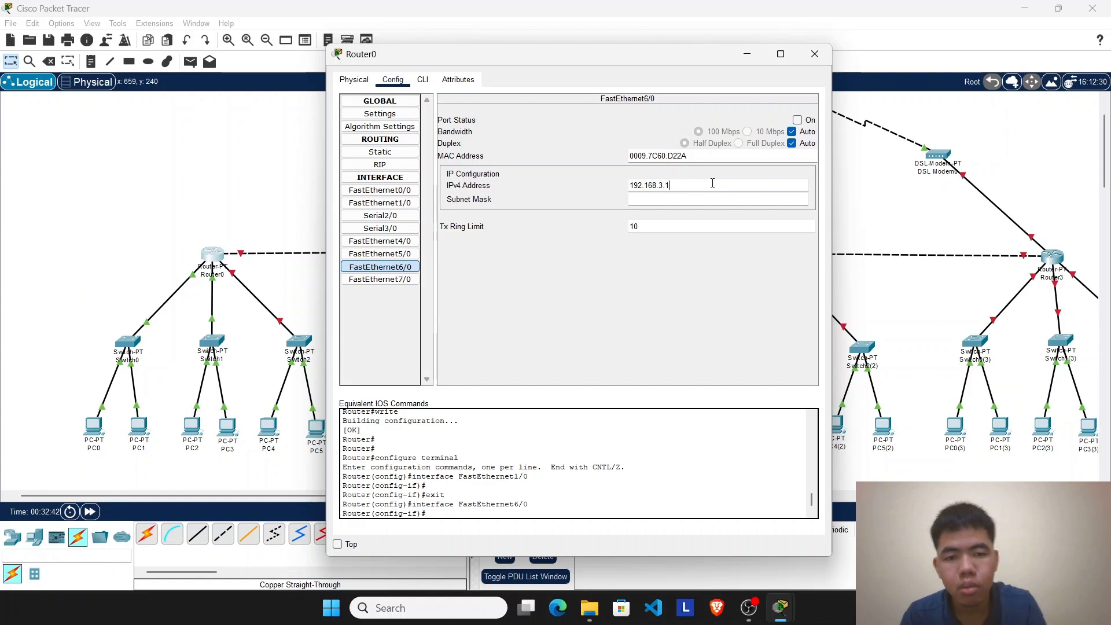
pyautogui.click(710, 197)
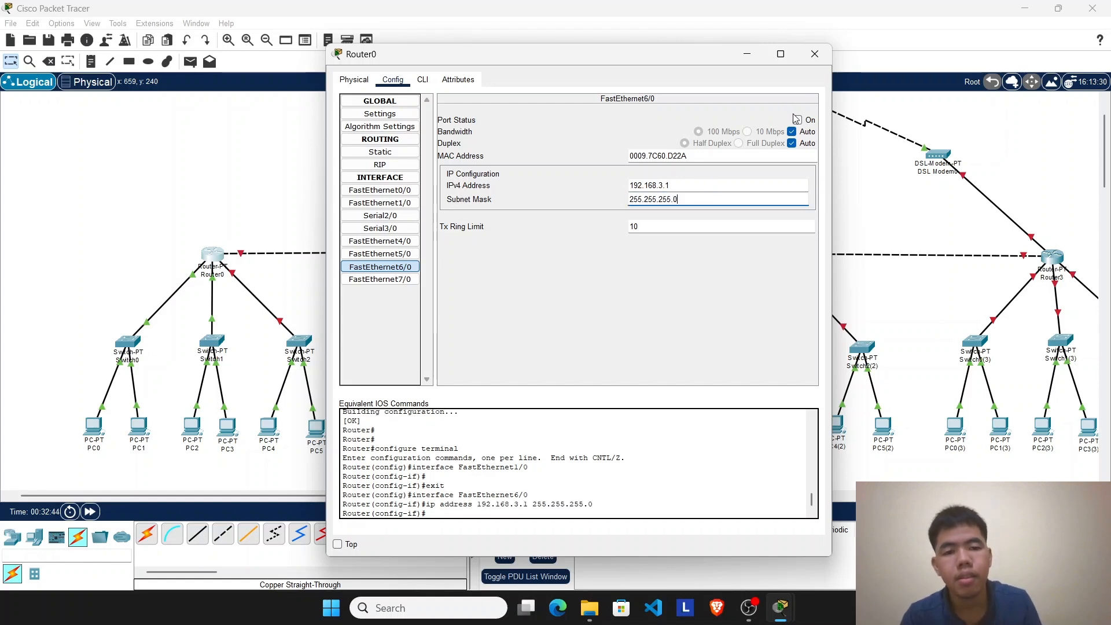
# Step: Enable Router0's FastEthernet6/0 port and fast-forward the simulation time so the Switch2 link comes up
pyautogui.click(791, 120)
pyautogui.click(814, 57)
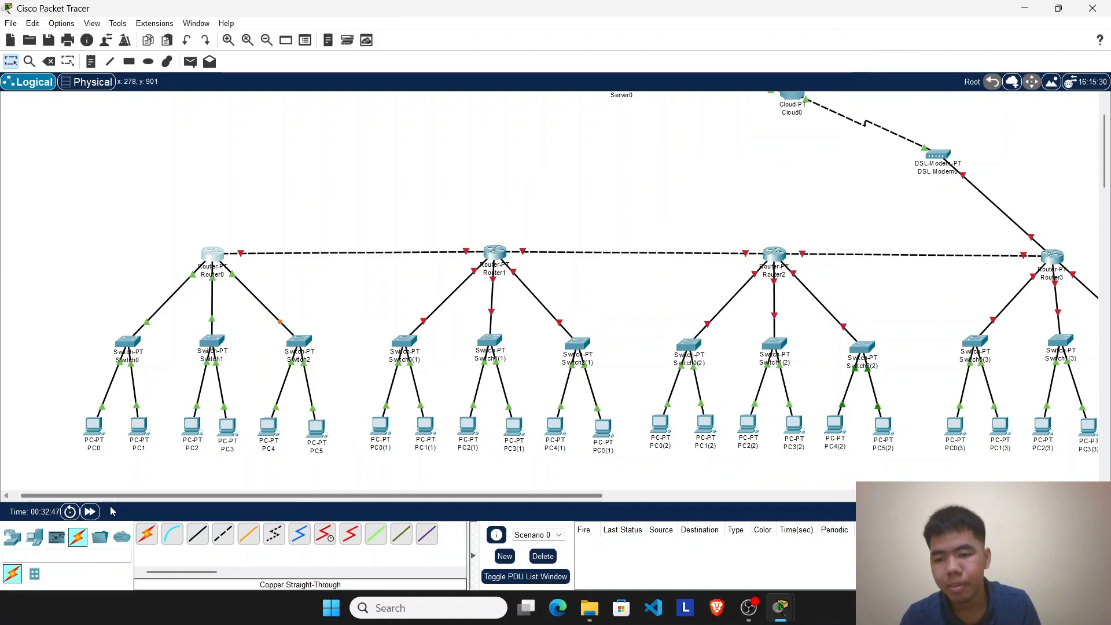
pyautogui.click(90, 511)
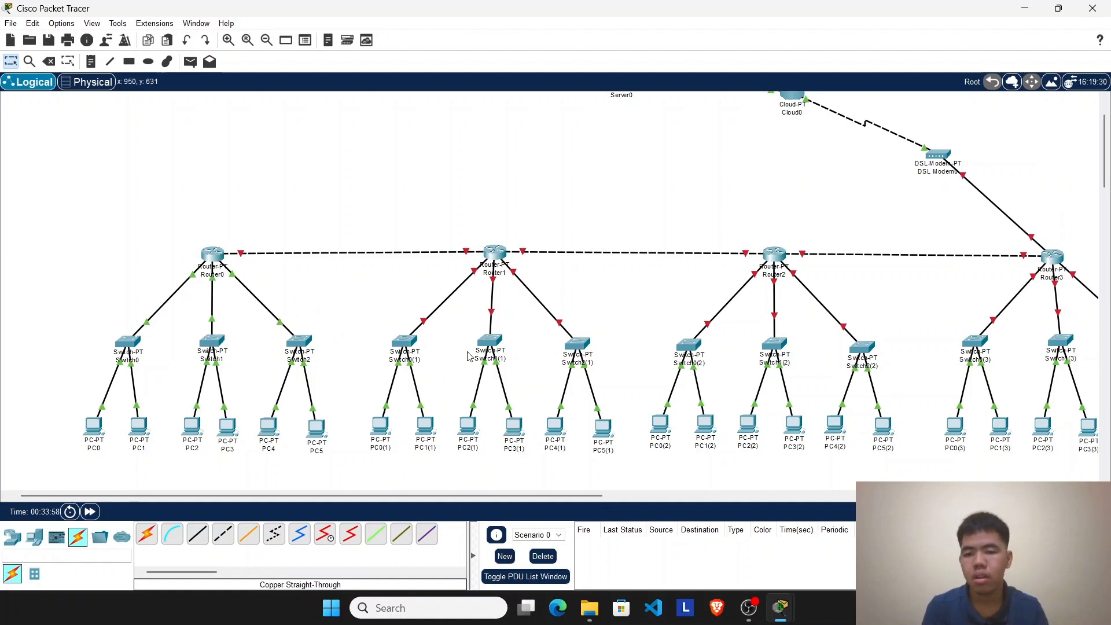
# Step: Set PC4's IP configuration to DHCP so it requests its address from Router0
pyautogui.click(270, 427)
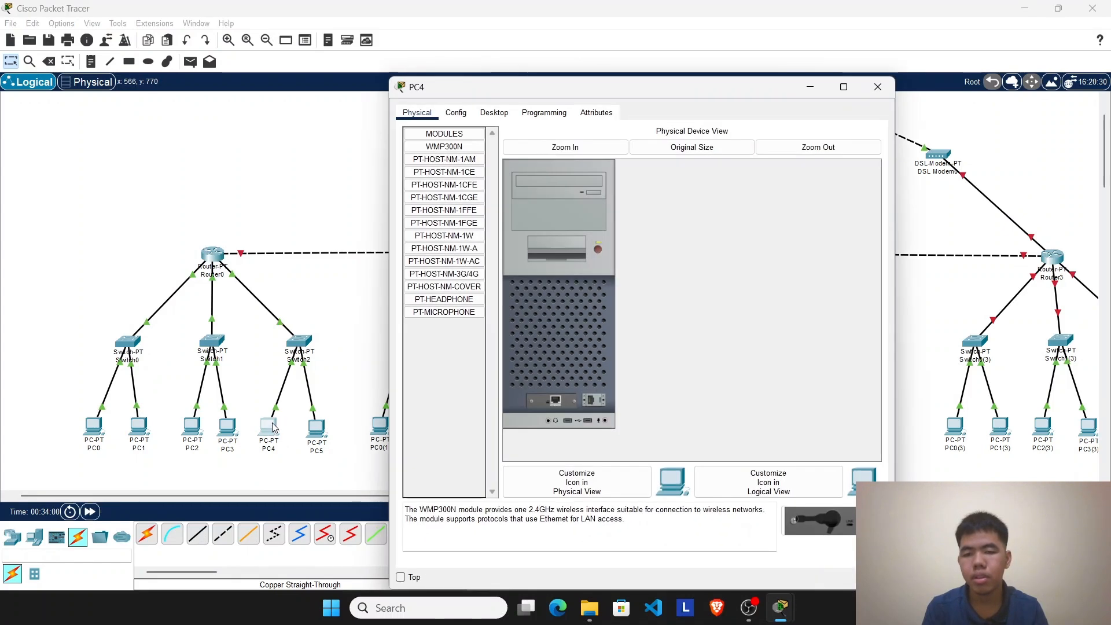
pyautogui.click(493, 112)
pyautogui.click(463, 171)
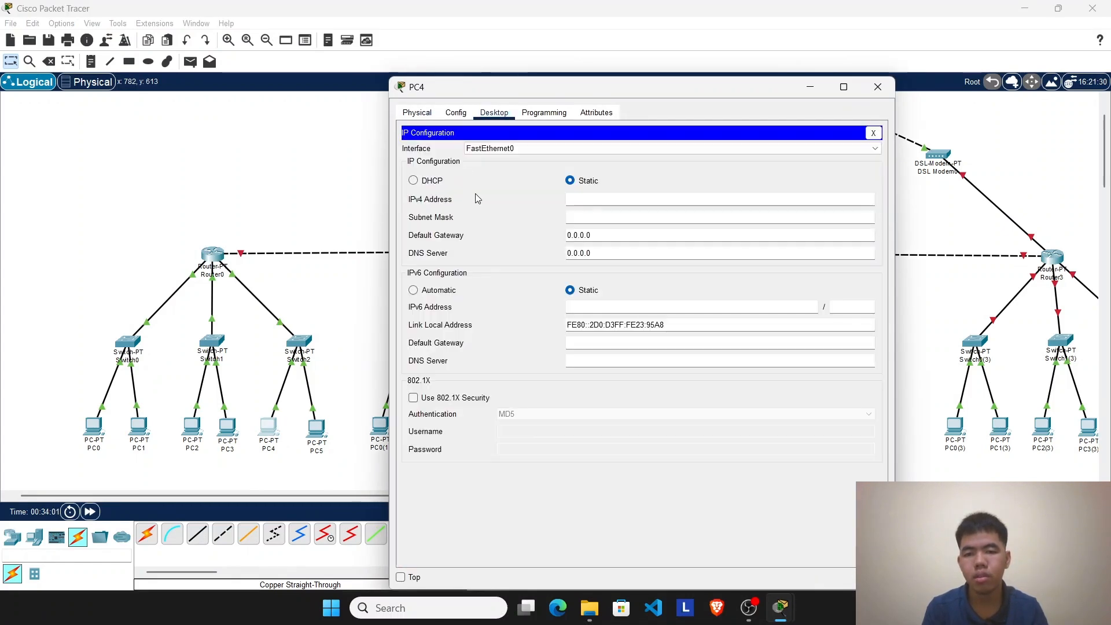
pyautogui.click(414, 180)
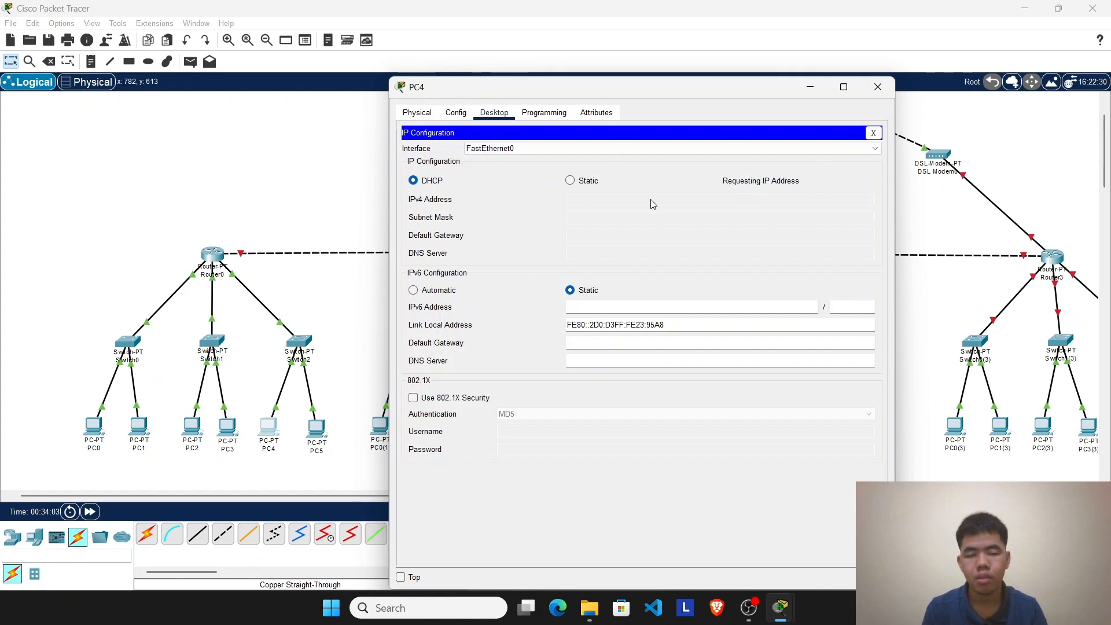
pyautogui.click(878, 87)
# Step: Switch PC5's IP configuration from static to DHCP
pyautogui.click(317, 428)
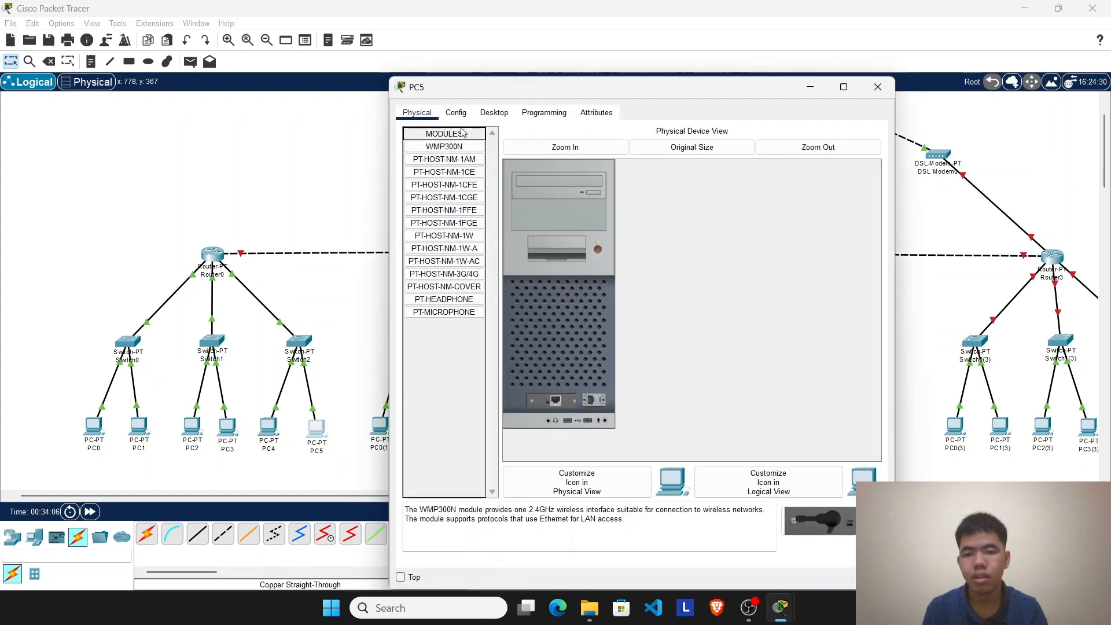
pyautogui.click(455, 112)
pyautogui.click(494, 113)
pyautogui.click(440, 156)
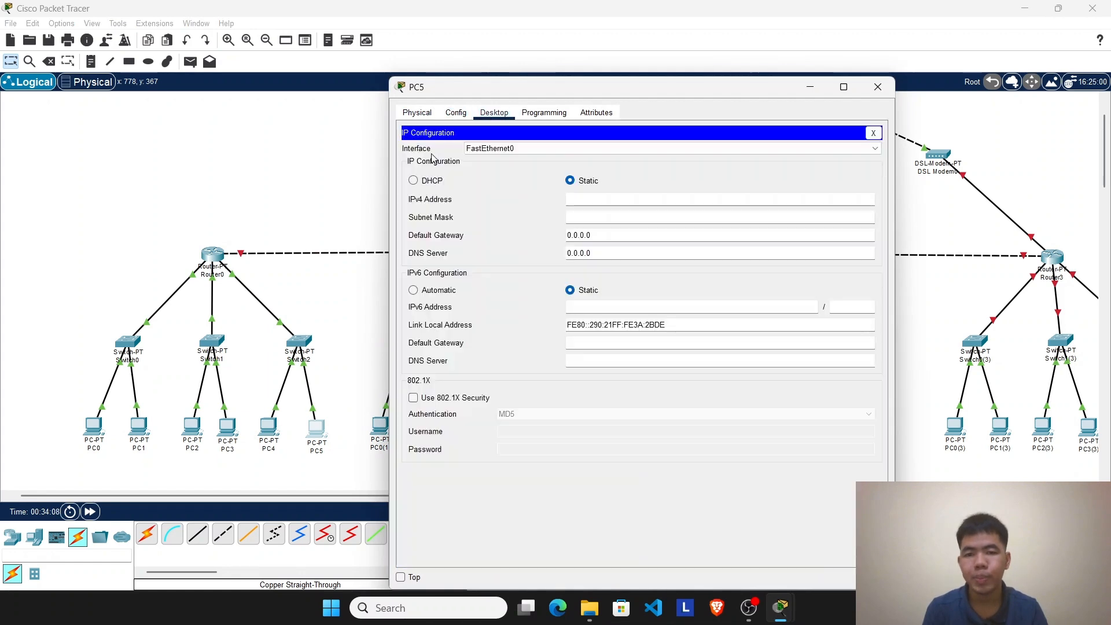
pyautogui.click(413, 180)
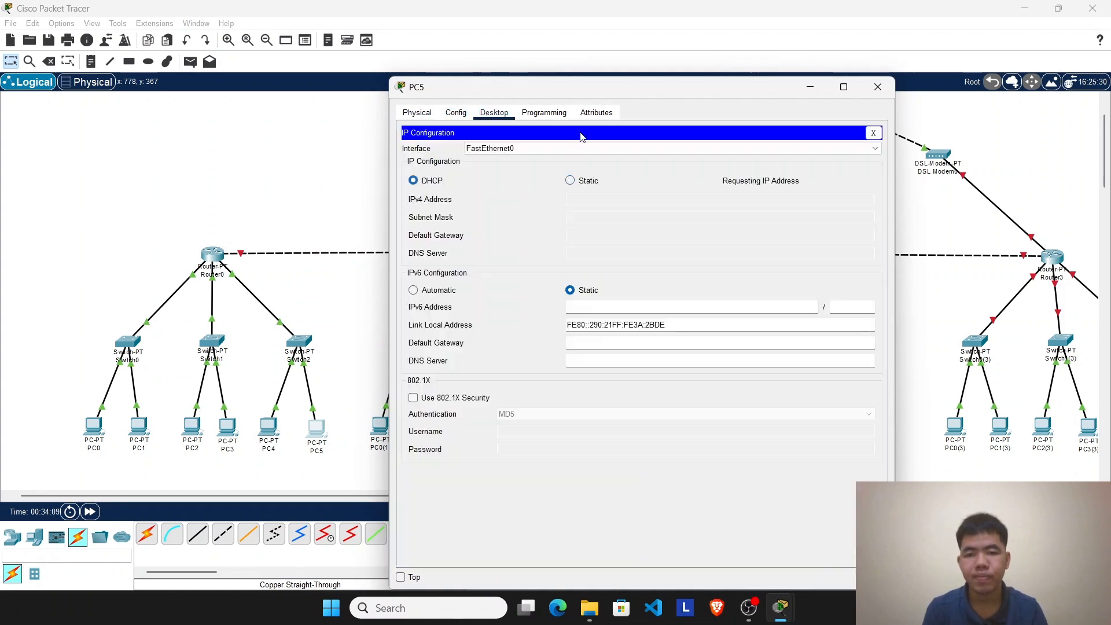
pyautogui.click(877, 86)
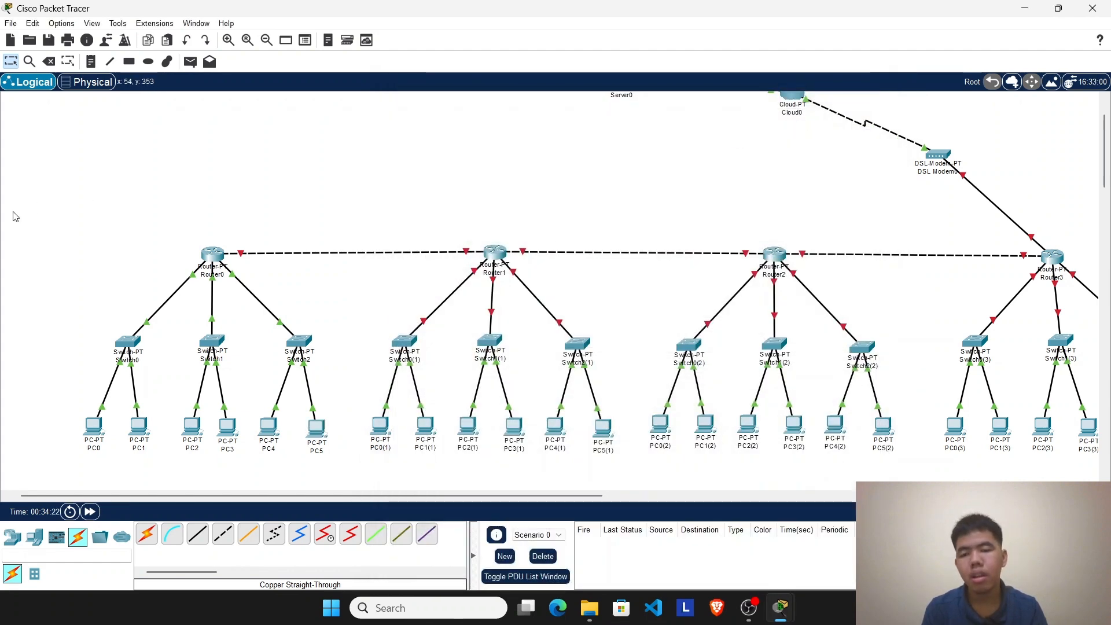
pyautogui.moveTo(16, 216); pyautogui.dragTo(328, 490)
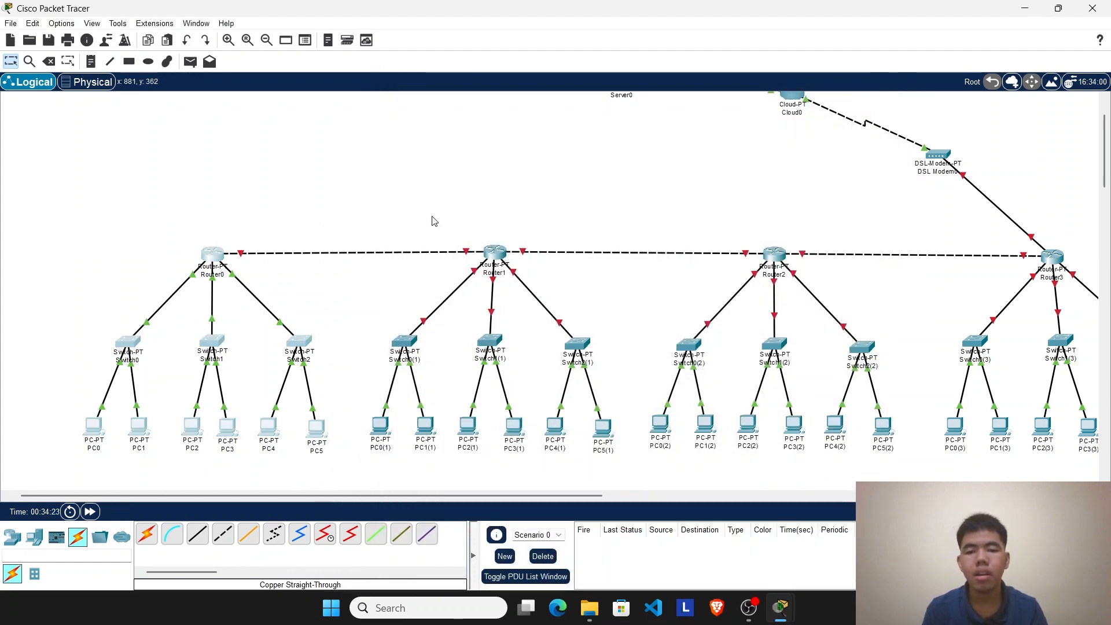
pyautogui.moveTo(434, 212); pyautogui.dragTo(538, 412)
pyautogui.moveTo(82, 169); pyautogui.dragTo(340, 481)
pyautogui.moveTo(396, 185); pyautogui.dragTo(609, 471)
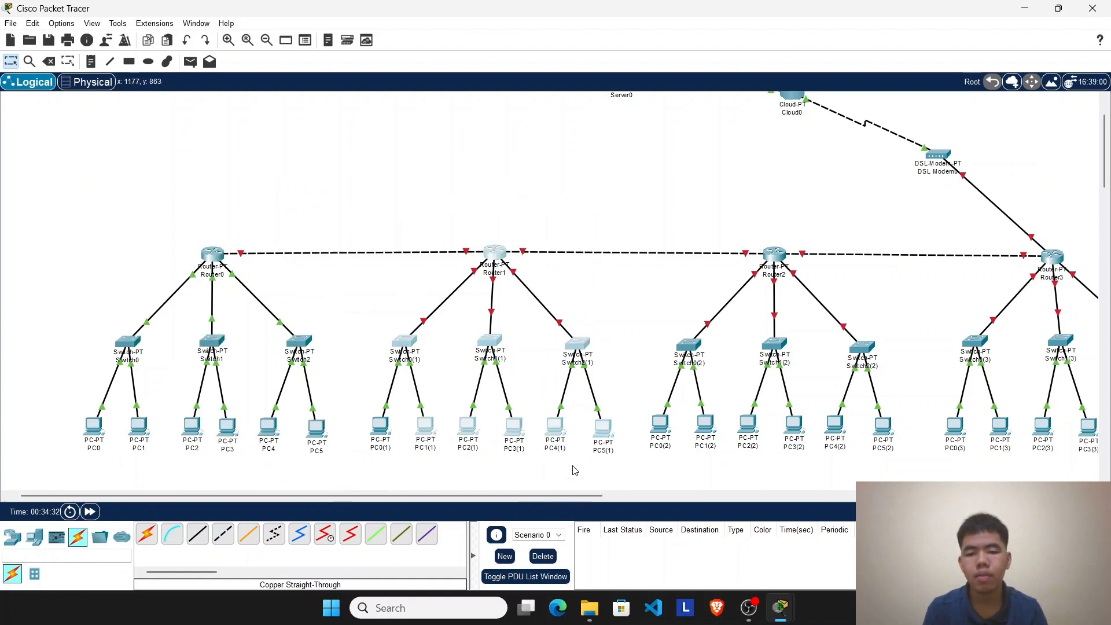
pyautogui.click(451, 181)
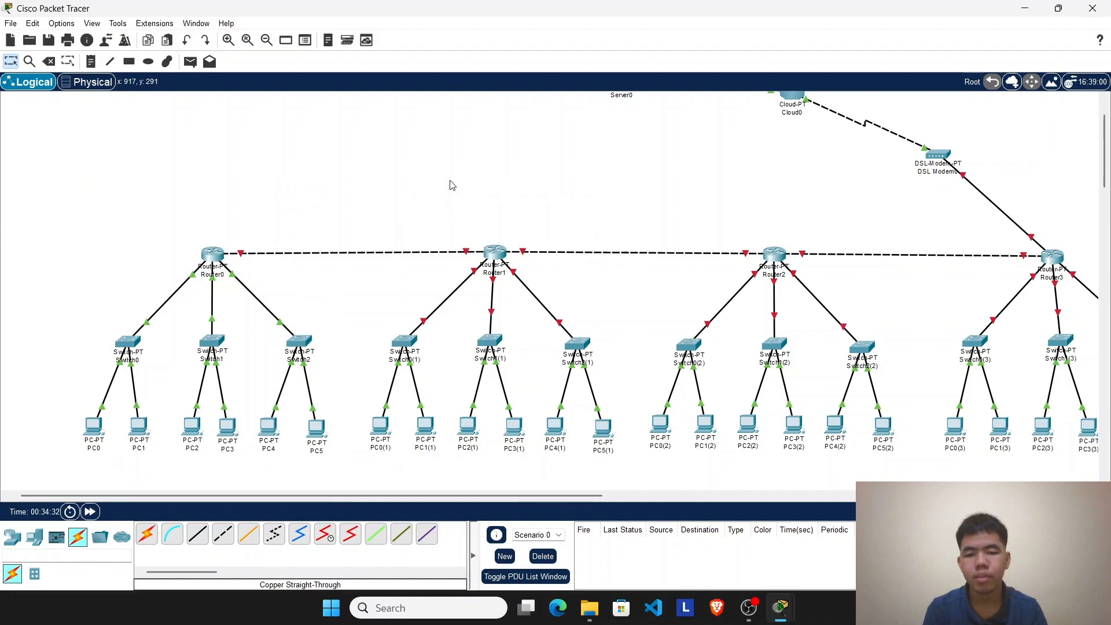
# Step: Open Router1's command line and answer no to the initial configuration dialog
pyautogui.click(491, 253)
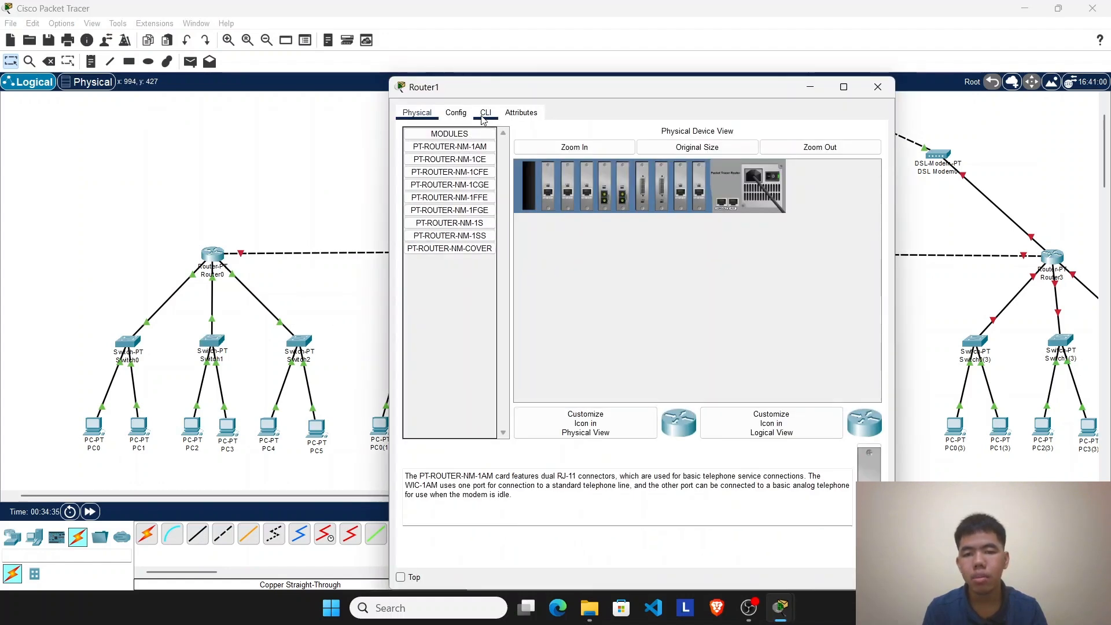
pyautogui.click(485, 116)
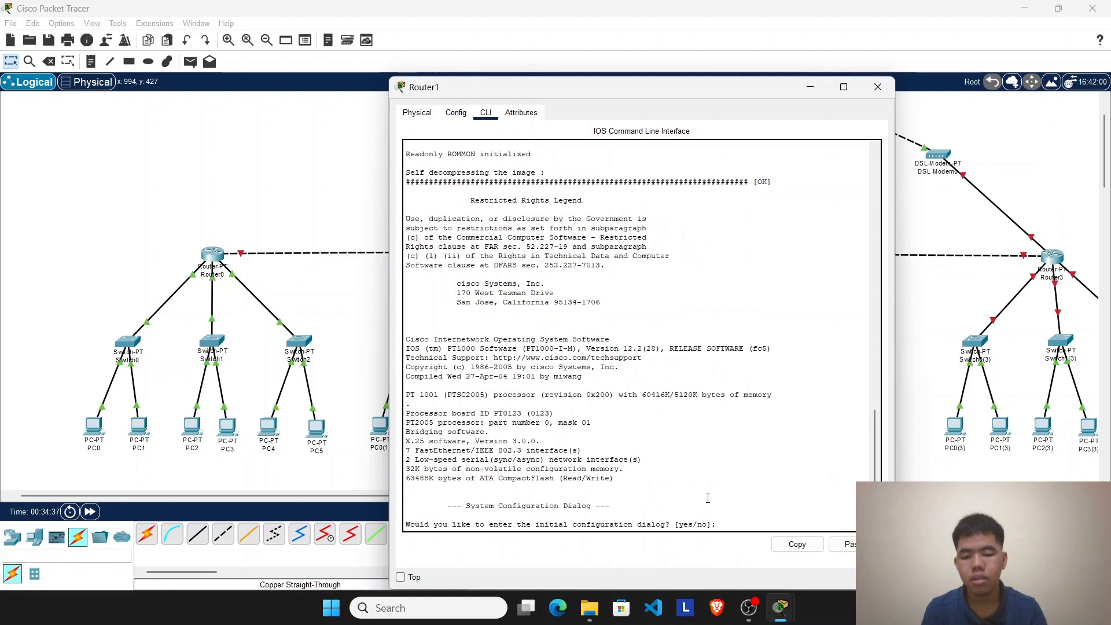
pyautogui.moveTo(721, 524); pyautogui.dragTo(756, 527)
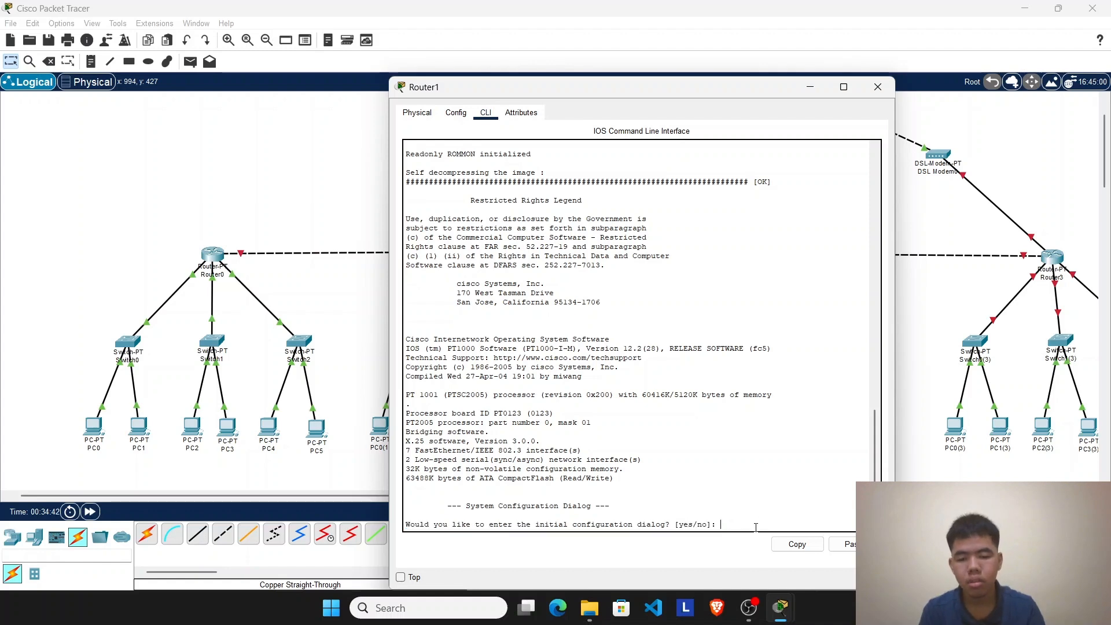
pyautogui.write('no')
pyautogui.press('Return')
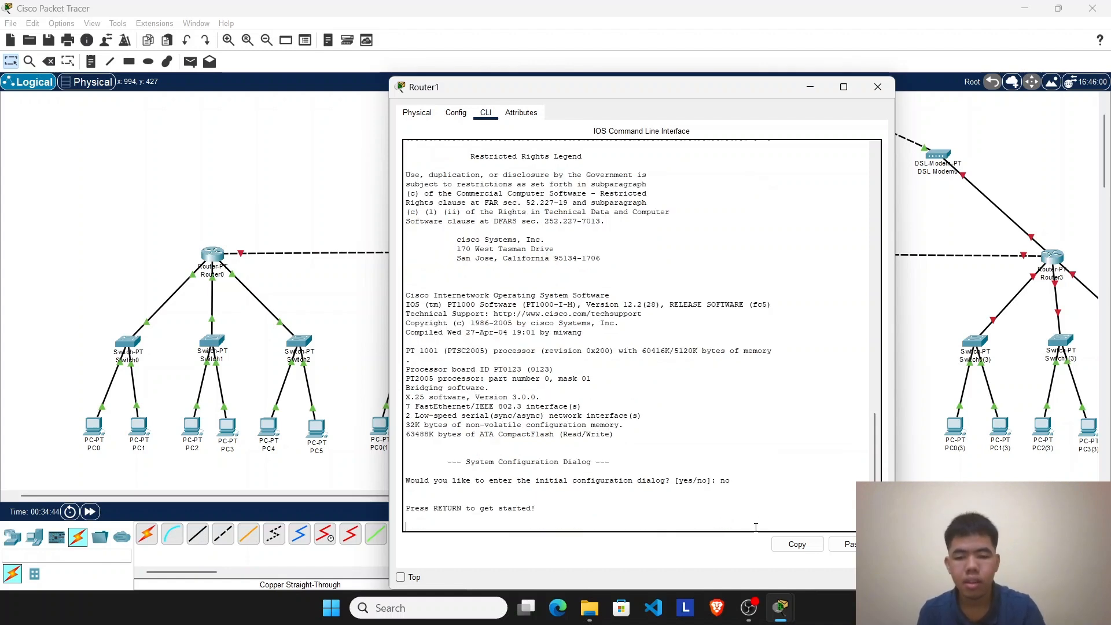
# Step: Enter privileged mode on Router1 with enable and start global configuration with configure terminal
pyautogui.press('Return')
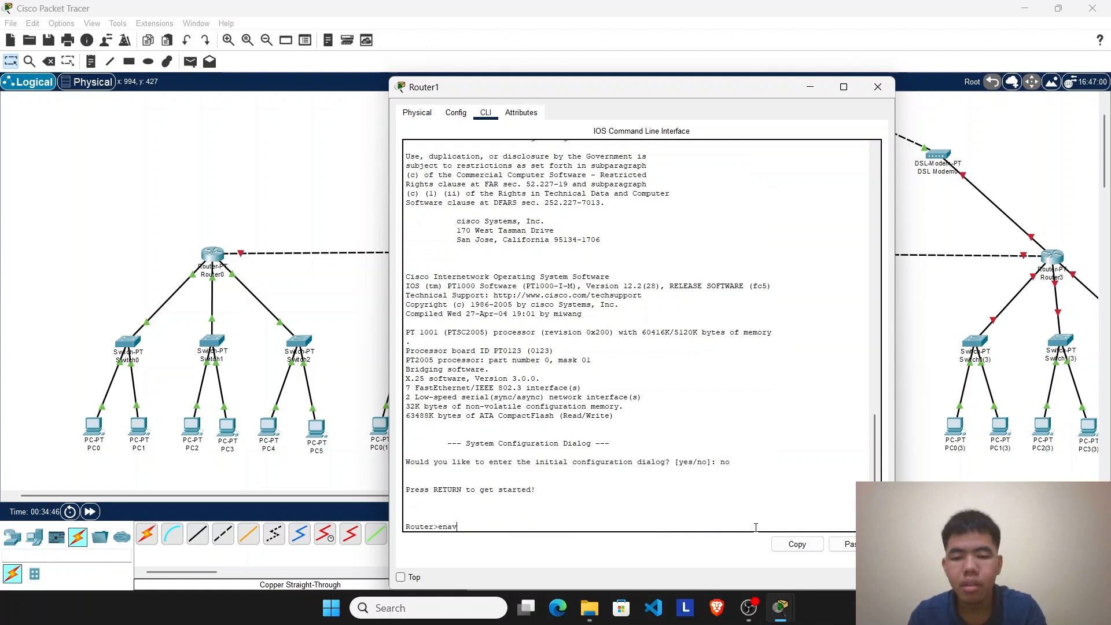
pyautogui.write('enab')
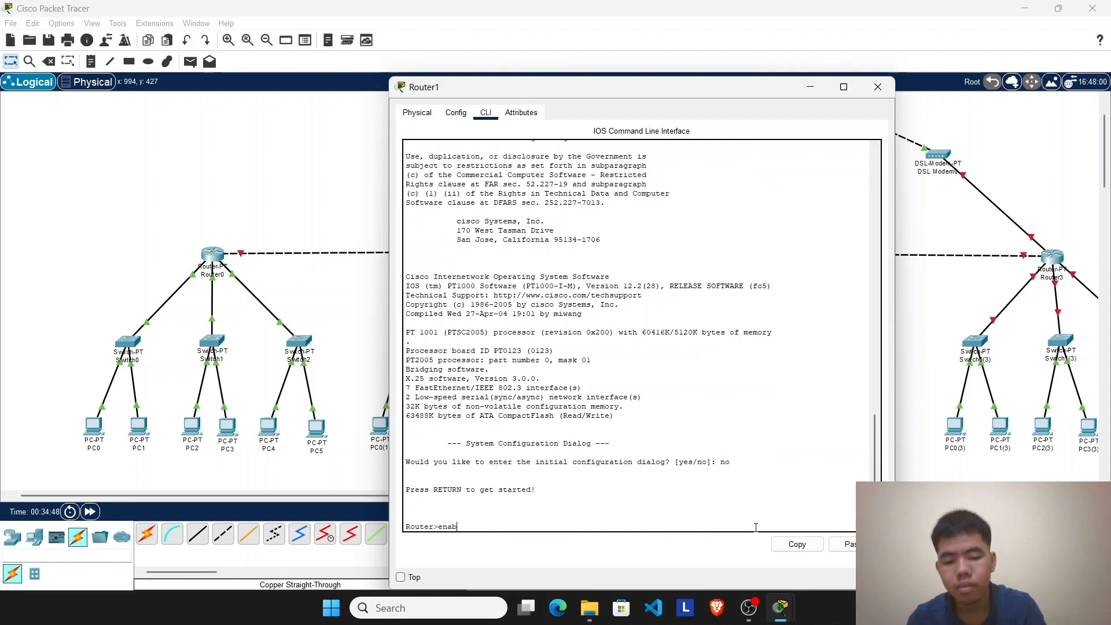
pyautogui.write('ele')
pyautogui.press('Return')
pyautogui.write('configure')
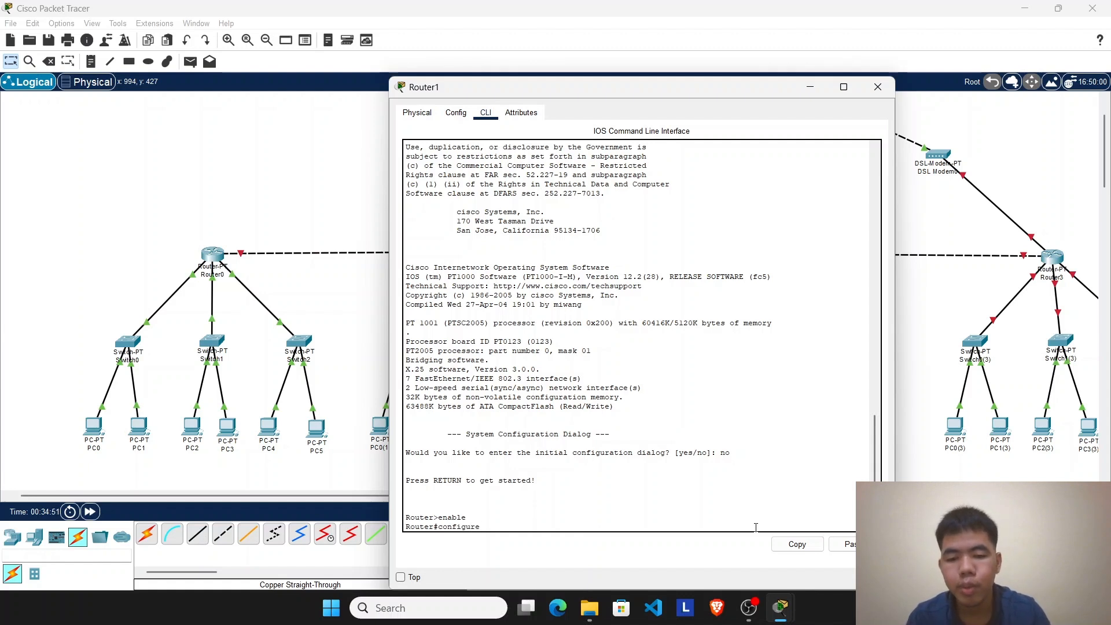
pyautogui.write(' terminal')
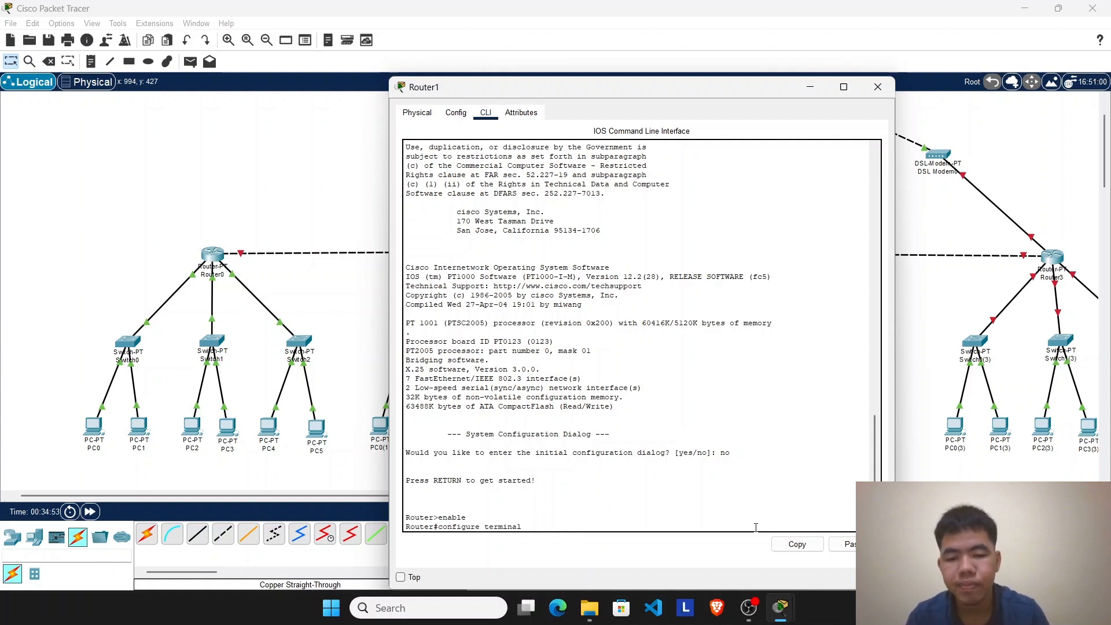
pyautogui.press('Return')
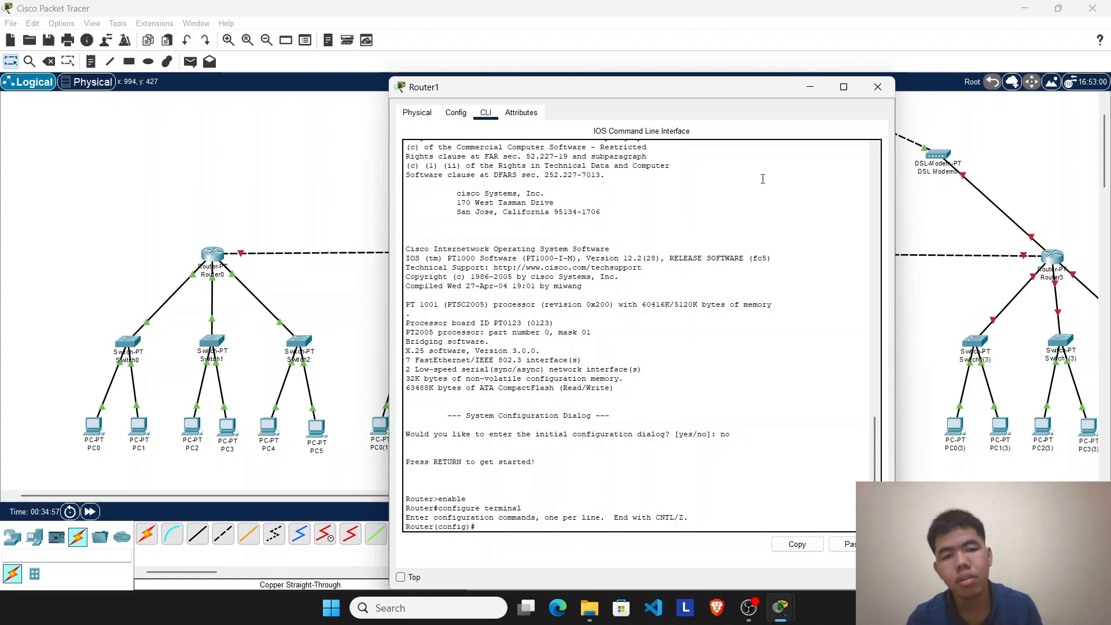
# Step: Check which Router1 port links to its first switch and enter interface configuration for fa 0/0
pyautogui.click(810, 87)
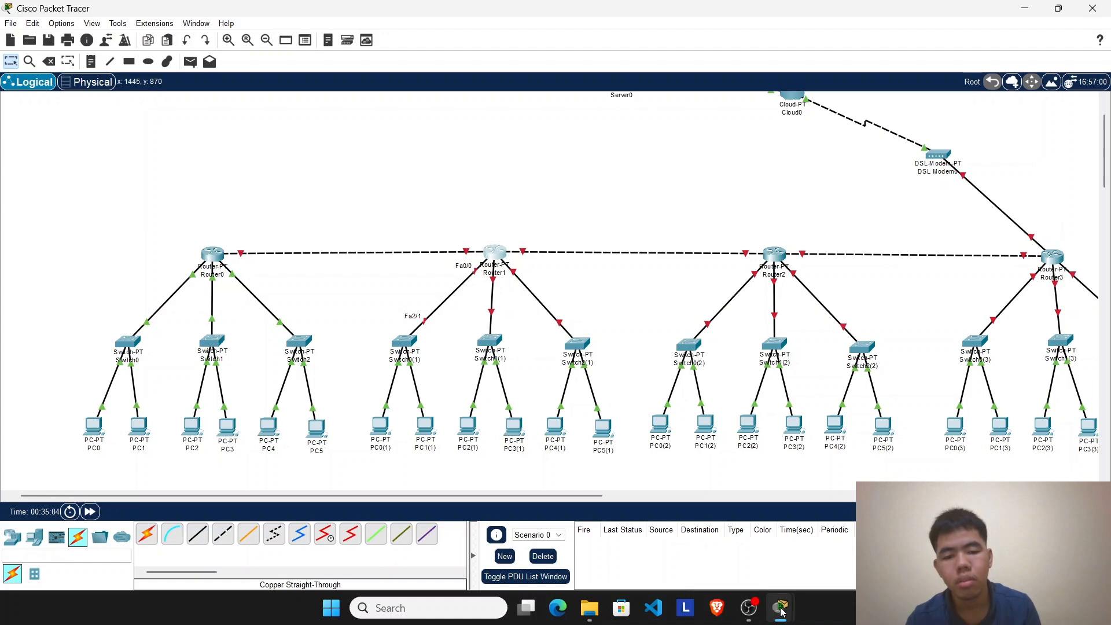
pyautogui.moveTo(783, 613)
pyautogui.click(876, 520)
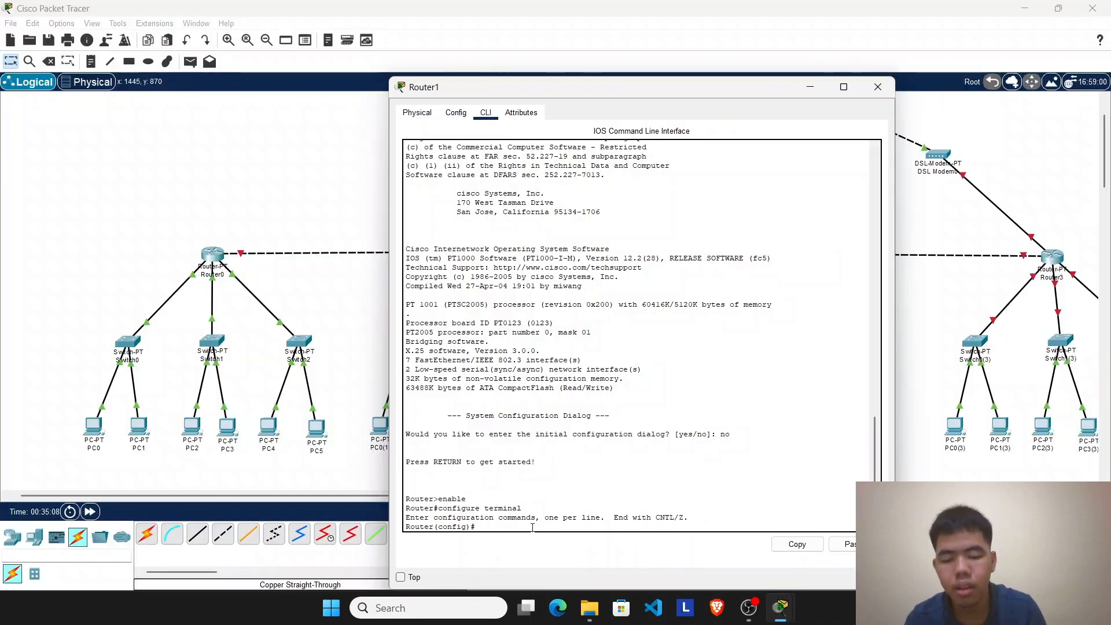
pyautogui.write('int fa 0/0')
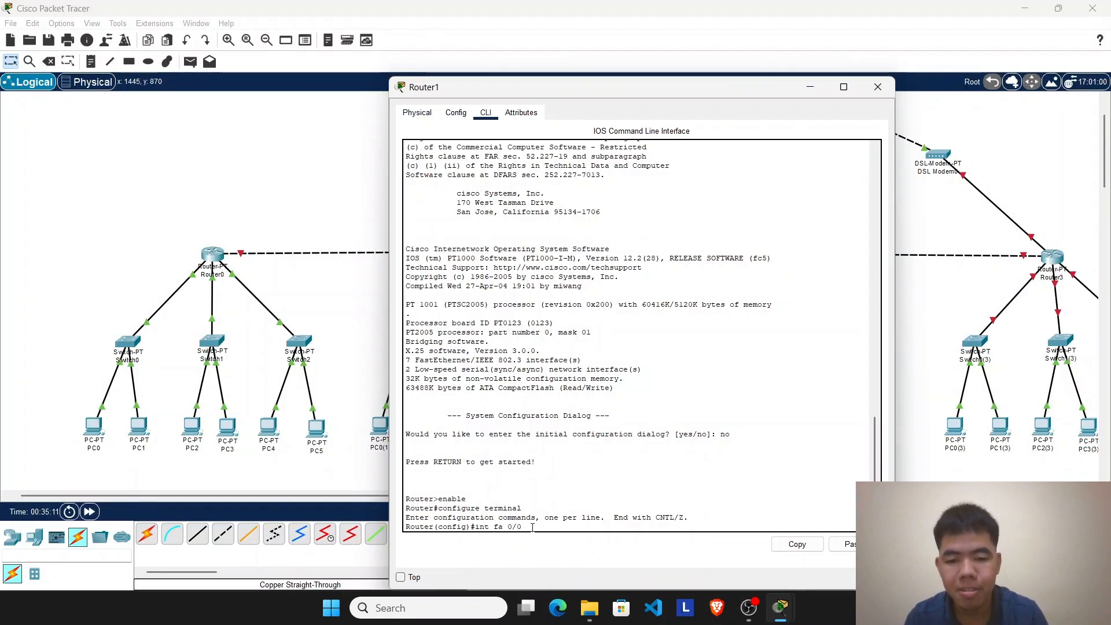
pyautogui.press('Return')
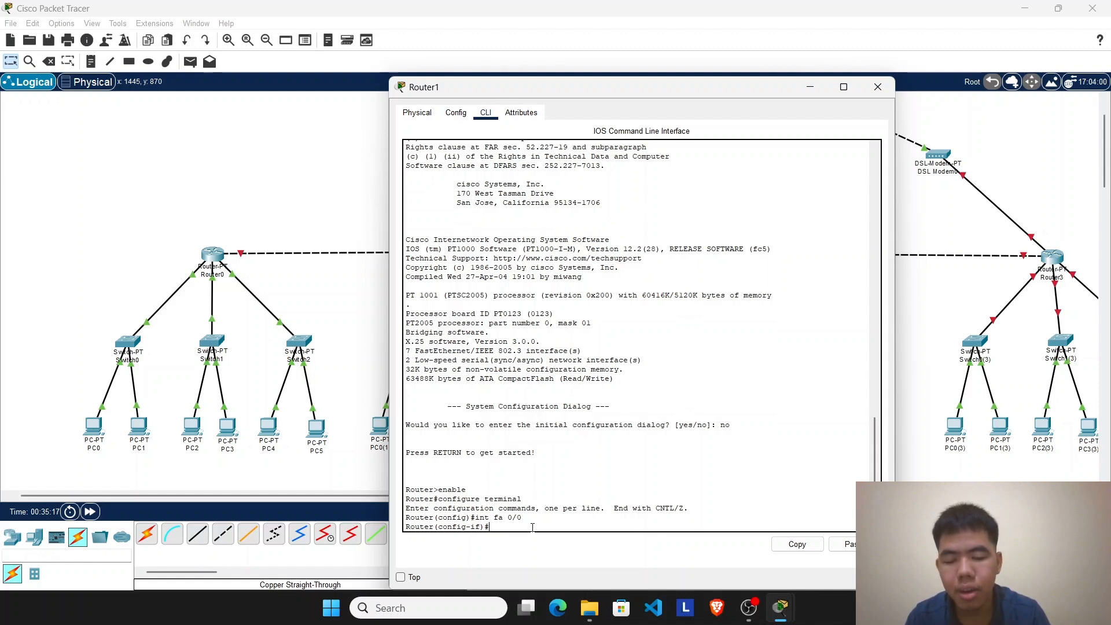
# Step: Create a DHCP pool named kelas2a on Router1
pyautogui.write('ip ')
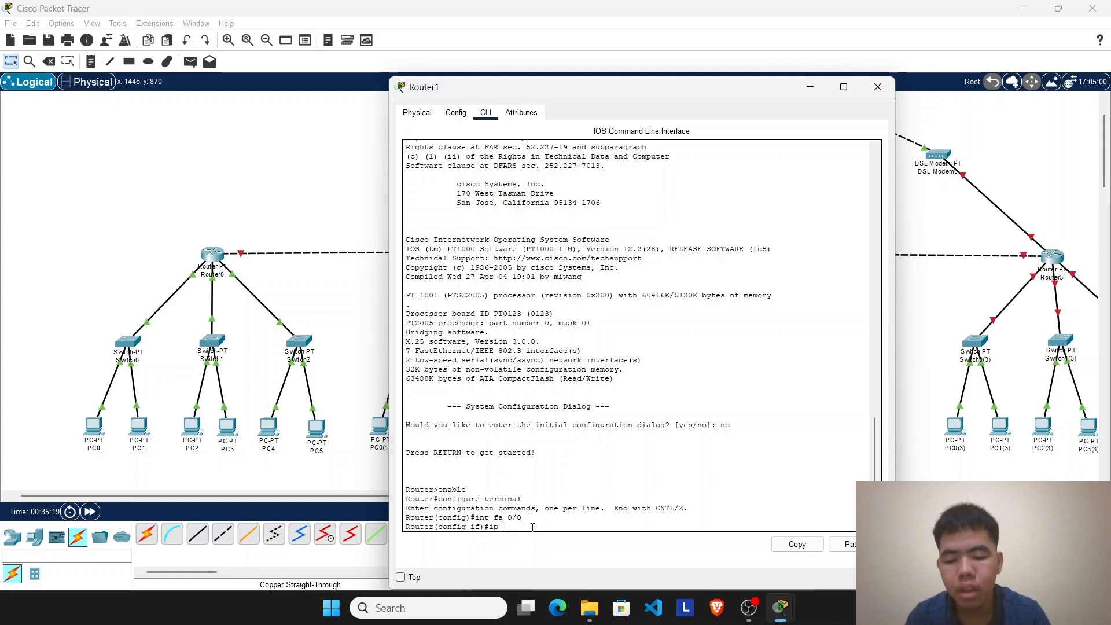
pyautogui.write('dhcp poo')
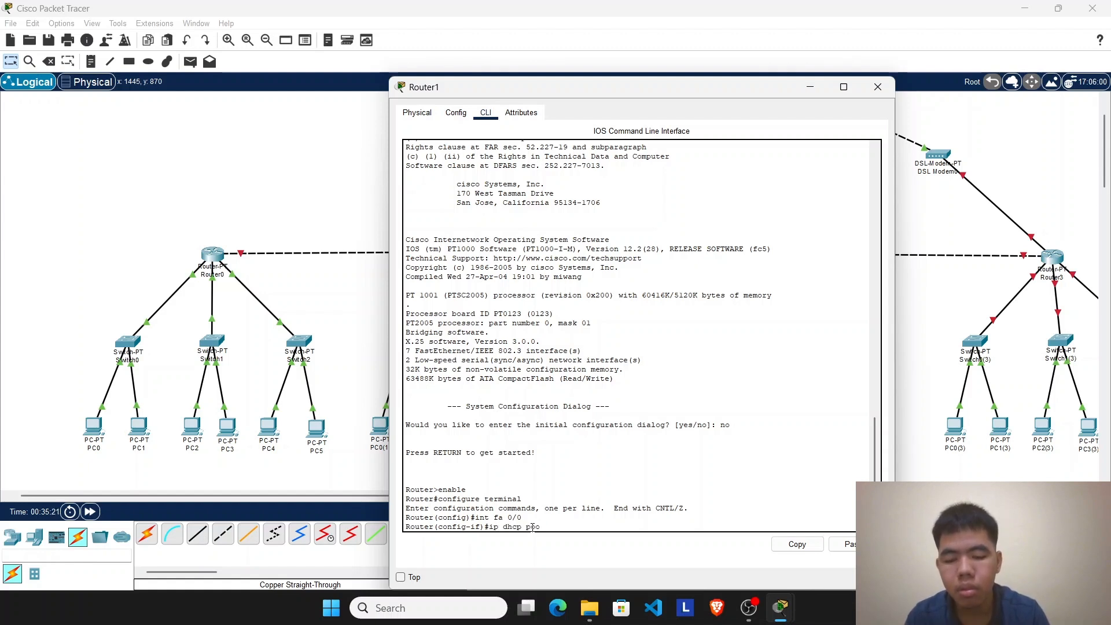
pyautogui.write('l kelas2a')
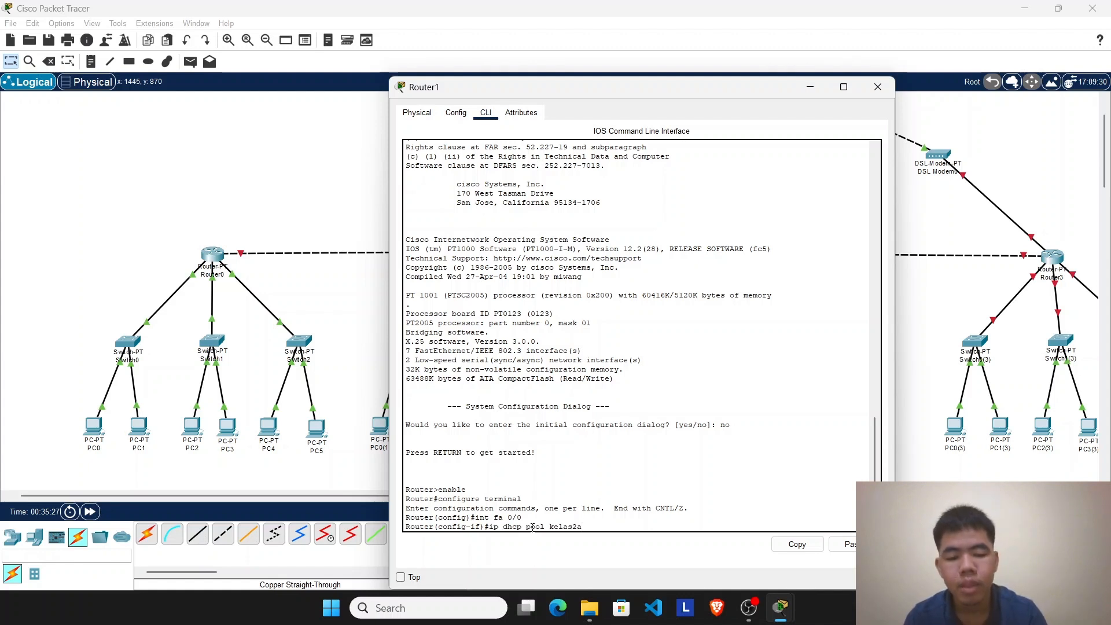
pyautogui.press('Return')
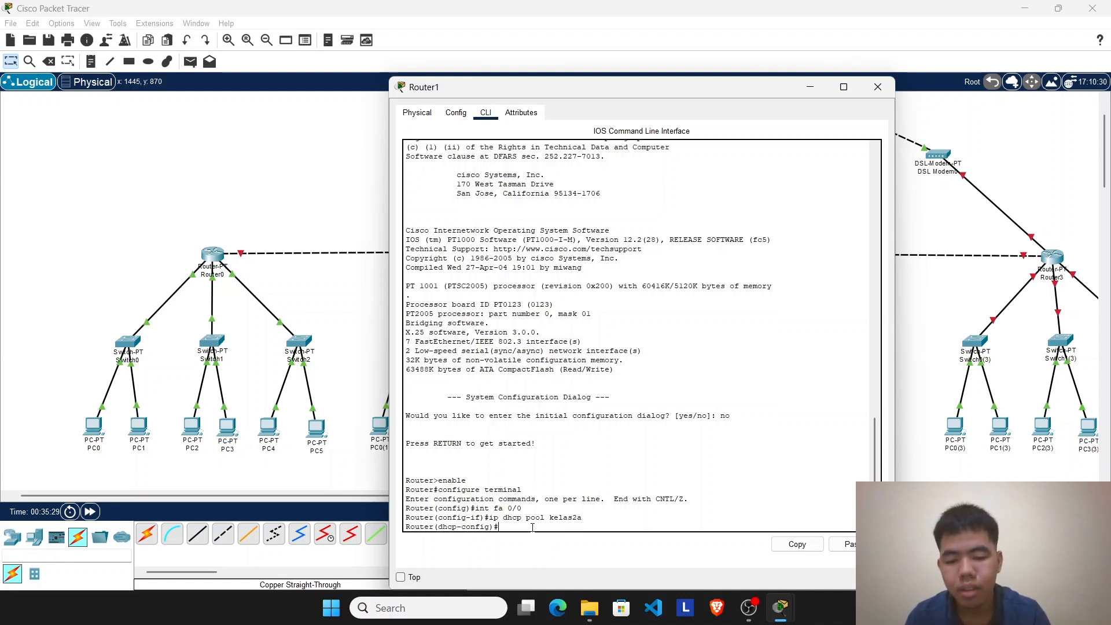
# Step: Set the kelas2a pool's network to 192.168.4.0 with subnet mask 255.255.255.0
pyautogui.write('n')
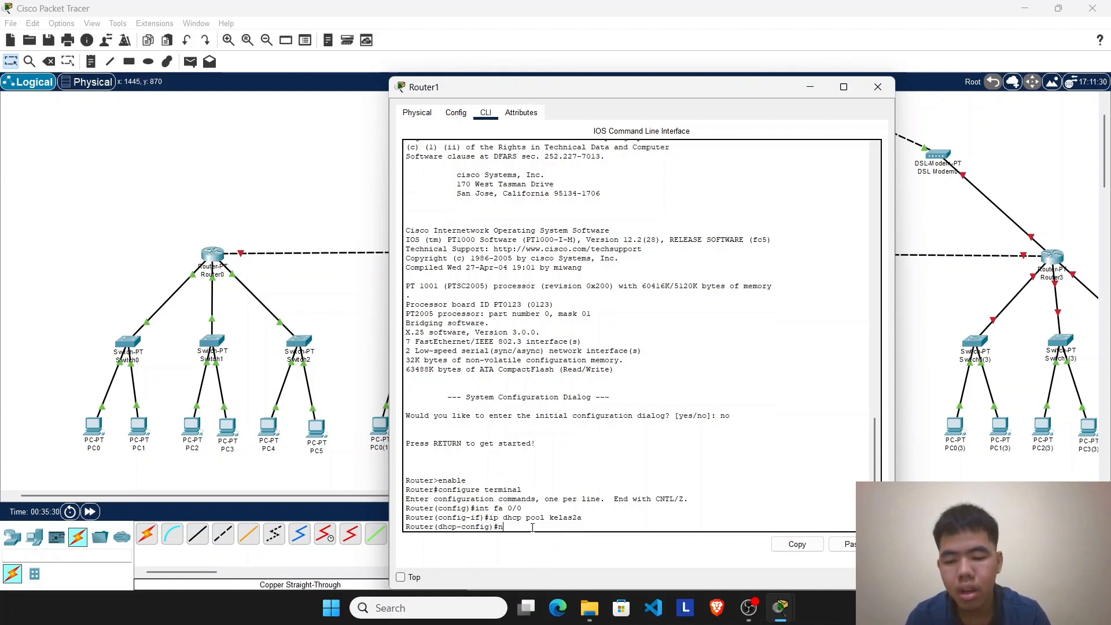
pyautogui.write('etwork')
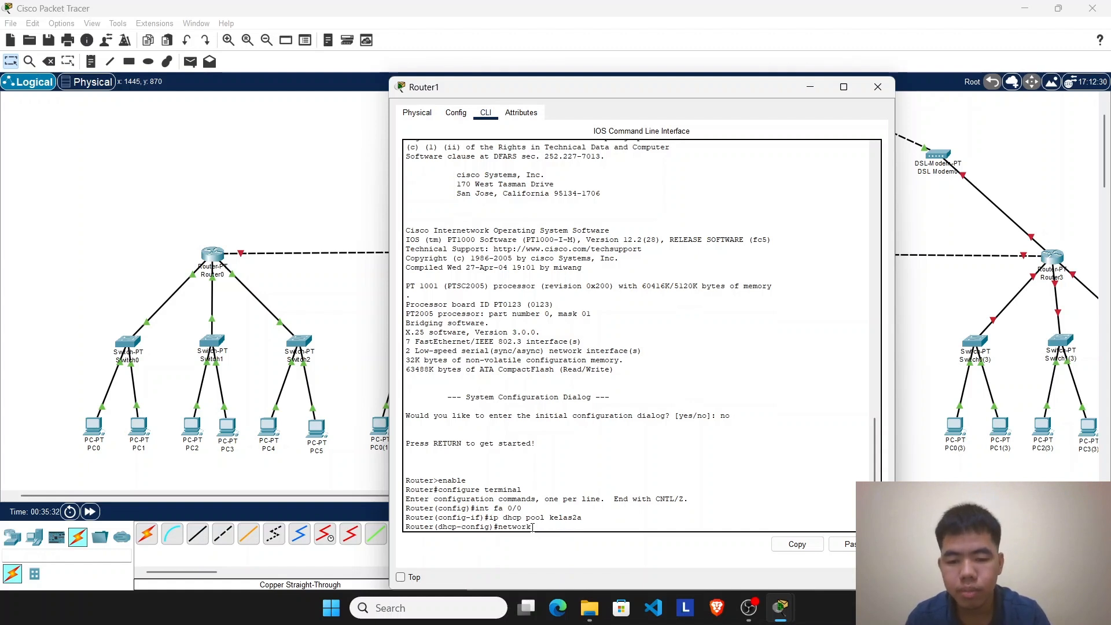
pyautogui.write(' 192.168.')
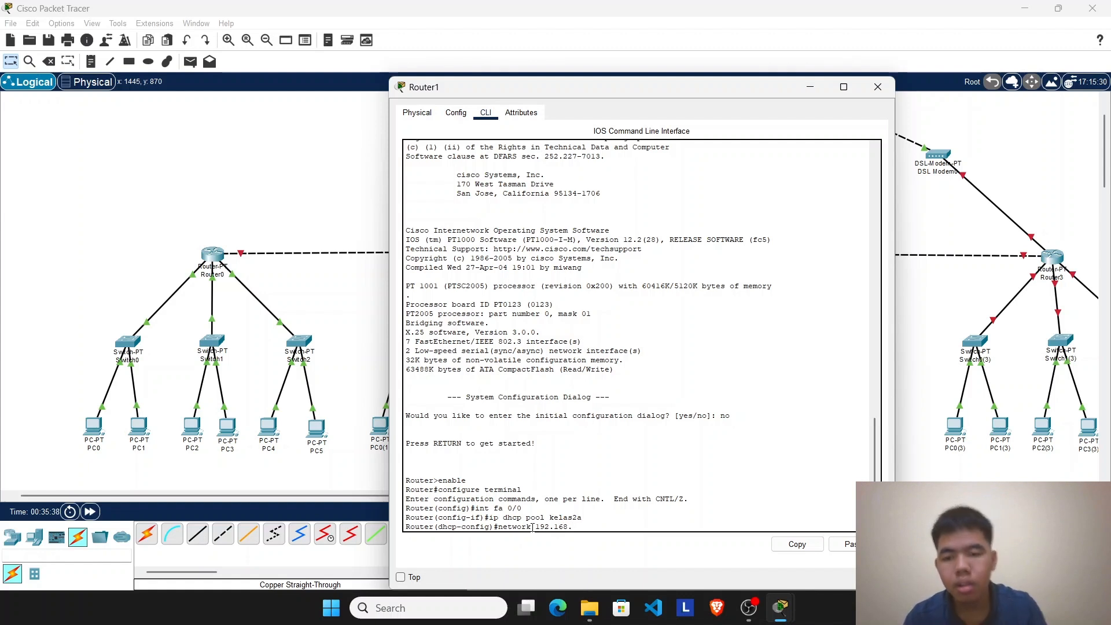
pyautogui.click(139, 350)
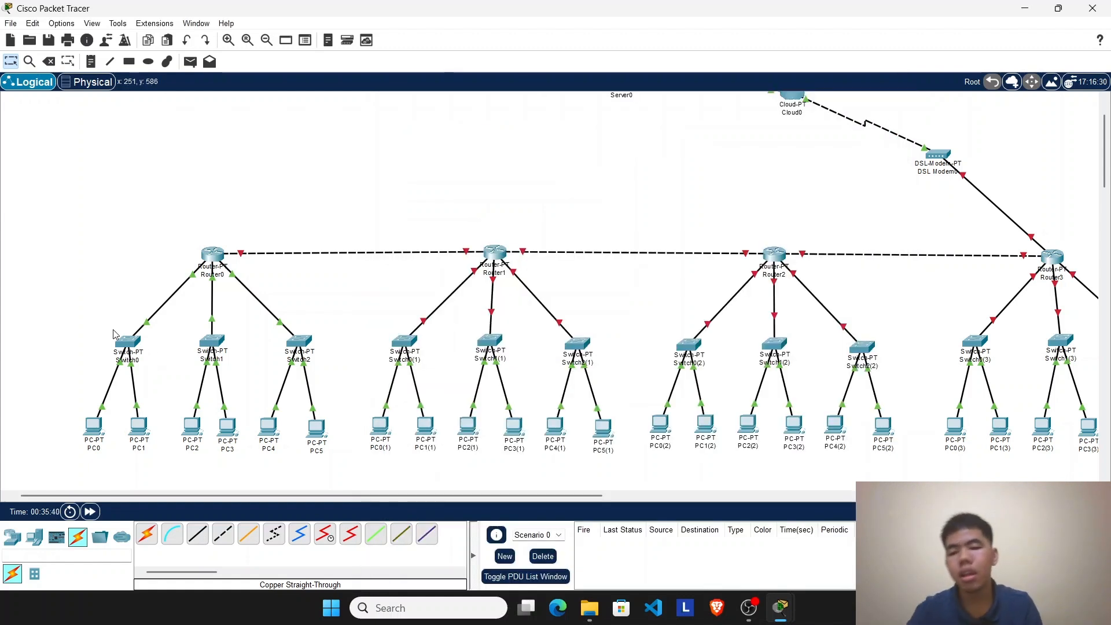
pyautogui.click(128, 342)
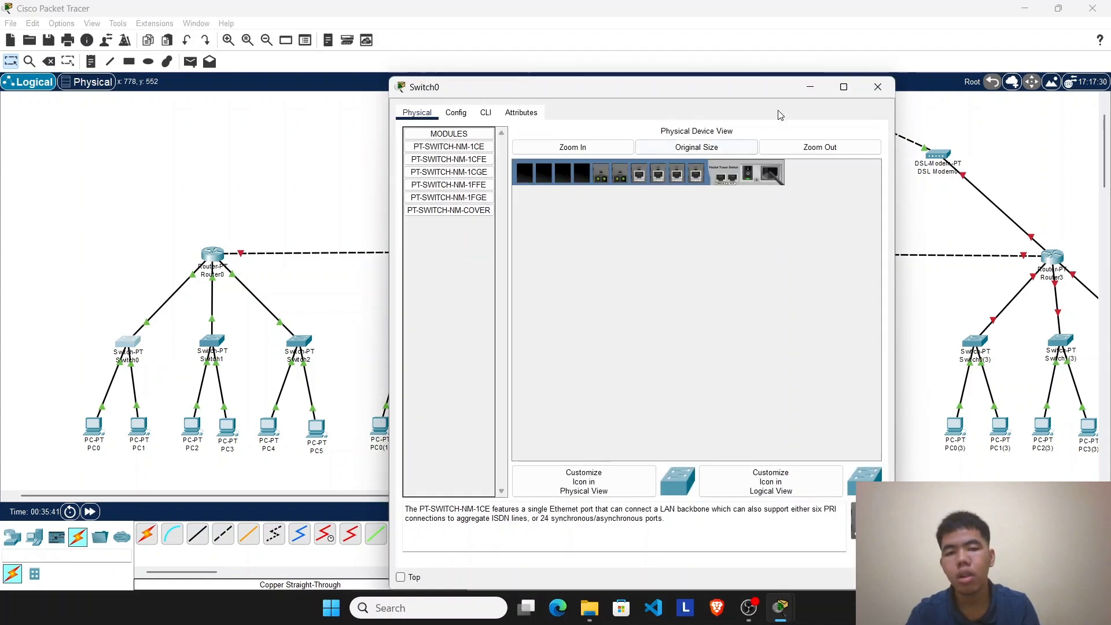
pyautogui.click(878, 87)
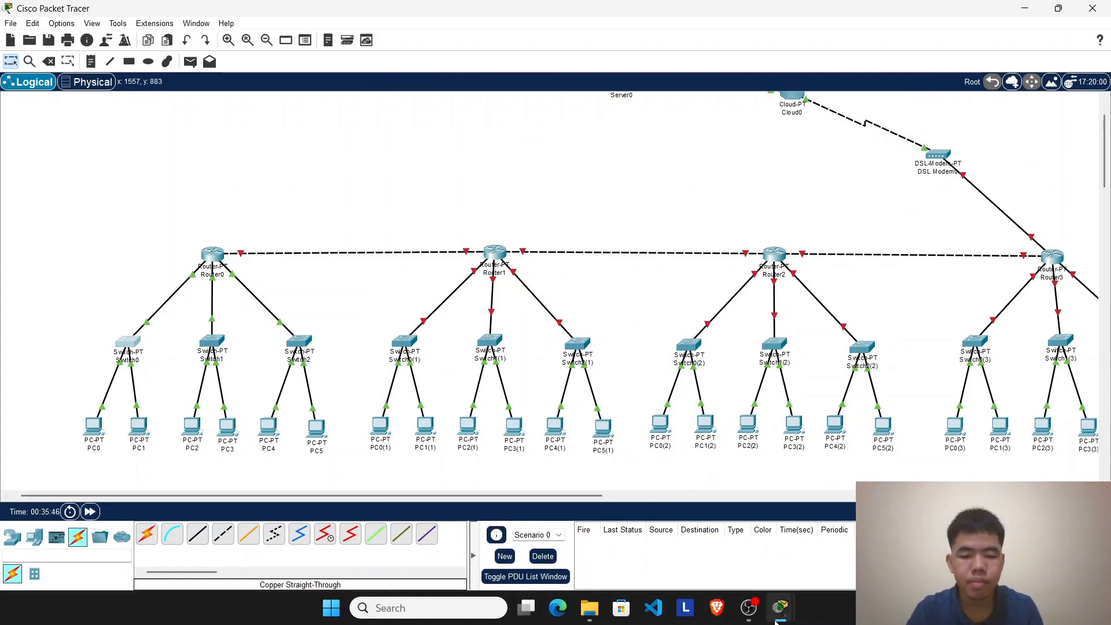
pyautogui.moveTo(778, 613)
pyautogui.click(844, 529)
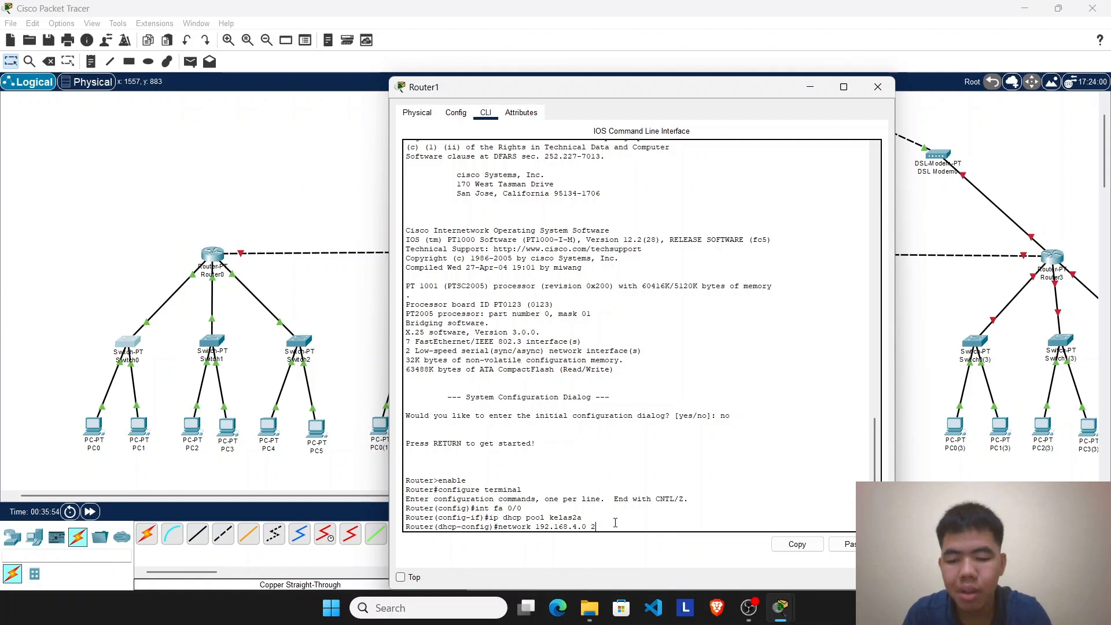
pyautogui.write('55.255')
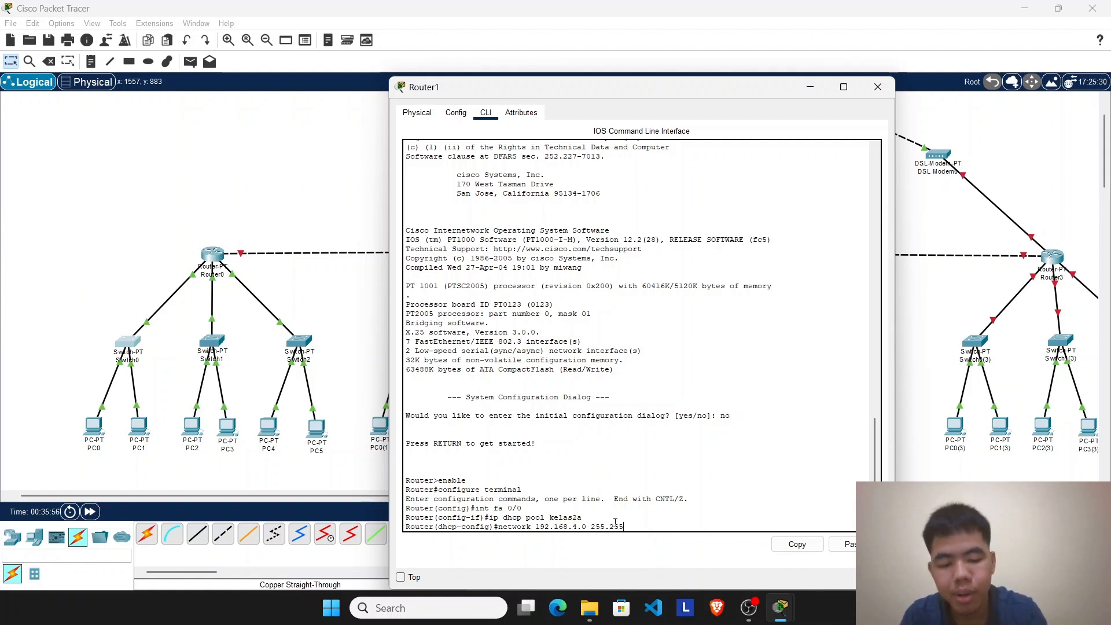
pyautogui.write('.255')
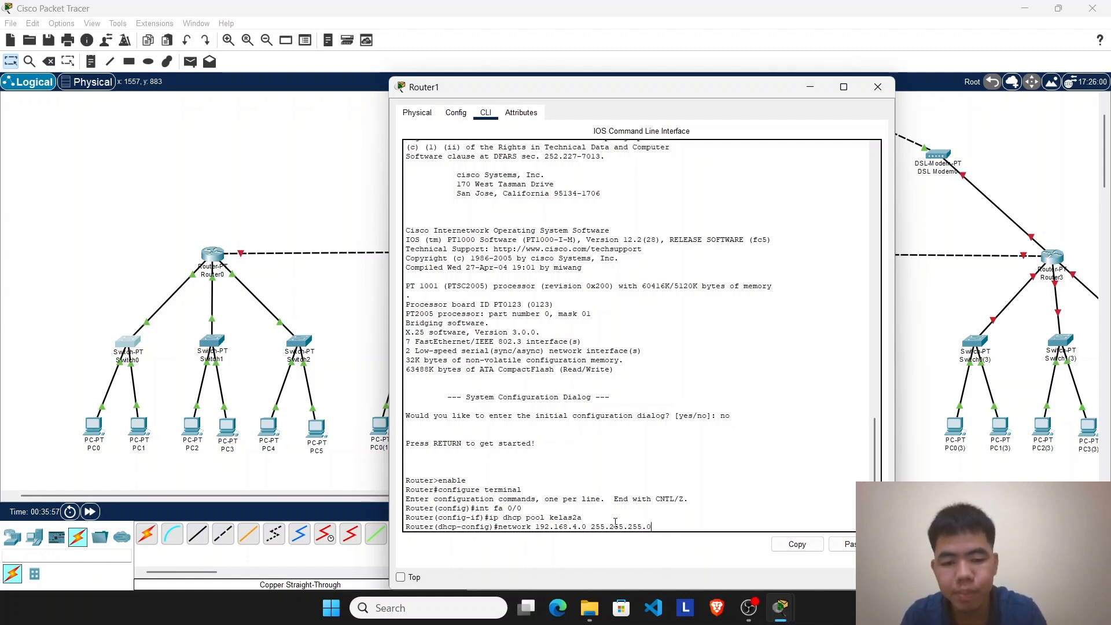
pyautogui.write('.0')
pyautogui.press('Return')
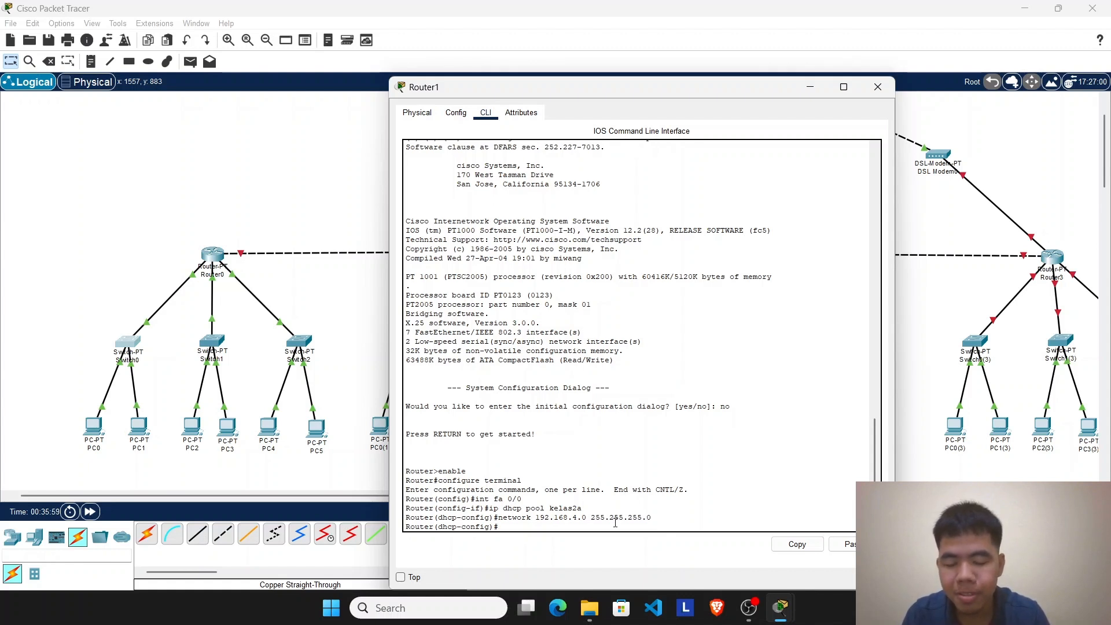
# Step: Set the kelas2a pool's default router to 192.168.4.1, correcting the misspelled default-router command
pyautogui.write('dafaul')
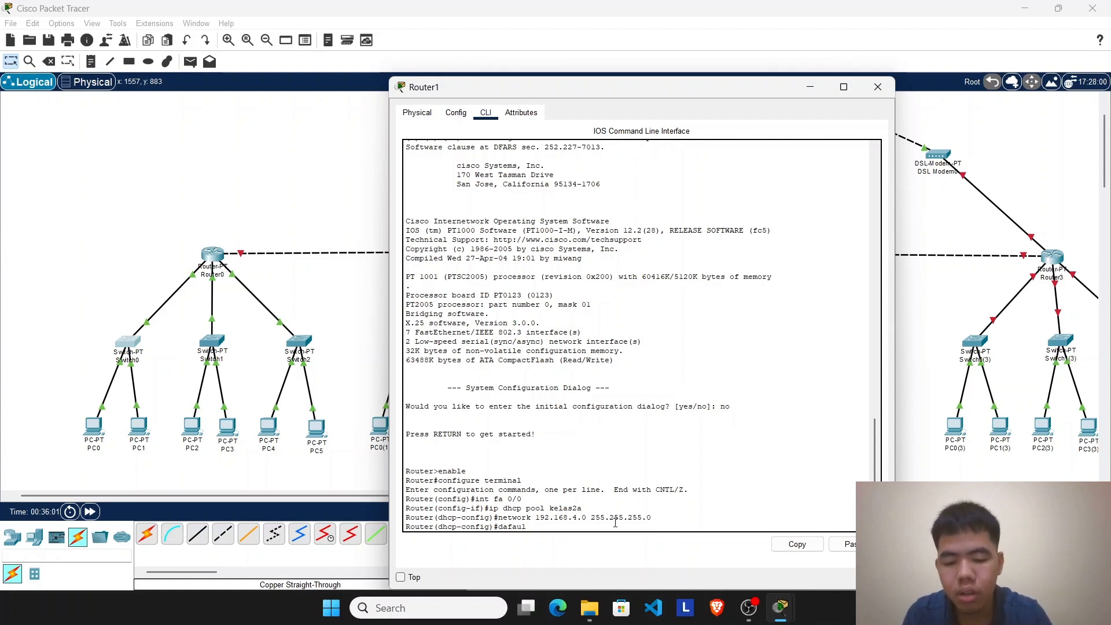
pyautogui.write('t-')
pyautogui.write('rou')
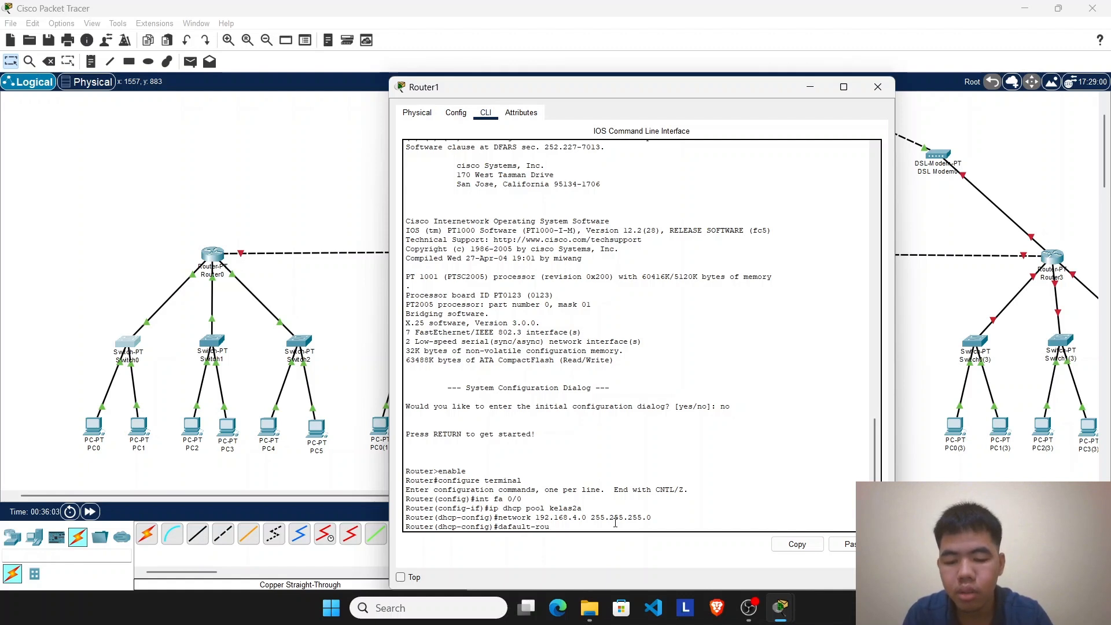
pyautogui.write('ter 192')
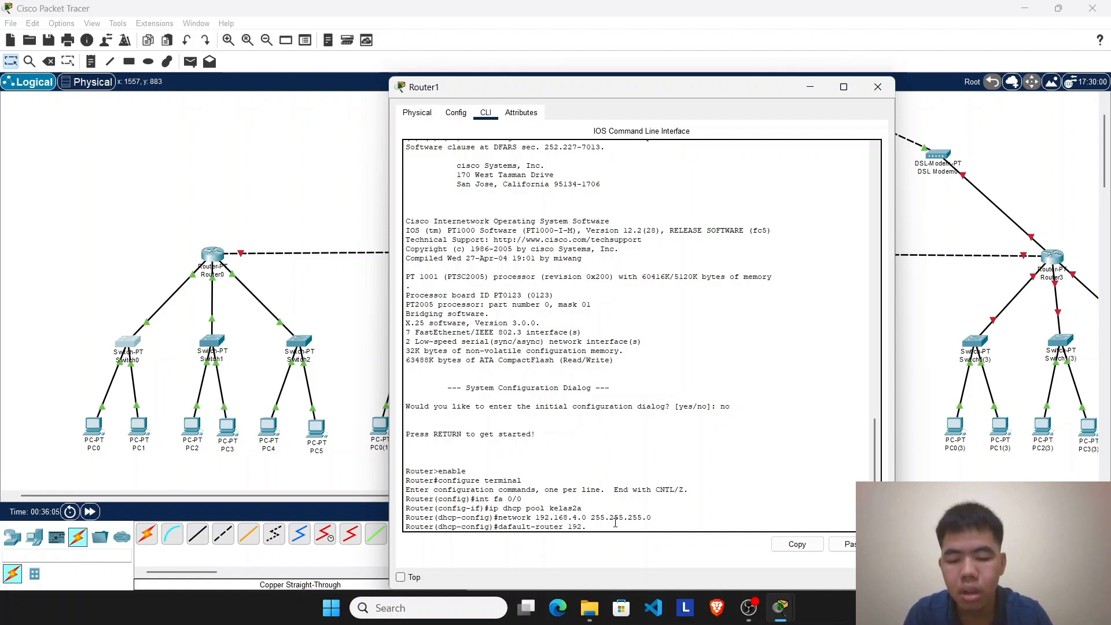
pyautogui.write('.168')
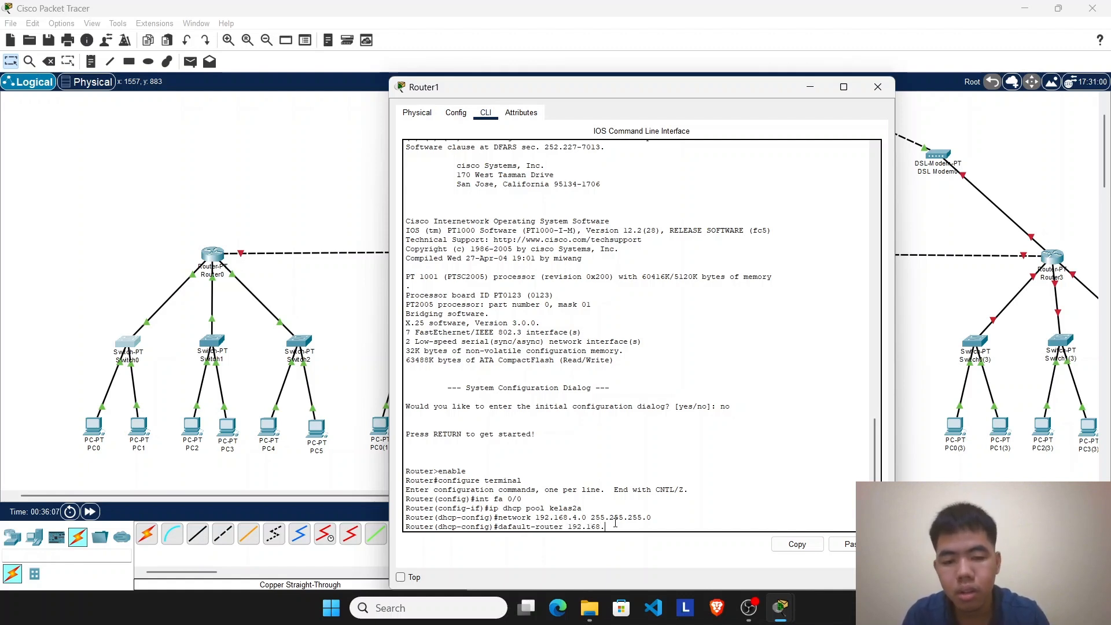
pyautogui.write('.4.1')
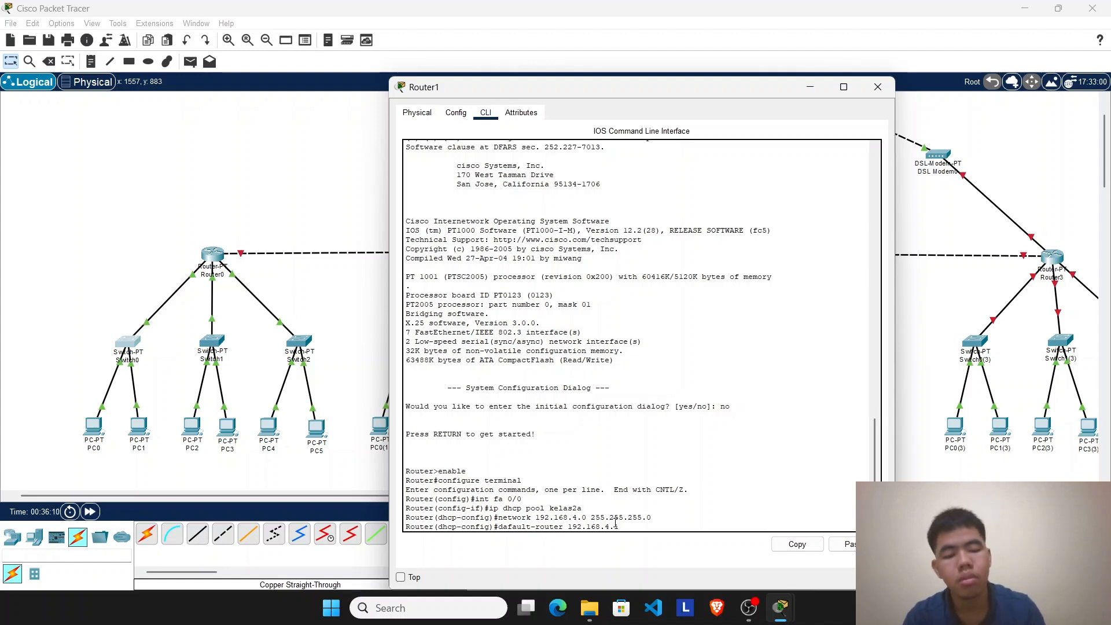
pyautogui.press('Return')
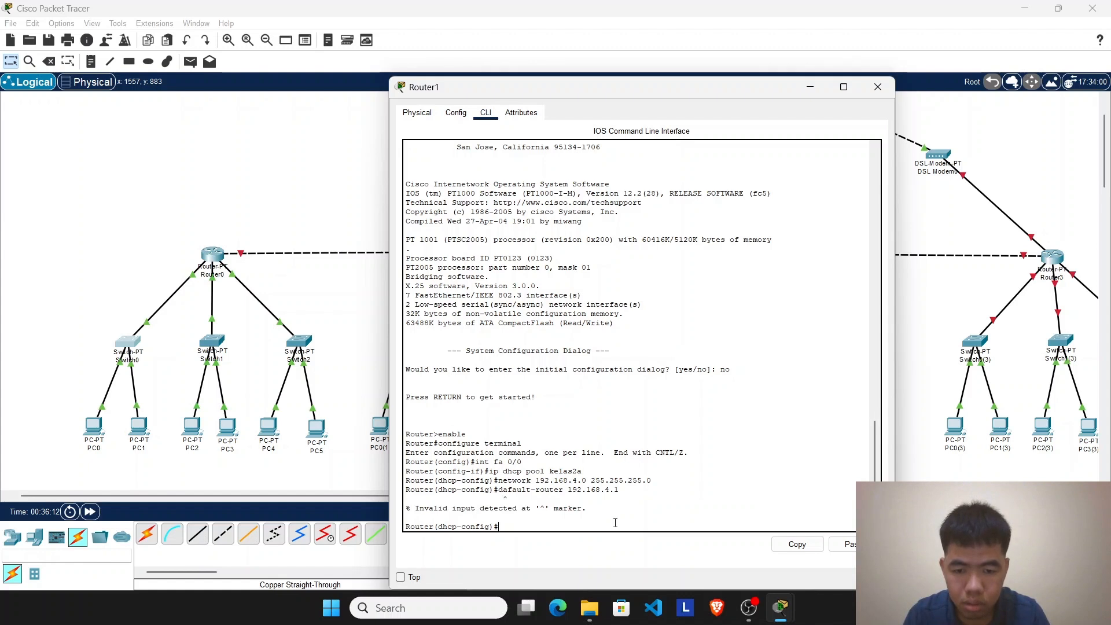
pyautogui.press('Up')
pyautogui.press('Left')
pyautogui.press('Left')
pyautogui.press('Left')
pyautogui.press('Left')
pyautogui.press('Left')
pyautogui.press('Left')
pyautogui.press('Left')
pyautogui.press('Left')
pyautogui.press('Left')
pyautogui.press('Left')
pyautogui.press('Left')
pyautogui.press('Left')
pyautogui.press('Left')
pyautogui.press('Left')
pyautogui.press('Left')
pyautogui.press('Left')
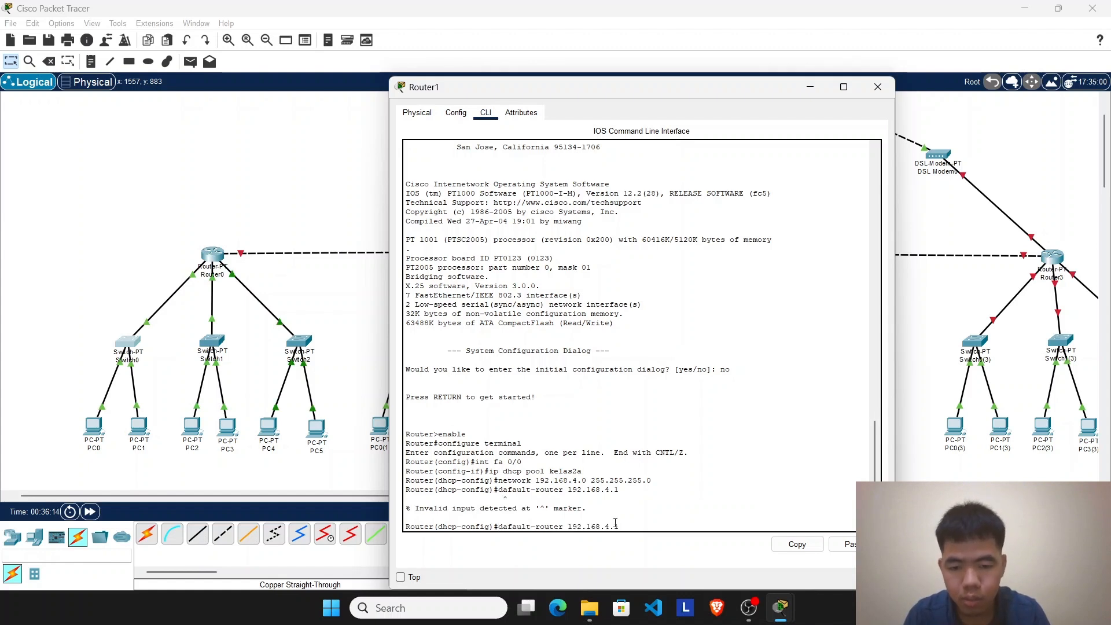
pyautogui.press('BackSpace')
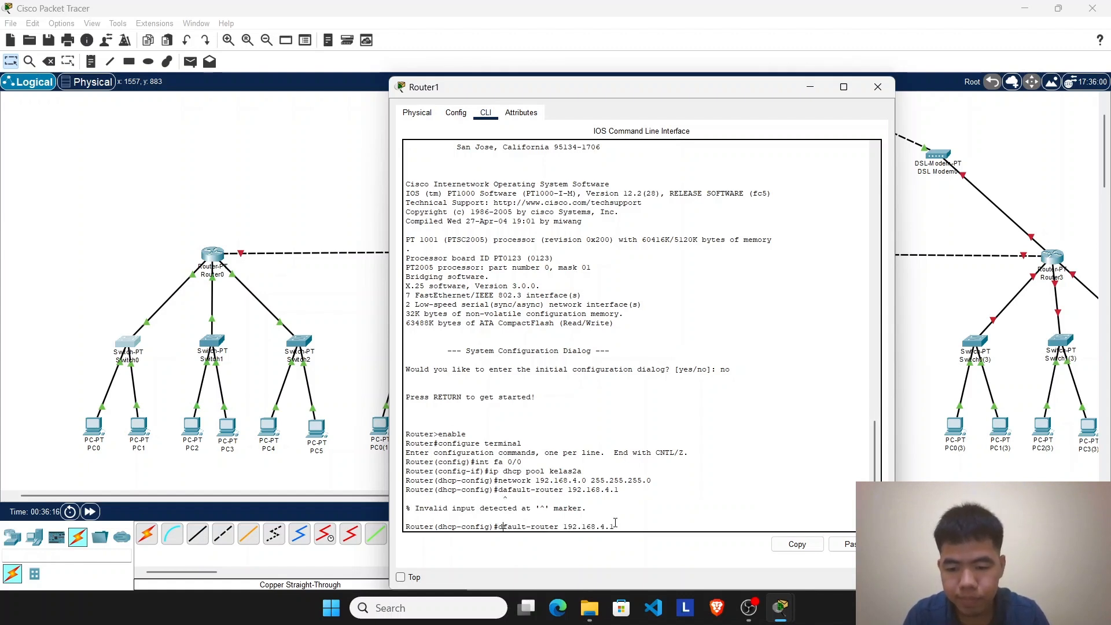
pyautogui.write('e')
pyautogui.press('Return')
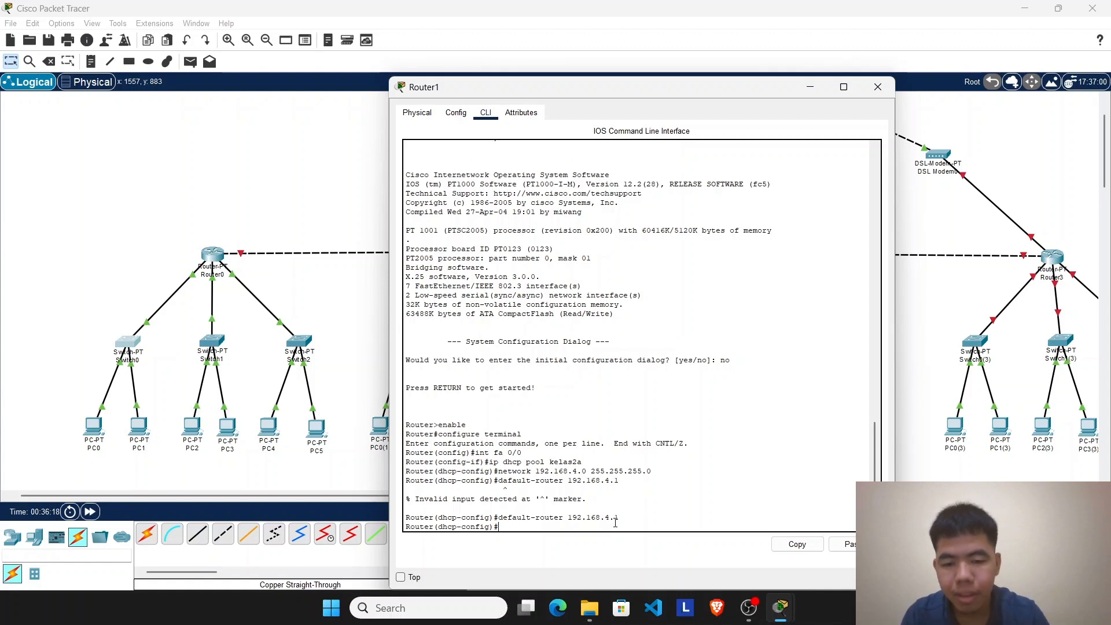
# Step: Set the kelas2a pool's DNS server to 8.8.8.8 and exit back to Router1's privileged mode
pyautogui.write('dns 8.8.8.8')
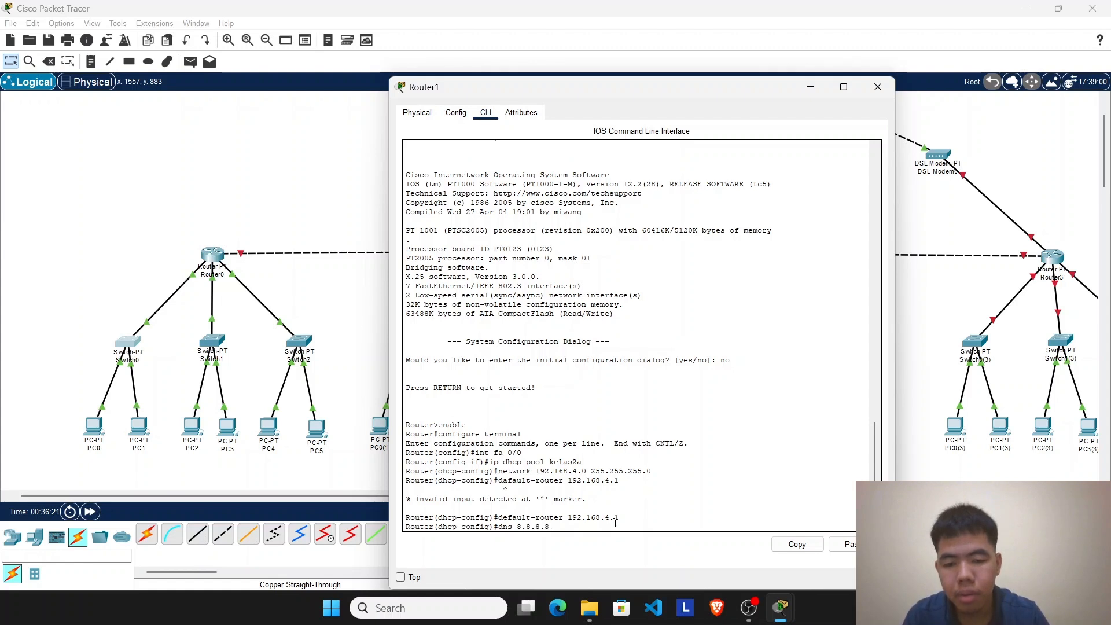
pyautogui.press('Return')
pyautogui.write('exi')
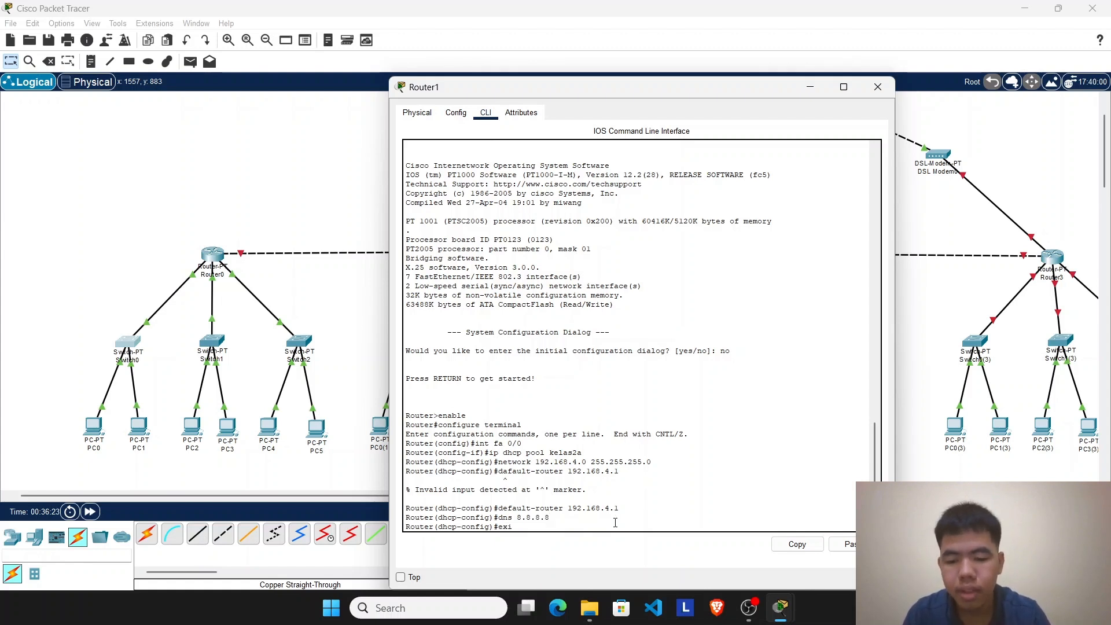
pyautogui.write('t')
pyautogui.press('Return')
pyautogui.write('exit')
pyautogui.press('Return')
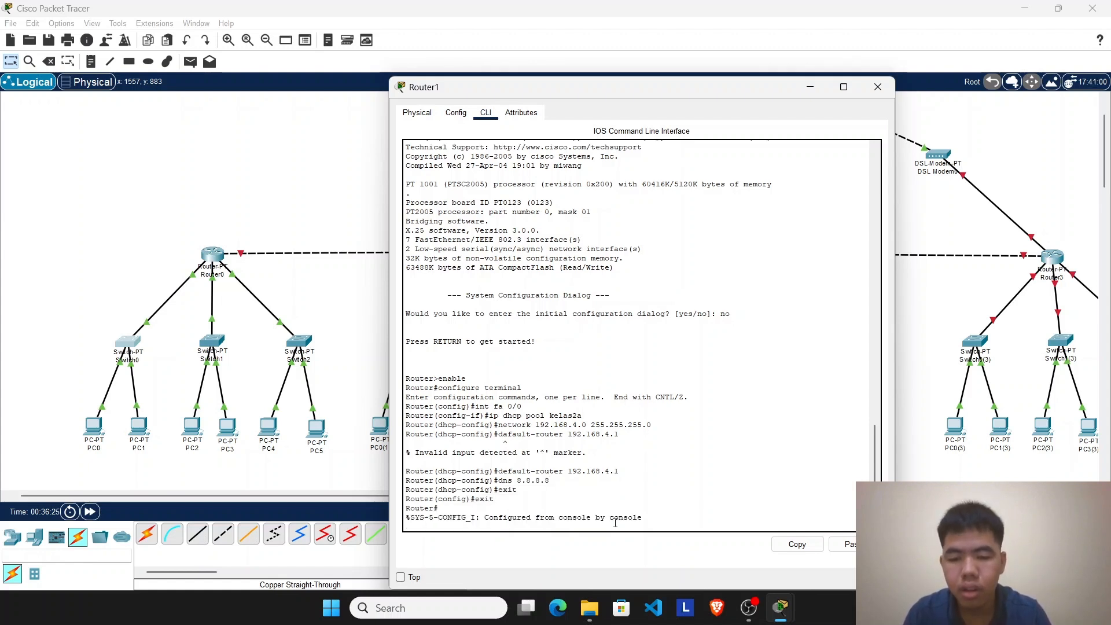
# Step: Save Router1's running configuration with the write command
pyautogui.write('write')
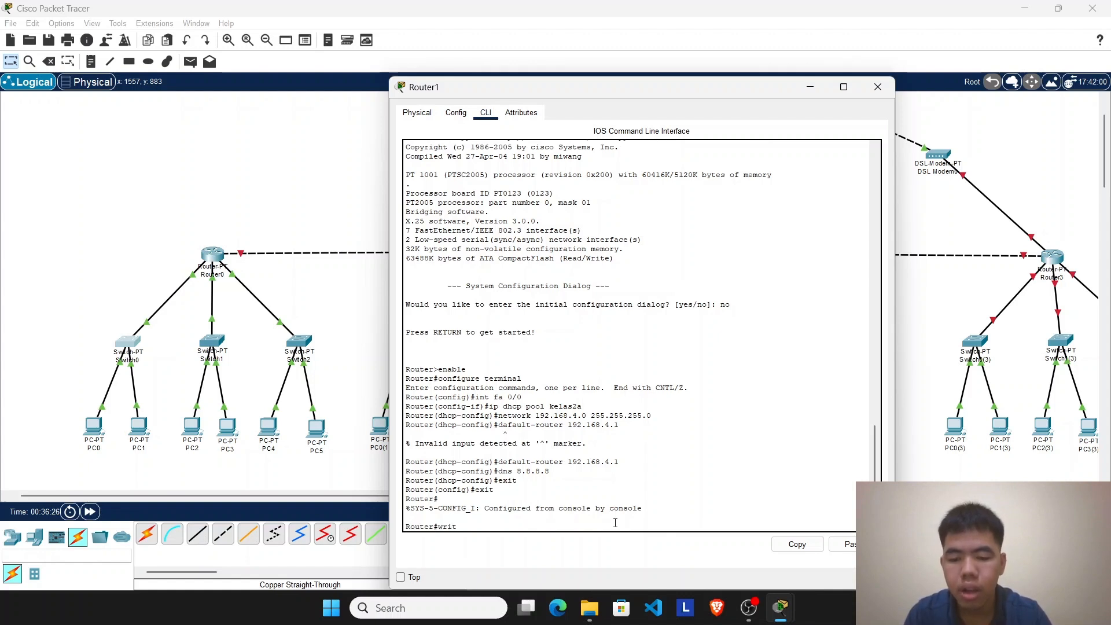
pyautogui.press('Return')
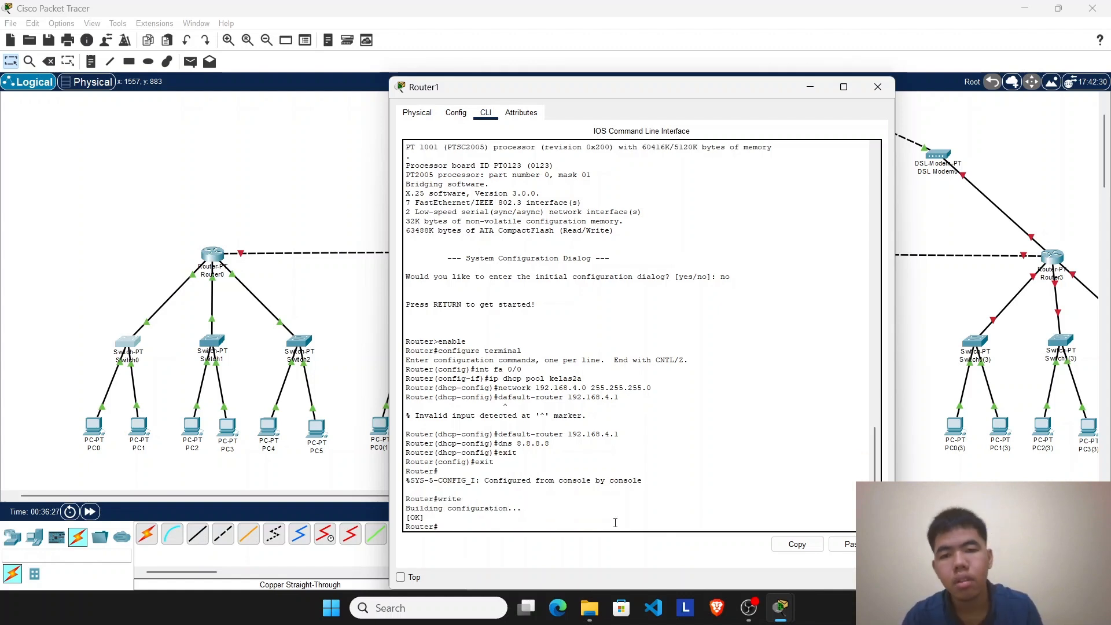
# Step: Give Router1's FastEthernet0/0 the address 192.168.4.1 with subnet mask 255.255.255.0 and switch the port on
pyautogui.click(456, 112)
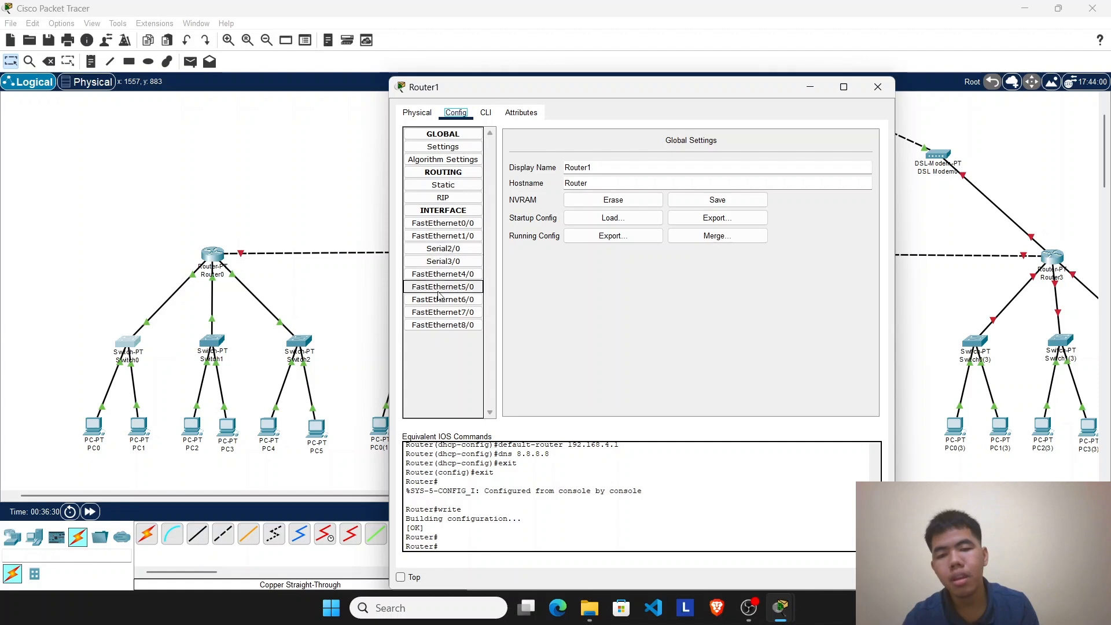
pyautogui.click(451, 228)
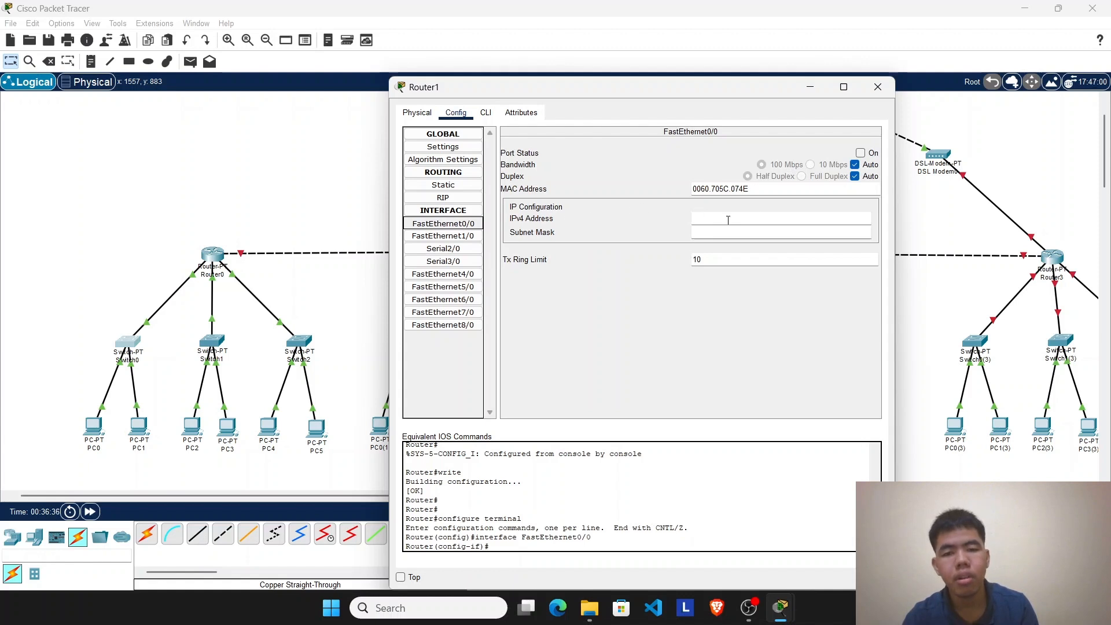
pyautogui.click(722, 220)
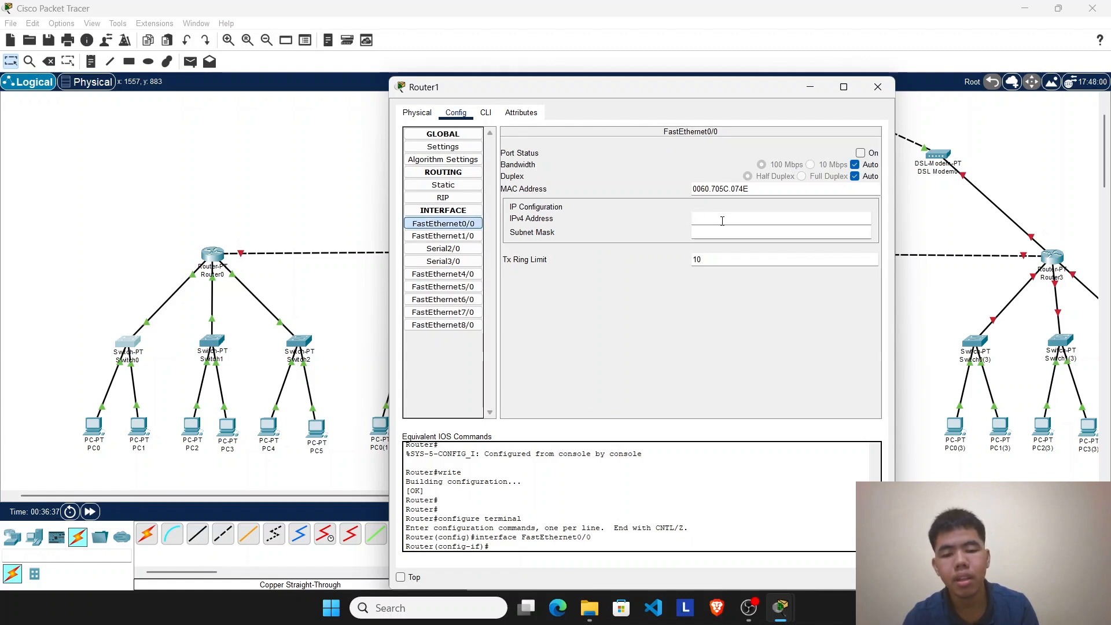
pyautogui.write('19')
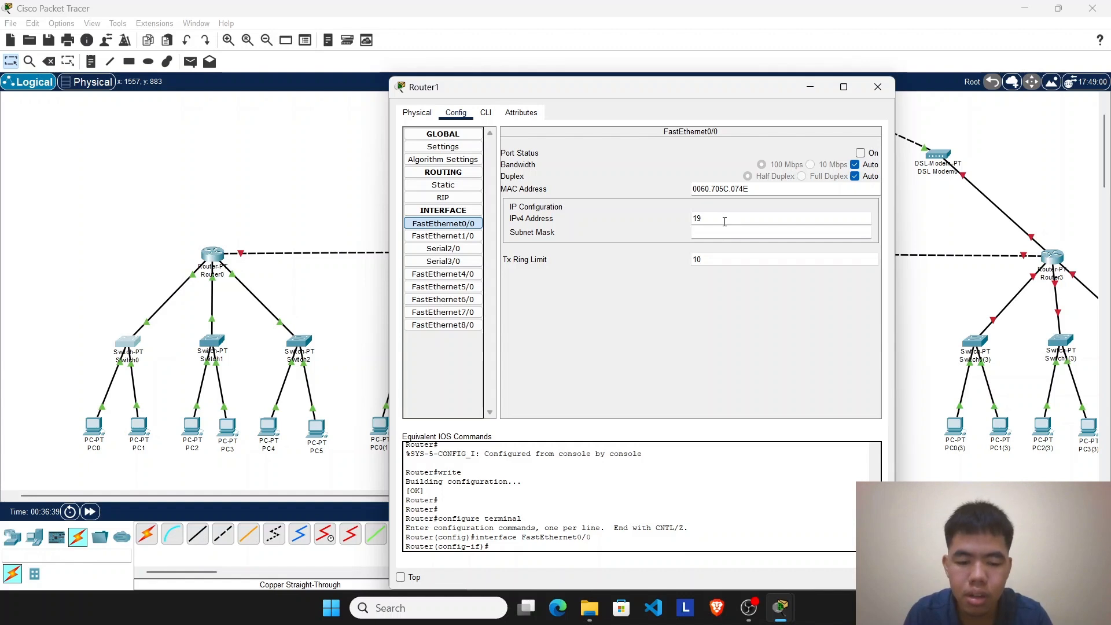
pyautogui.write('2')
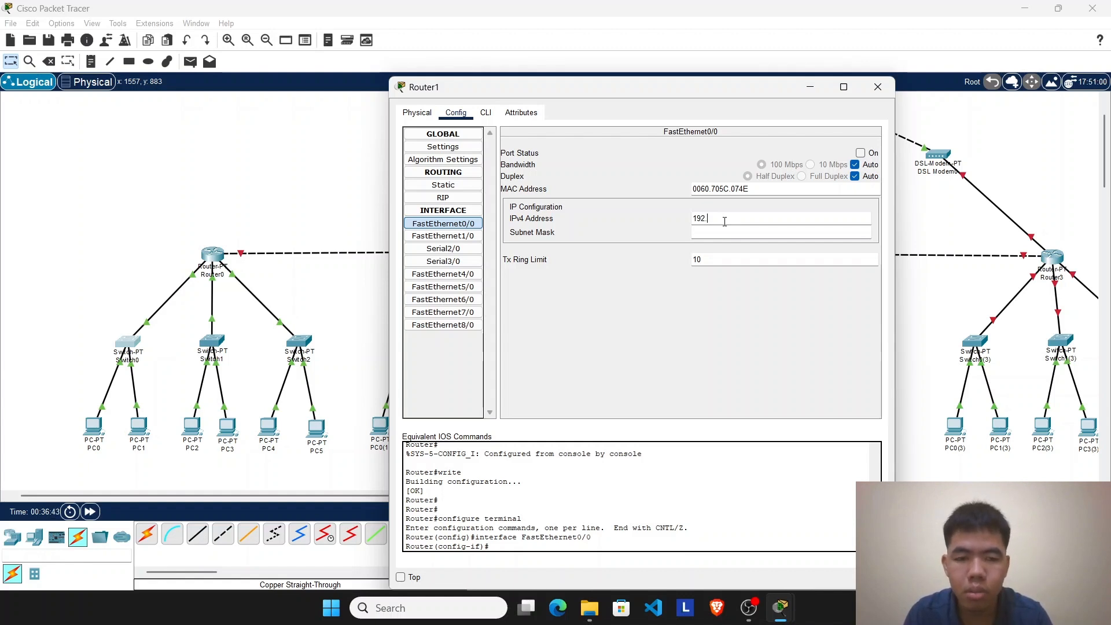
pyautogui.write('.168.4')
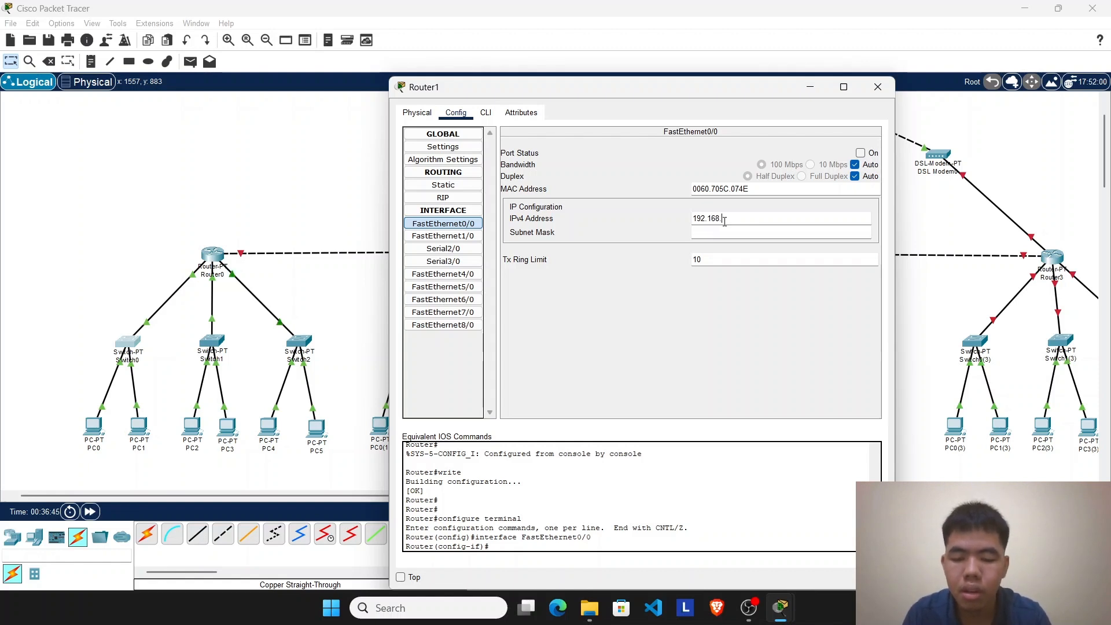
pyautogui.write('.1')
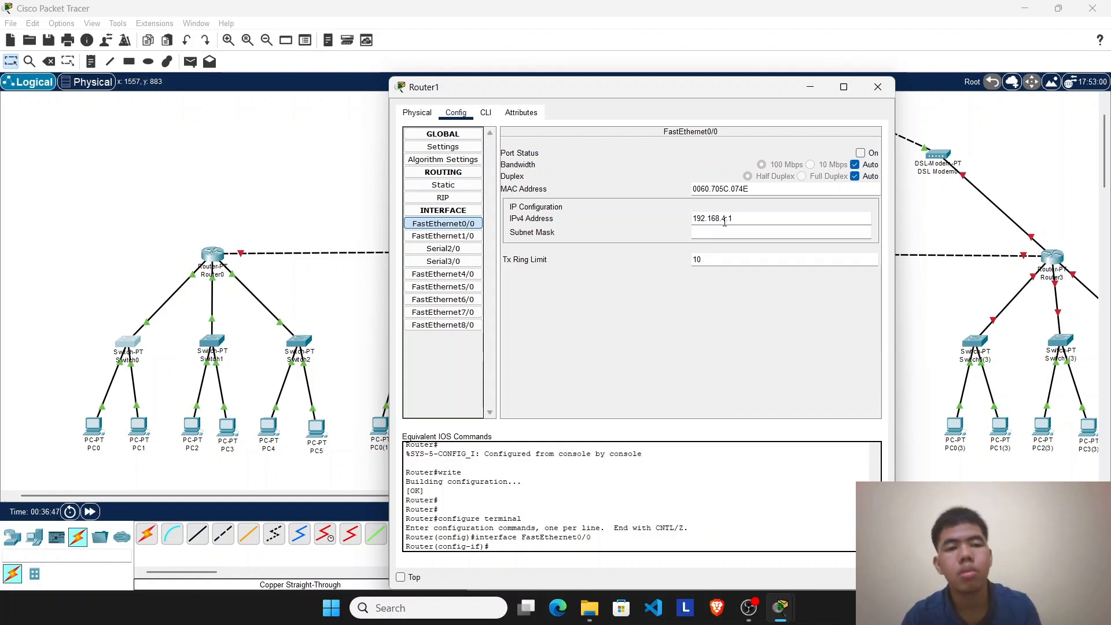
pyautogui.click(776, 233)
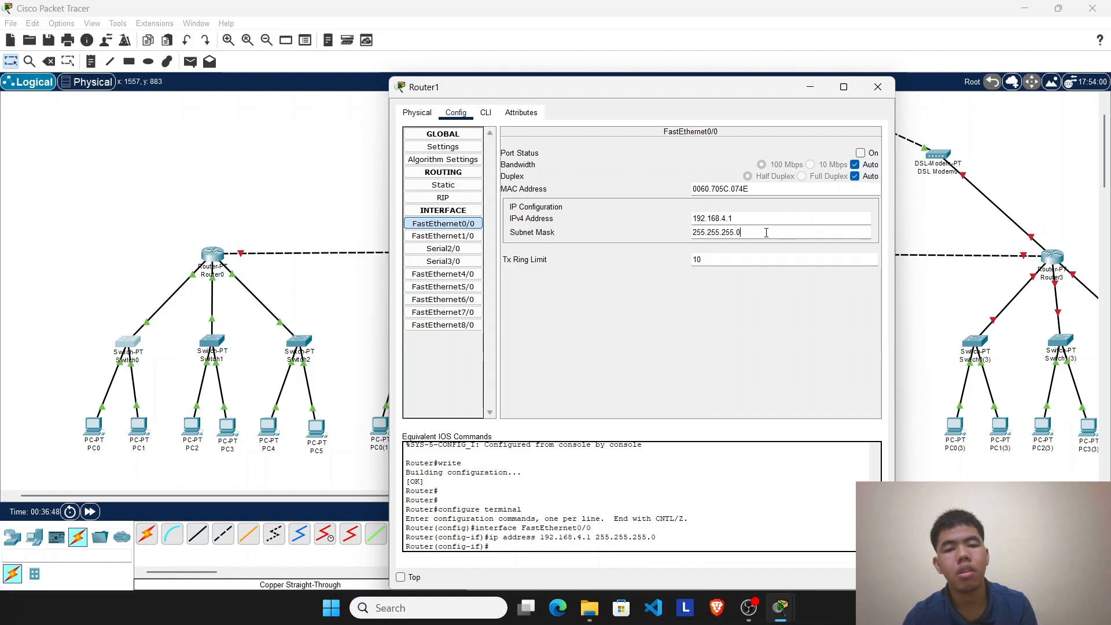
pyautogui.click(861, 154)
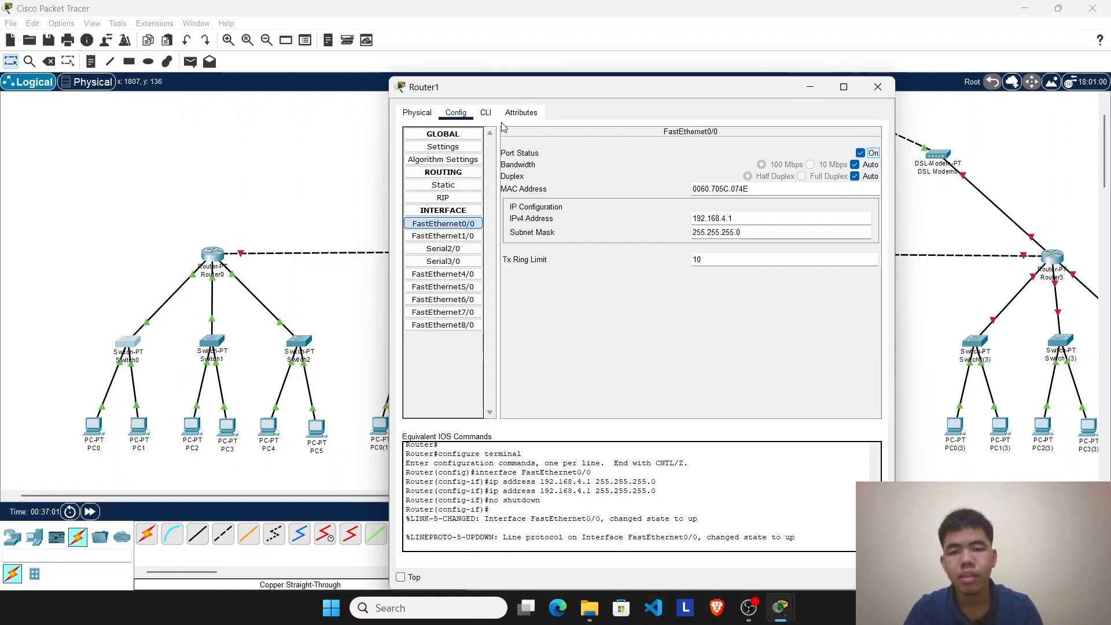
# Step: Fast-forward the simulation time and set PC0(1)'s IP configuration to DHCP
pyautogui.click(810, 87)
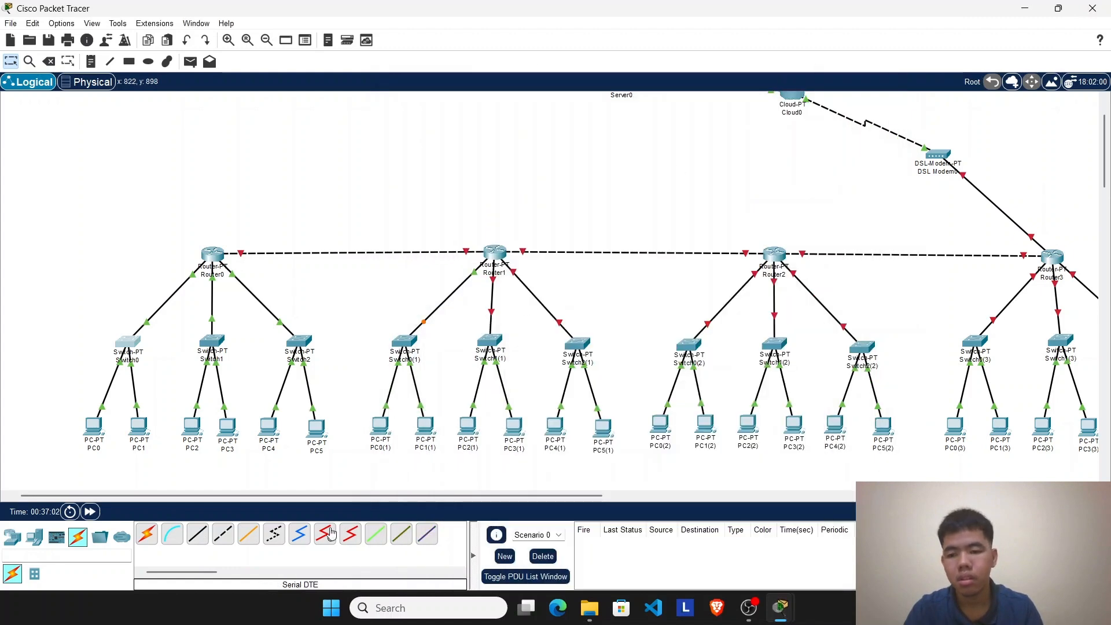
pyautogui.moveTo(407, 274); pyautogui.dragTo(445, 454)
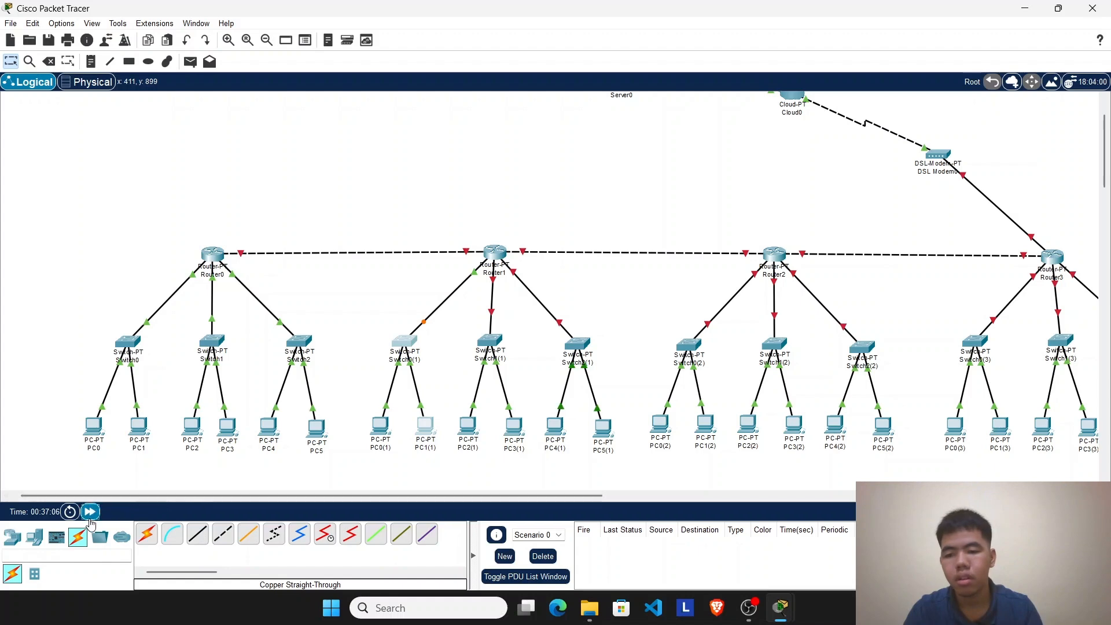
pyautogui.click(89, 512)
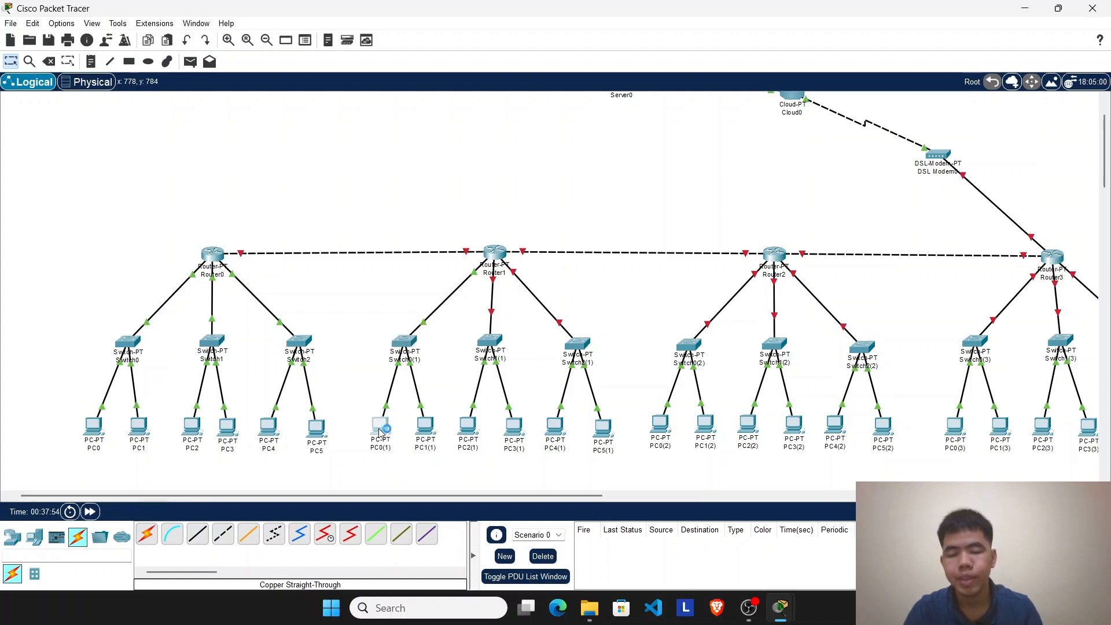
pyautogui.click(380, 426)
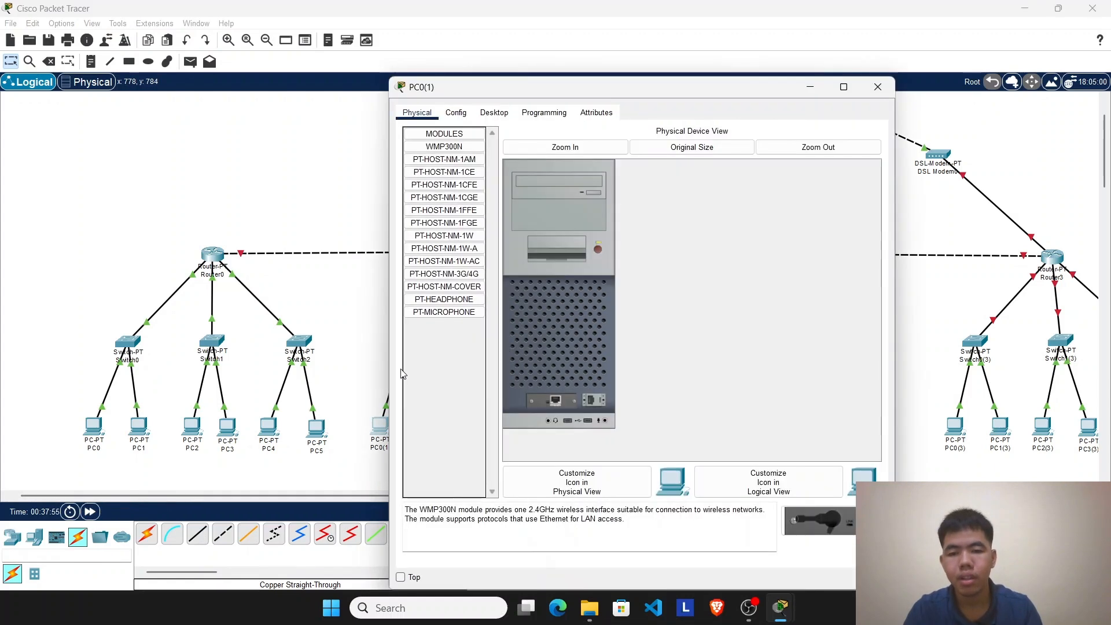
pyautogui.click(494, 113)
pyautogui.click(473, 162)
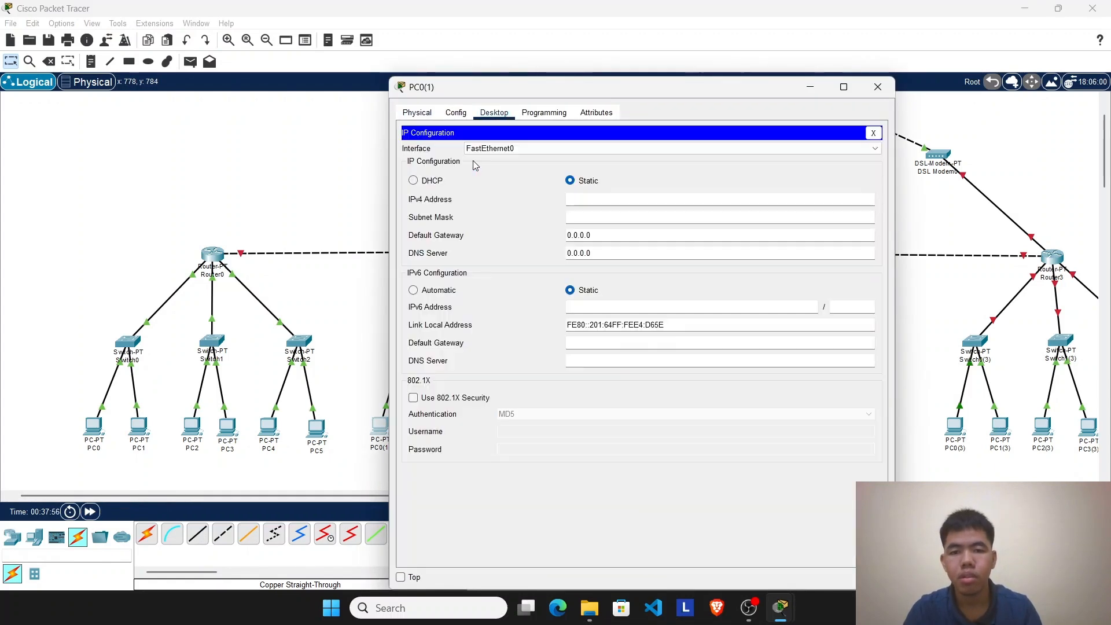
pyautogui.click(431, 181)
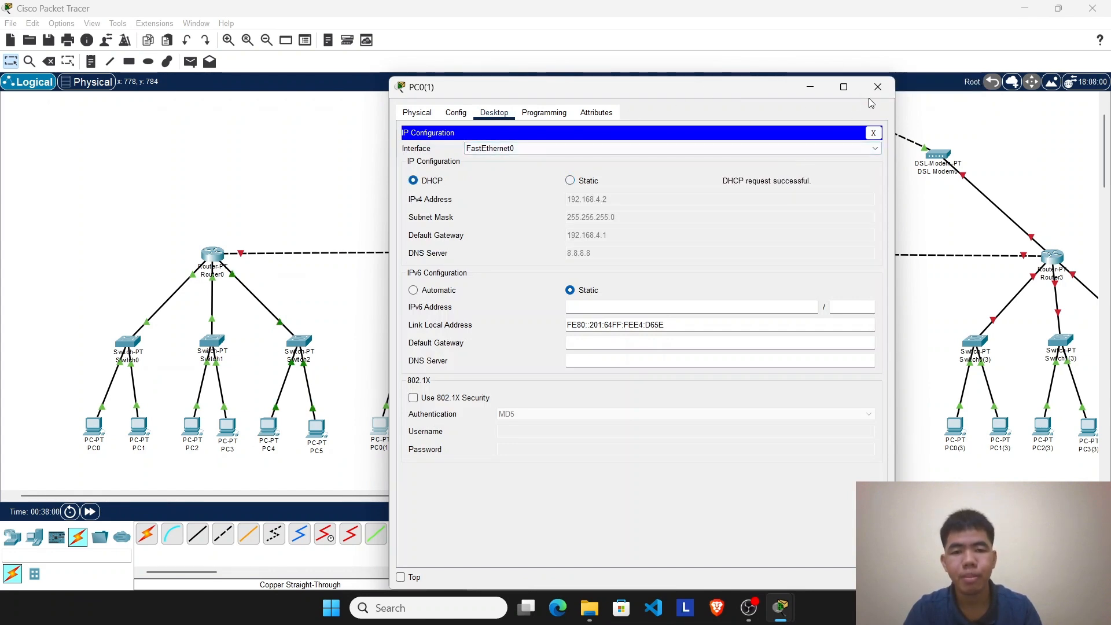
pyautogui.click(878, 87)
# Step: Set PC1(1)'s IP configuration to DHCP and close its window
pyautogui.click(426, 425)
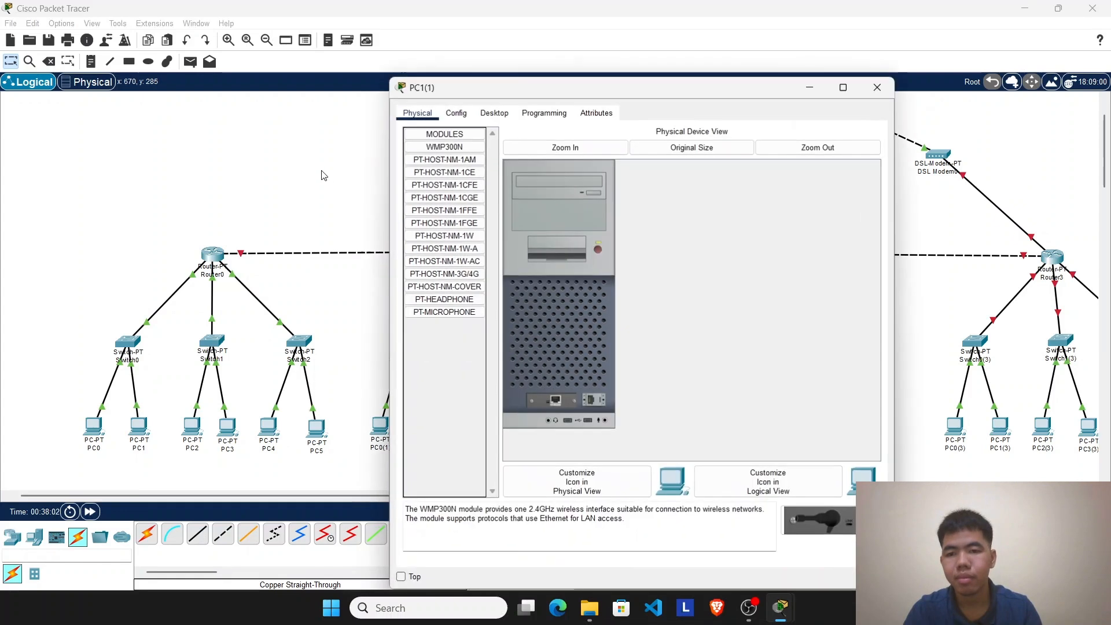
pyautogui.click(494, 113)
pyautogui.click(444, 201)
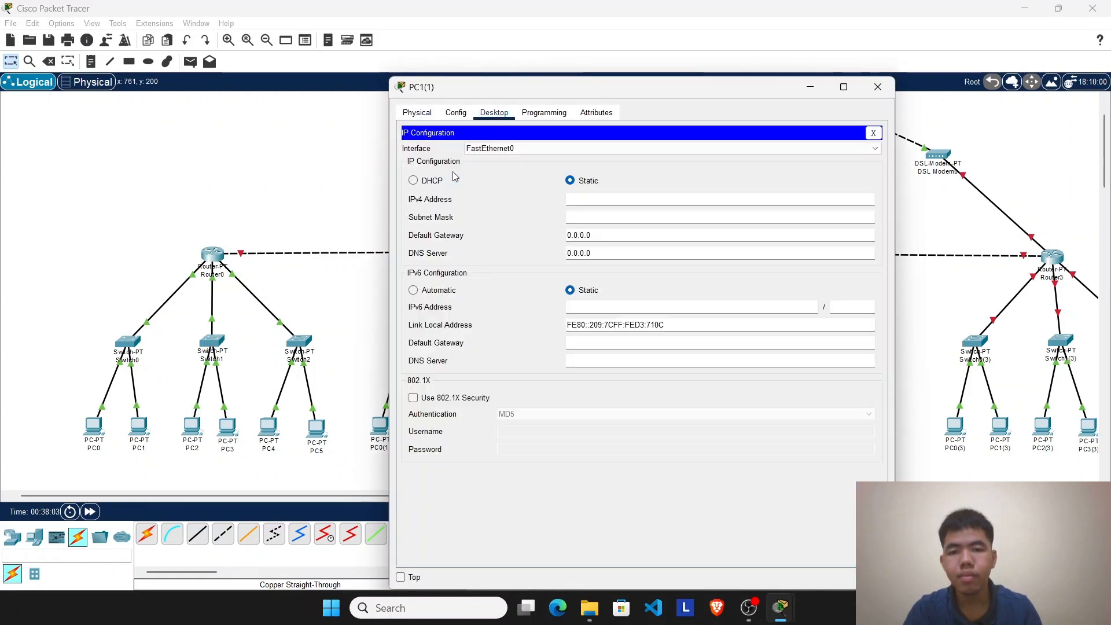
pyautogui.click(433, 181)
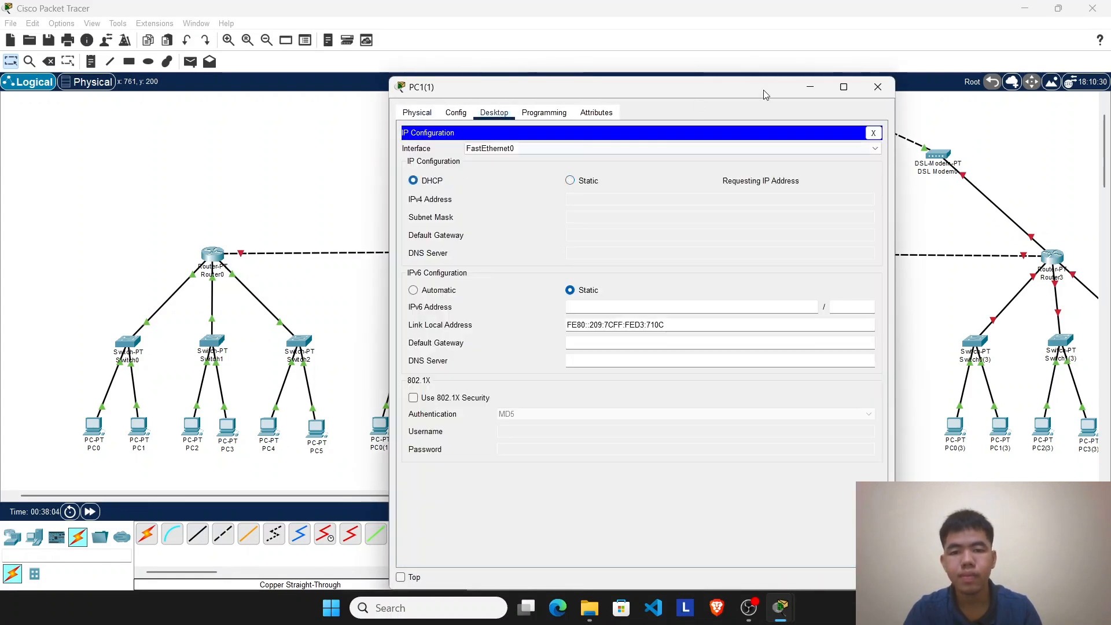
pyautogui.click(877, 88)
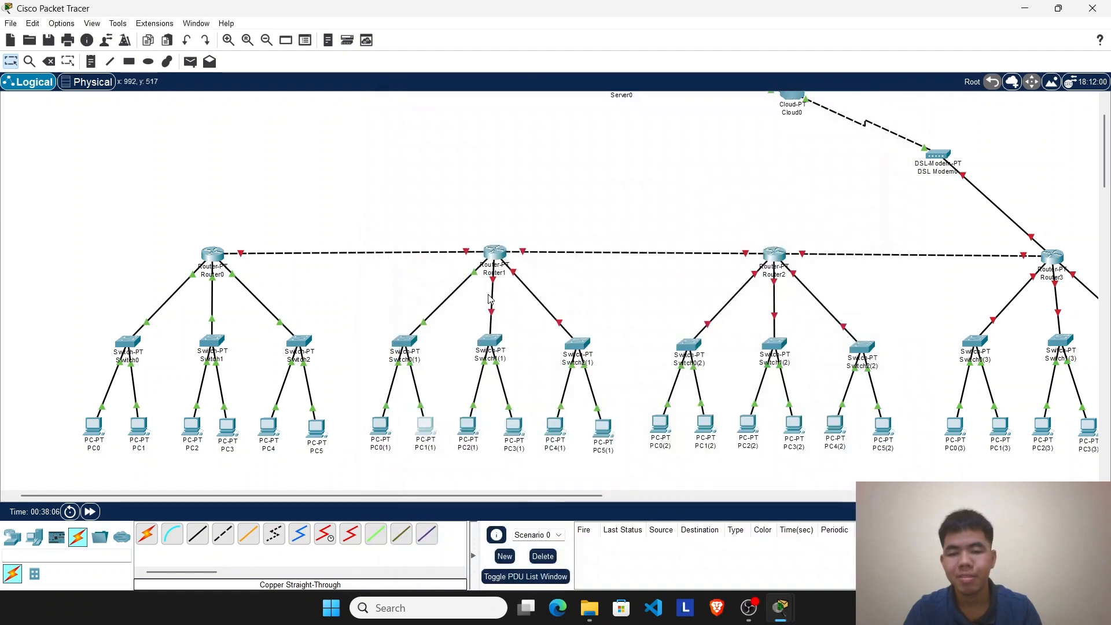
pyautogui.moveTo(390, 283); pyautogui.dragTo(444, 457)
pyautogui.moveTo(463, 316); pyautogui.dragTo(524, 466)
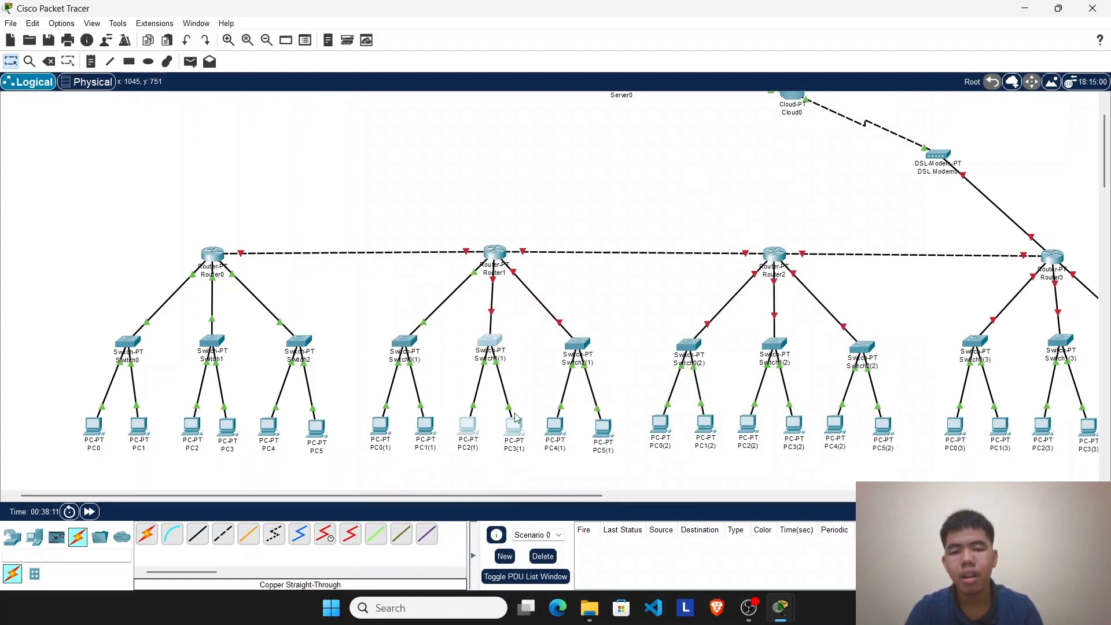
# Step: Return to Router1's command line and exit from interface configuration back to privileged mode
pyautogui.click(495, 253)
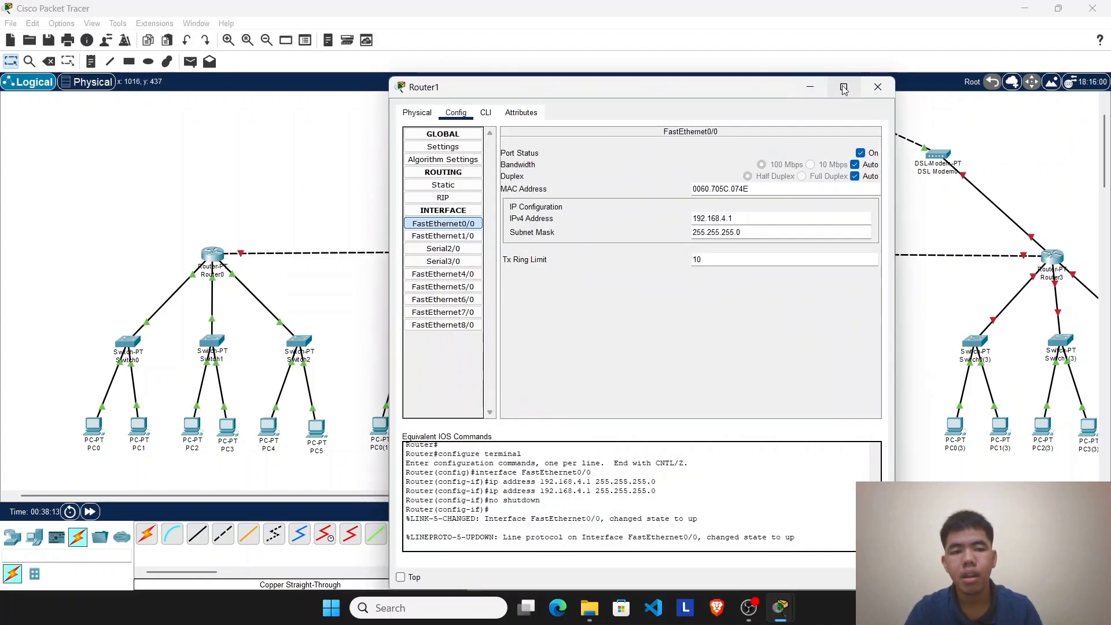
pyautogui.click(485, 112)
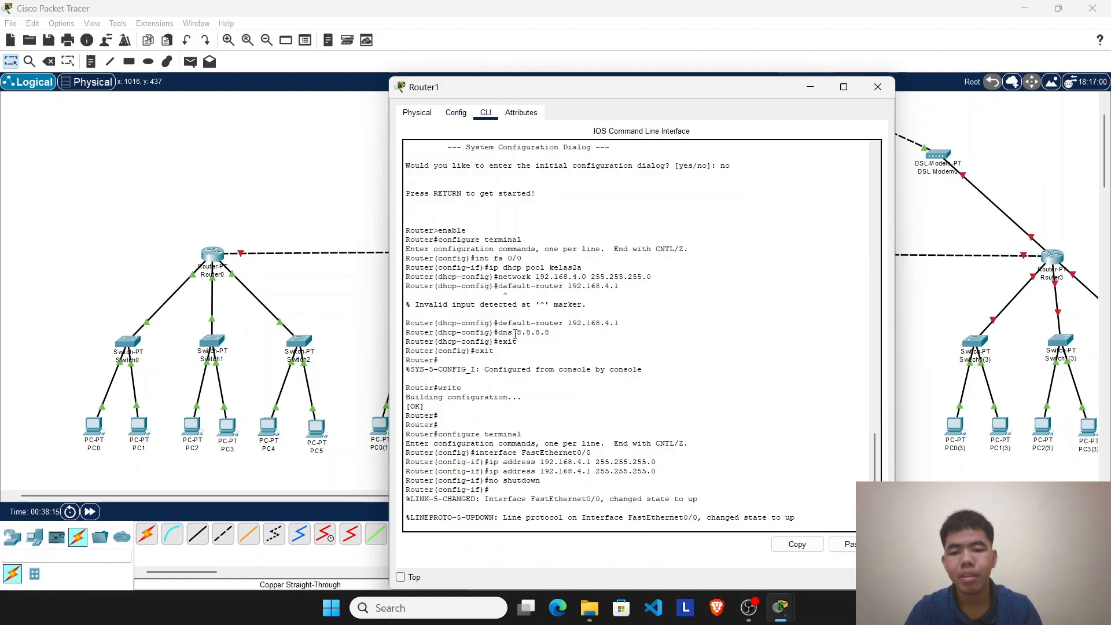
pyautogui.click(593, 422)
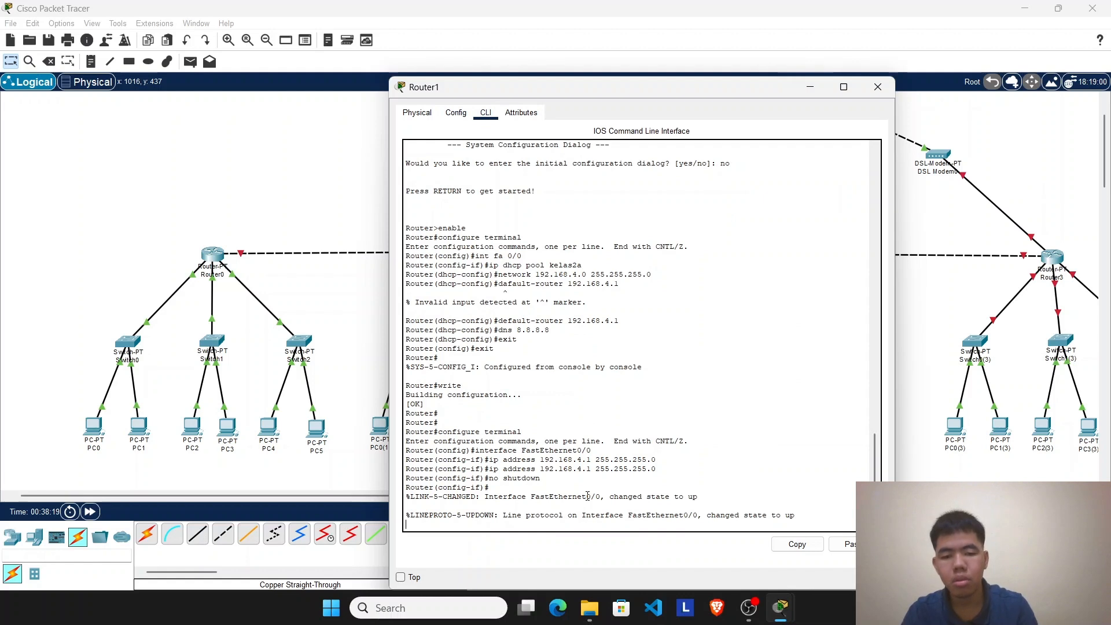
pyautogui.press('Return')
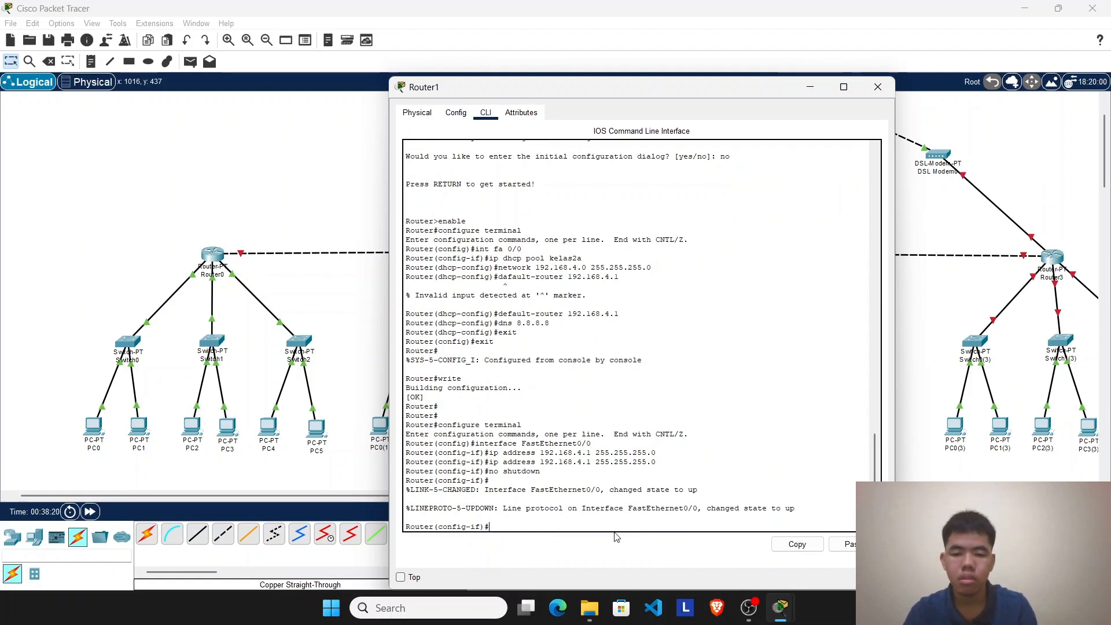
pyautogui.write('exit')
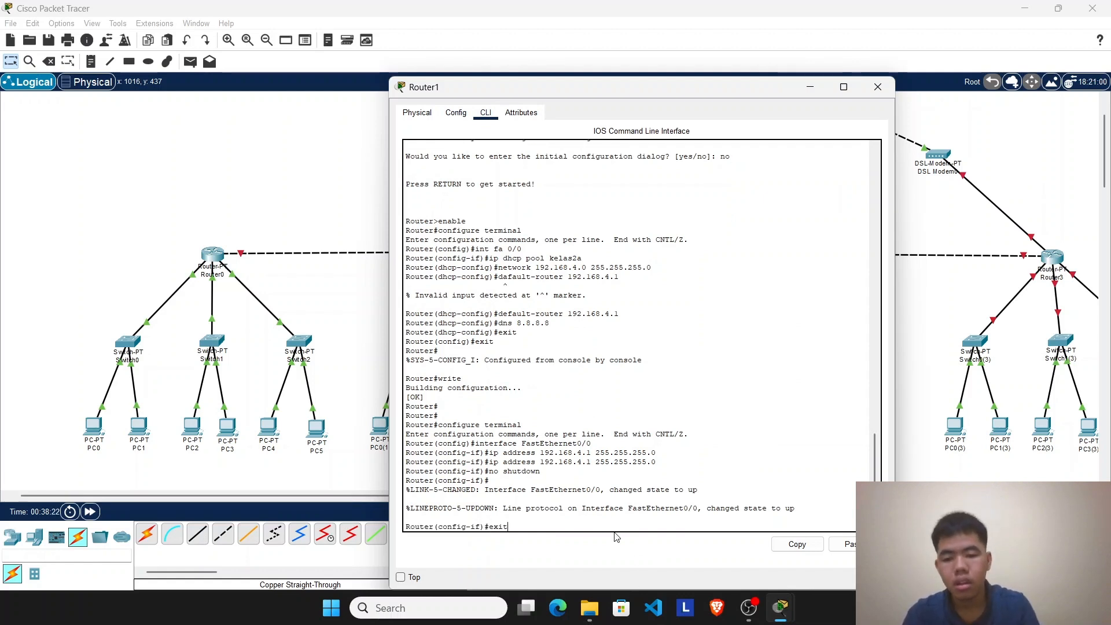
pyautogui.moveTo(481, 526); pyautogui.dragTo(438, 529)
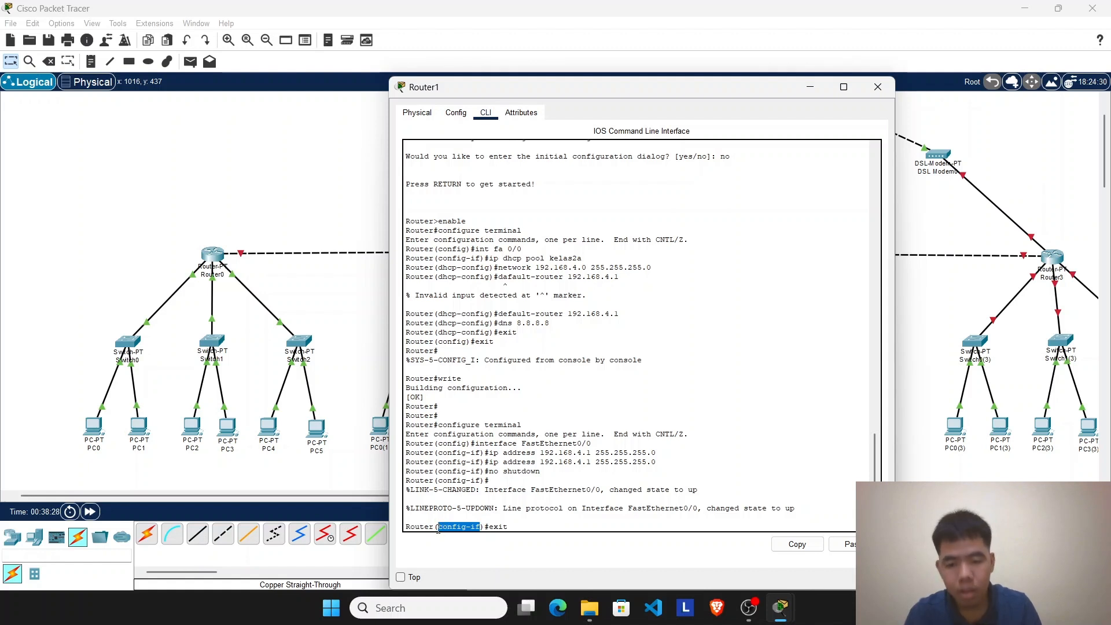
pyautogui.click(527, 526)
pyautogui.press('Return')
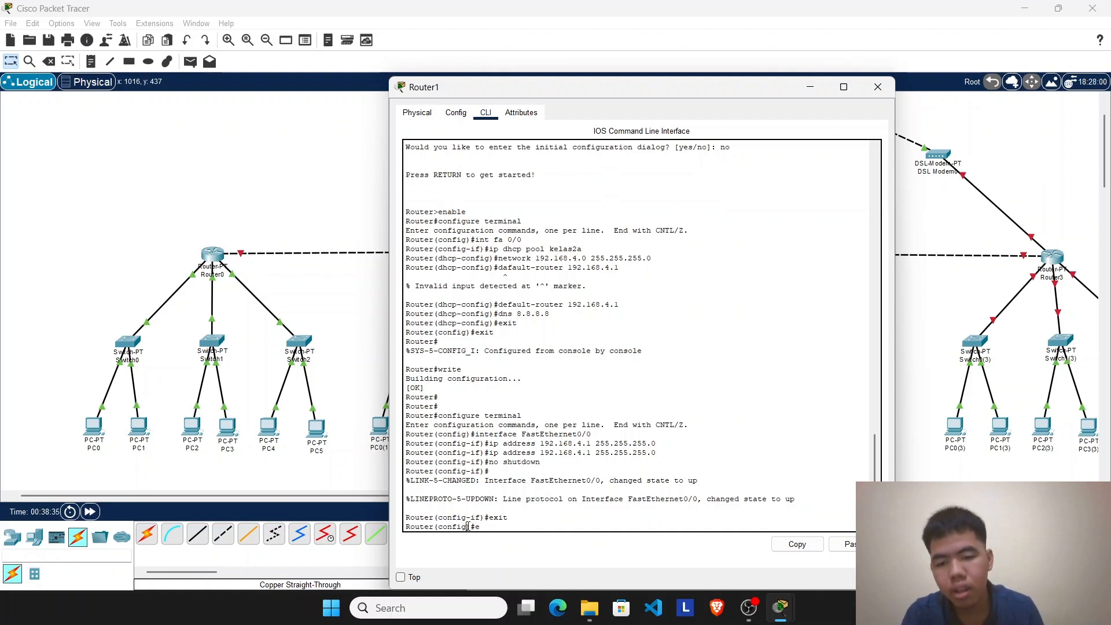
pyautogui.moveTo(467, 527); pyautogui.dragTo(513, 529)
pyautogui.click(513, 531)
pyautogui.write('ex')
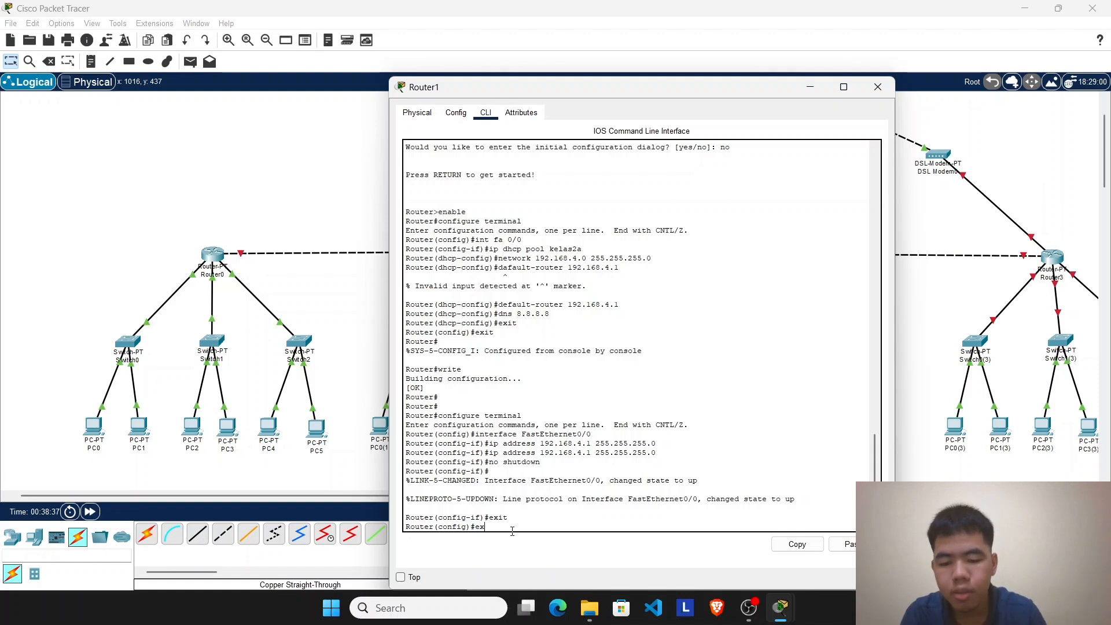
pyautogui.write('it')
pyautogui.press('Return')
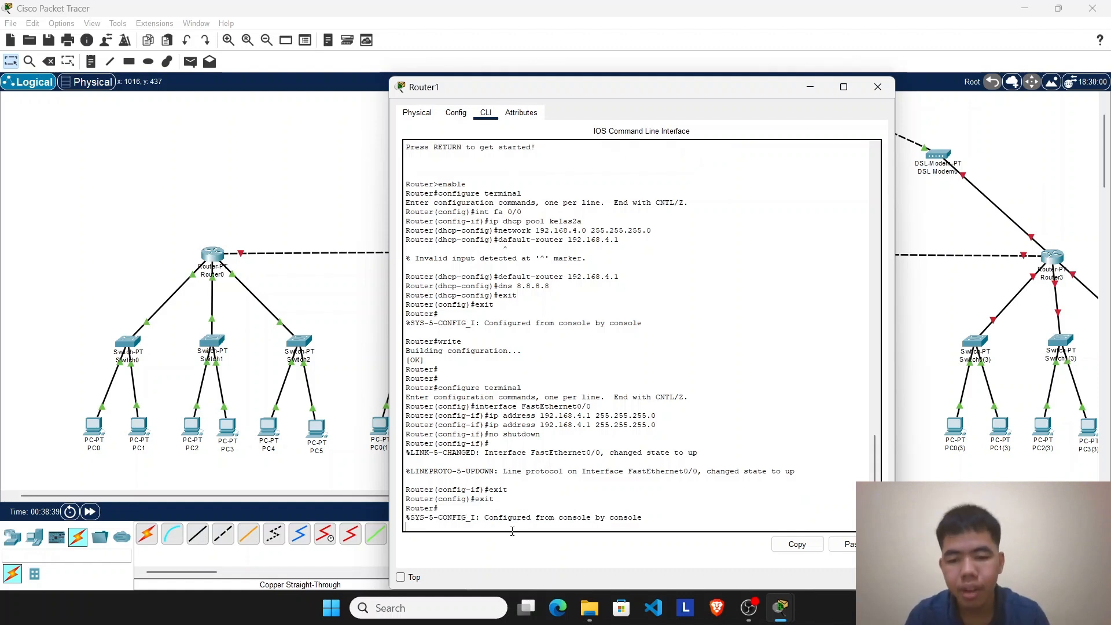
# Step: Run enable and configure terminal on Router1 to enter global configuration mode
pyautogui.press('Return')
pyautogui.write('en')
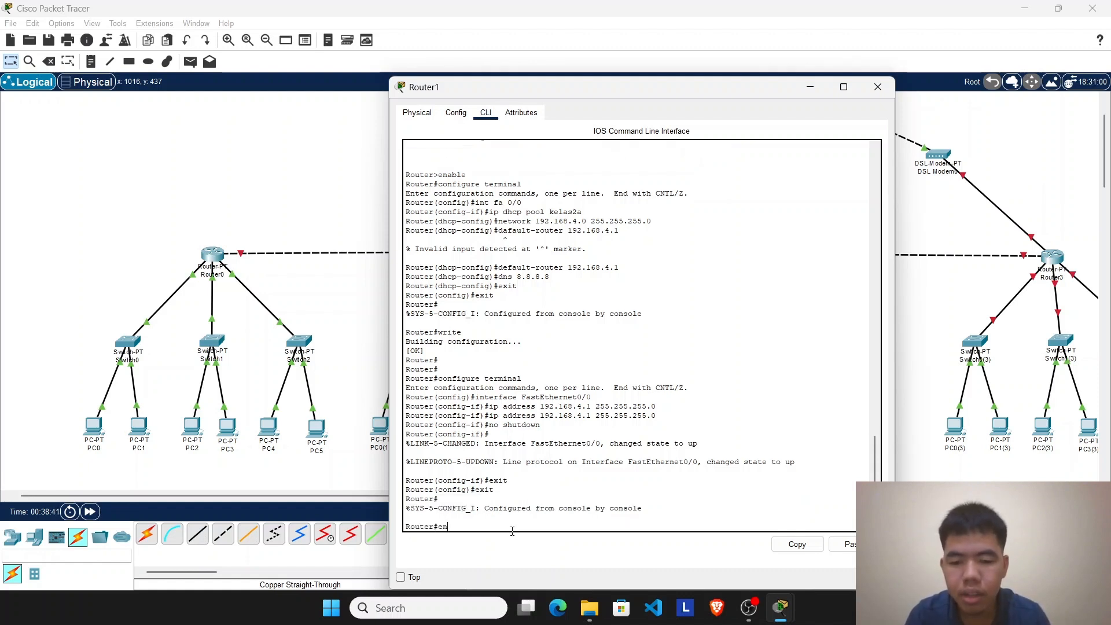
pyautogui.write('able')
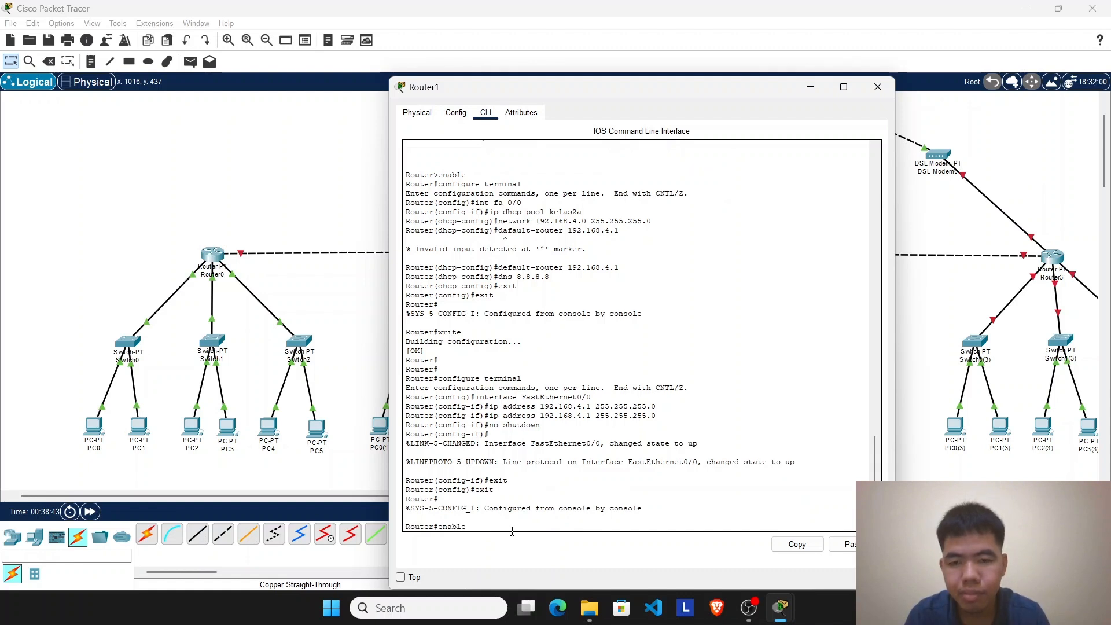
pyautogui.press('Return')
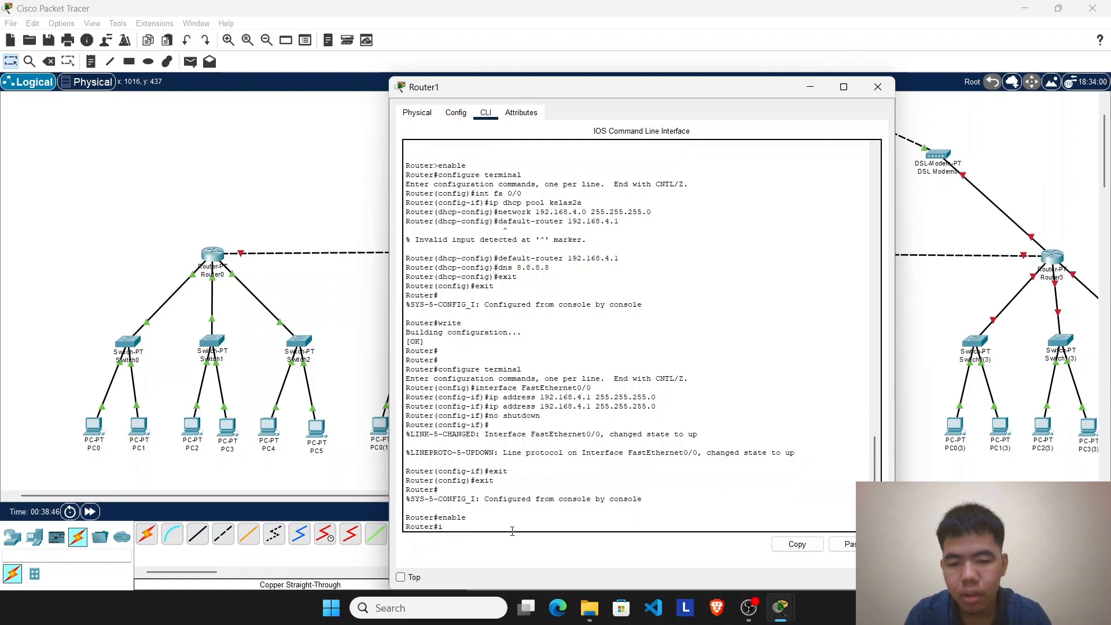
pyautogui.write('conf')
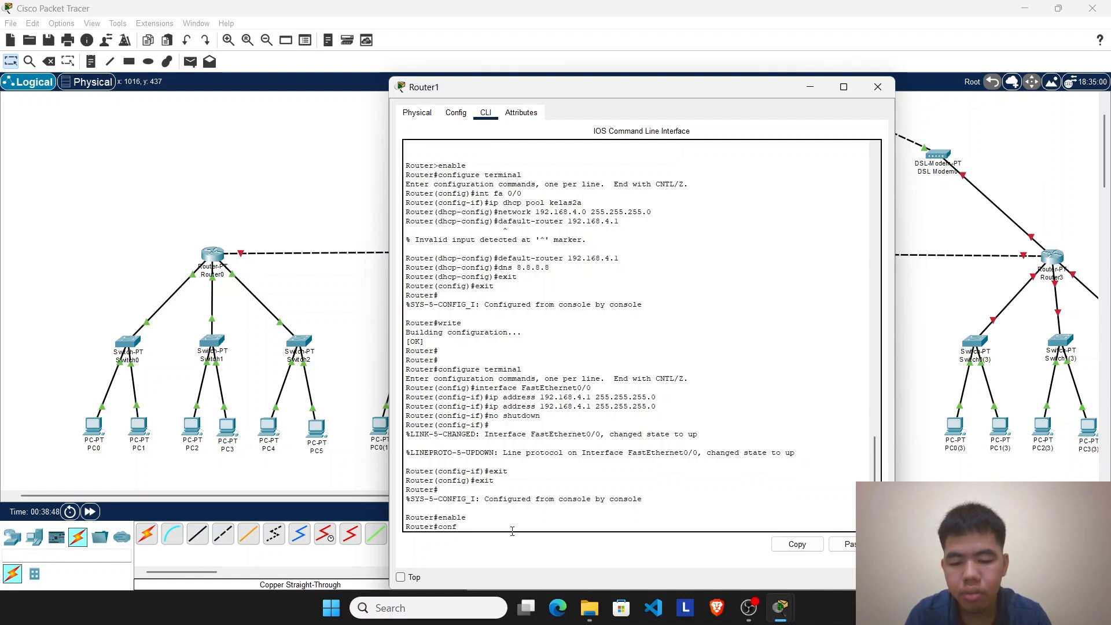
pyautogui.write('igure terminal')
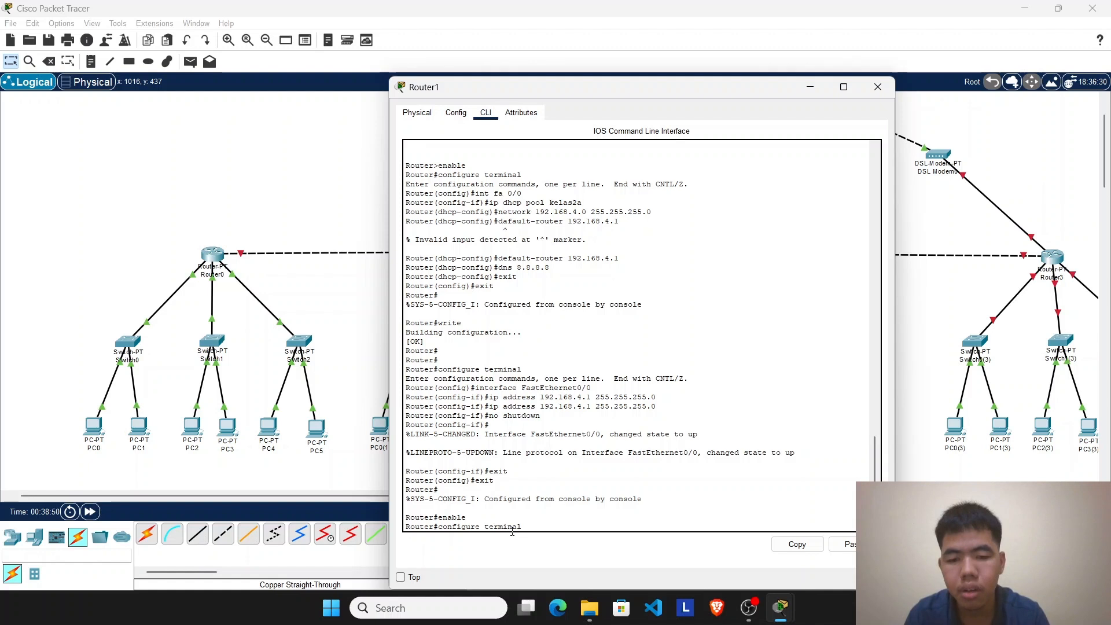
pyautogui.press('Return')
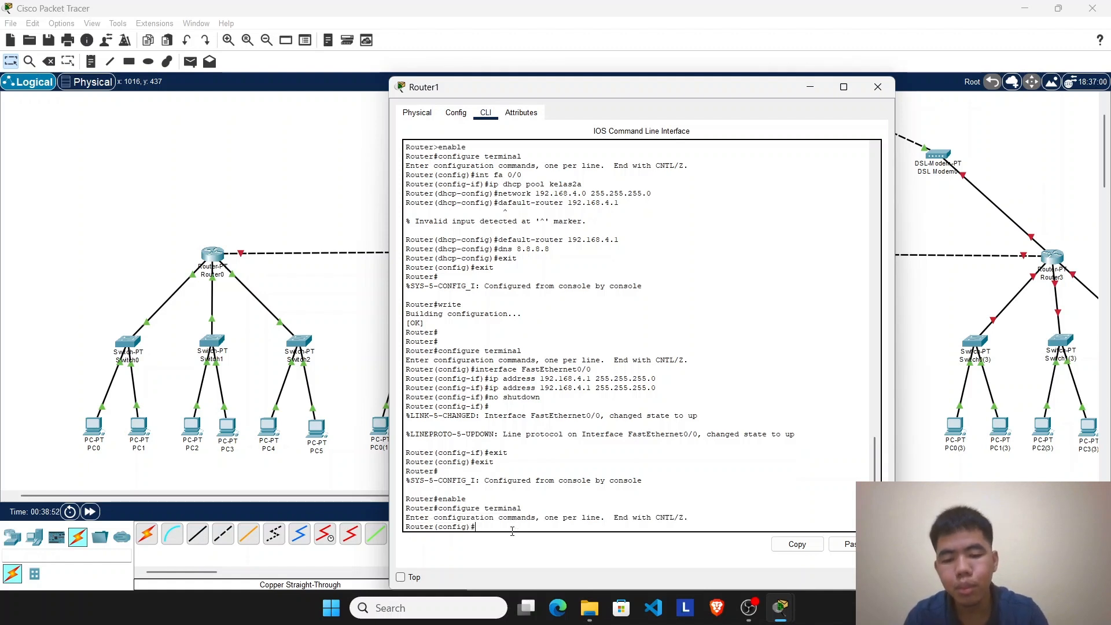
# Step: Check which Router1 port links to its middle switch, and enter interface configuration for fa 1/0
pyautogui.write('int ')
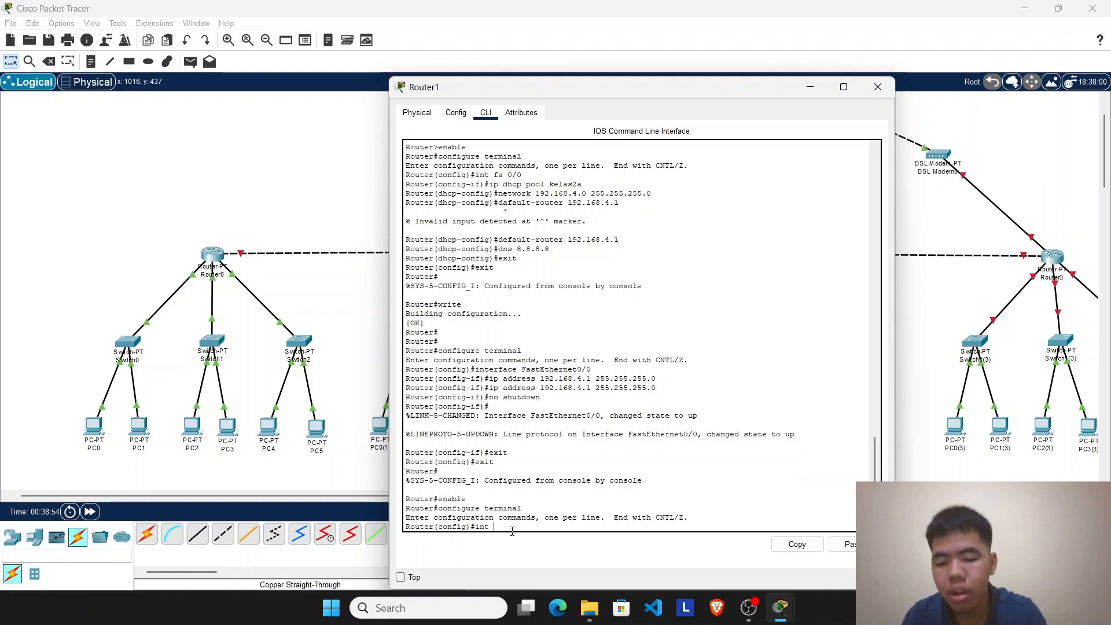
pyautogui.write('fa')
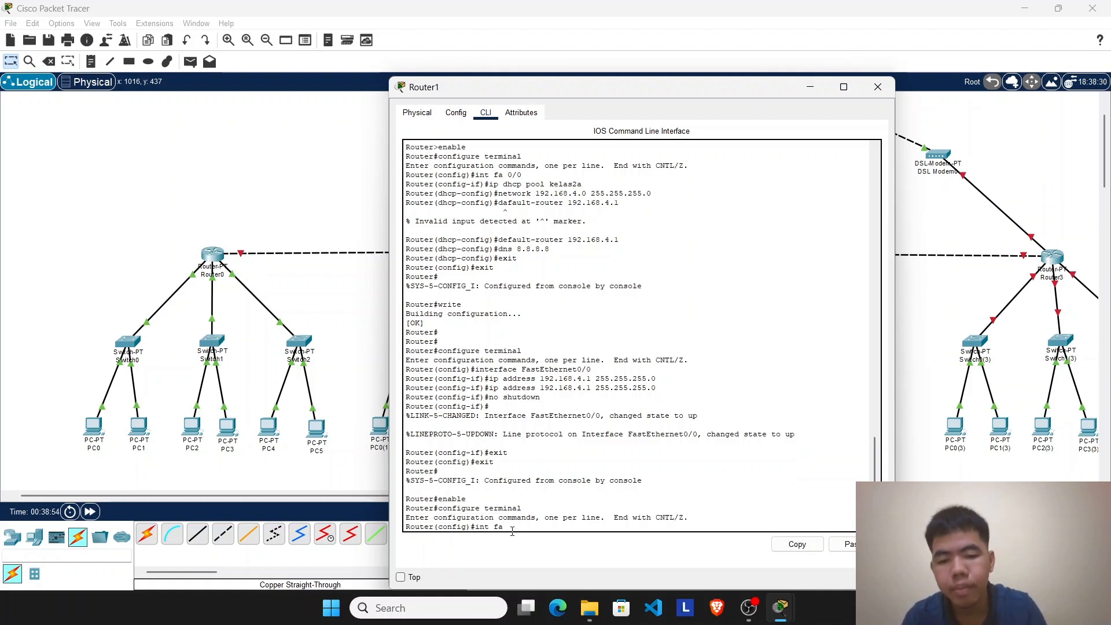
pyautogui.click(810, 88)
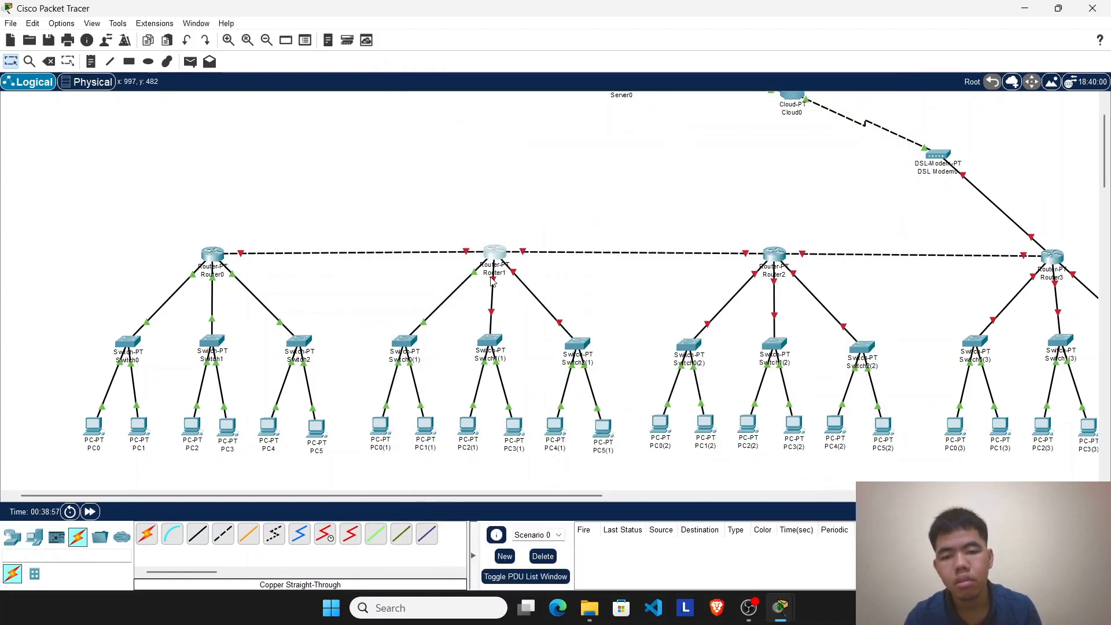
pyautogui.moveTo(781, 613)
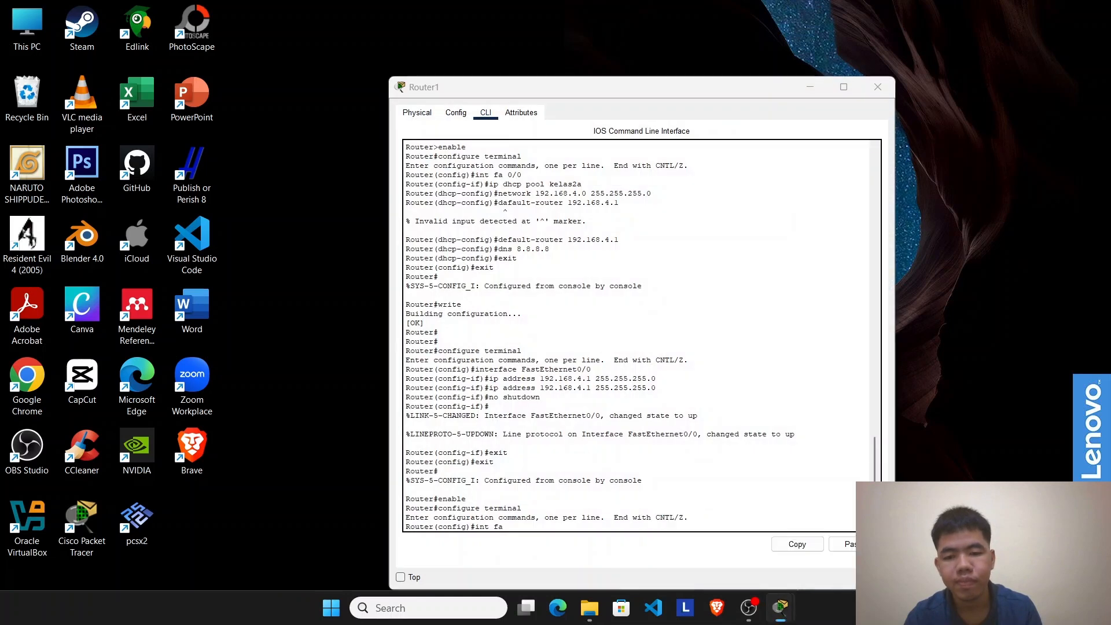
pyautogui.click(903, 535)
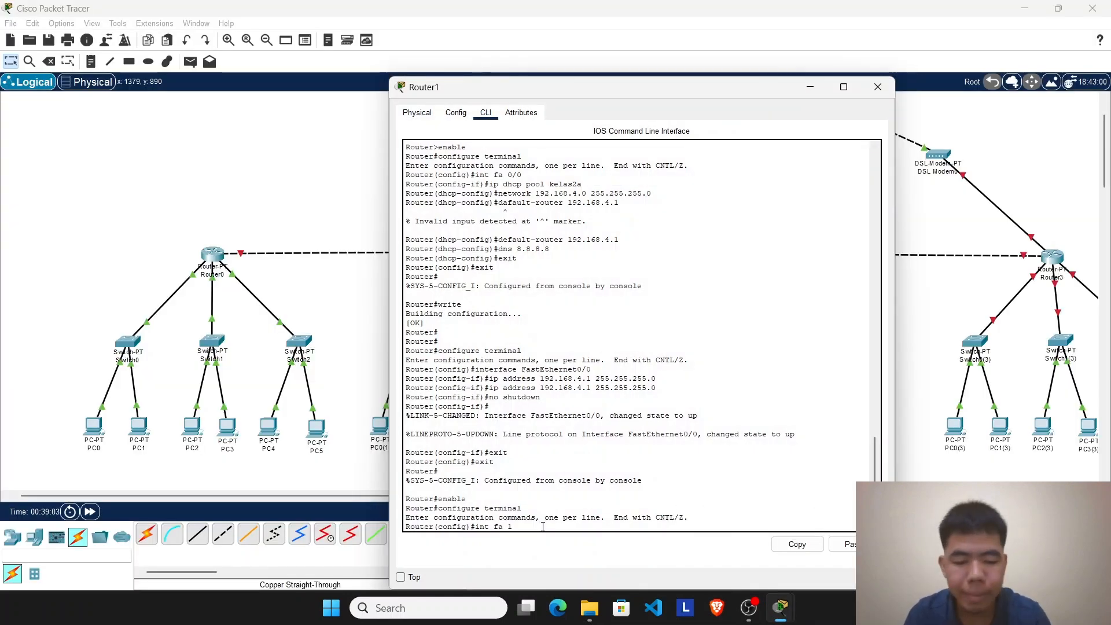
pyautogui.write('1/0')
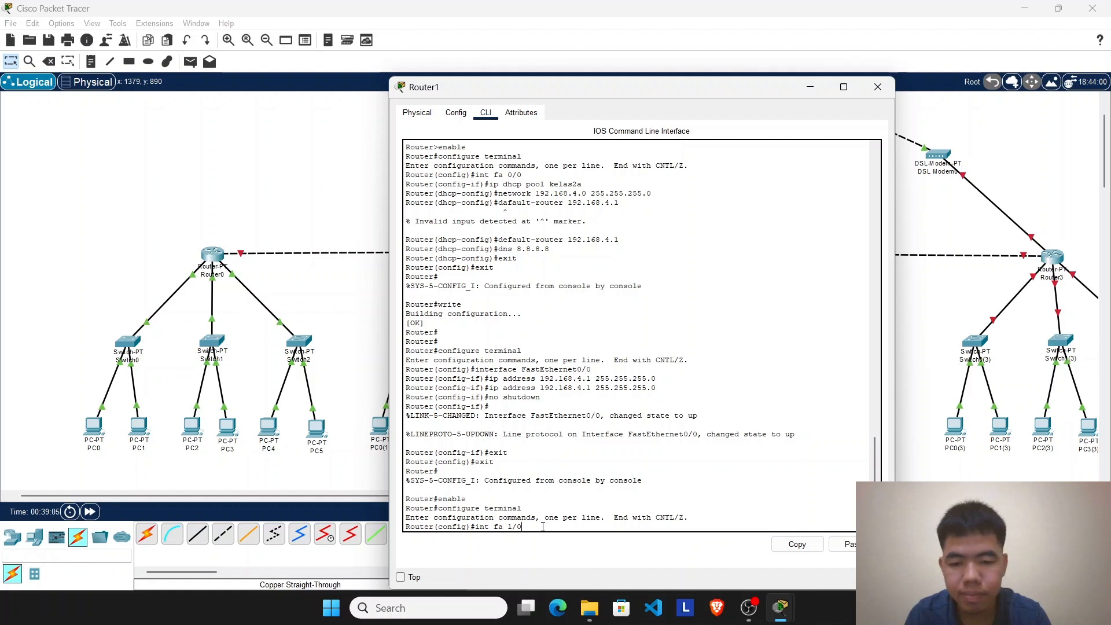
pyautogui.press('Return')
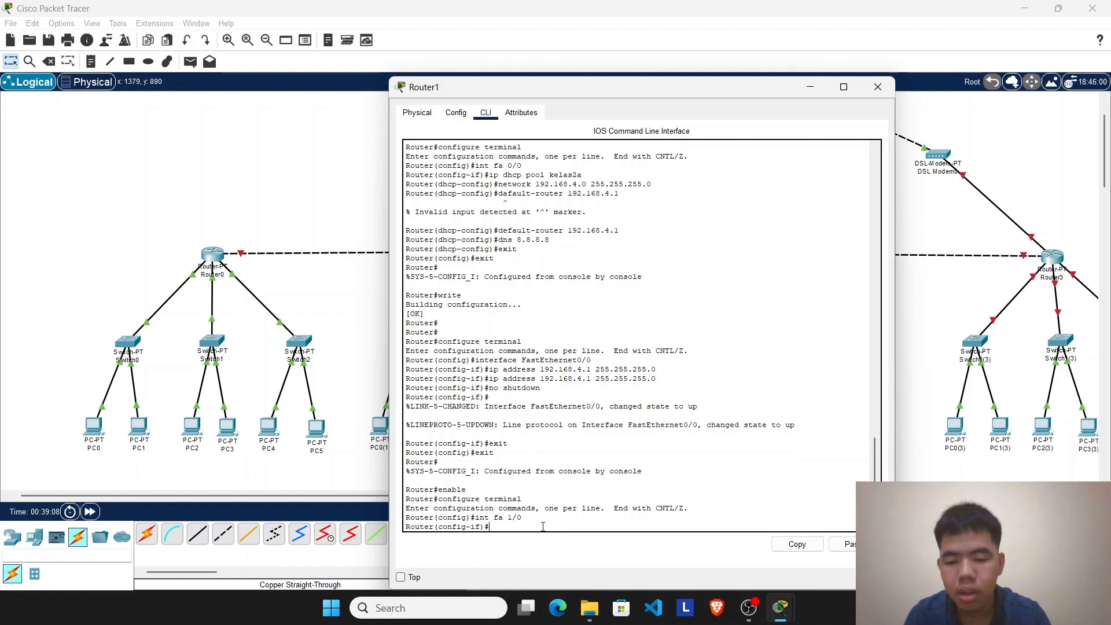
# Step: Create the DHCP pool kelas2b on Router1 and start its network statement with 192.168, moving the window aside to reveal the topology
pyautogui.write('ip dhcp')
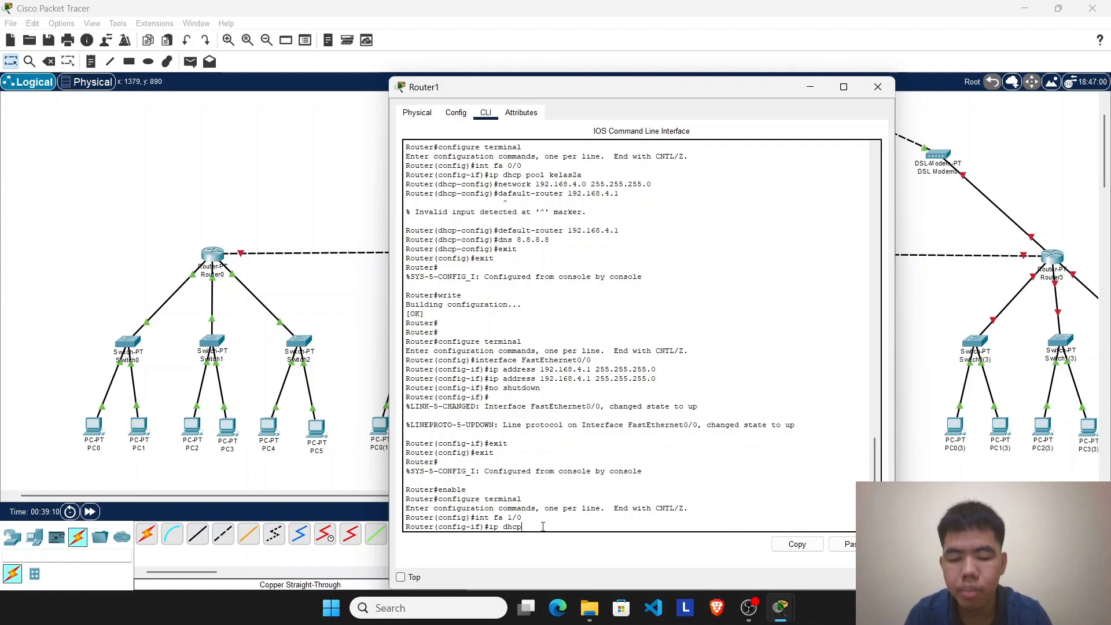
pyautogui.write(' pool kel')
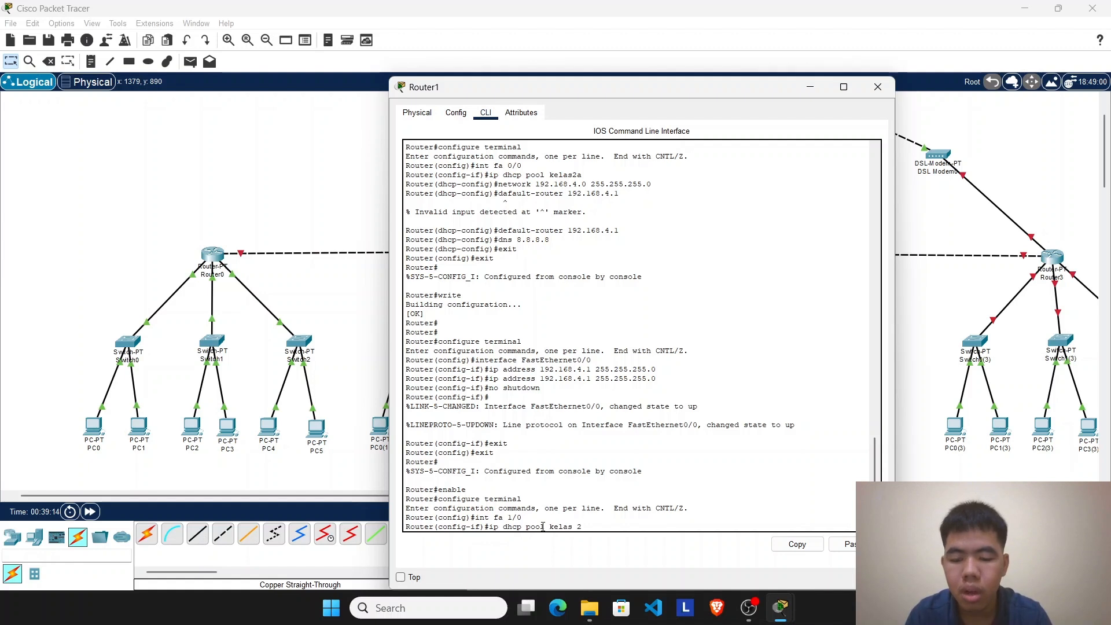
pyautogui.write('as 2')
pyautogui.press('BackSpace')
pyautogui.press('BackSpace')
pyautogui.press('BackSpace')
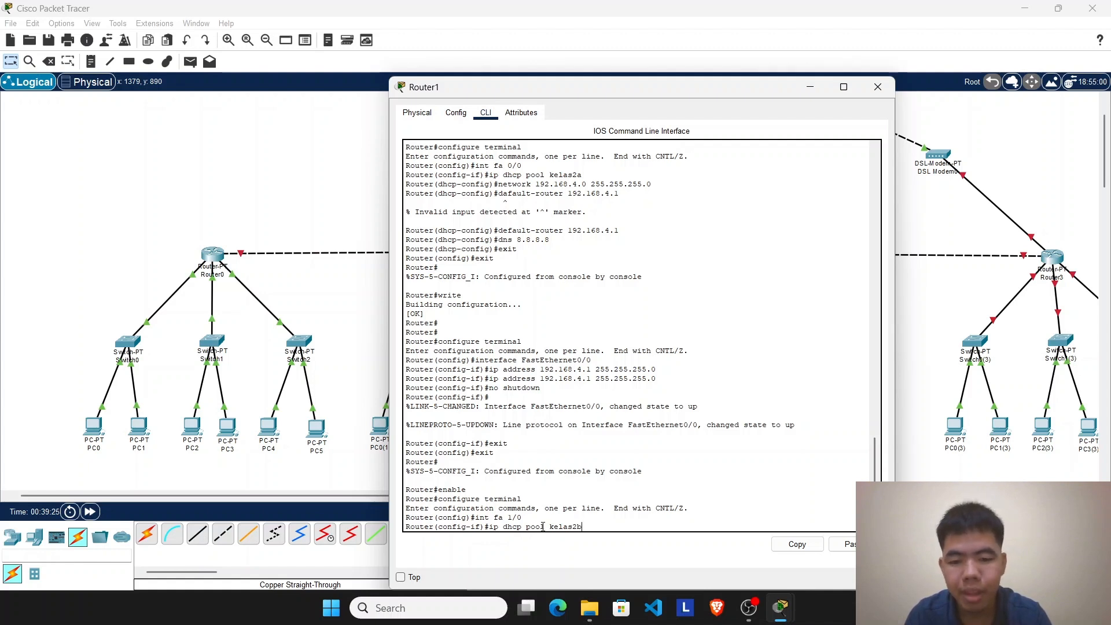
pyautogui.press('Return')
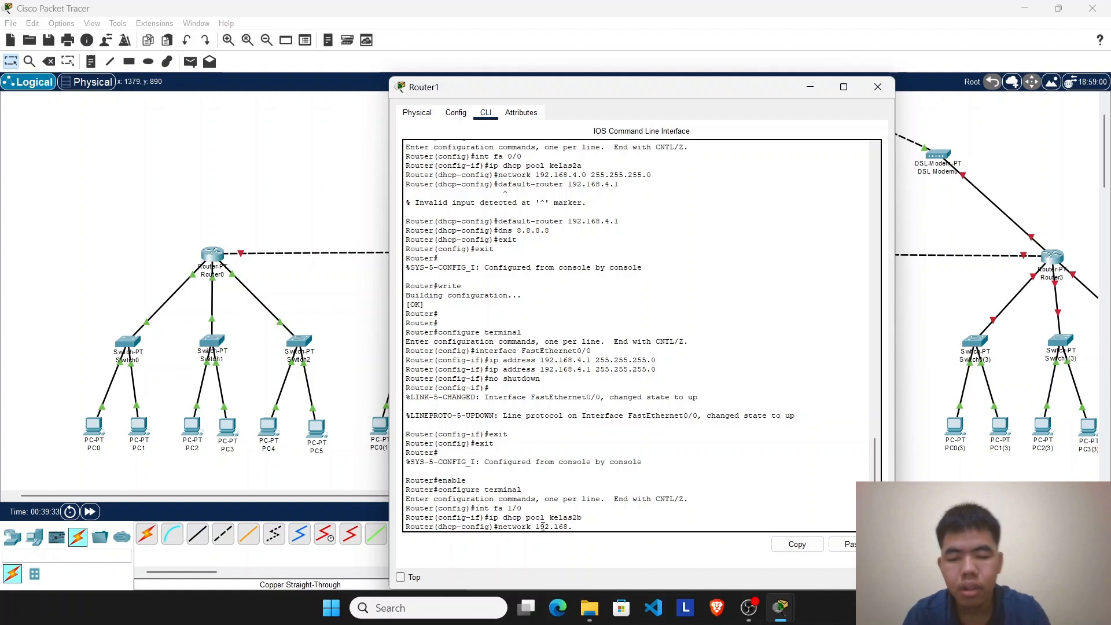
pyautogui.moveTo(602, 87); pyautogui.dragTo(831, 137)
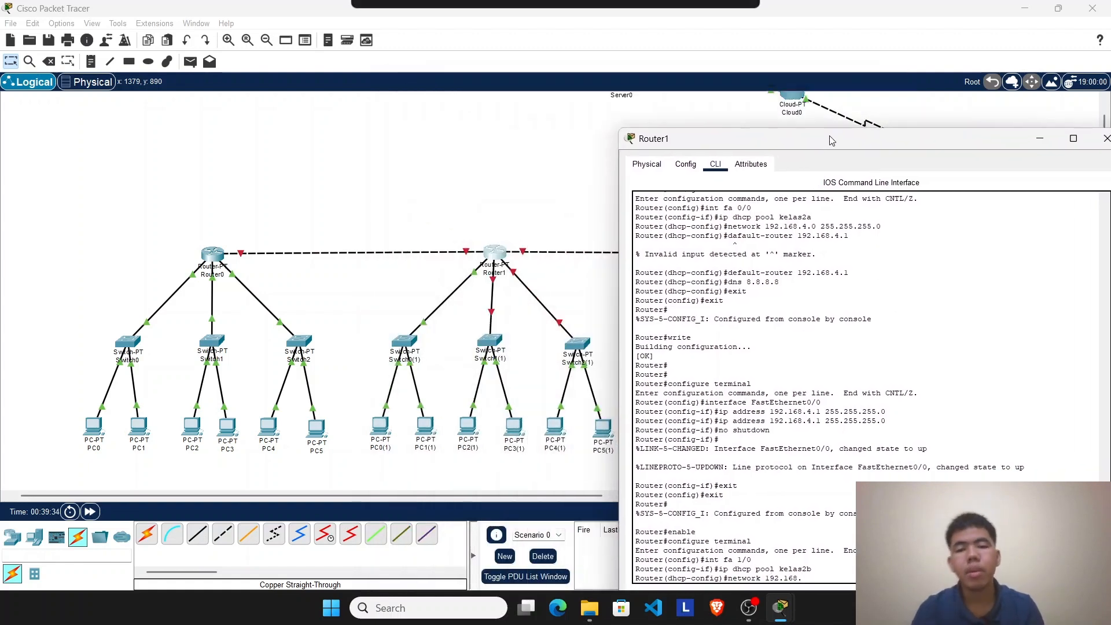
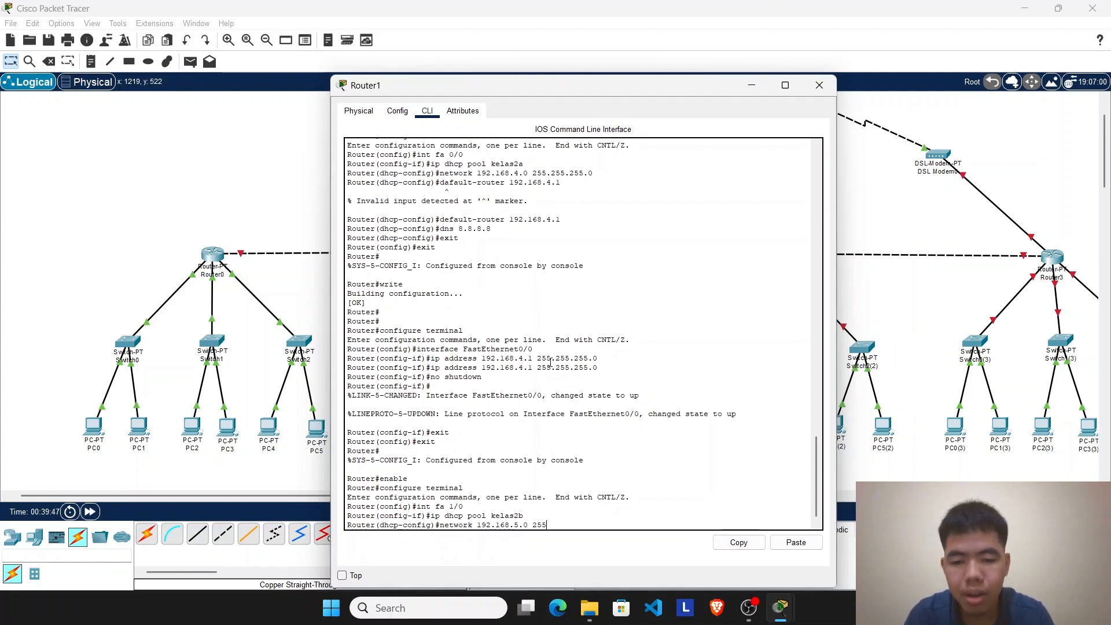
# Step: Complete the kelas2b pool's network statement on Router1 as 192.168.5.0 with mask 255.255.255.0
pyautogui.write('255.255.2')
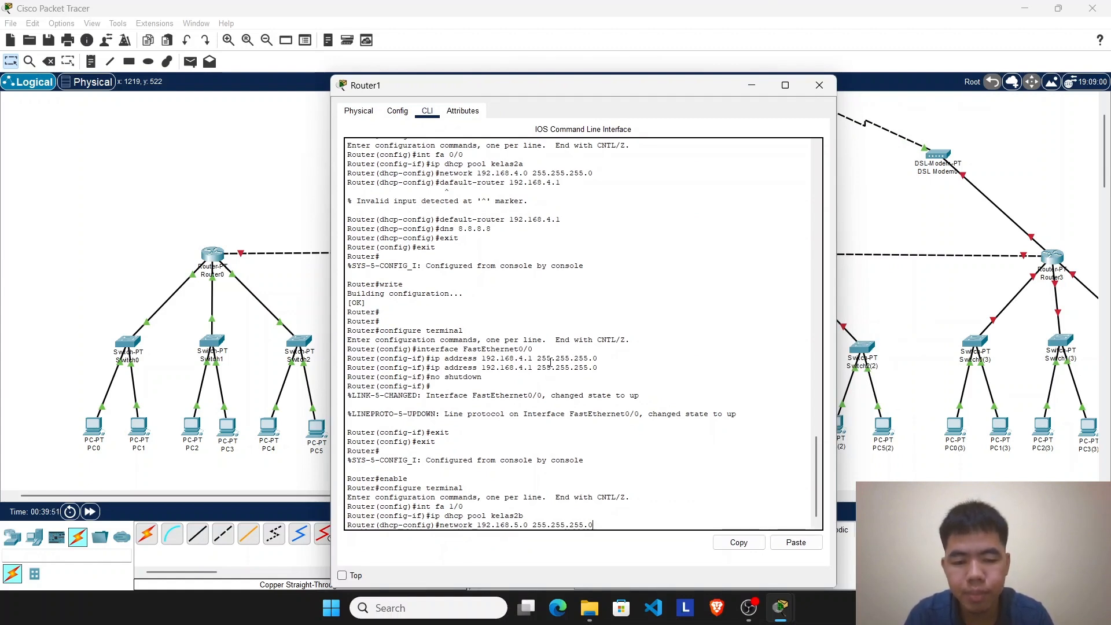
pyautogui.write('55.0')
pyautogui.press('Return')
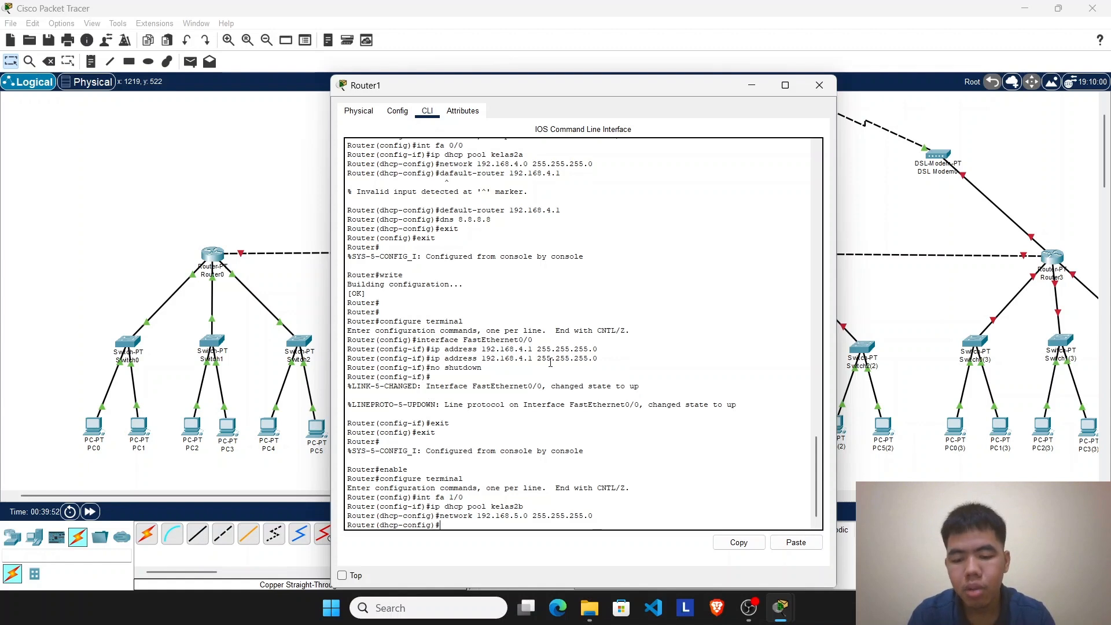
# Step: Try to set the kelas2b pool's default router to 192.168.5.1 with the command spelled dafault-router
pyautogui.write('daf')
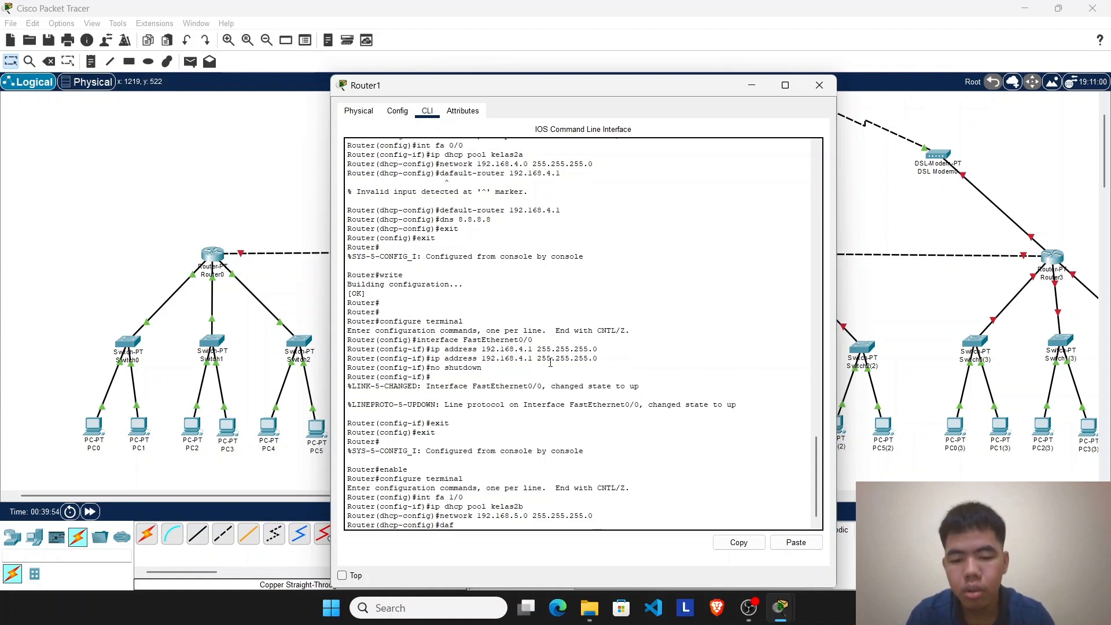
pyautogui.write('ault')
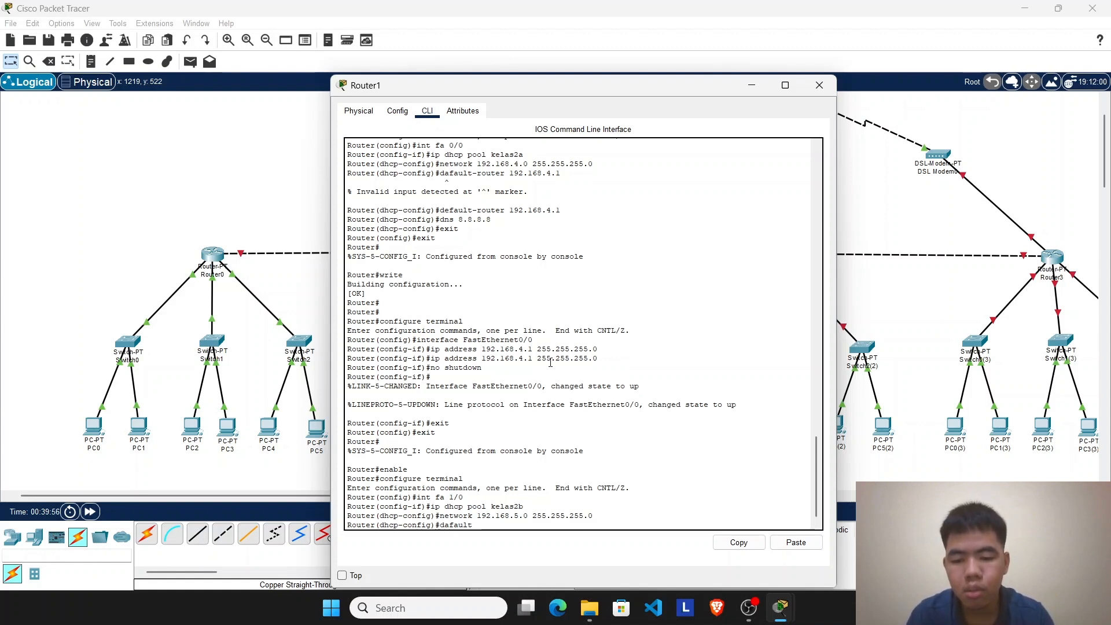
pyautogui.write('-router')
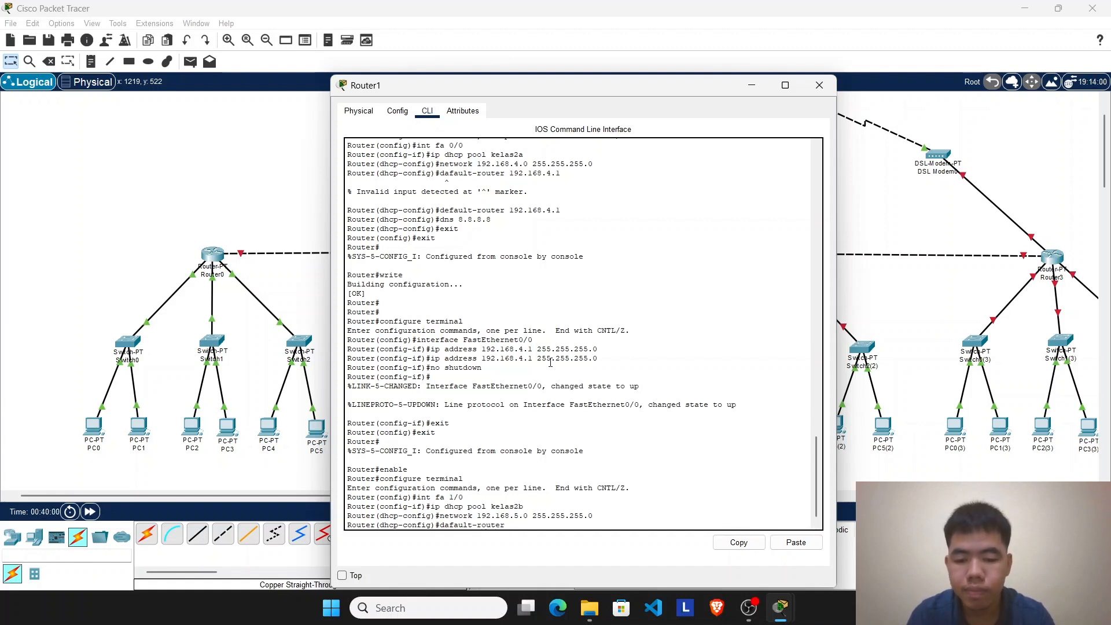
pyautogui.write(' 5')
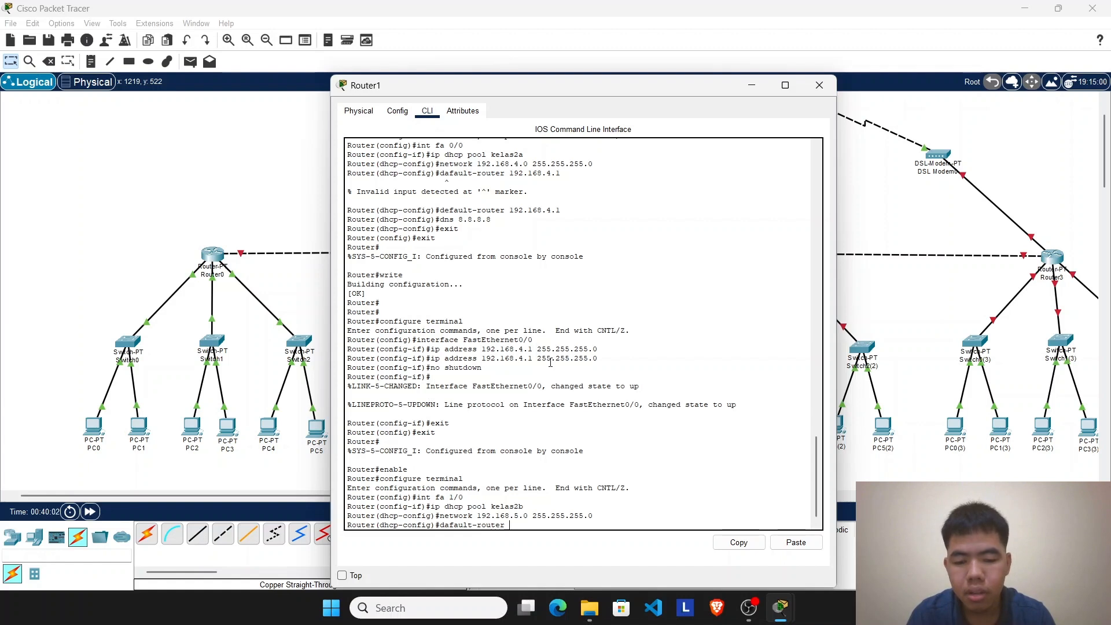
pyautogui.write('92.168.')
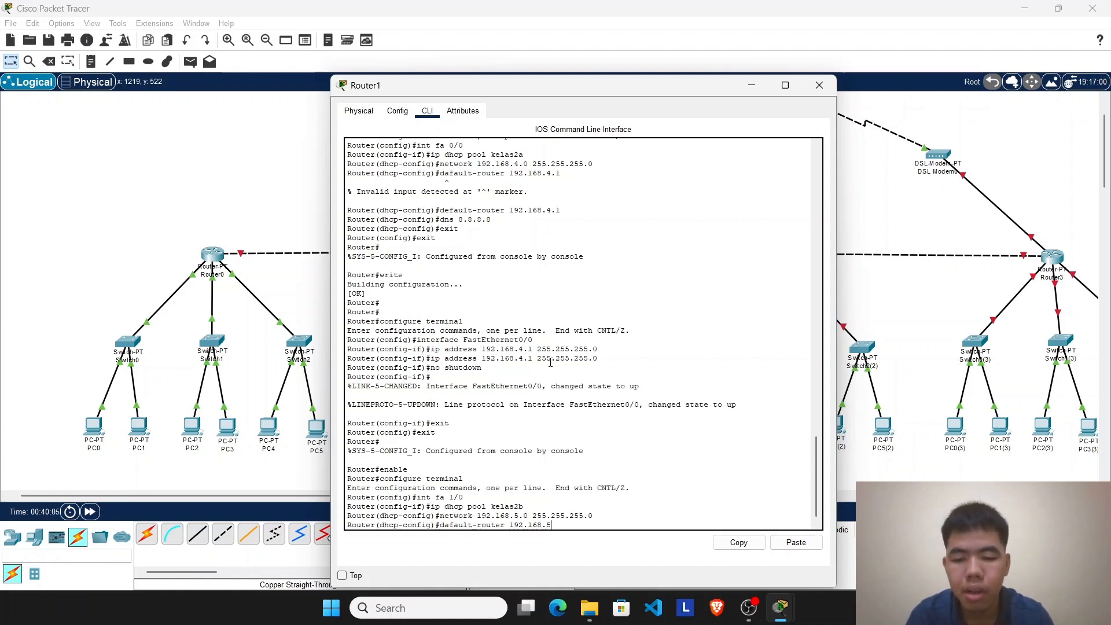
pyautogui.write('5.1')
pyautogui.press('Return')
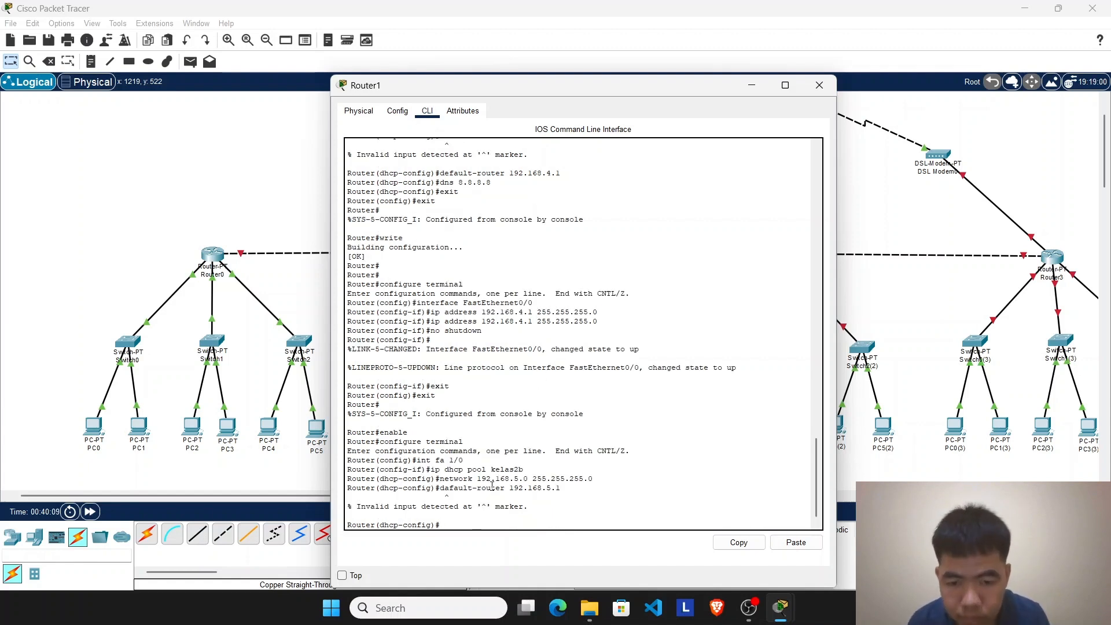
# Step: Recall the misspelled gateway command, correct it to default-router 192.168.5.1 and run it
pyautogui.press('Up')
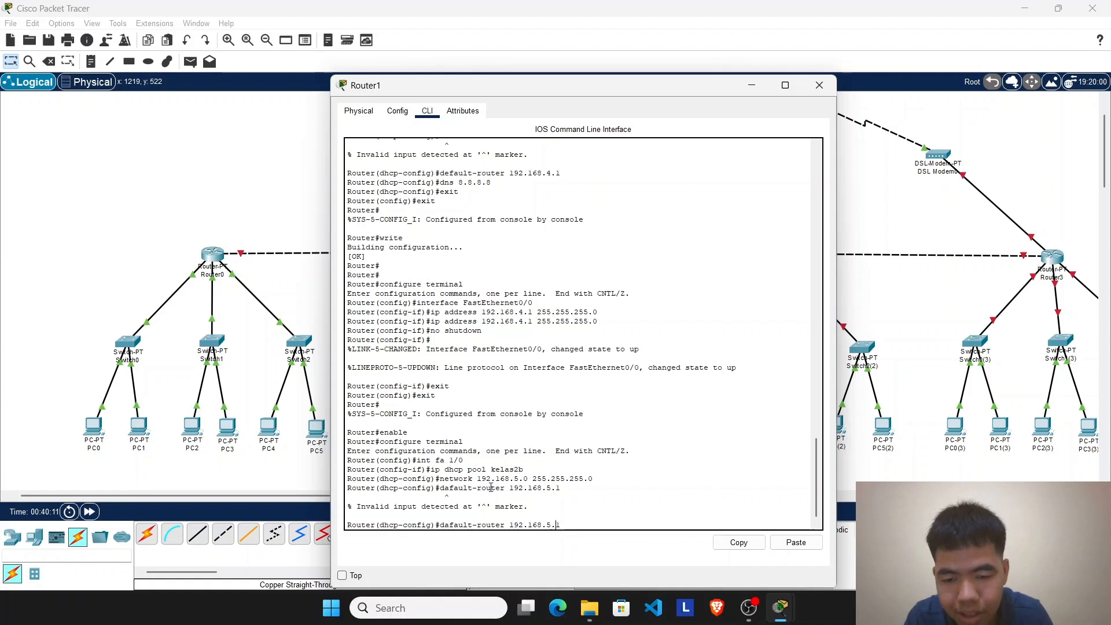
pyautogui.press('Left')
pyautogui.press('Left')
pyautogui.press('Left')
pyautogui.press('Left')
pyautogui.press('Left')
pyautogui.press('Left')
pyautogui.press('Left')
pyautogui.press('Left')
pyautogui.press('Left')
pyautogui.press('Left')
pyautogui.press('Left')
pyautogui.press('Left')
pyautogui.press('Left')
pyautogui.press('Left')
pyautogui.press('Left')
pyautogui.press('Left')
pyautogui.press('Left')
pyautogui.press('Left')
pyautogui.press('BackSpace')
pyautogui.write('e')
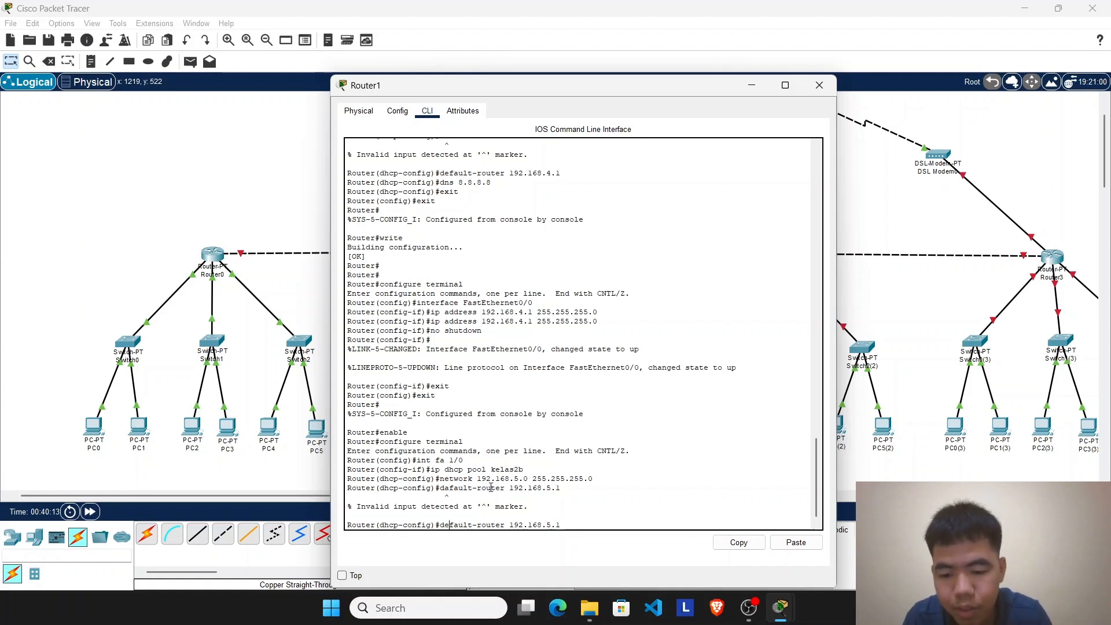
pyautogui.press('Return')
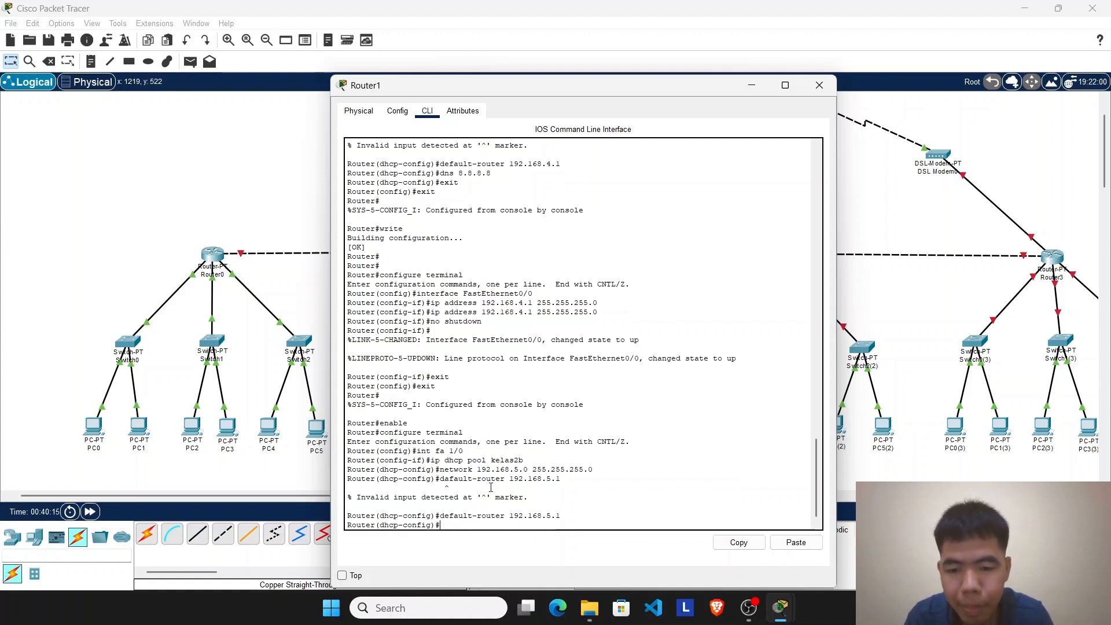
# Step: Set the kelas2b pool's DNS server to 8.8.8.8
pyautogui.write('dns')
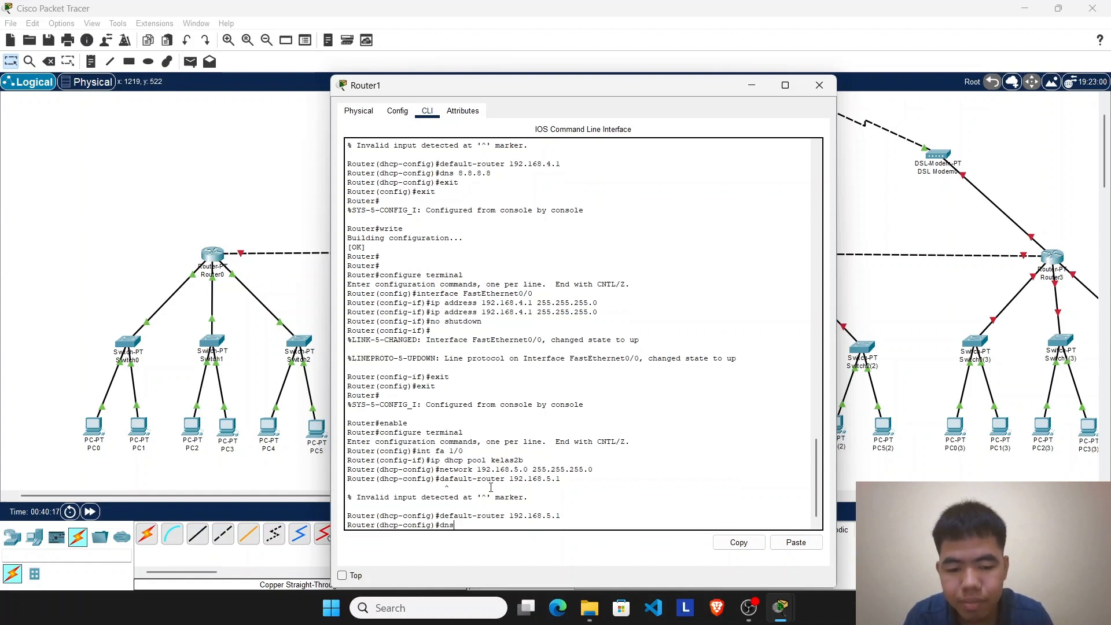
pyautogui.write(' 8.8')
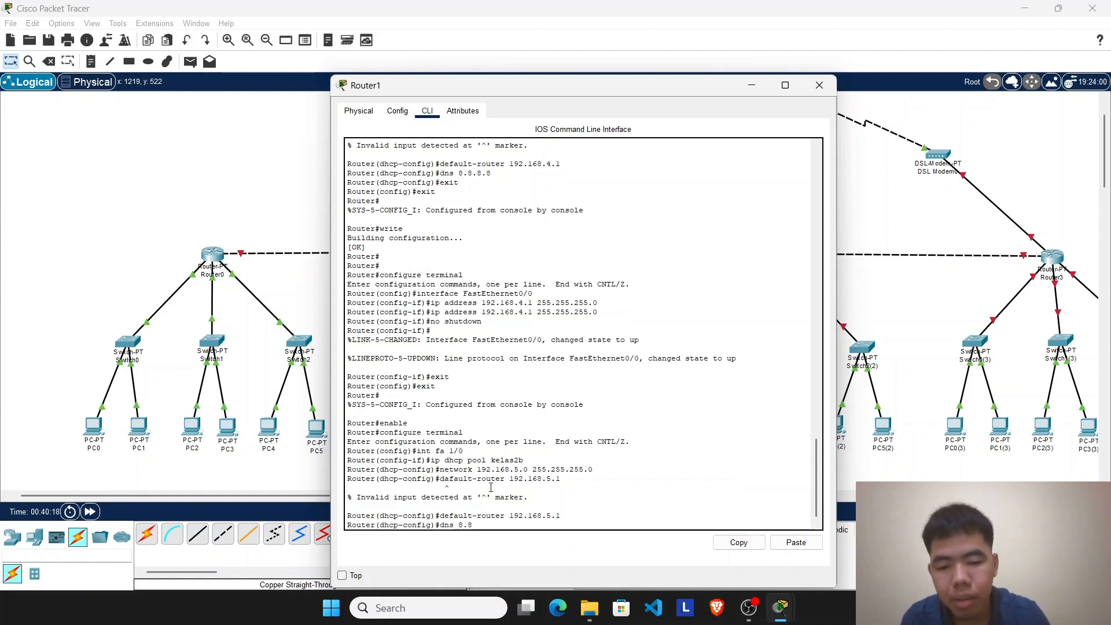
pyautogui.write('.8.8')
pyautogui.press('Return')
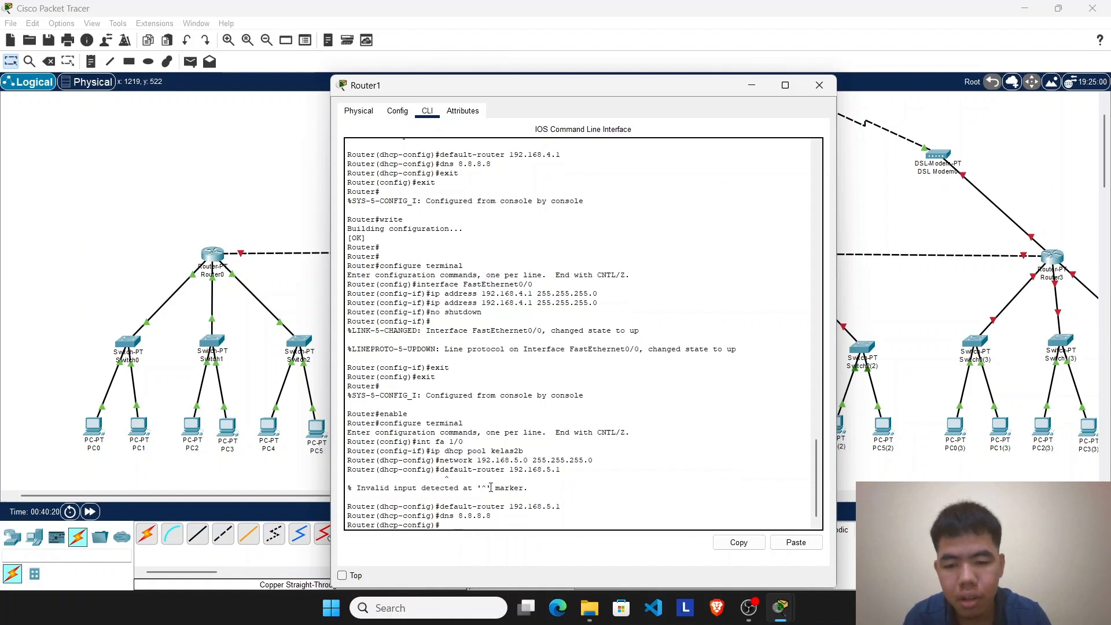
# Step: Exit from DHCP configuration back to privileged mode on Router1 and save the configuration with write
pyautogui.write('exit')
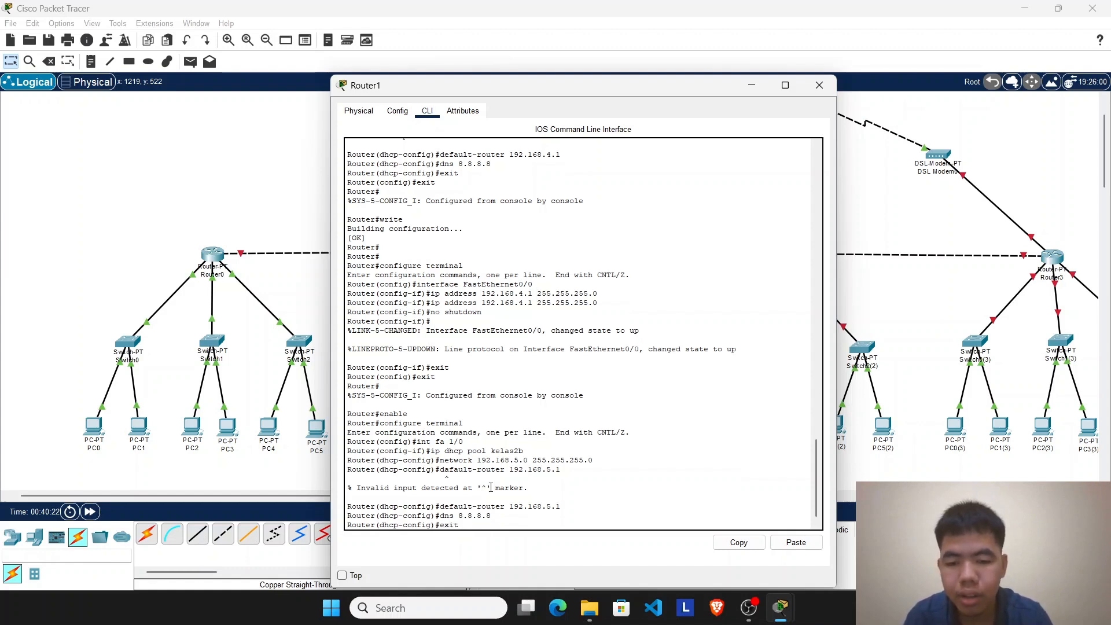
pyautogui.press('Return')
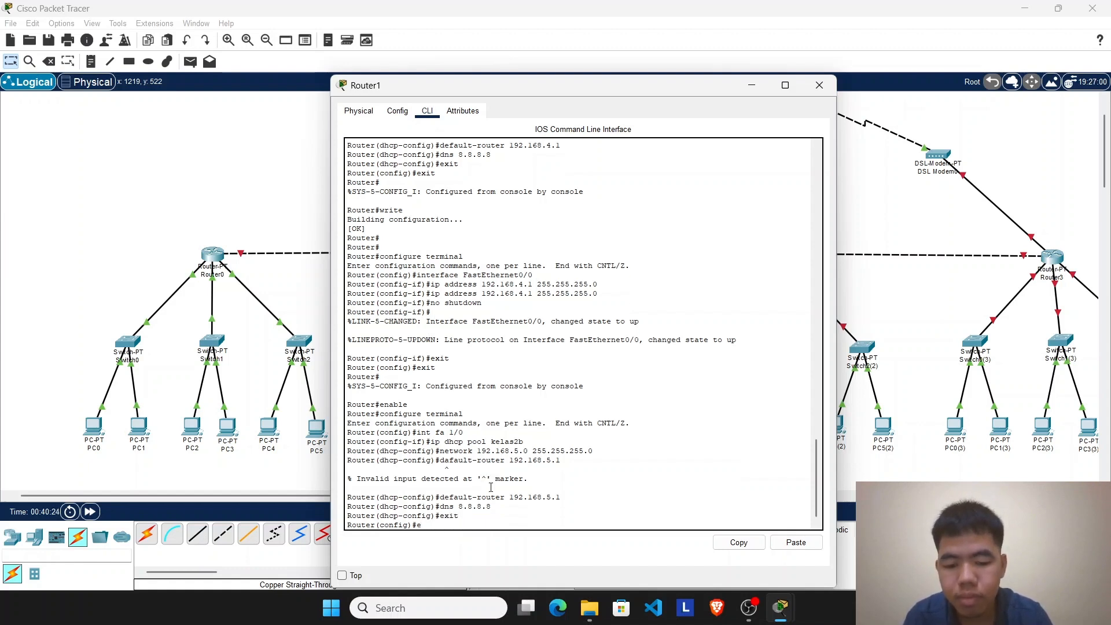
pyautogui.write('exit')
pyautogui.press('Return')
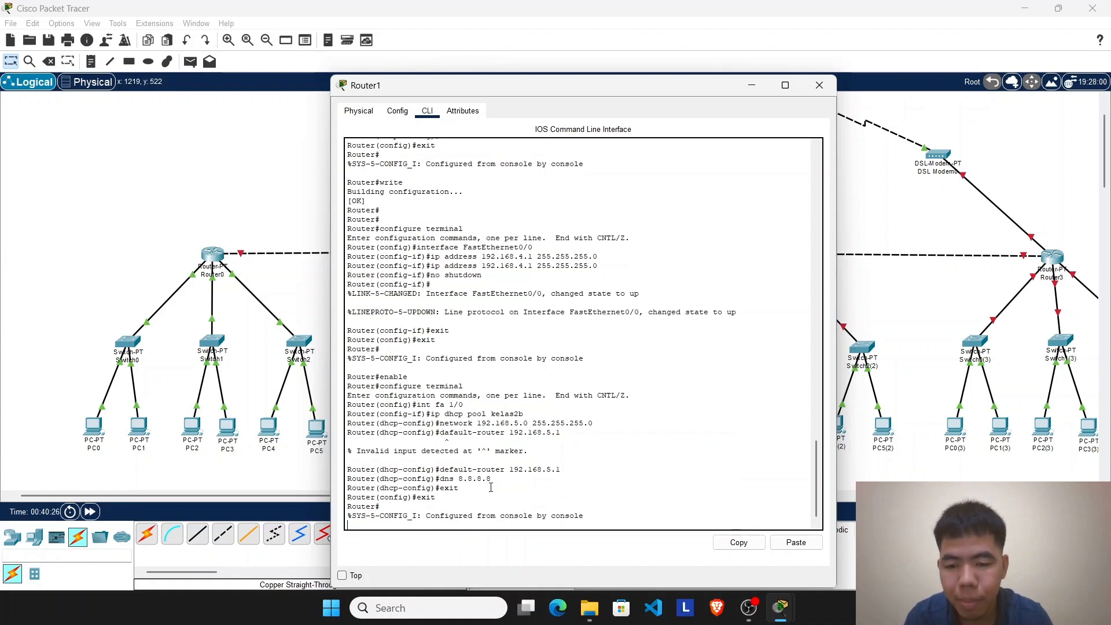
pyautogui.press('Return')
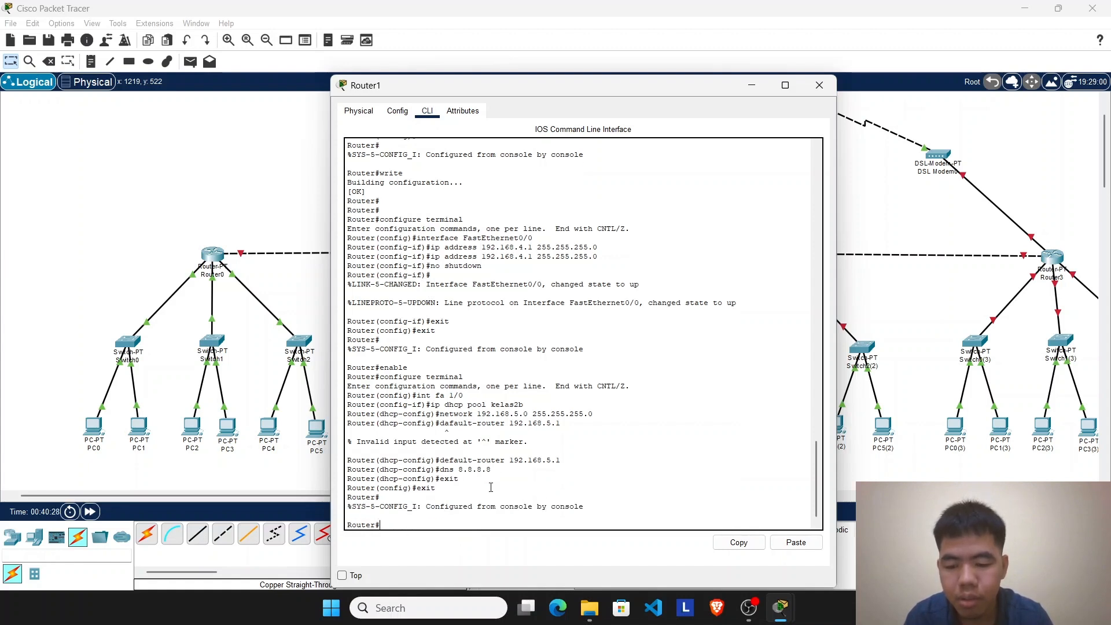
pyautogui.write('write')
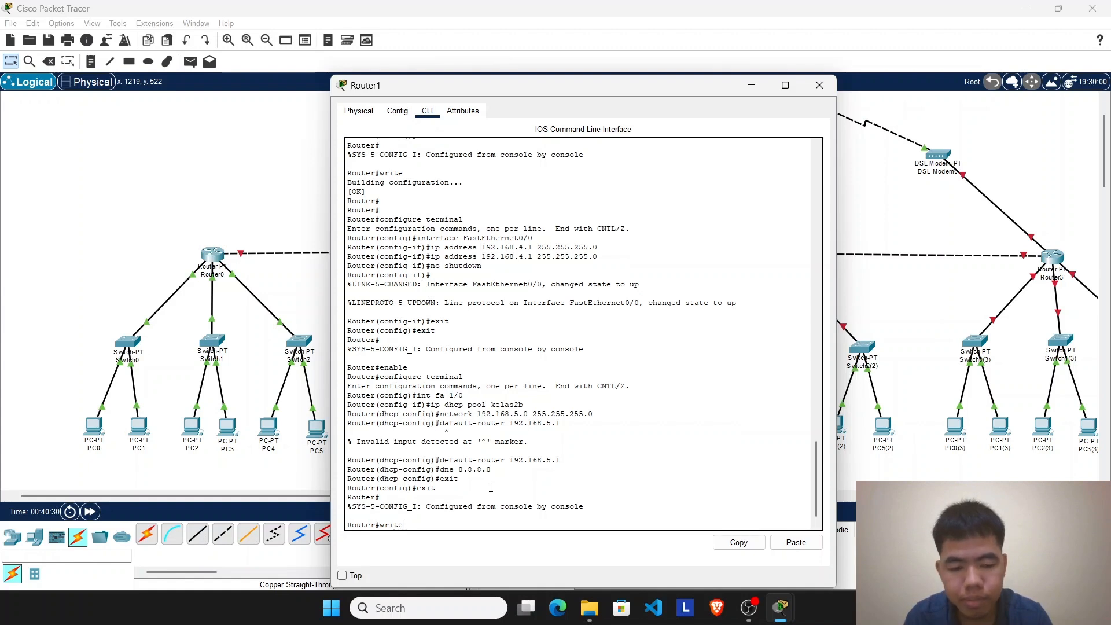
pyautogui.press('Return')
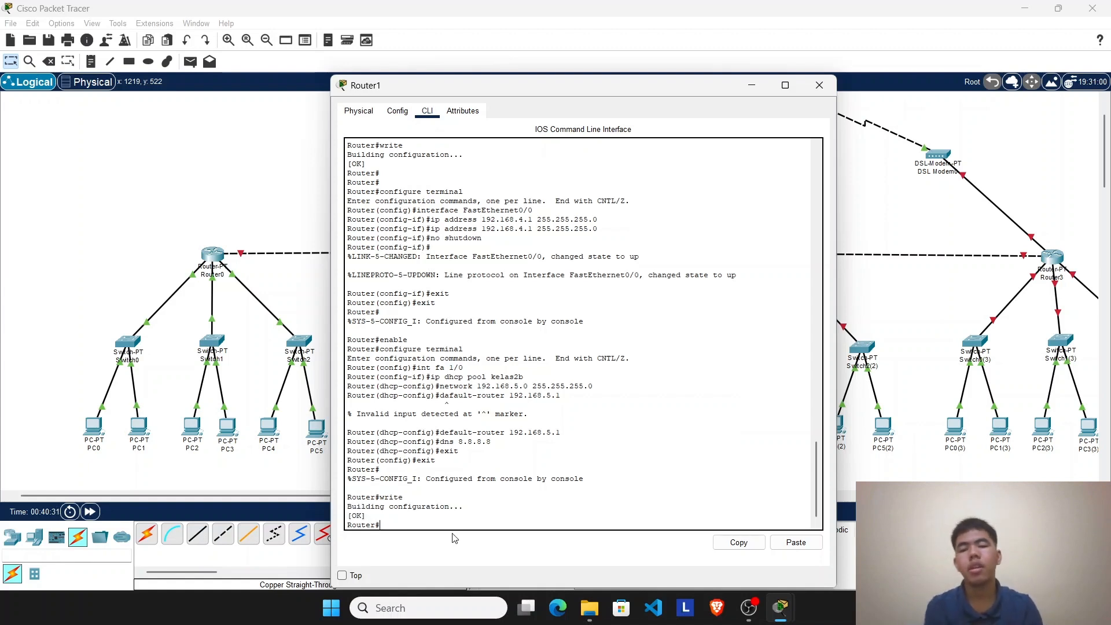
# Step: Compare Router1's interface settings with its command history to identify the port used for the kelas2b pool
pyautogui.moveTo(443, 523); pyautogui.dragTo(349, 412)
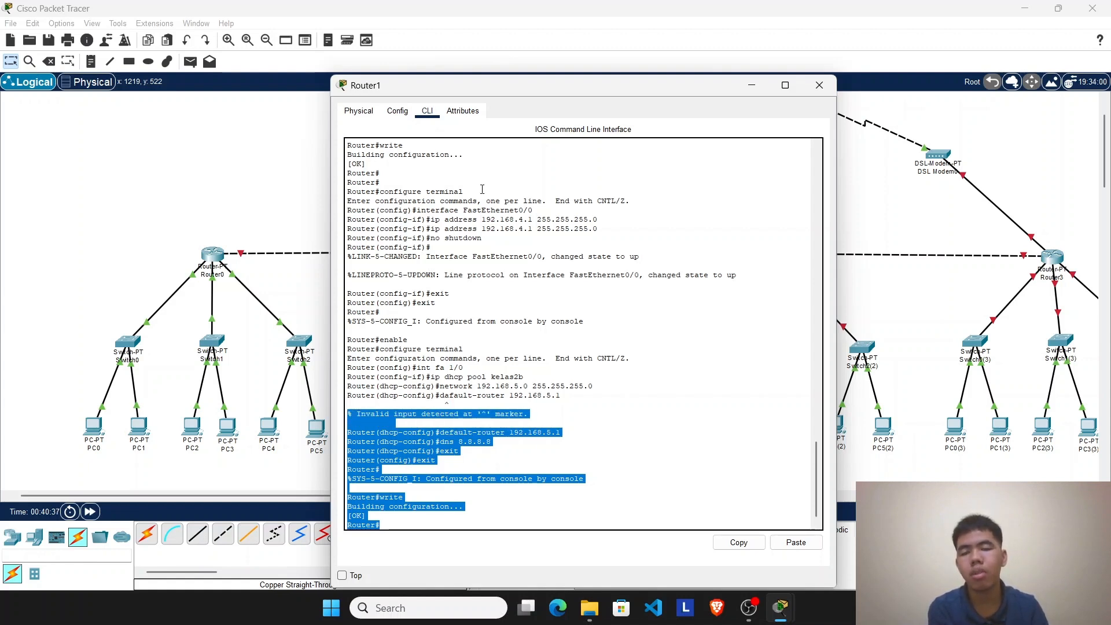
pyautogui.click(398, 110)
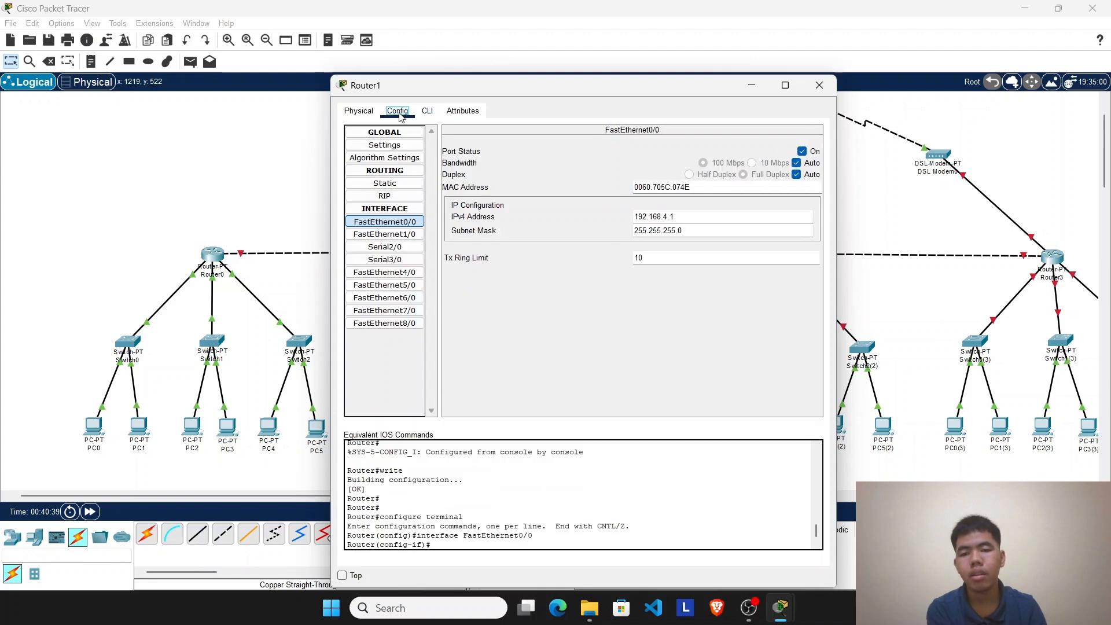
pyautogui.click(427, 110)
pyautogui.click(397, 110)
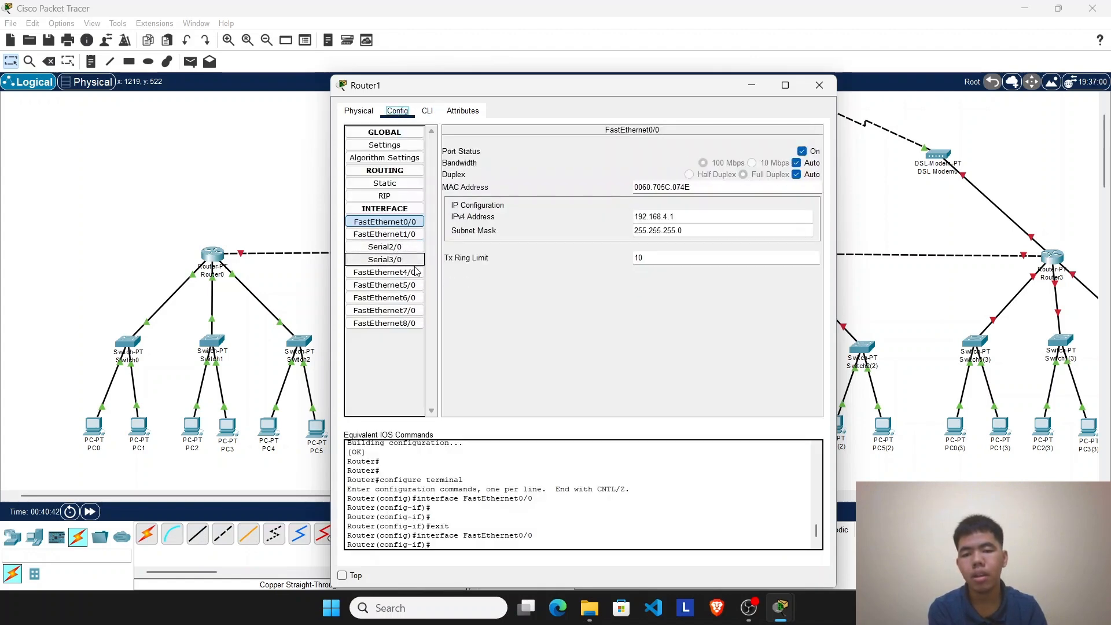
pyautogui.click(428, 111)
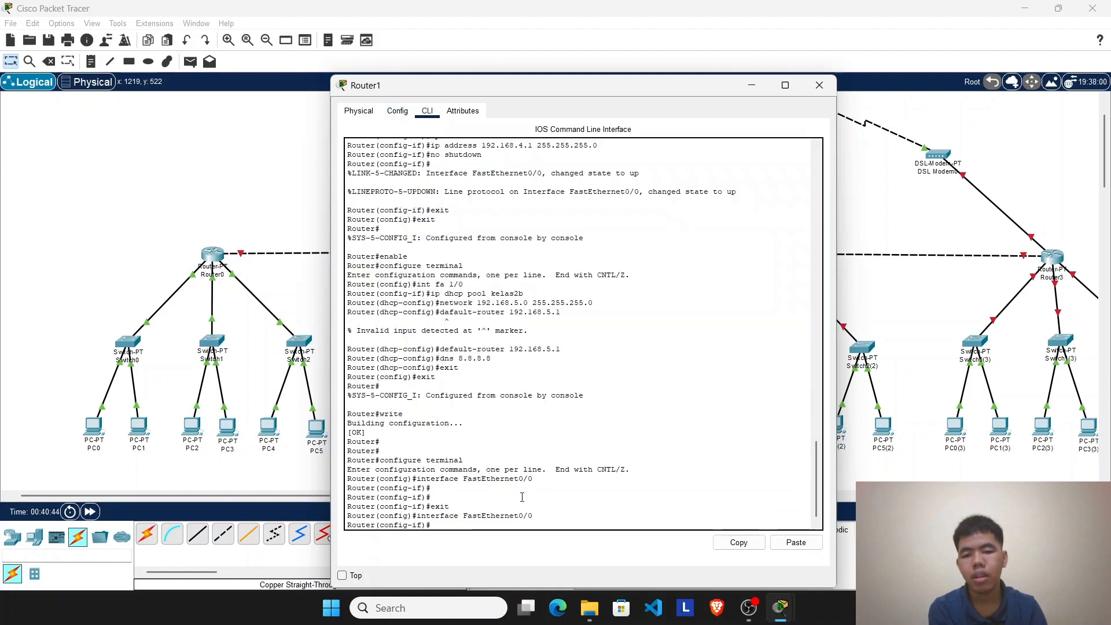
pyautogui.scroll(1, 521, 497)
pyautogui.scroll(1, 470, 441)
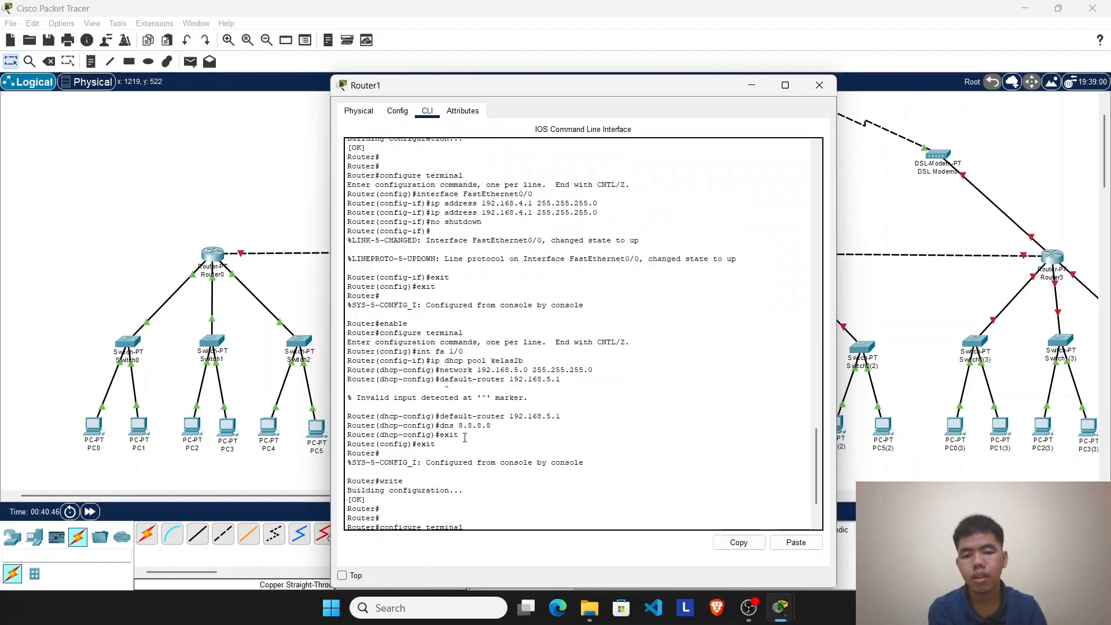
pyautogui.moveTo(479, 351); pyautogui.dragTo(445, 351)
# Step: Give Router1's FastEthernet1/0 the IP address 192.168.5.1 with mask 255.255.255.0 and turn the port on
pyautogui.click(397, 111)
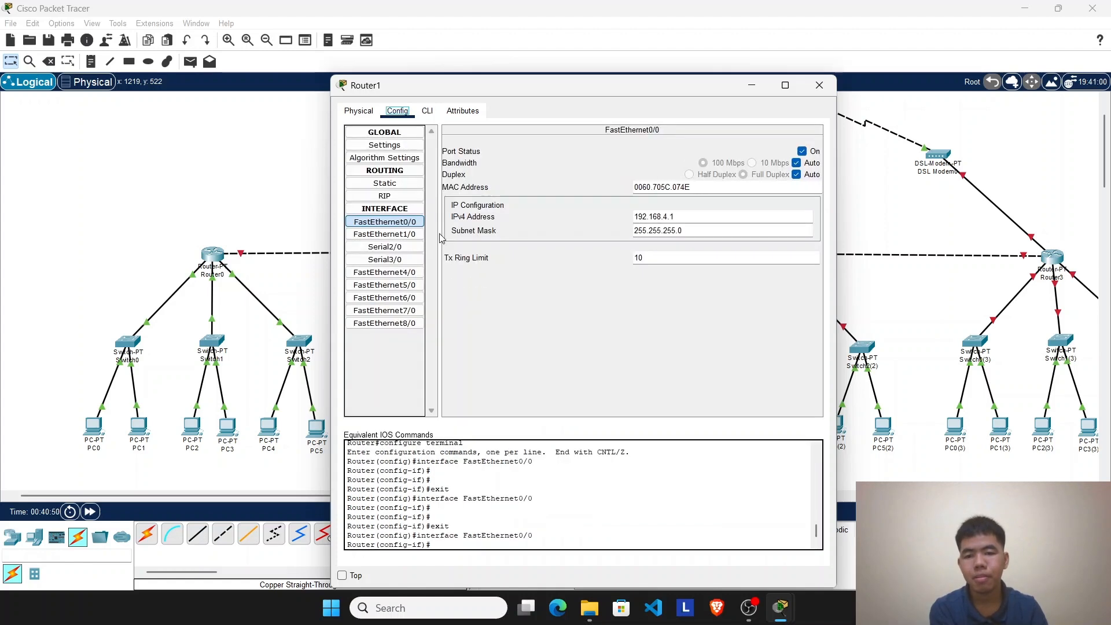
pyautogui.click(385, 235)
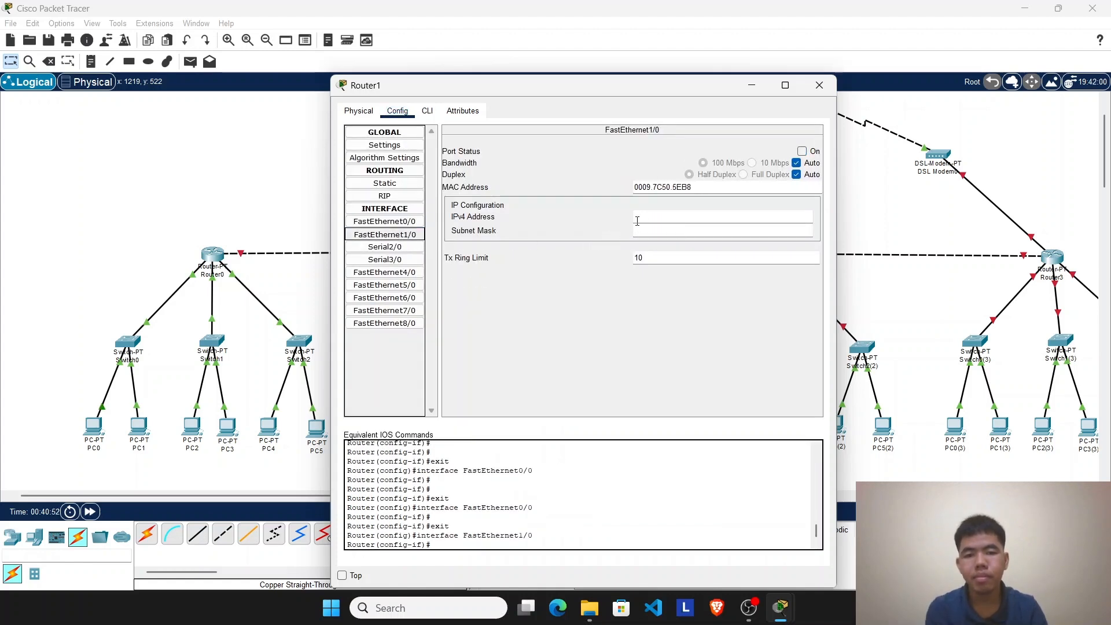
pyautogui.click(638, 218)
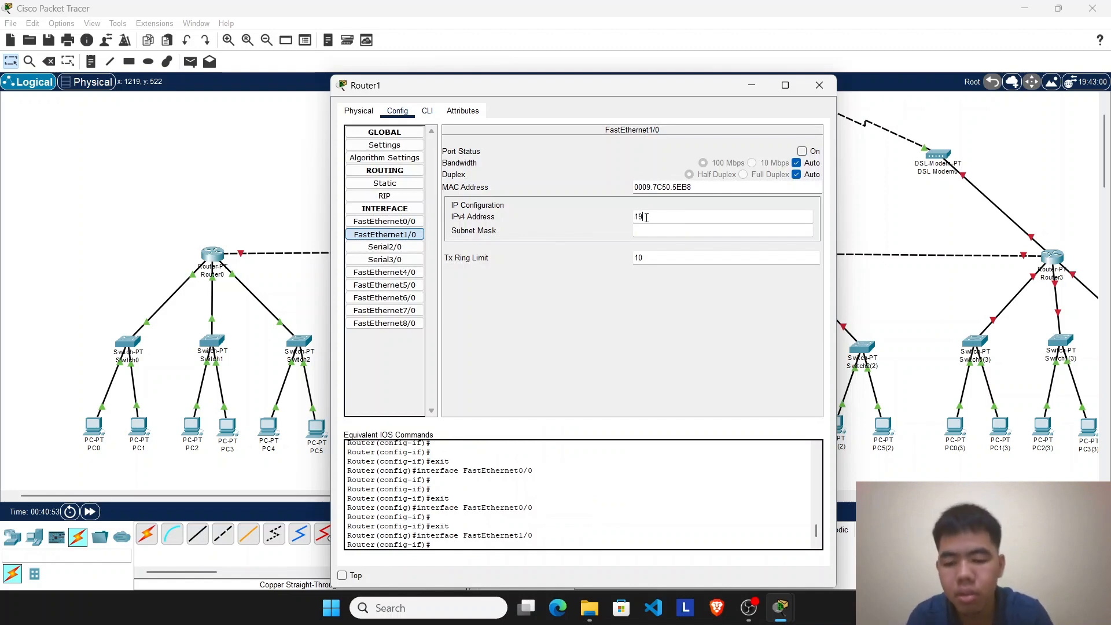
pyautogui.write('192.168.5.1')
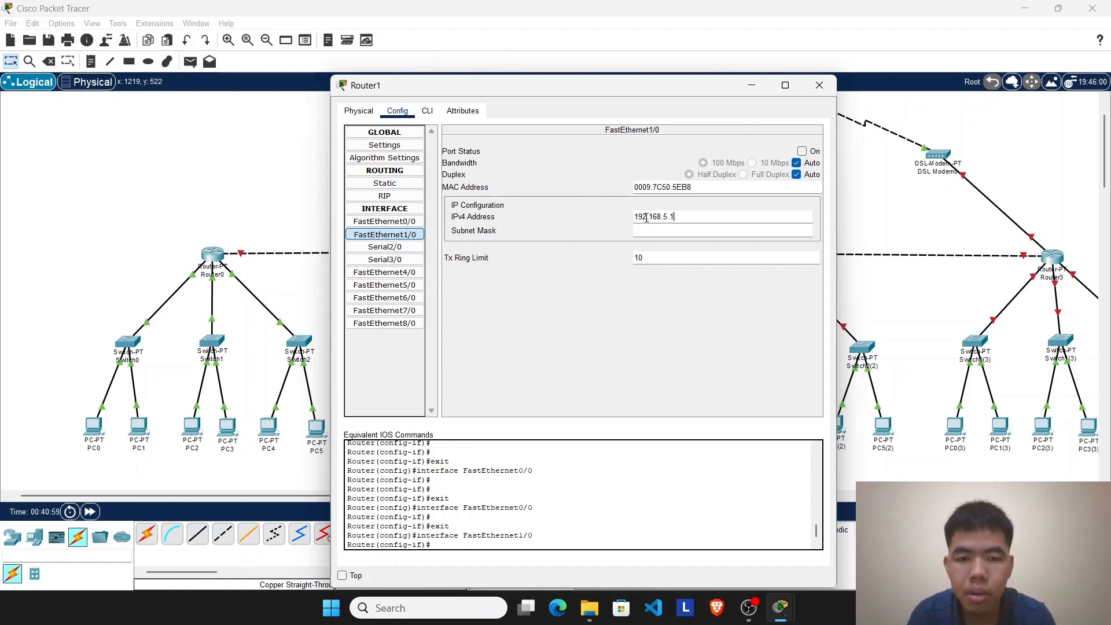
pyautogui.click(648, 230)
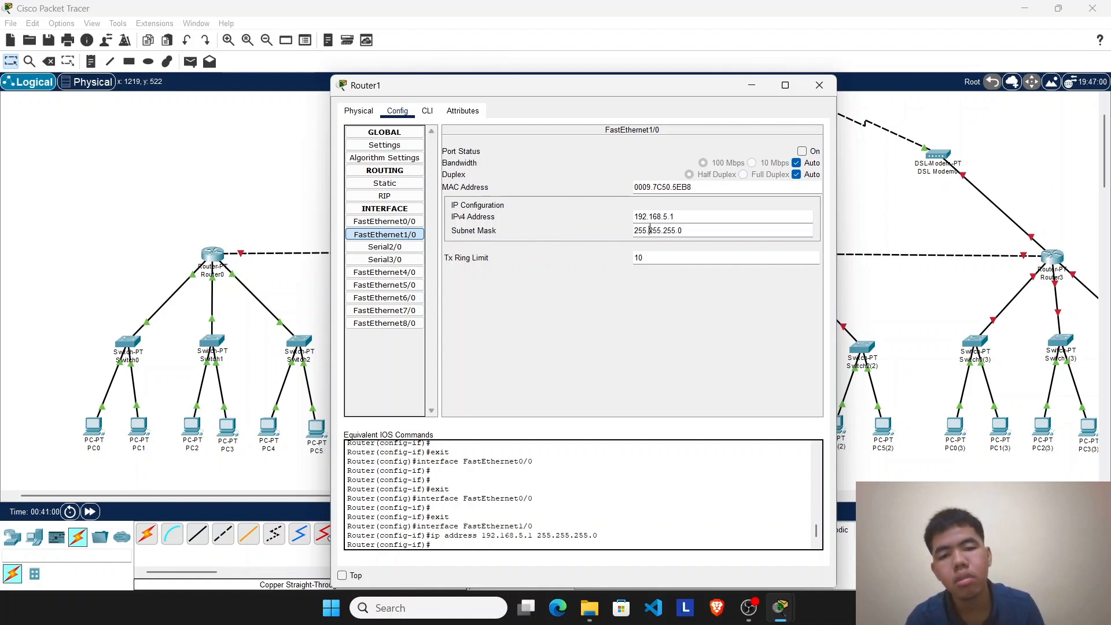
pyautogui.click(802, 151)
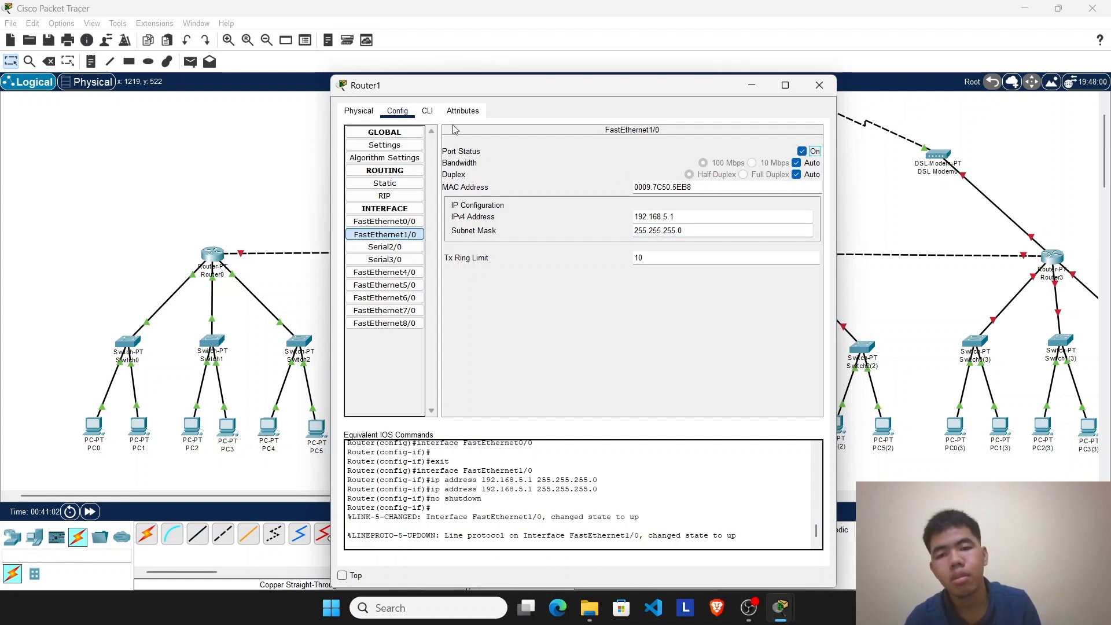
# Step: Minimize Router1, switch PC2(1)'s IP configuration to DHCP to request an address, and close the PC's window
pyautogui.click(752, 86)
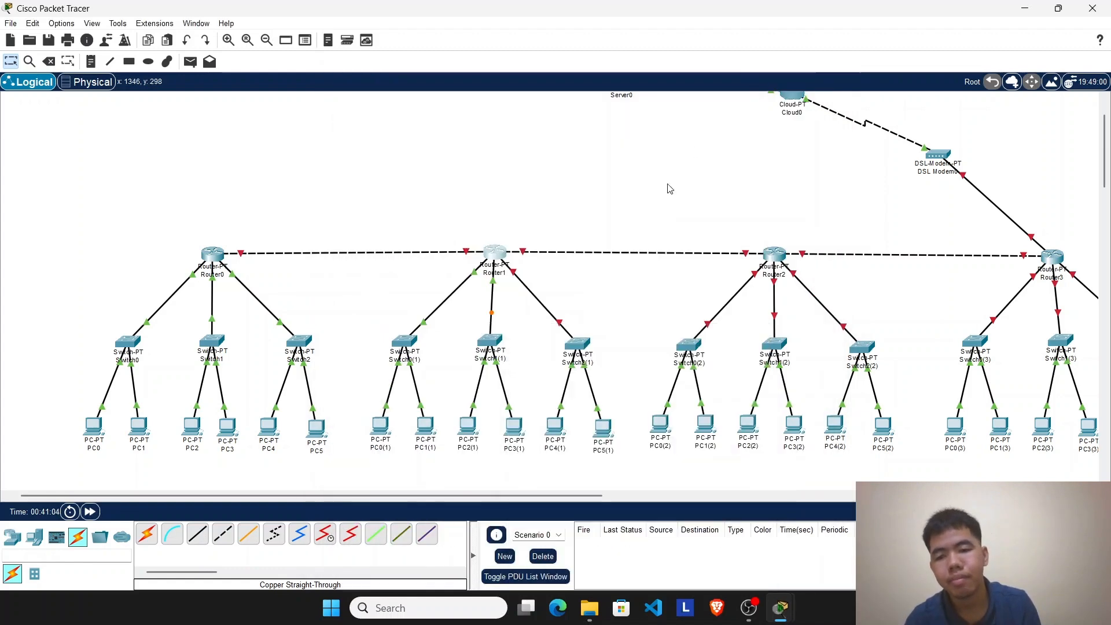
pyautogui.click(467, 427)
pyautogui.click(483, 116)
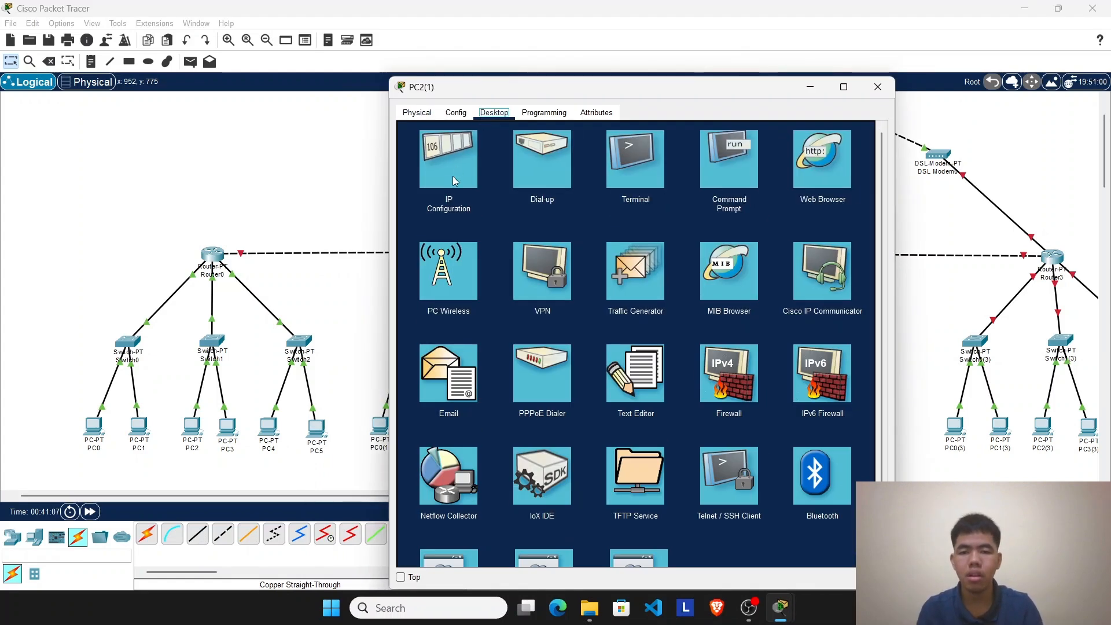
pyautogui.click(453, 176)
pyautogui.click(429, 181)
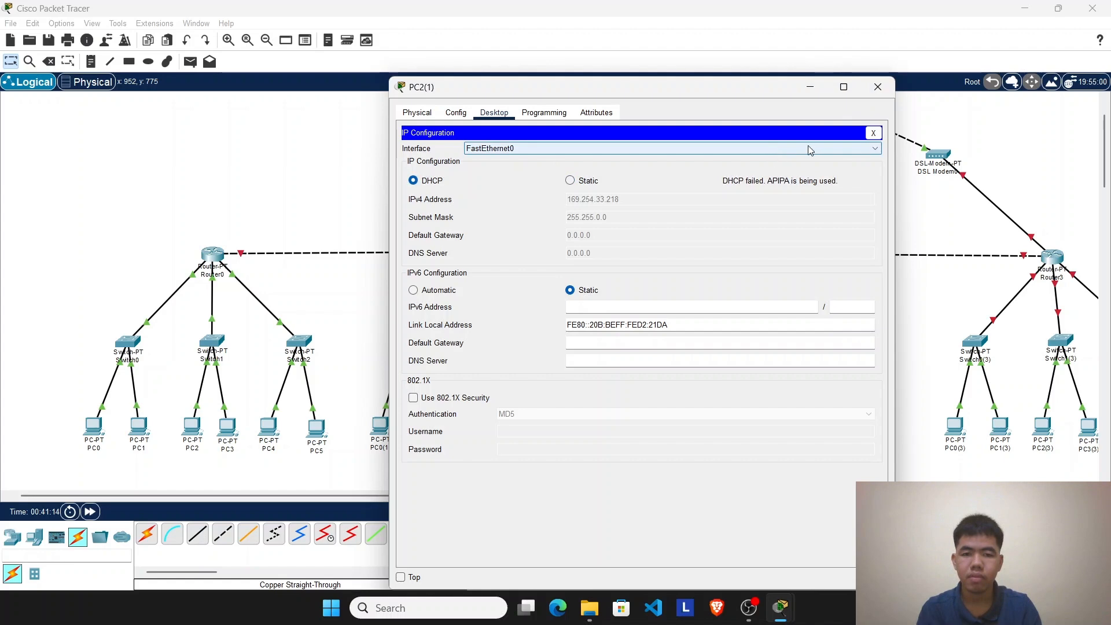
pyautogui.click(878, 87)
# Step: Check PC1(1)'s IP configuration and the settings of Router1's FastEthernet1/0
pyautogui.click(425, 427)
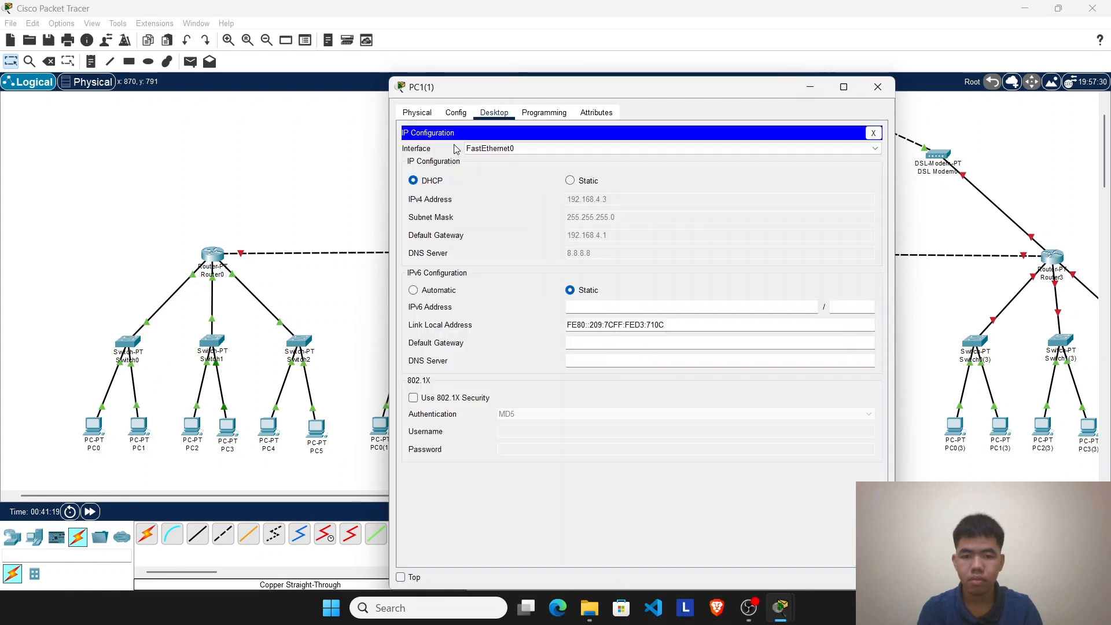
pyautogui.click(456, 150)
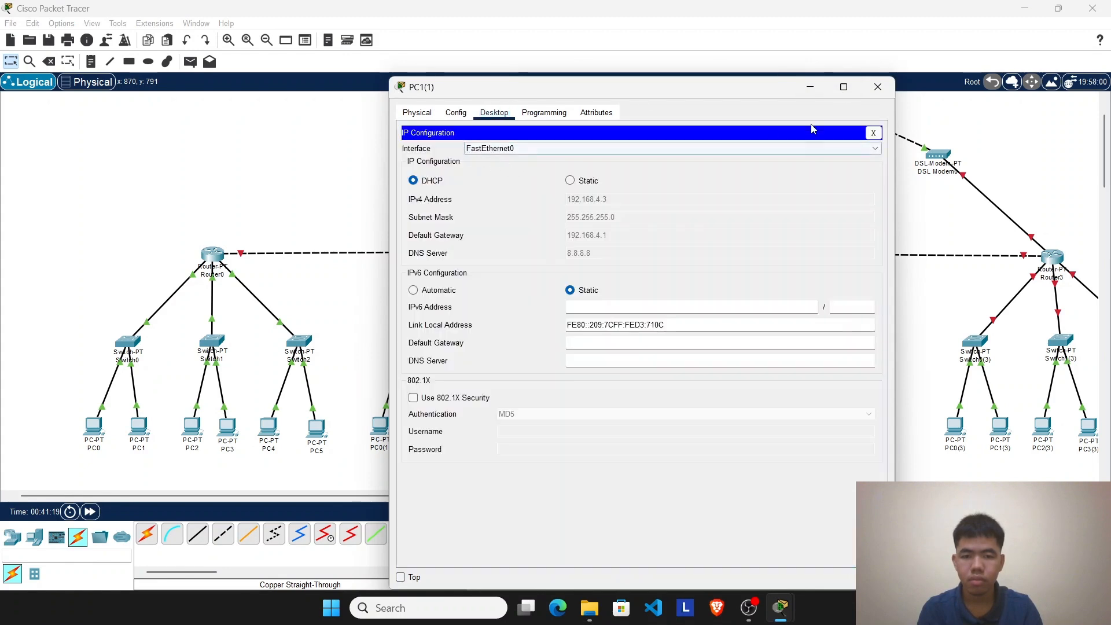
pyautogui.click(878, 87)
pyautogui.click(494, 250)
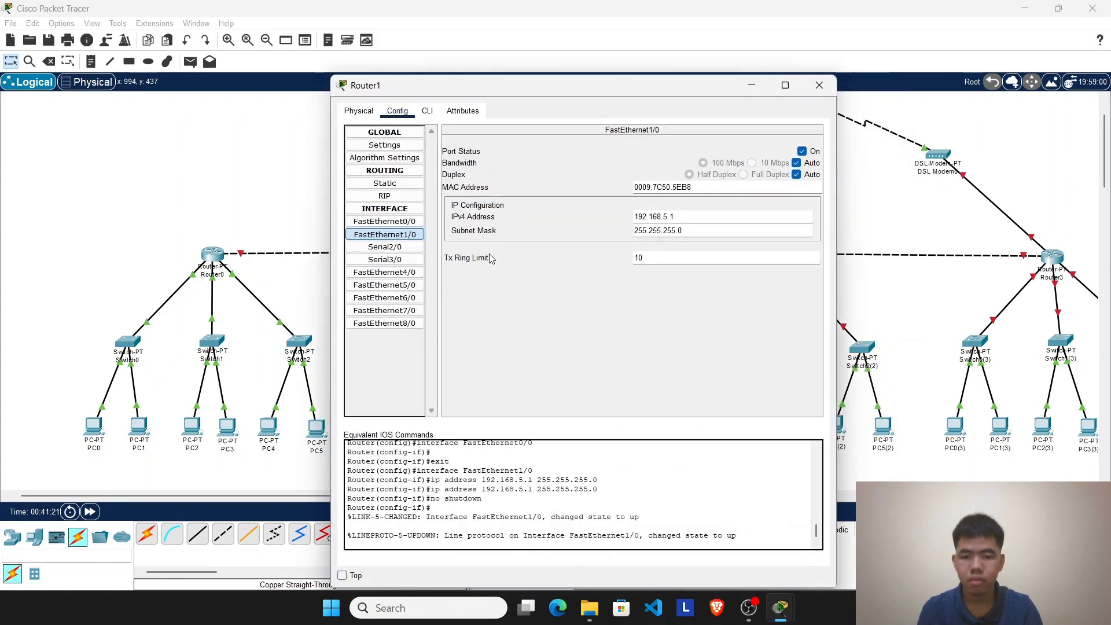
pyautogui.click(819, 85)
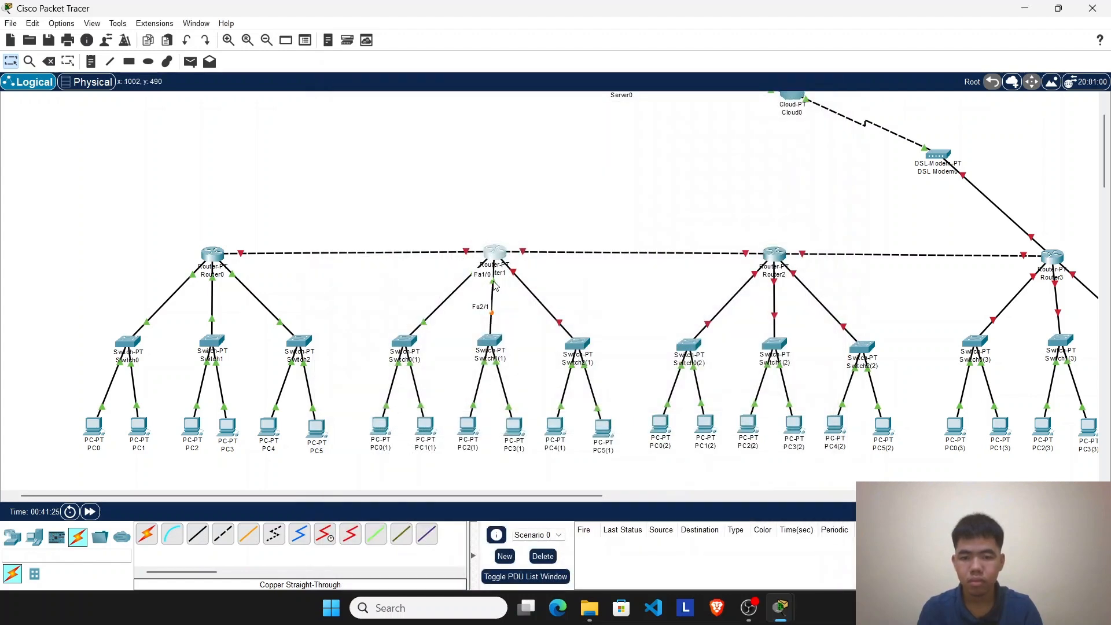
pyautogui.click(495, 258)
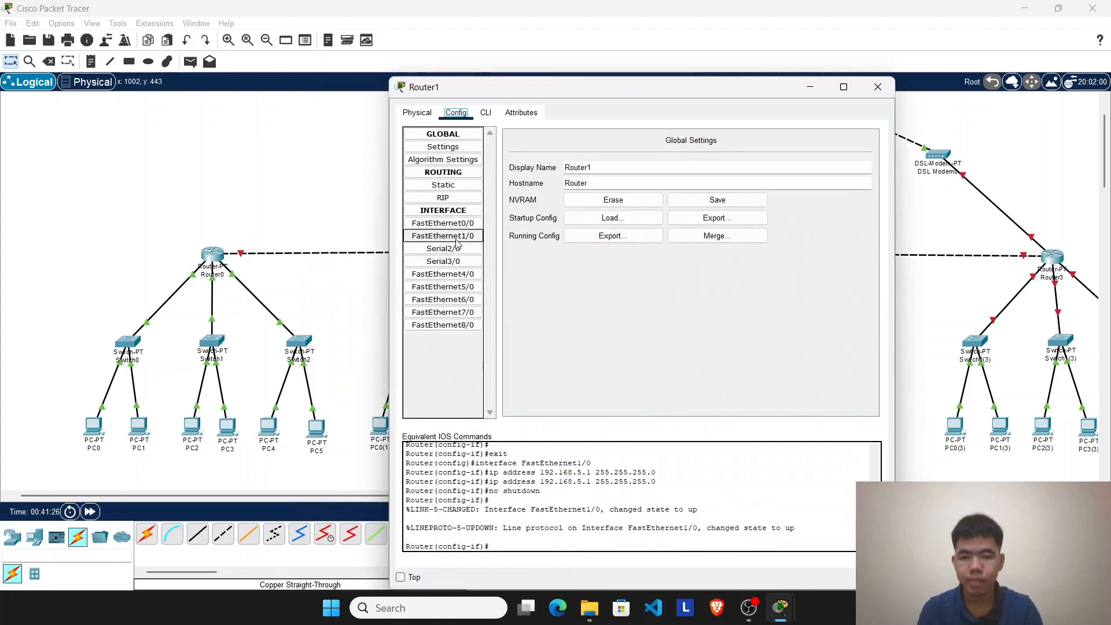
pyautogui.click(471, 237)
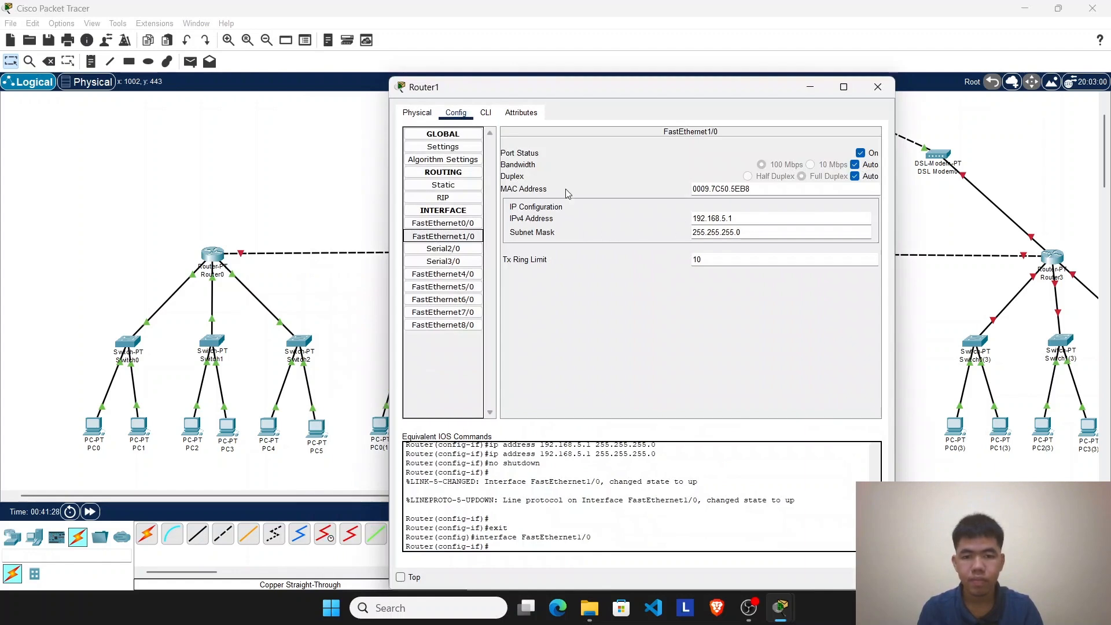
pyautogui.click(877, 87)
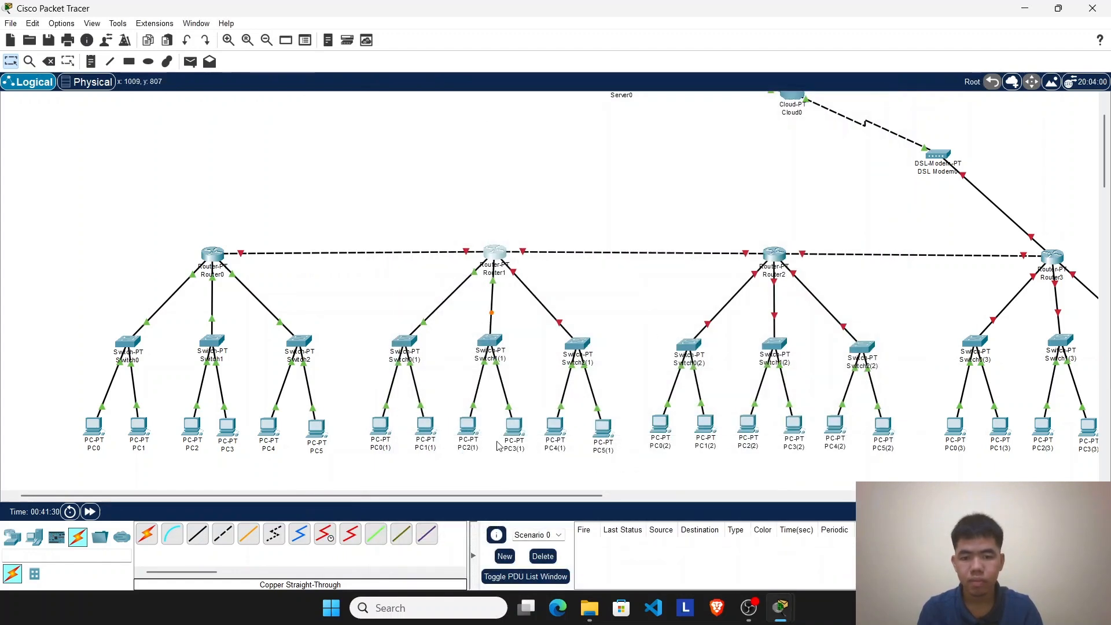
# Step: Switch PC2(1)'s IP configuration to static and back to DHCP to request a new address
pyautogui.click(467, 427)
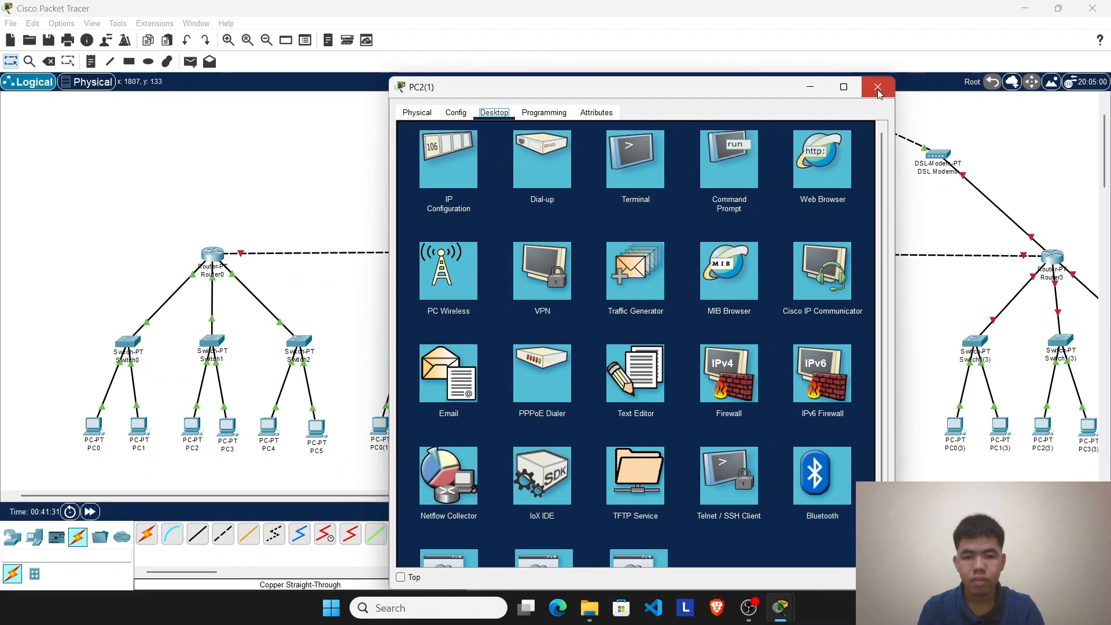
pyautogui.click(877, 88)
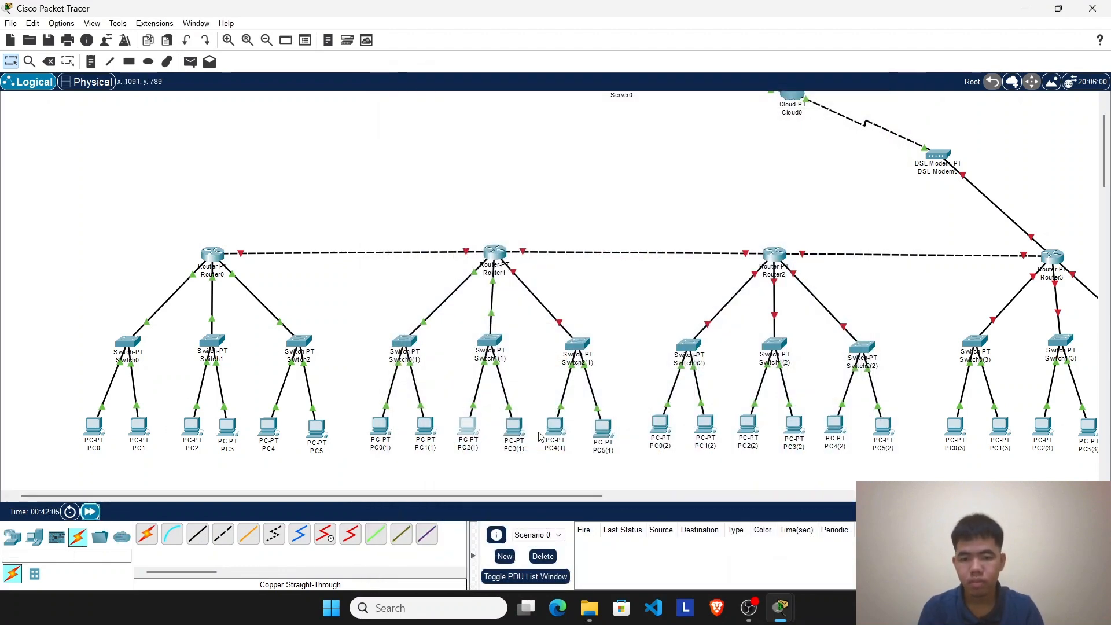
pyautogui.click(469, 428)
pyautogui.click(449, 155)
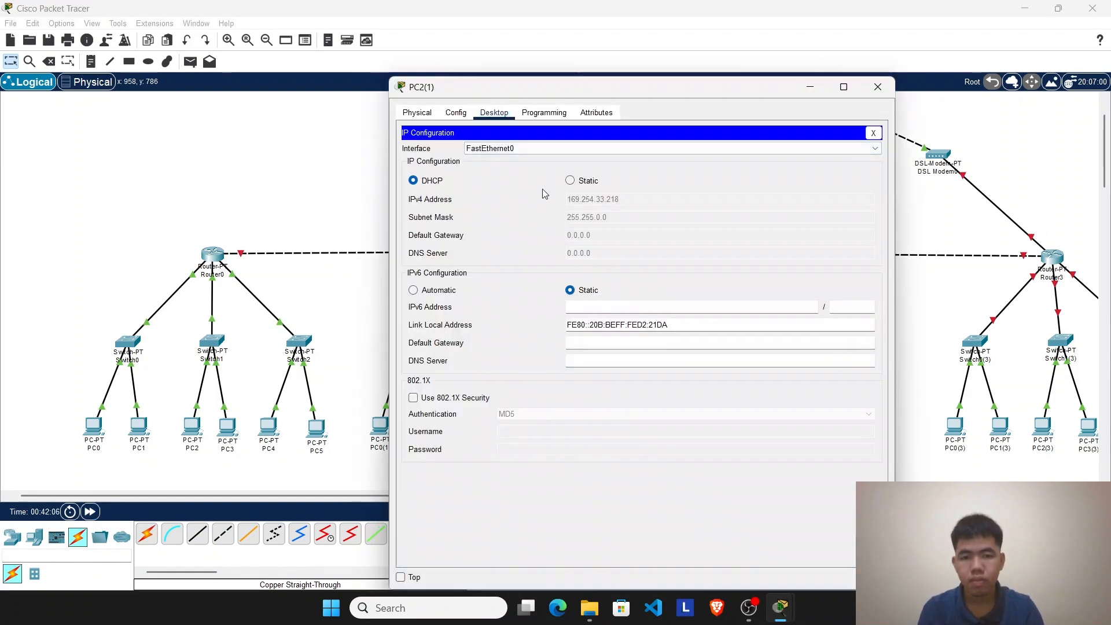
pyautogui.click(570, 181)
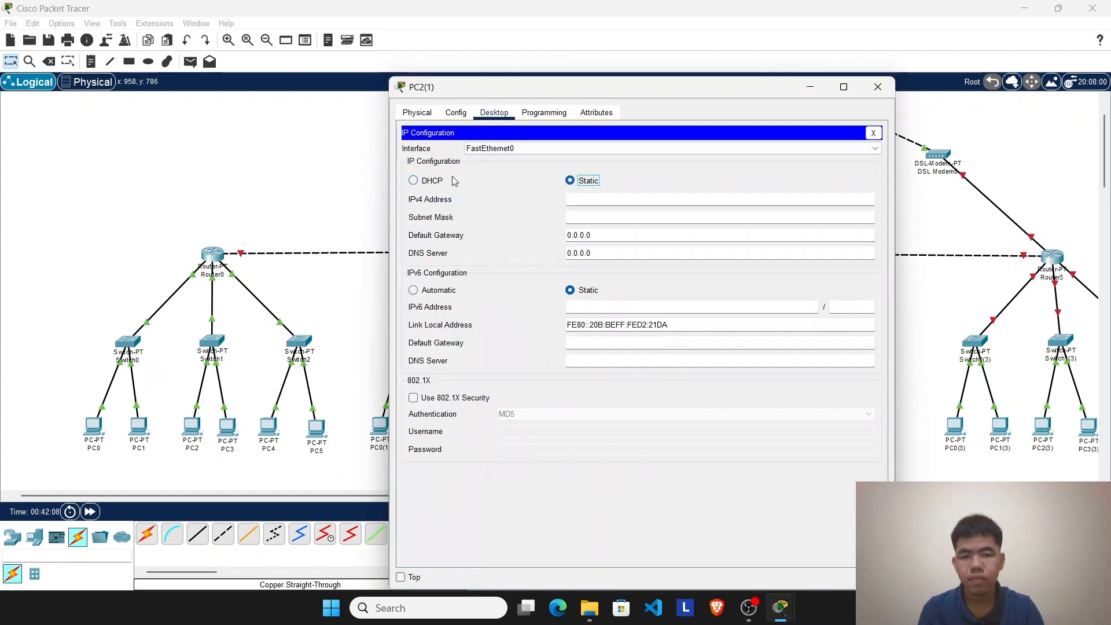
pyautogui.click(427, 181)
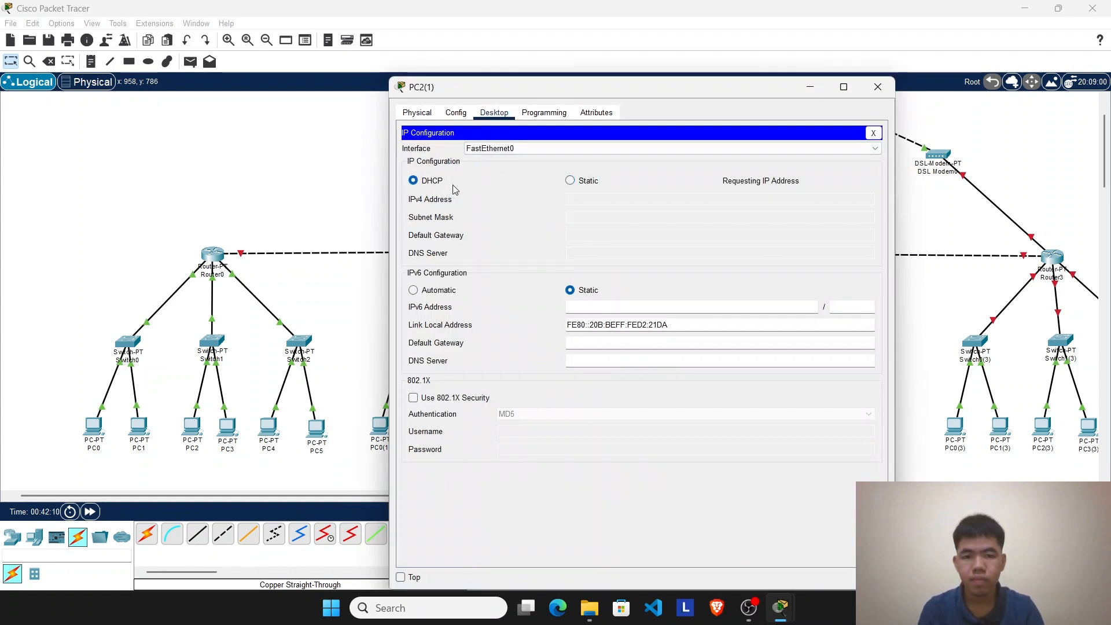
pyautogui.click(878, 87)
# Step: Set PC3(1)'s IP configuration to DHCP to request an address and close the PC's window
pyautogui.click(509, 423)
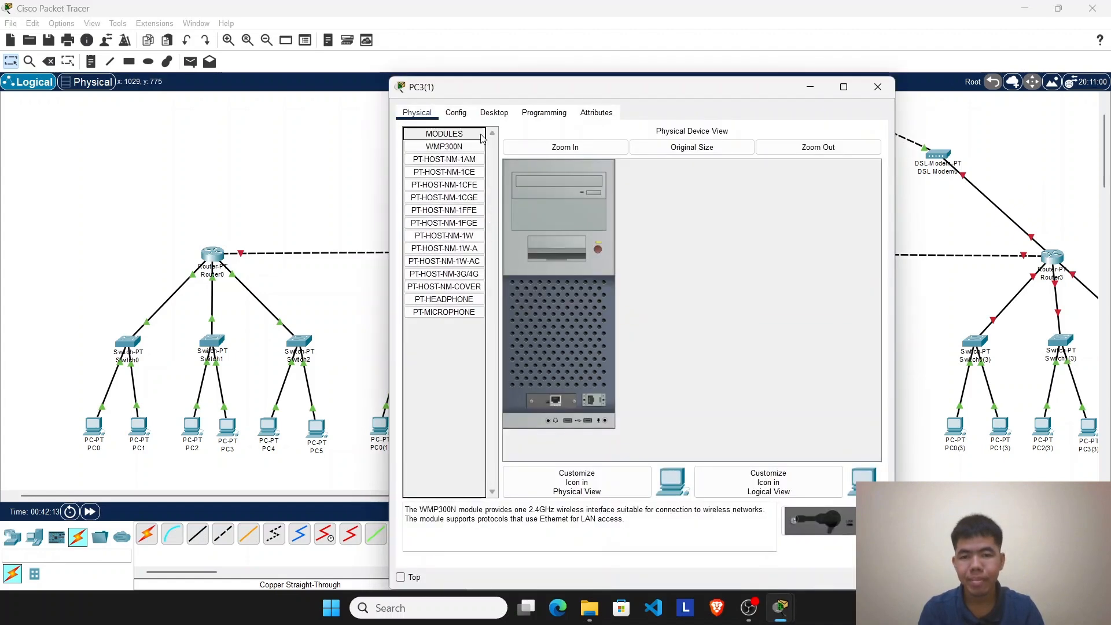
pyautogui.click(493, 113)
pyautogui.click(449, 159)
pyautogui.click(413, 179)
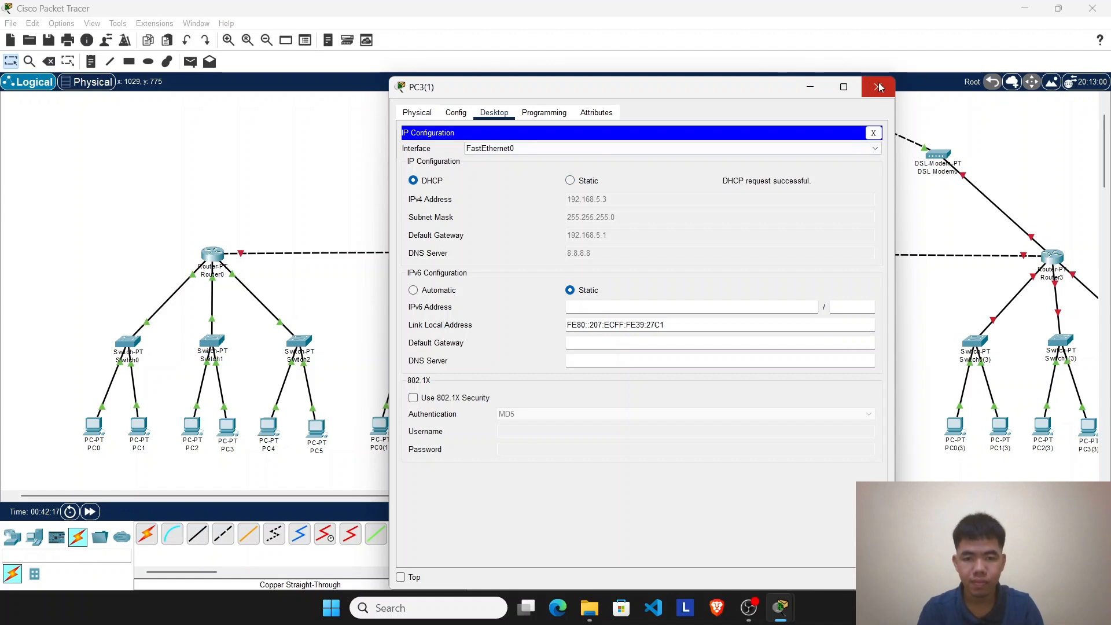
pyautogui.click(878, 87)
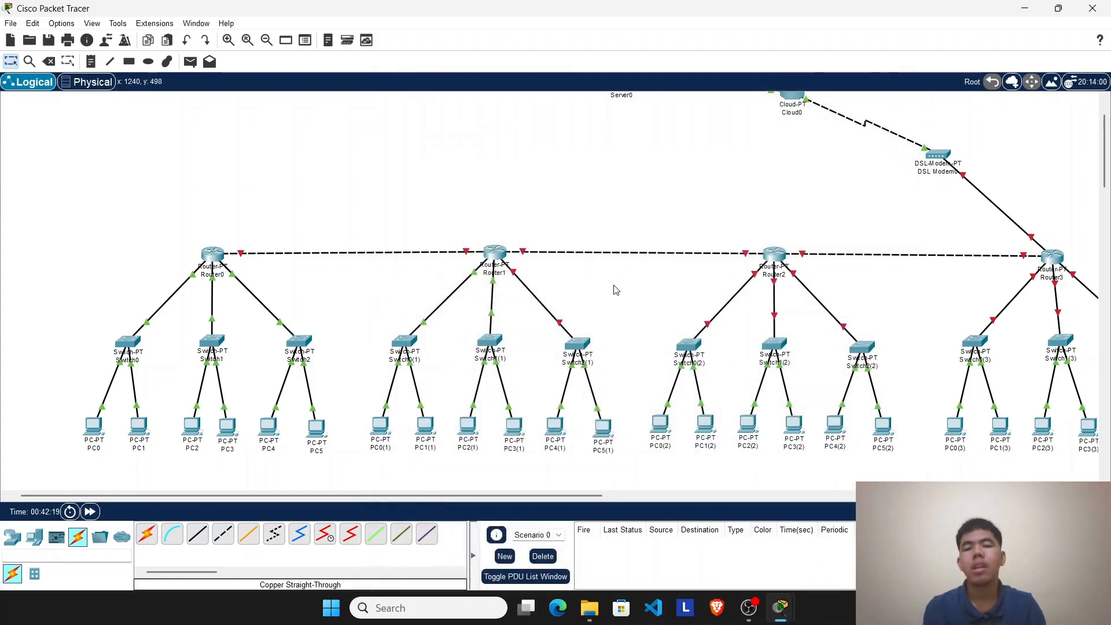
pyautogui.moveTo(360, 282); pyautogui.dragTo(533, 470)
pyautogui.moveTo(630, 286); pyautogui.dragTo(550, 480)
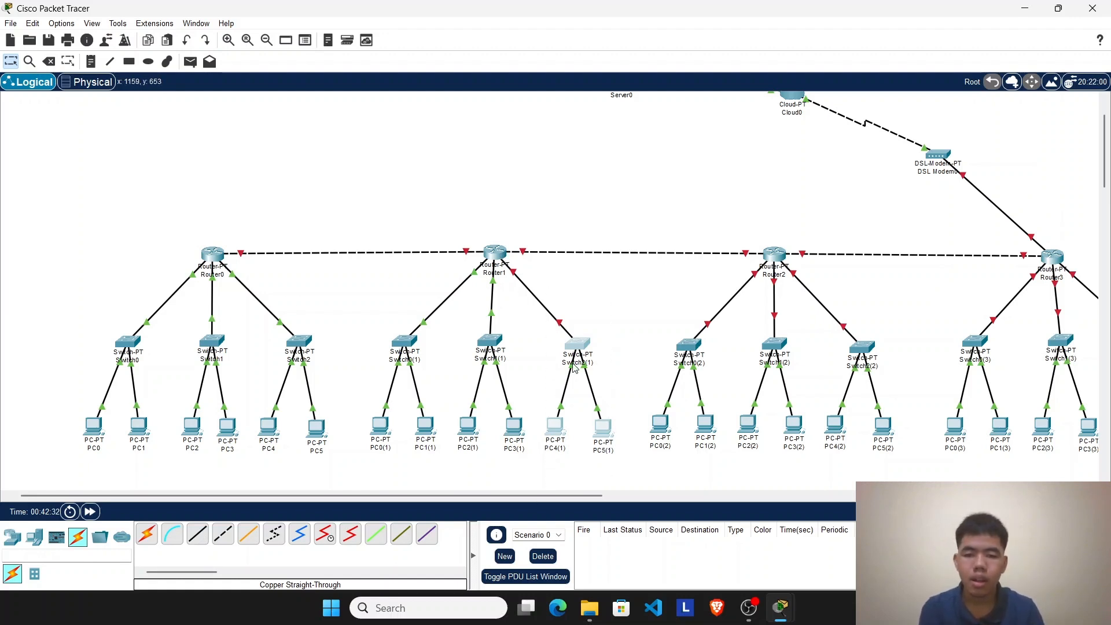
pyautogui.moveTo(610, 307); pyautogui.dragTo(537, 475)
pyautogui.moveTo(547, 463)
pyautogui.mouseDown()
pyautogui.moveTo(536, 492)
pyautogui.moveTo(541, 481)
pyautogui.mouseUp()
pyautogui.moveTo(129, 204); pyautogui.dragTo(338, 481)
pyautogui.moveTo(430, 179); pyautogui.dragTo(601, 460)
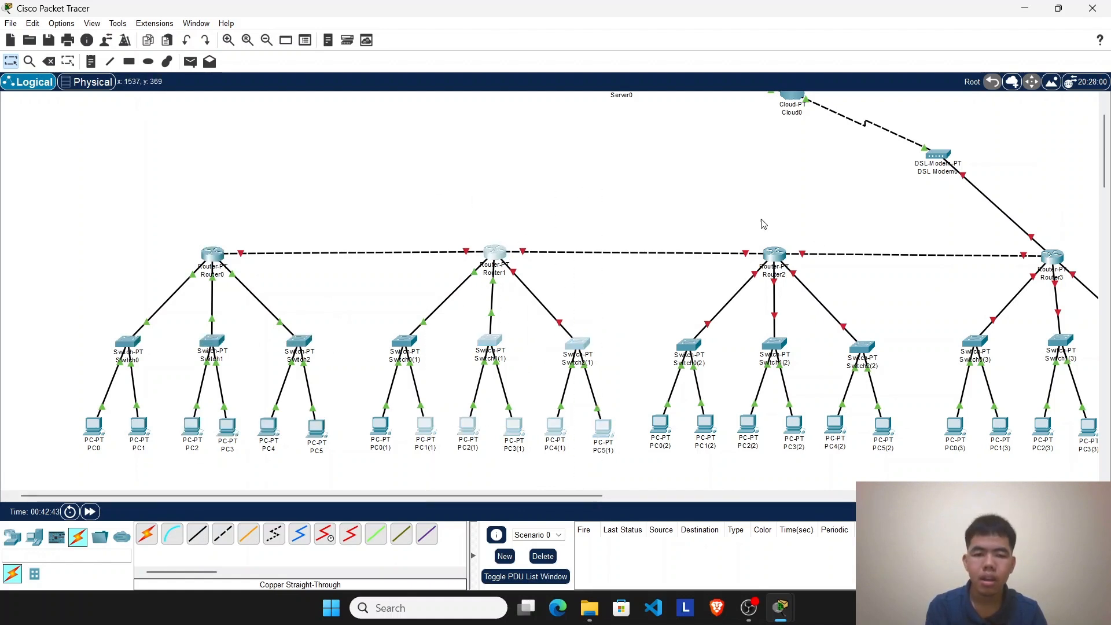
pyautogui.moveTo(725, 202); pyautogui.dragTo(913, 473)
pyautogui.moveTo(962, 216); pyautogui.dragTo(1094, 449)
pyautogui.moveTo(546, 497); pyautogui.dragTo(517, 536)
pyautogui.moveTo(158, 219); pyautogui.dragTo(333, 461)
pyautogui.moveTo(137, 206); pyautogui.dragTo(347, 492)
pyautogui.moveTo(409, 210); pyautogui.dragTo(668, 482)
pyautogui.moveTo(744, 186); pyautogui.dragTo(937, 470)
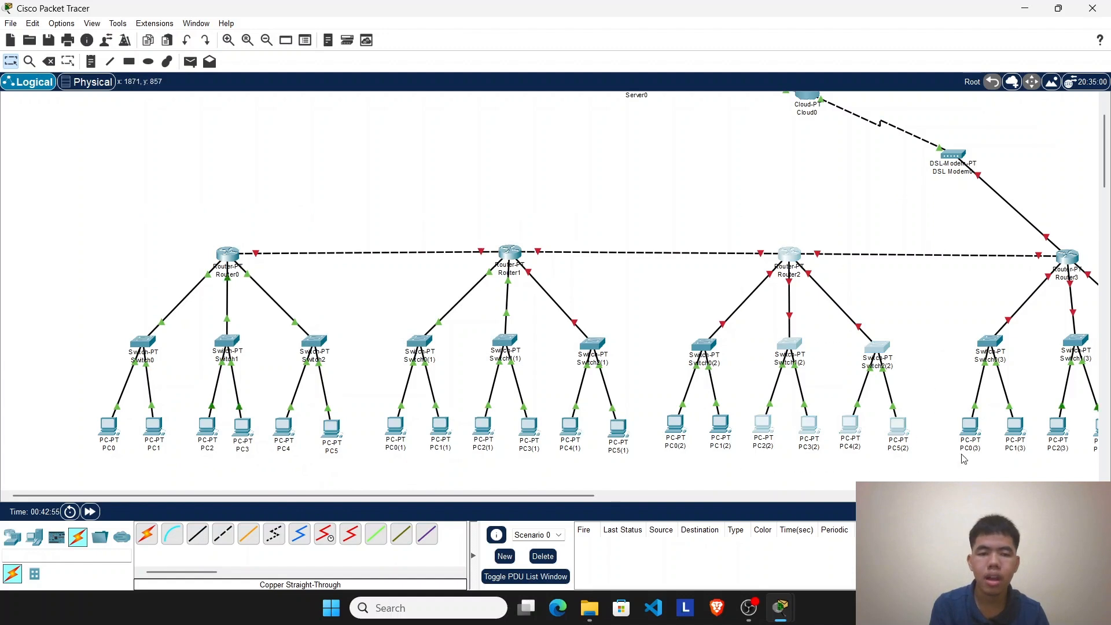
pyautogui.moveTo(992, 237); pyautogui.dragTo(1091, 446)
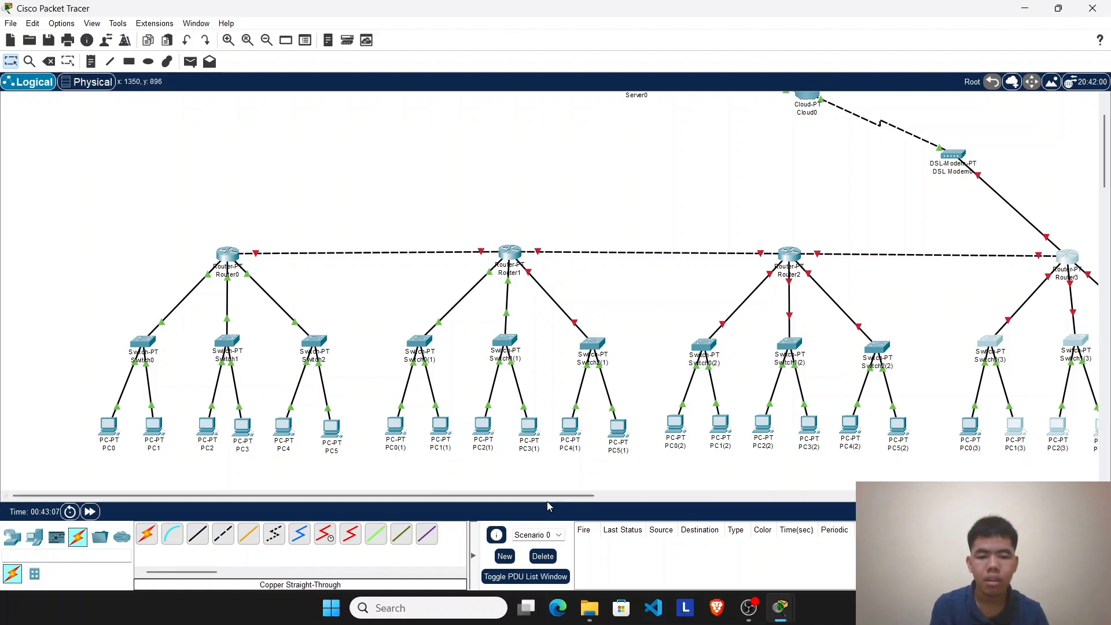
pyautogui.moveTo(546, 495); pyautogui.dragTo(618, 496)
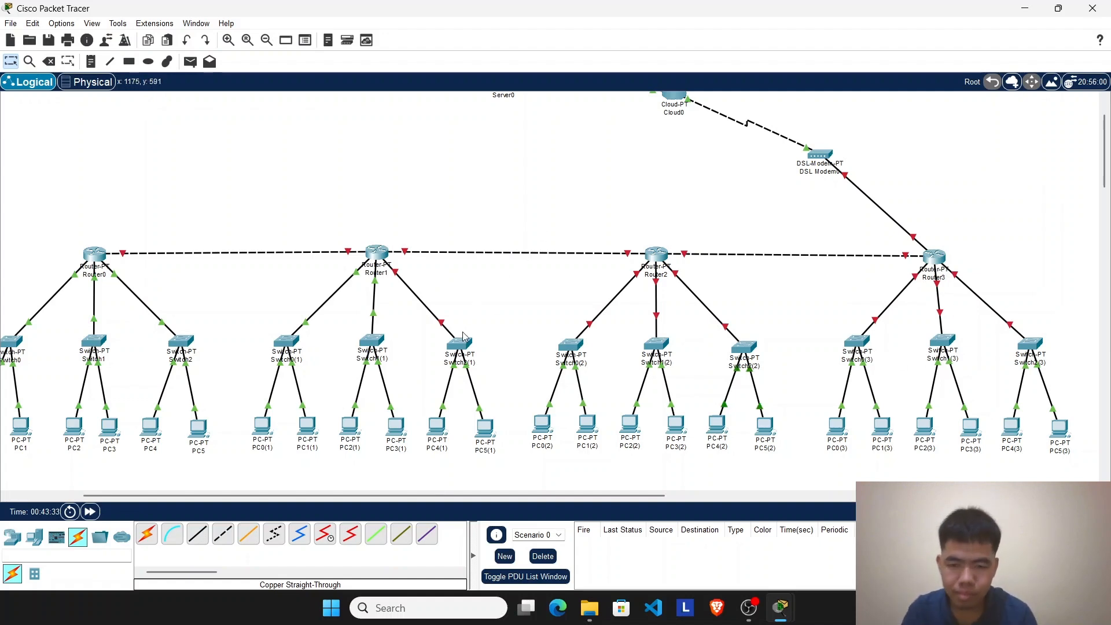
# Step: On Router1's command line, exit interface configuration to privileged mode and re-enter global configuration with enable and configure terminal
pyautogui.click(374, 254)
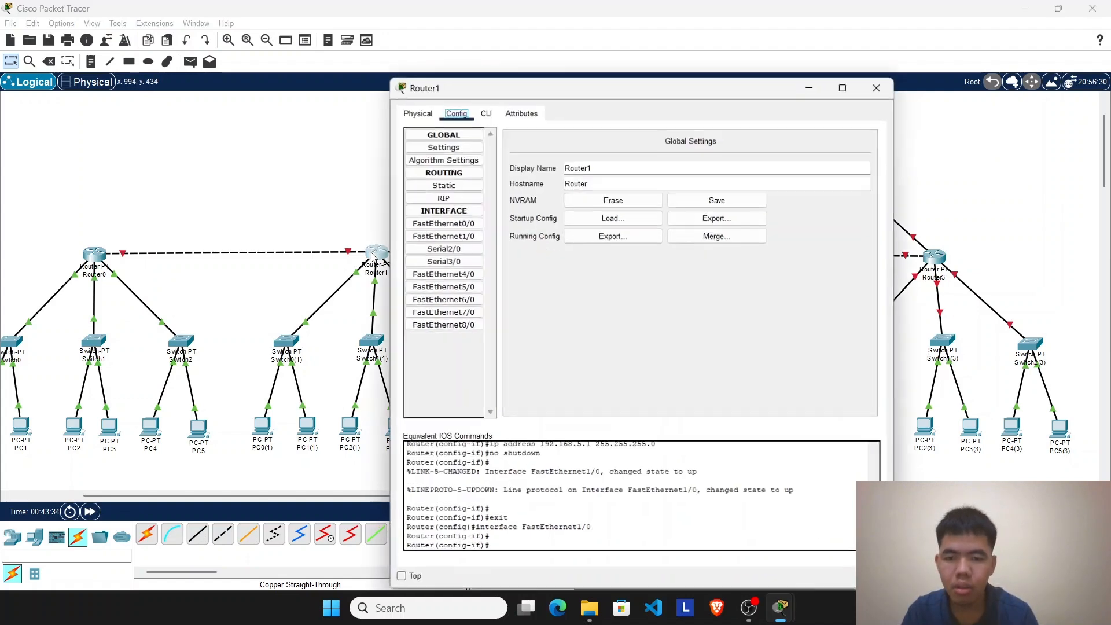
pyautogui.click(486, 113)
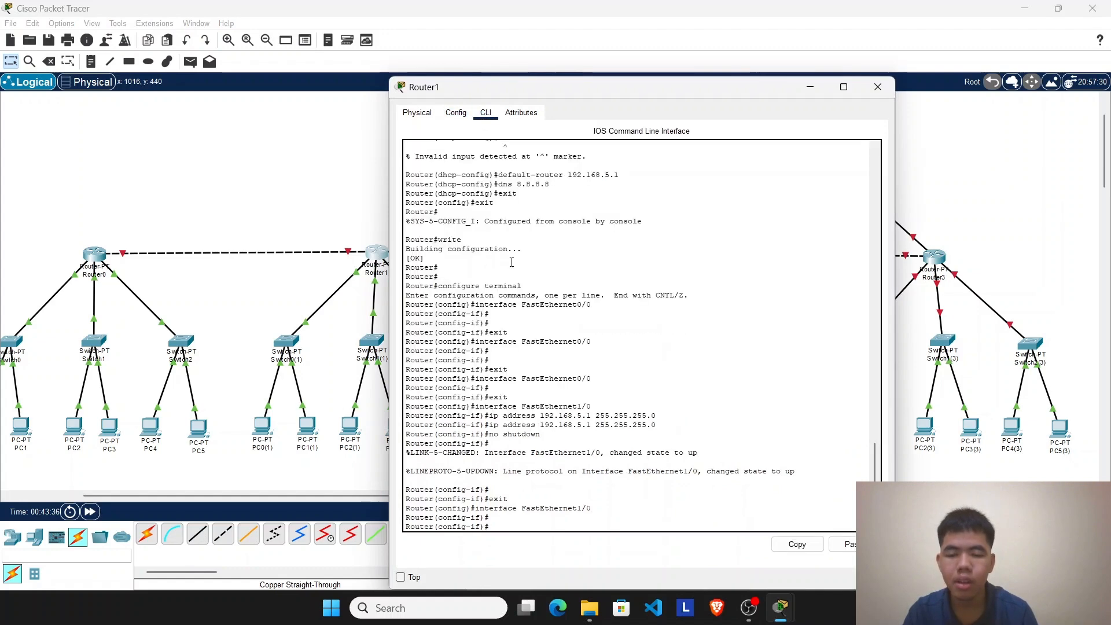
pyautogui.click(810, 87)
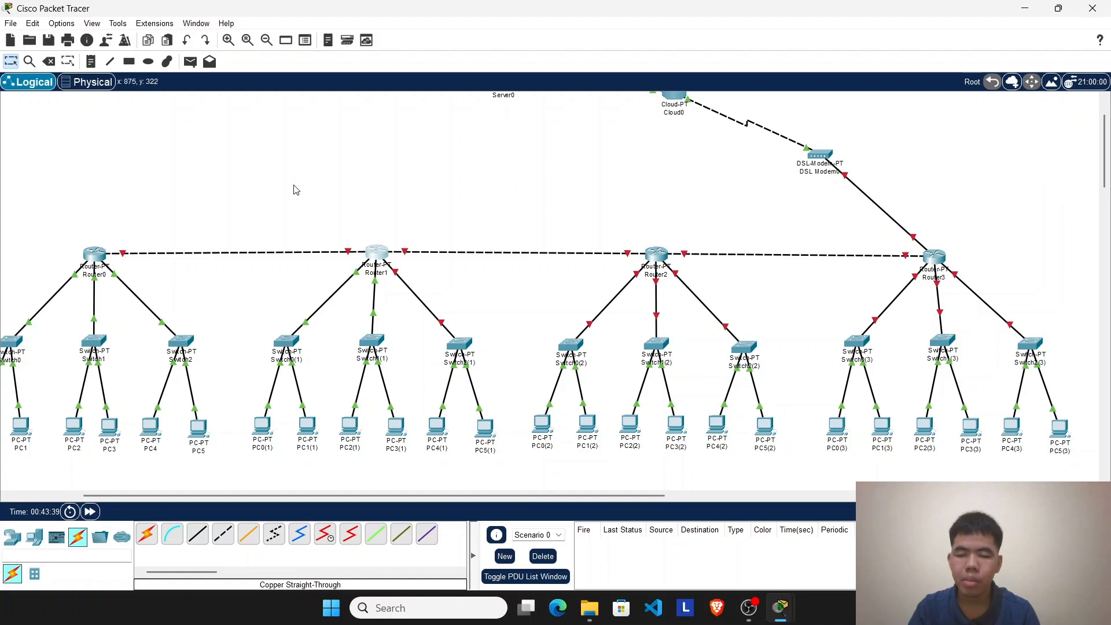
pyautogui.moveTo(120, 199); pyautogui.dragTo(478, 437)
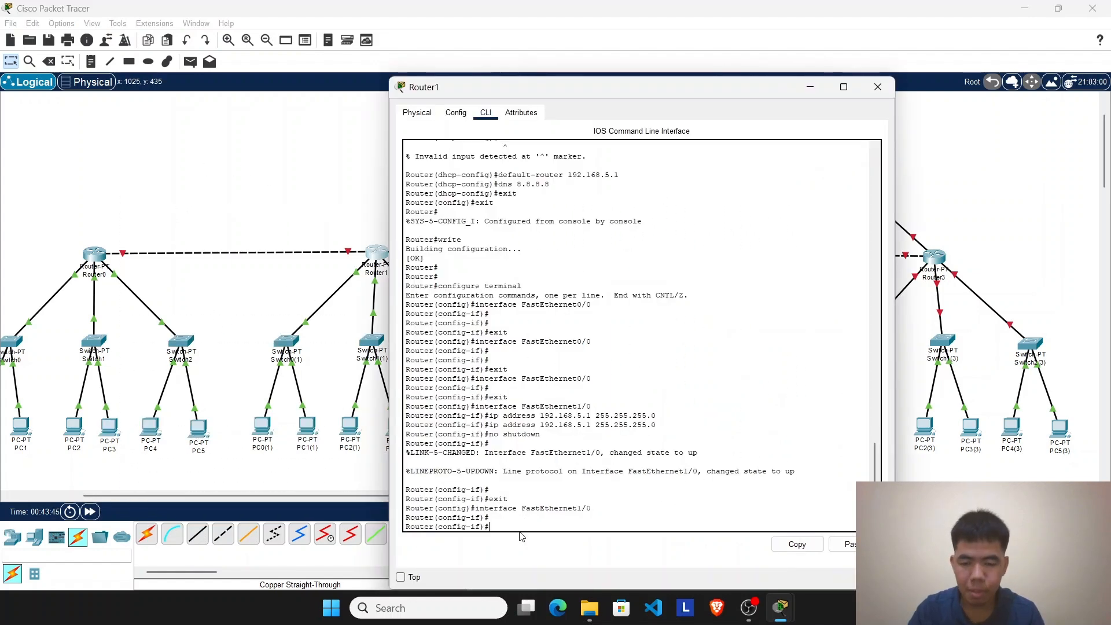
pyautogui.write('exit')
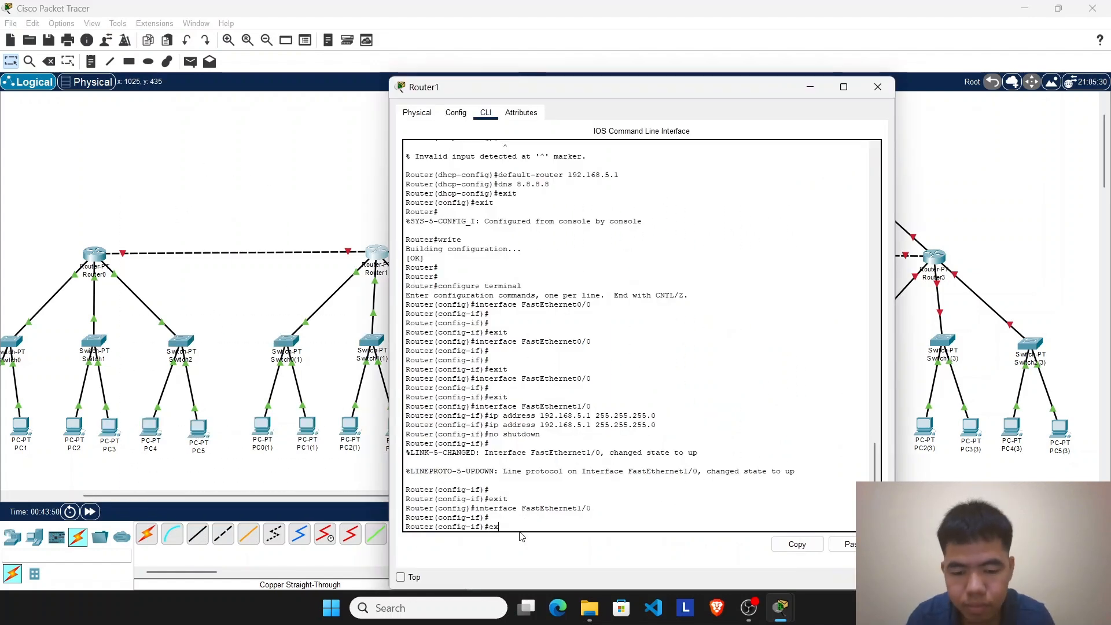
pyautogui.press('Return')
pyautogui.write('exit')
pyautogui.press('Return')
pyautogui.write('enable')
pyautogui.press('Return')
pyautogui.write('configure terminal')
# Step: Enter interface fa 6/0 on Router1 and create DHCP pool kelas2c with network 192.168.6.0 255.255.255.0
pyautogui.press('Return')
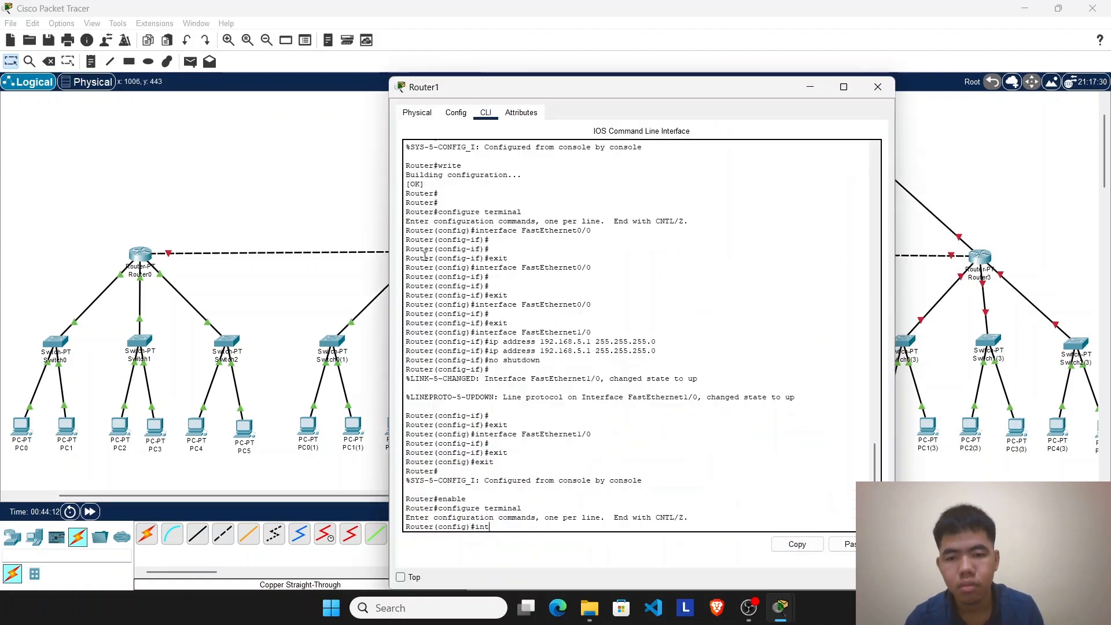
pyautogui.write('int fa 6/')
pyautogui.write('0')
pyautogui.press('Return')
pyautogui.write('ip dhcp p')
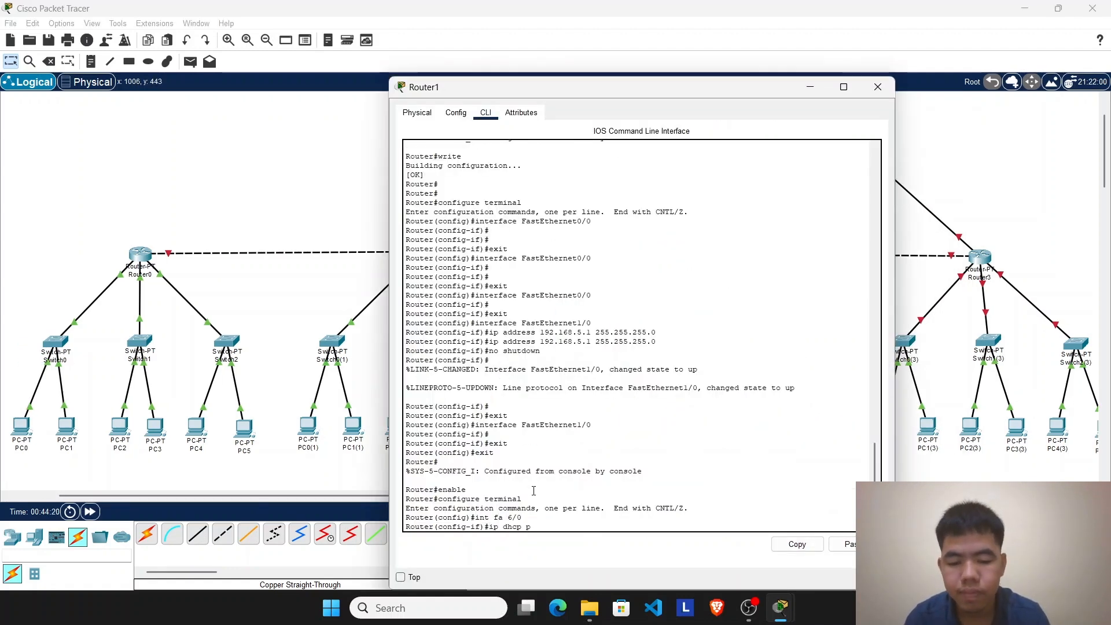
pyautogui.write('ool kelas2c')
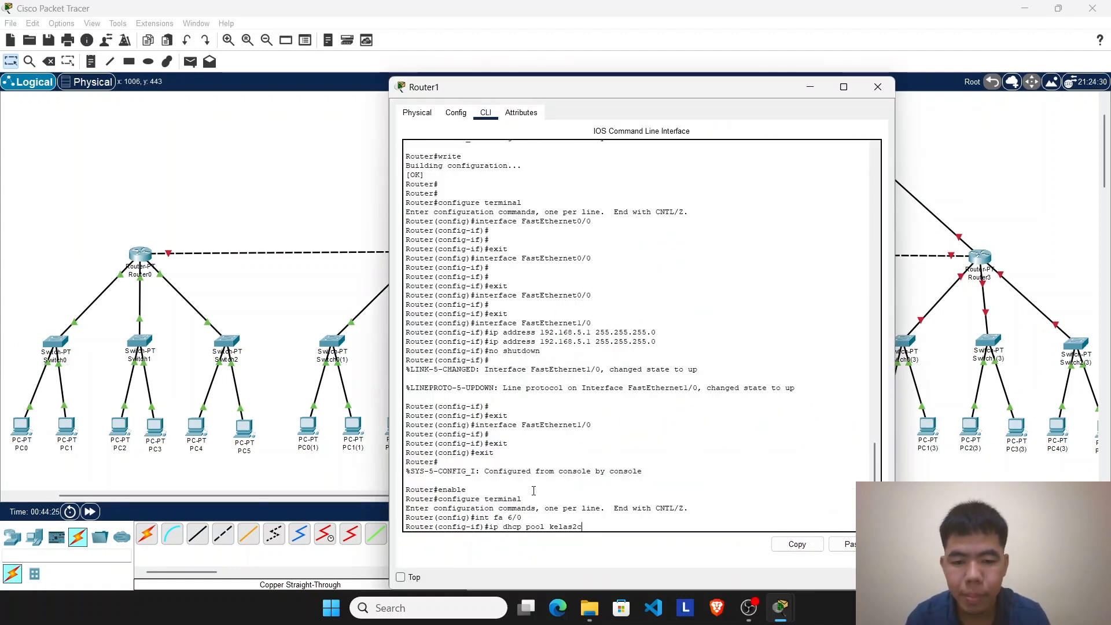
pyautogui.press('Return')
pyautogui.write('network ')
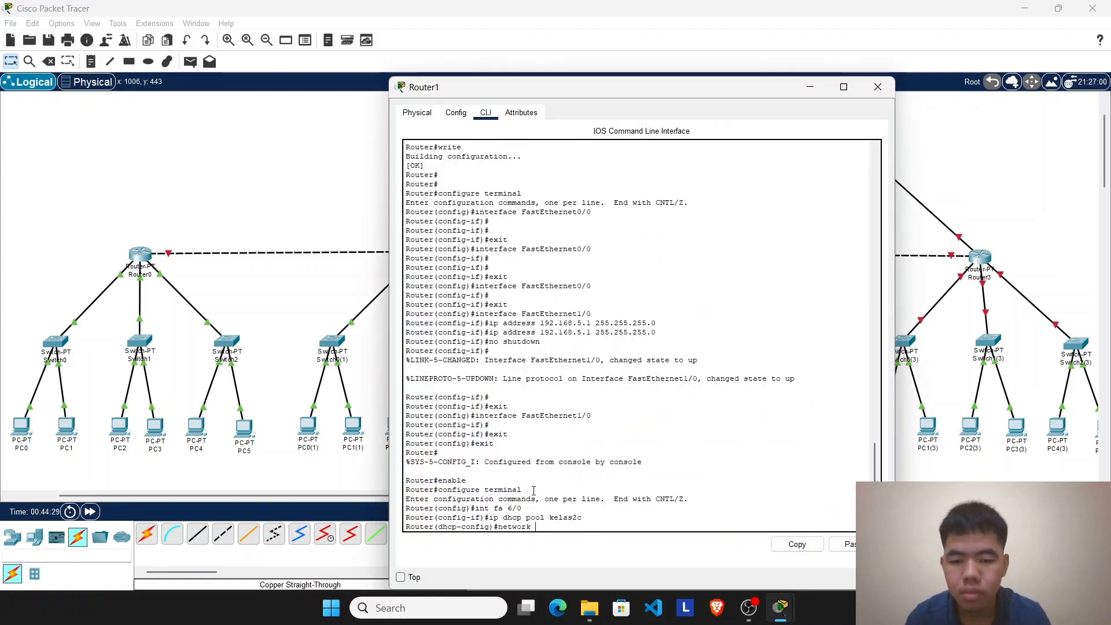
pyautogui.write('192.168.')
pyautogui.write('6.0 255.255.255.0')
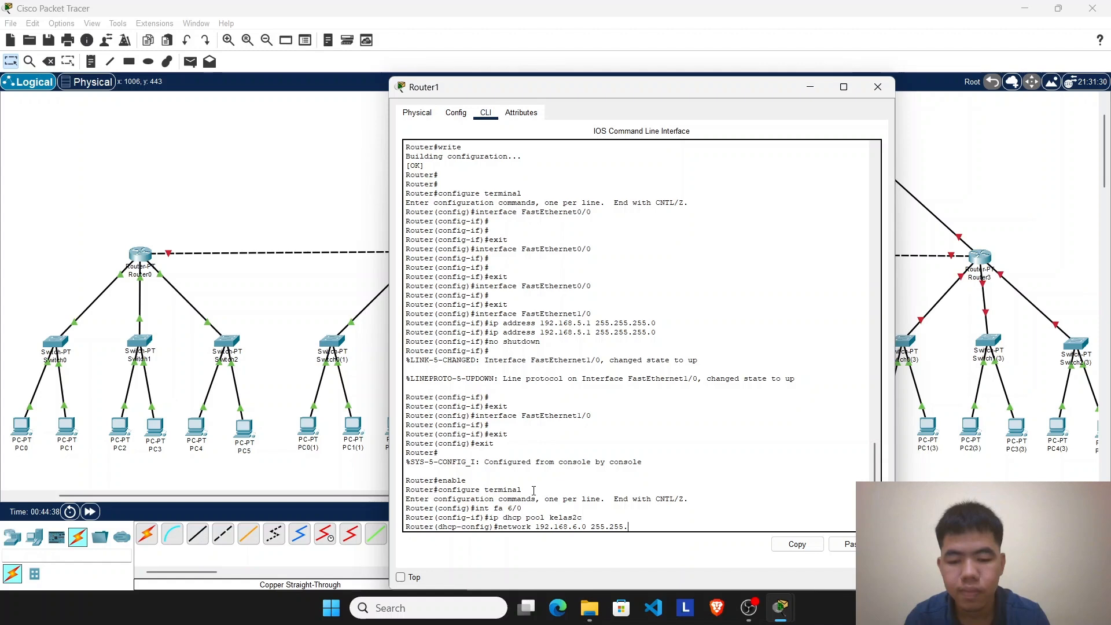
# Step: Set the kelas2c pool's default router to 192.168.6.1 and its DNS server to 8.8.8.8
pyautogui.press('Return')
pyautogui.write('default-')
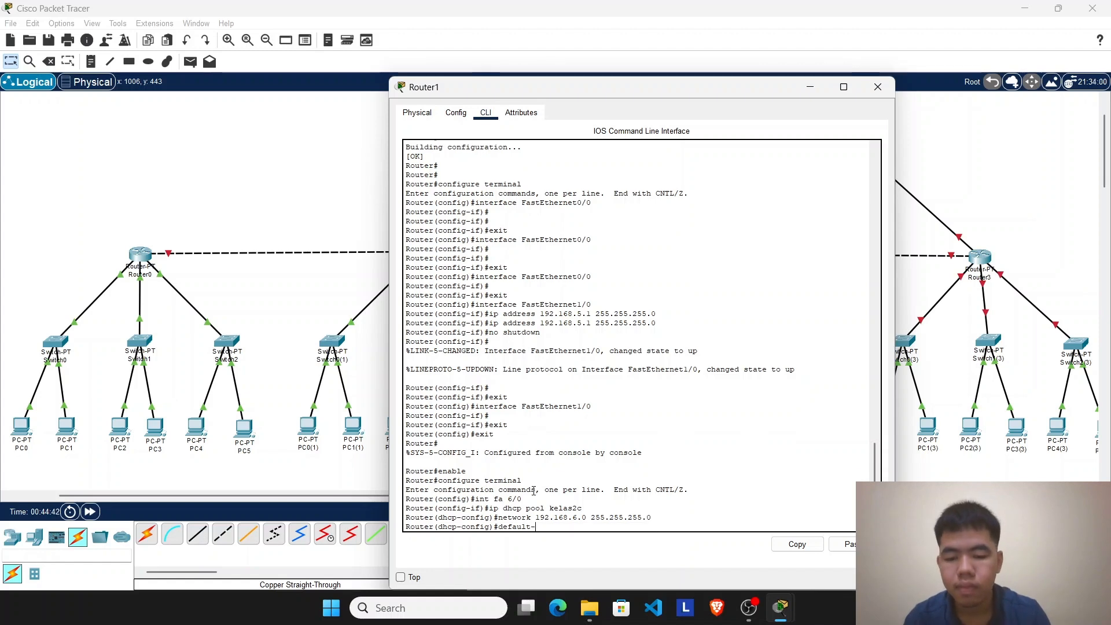
pyautogui.write('6.1')
pyautogui.press('Return')
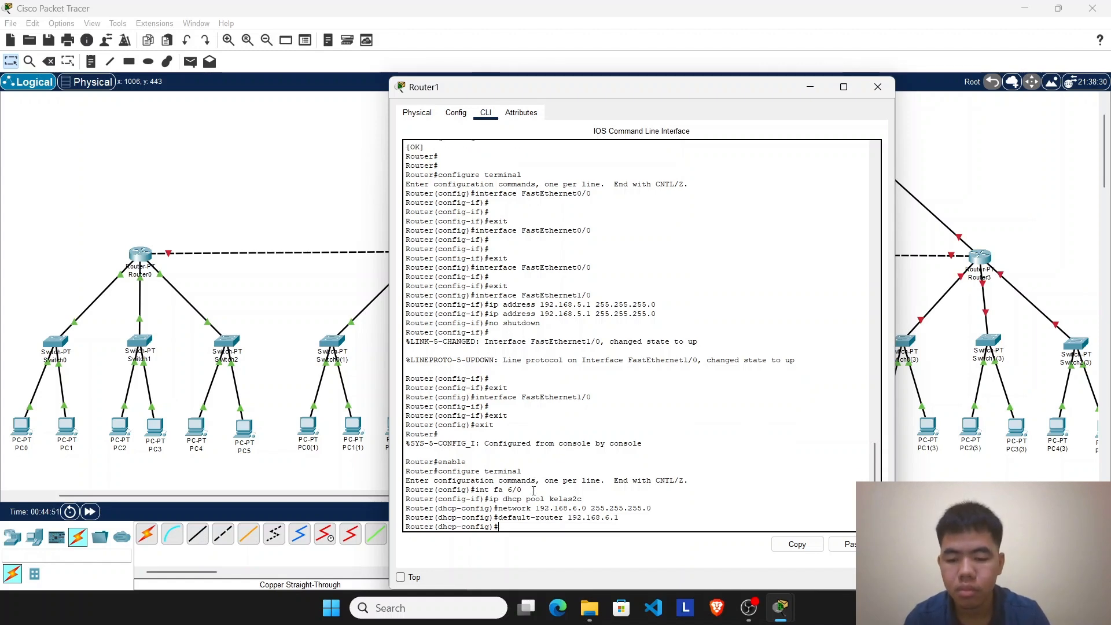
pyautogui.write('dns 8.8.8.8')
# Step: Exit DHCP configuration on Router1 and give its FastEthernet6/0 port the IP address 192.168.6.1
pyautogui.press('Return')
pyautogui.write('exit')
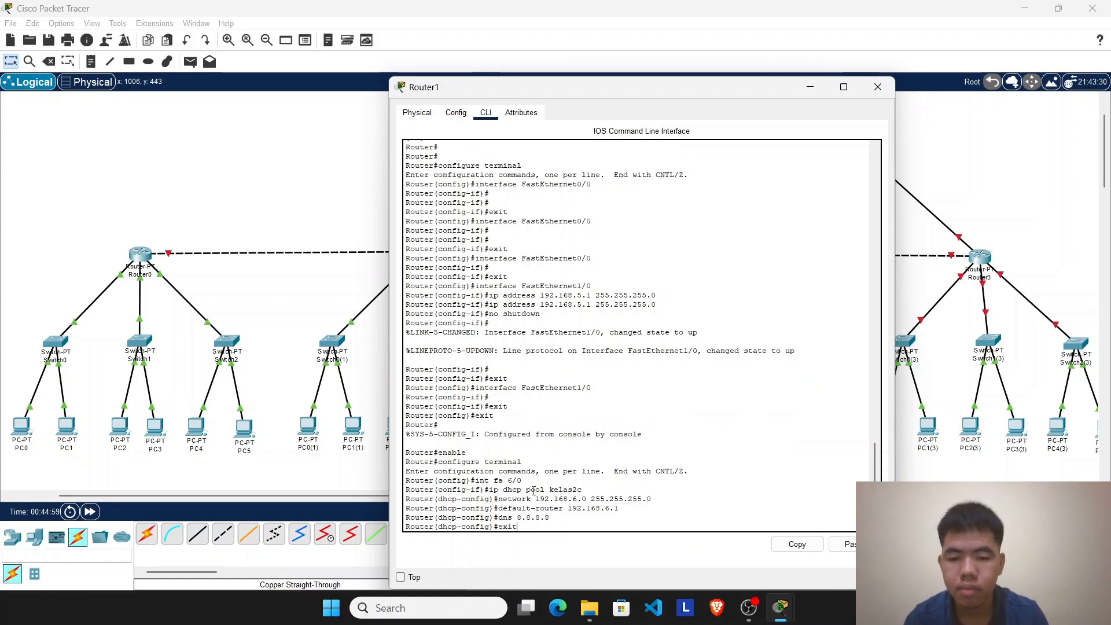
pyautogui.press('Return')
pyautogui.write('exit')
pyautogui.press('Return')
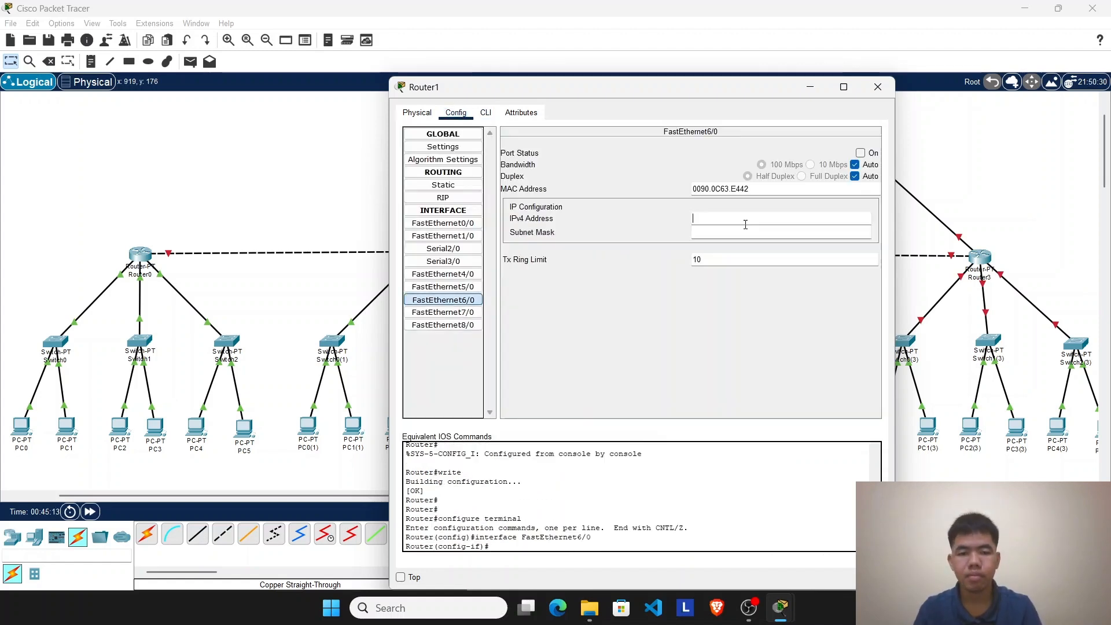
pyautogui.write('6.1')
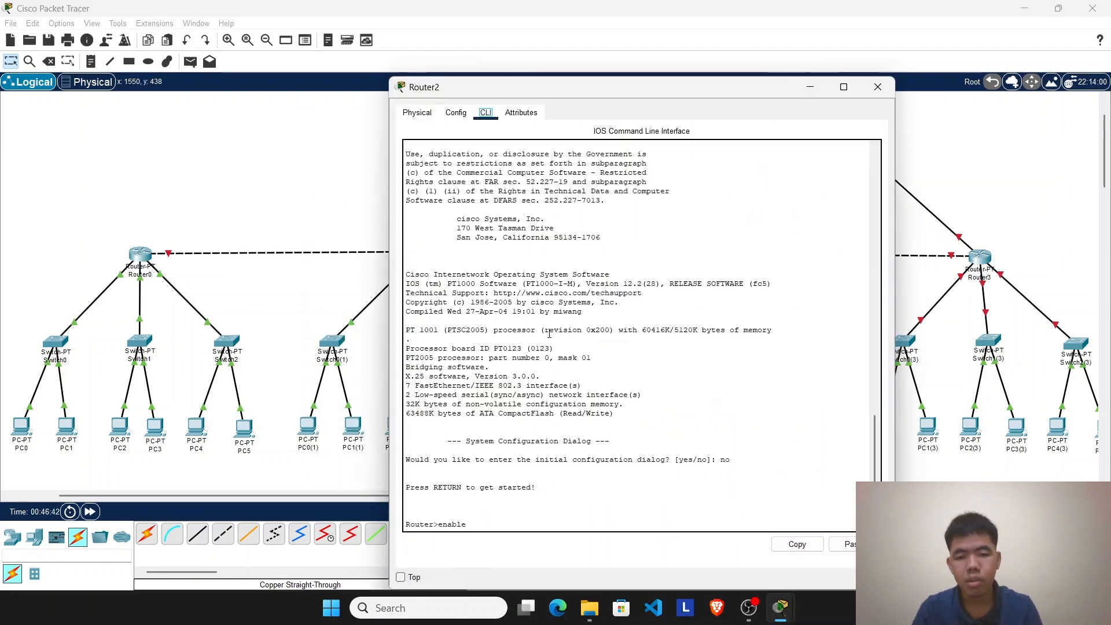
# Step: On Router2's command line, enter configuration mode for interface fa 0/0 and create DHCP pool kelas3a
pyautogui.press('Return')
pyautogui.write('configure terminal')
pyautogui.press('Return')
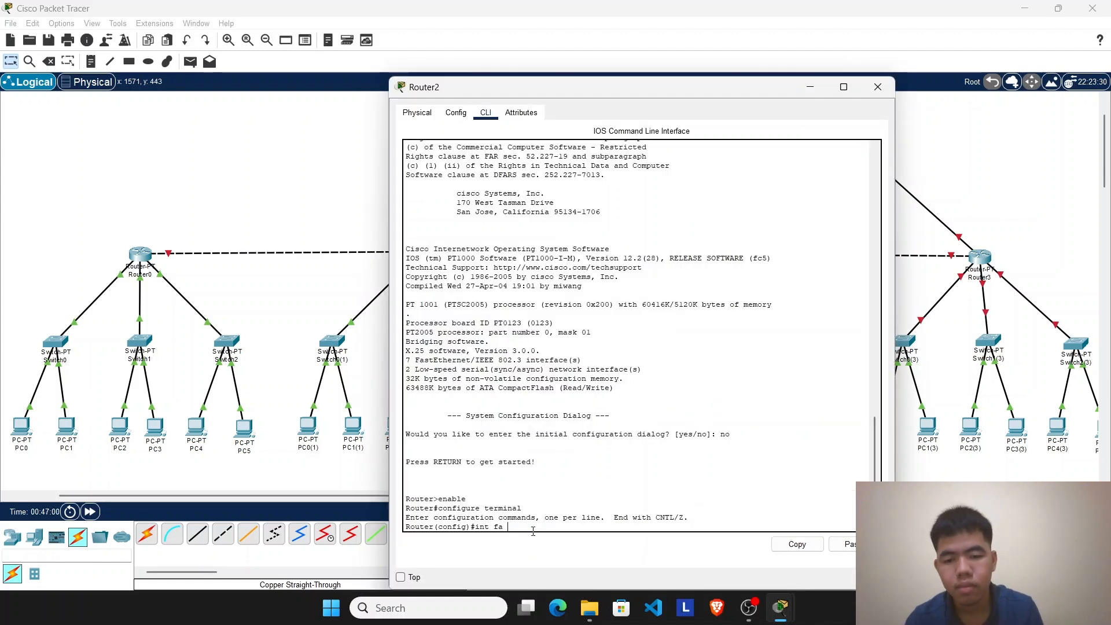
pyautogui.press('Return')
pyautogui.write('ip dhcp pool kelas3')
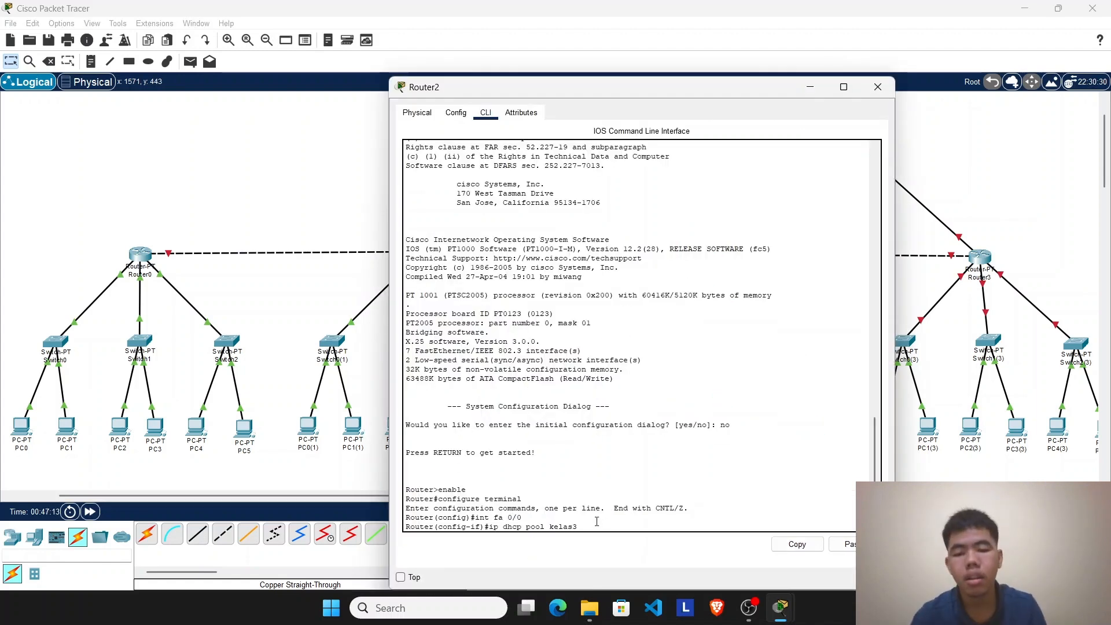
pyautogui.write('a')
pyautogui.press('Return')
# Step: Set the kelas3a pool's network to 192.168.7.0 255.255.255.0, default router to 192.168.7.1 and DNS to 8.8.8.8
pyautogui.write('netwo')
pyautogui.write('rk 192.168.7.0 255.255.255.')
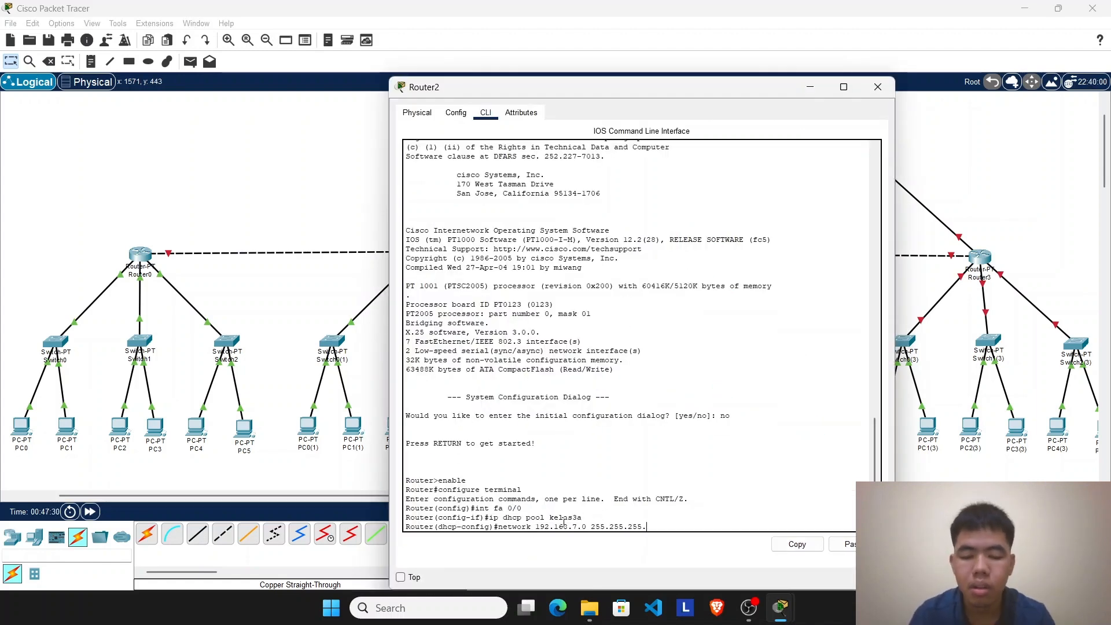
pyautogui.write('0')
pyautogui.press('Return')
pyautogui.write('default-')
pyautogui.write('router 192.168.7.1')
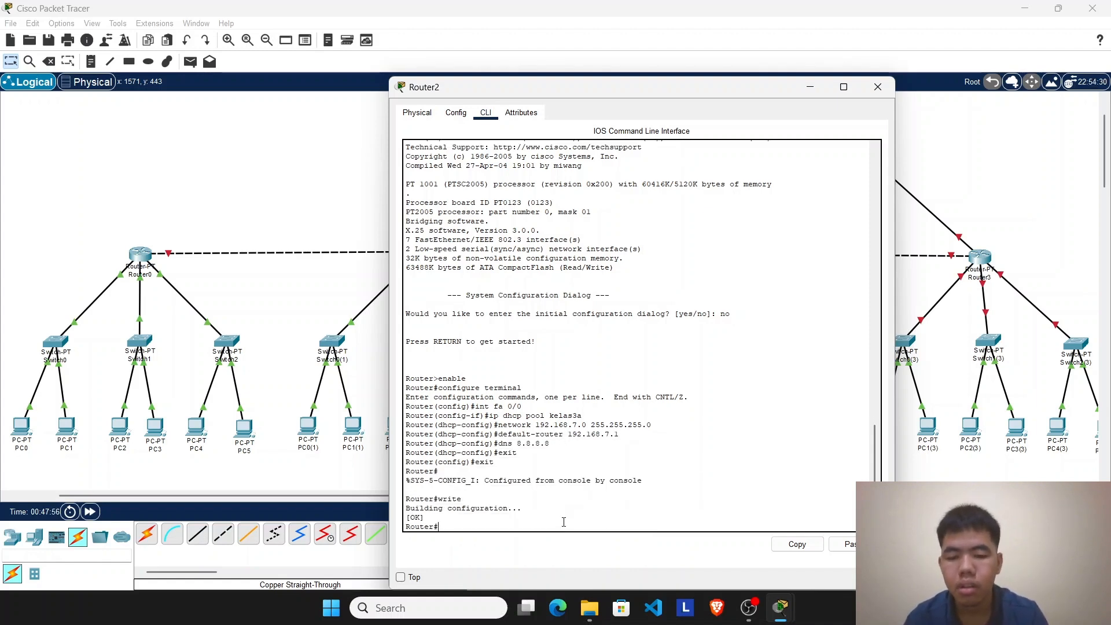
# Step: Give Router2's FastEthernet0/0 the IP address 192.168.7.1 and turn the port on
pyautogui.click(810, 87)
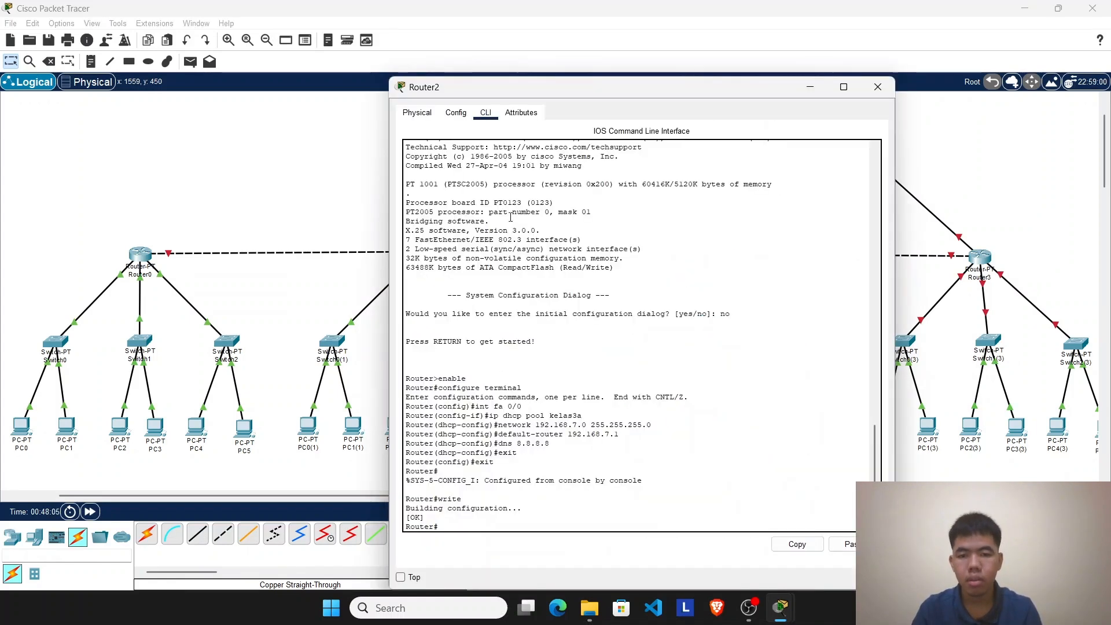
pyautogui.click(456, 112)
pyautogui.click(443, 223)
pyautogui.click(733, 218)
pyautogui.write('192.168')
pyautogui.write('.7.')
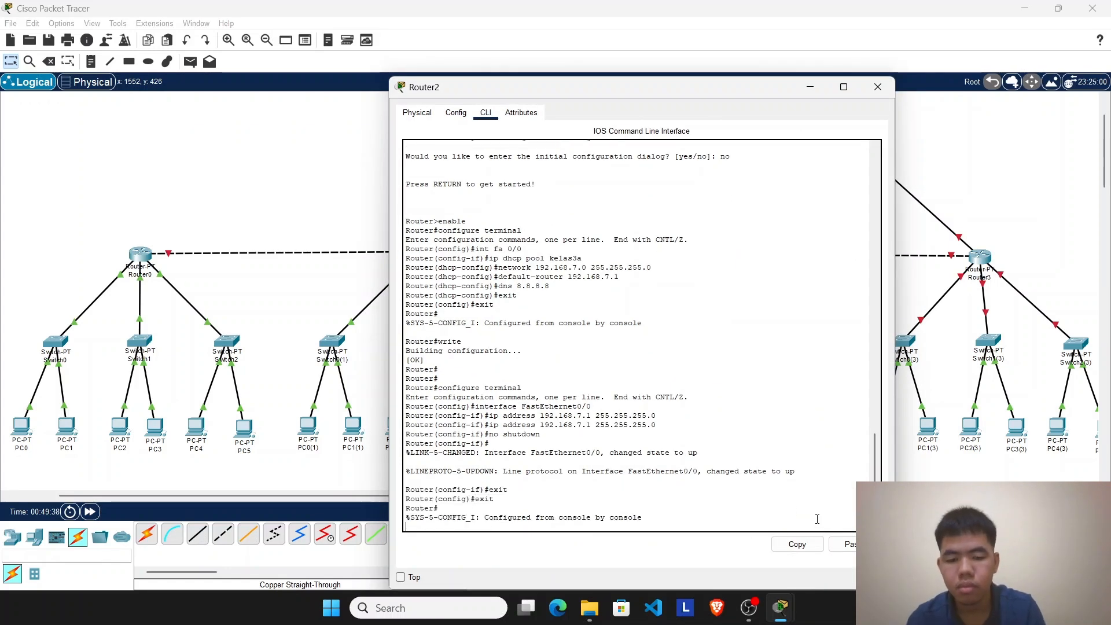
# Step: On Router2's command line, enter configuration mode for interface fa 1/0 and create DHCP pool kelas3b
pyautogui.write('enable')
pyautogui.press('Return')
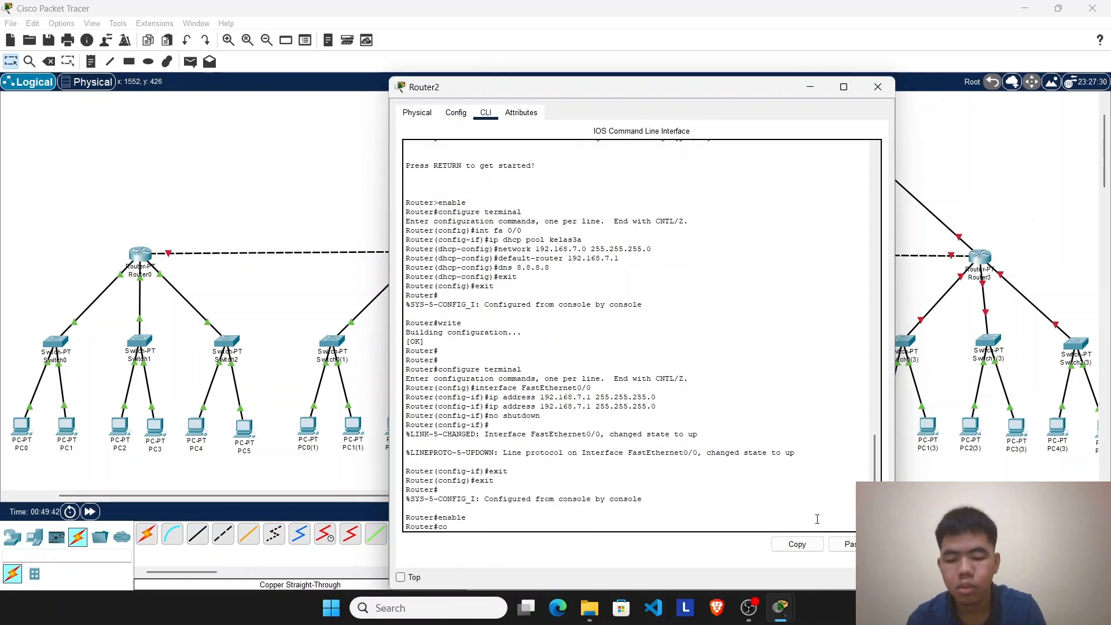
pyautogui.write('configure terminal')
pyautogui.press('Return')
pyautogui.write('int fa 1/0')
pyautogui.press('Return')
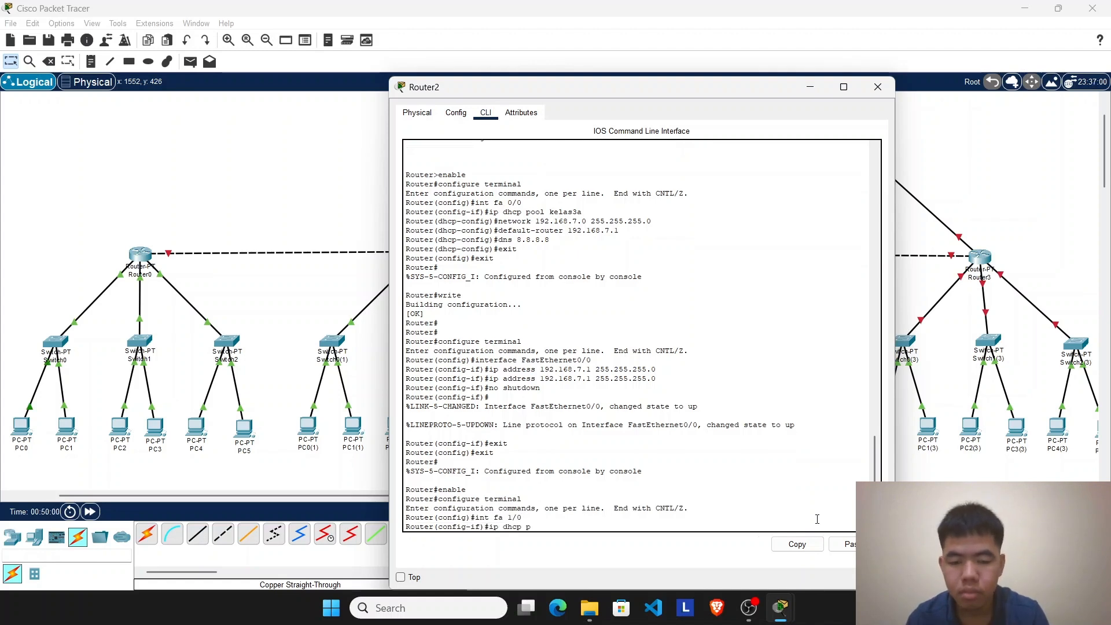
pyautogui.write('ip dhcp pool kelas')
pyautogui.write('3b')
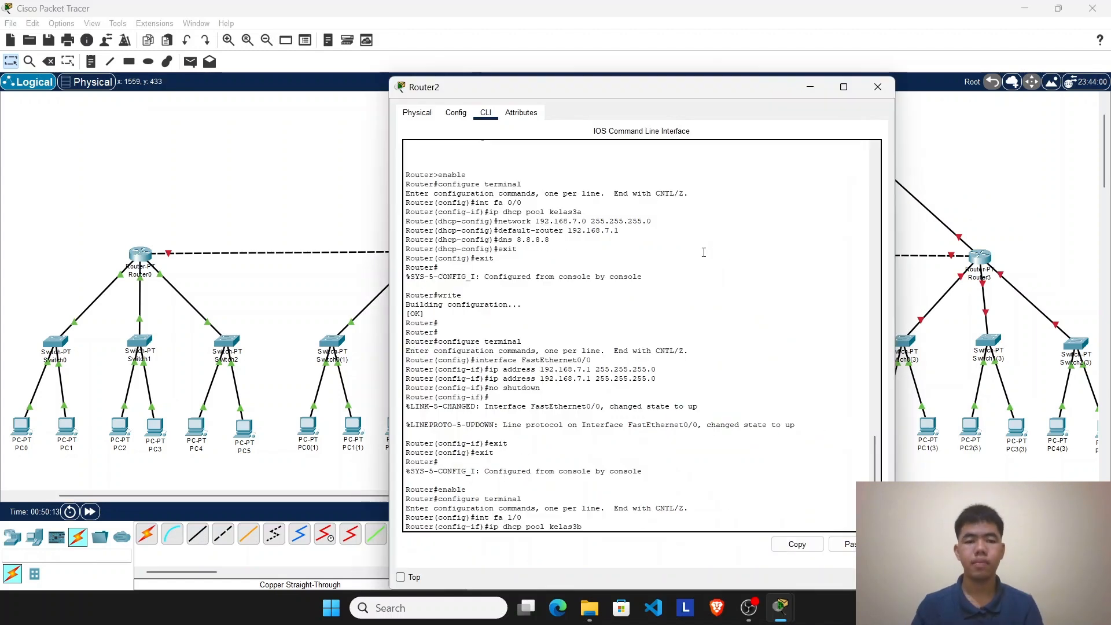
pyautogui.press('Return')
# Step: Set the kelas3b pool's network to 192.168.8.0 255.255.255.0, default router to 192.168.8.1 and DNS to 8.8.8.8
pyautogui.write('net')
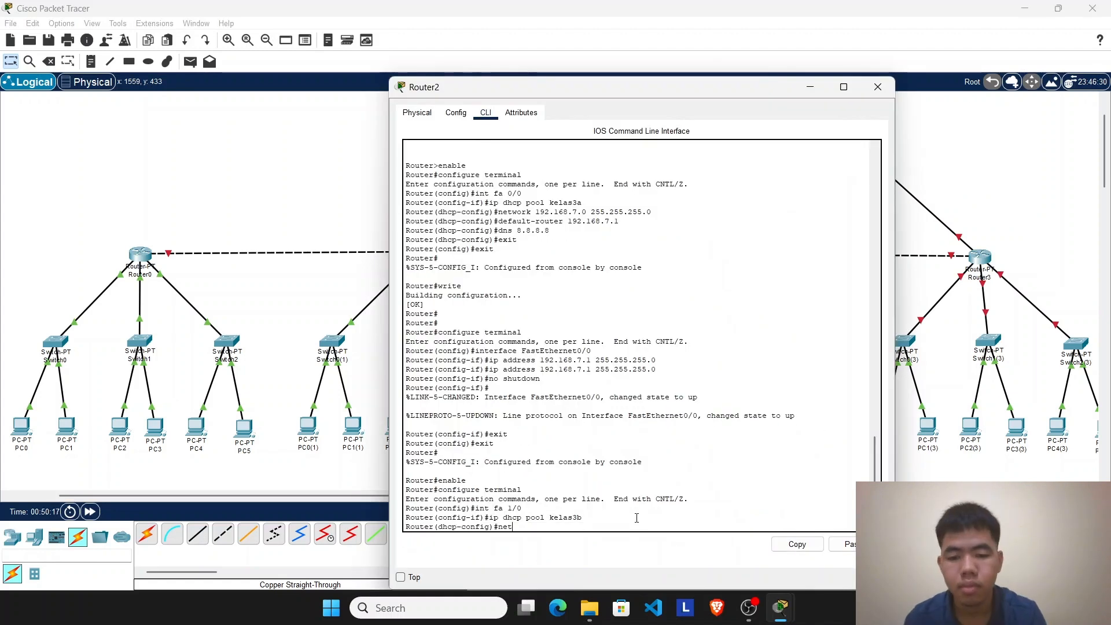
pyautogui.write('work 192.168.8.0 255.255.255.0')
pyautogui.press('Return')
pyautogui.write('defau')
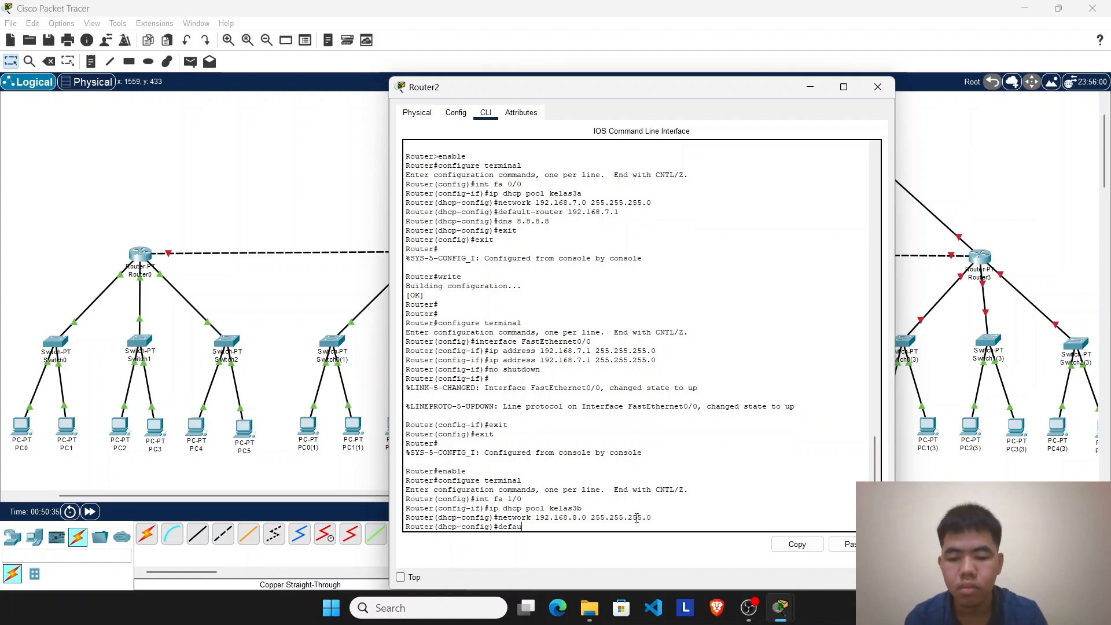
pyautogui.write('192.168.8.')
pyautogui.press('Return')
pyautogui.write('dns 8.8.8.8')
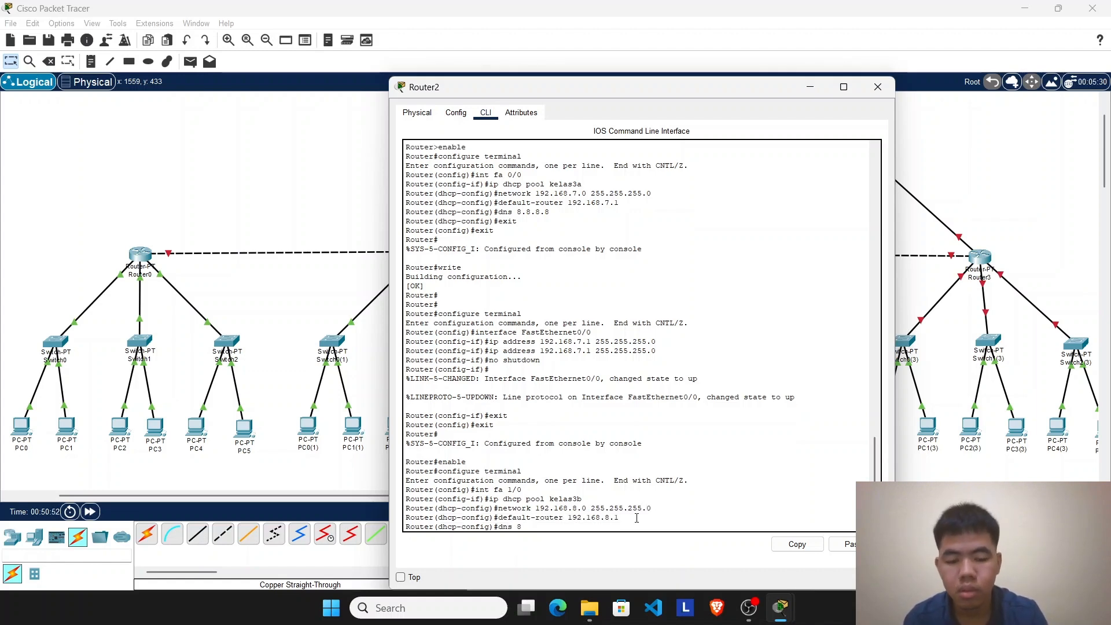
pyautogui.press('Return')
# Step: Save Router2's configuration, give its FastEthernet1/0 the IP address 192.168.8.1 and turn the port on
pyautogui.write('exit exit write')
pyautogui.press('Return')
pyautogui.click(456, 113)
pyautogui.click(451, 236)
pyautogui.click(719, 219)
pyautogui.write('192.168.8.1')
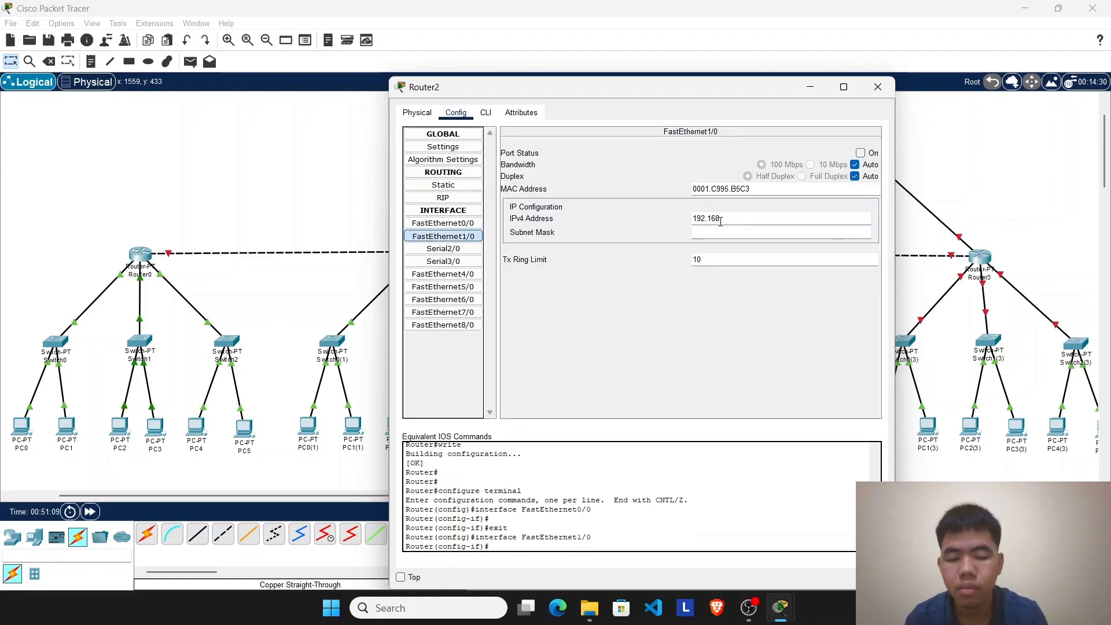
pyautogui.click(719, 233)
pyautogui.click(860, 153)
# Step: Leave configuration mode on Router2 and switch PC2(2)'s IP configuration to DHCP
pyautogui.click(485, 113)
pyautogui.write('exit exit')
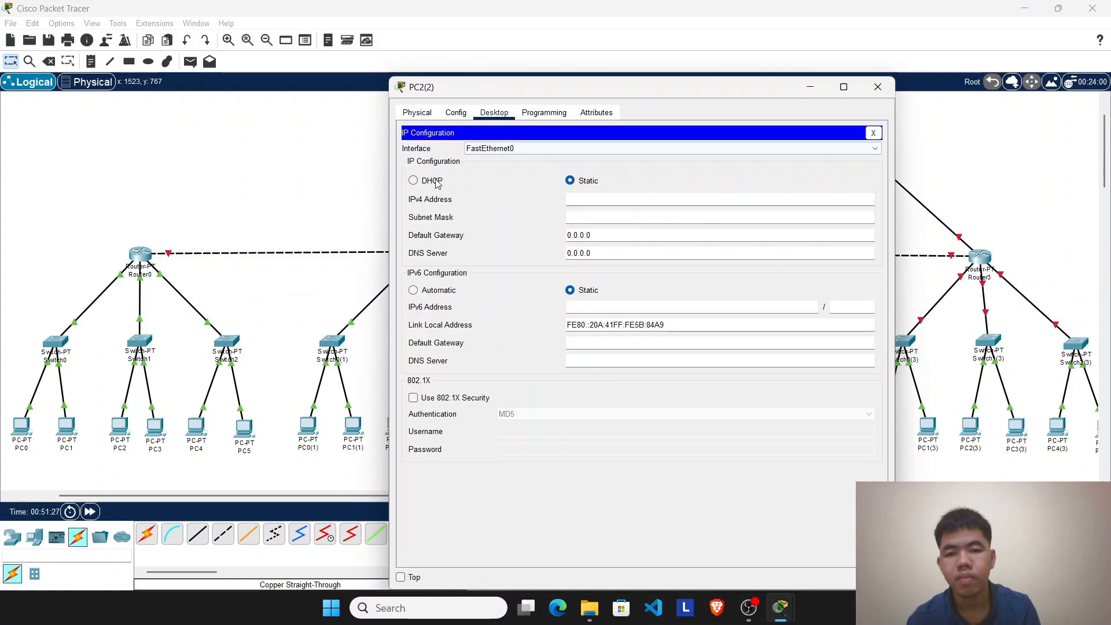
pyautogui.click(413, 180)
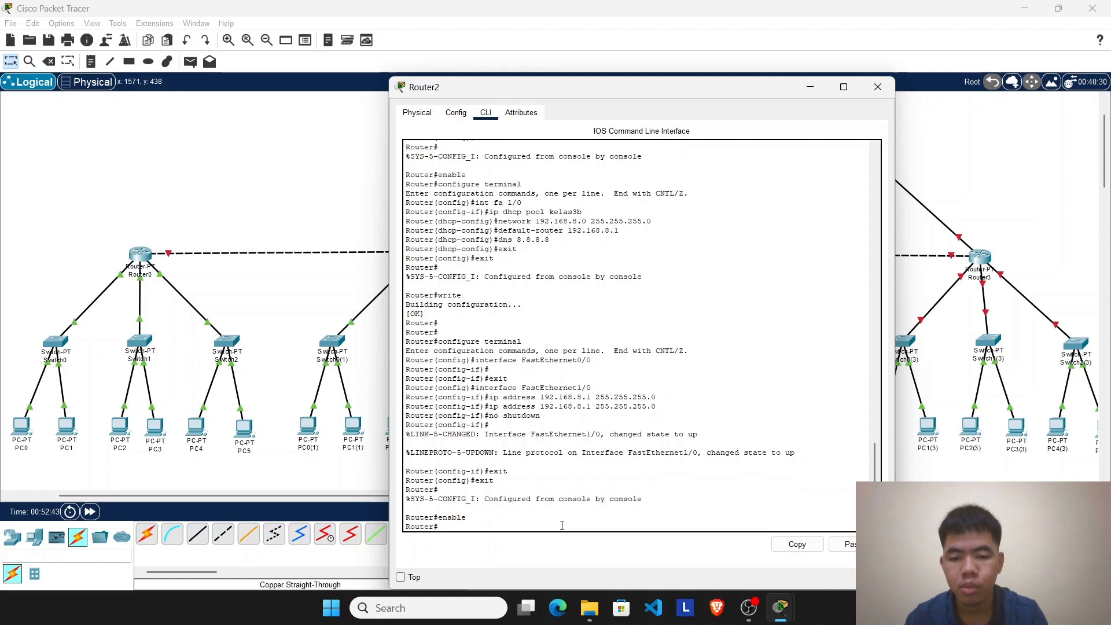
# Step: On Router2's command line, enter configuration mode for interface fa 6/0 and create DHCP pool kelas3c
pyautogui.write('configure terminal')
pyautogui.press('Return')
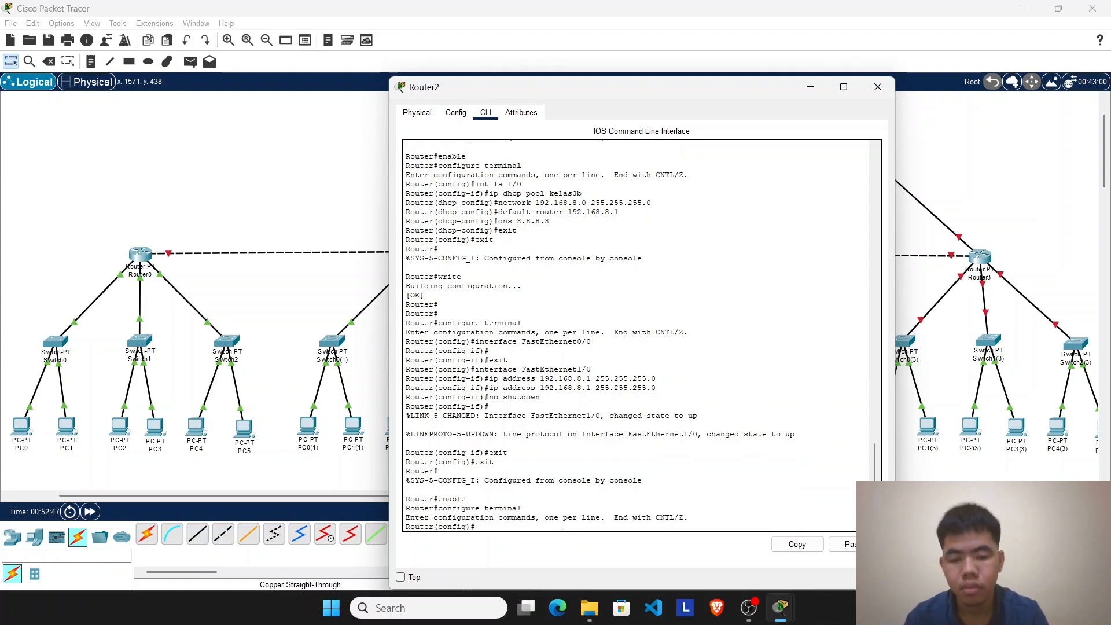
pyautogui.write('int fa 6/0')
pyautogui.press('Return')
pyautogui.write('ip dhcp pool kelas3c')
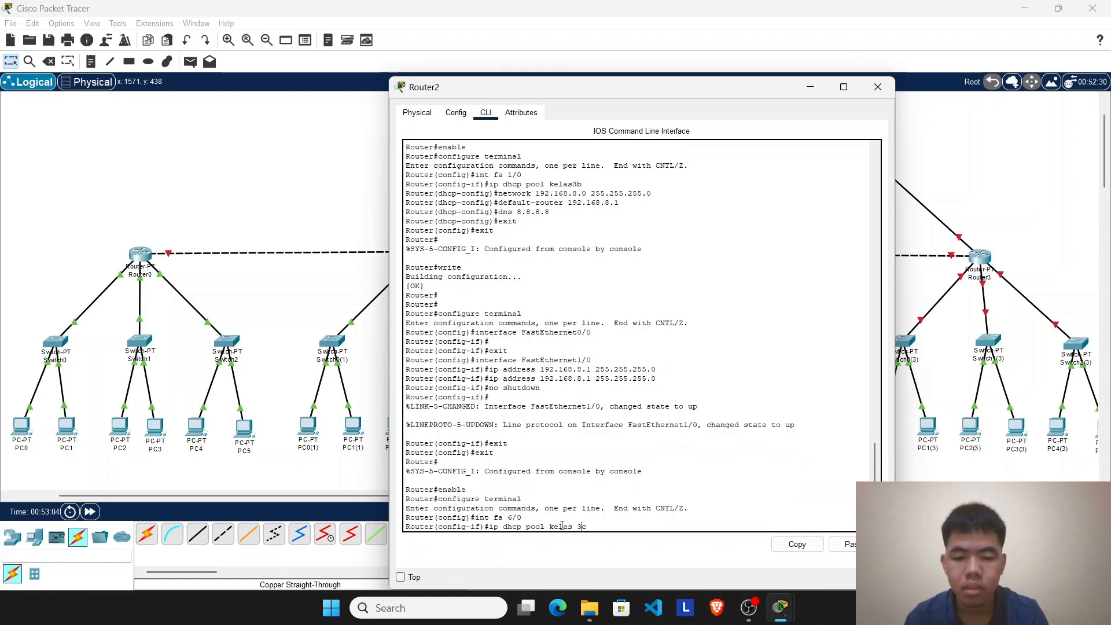
pyautogui.press('Return')
# Step: Set the kelas3c pool's network to 192.168.9.0 255.255.255.0, default router to 192.168.9.1 and DNS to 8.8.8.8
pyautogui.write('network 192.168.9.0 255.255.255.0')
pyautogui.press('Return')
pyautogui.write('default-')
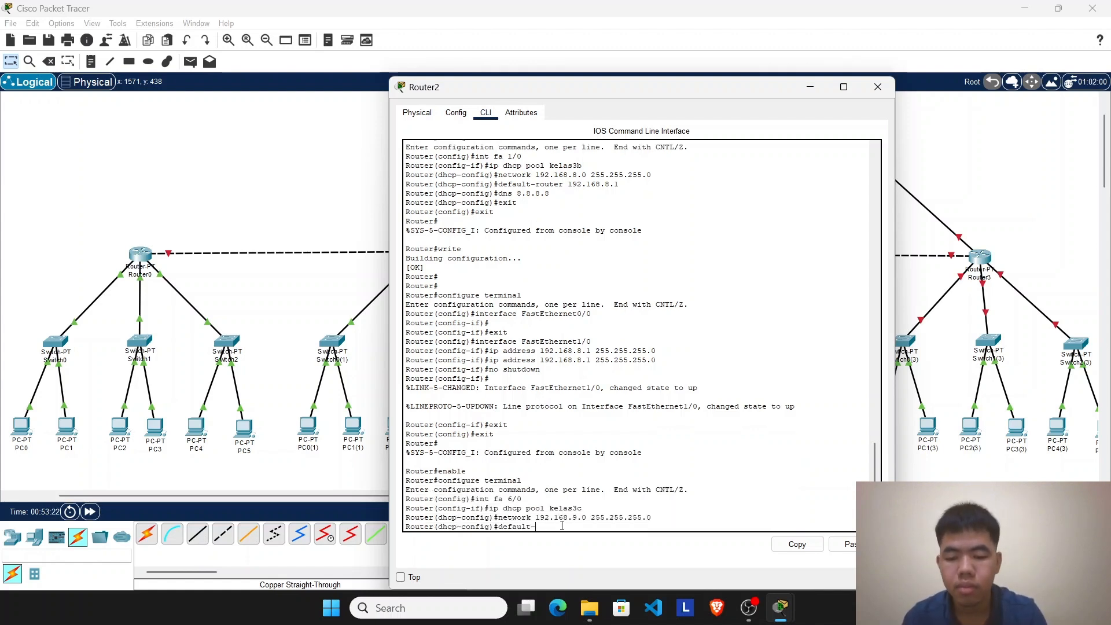
pyautogui.write('router 192.168.9.1')
pyautogui.press('Return')
pyautogui.write('dns 8.8.8.8')
pyautogui.press('Return')
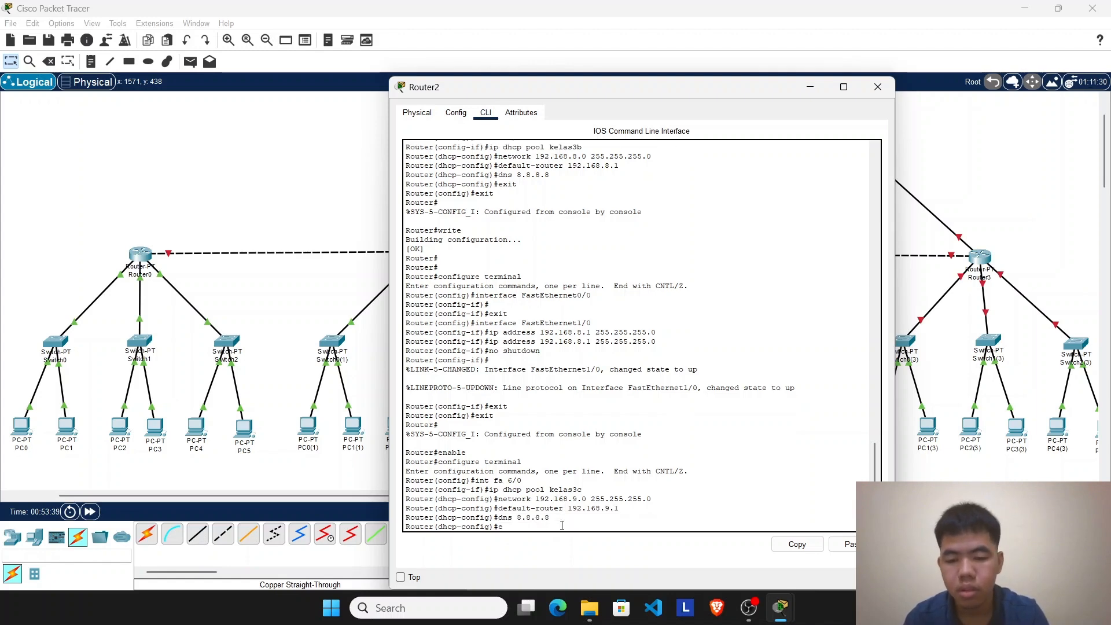
# Step: Save Router2's configuration, give its FastEthernet6/0 the IP address 192.168.9.1 and turn the port on
pyautogui.write('exit exit write')
pyautogui.press('Return')
pyautogui.click(455, 112)
pyautogui.click(446, 300)
pyautogui.click(734, 218)
pyautogui.write('192.168.9.1')
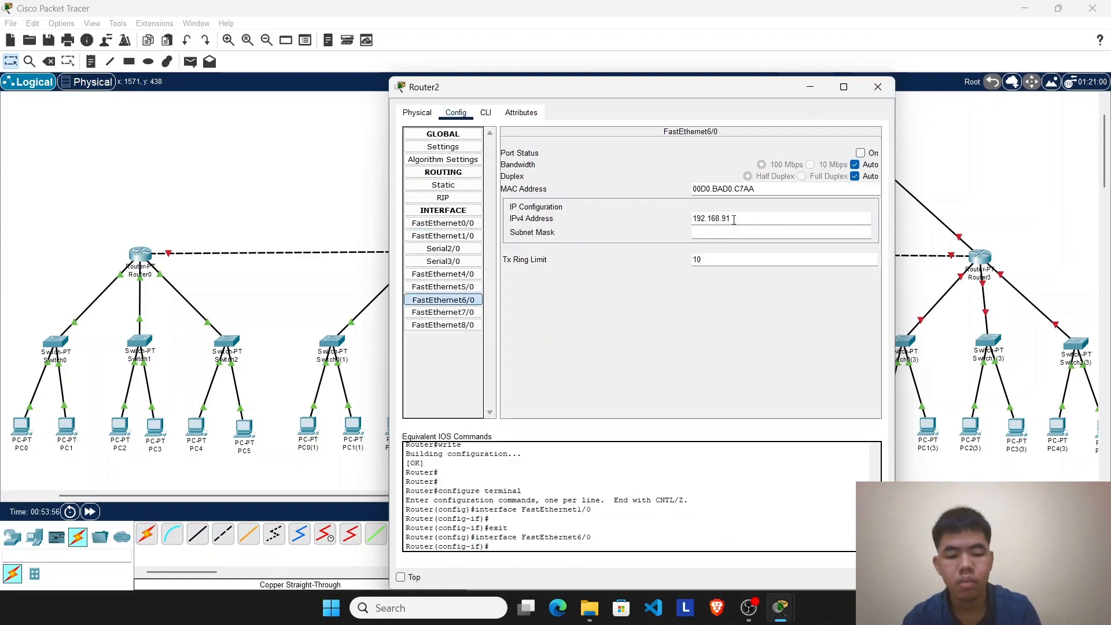
pyautogui.click(861, 152)
pyautogui.click(877, 87)
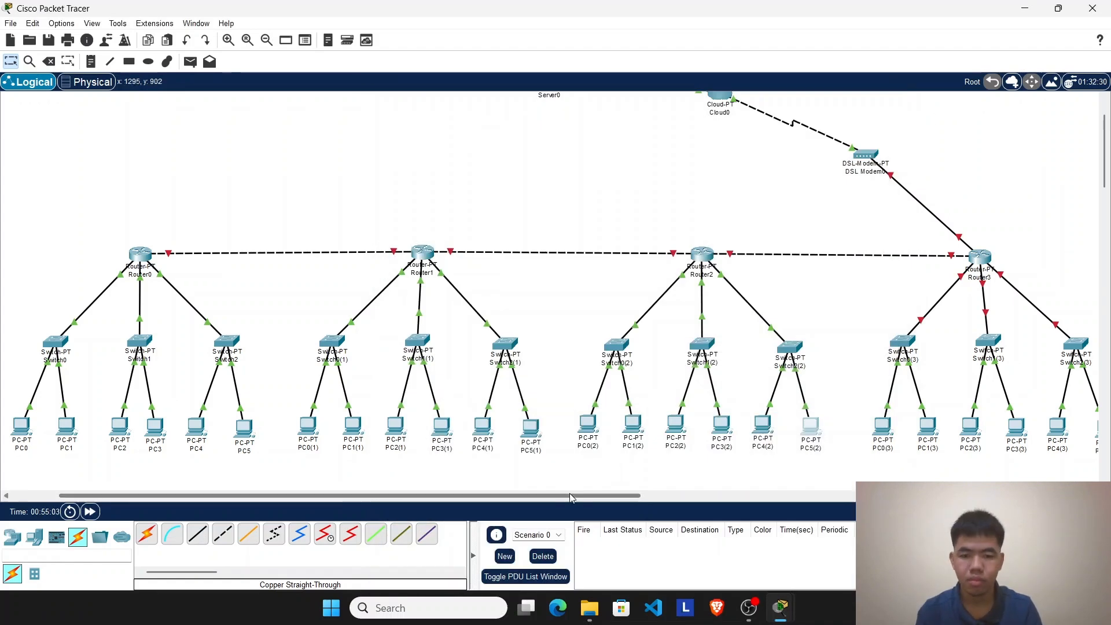
pyautogui.moveTo(571, 498); pyautogui.dragTo(545, 506)
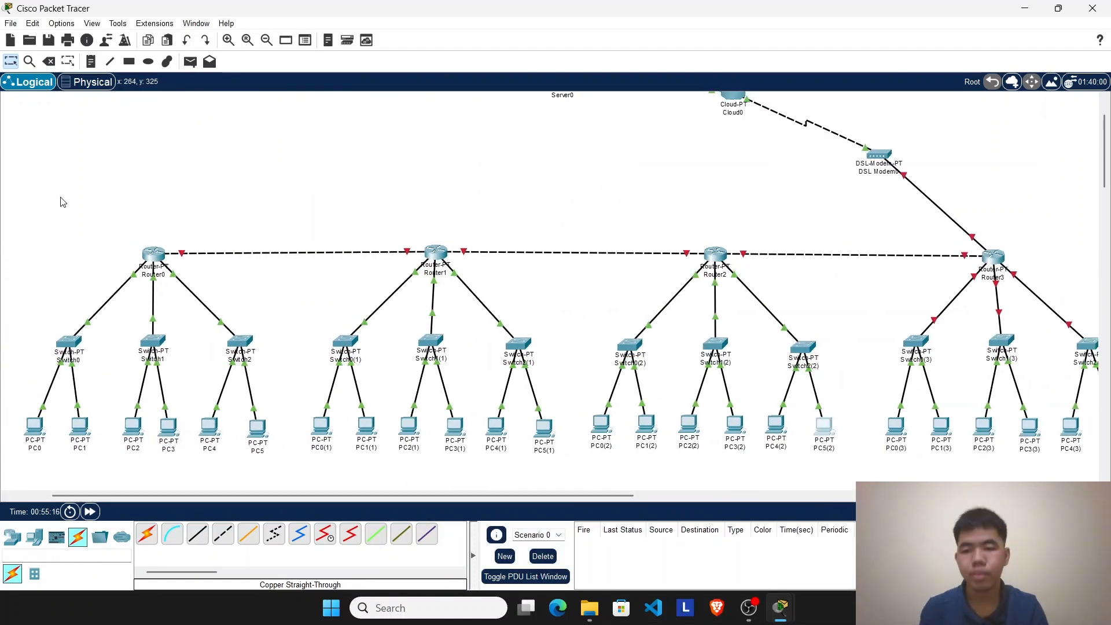
pyautogui.moveTo(42, 151); pyautogui.dragTo(366, 319)
pyautogui.moveTo(1, 178); pyautogui.dragTo(889, 497)
# Step: On Router3's command line, enter configuration mode for interface fa 0/0 and create DHCP pool kelas4a
pyautogui.moveTo(579, 496); pyautogui.dragTo(736, 494)
pyautogui.moveTo(584, 229); pyautogui.dragTo(921, 492)
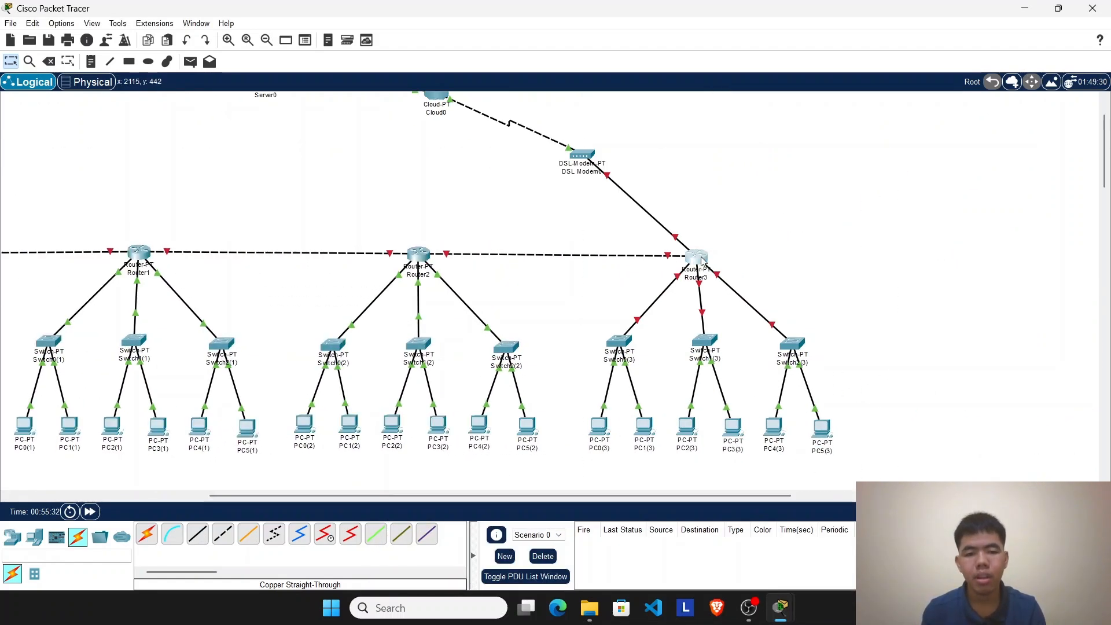
pyautogui.click(702, 261)
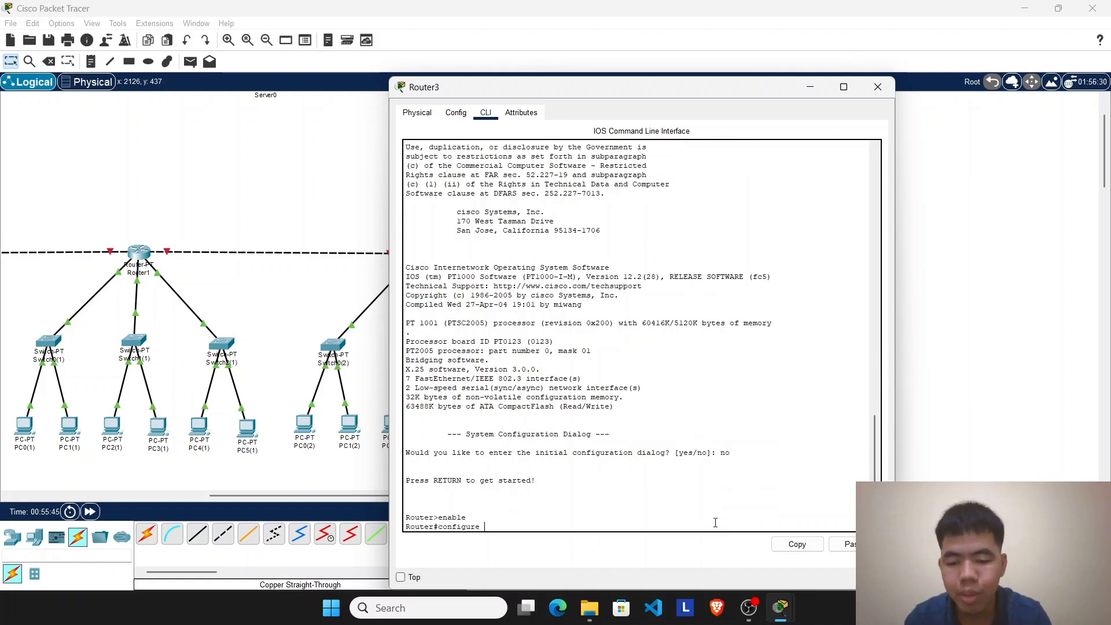
pyautogui.press('Return')
pyautogui.write('int fa')
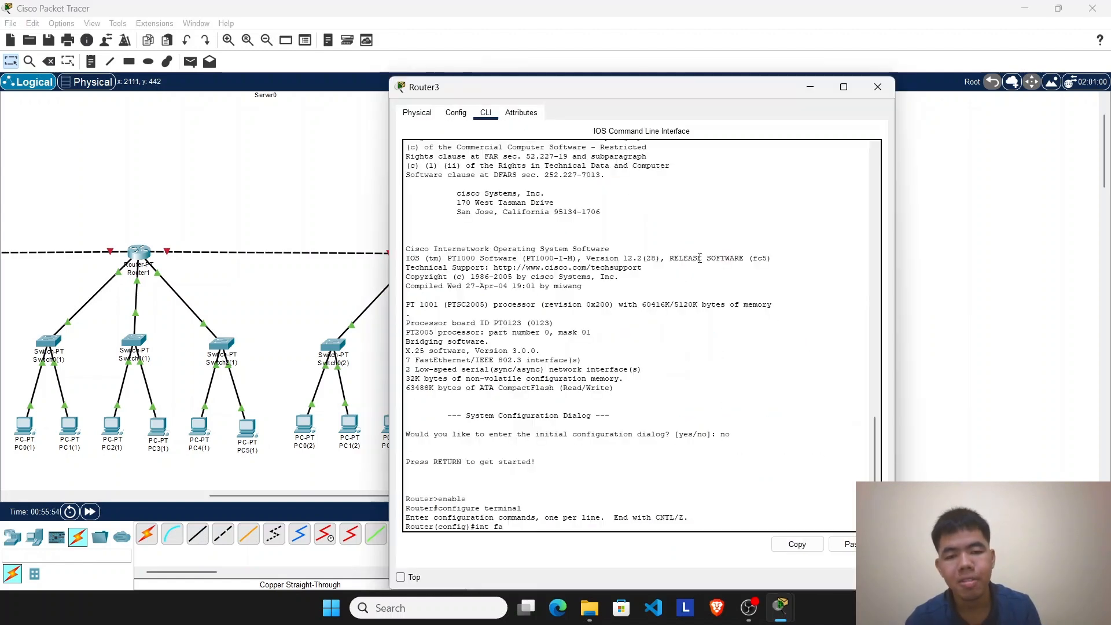
pyautogui.write('0/0')
pyautogui.press('Return')
pyautogui.write('ip dhcp ')
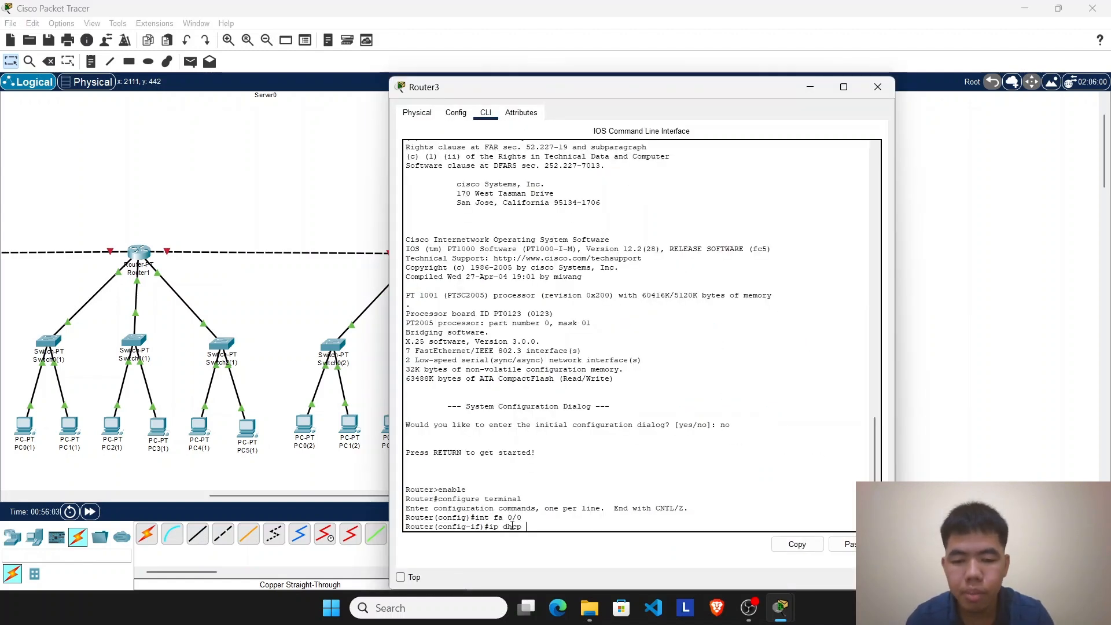
pyautogui.write('pool kelas')
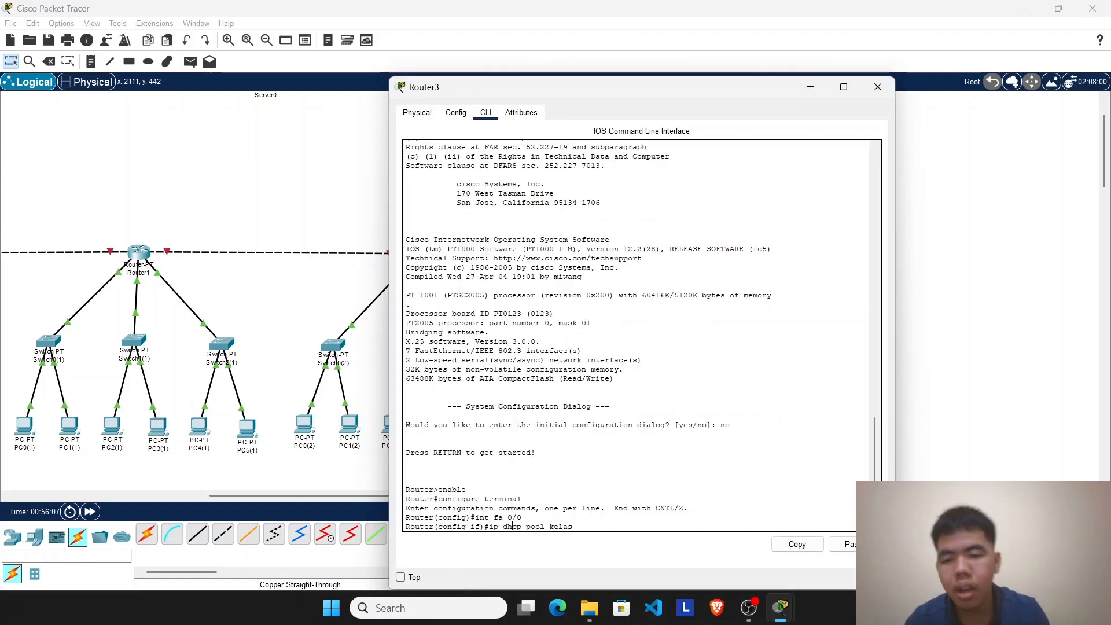
pyautogui.write('4')
pyautogui.write('a')
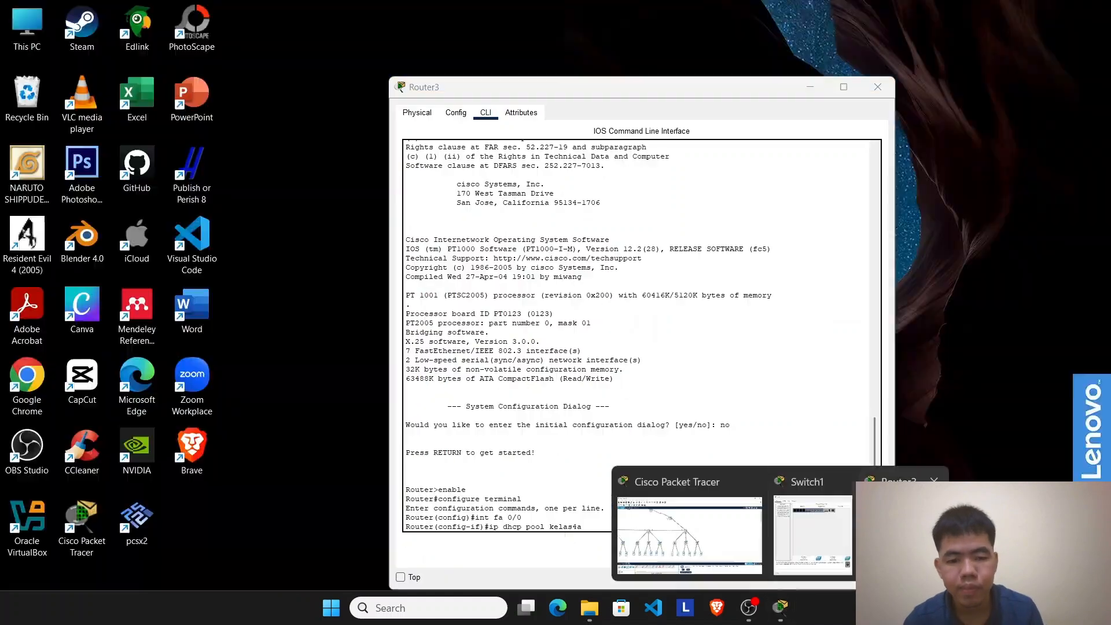
pyautogui.press('Return')
# Step: Set the kelas4a pool's network to 192.168.10.0 with subnet mask 255.255.255.0
pyautogui.write('network 192.168.10')
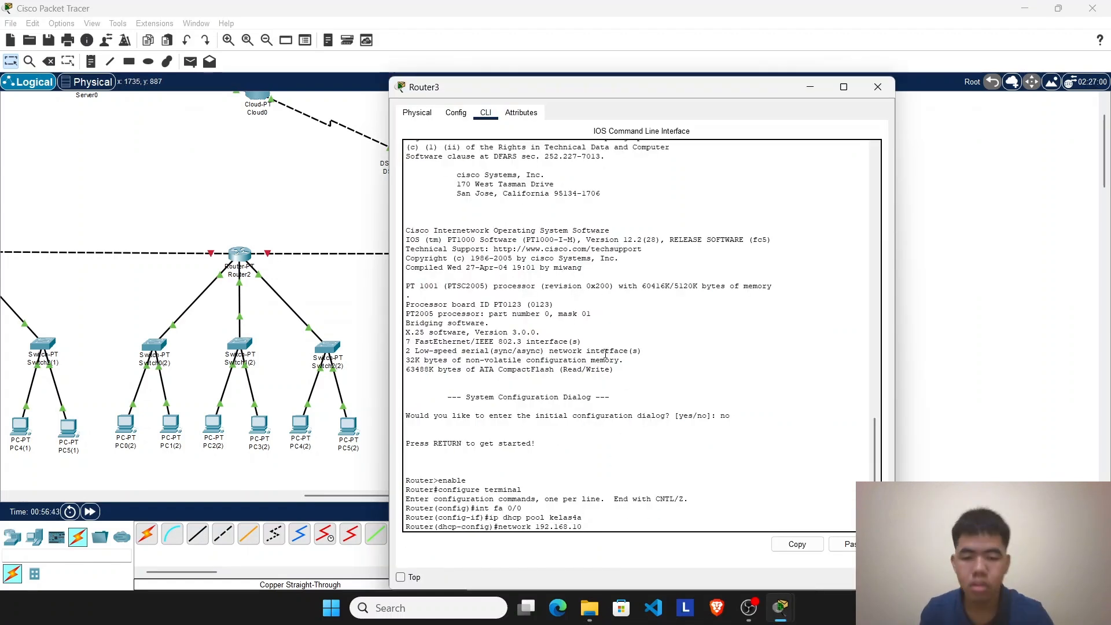
pyautogui.write(' 2')
pyautogui.write('55.255.255.0')
pyautogui.press('Return')
pyautogui.press('Left')
pyautogui.press('Left')
pyautogui.press('Left')
pyautogui.press('Left')
pyautogui.press('Left')
pyautogui.press('Left')
pyautogui.press('Left')
pyautogui.press('Left')
pyautogui.press('Left')
pyautogui.press('Left')
pyautogui.press('Left')
pyautogui.press('Left')
pyautogui.press('Left')
pyautogui.press('Left')
pyautogui.write('.0')
pyautogui.press('Return')
# Step: Set the kelas4a pool's default router to 192.168.10.1 and its DNS to 8.8.8.8
pyautogui.write('daf')
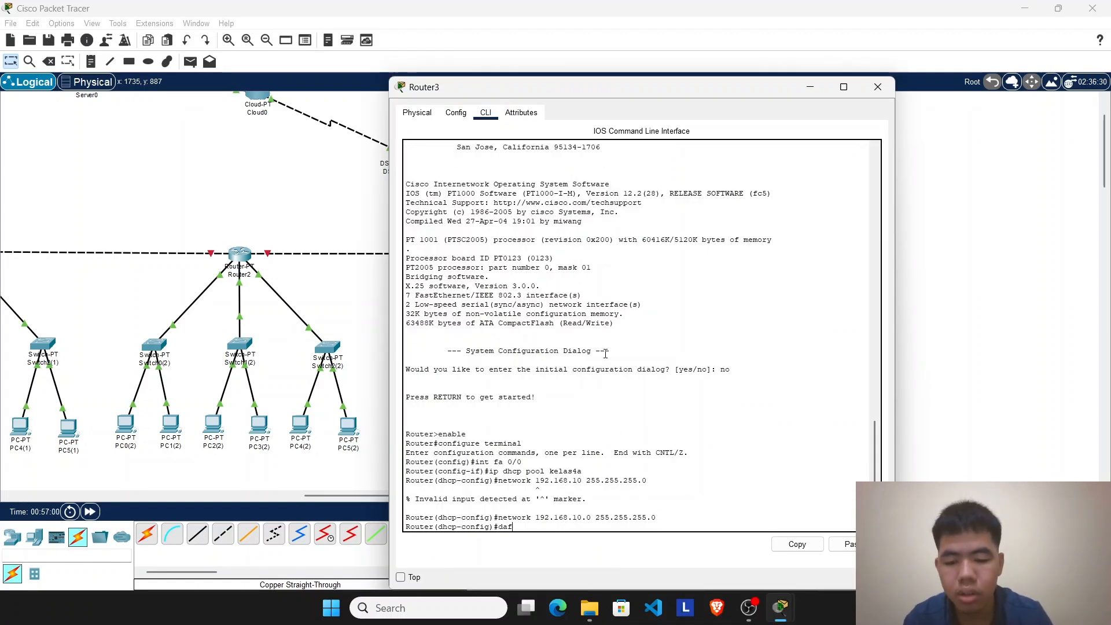
pyautogui.write('.10.1')
pyautogui.press('Return')
pyautogui.write('default-router 192.168.10.1')
pyautogui.press('Return')
pyautogui.write('d')
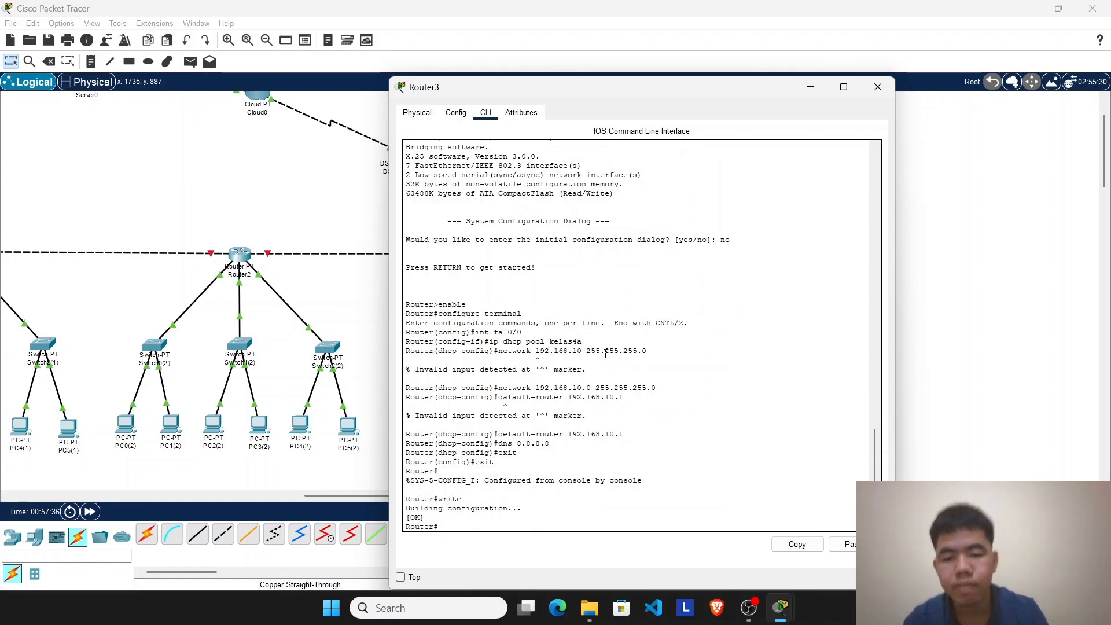
# Step: Give Router3's FastEthernet0/0 the IP address 192.168.10.1 and turn the port on
pyautogui.click(777, 219)
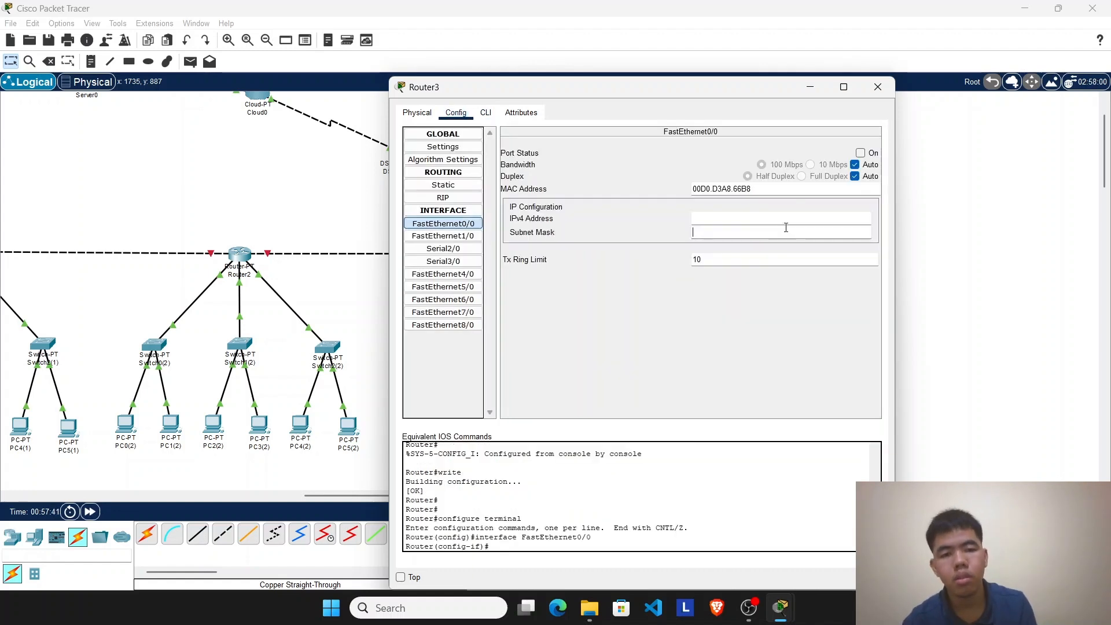
pyautogui.write('192.168.10.1')
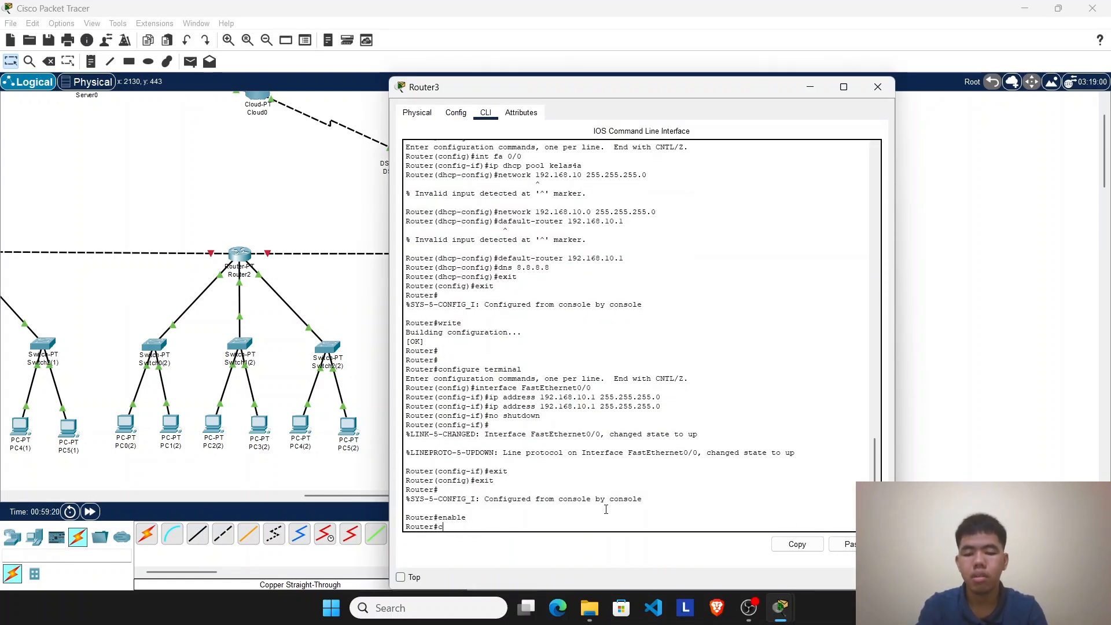
# Step: On Router3's command line, enter configuration mode for interface fa 1/0 and create DHCP pool kelas4b
pyautogui.write('onfigure terminal')
pyautogui.press('Return')
pyautogui.write('int')
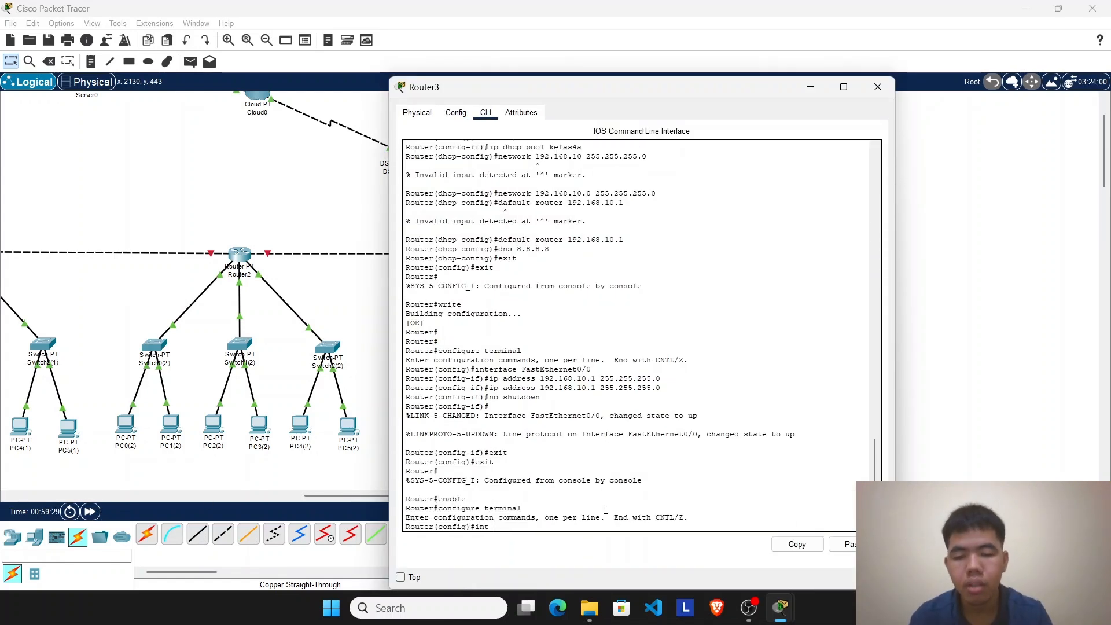
pyautogui.write(' fa 1/0')
pyautogui.press('Return')
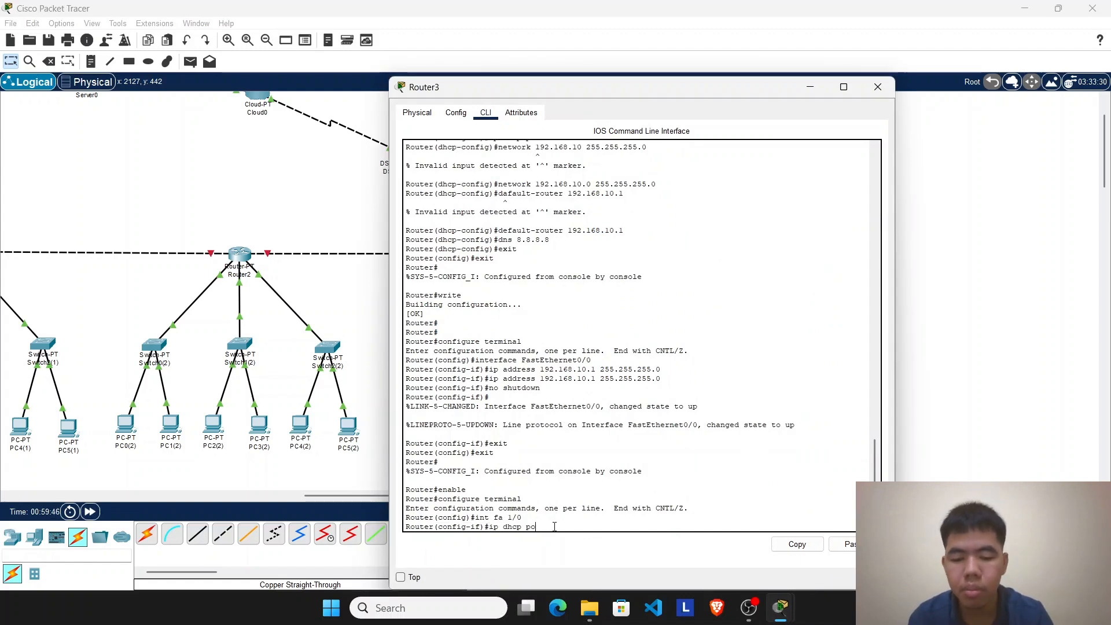
pyautogui.write('ip dhcp pool kelas4b')
pyautogui.press('Return')
# Step: Set the kelas4b pool's network to 192.168.11.0 255.255.255.0 and its default router to 192.168.11.1
pyautogui.write('network 192.')
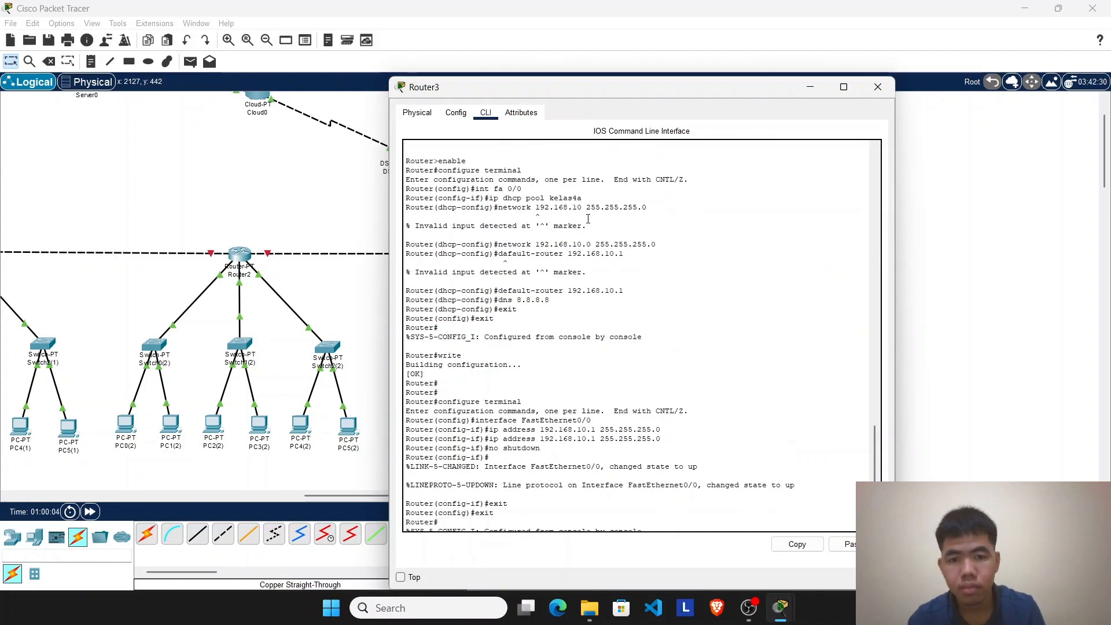
pyautogui.write('168.11.0 255.255.255.0')
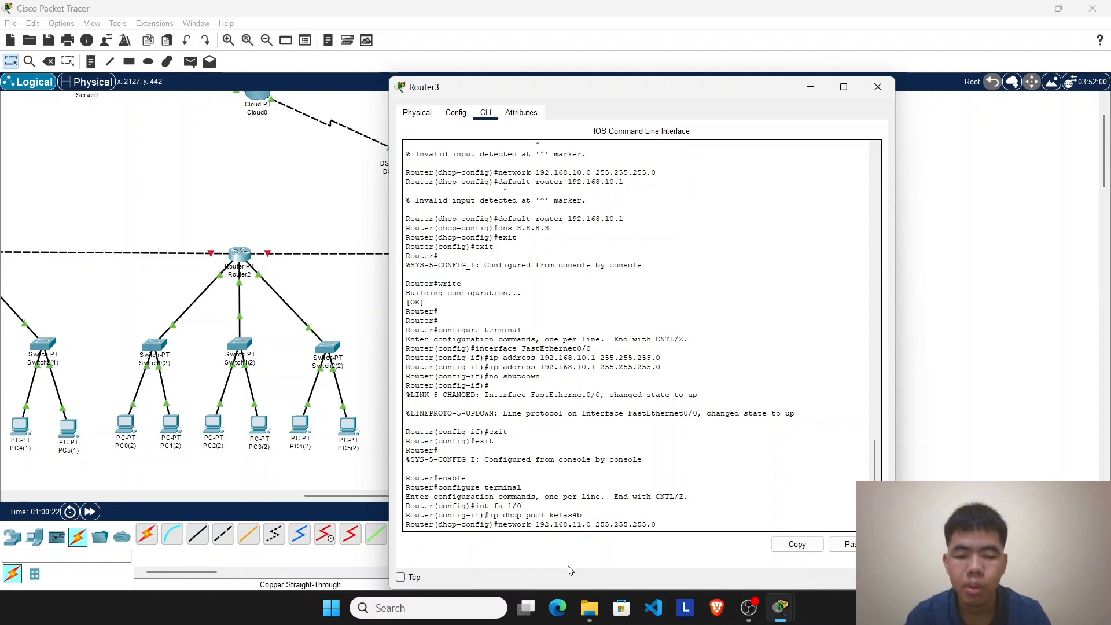
pyautogui.press('Return')
pyautogui.write('default-router 192.168.11.1')
pyautogui.press('Return')
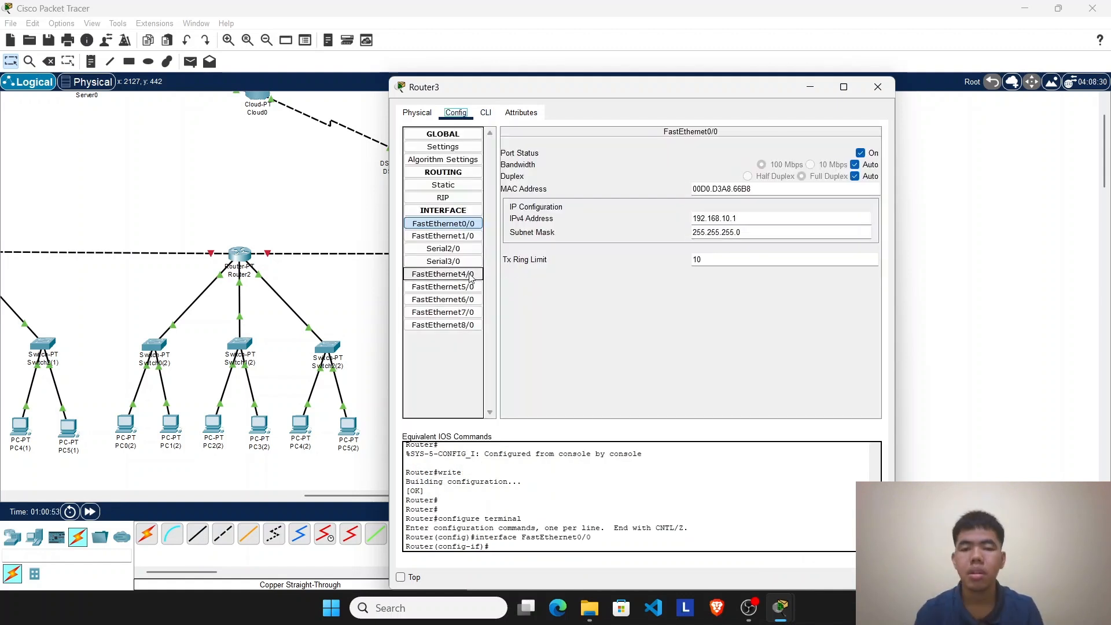
# Step: Give Router3's FastEthernet1/0 the IP address 192.168.11.1 and turn the port on
pyautogui.click(443, 235)
pyautogui.click(774, 218)
pyautogui.write('192.168.11.1')
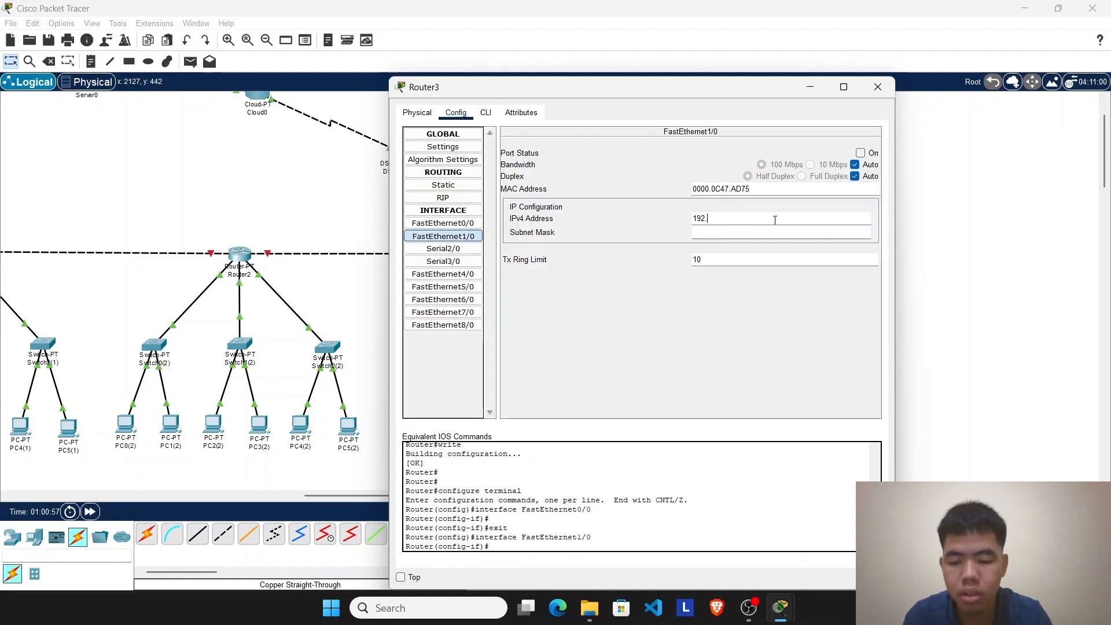
pyautogui.click(861, 153)
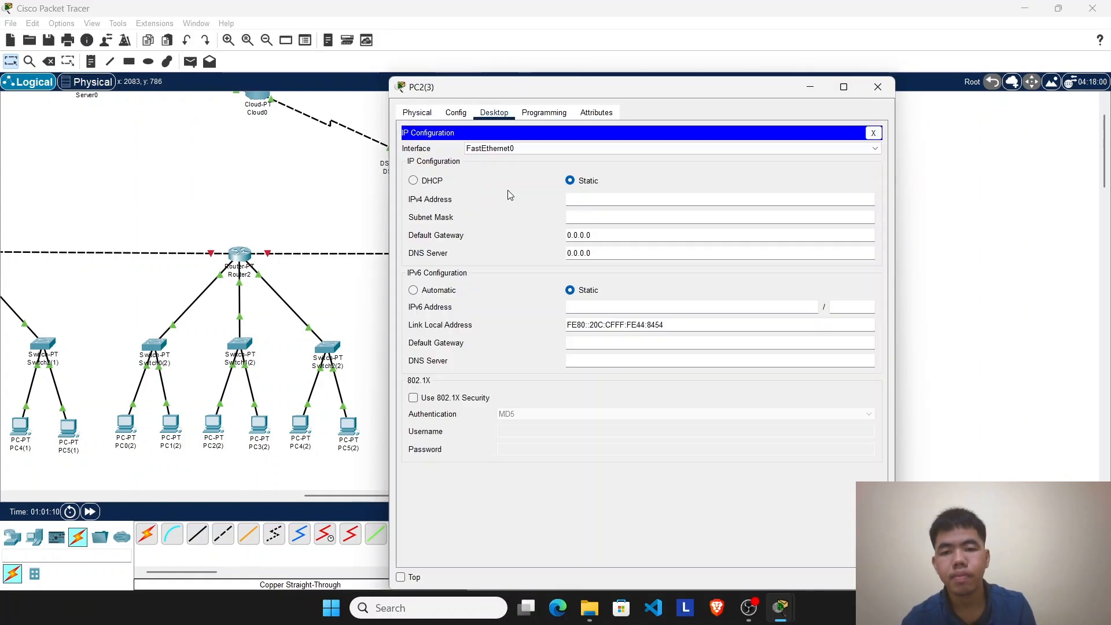
# Step: Switch the IP configuration of the PCs on Router3's middle switch to DHCP
pyautogui.click(413, 180)
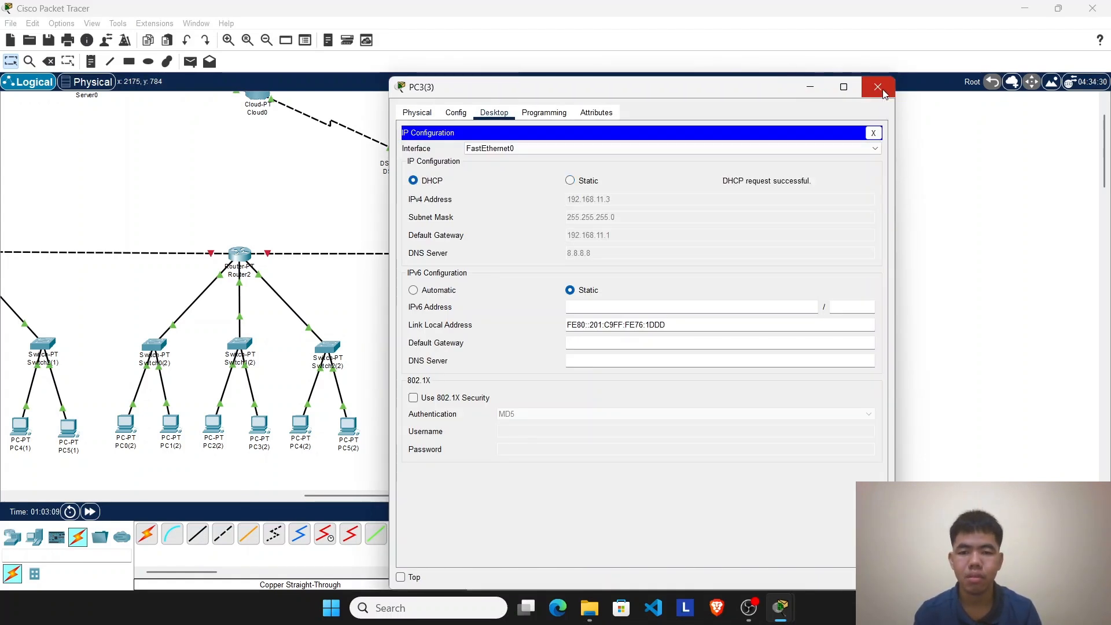
pyautogui.click(877, 87)
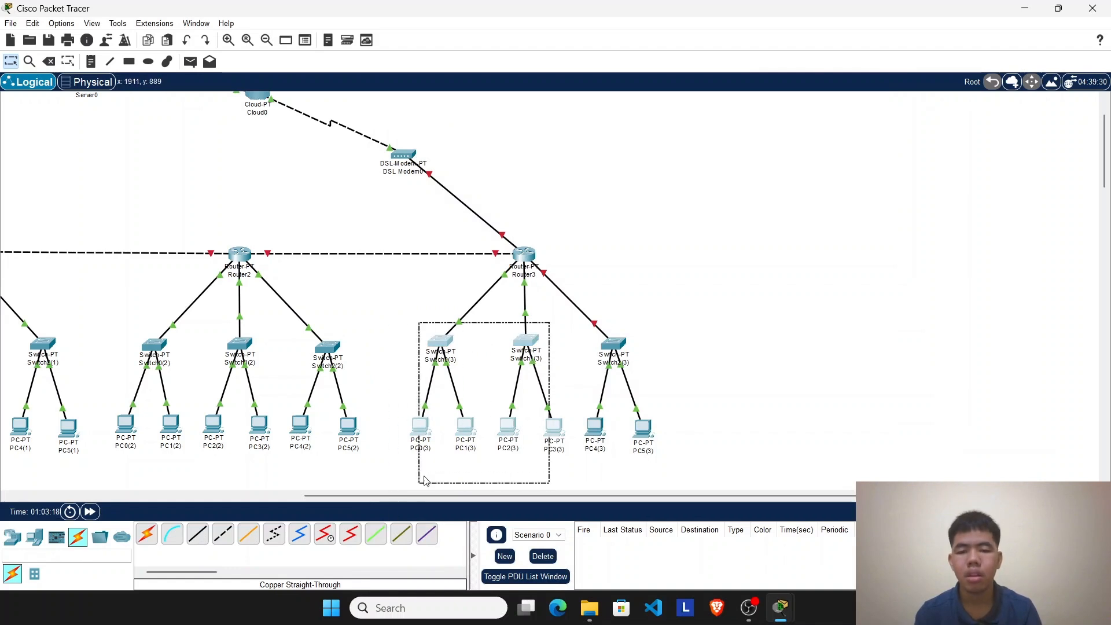
# Step: On Router3's command line, enter configuration mode for interface fa 6/0 and create DHCP pool kelas4c
pyautogui.write('exit')
pyautogui.press('Return')
pyautogui.write('exit')
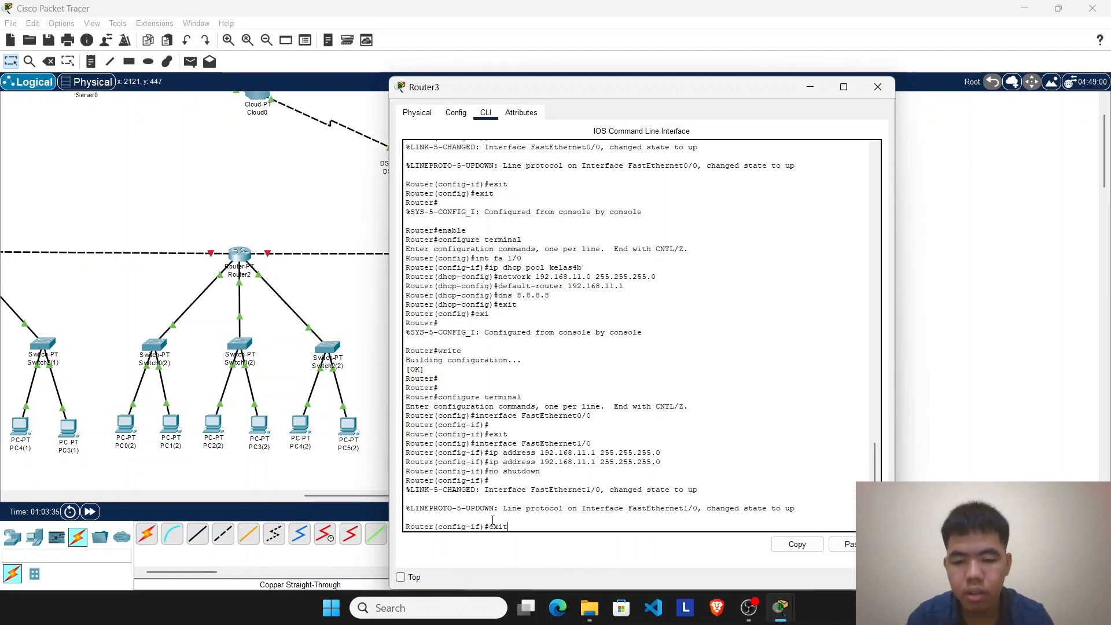
pyautogui.press('Return')
pyautogui.press('Return')
pyautogui.write('enable')
pyautogui.press('Return')
pyautogui.write('confiuure termin')
pyautogui.write('al')
pyautogui.press('Return')
pyautogui.write('int fa 6/0')
pyautogui.press('Return')
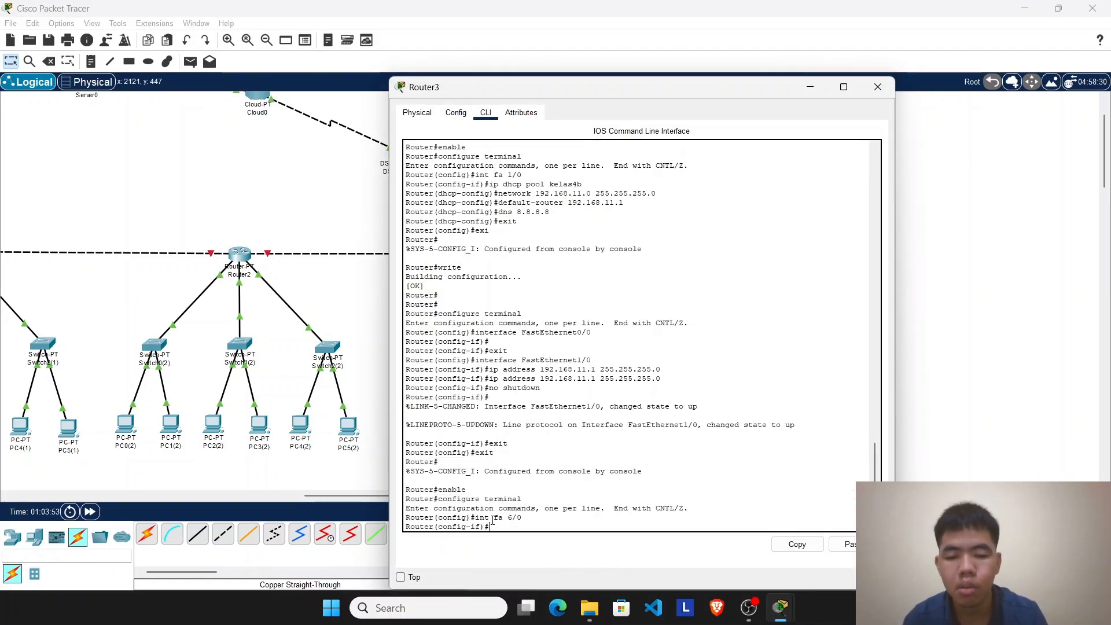
pyautogui.write('ip dhcp pool kelas4c')
# Step: Set the kelas4c pool's network to 192.168.12.0 255.255.255.0 and enter its default router
pyautogui.press('Return')
pyautogui.write('network 192.')
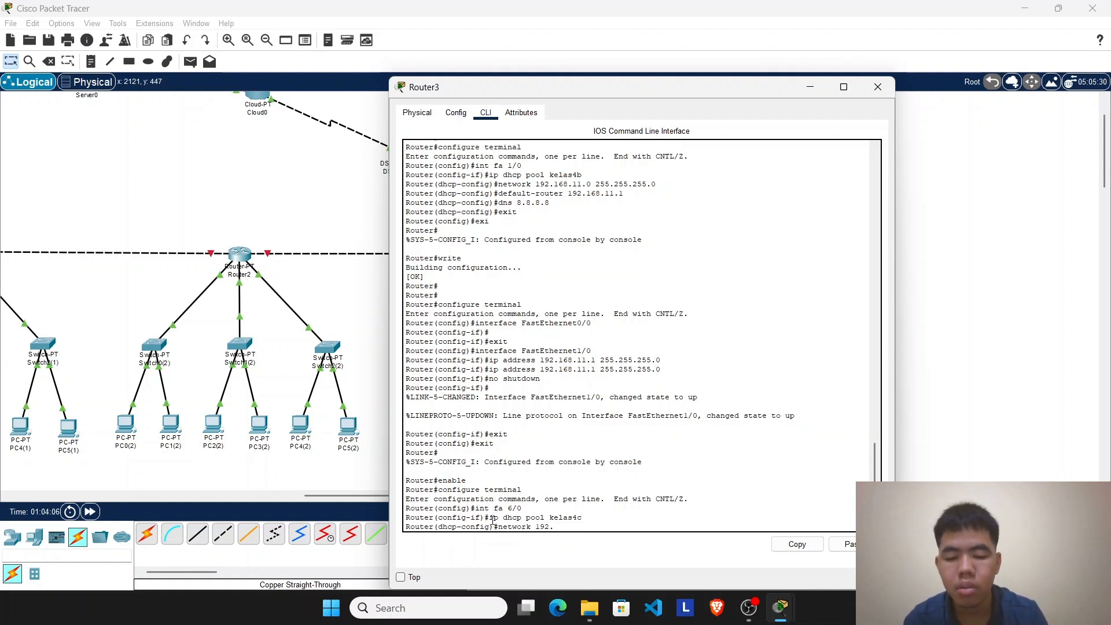
pyautogui.write('168.12.0')
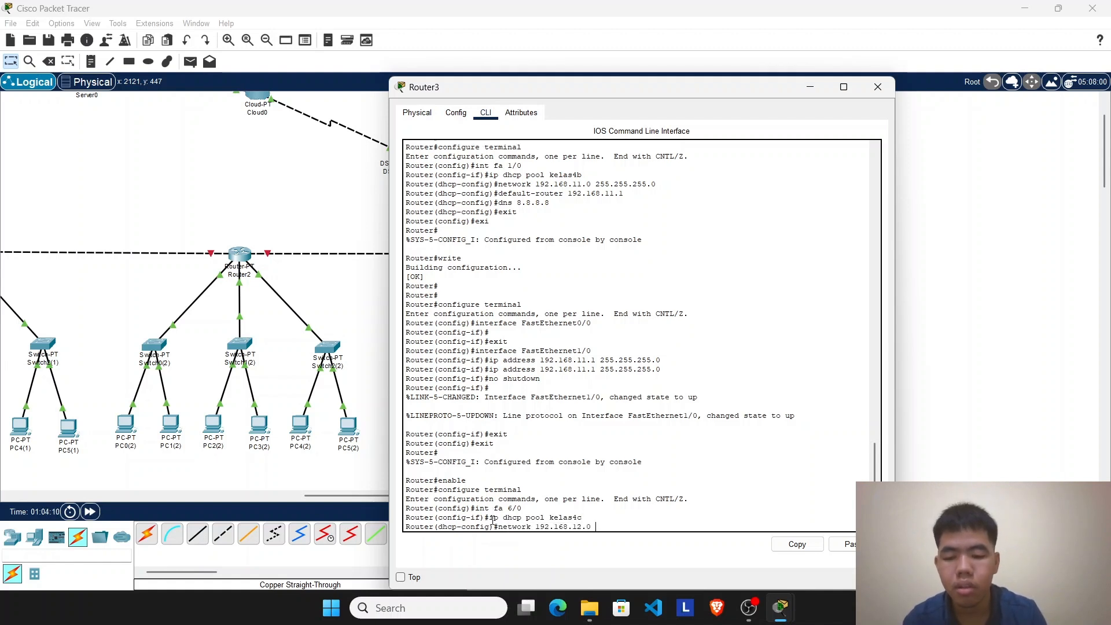
pyautogui.write('255.255.255.0')
pyautogui.press('Return')
pyautogui.write('default-ro')
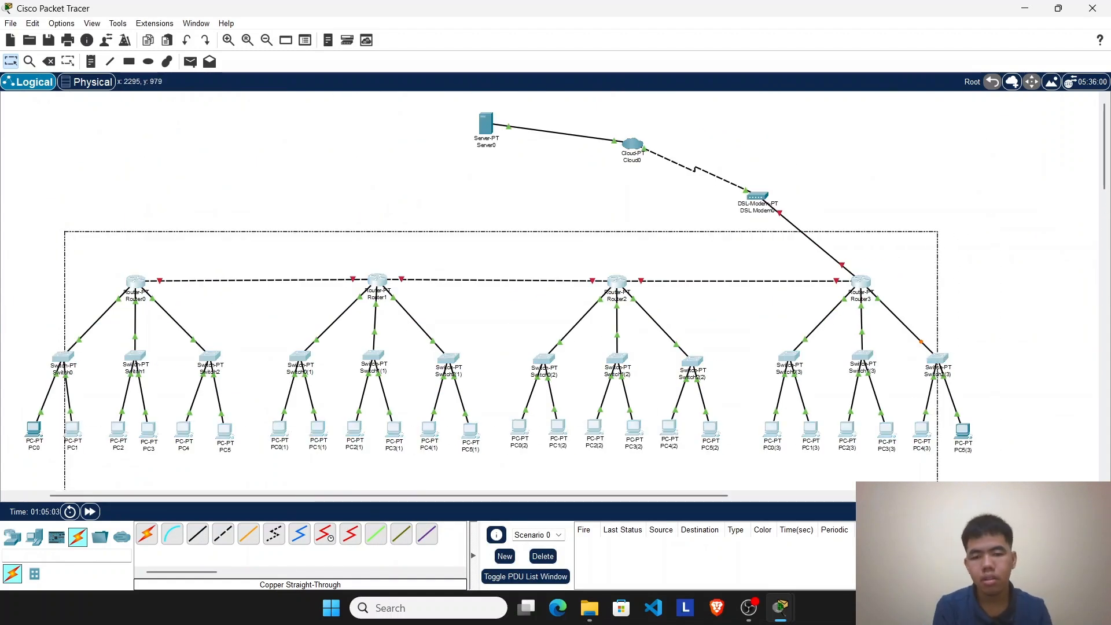
pyautogui.click(76, 231)
pyautogui.moveTo(47, 210); pyautogui.dragTo(963, 529)
pyautogui.moveTo(963, 486); pyautogui.dragTo(993, 486)
pyautogui.moveTo(37, 471); pyautogui.dragTo(949, 298)
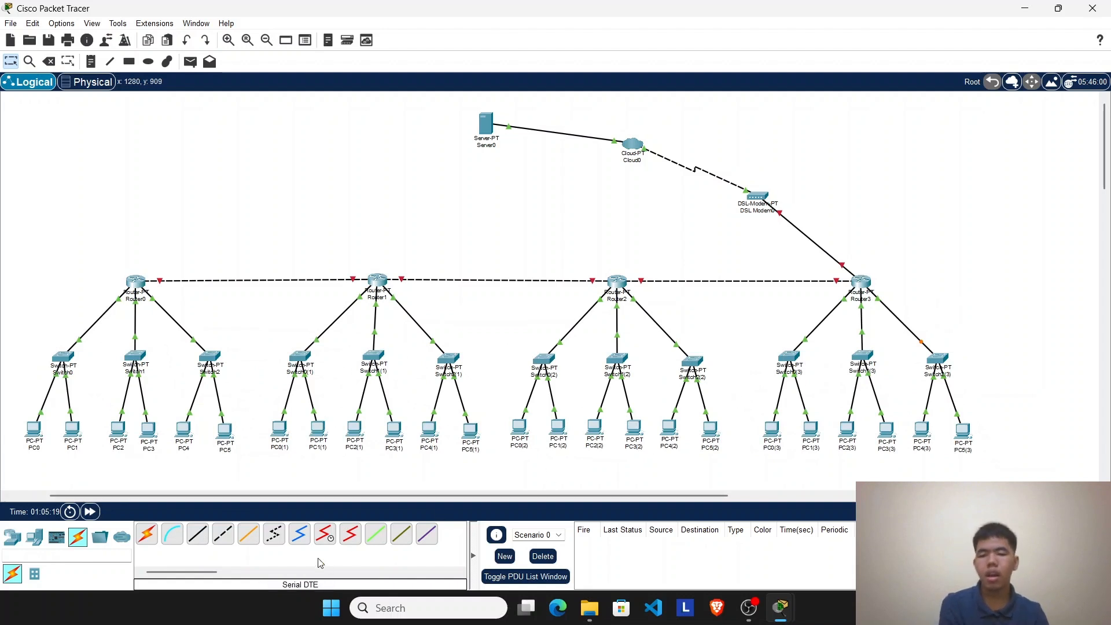
# Step: Test connectivity from PC2 to PC4 by sending a simple PDU between them twice
pyautogui.click(185, 70)
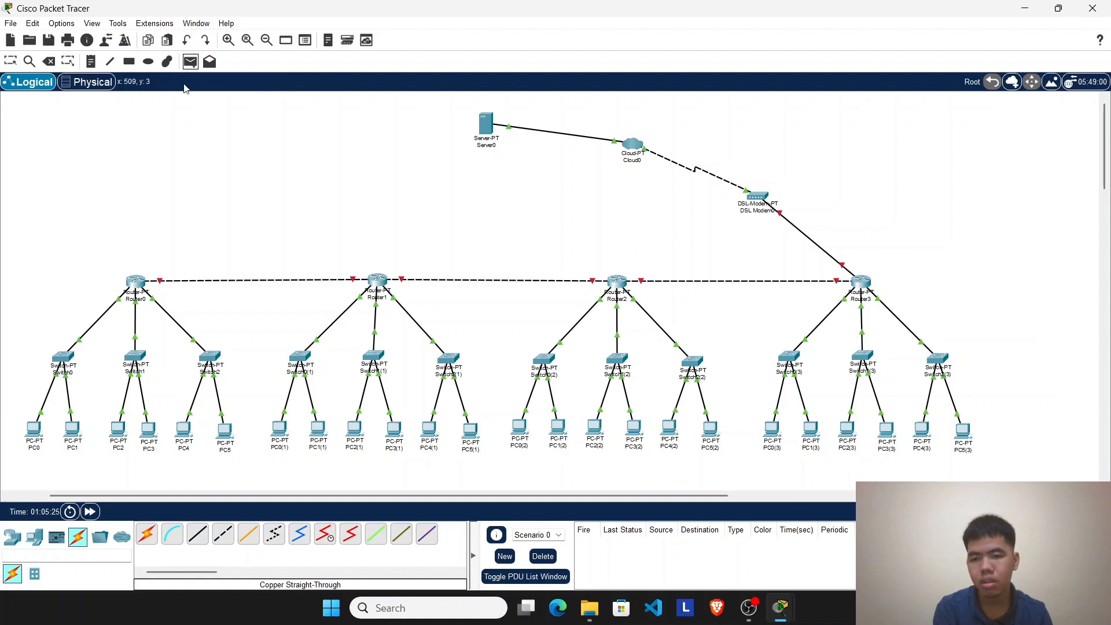
pyautogui.click(117, 433)
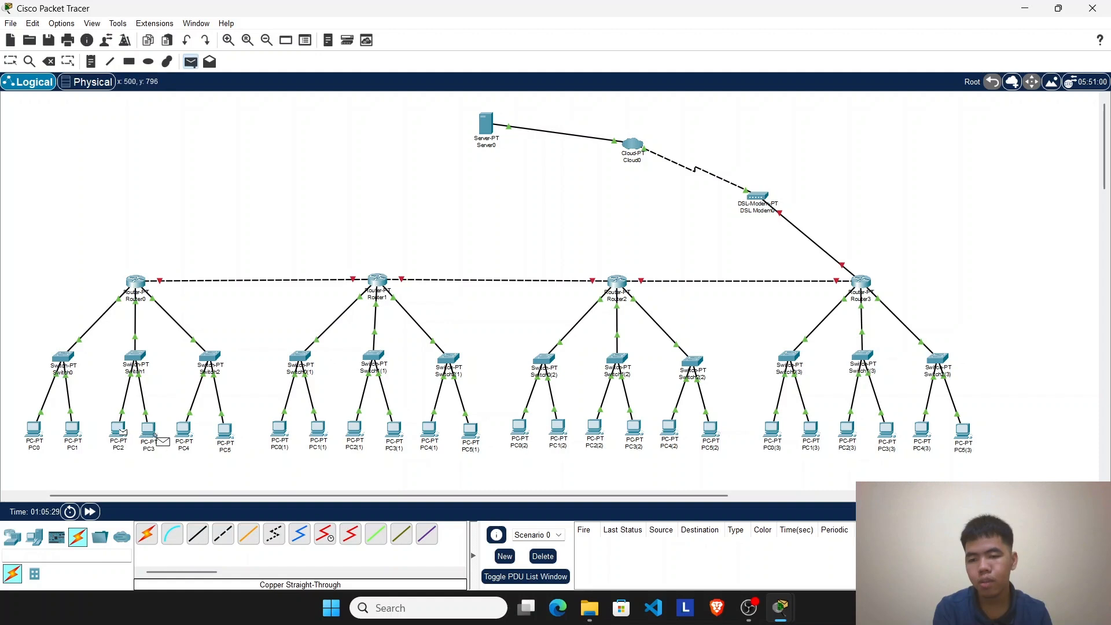
pyautogui.click(183, 429)
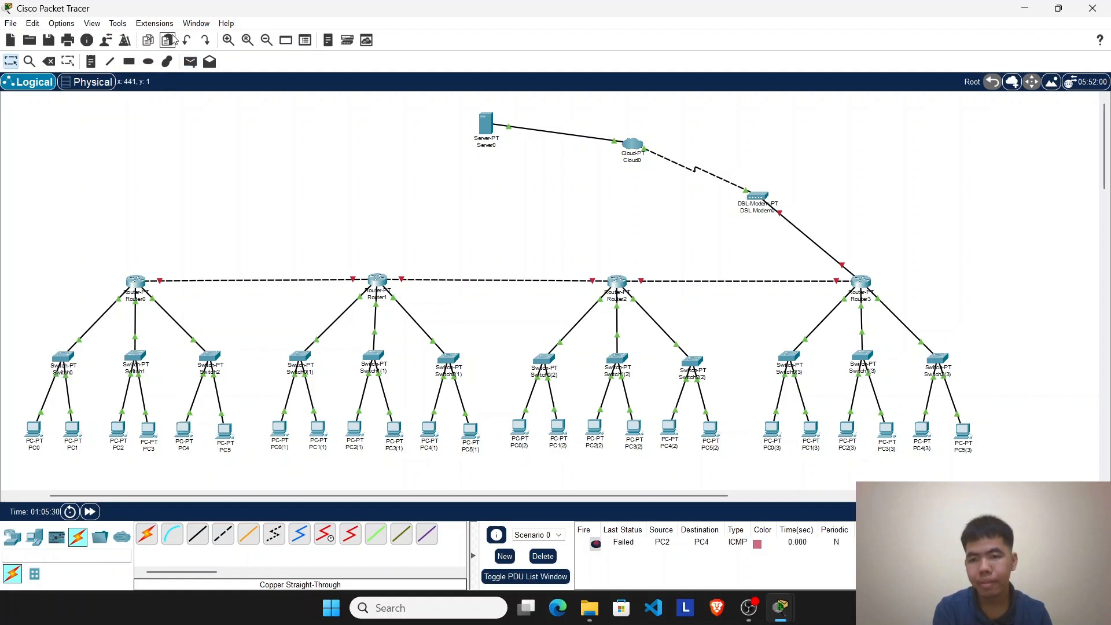
pyautogui.click(191, 62)
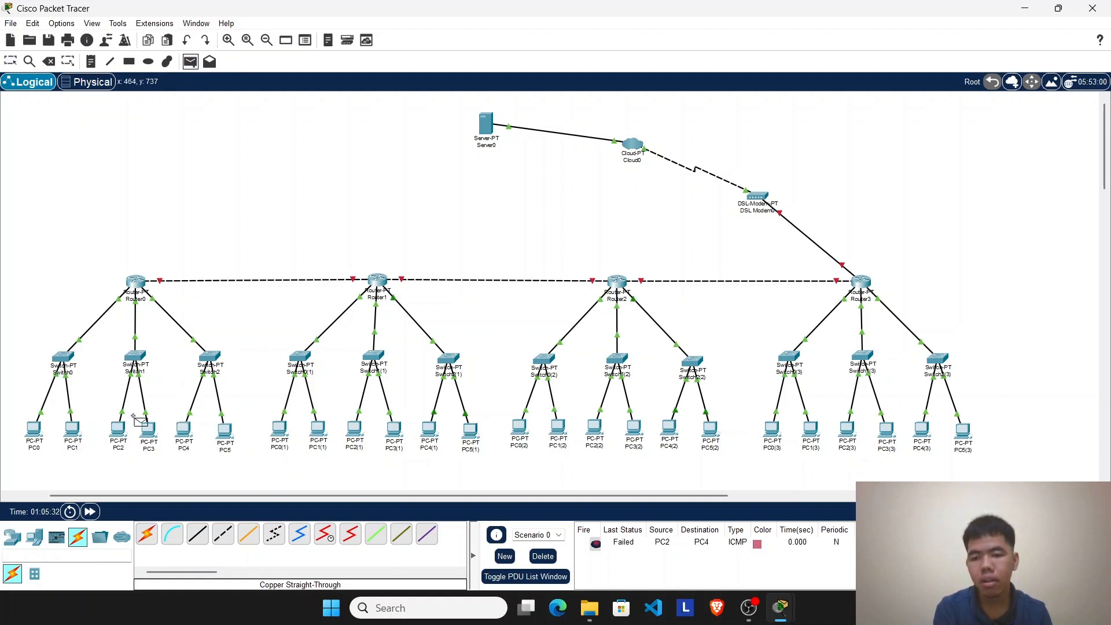
pyautogui.click(120, 431)
pyautogui.click(184, 431)
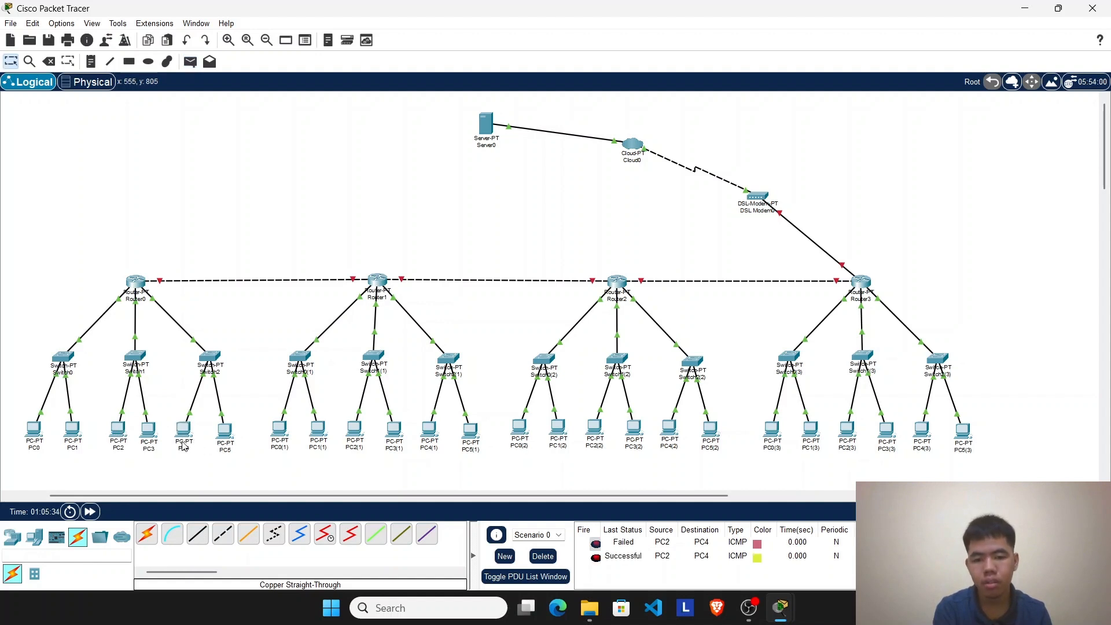
# Step: Send a simple PDU from PC2 to PC5, and repeat it after deleting the scenario's PDU results
pyautogui.click(191, 61)
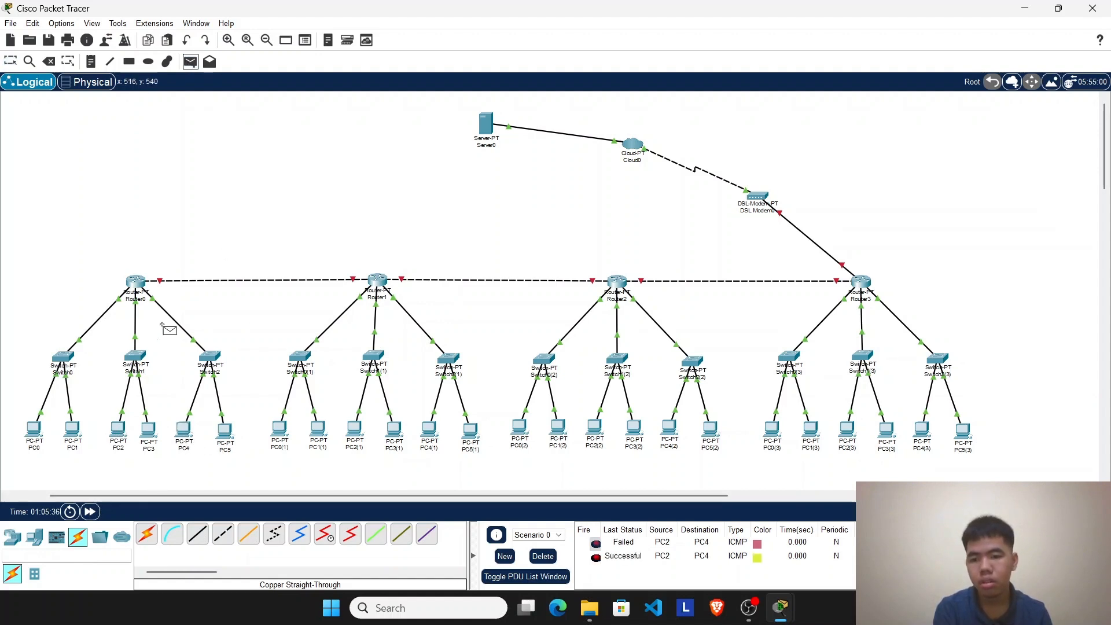
pyautogui.click(120, 431)
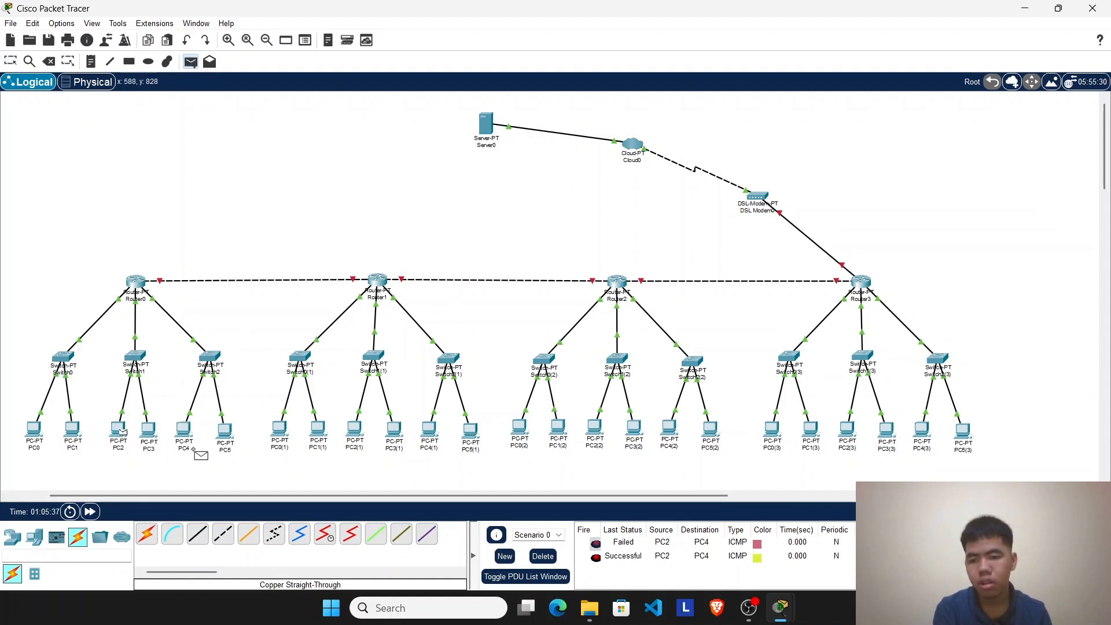
pyautogui.click(230, 438)
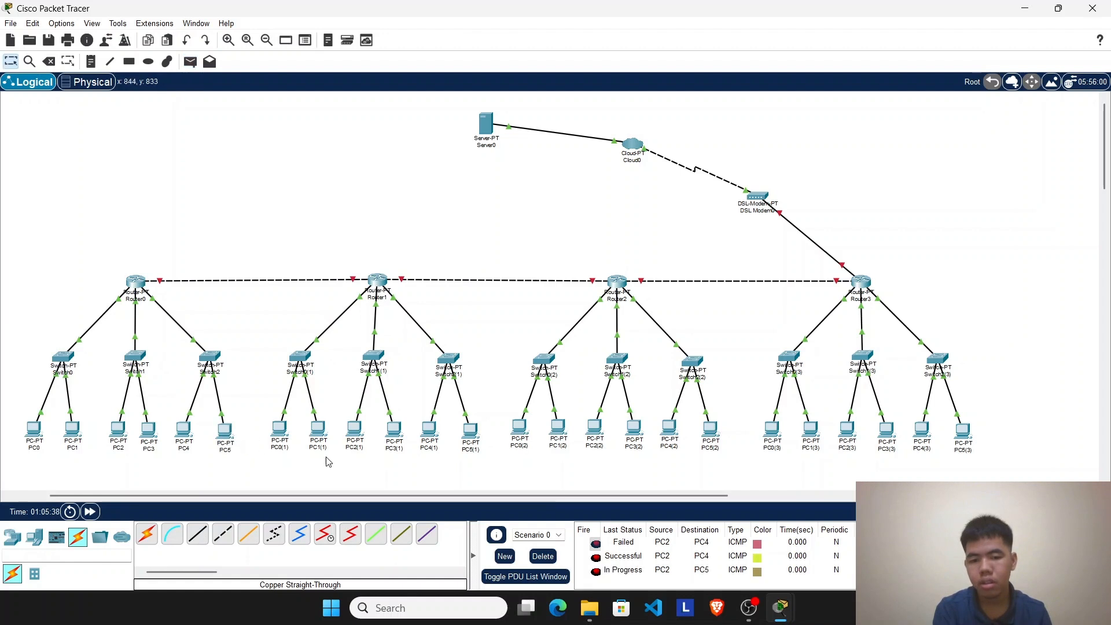
pyautogui.click(542, 555)
pyautogui.click(191, 61)
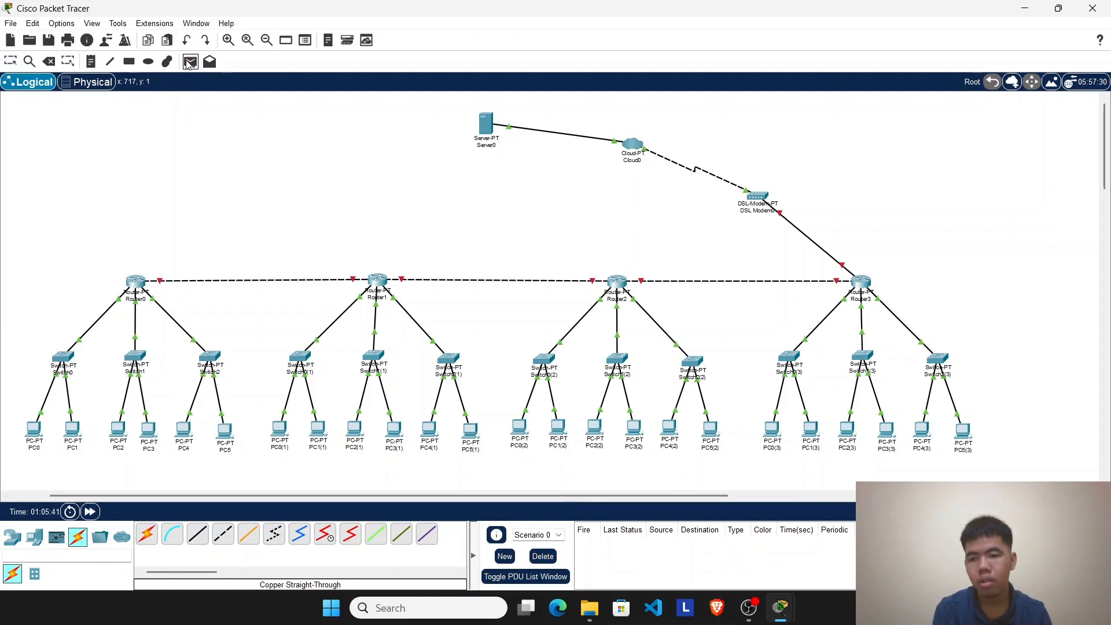
pyautogui.click(117, 434)
pyautogui.click(225, 433)
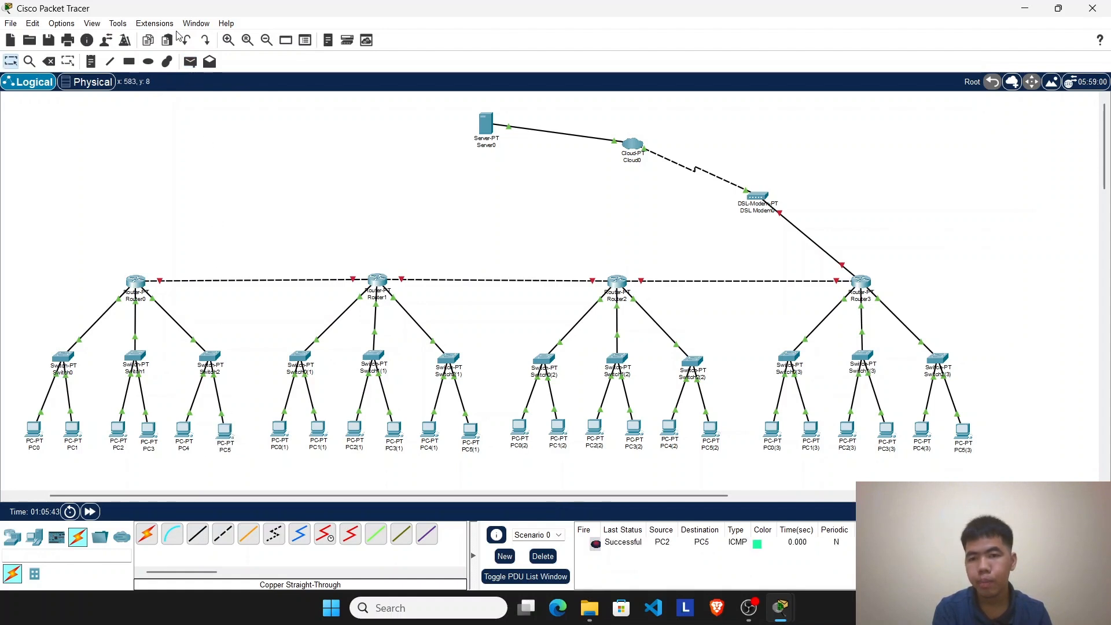
# Step: Send simple PDUs from PC3 to PC4 and from PC3 to PC5, and delete the scenario's PDU results
pyautogui.click(190, 61)
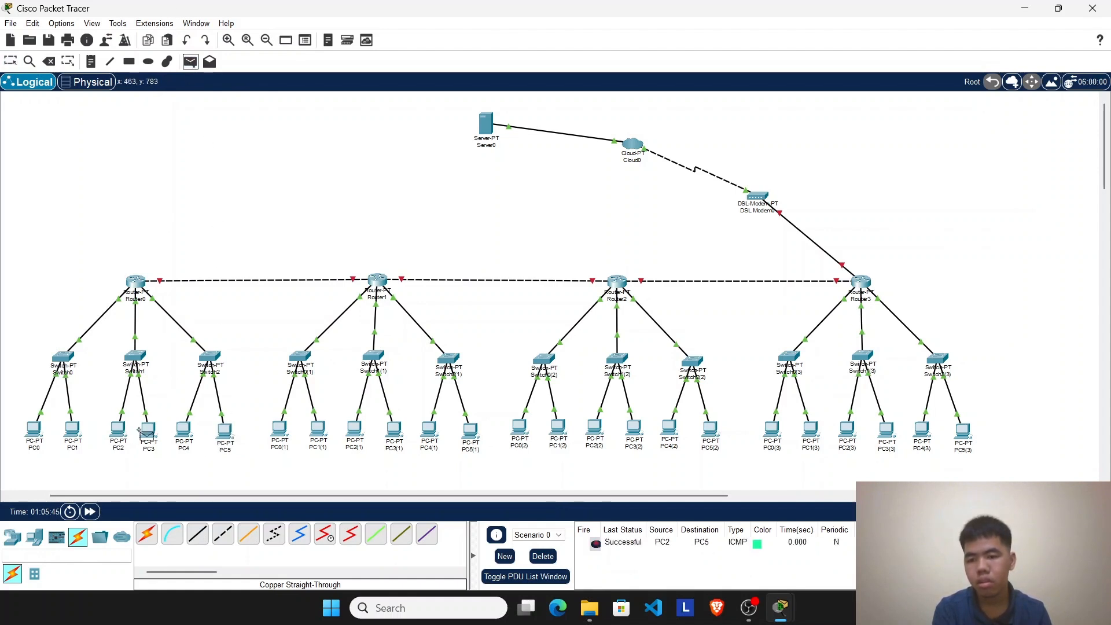
pyautogui.click(148, 431)
pyautogui.click(184, 431)
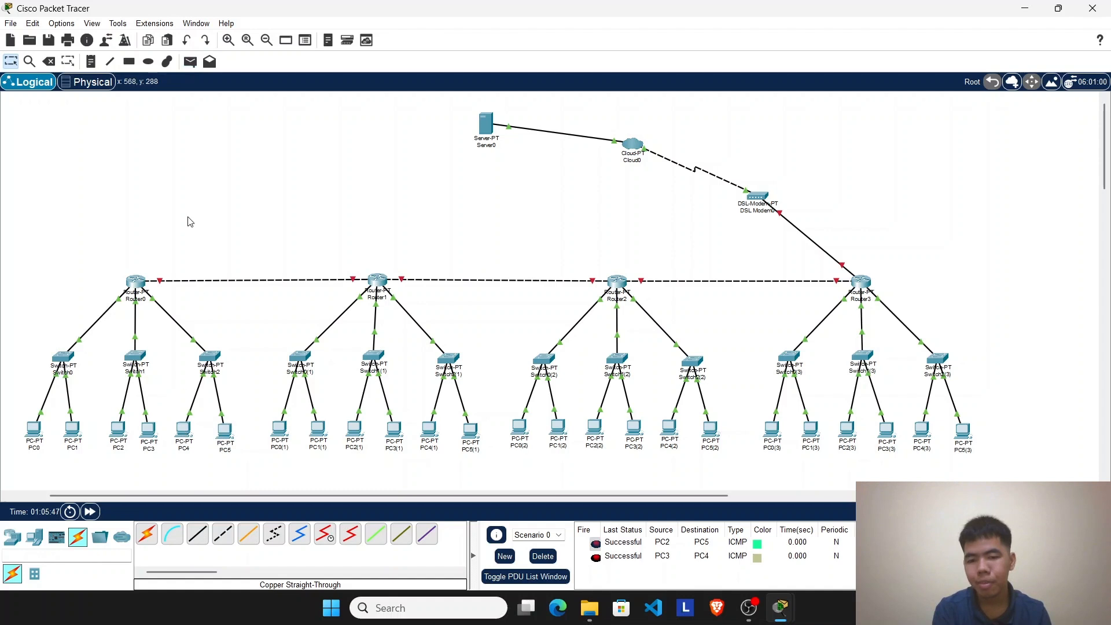
pyautogui.click(191, 62)
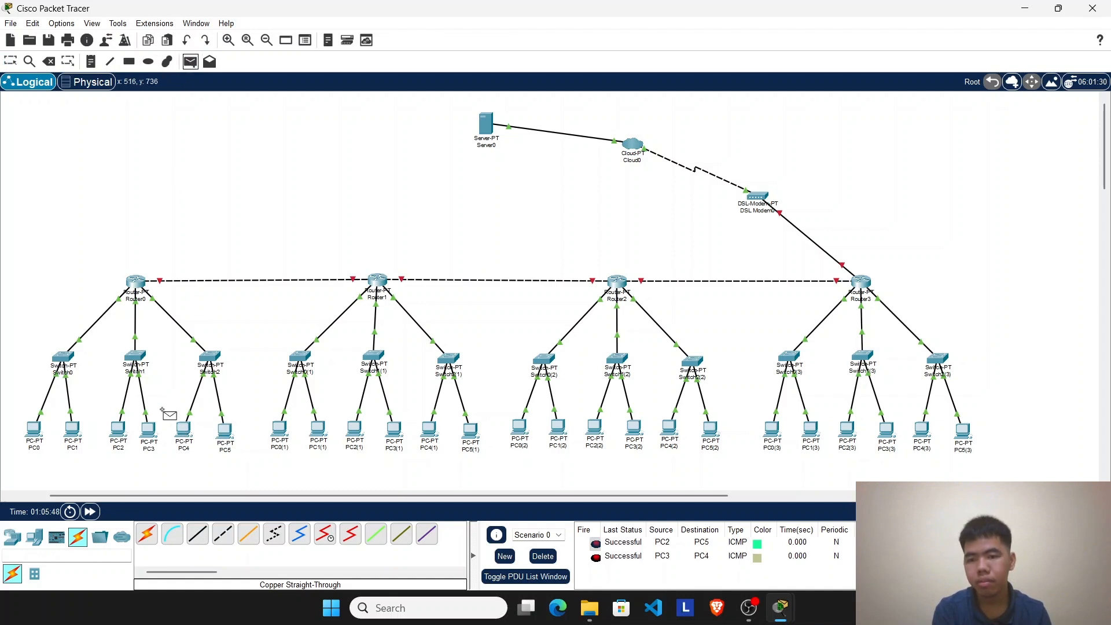
pyautogui.click(149, 440)
pyautogui.click(224, 433)
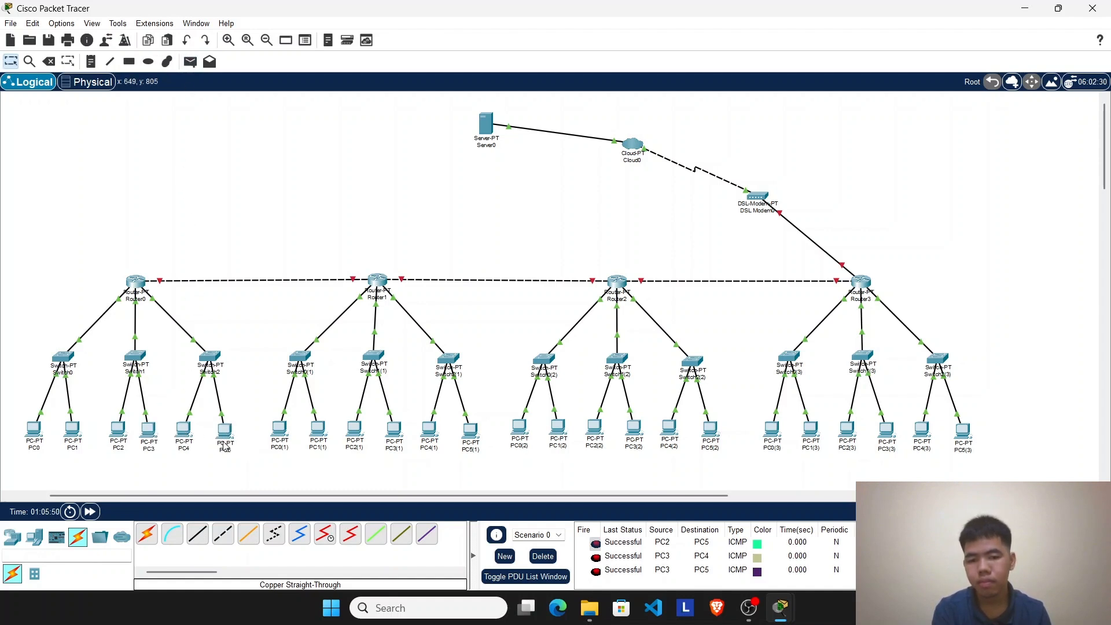
pyautogui.click(540, 558)
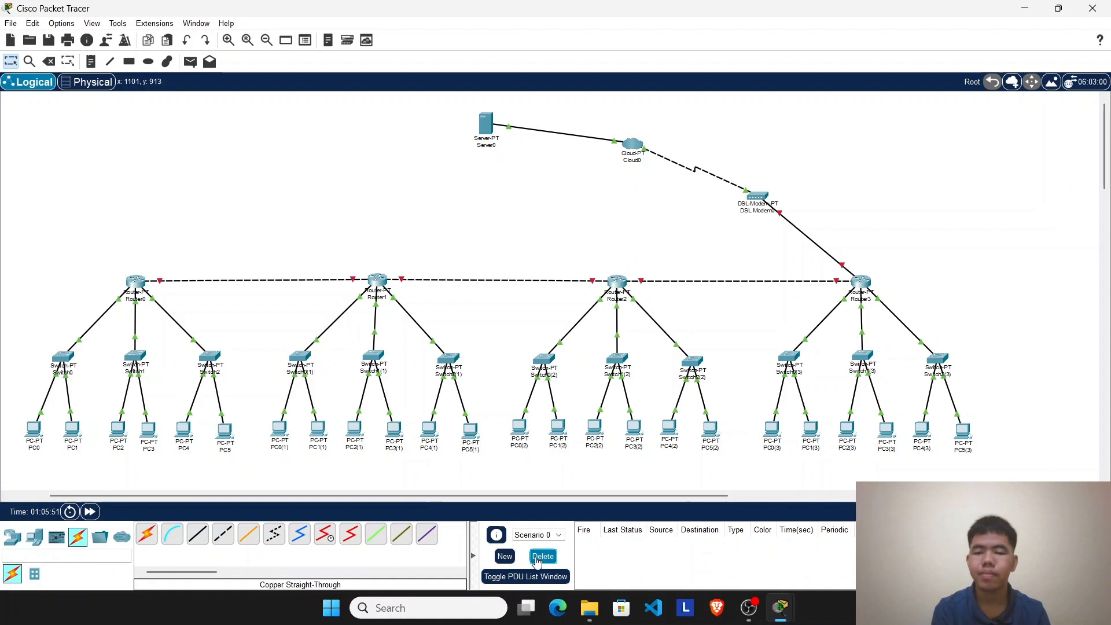
# Step: Send simple PDUs from PC0 to PC4 and from PC4 to PC0(1), and delete the scenario's PDU results
pyautogui.click(191, 61)
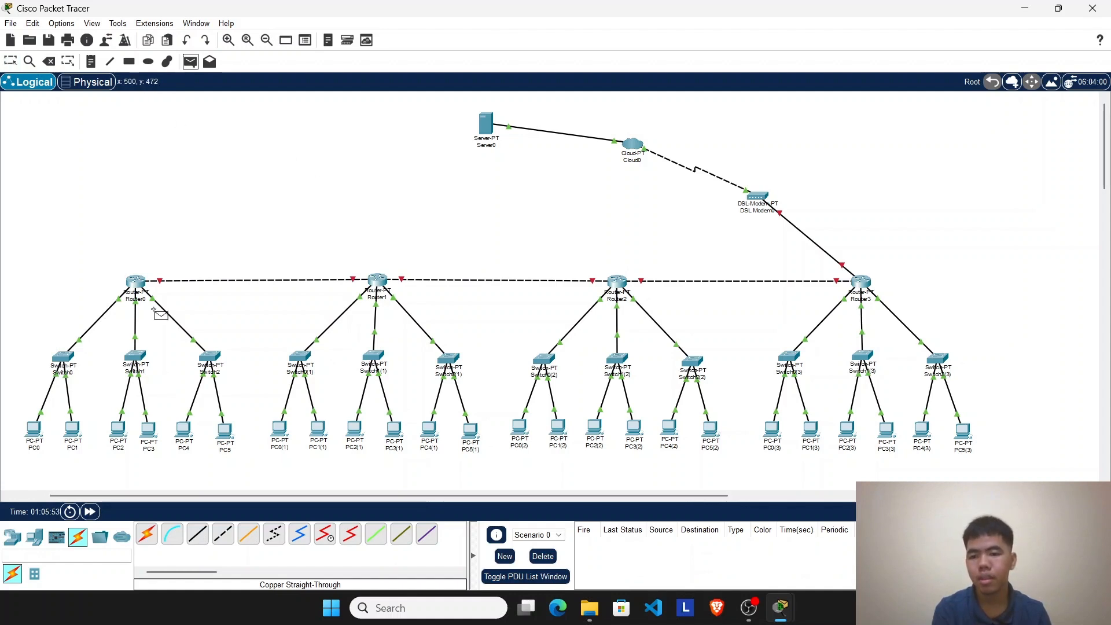
pyautogui.click(184, 445)
pyautogui.click(190, 61)
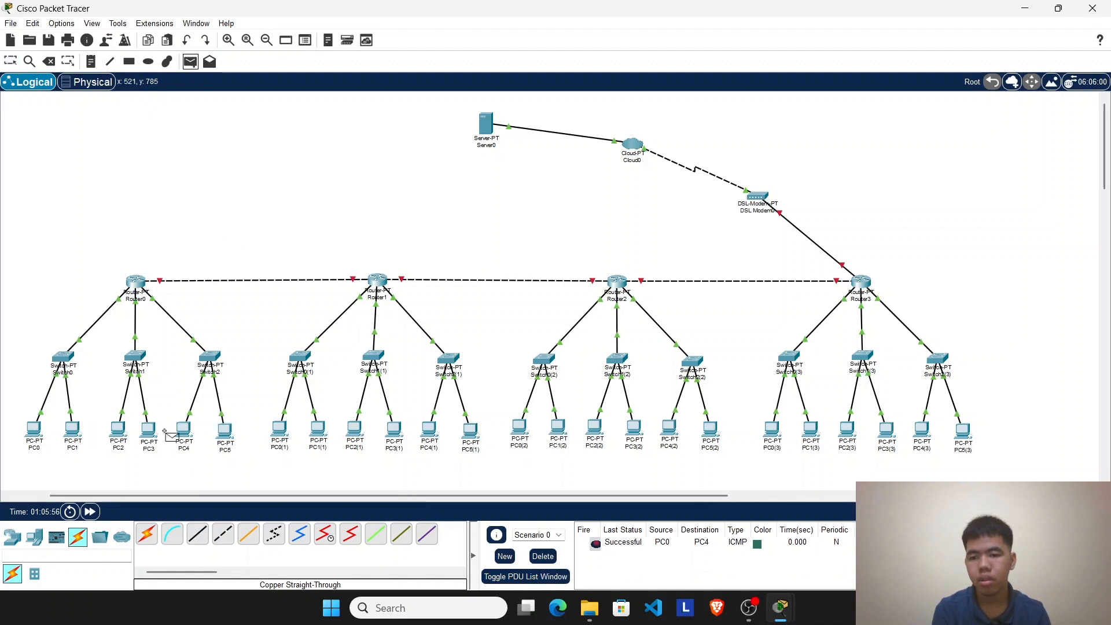
pyautogui.click(183, 430)
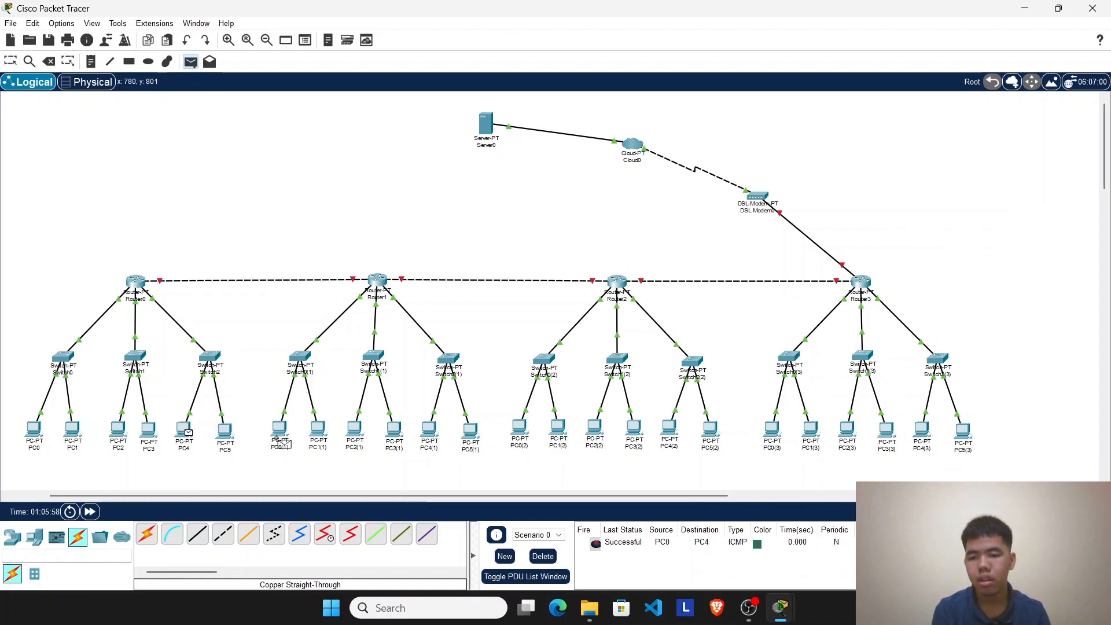
pyautogui.click(281, 443)
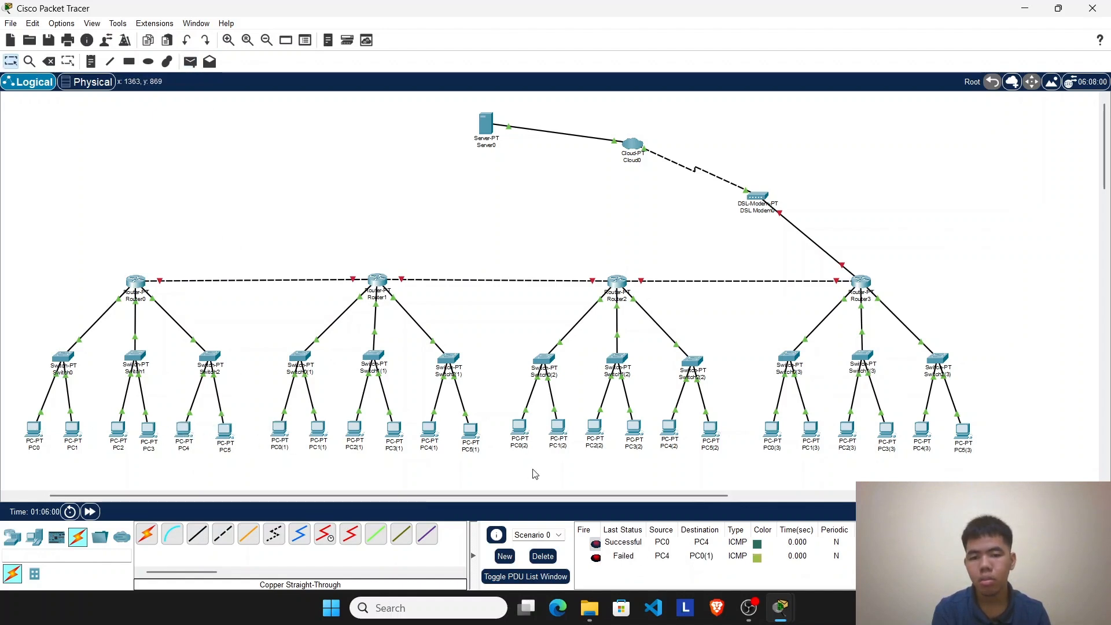
pyautogui.click(543, 556)
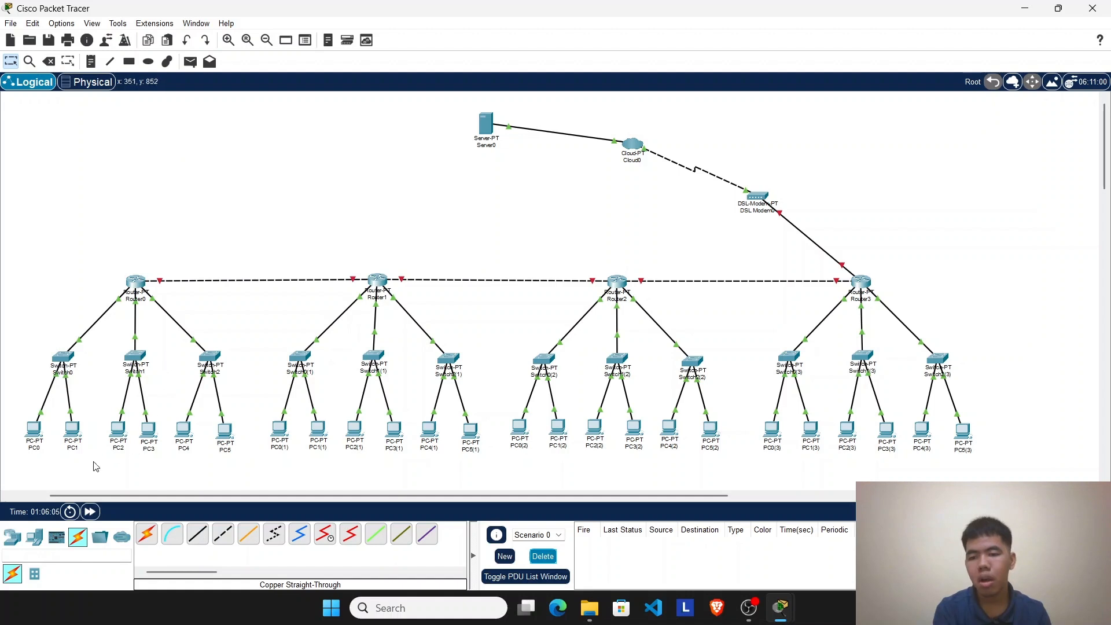
pyautogui.moveTo(65, 235); pyautogui.dragTo(216, 451)
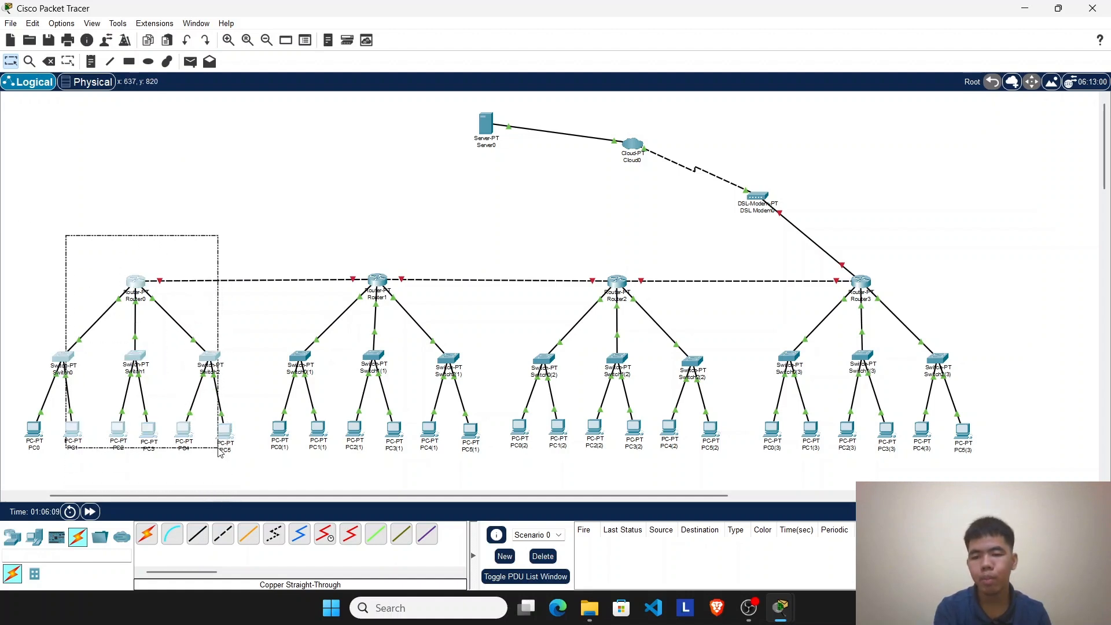
pyautogui.moveTo(285, 220)
pyautogui.mouseDown()
pyautogui.moveTo(422, 479)
pyautogui.moveTo(471, 532)
pyautogui.mouseUp()
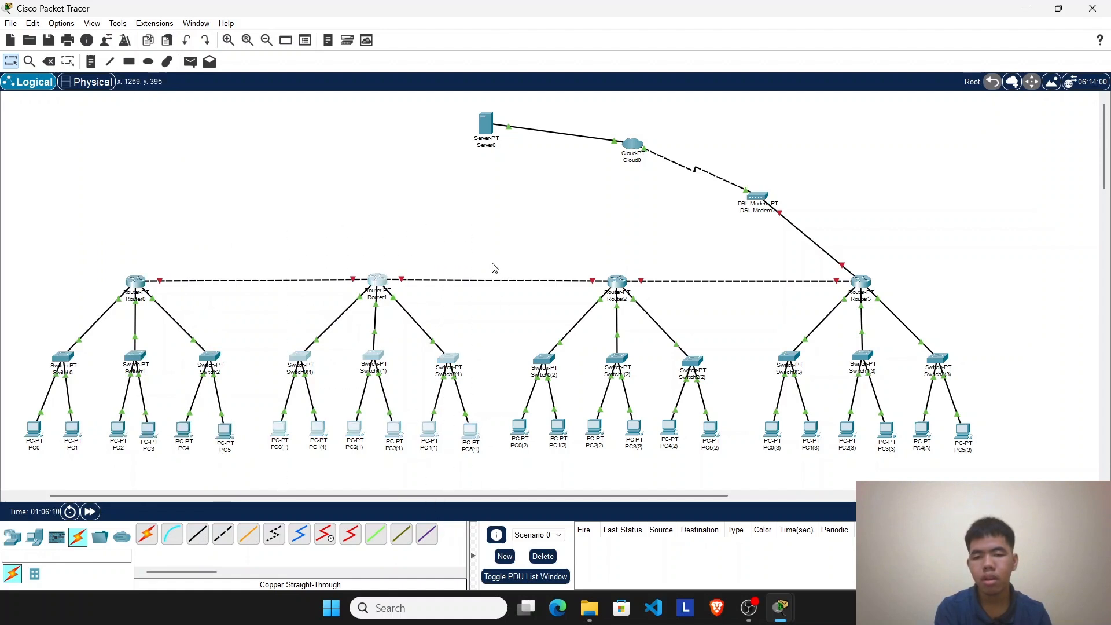
pyautogui.moveTo(492, 235); pyautogui.dragTo(739, 543)
pyautogui.moveTo(705, 260)
pyautogui.mouseDown()
pyautogui.moveTo(897, 369)
pyautogui.moveTo(987, 449)
pyautogui.mouseUp()
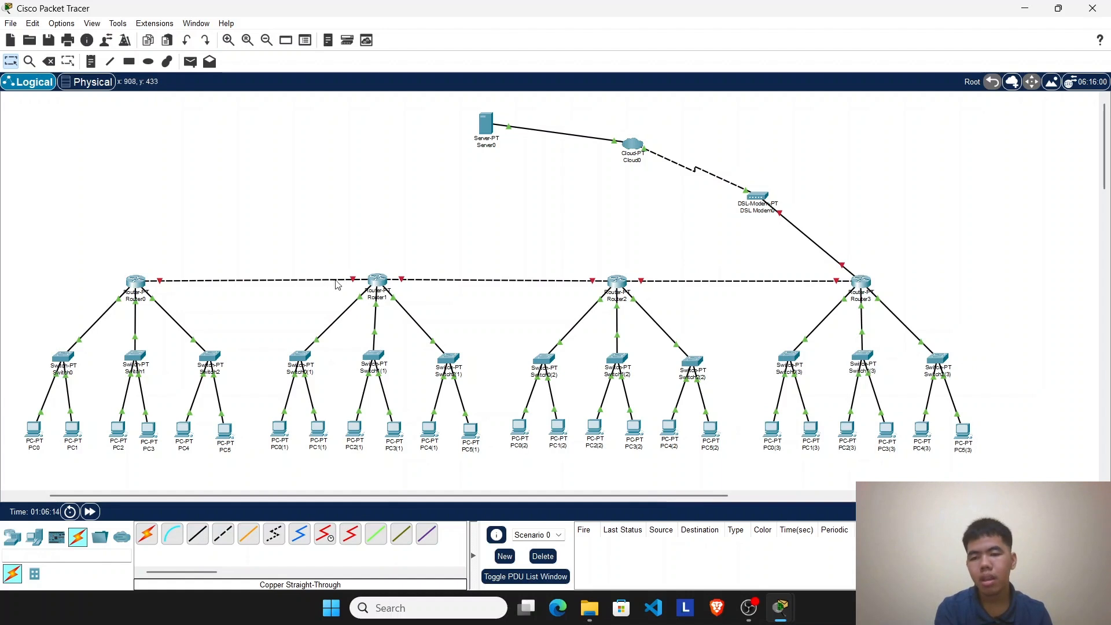
pyautogui.moveTo(112, 266); pyautogui.dragTo(915, 320)
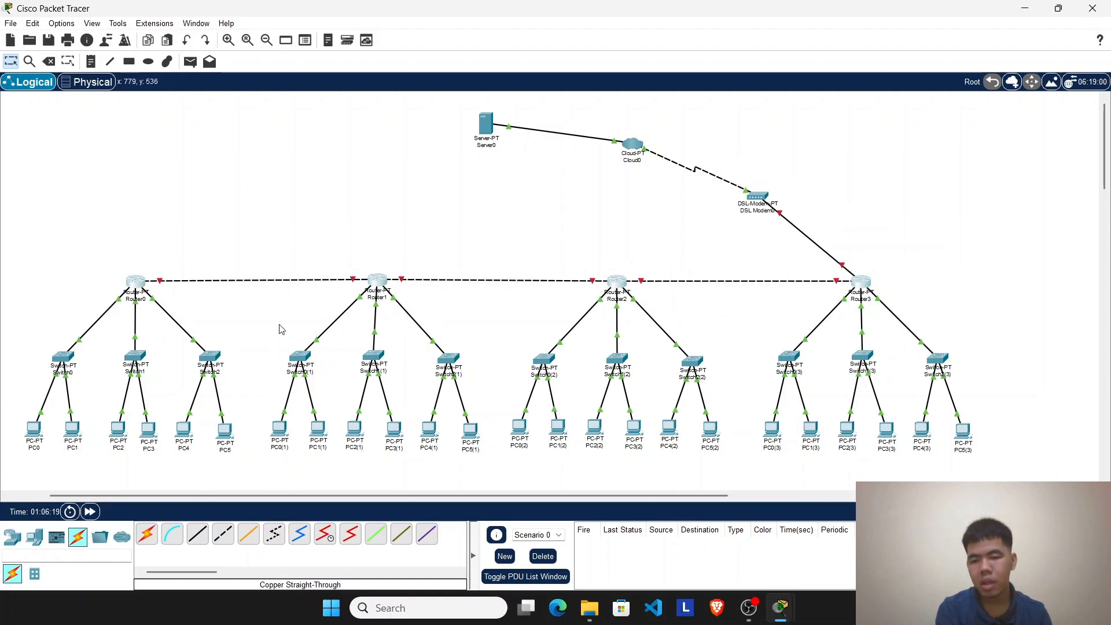
# Step: Open Router0's RIP routing configuration and add the network 192.168.1.0
pyautogui.click(135, 282)
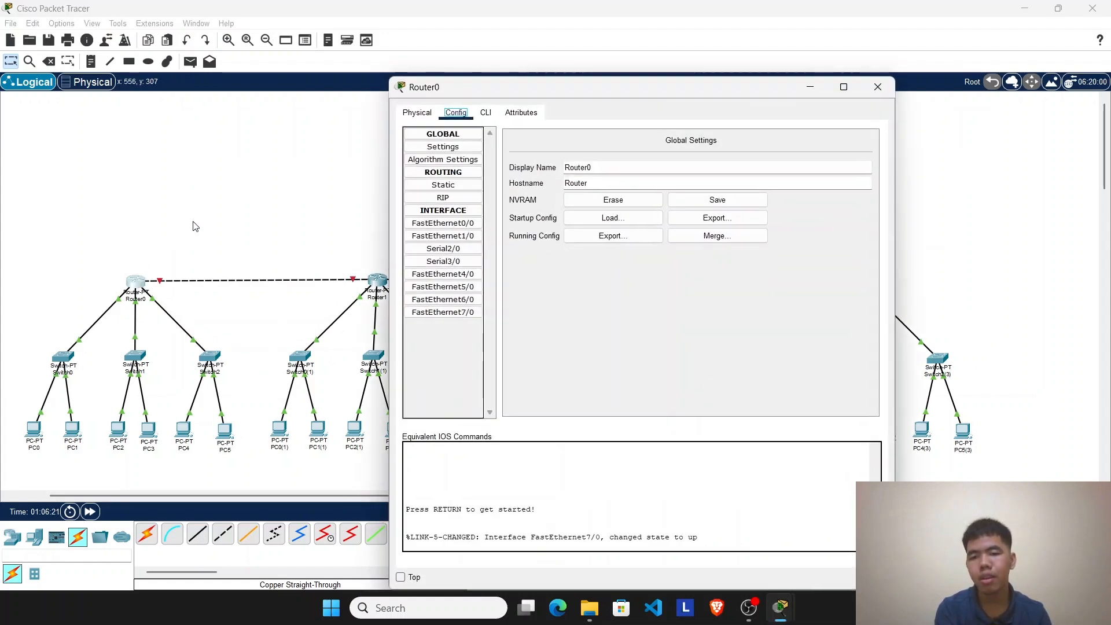
pyautogui.click(457, 198)
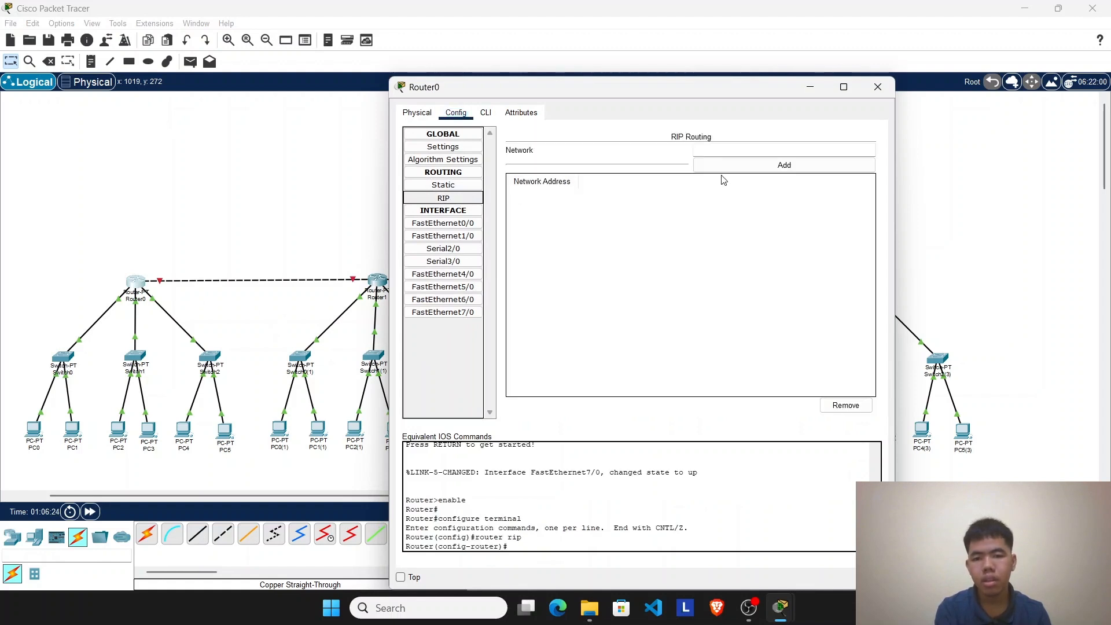
pyautogui.click(745, 151)
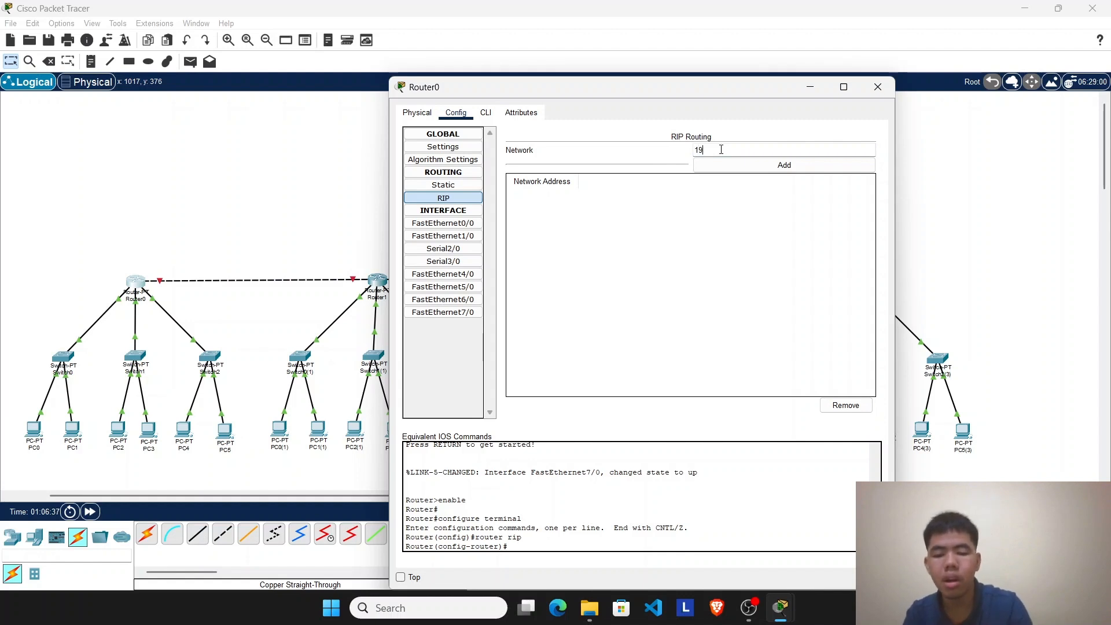
pyautogui.write('.168.')
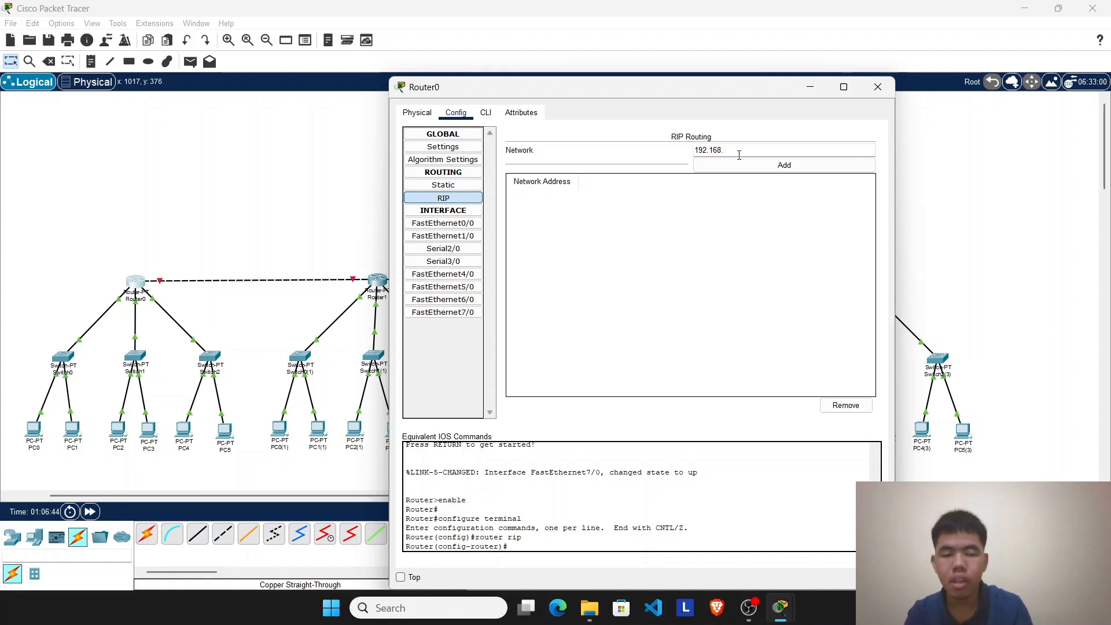
pyautogui.click(738, 154)
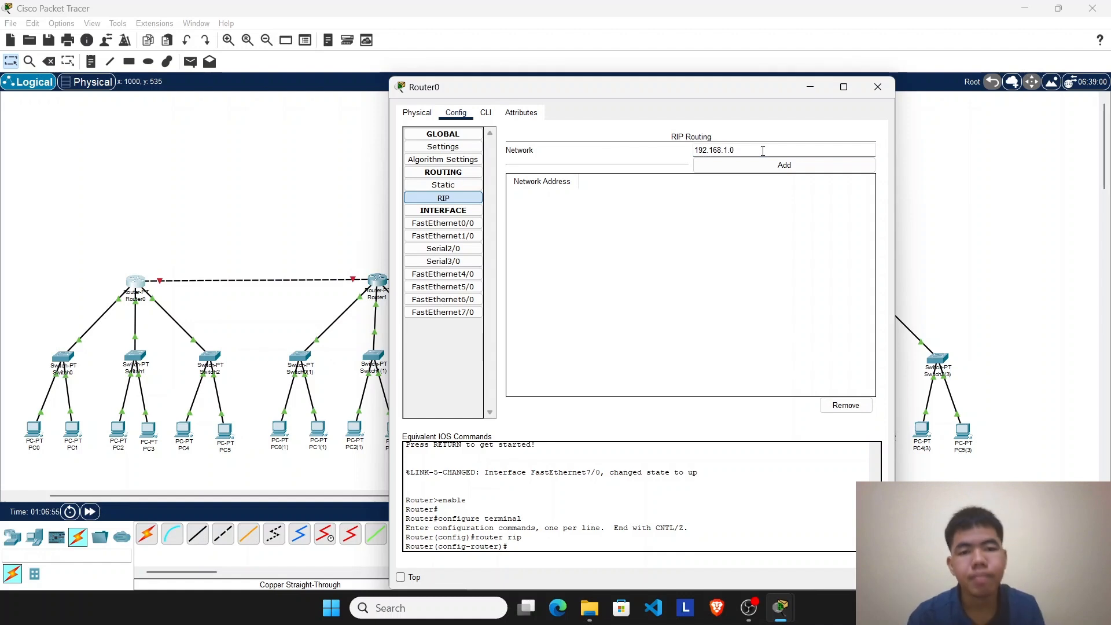
pyautogui.click(762, 166)
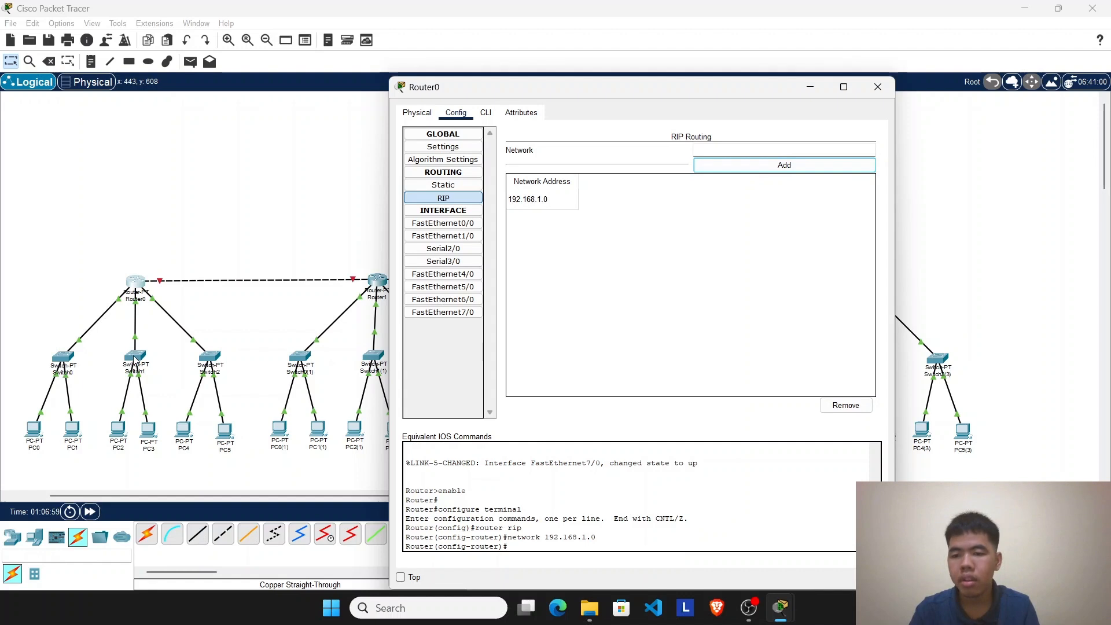
# Step: Add the networks 192.168.2.0 and 192.168.3.0 to Router0's RIP routing and minimize its configuration window
pyautogui.click(739, 144)
pyautogui.write('192')
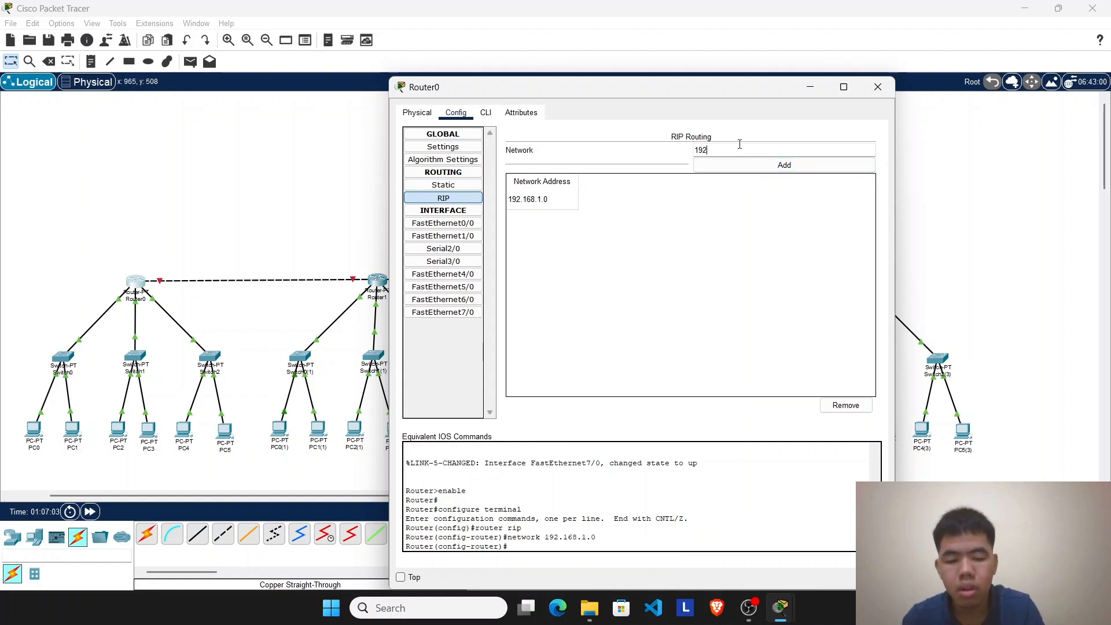
pyautogui.write('.168.2.0')
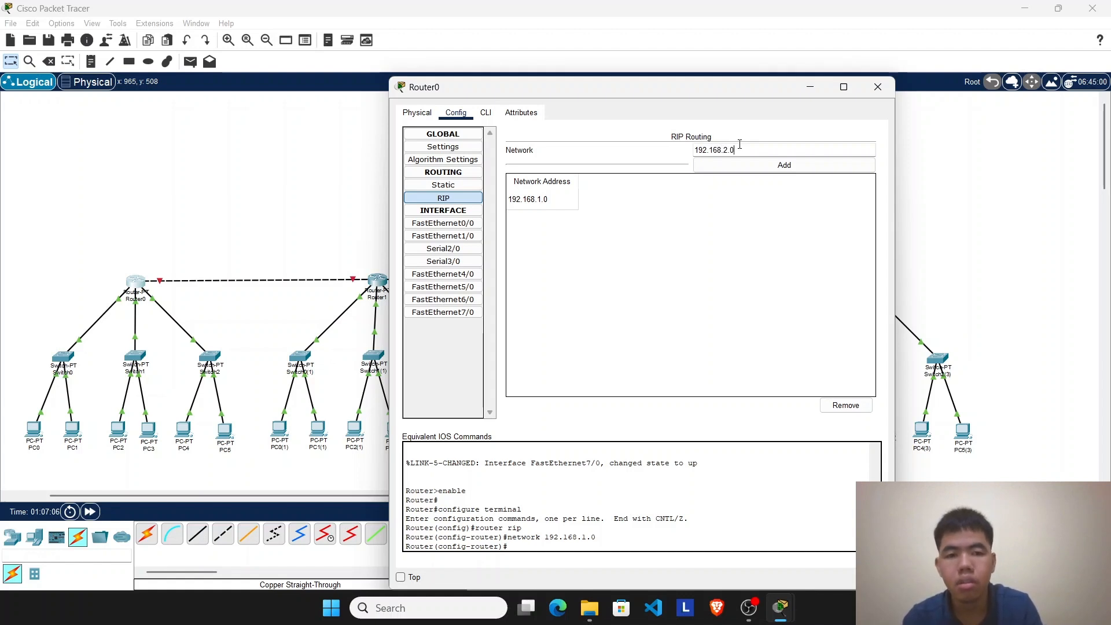
pyautogui.click(746, 166)
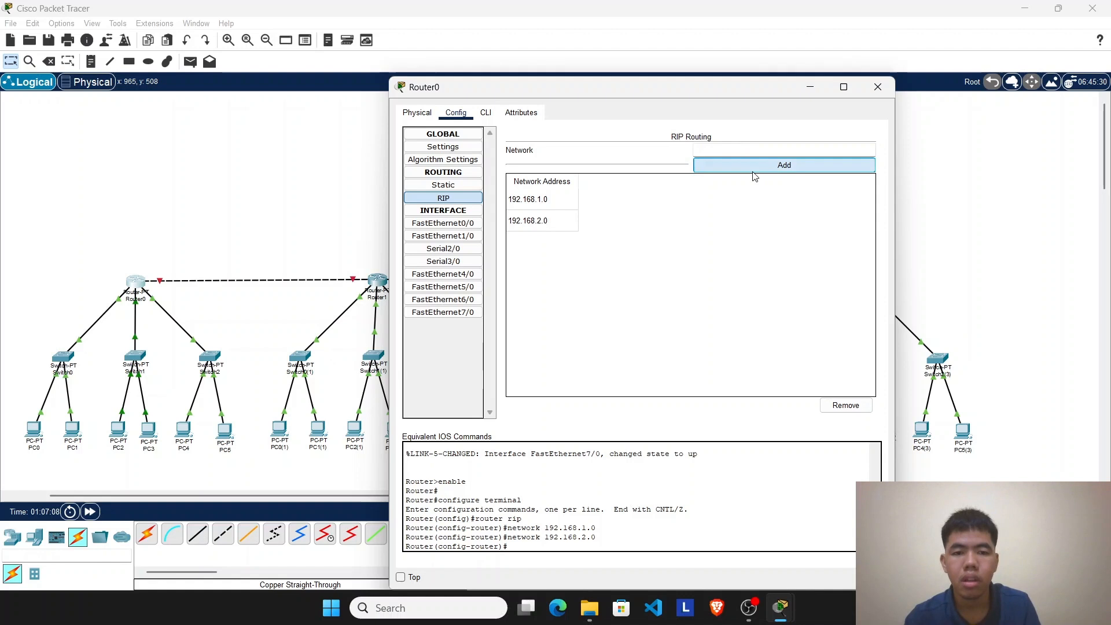
pyautogui.click(722, 150)
pyautogui.write('192.168.3.0')
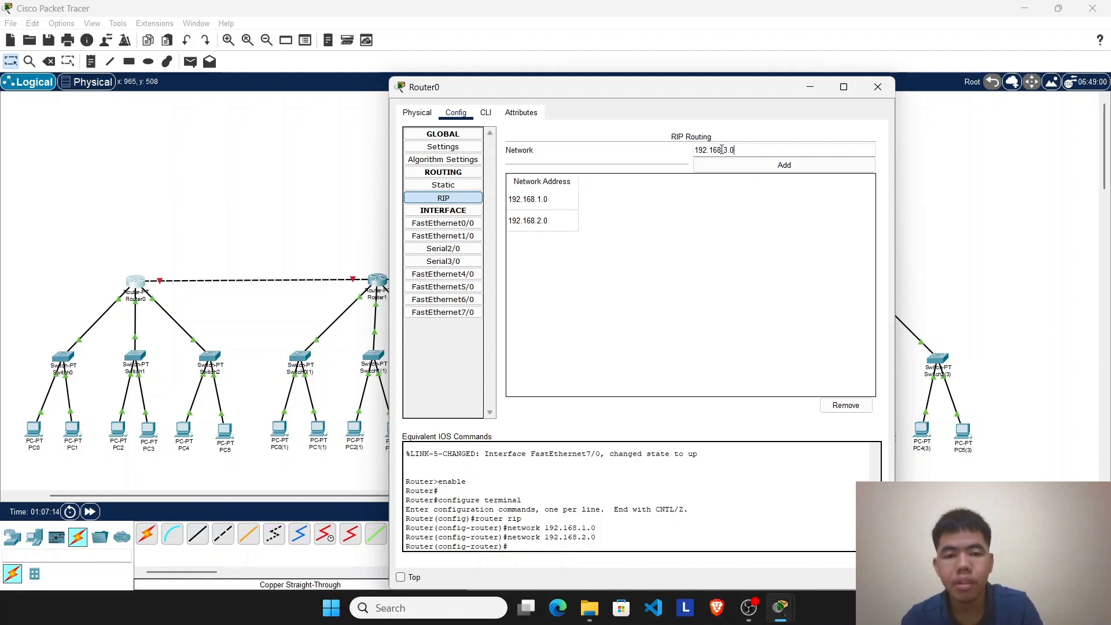
pyautogui.click(736, 165)
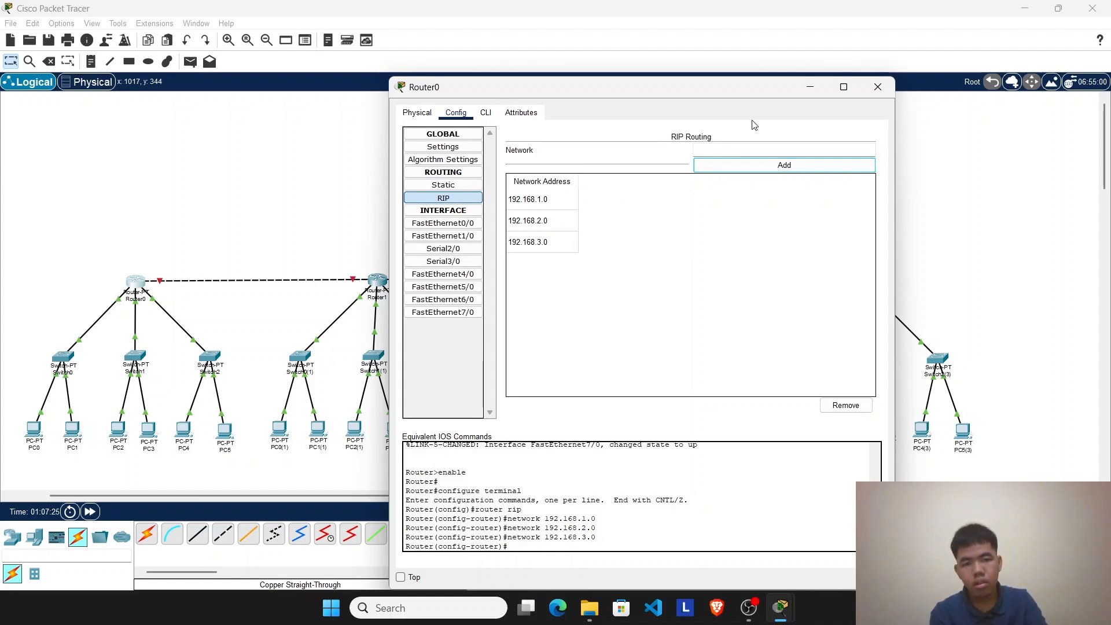
pyautogui.click(799, 87)
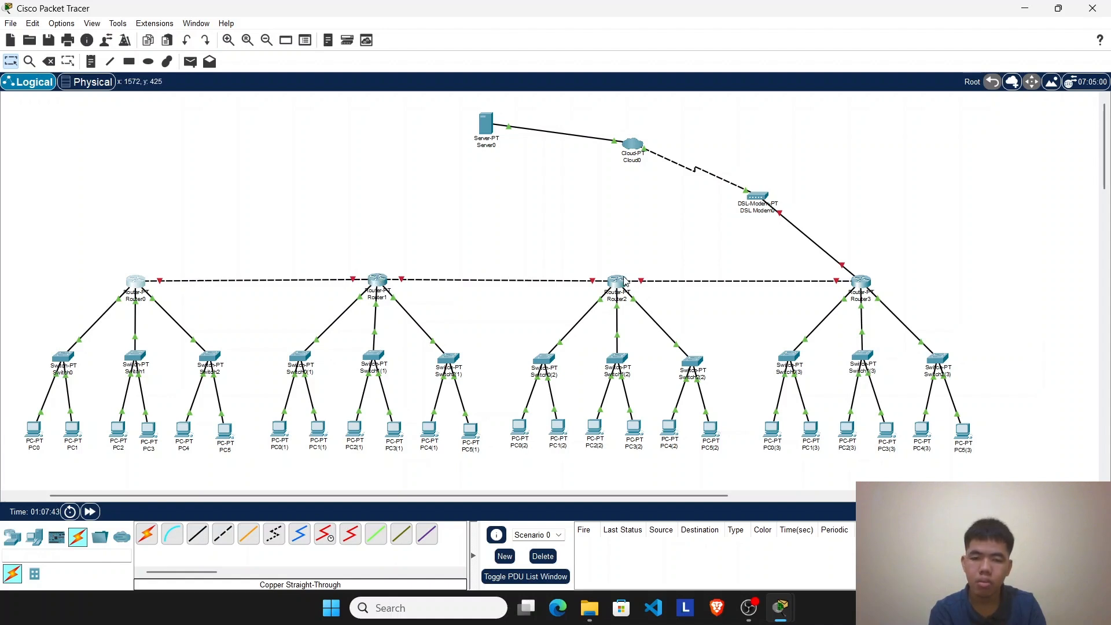
# Step: Reopen Router0's RIP routing configuration, add the network 192.168.10.0, and close the router's window
pyautogui.click(133, 282)
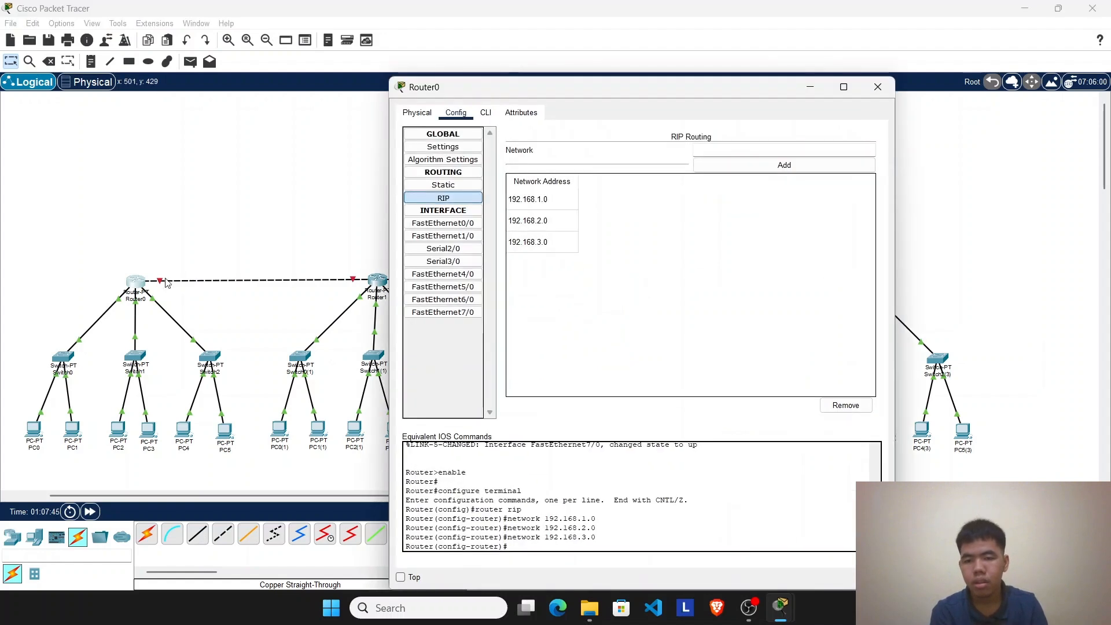
pyautogui.click(464, 203)
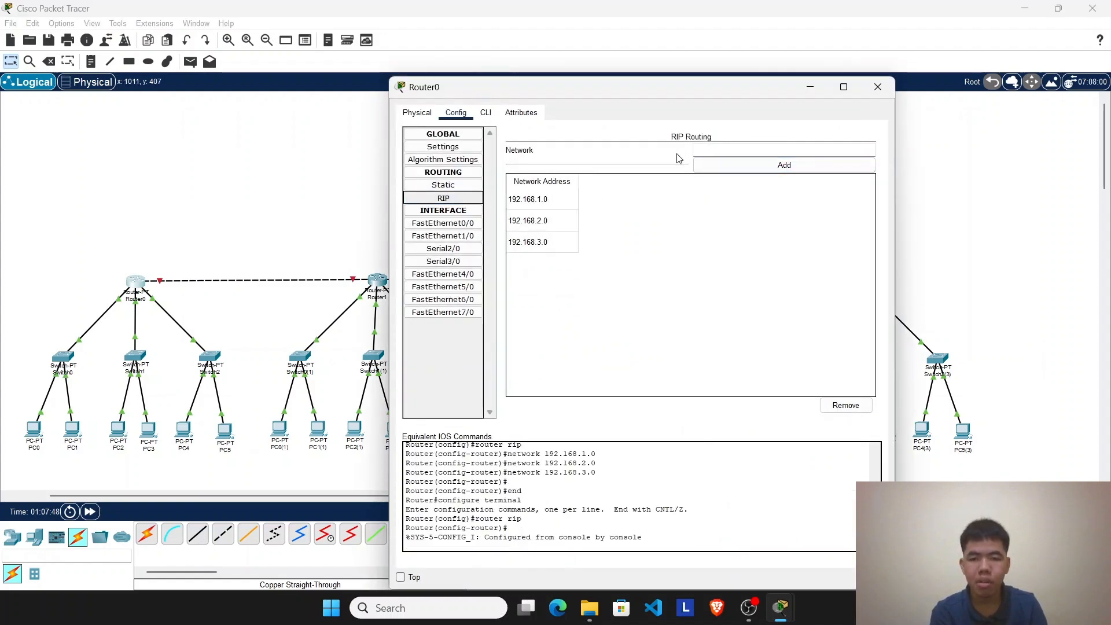
pyautogui.click(810, 87)
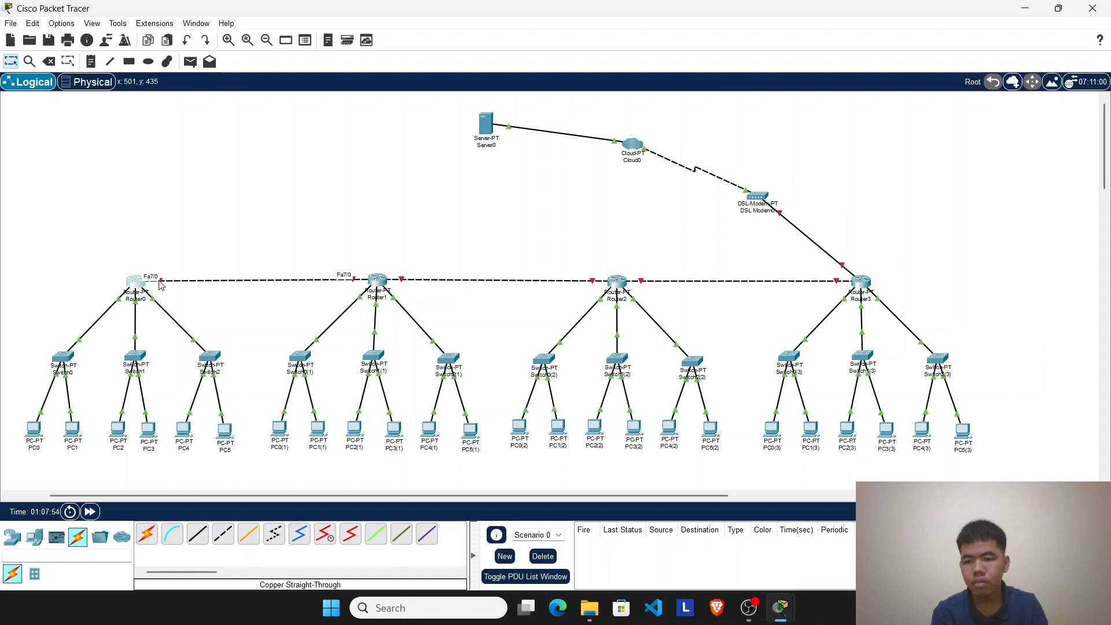
pyautogui.click(139, 283)
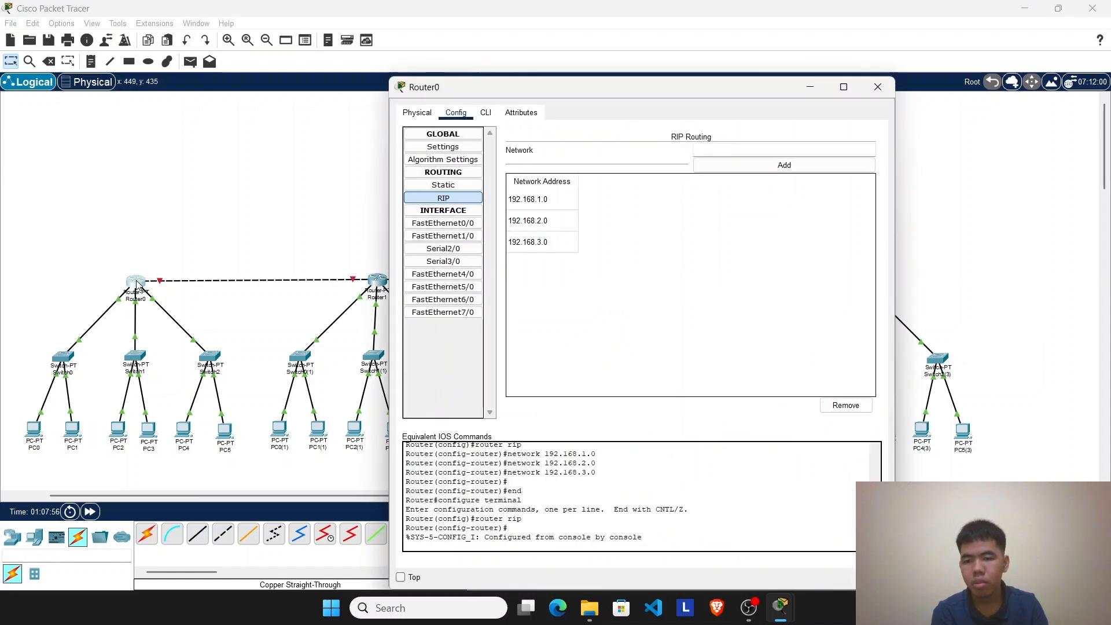
pyautogui.click(726, 154)
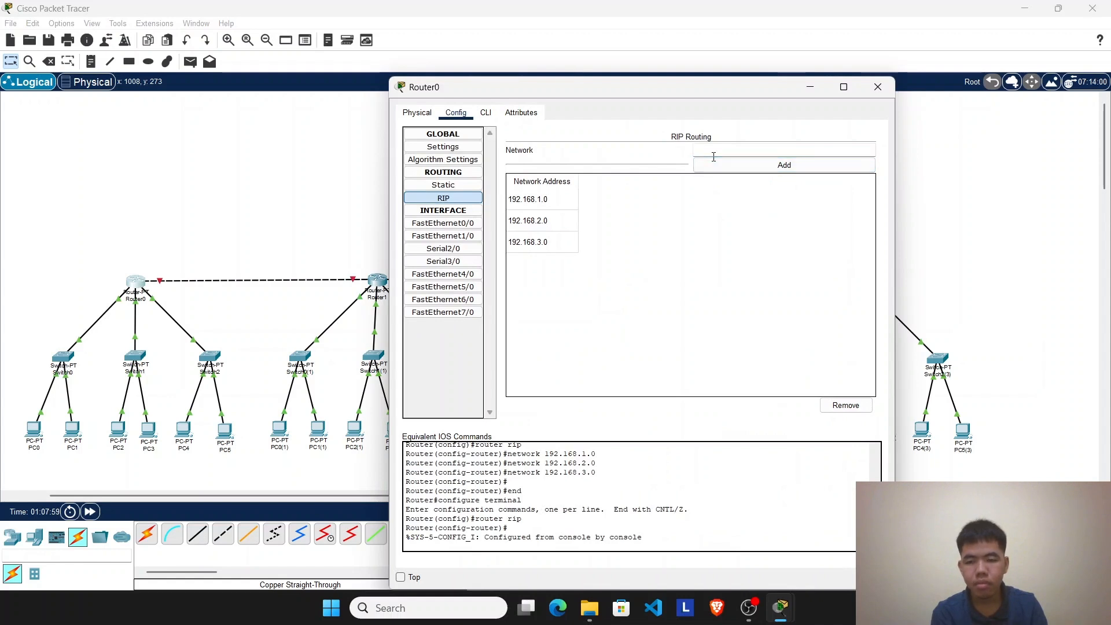
pyautogui.write('1')
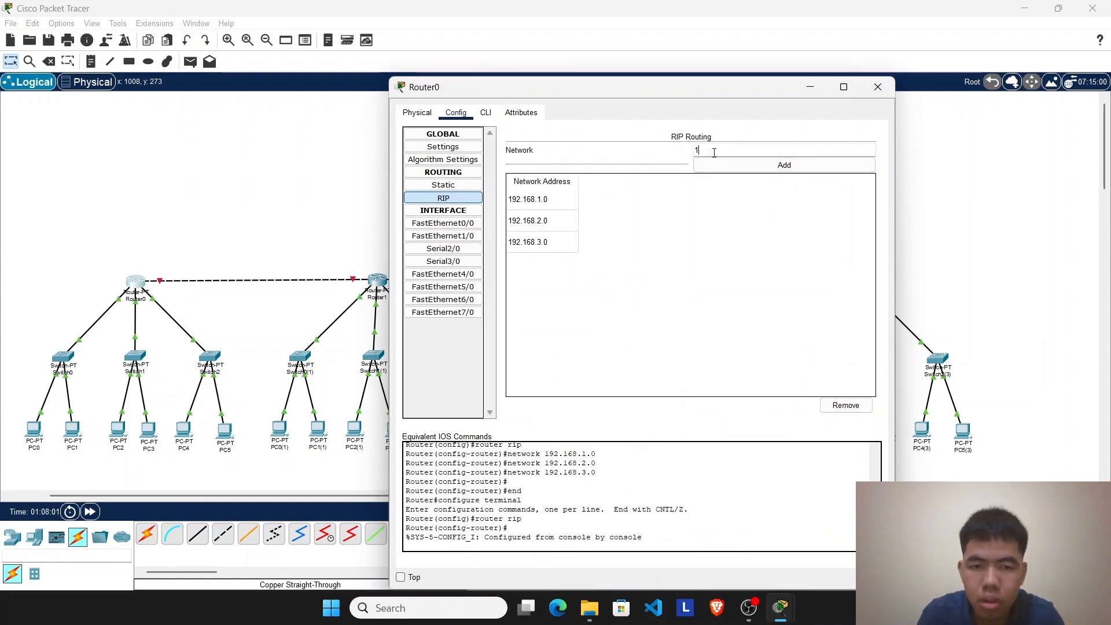
pyautogui.write('92')
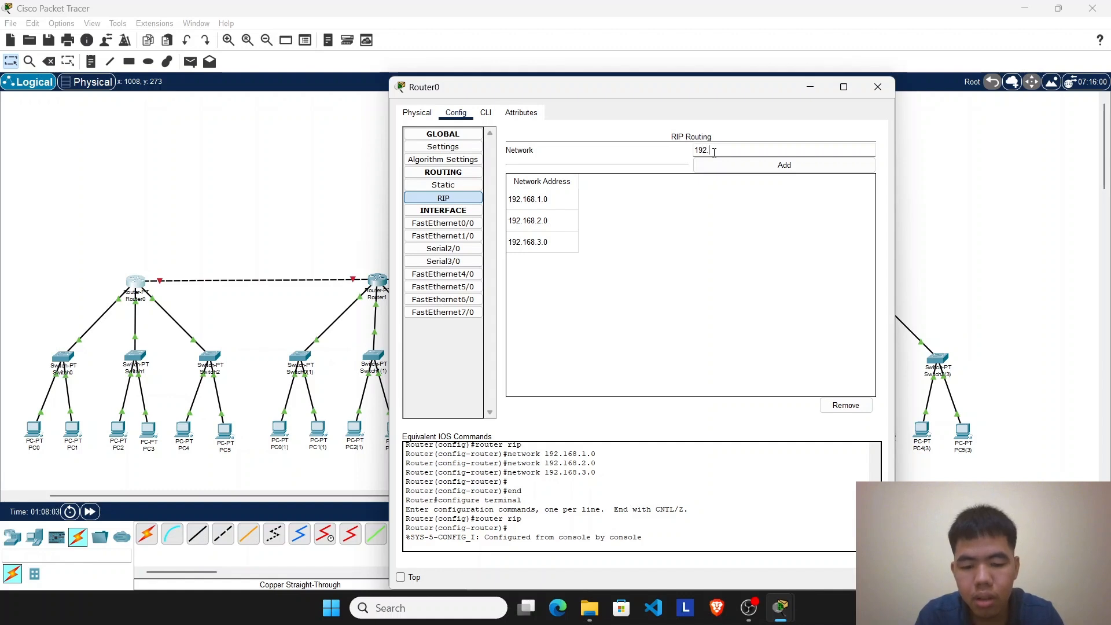
pyautogui.write('.168.10.0')
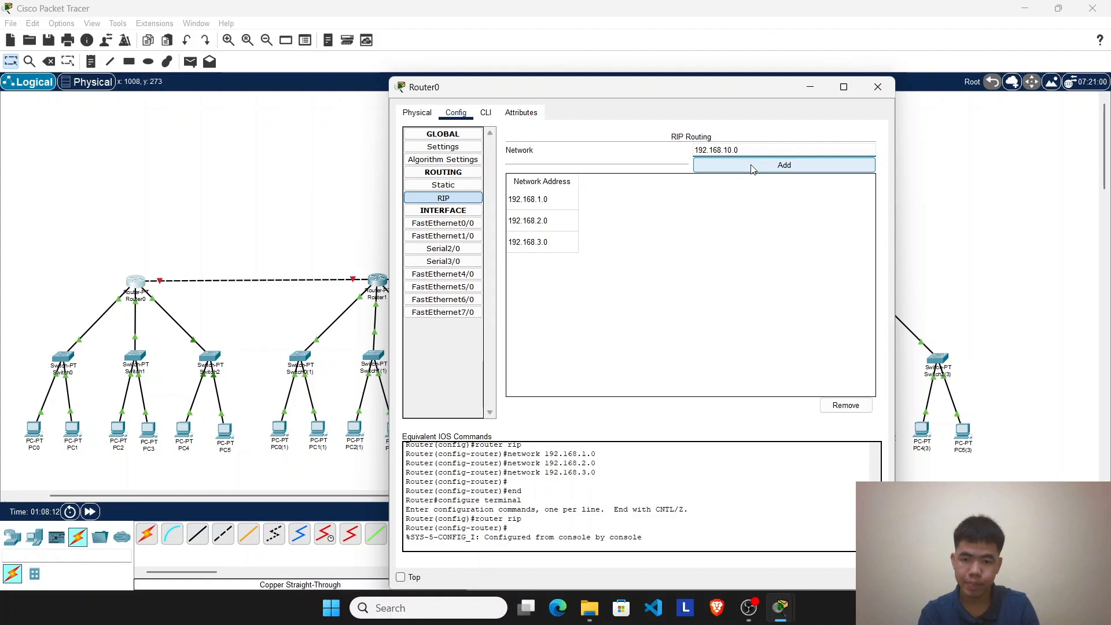
pyautogui.click(752, 167)
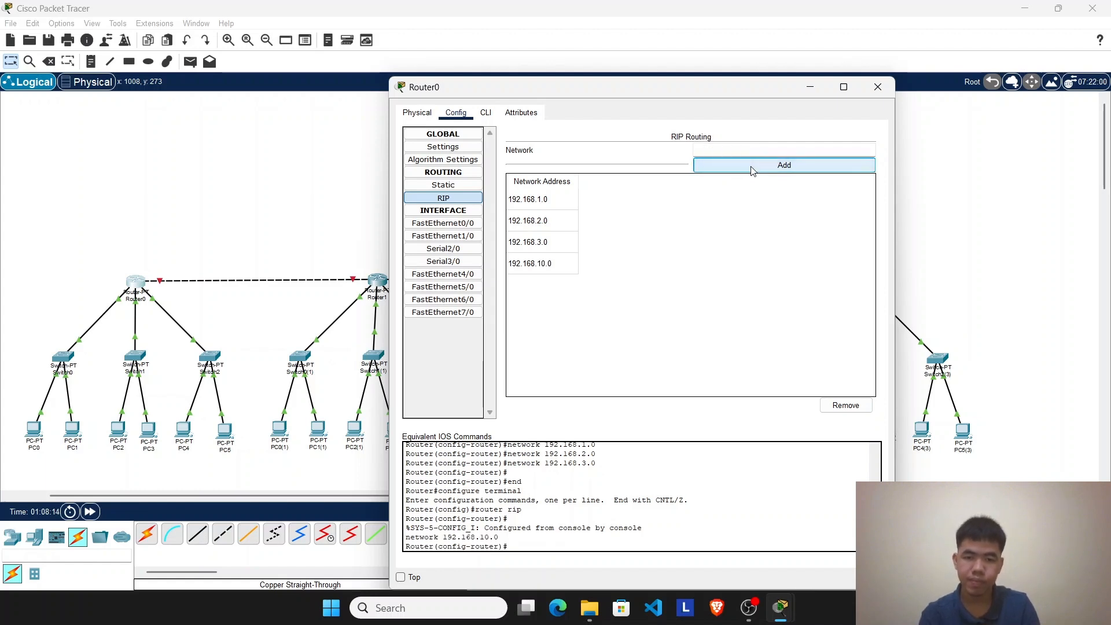
pyautogui.click(878, 86)
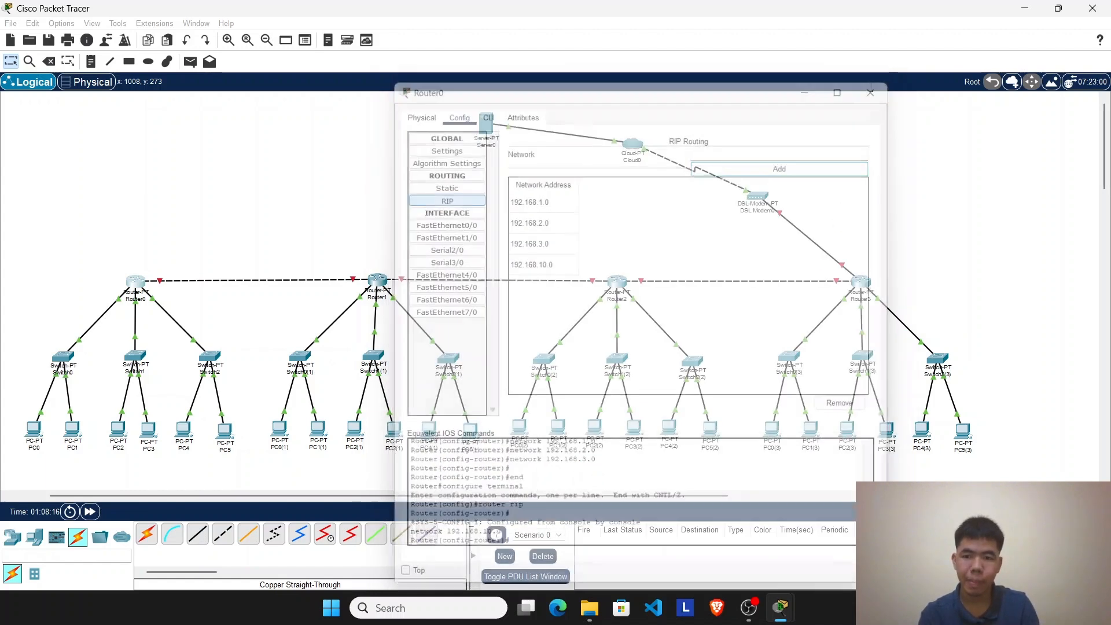
# Step: Check Router0's FastEthernet7/0 interface settings, static routes, and RIP network list
pyautogui.click(146, 282)
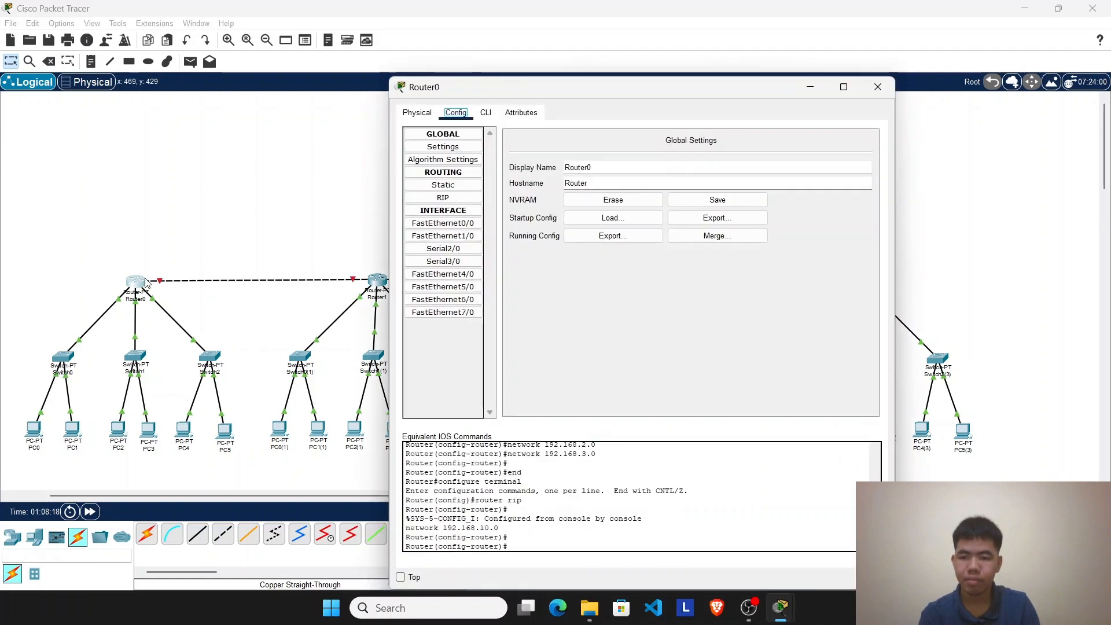
pyautogui.click(813, 88)
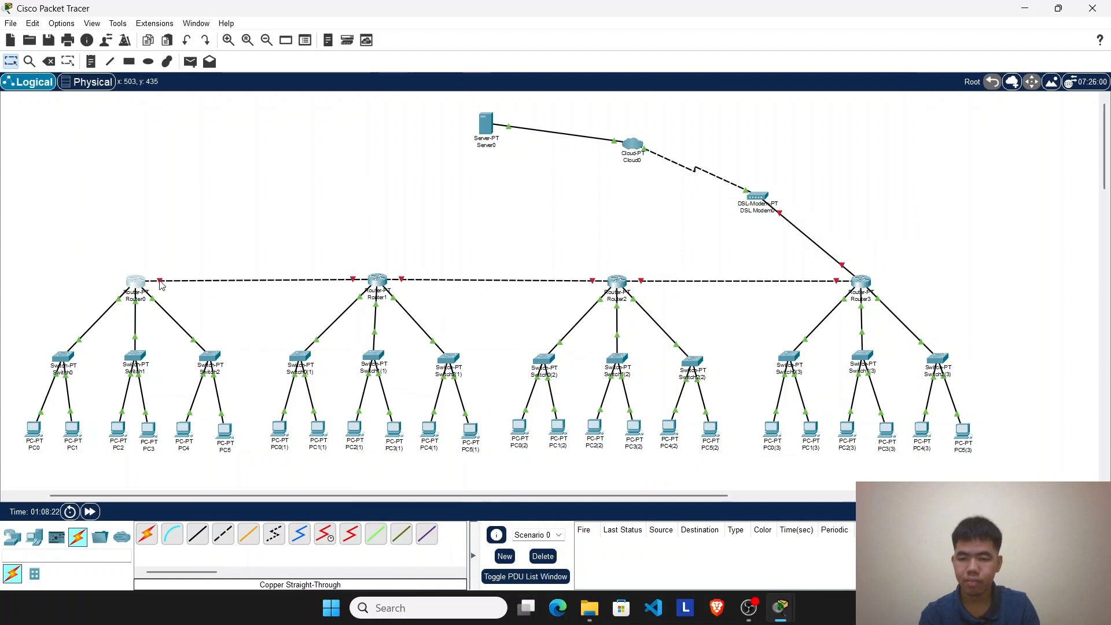
pyautogui.click(135, 282)
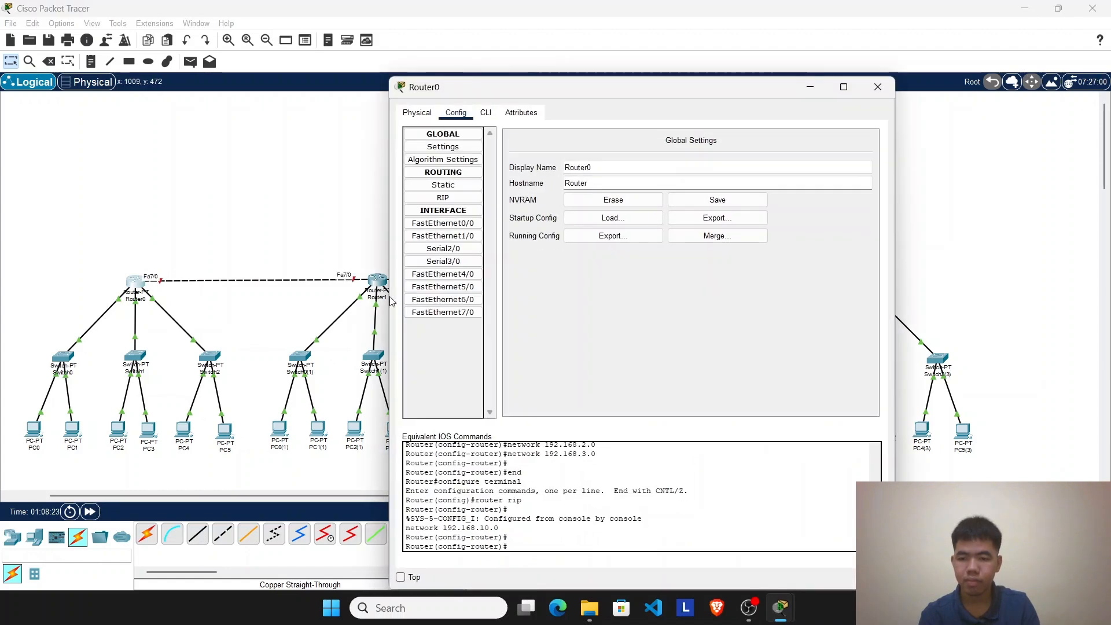
pyautogui.click(453, 313)
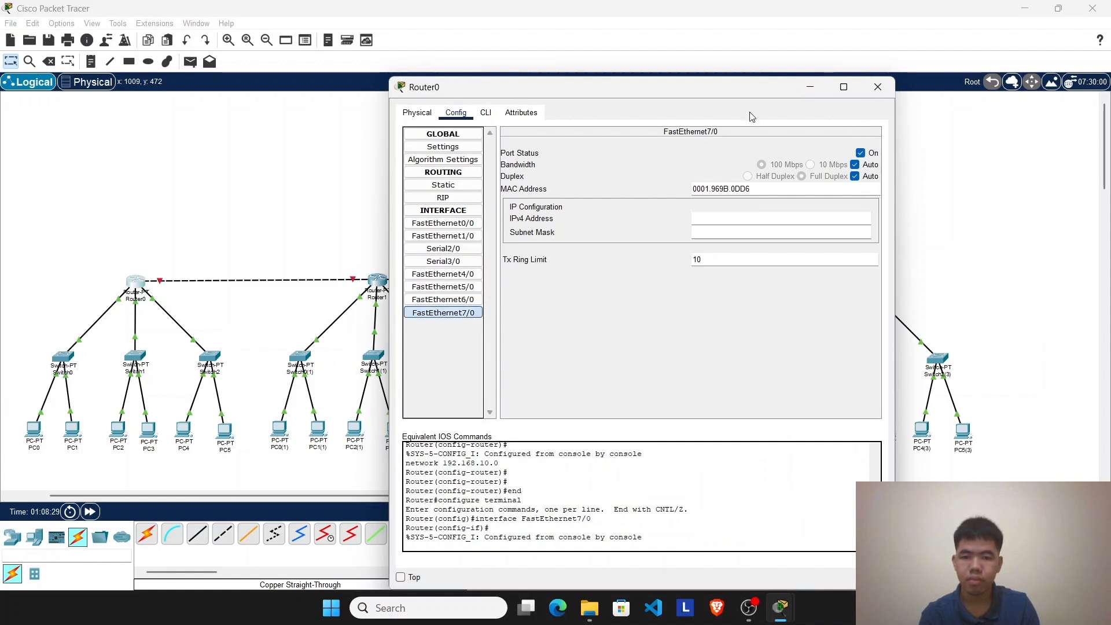
pyautogui.click(444, 185)
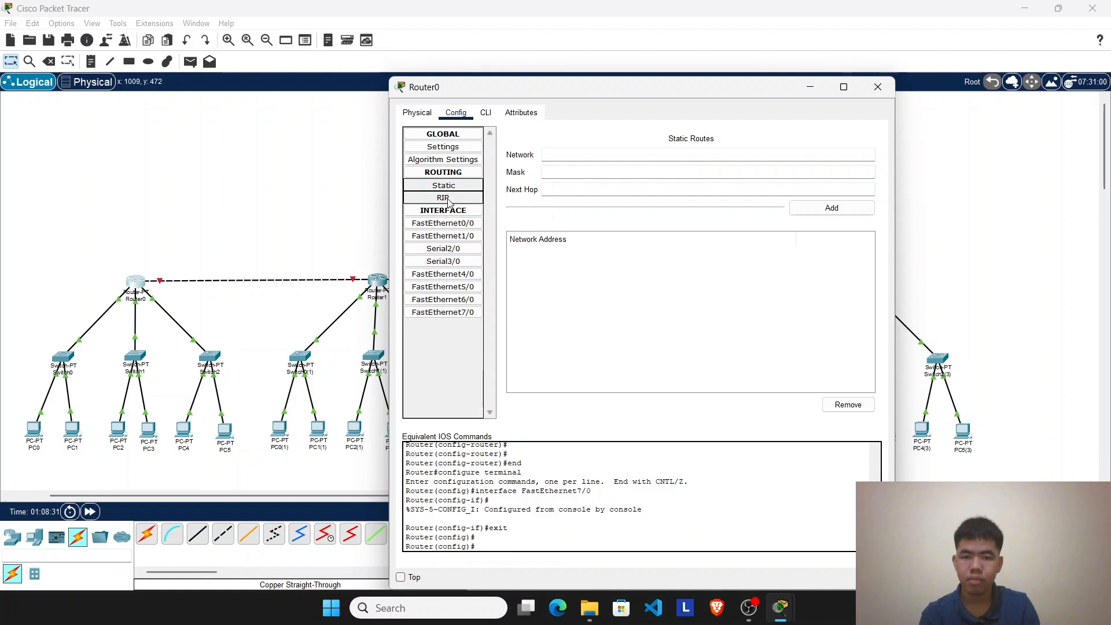
pyautogui.click(451, 210)
pyautogui.click(447, 198)
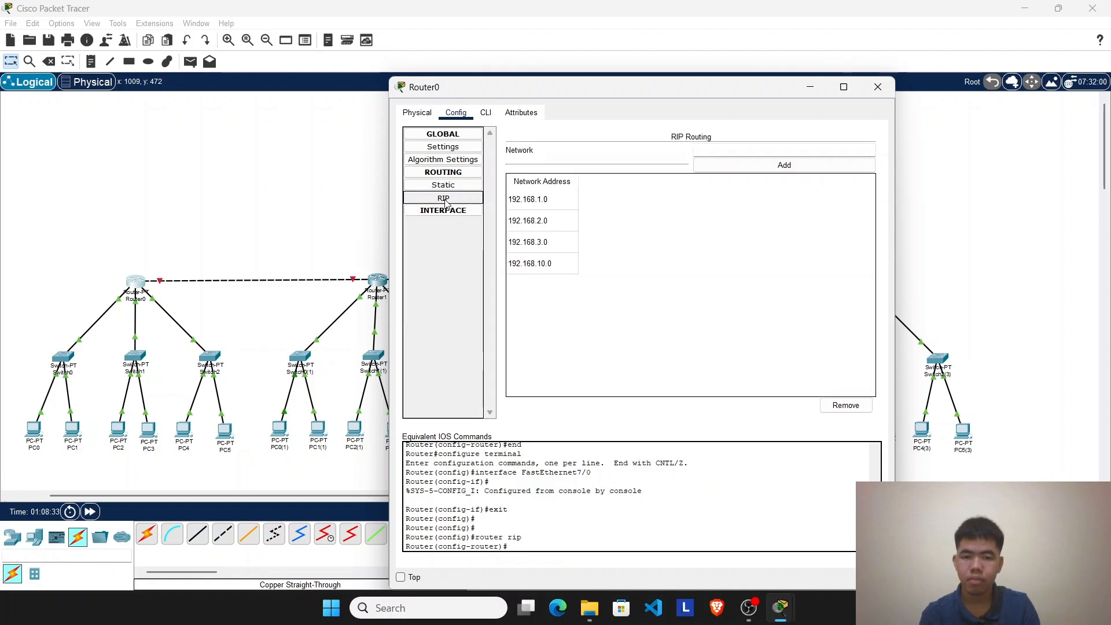
pyautogui.click(445, 211)
pyautogui.click(447, 187)
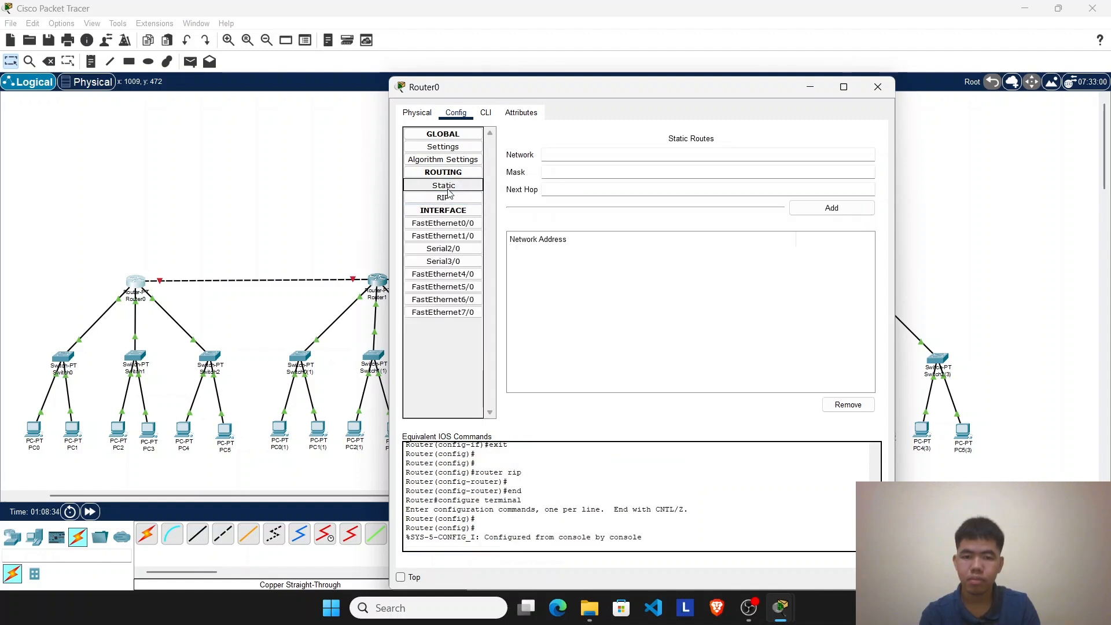
pyautogui.click(449, 197)
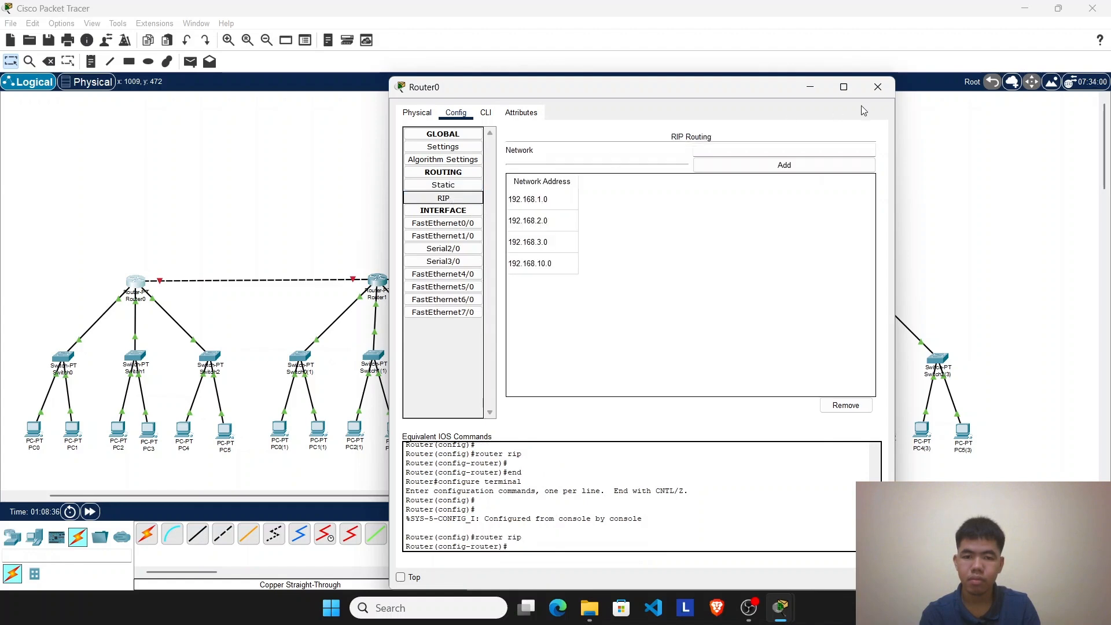
pyautogui.click(872, 88)
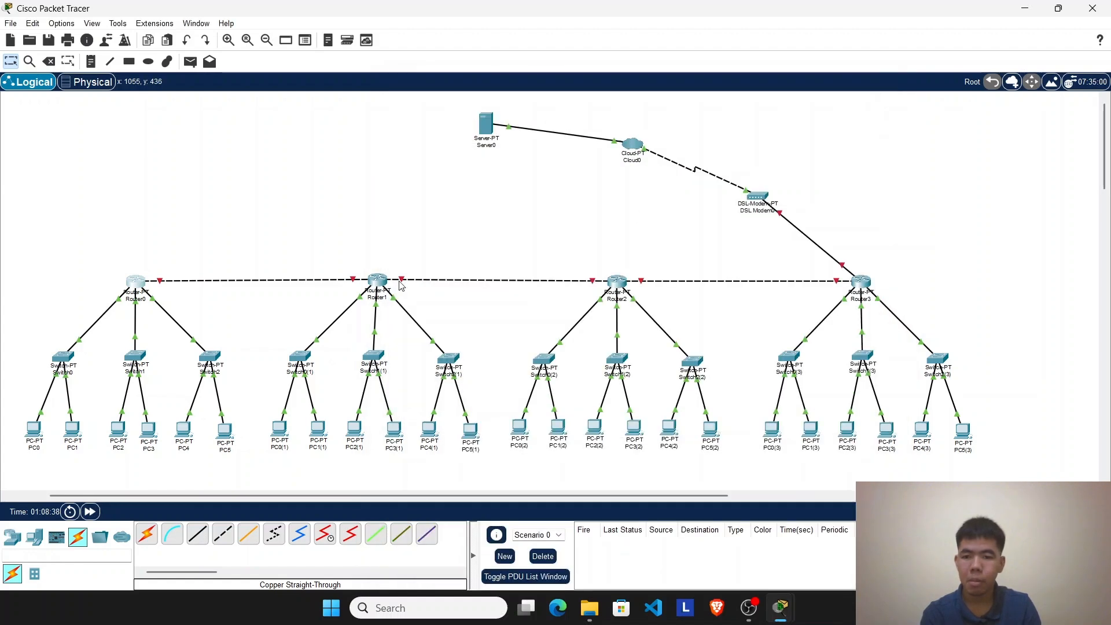
# Step: Look at Router1's global settings and review the RIP network list of Router0
pyautogui.click(377, 281)
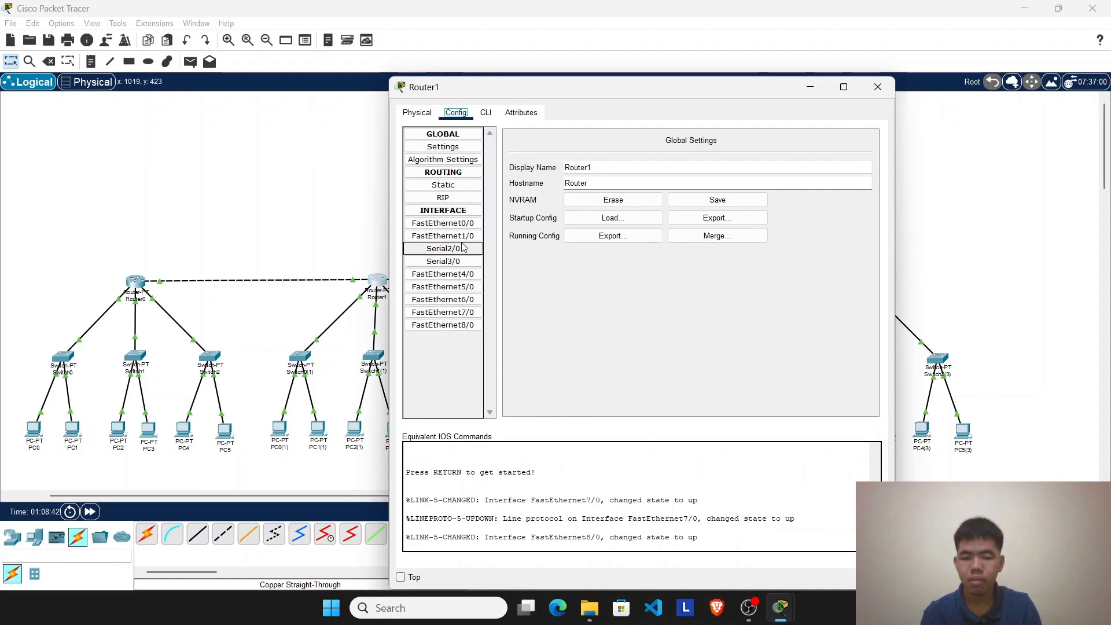
pyautogui.click(877, 87)
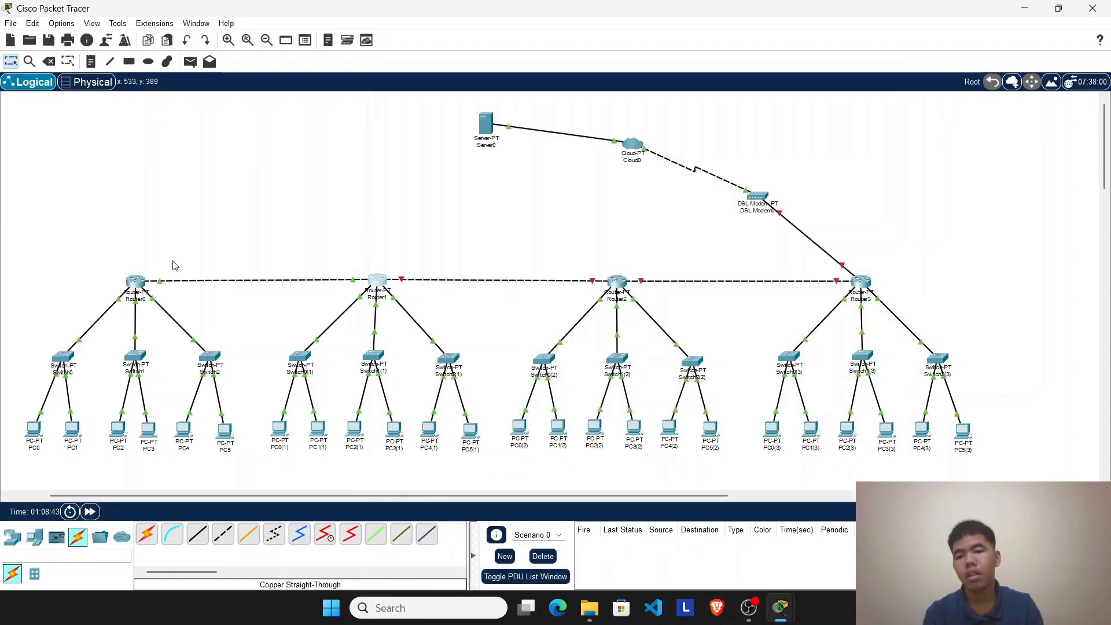
pyautogui.click(135, 281)
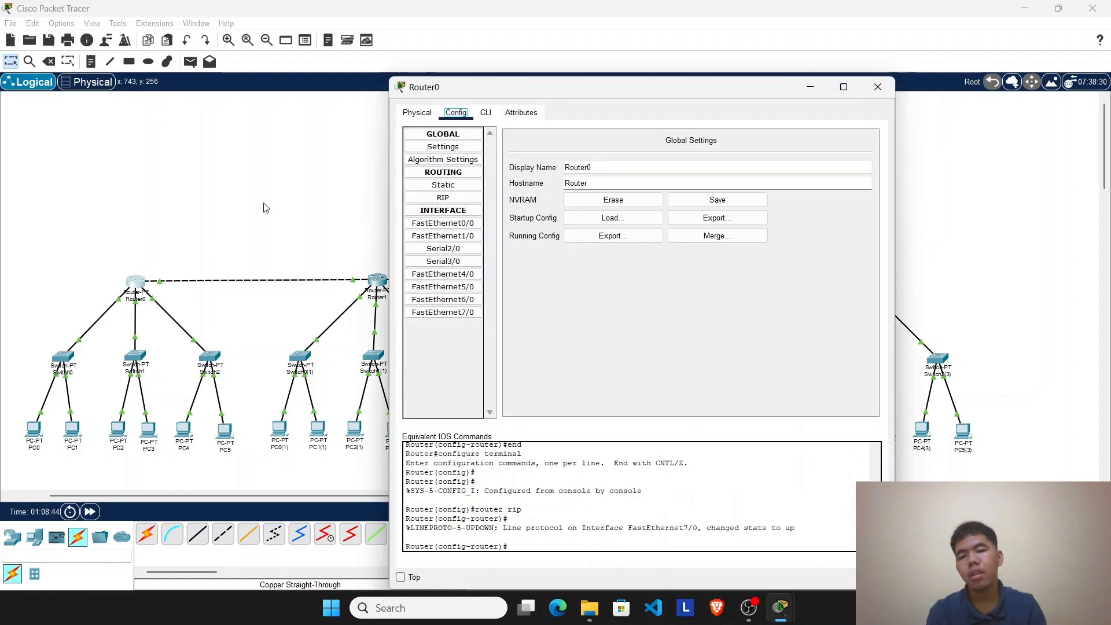
pyautogui.click(432, 200)
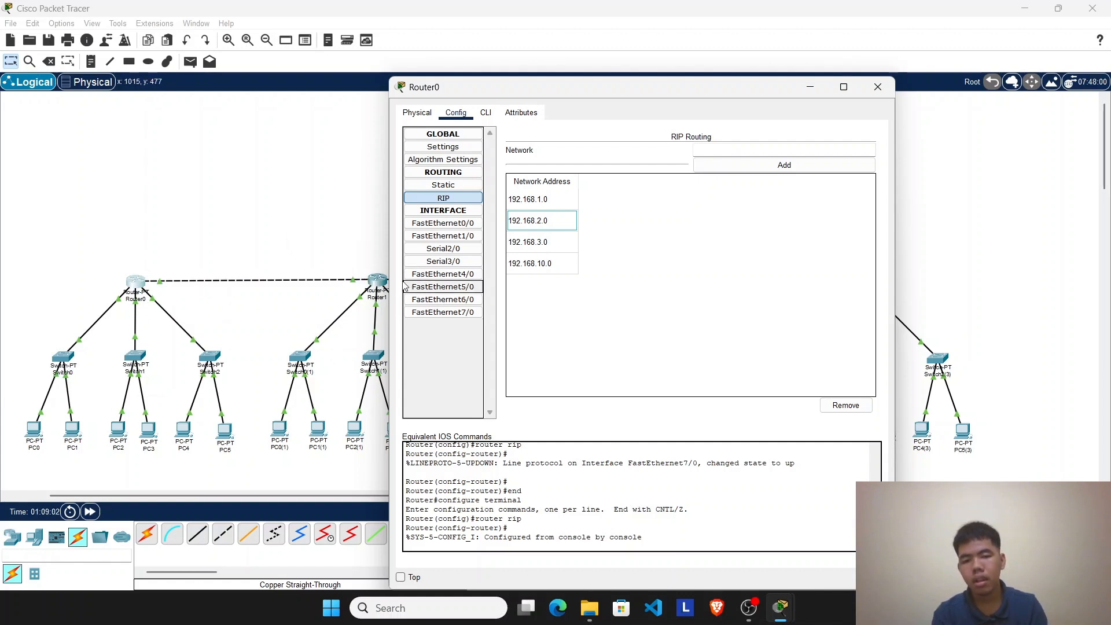
pyautogui.click(877, 88)
# Step: Open Router1's RIP routing configuration and add the network 192.168.4.0
pyautogui.click(391, 285)
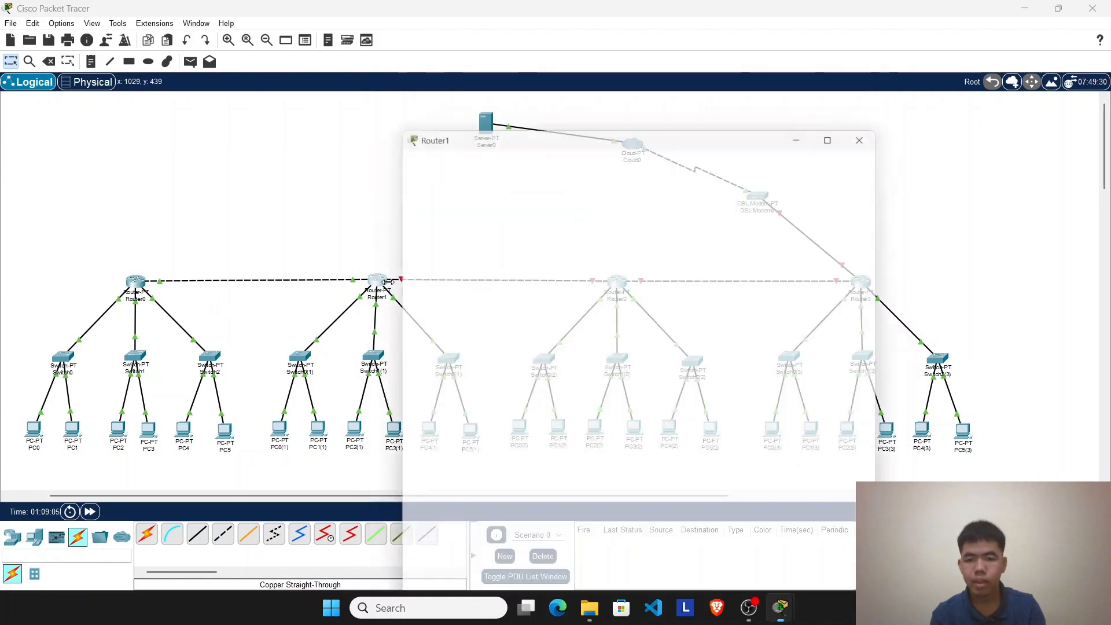
pyautogui.click(446, 206)
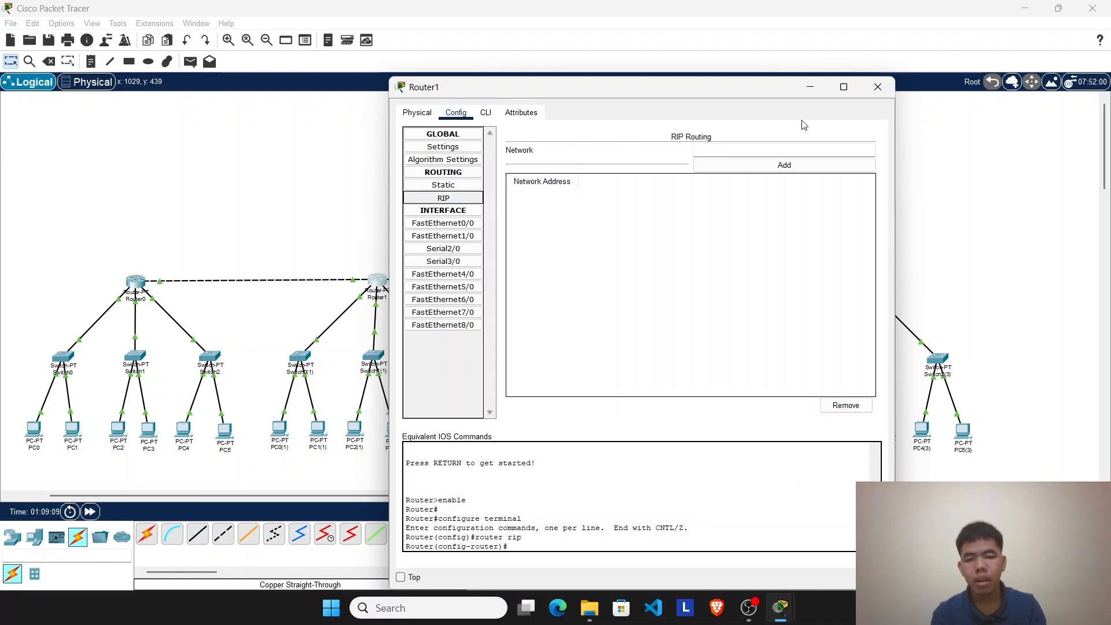
pyautogui.click(877, 87)
pyautogui.click(387, 283)
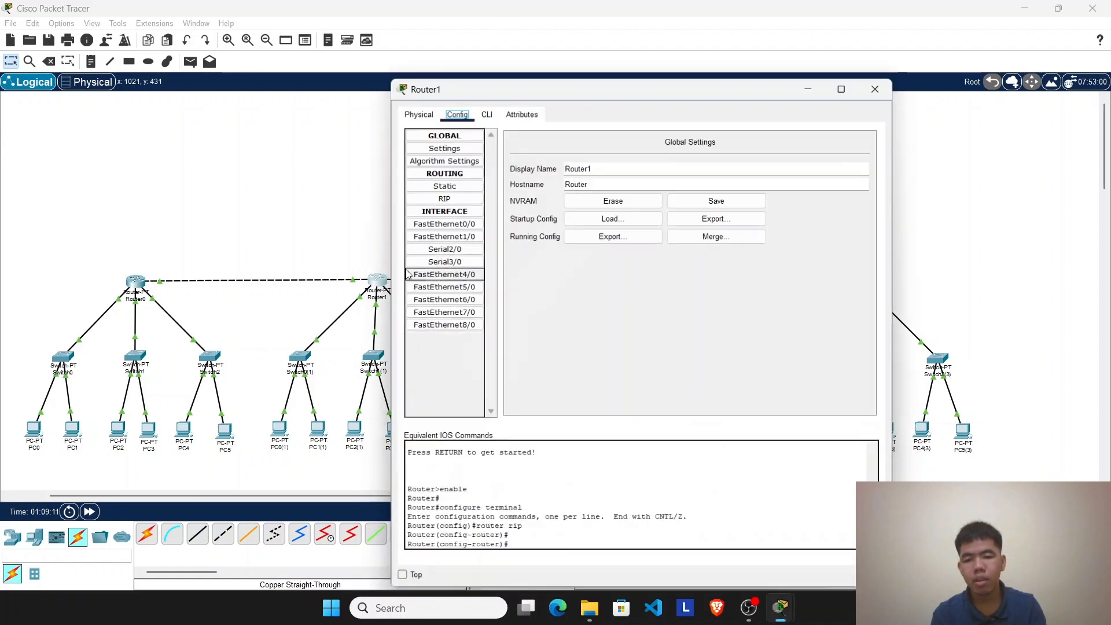
pyautogui.click(443, 198)
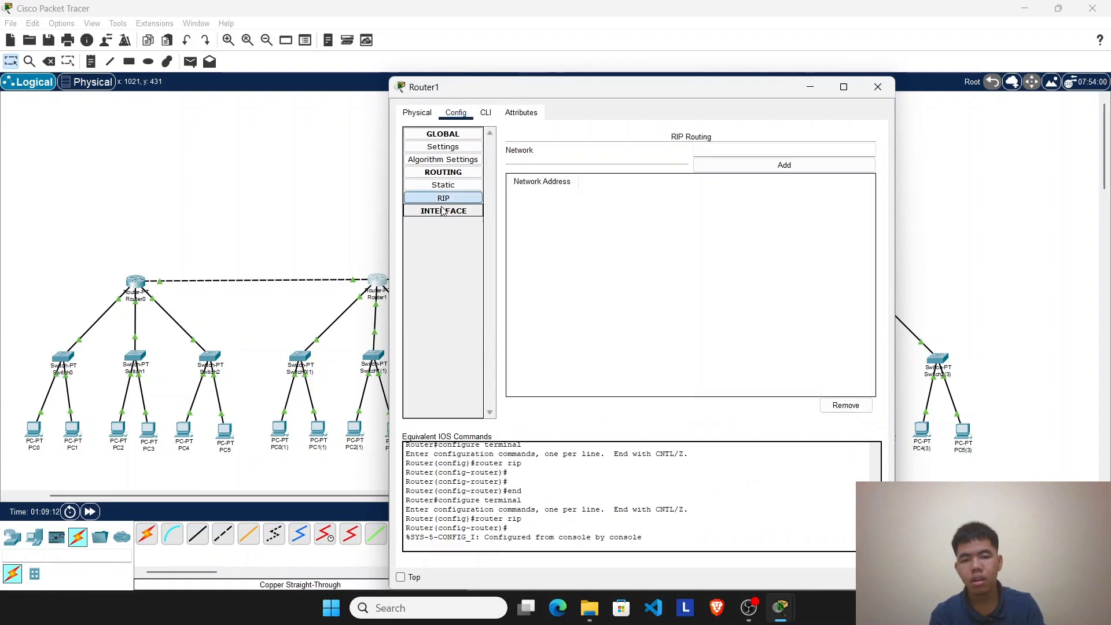
pyautogui.click(443, 211)
pyautogui.click(698, 153)
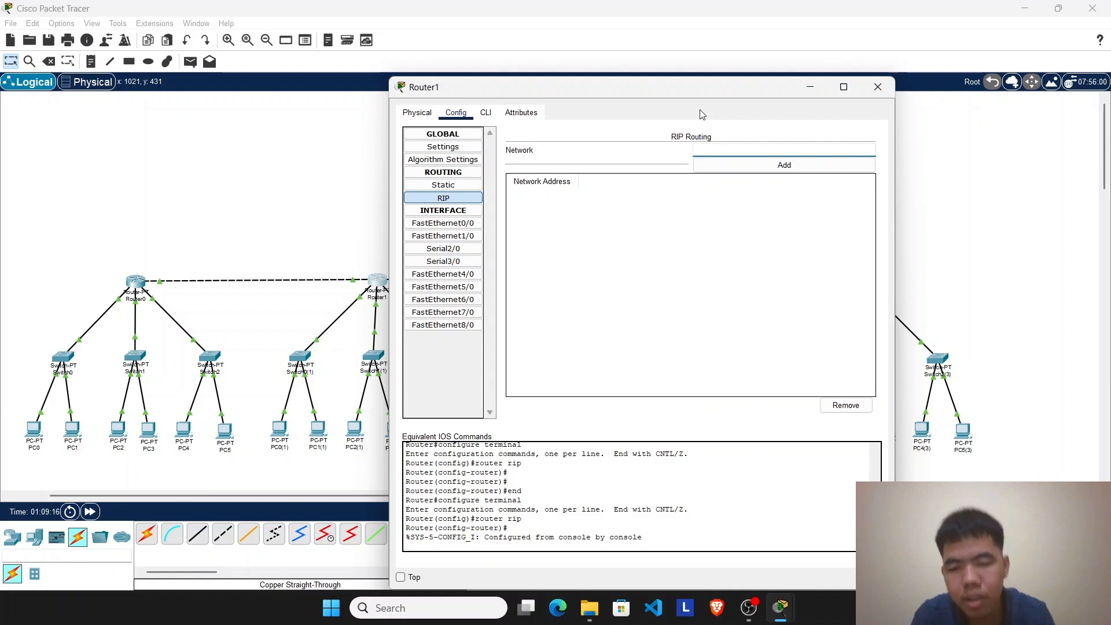
pyautogui.moveTo(698, 87); pyautogui.dragTo(851, 95)
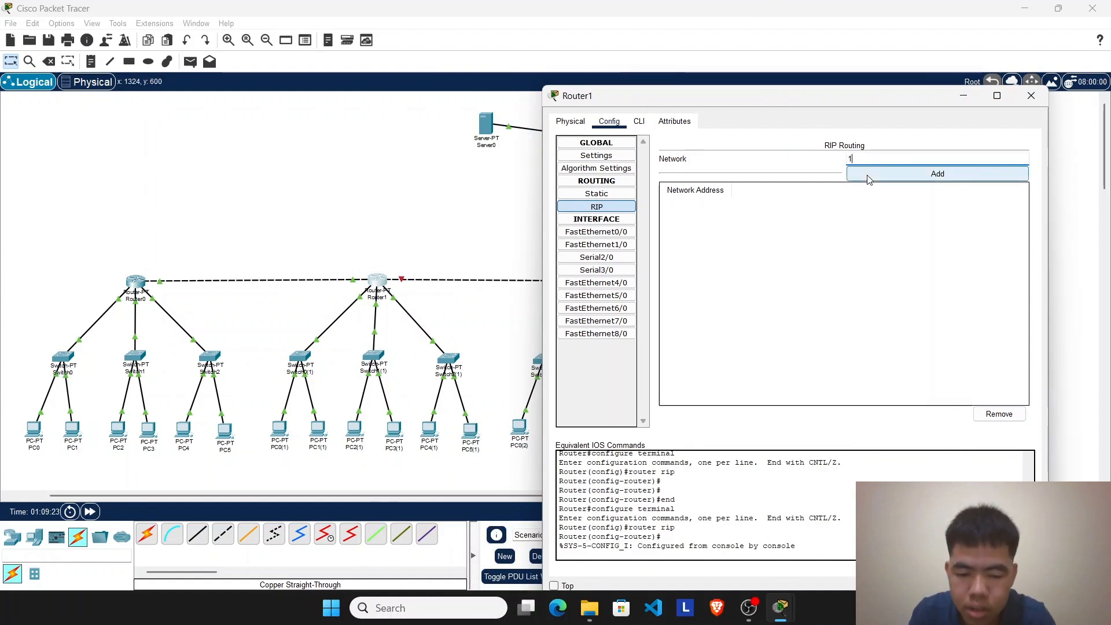
pyautogui.write('68.4.0')
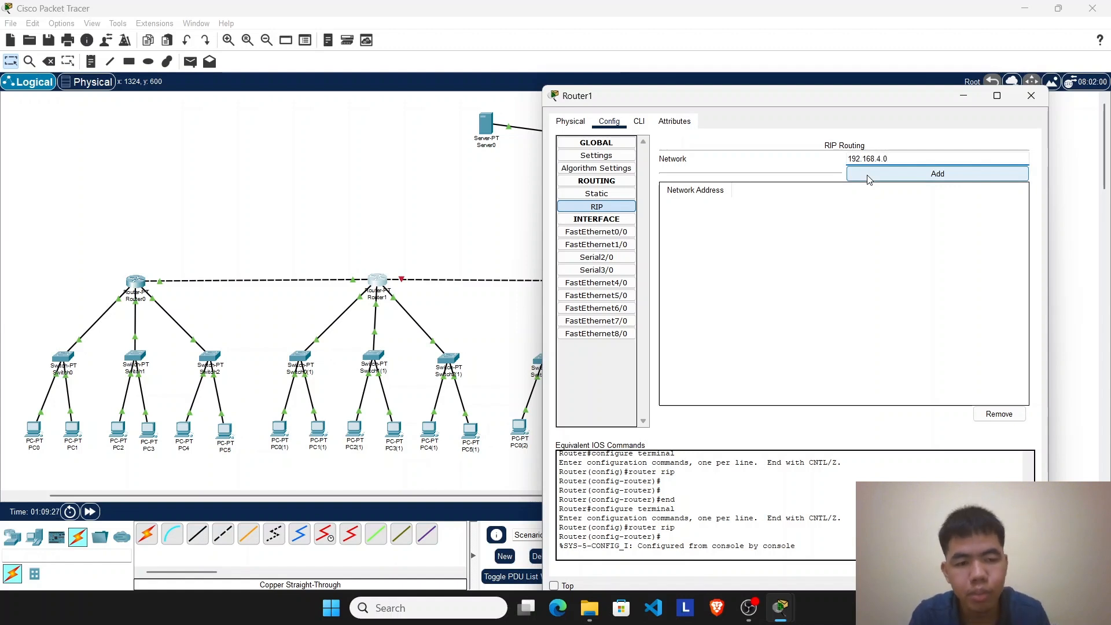
pyautogui.click(868, 174)
# Step: Add the networks 192.168.5.0 and 192.168.6.0 to Router1's RIP routing
pyautogui.click(855, 160)
pyautogui.write('1')
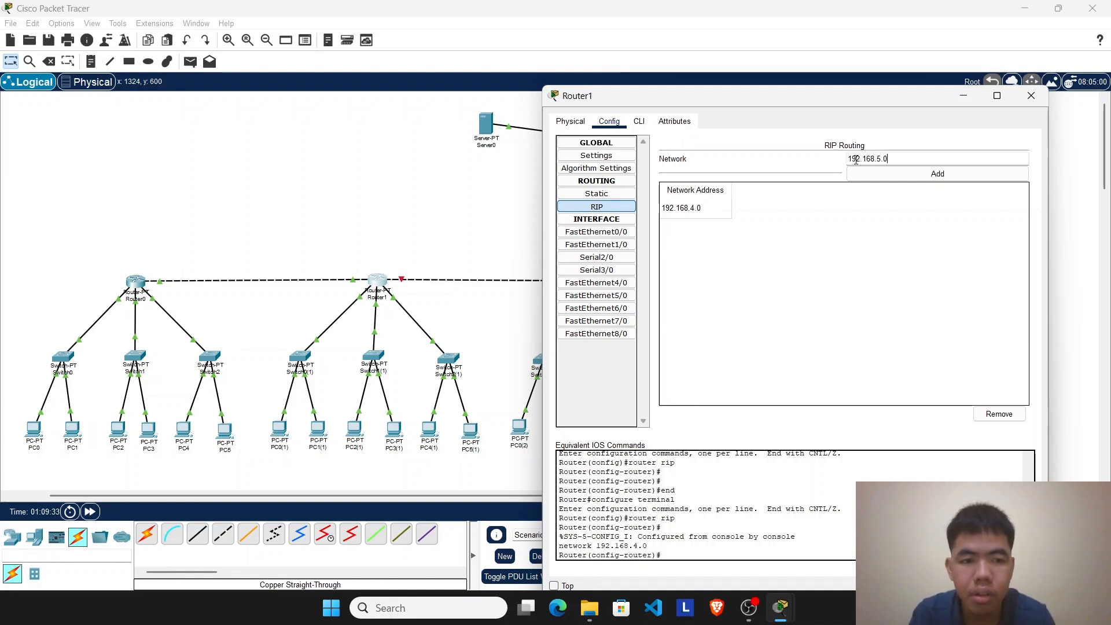
pyautogui.click(900, 175)
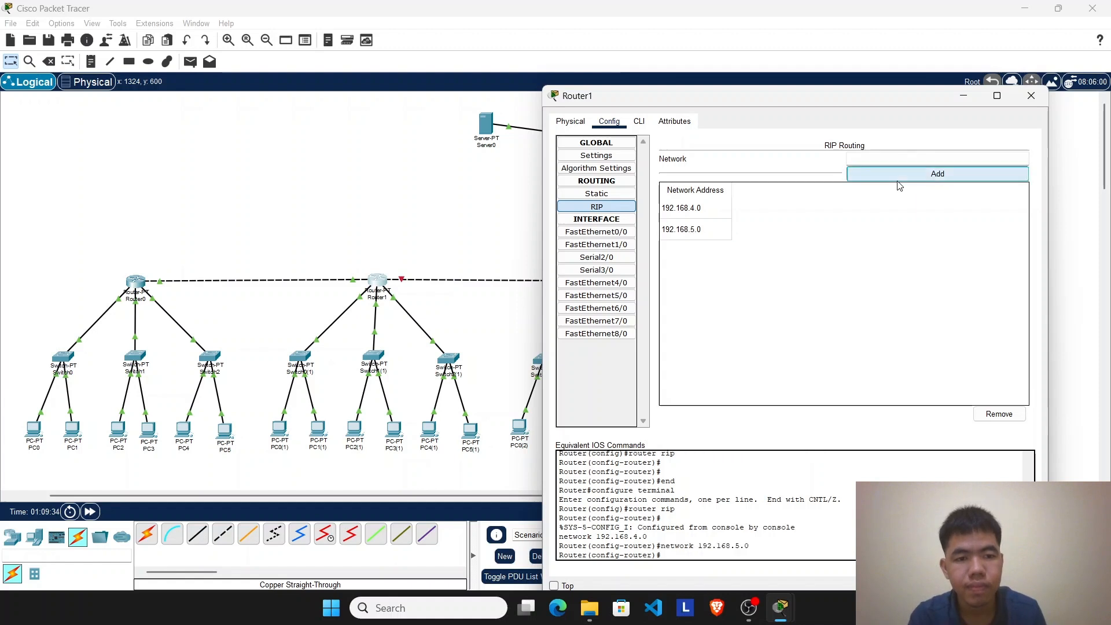
pyautogui.click(897, 156)
pyautogui.write('192.168.6.0')
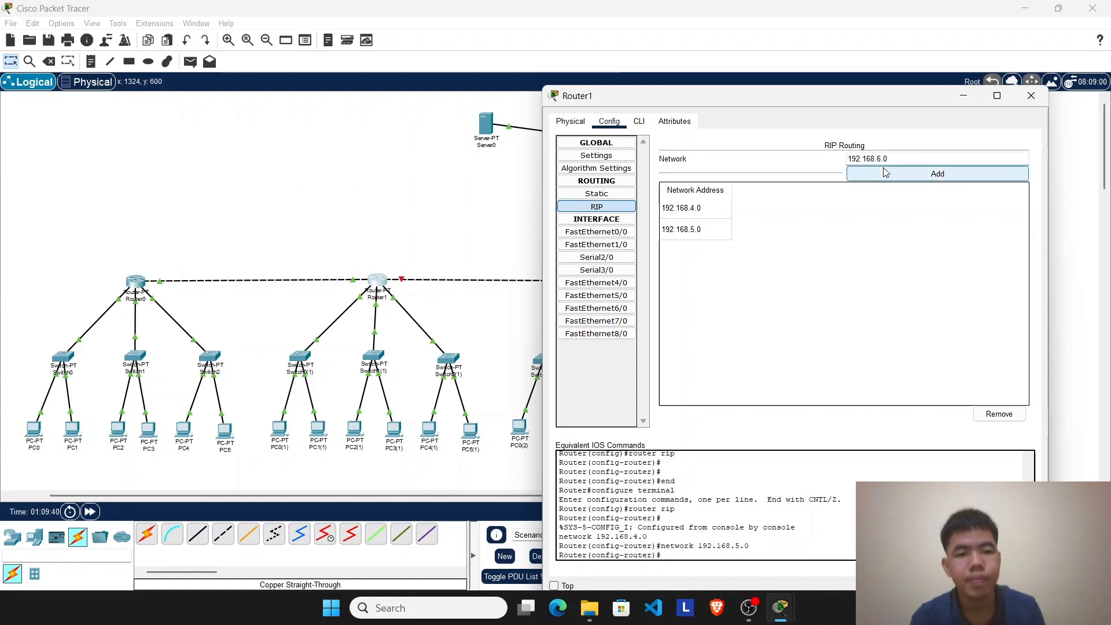
pyautogui.click(885, 174)
# Step: Add the network 192.168.10.0 to Router1's RIP routing and close the router's window
pyautogui.click(866, 155)
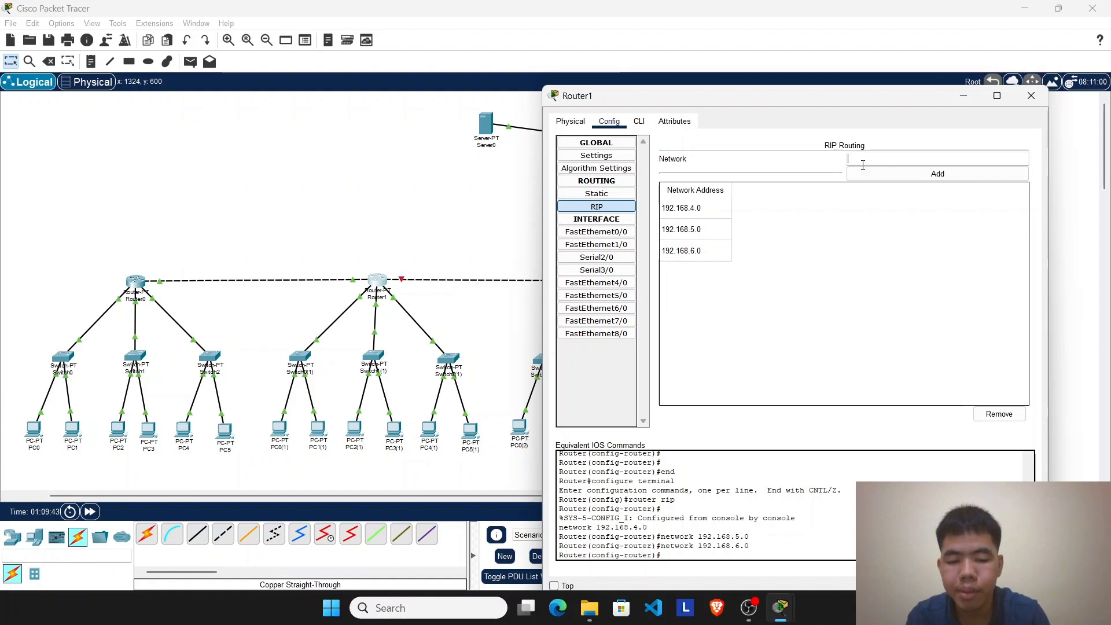
pyautogui.write('192.168.10.0')
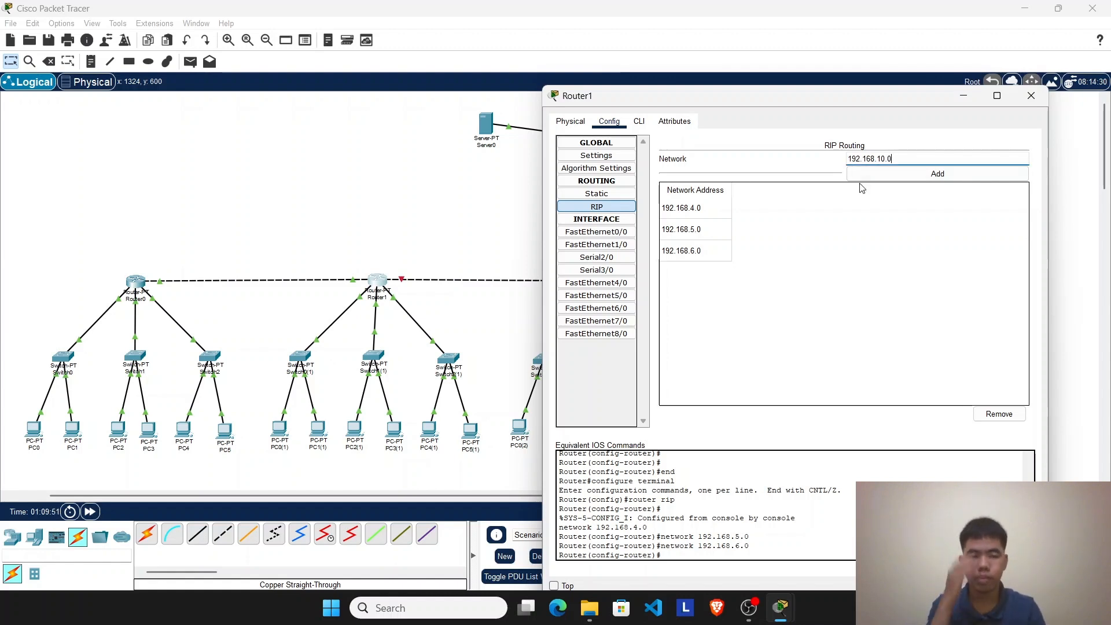
pyautogui.click(892, 177)
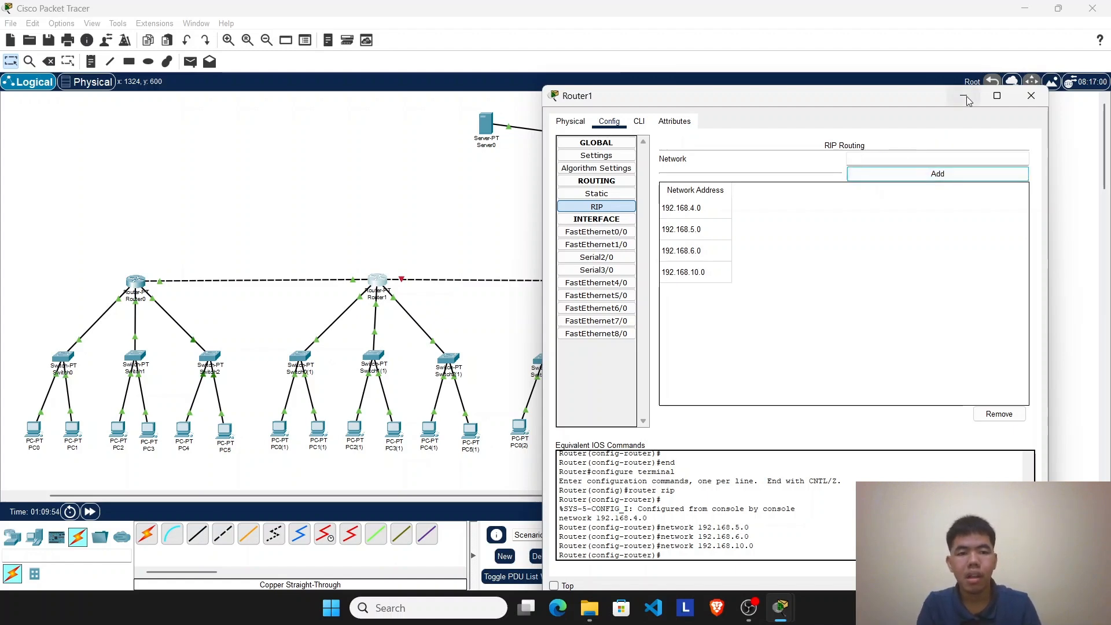
pyautogui.click(1031, 96)
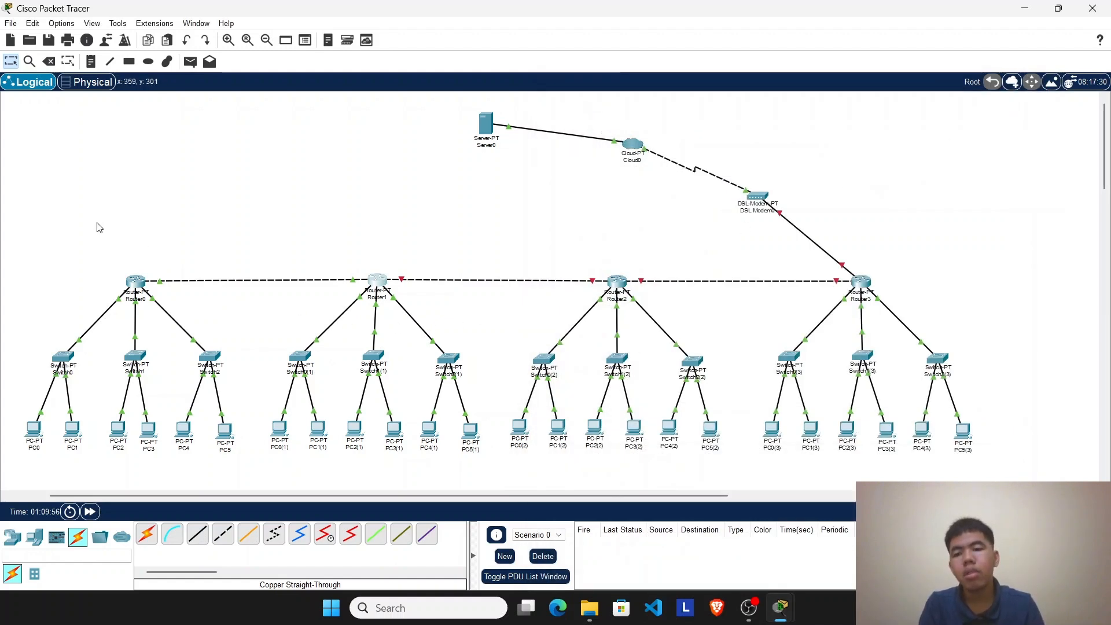
# Step: Test connectivity from PC0 to PC0(1) with simple PDUs and clear the scenario's test results
pyautogui.moveTo(52, 236); pyautogui.dragTo(493, 528)
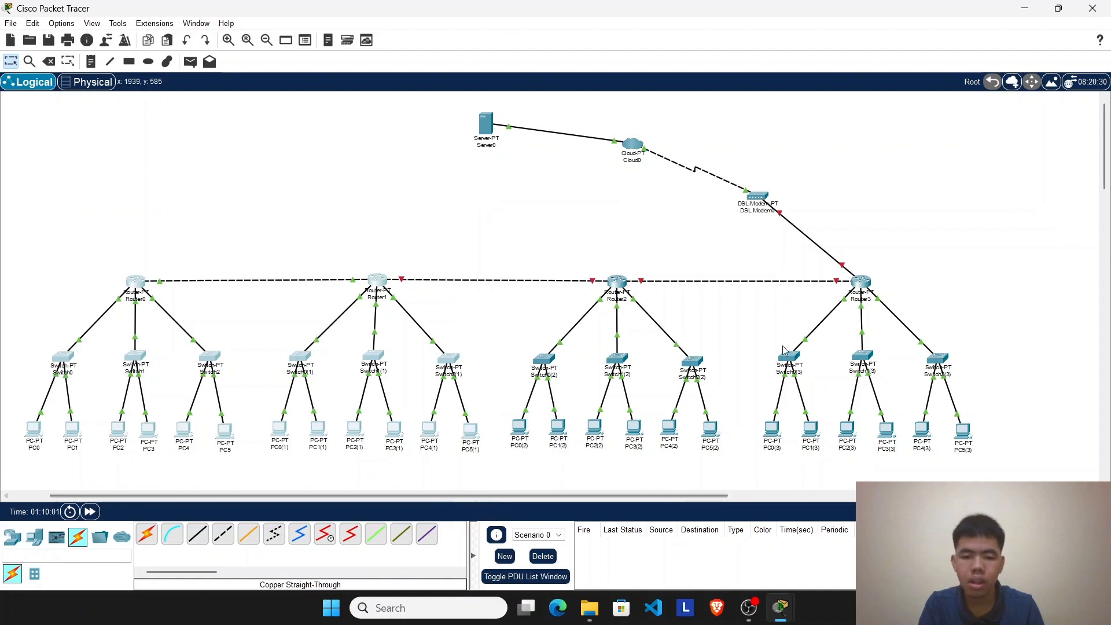
pyautogui.click(190, 61)
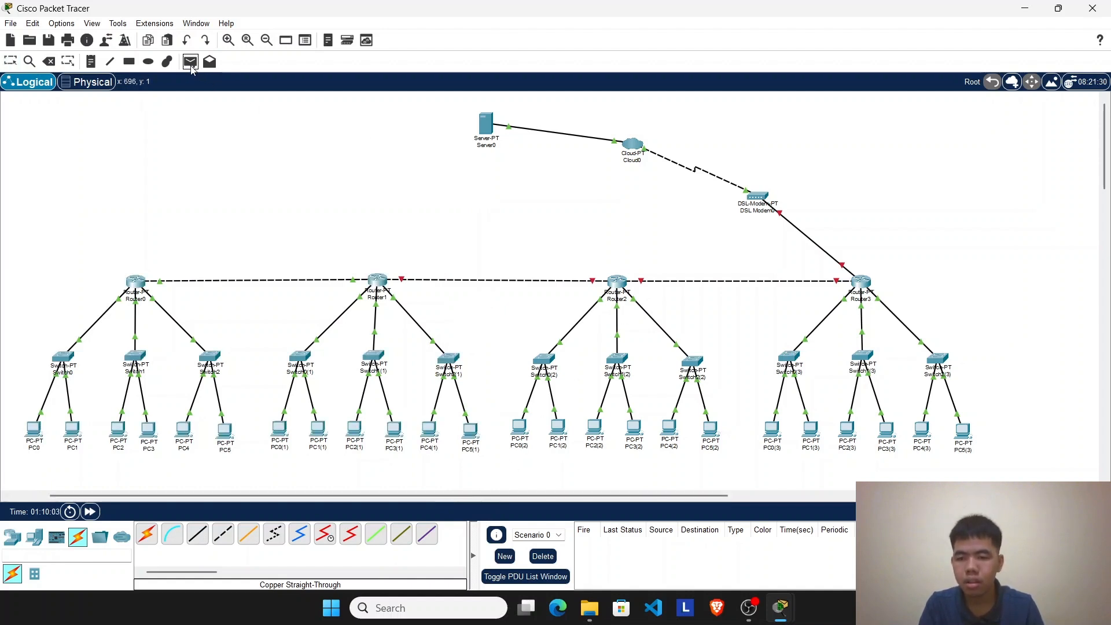
pyautogui.click(34, 431)
pyautogui.click(280, 432)
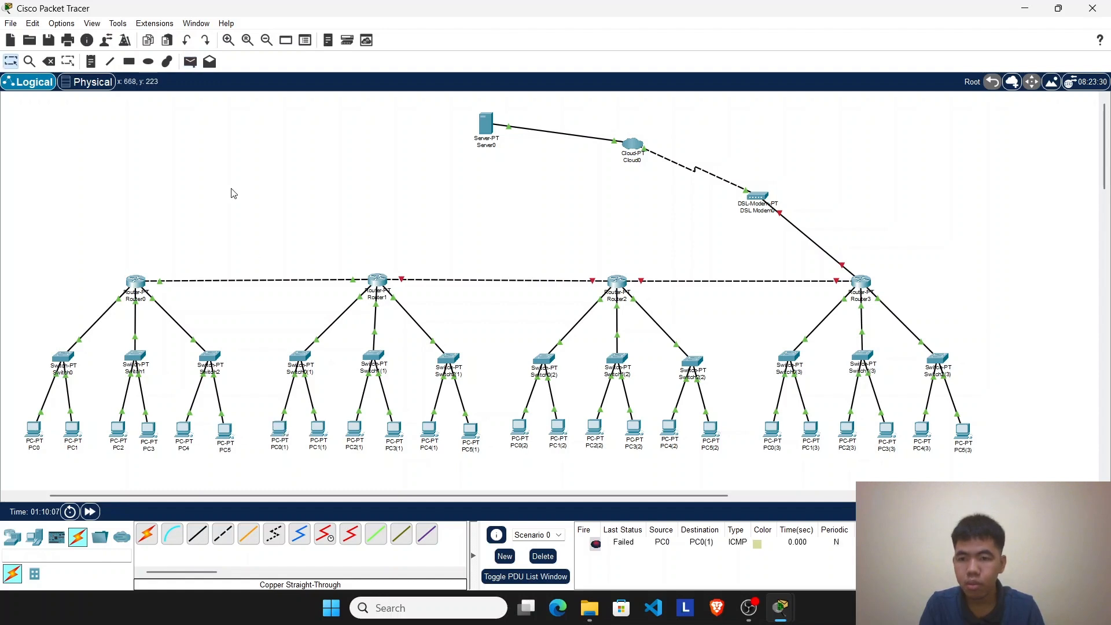
pyautogui.click(190, 61)
pyautogui.click(34, 431)
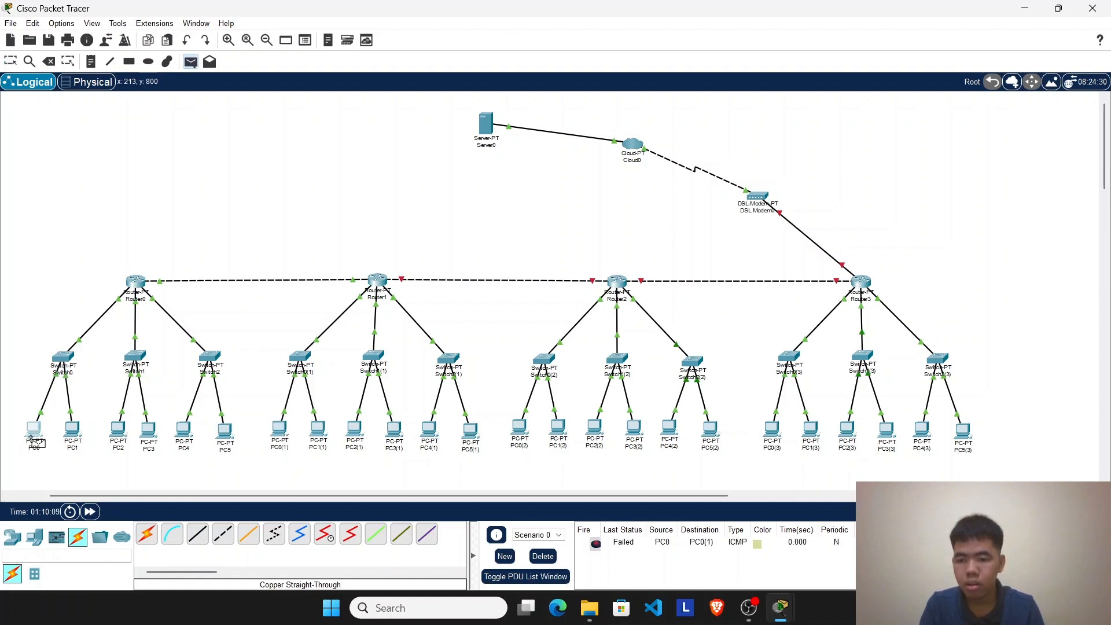
pyautogui.click(278, 442)
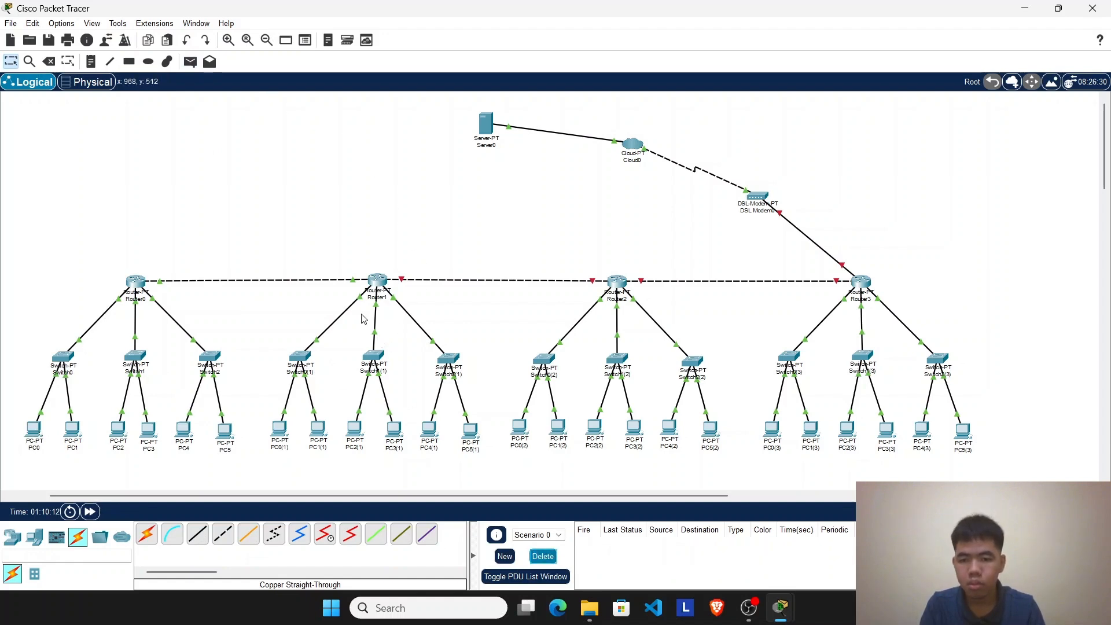
# Step: Review Router1's FastEthernet7/0, FastEthernet4/0 and Serial2/0 interfaces and its RIP network list, and minimize its window
pyautogui.click(379, 283)
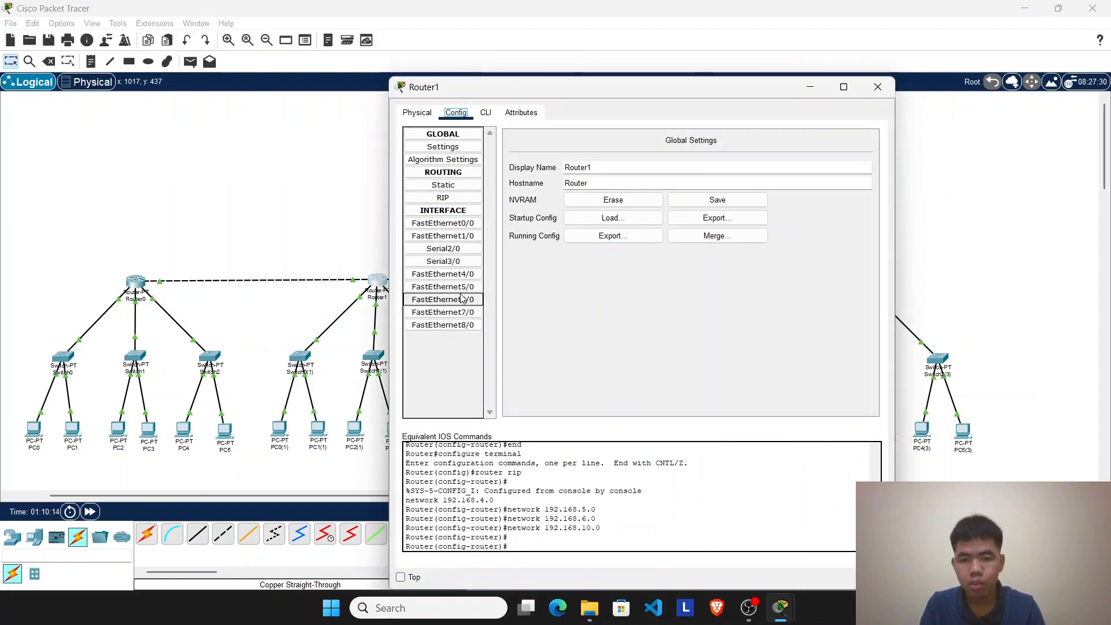
pyautogui.click(468, 313)
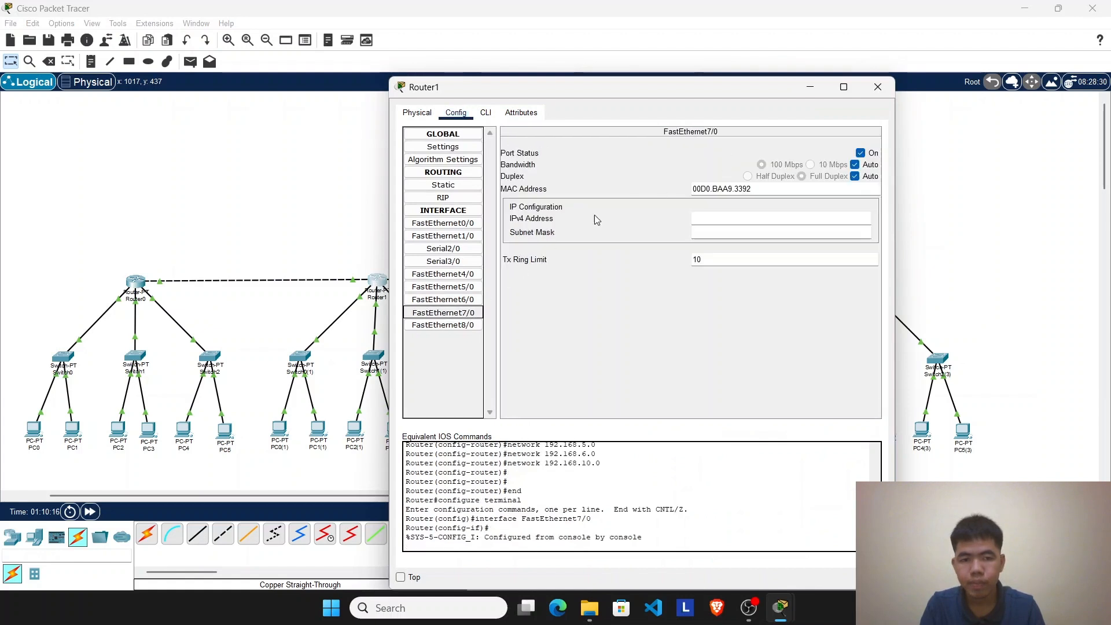
pyautogui.click(437, 273)
pyautogui.click(444, 247)
pyautogui.click(451, 199)
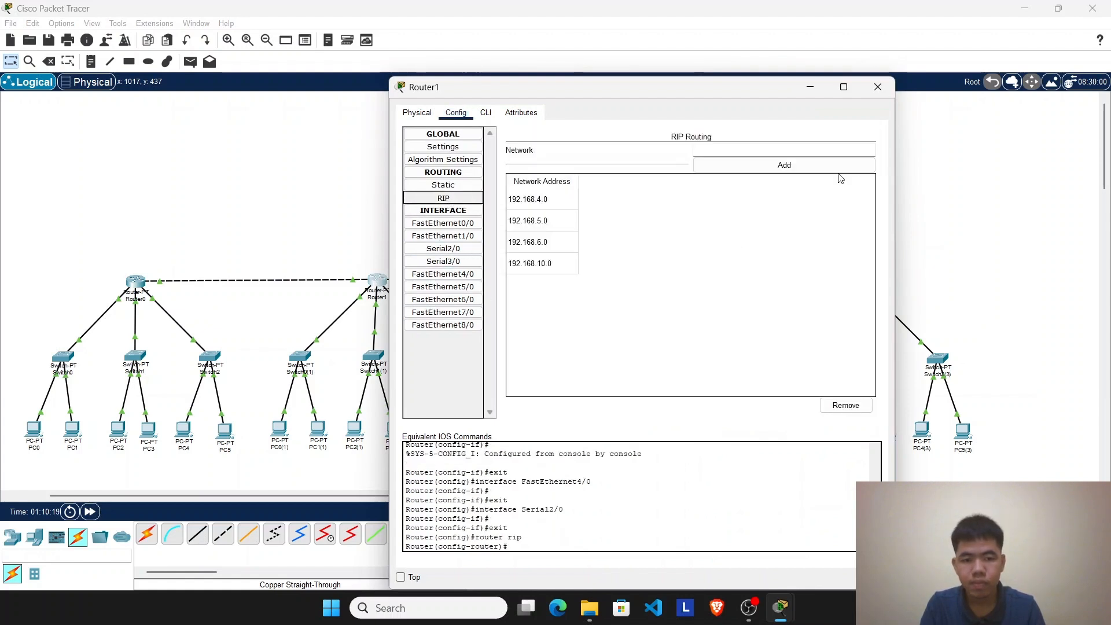
pyautogui.click(843, 87)
pyautogui.click(1057, 8)
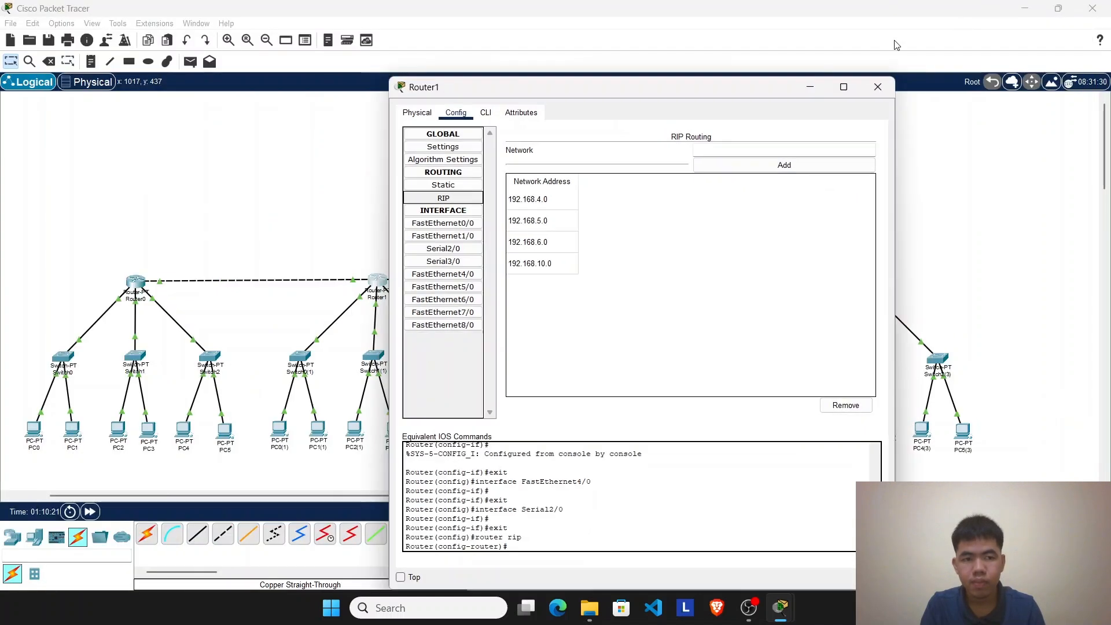
pyautogui.click(809, 87)
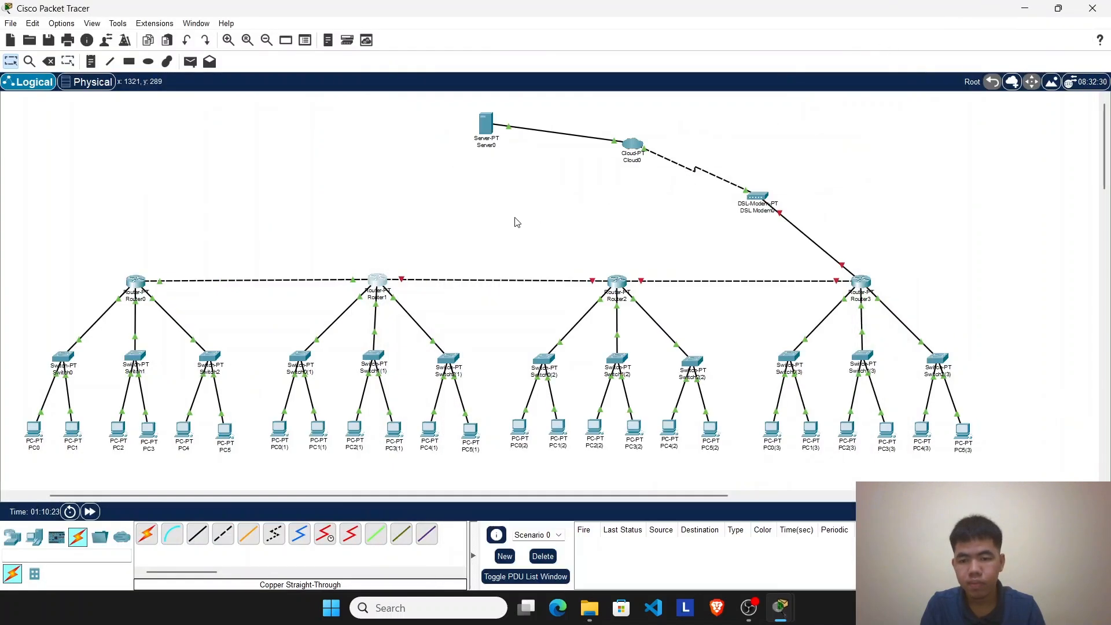
# Step: Check which ports link Router0 and Router1, inspect Router1's FastEthernet7/0 settings and command-line log, and close its window
pyautogui.click(377, 279)
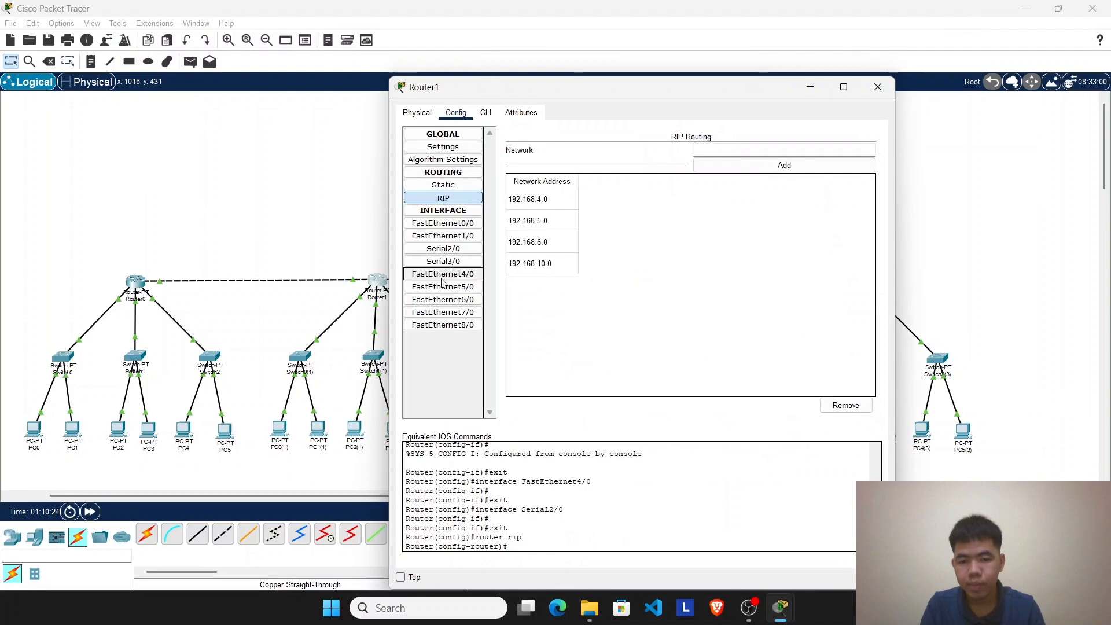
pyautogui.click(355, 286)
pyautogui.click(375, 283)
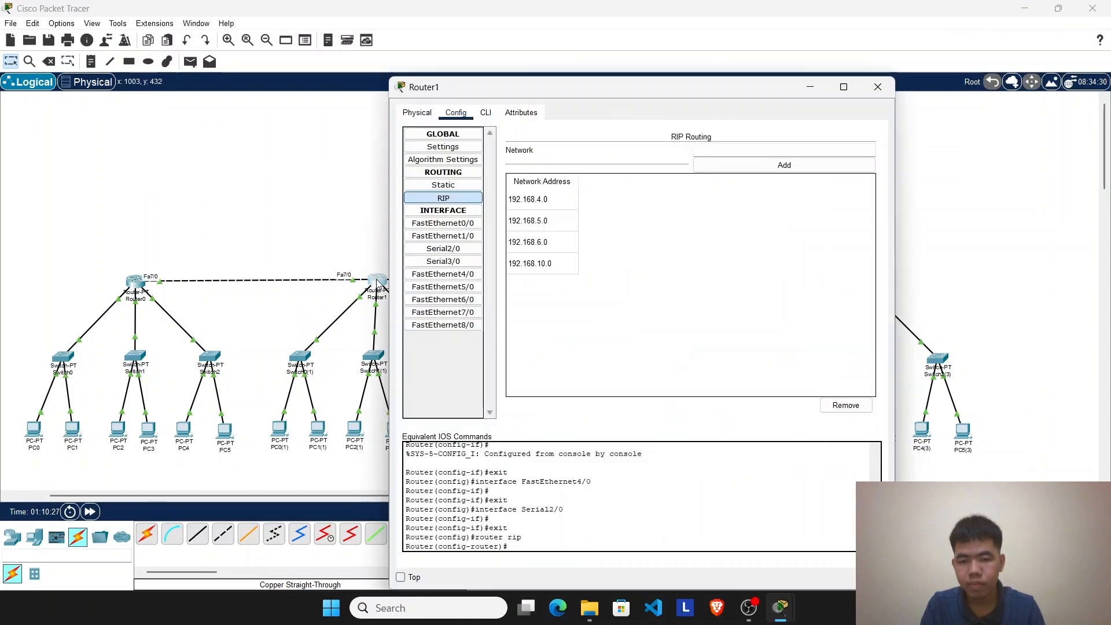
pyautogui.click(449, 311)
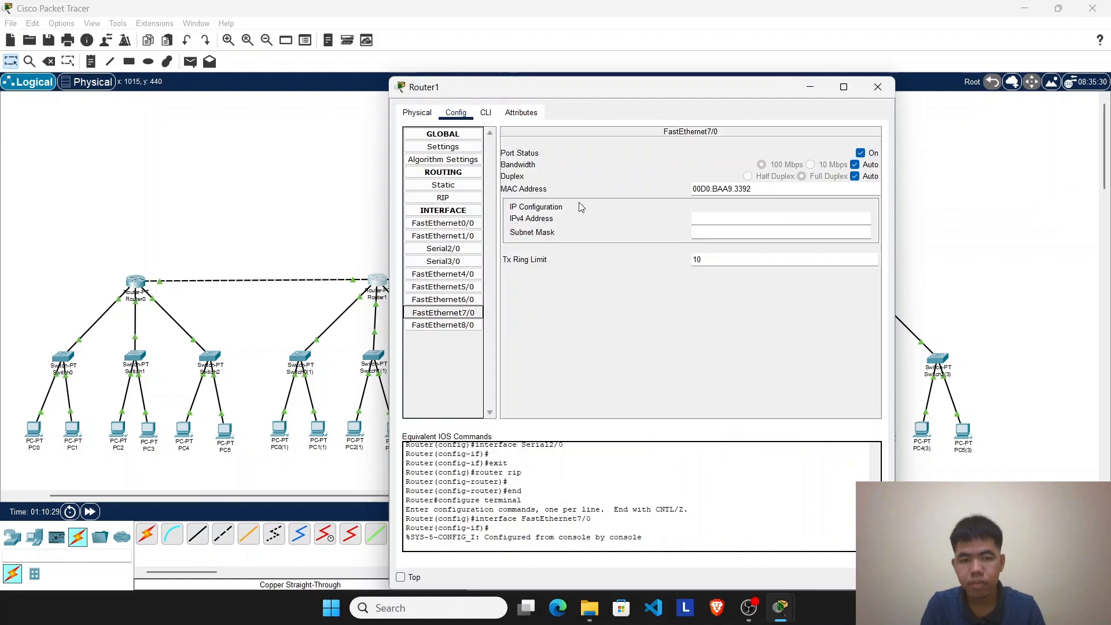
pyautogui.click(484, 114)
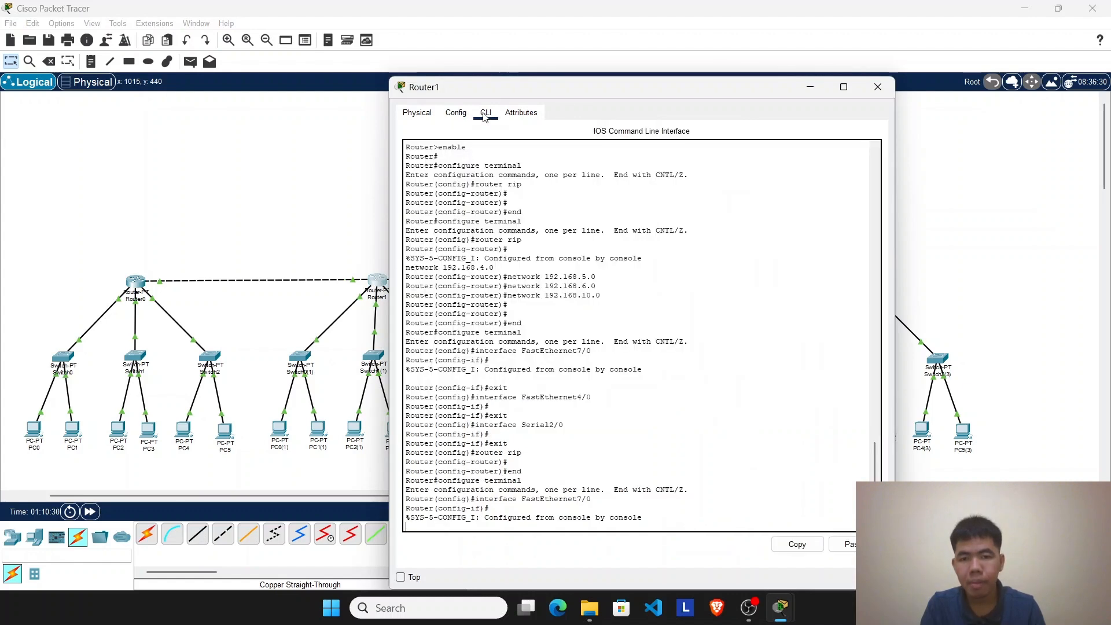
pyautogui.click(450, 115)
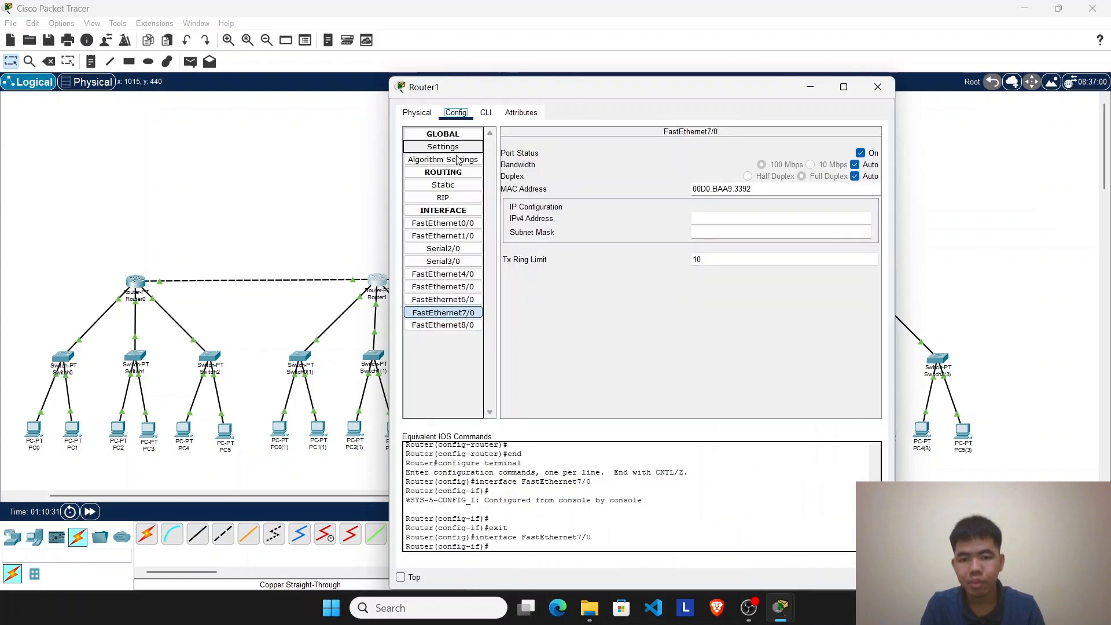
pyautogui.click(864, 92)
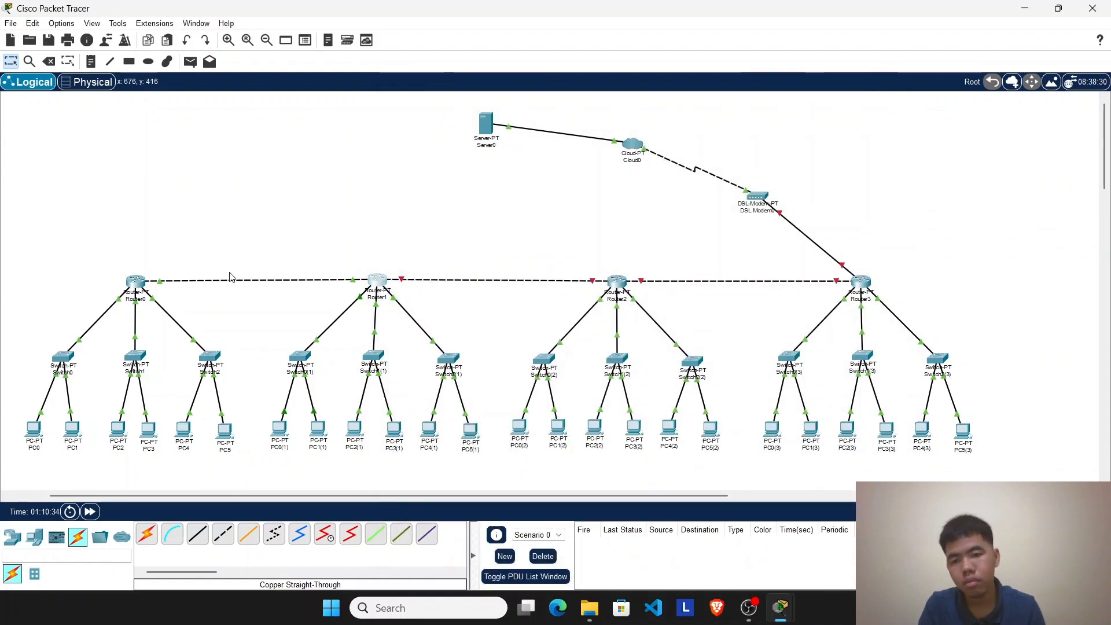
# Step: Review Router0's command-line log and its RIP network list
pyautogui.click(134, 285)
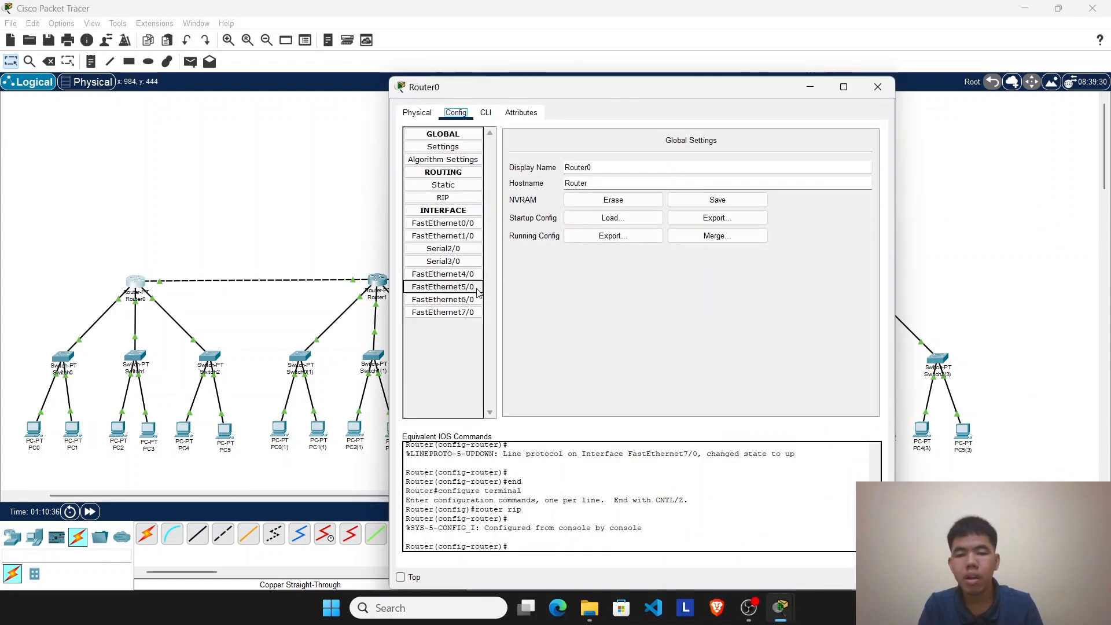
pyautogui.click(485, 114)
pyautogui.click(458, 112)
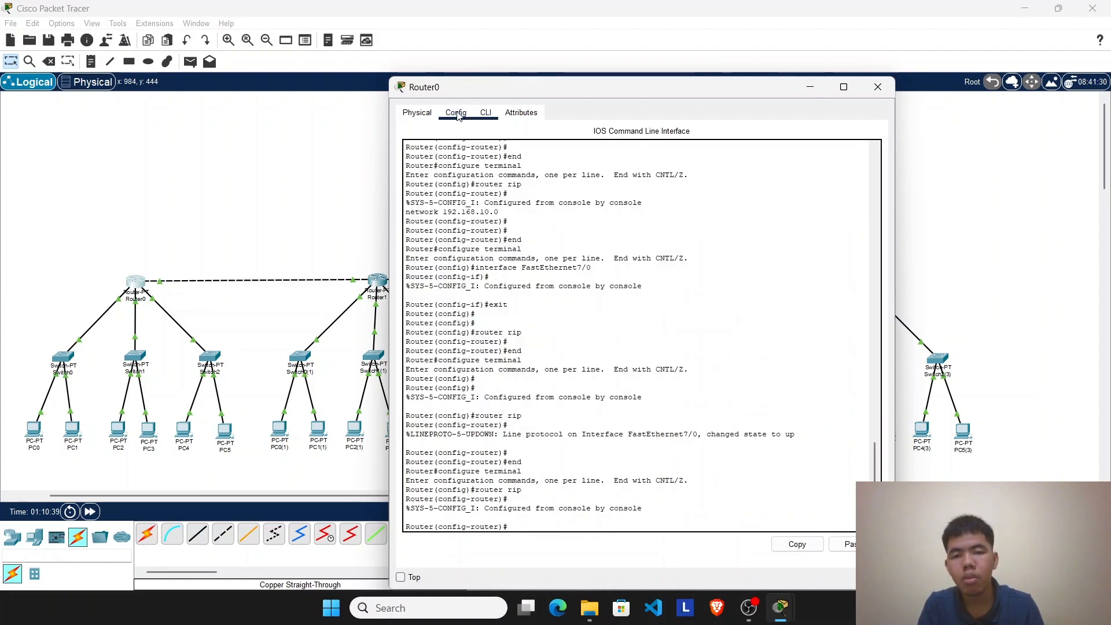
pyautogui.click(457, 200)
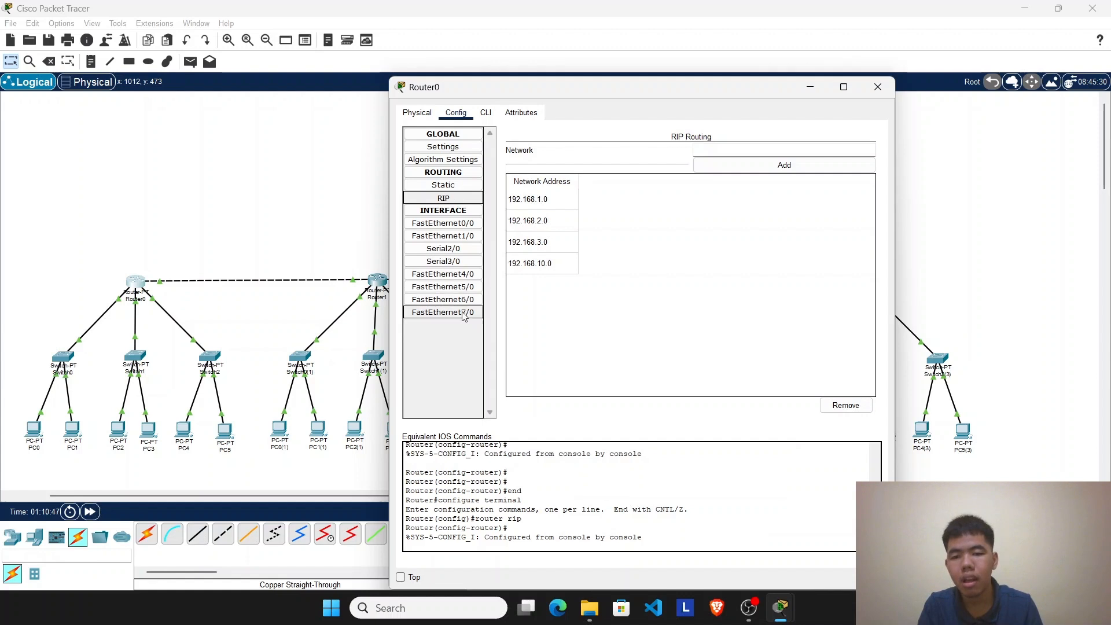
# Step: Set Router0's FastEthernet7/0 IPv4 address to 192.168.10.1 with subnet mask 255.255.255.0, and close its window
pyautogui.click(431, 315)
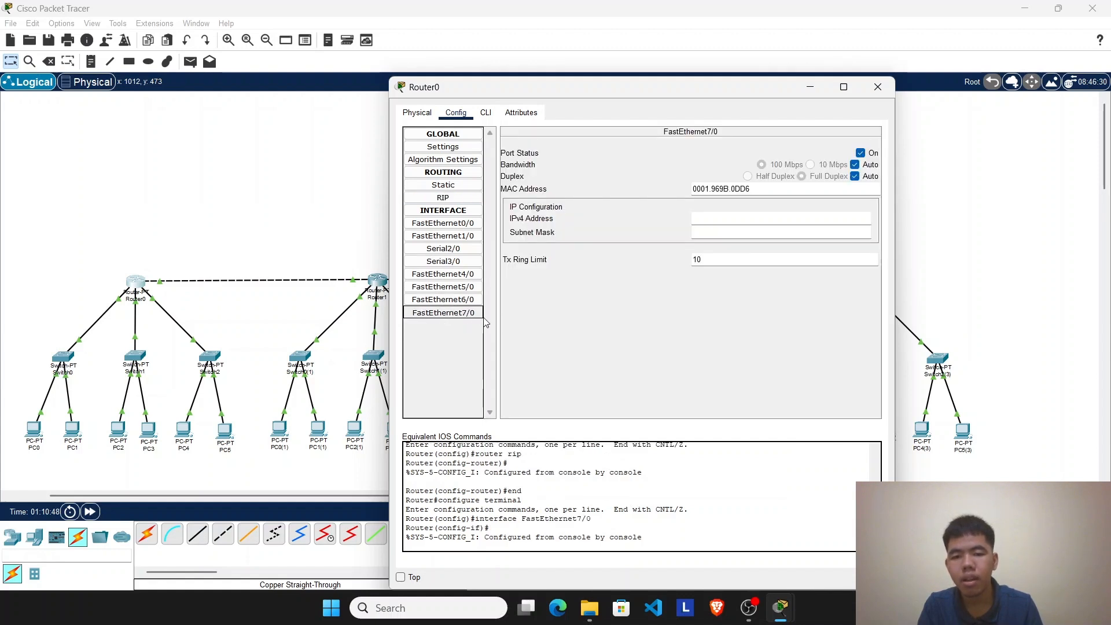
pyautogui.click(712, 222)
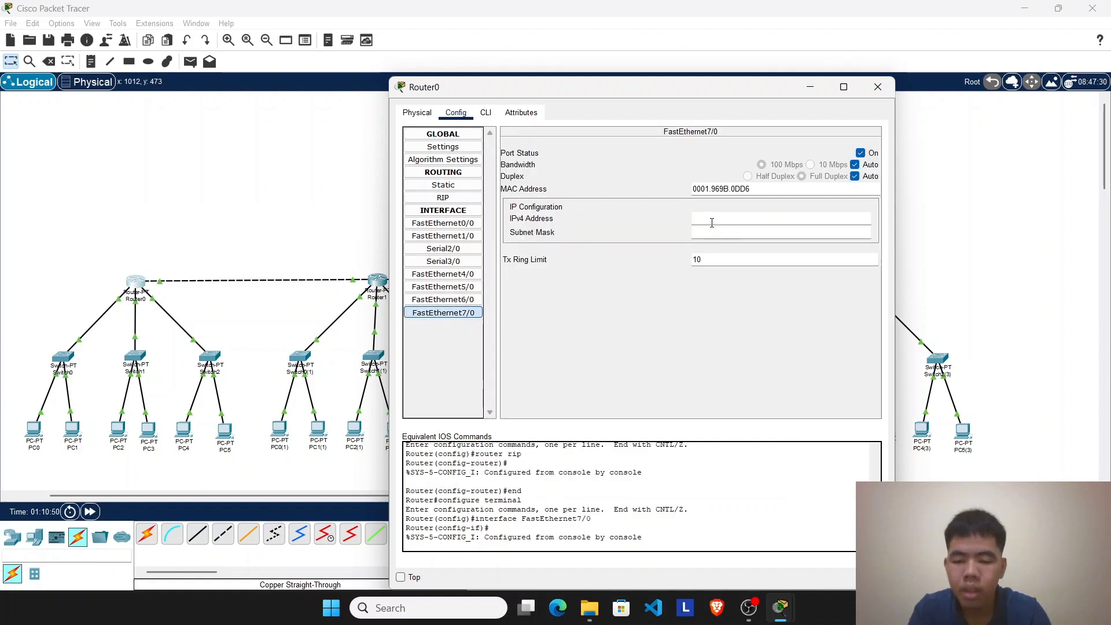
pyautogui.write('192.1')
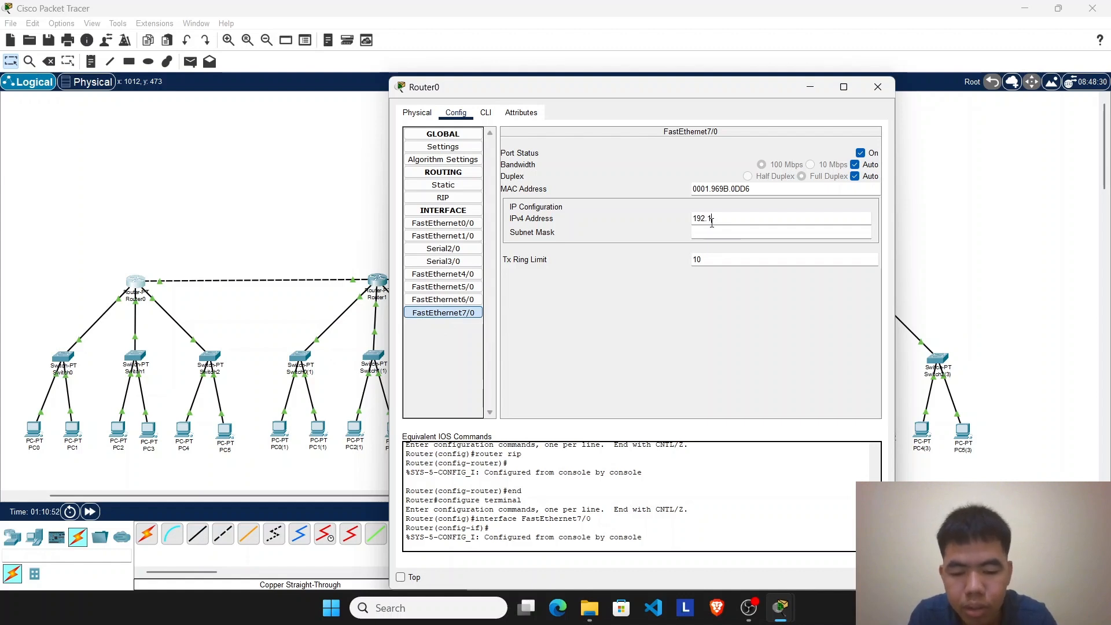
pyautogui.write('68.10')
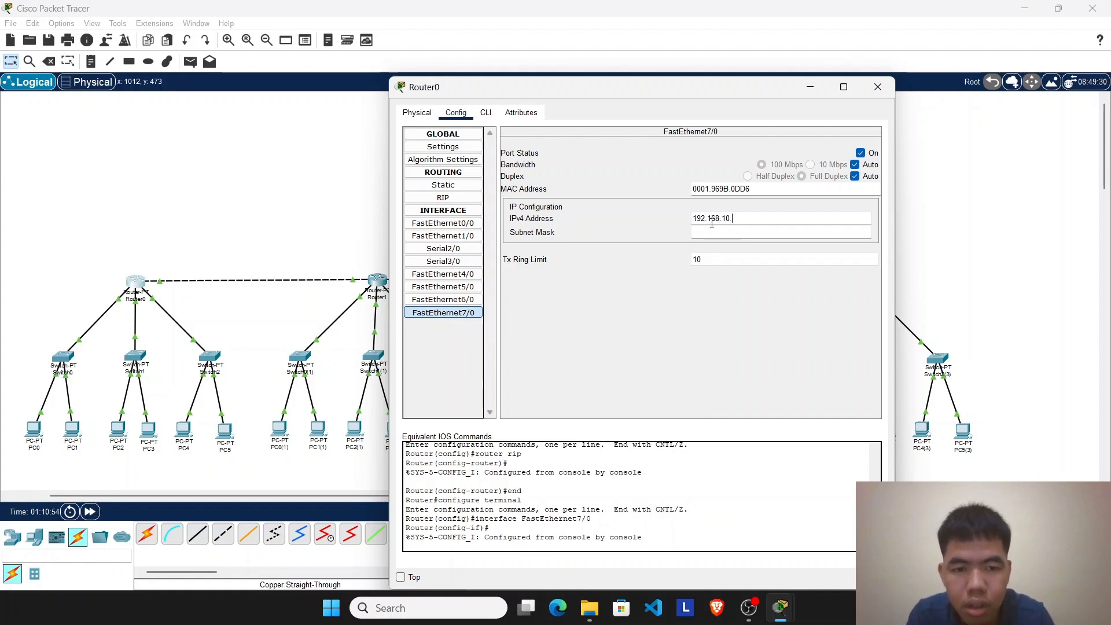
pyautogui.write('.1')
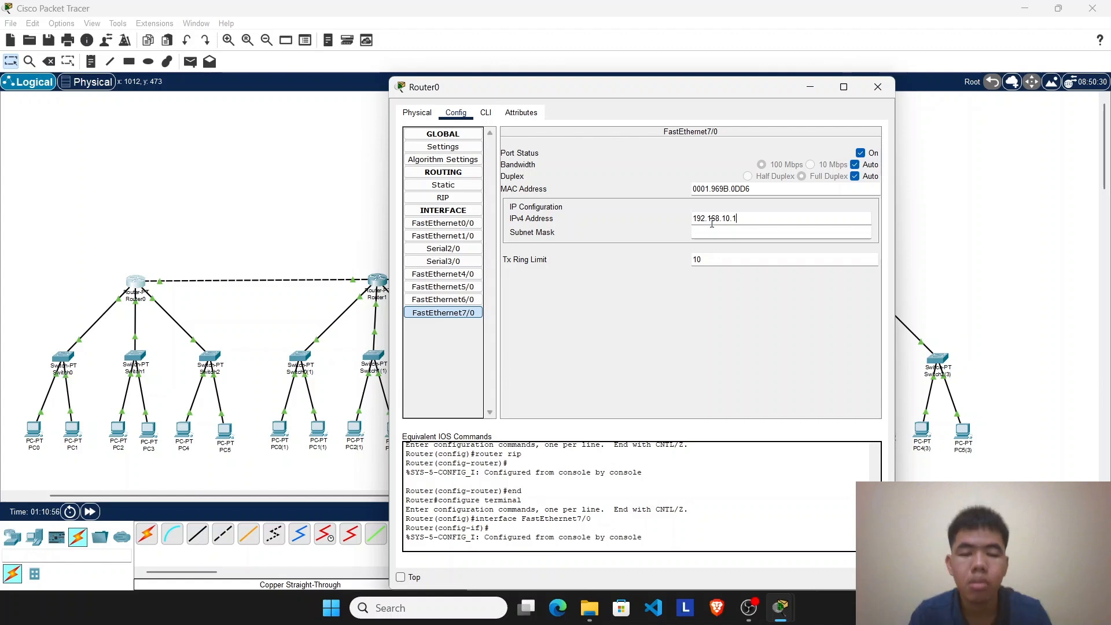
pyautogui.click(742, 235)
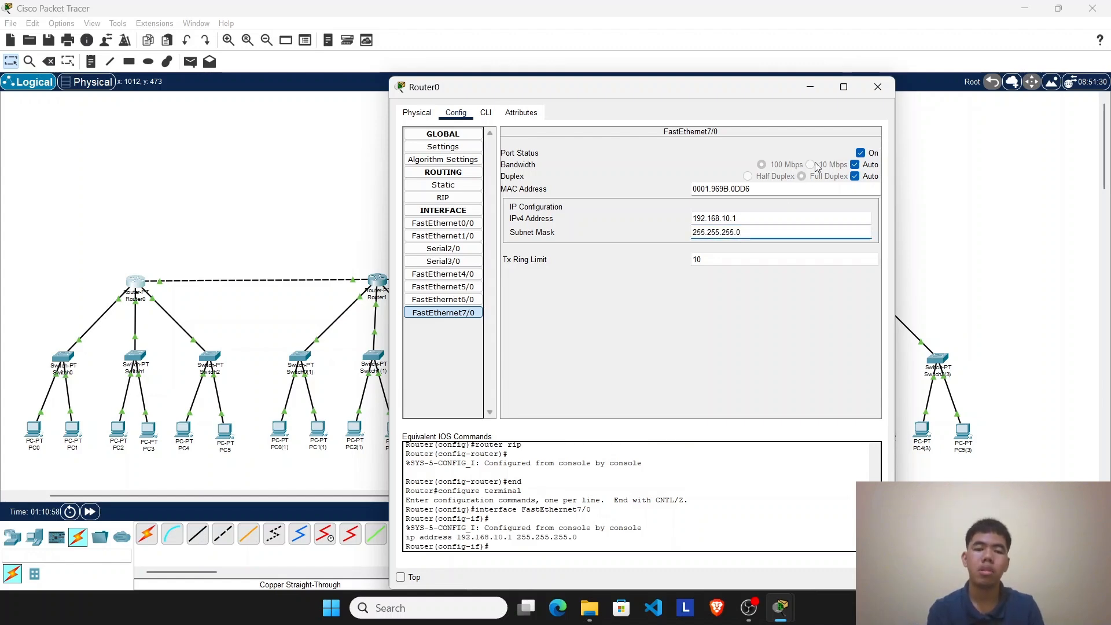
pyautogui.click(877, 86)
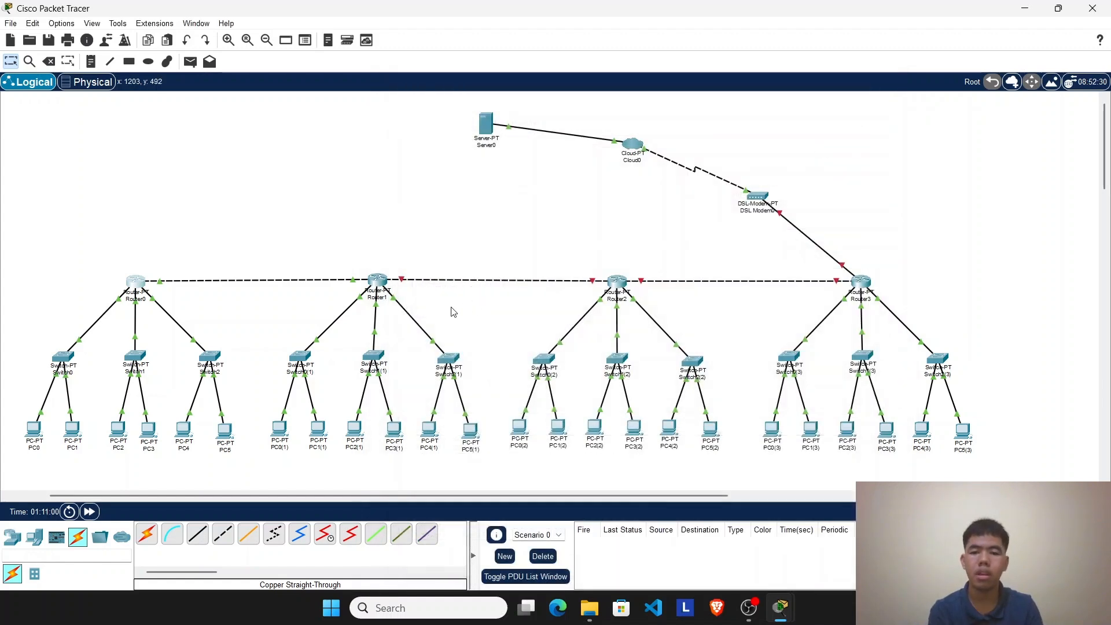
# Step: Set Router1's FastEthernet7/0 IPv4 address to 192.168.10.2 with subnet mask 255.255.255.0
pyautogui.click(376, 280)
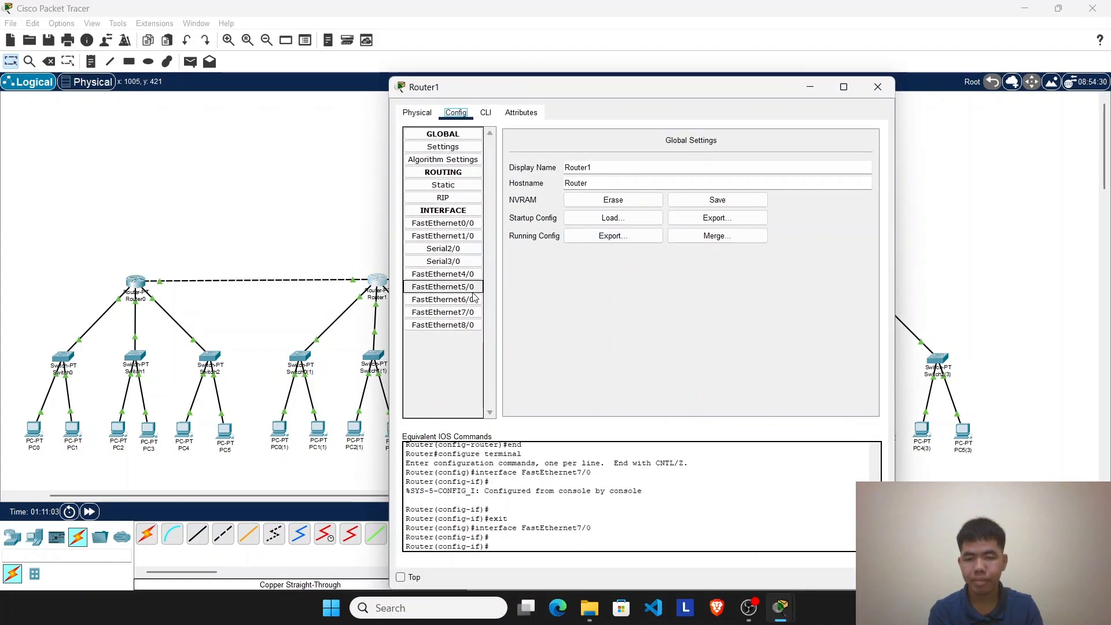
pyautogui.click(465, 312)
pyautogui.click(830, 217)
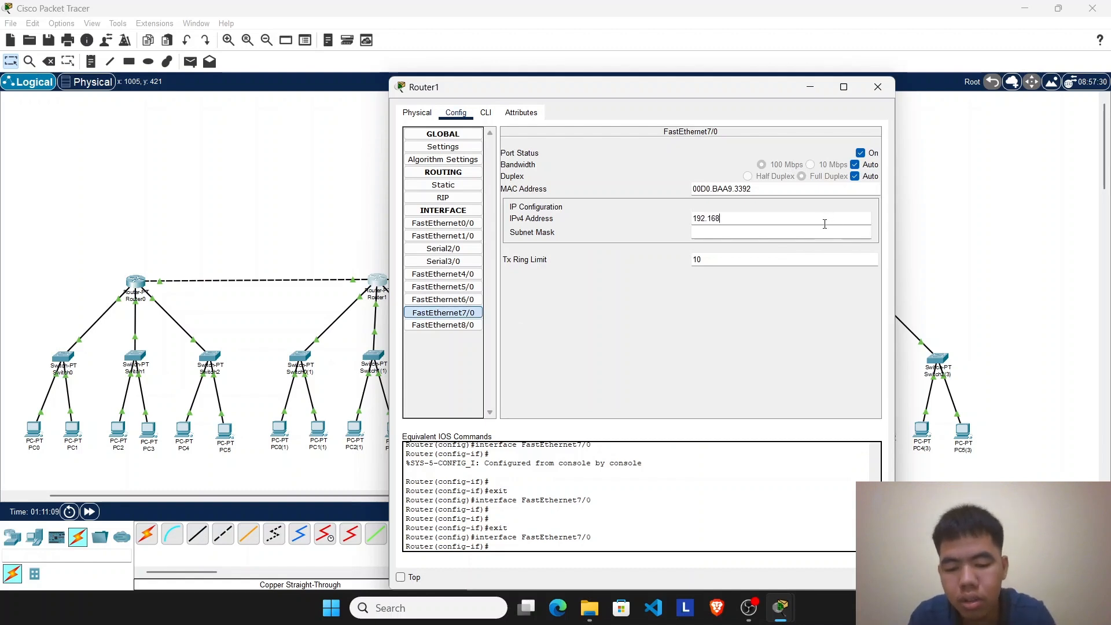
pyautogui.write('192.168.10.2')
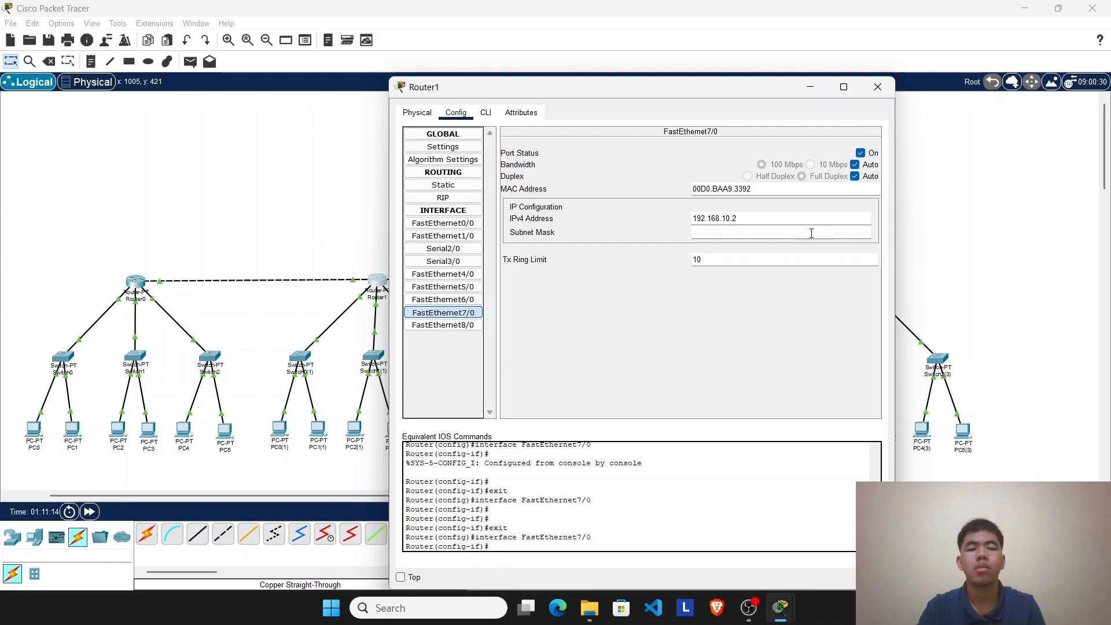
pyautogui.click(811, 233)
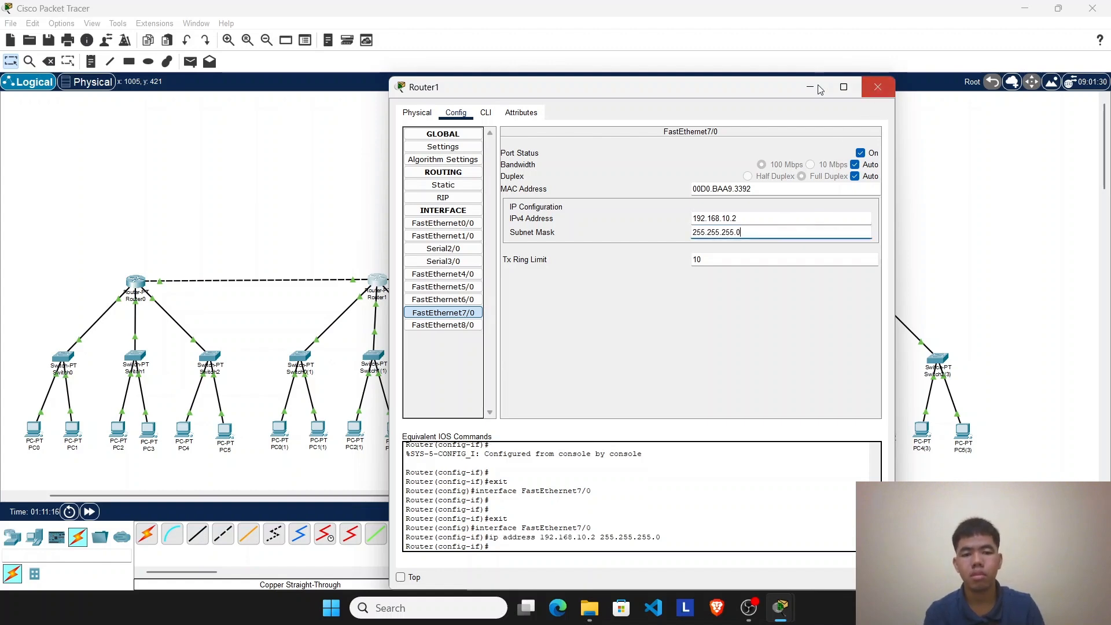
# Step: Review Router1's RIP network list and Router0's FastEthernet7/0 address settings, closing each router's window
pyautogui.click(483, 113)
pyautogui.click(465, 114)
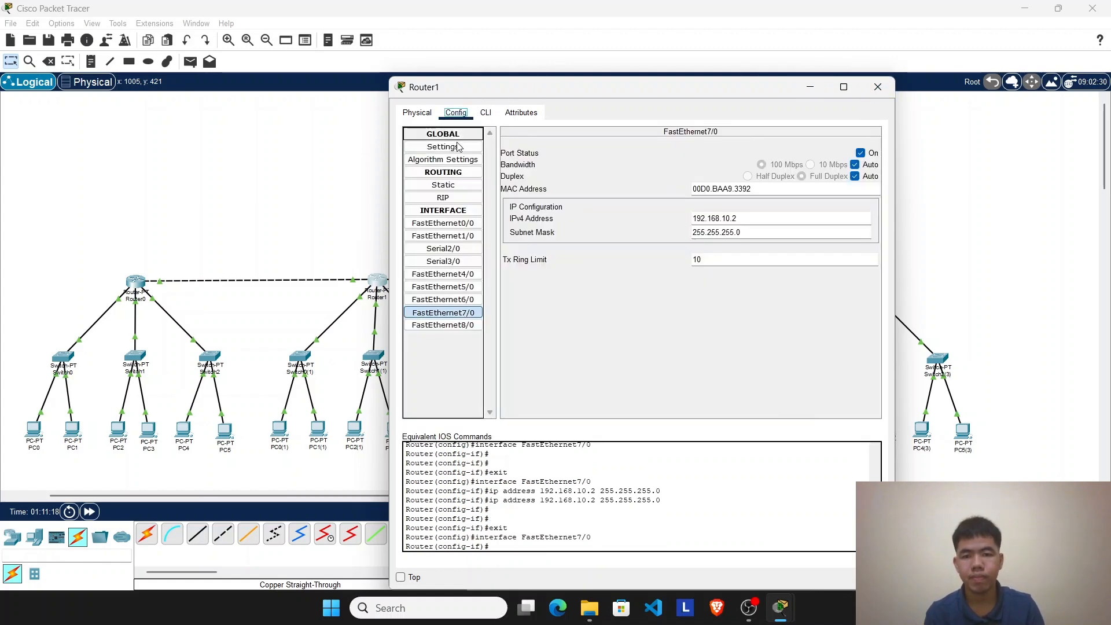
pyautogui.click(471, 198)
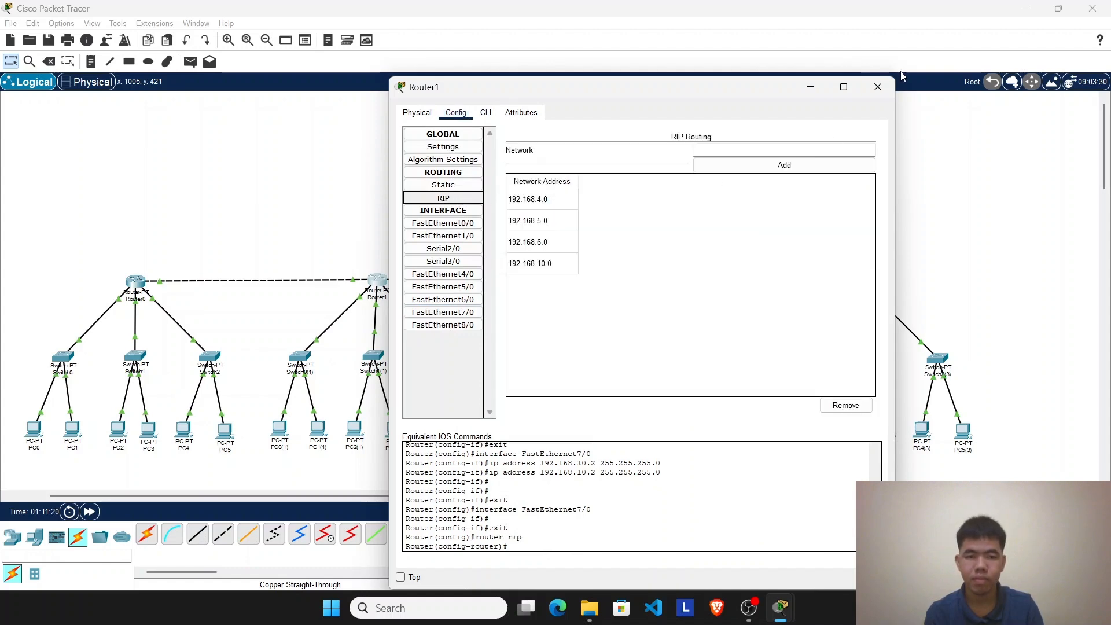
pyautogui.click(877, 87)
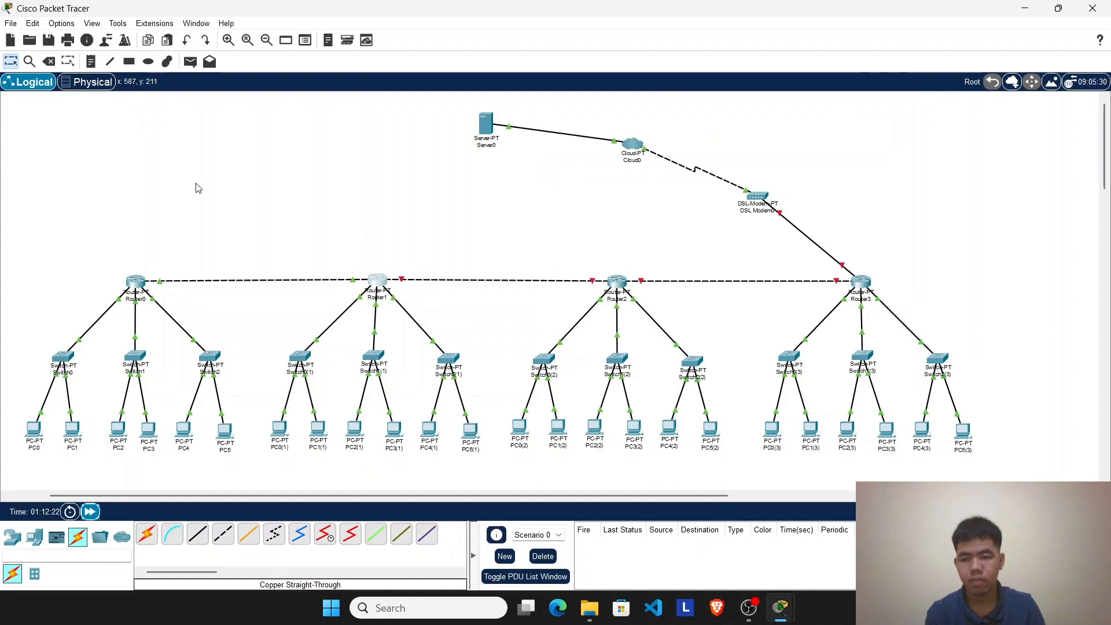
pyautogui.click(135, 282)
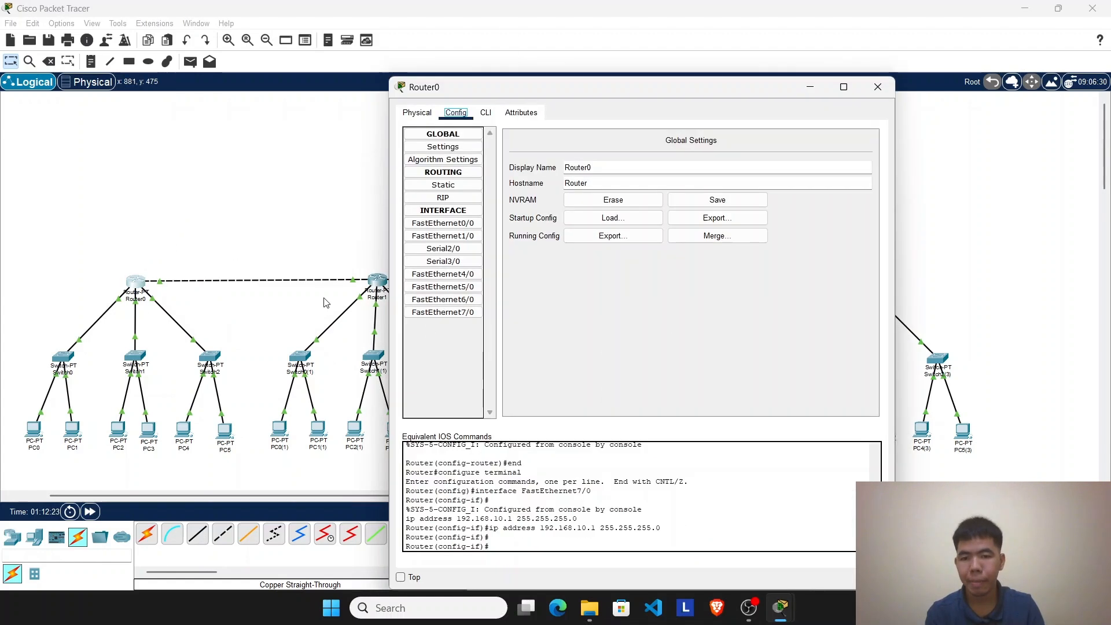
pyautogui.click(468, 311)
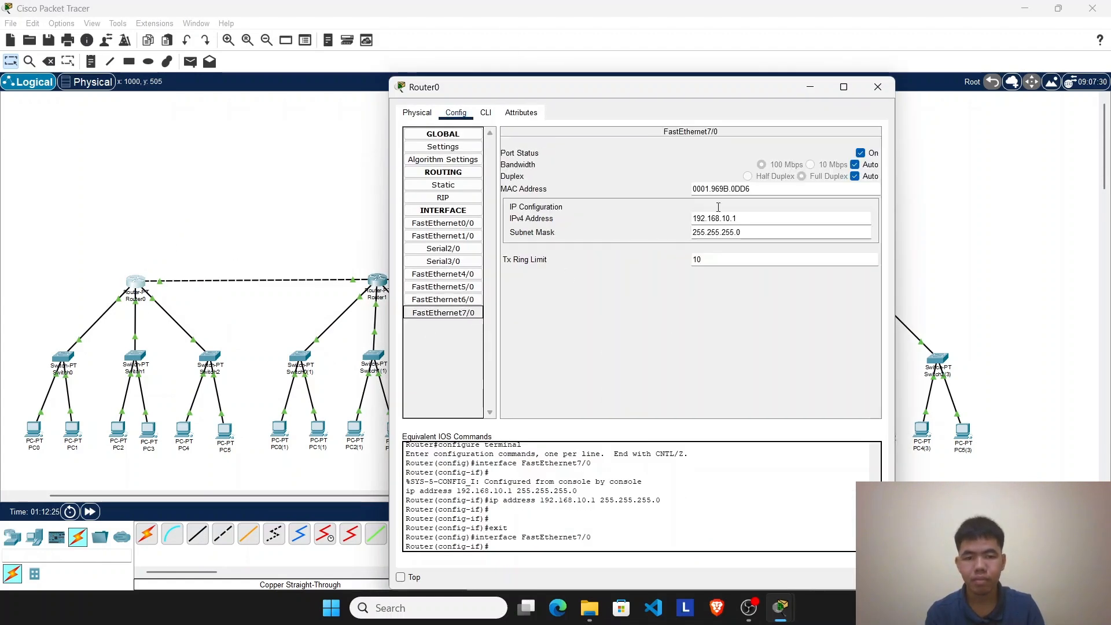
pyautogui.click(877, 87)
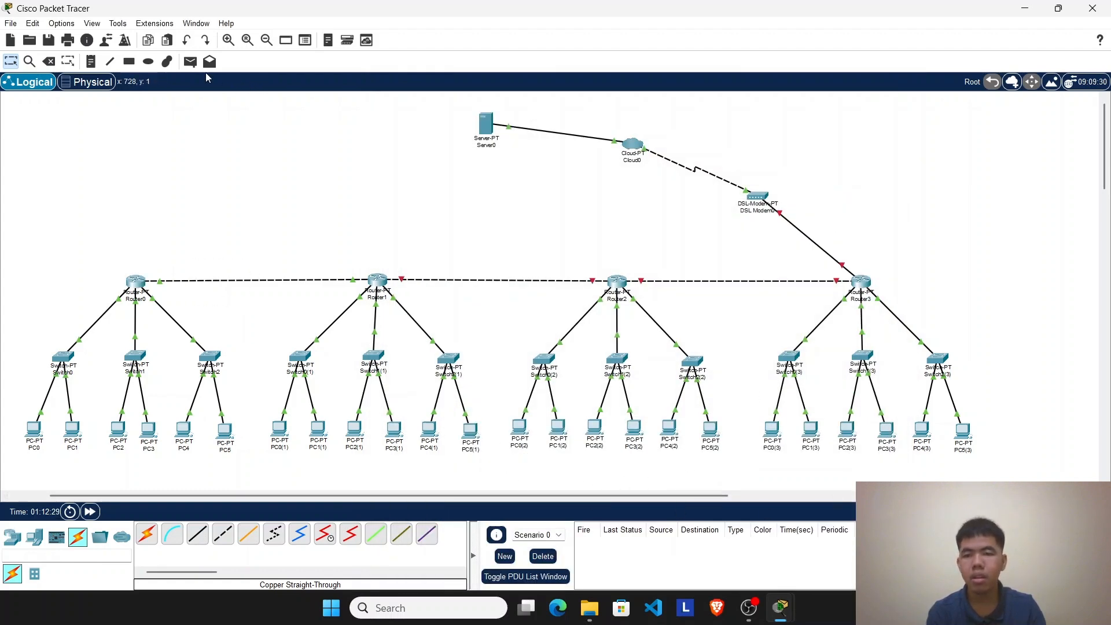
# Step: Test connectivity from PC0 to PC0(1) twice with simple PDUs, clearing the scenario's results between the tests
pyautogui.click(189, 61)
pyautogui.click(34, 430)
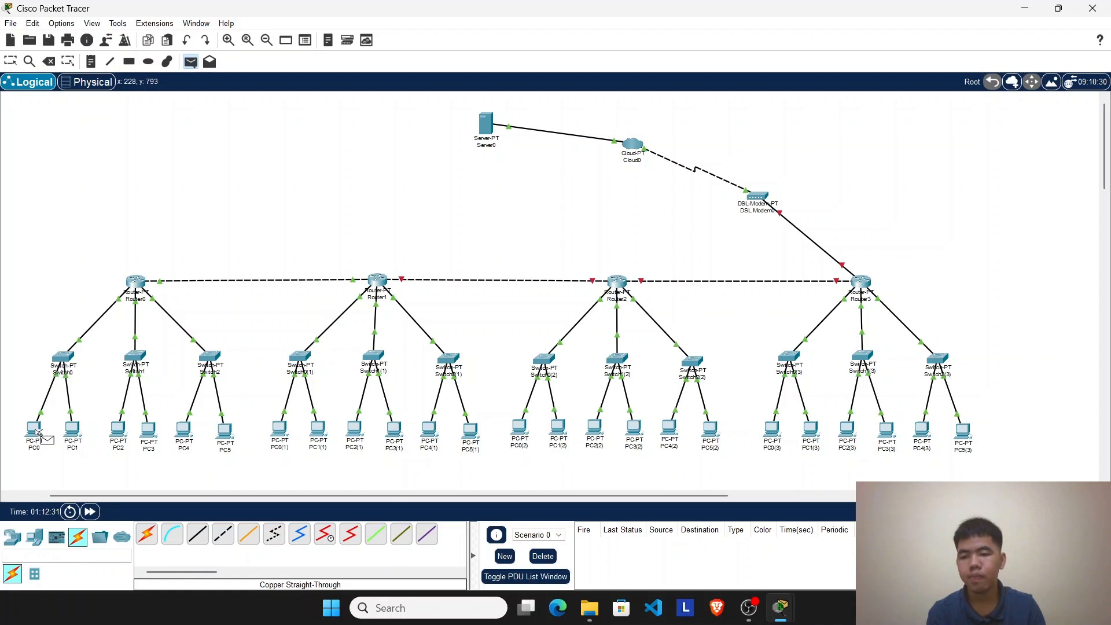
pyautogui.click(281, 431)
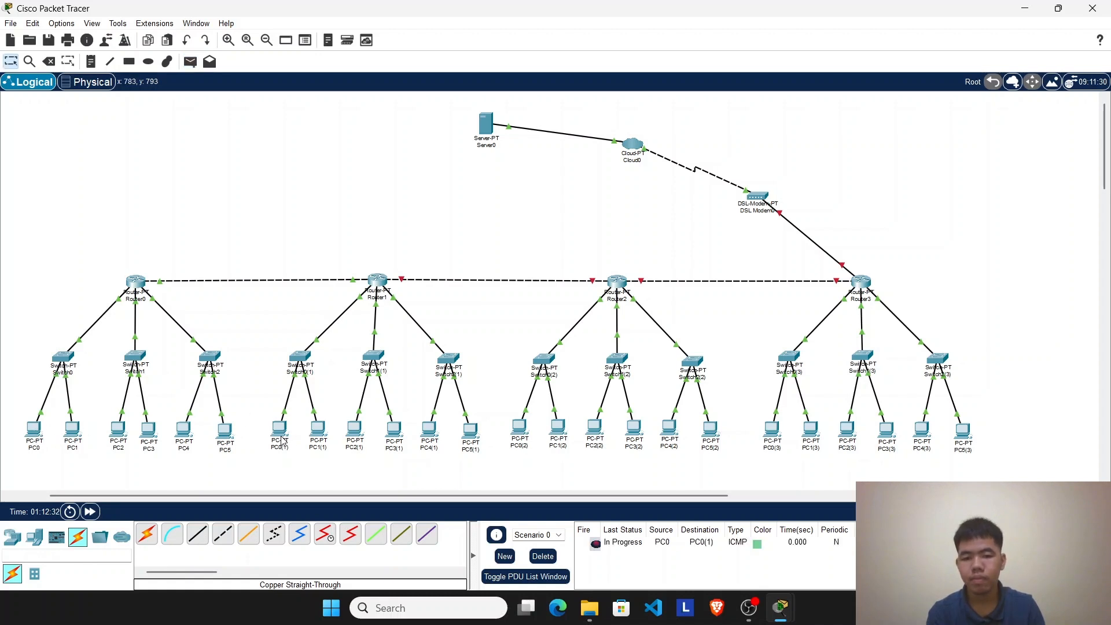
pyautogui.click(532, 555)
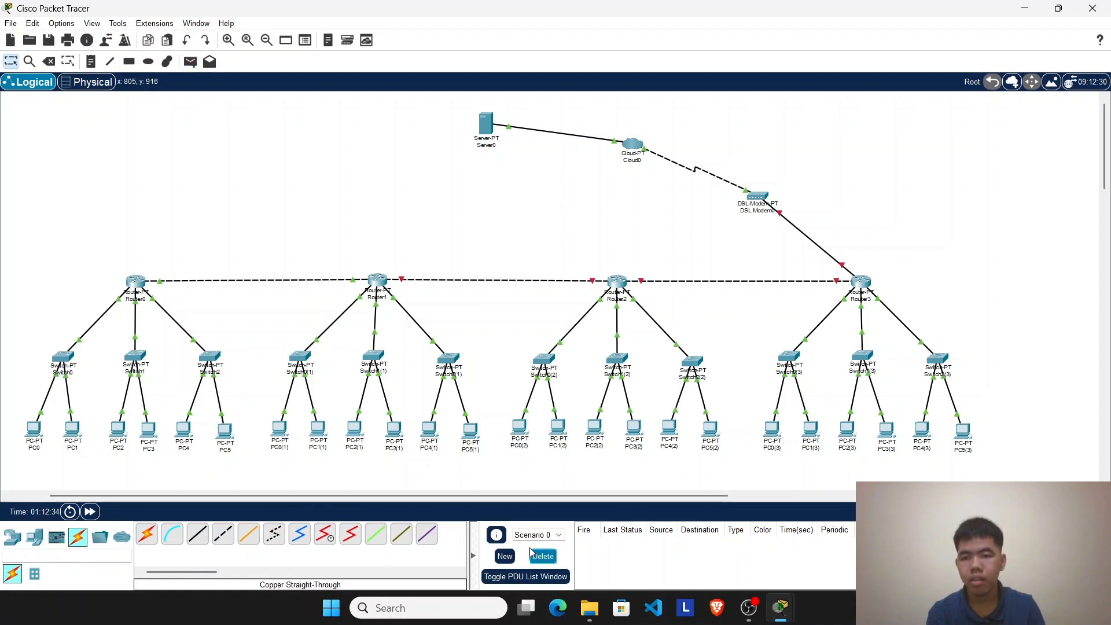
pyautogui.click(190, 61)
pyautogui.click(33, 430)
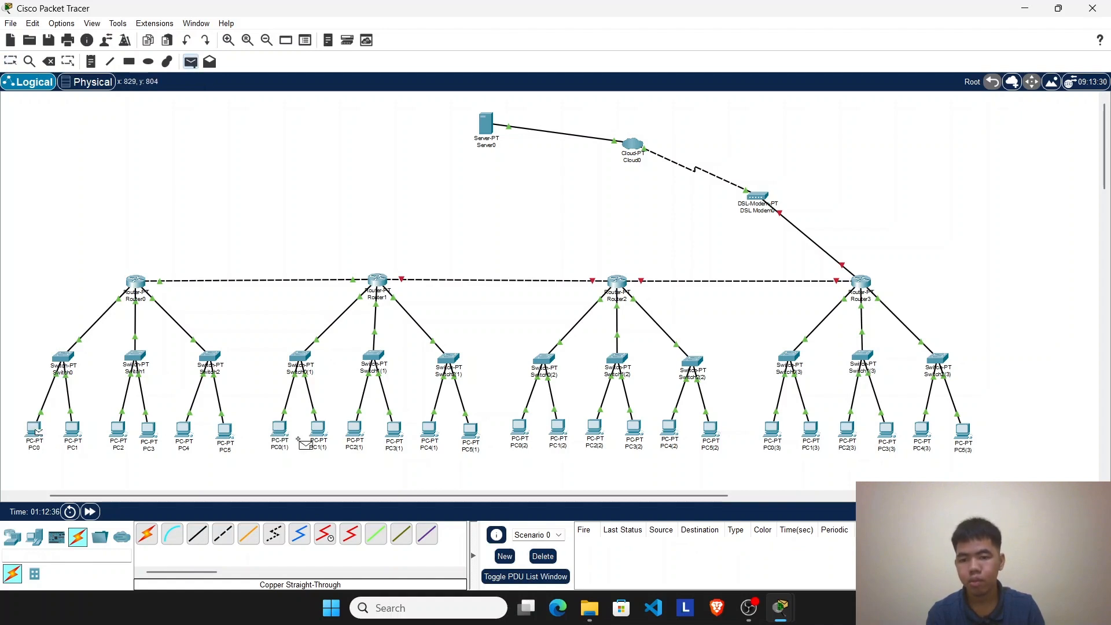
pyautogui.click(281, 433)
# Step: Test connectivity from PC0 to PC1(1) twice with simple PDUs, clearing the scenario's results between the tests
pyautogui.click(190, 62)
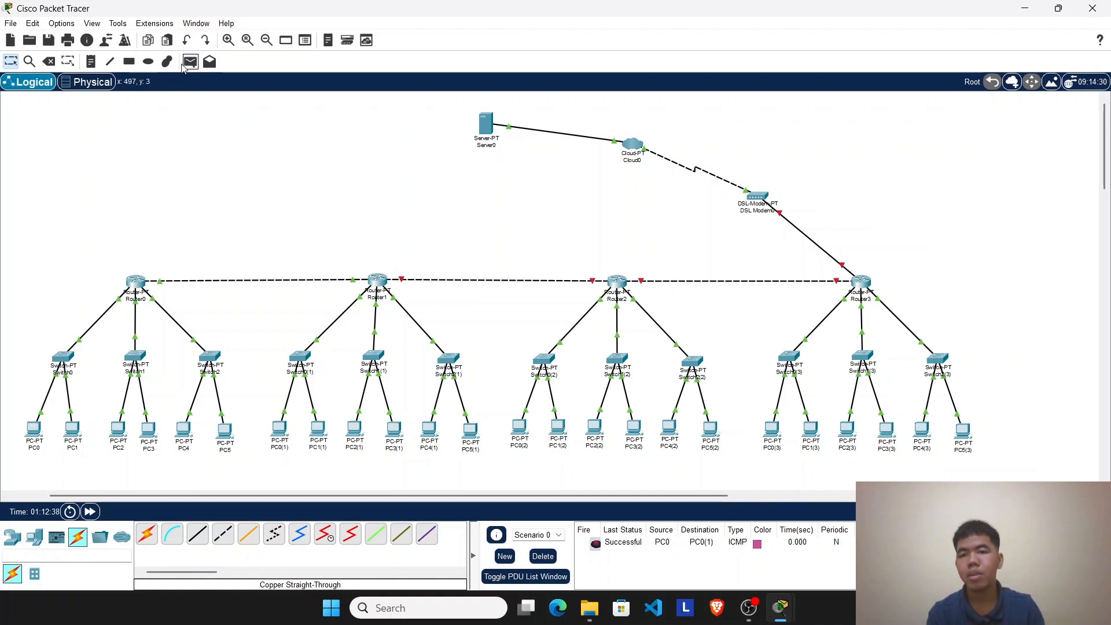
pyautogui.click(36, 435)
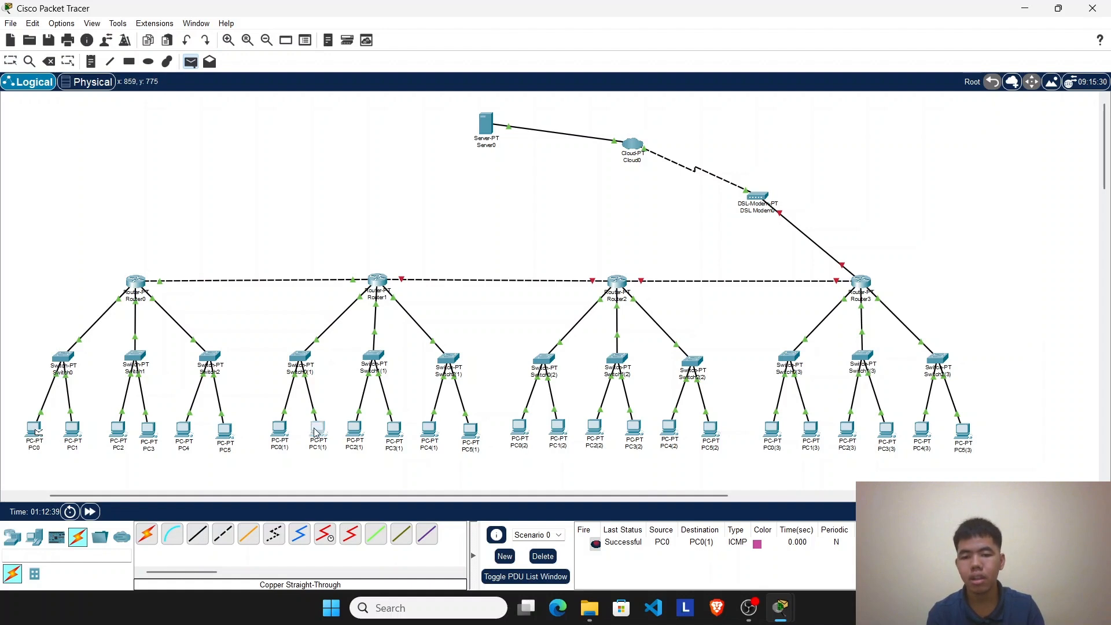
pyautogui.click(321, 432)
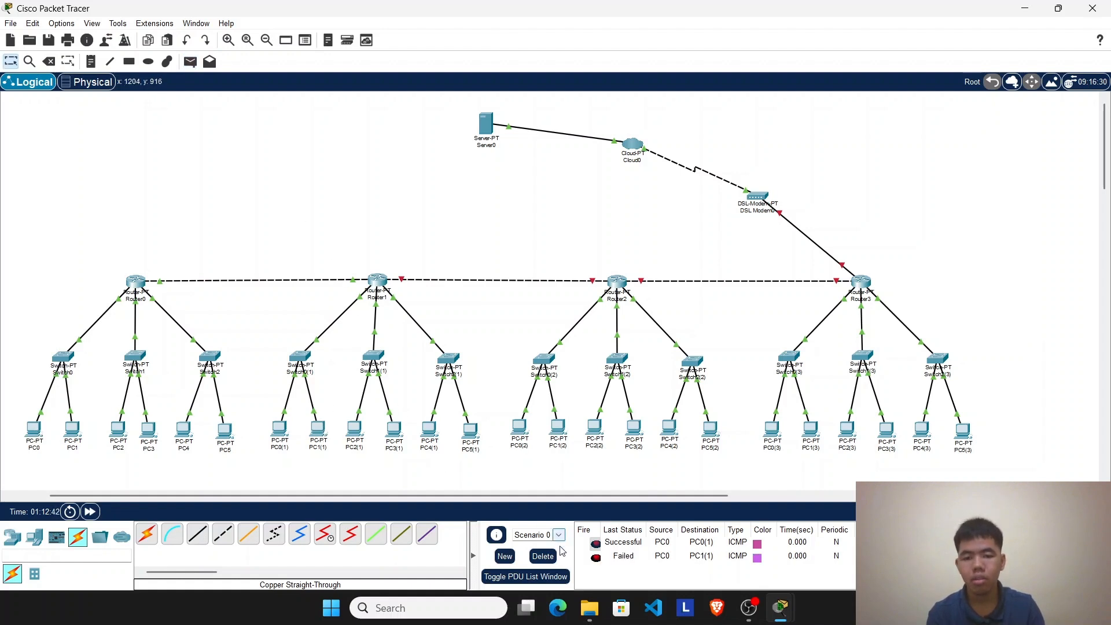
pyautogui.click(543, 556)
pyautogui.click(189, 62)
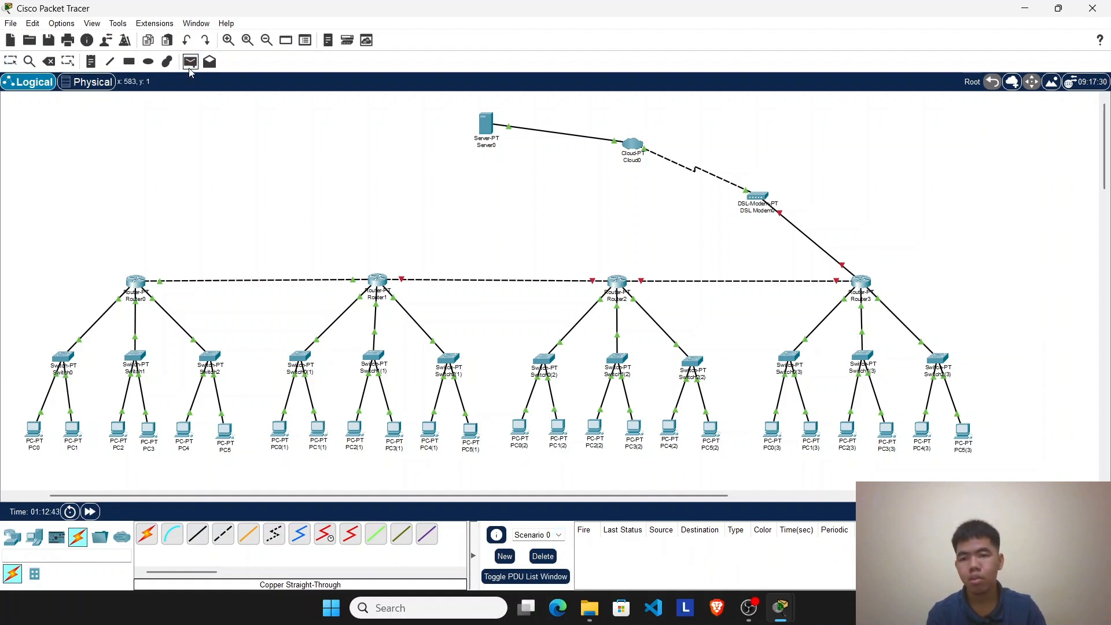
pyautogui.click(35, 443)
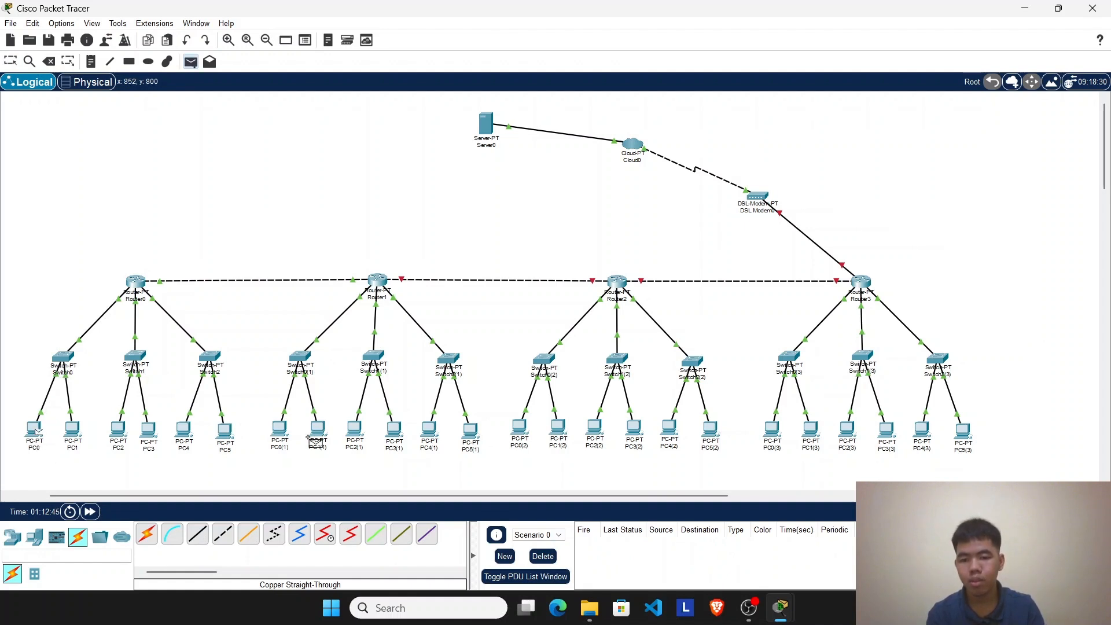
pyautogui.click(324, 433)
# Step: Test connectivity from PC1 to PC2(1) twice with simple PDUs
pyautogui.click(190, 62)
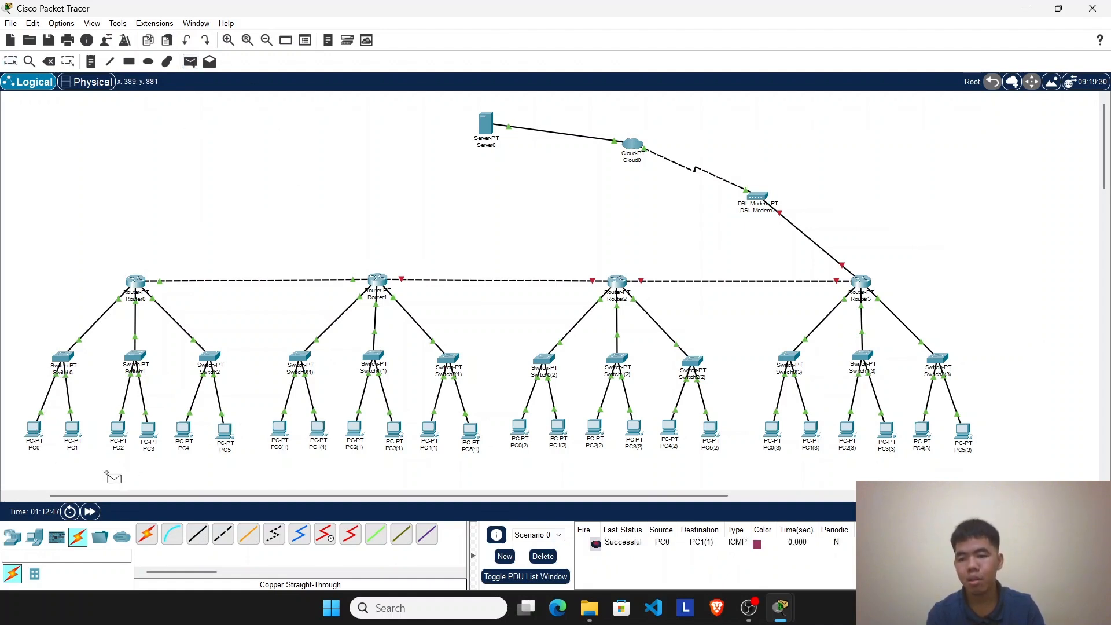
pyautogui.click(73, 431)
pyautogui.click(355, 433)
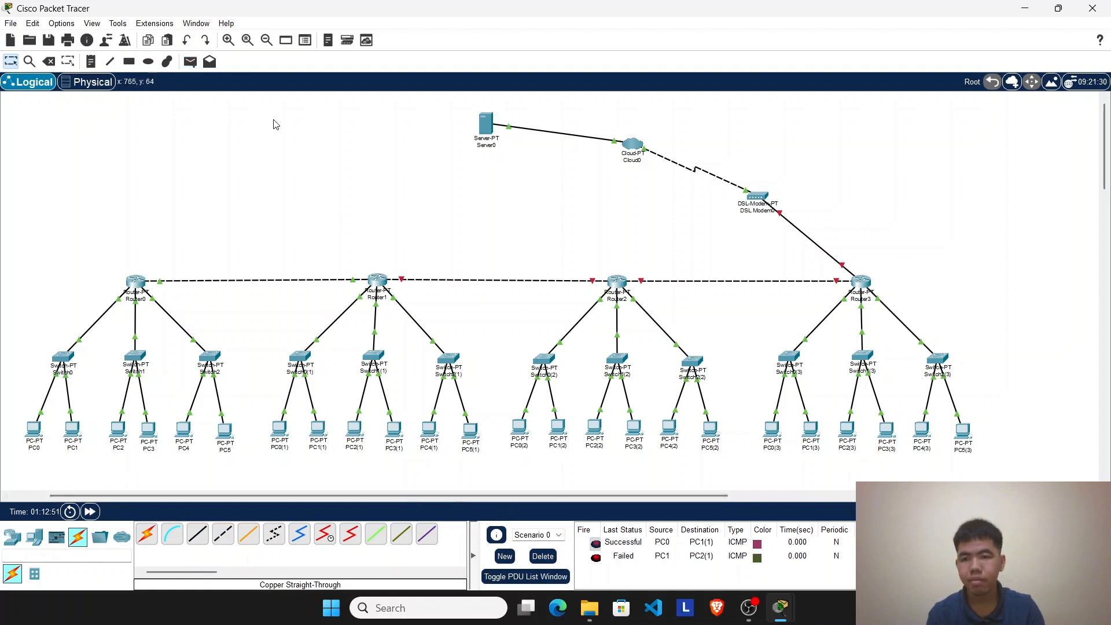
pyautogui.click(190, 61)
pyautogui.click(73, 430)
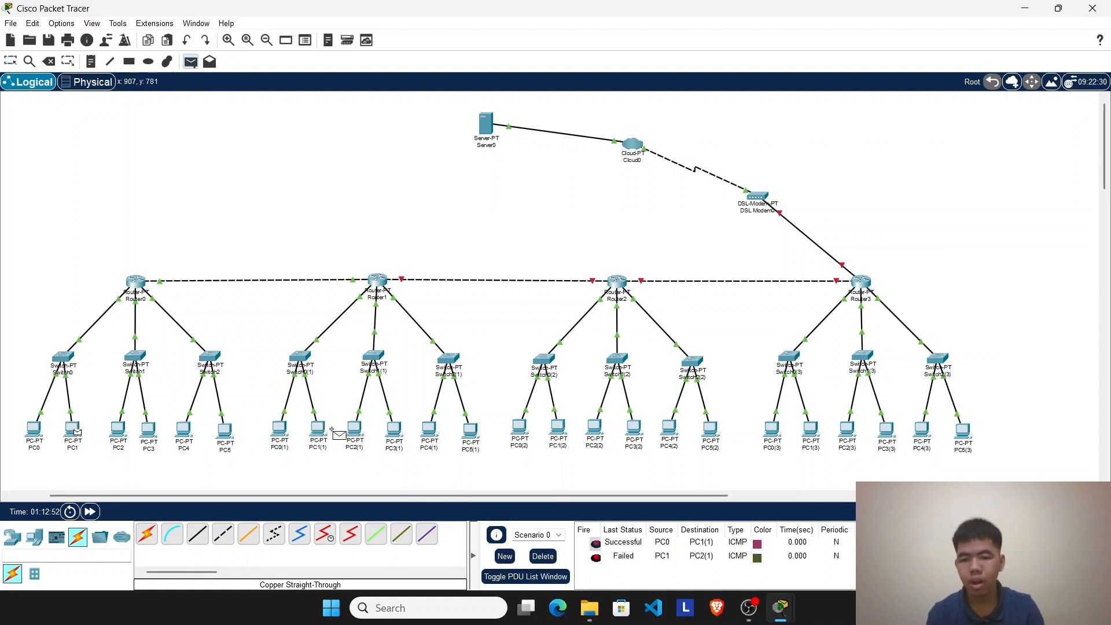
pyautogui.click(360, 433)
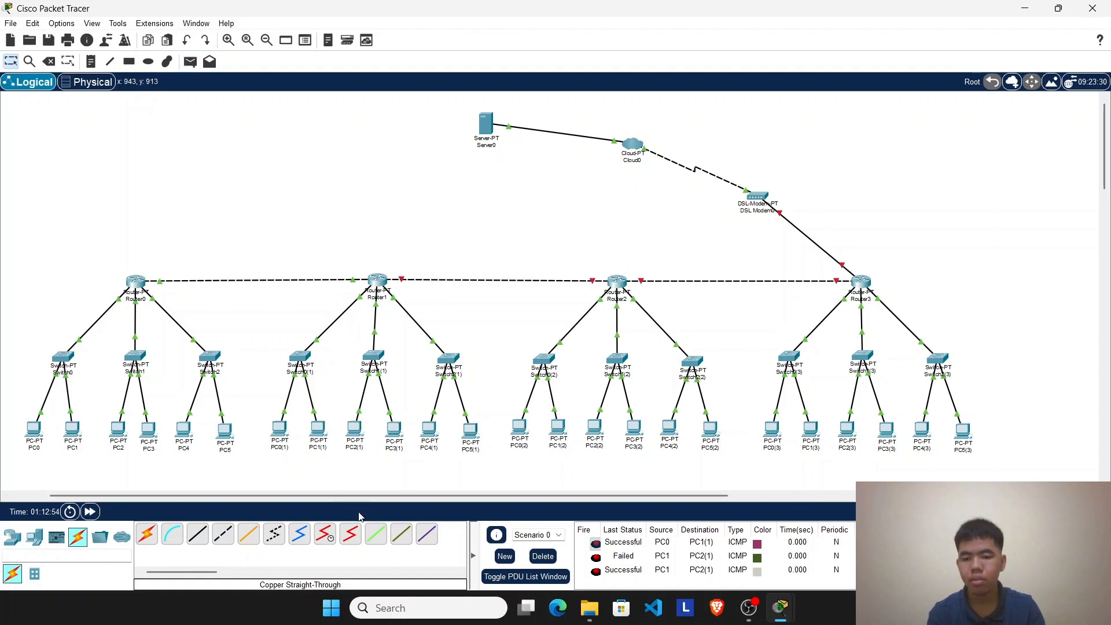
# Step: Test connectivity from PC1 to PC3(1) twice with simple PDUs, clearing the scenario's results between the tests
pyautogui.click(191, 62)
pyautogui.click(73, 430)
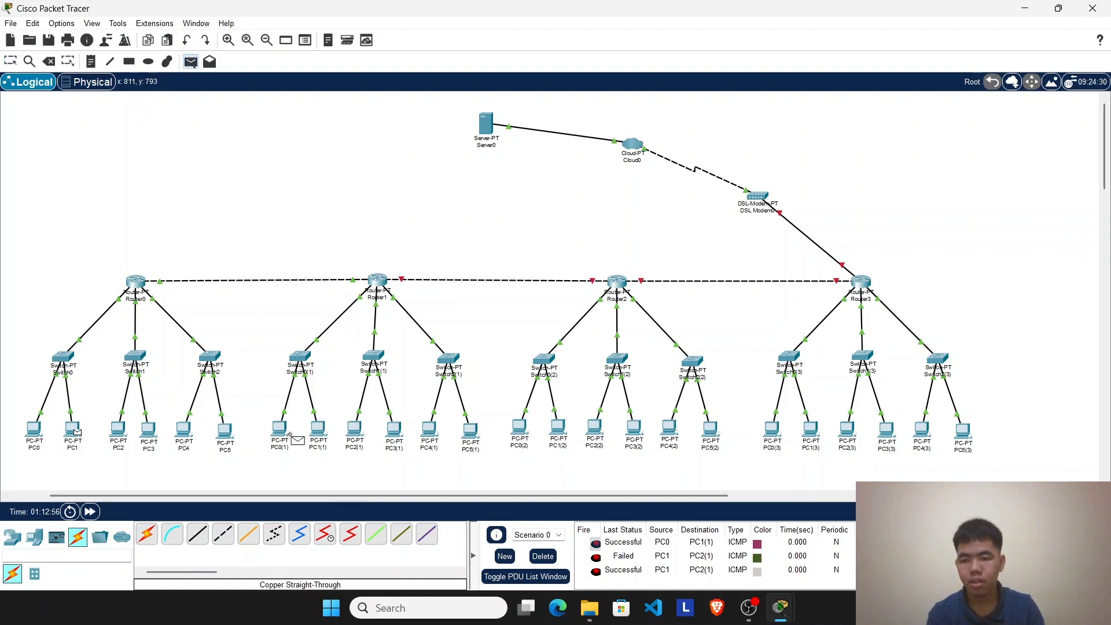
pyautogui.click(360, 434)
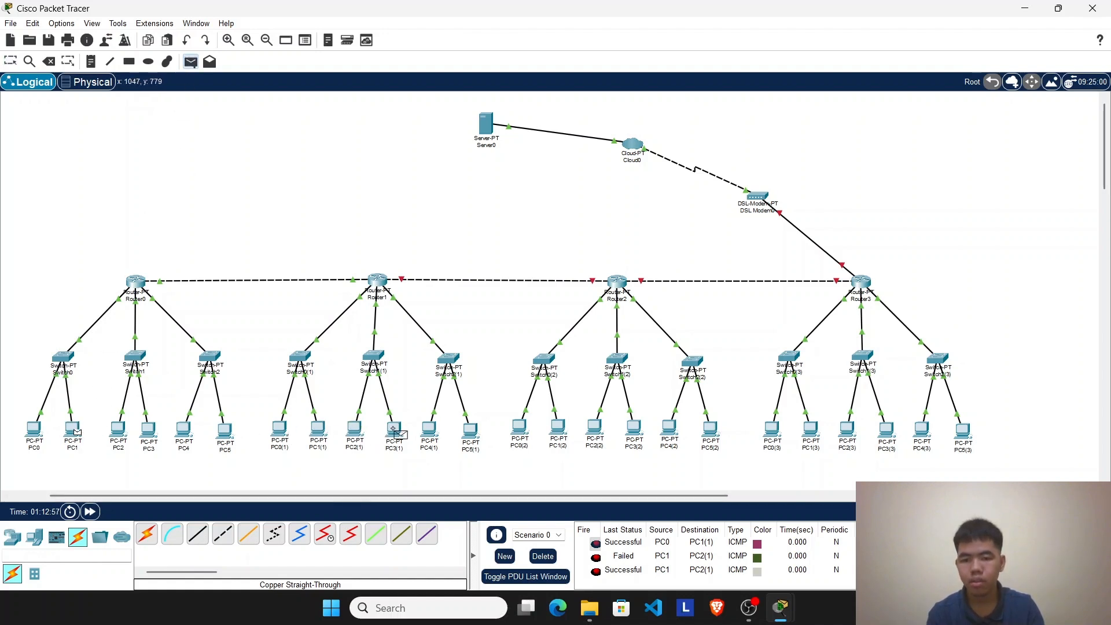
pyautogui.click(543, 556)
pyautogui.click(191, 62)
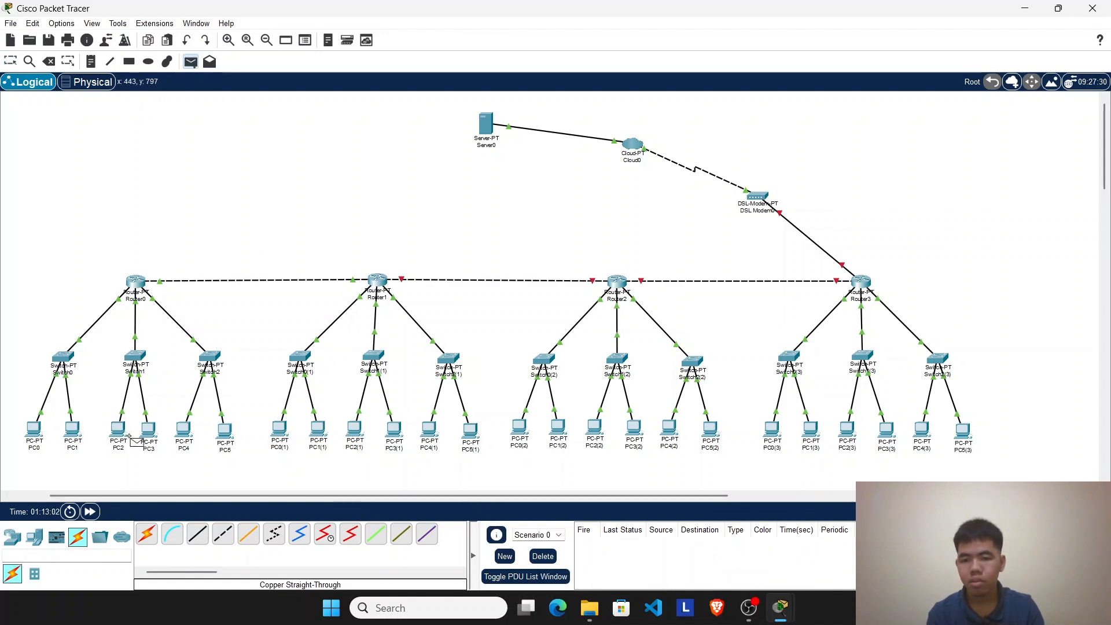
pyautogui.click(72, 429)
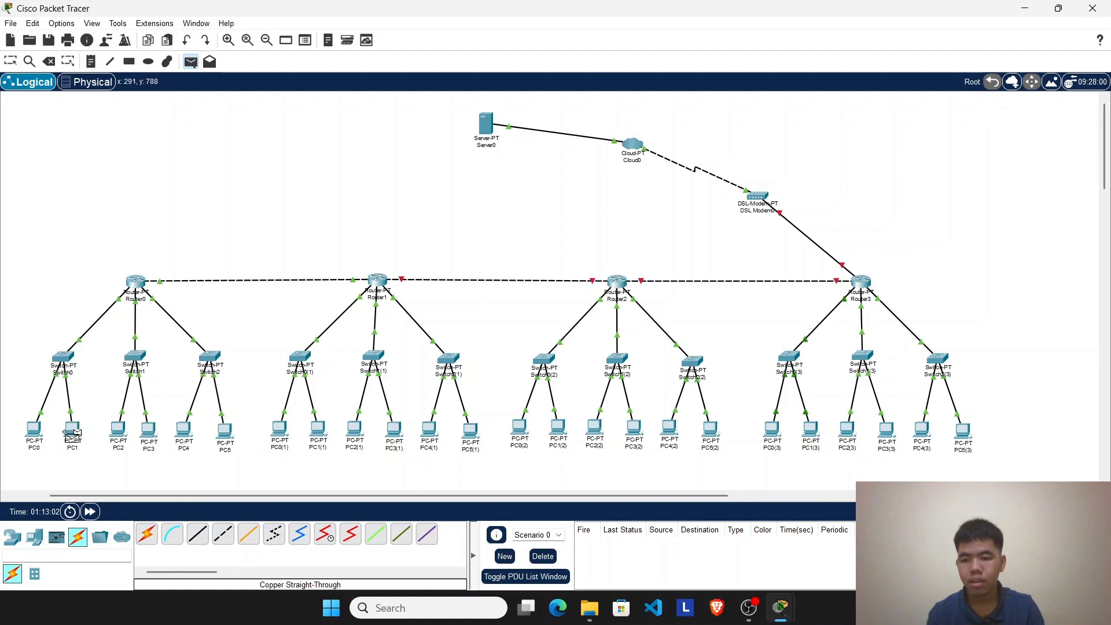
pyautogui.click(394, 431)
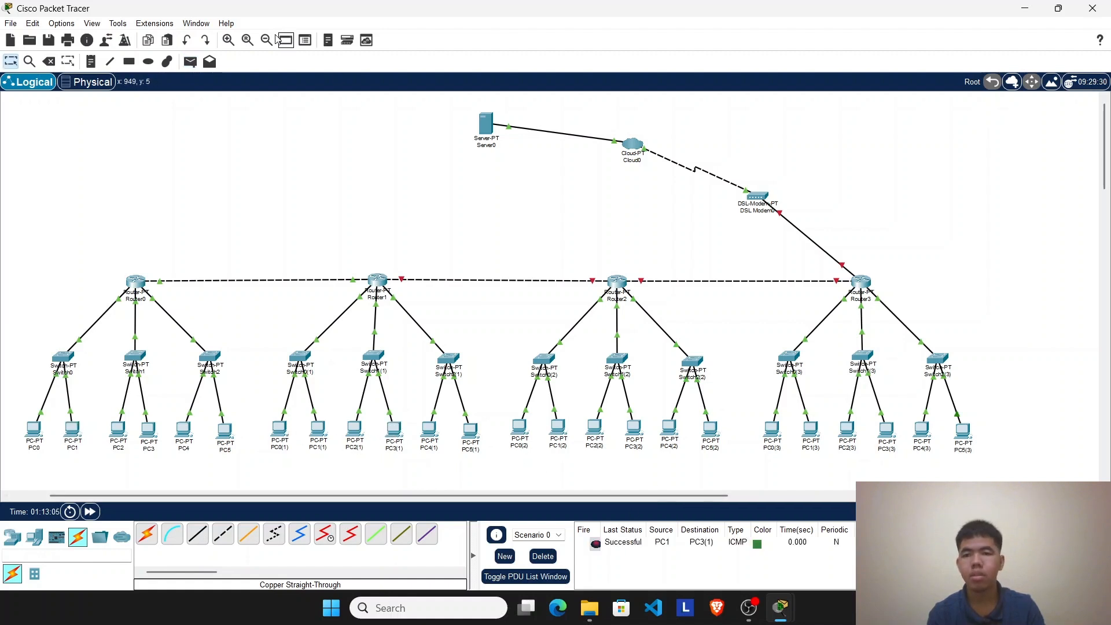
# Step: Test connectivity from PC2(1) to PC1 and from PC3(1) to PC0 with simple PDUs
pyautogui.click(191, 61)
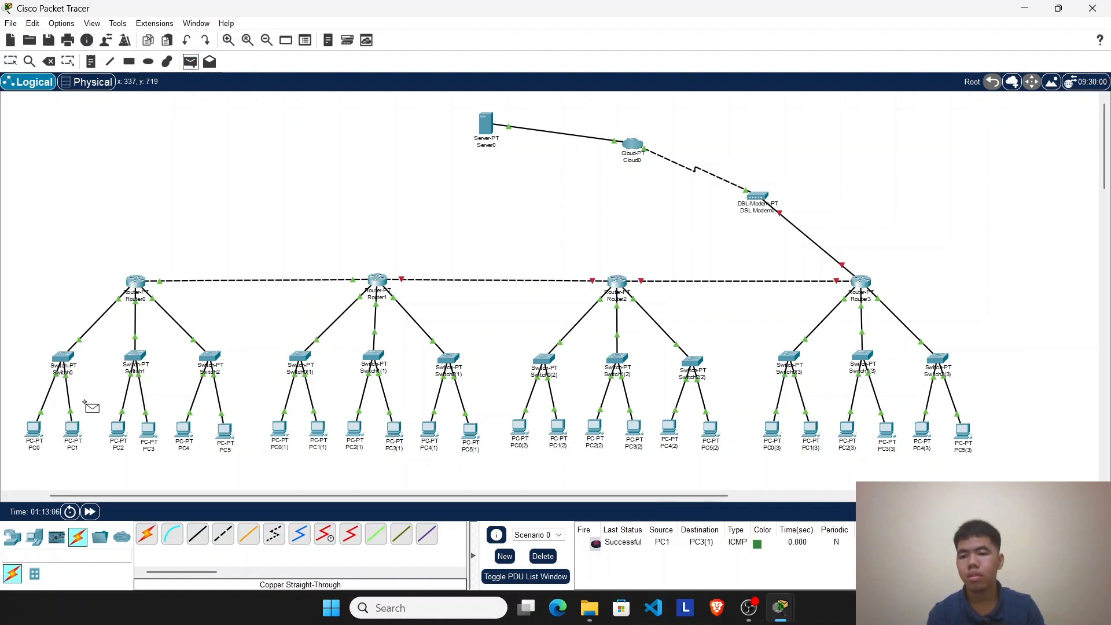
pyautogui.click(355, 431)
pyautogui.click(72, 429)
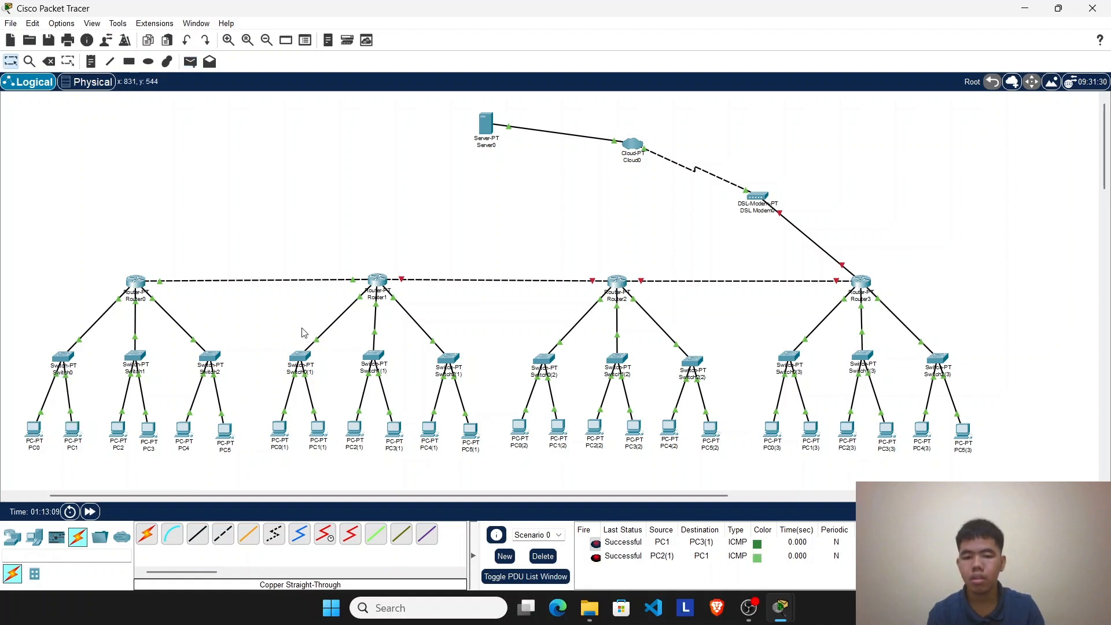
pyautogui.click(190, 62)
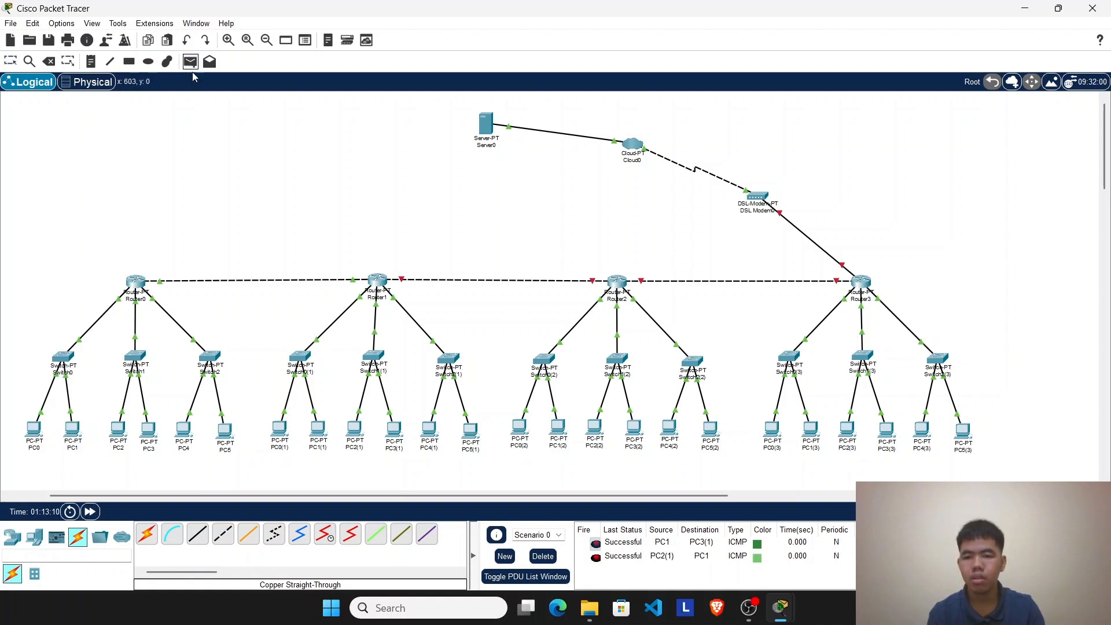
pyautogui.click(394, 429)
pyautogui.click(34, 429)
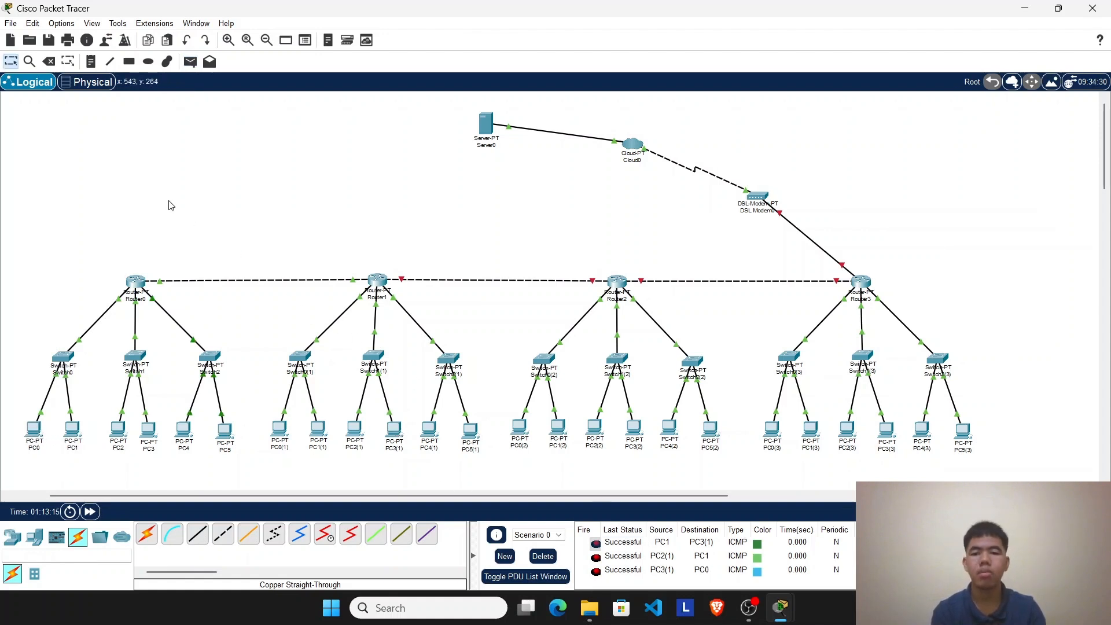
pyautogui.moveTo(98, 188); pyautogui.dragTo(458, 505)
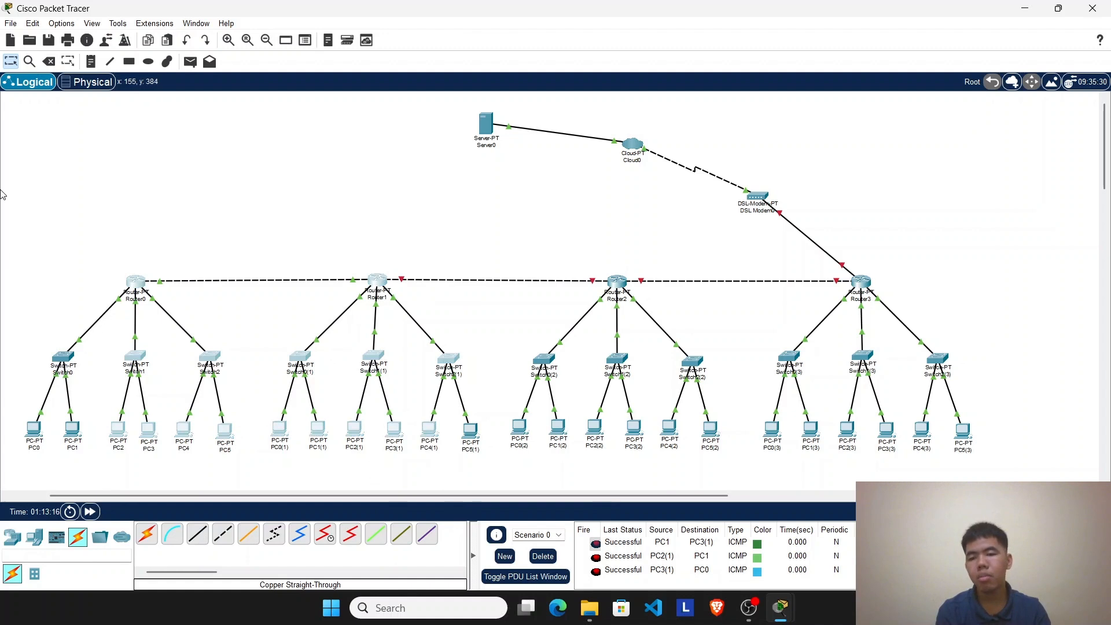
pyautogui.moveTo(84, 200); pyautogui.dragTo(169, 364)
pyautogui.moveTo(20, 225); pyautogui.dragTo(493, 498)
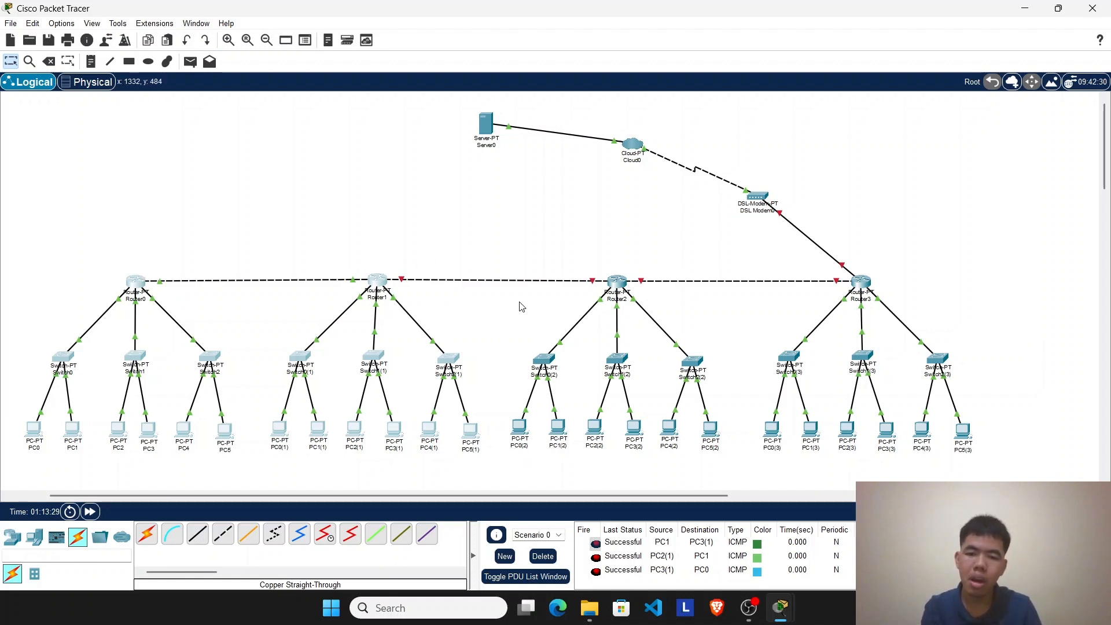
pyautogui.moveTo(569, 235); pyautogui.dragTo(689, 463)
pyautogui.moveTo(475, 227); pyautogui.dragTo(713, 440)
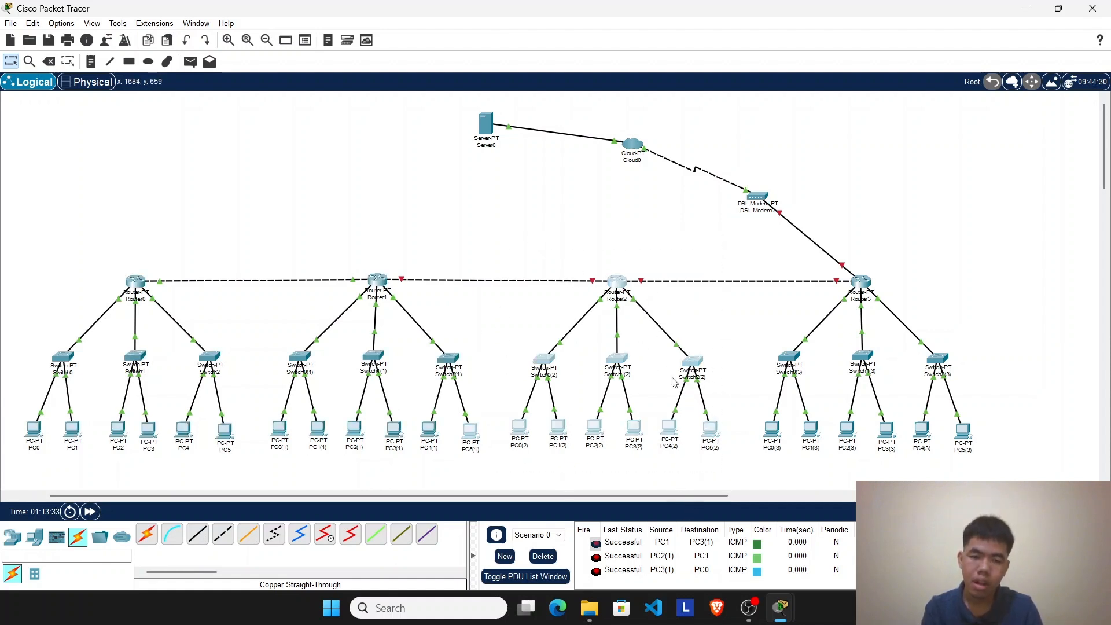
# Step: Open Router2's RIP routing configuration and start a new network address entry
pyautogui.click(626, 288)
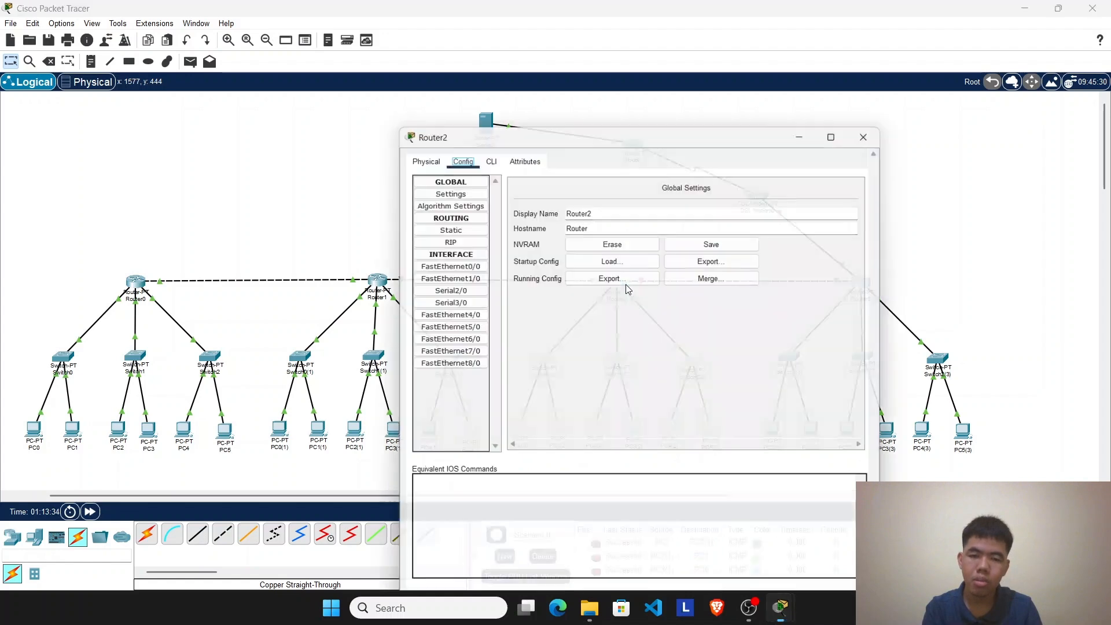
pyautogui.click(876, 87)
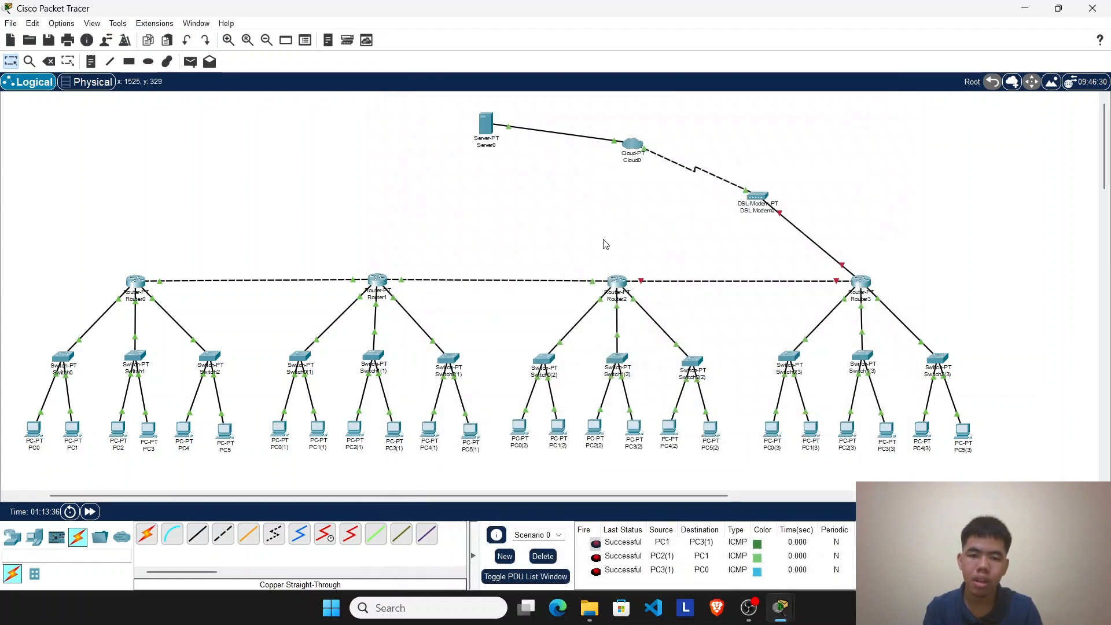
pyautogui.click(618, 282)
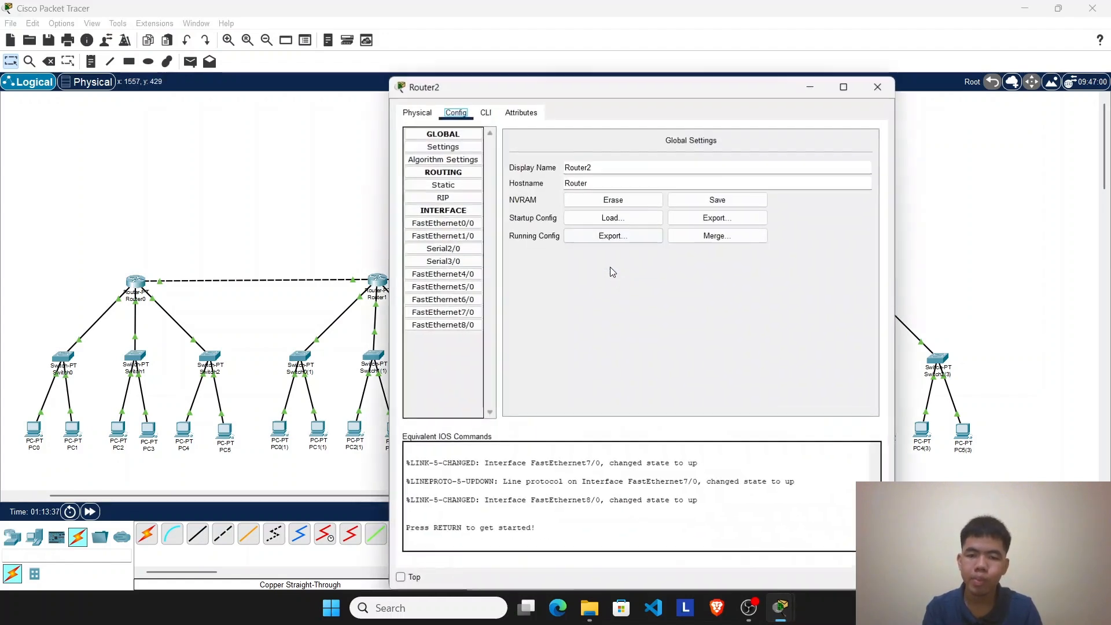
pyautogui.click(466, 198)
pyautogui.click(742, 148)
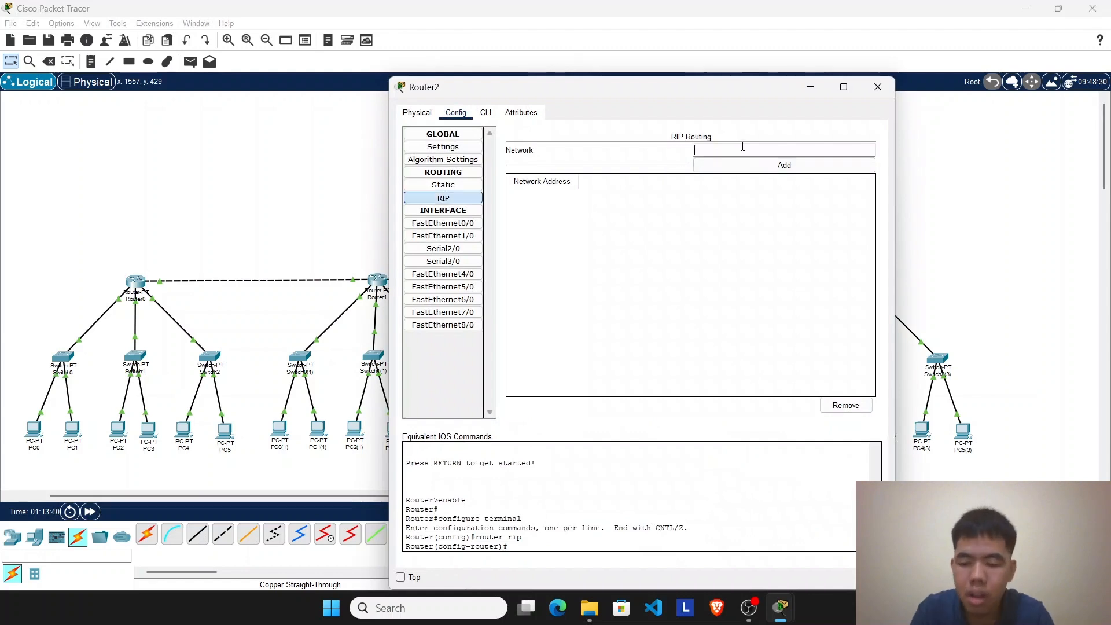
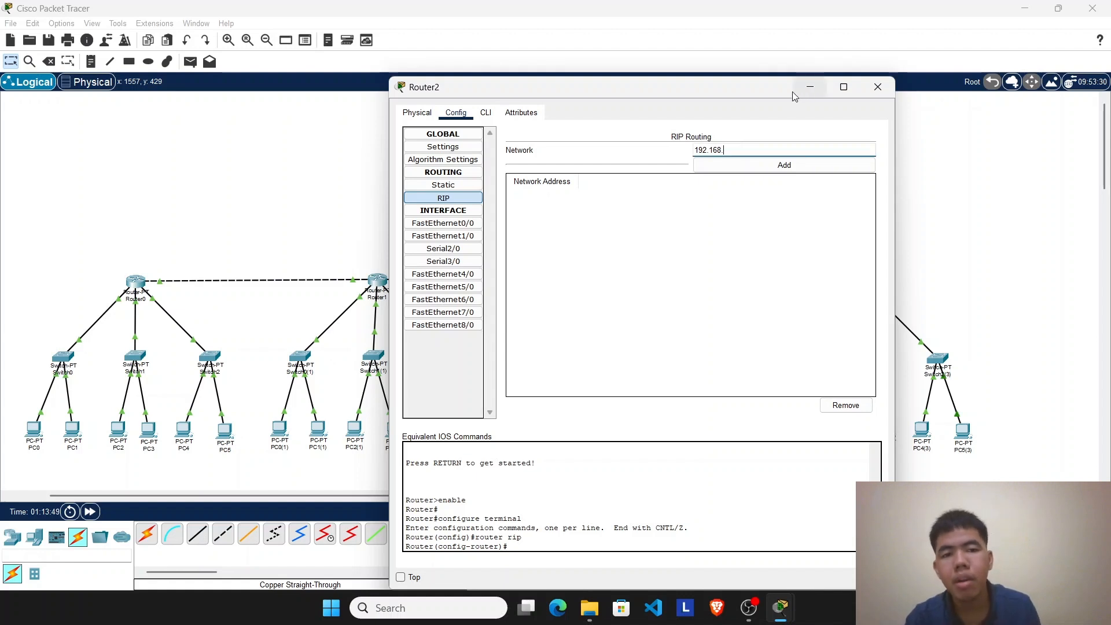
# Step: Complete the RIP network entry as 192.168.7.0 and add it to Router2's network list
pyautogui.moveTo(764, 88); pyautogui.dragTo(1088, 118)
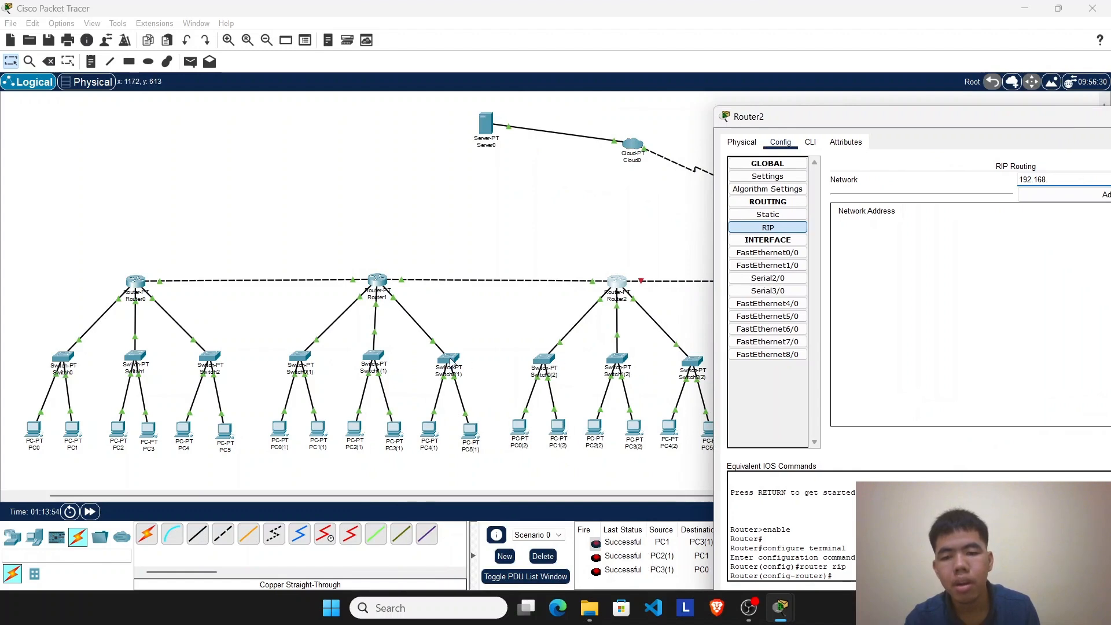
pyautogui.moveTo(832, 116); pyautogui.dragTo(430, 70)
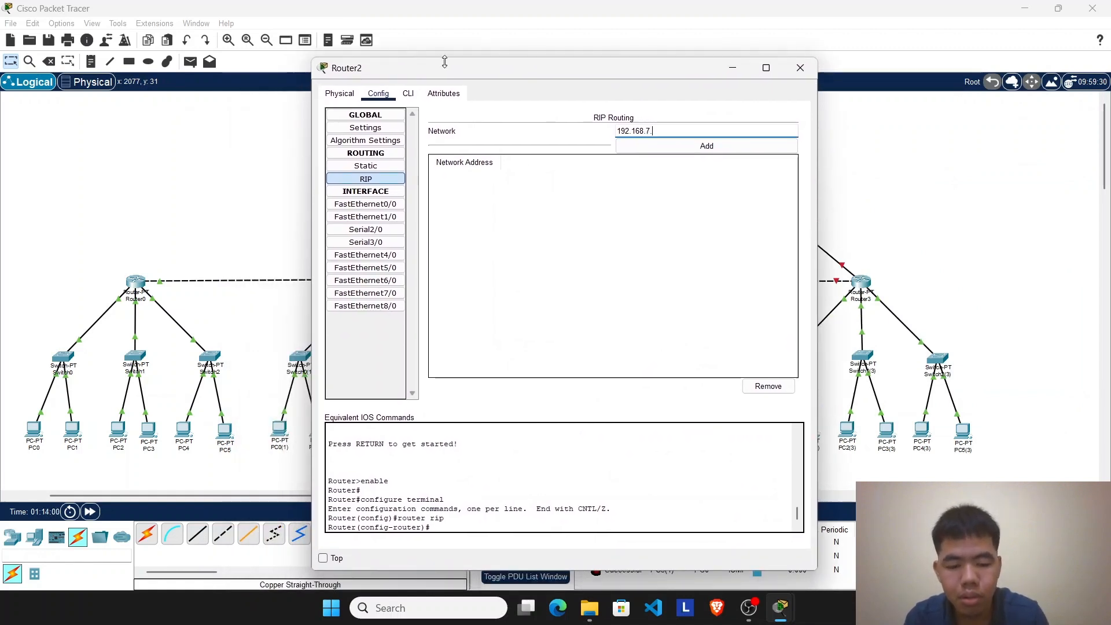
pyautogui.click(659, 149)
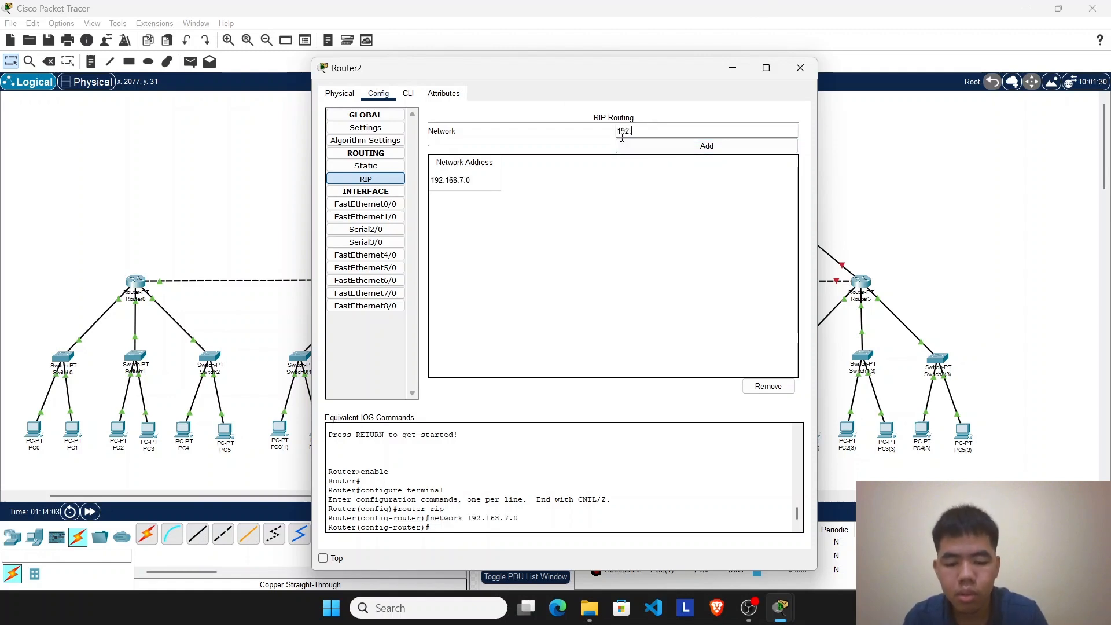
# Step: Add network 192.168.8.0 to Router2's RIP routing
pyautogui.click(622, 138)
pyautogui.write('192.168.')
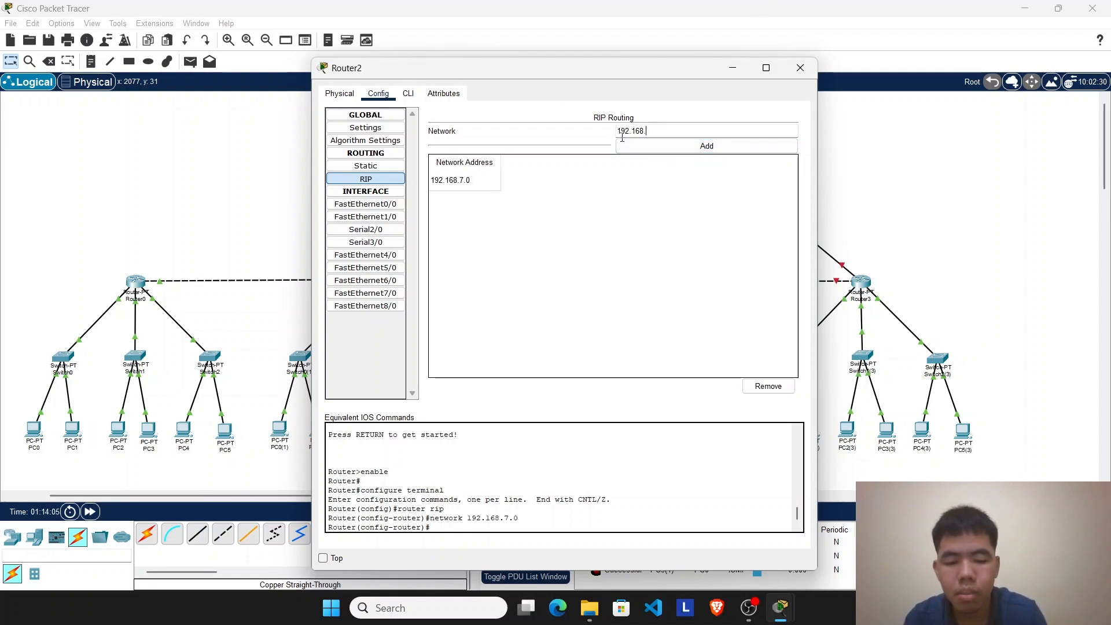
pyautogui.write('8.')
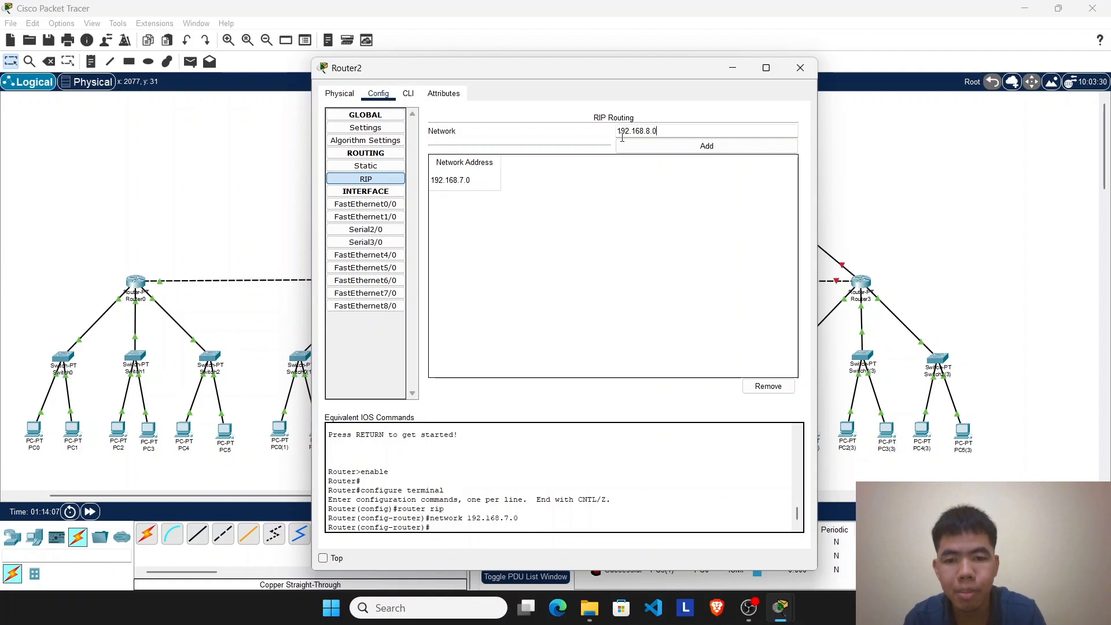
pyautogui.write('0')
pyautogui.click(640, 146)
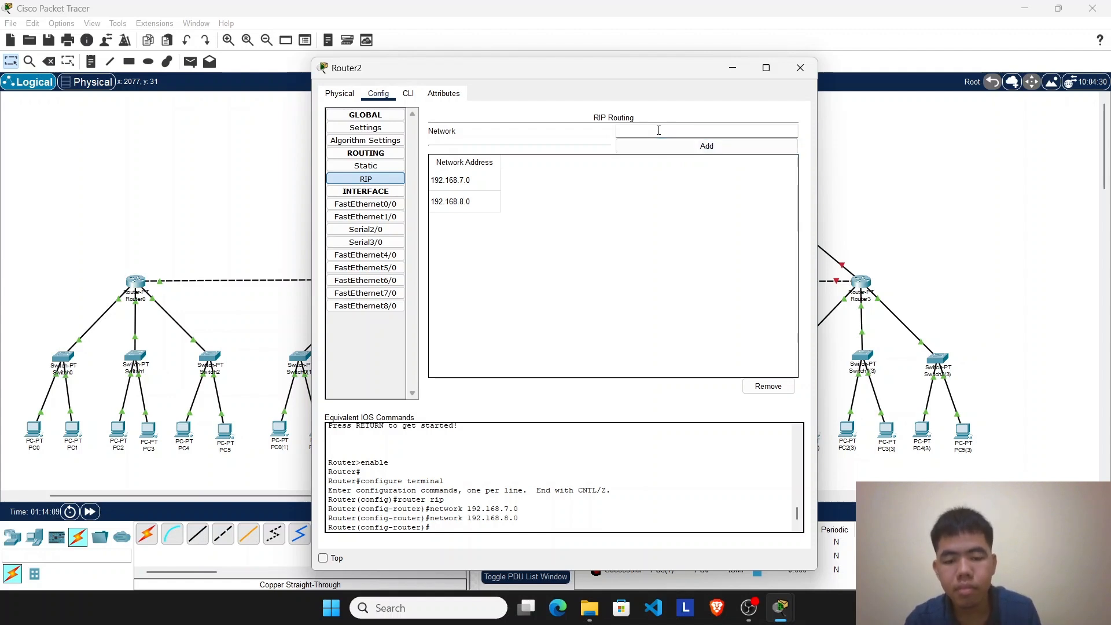
# Step: Add network 192.168.9.0 to Router2's RIP routing
pyautogui.click(659, 130)
pyautogui.write('192.168')
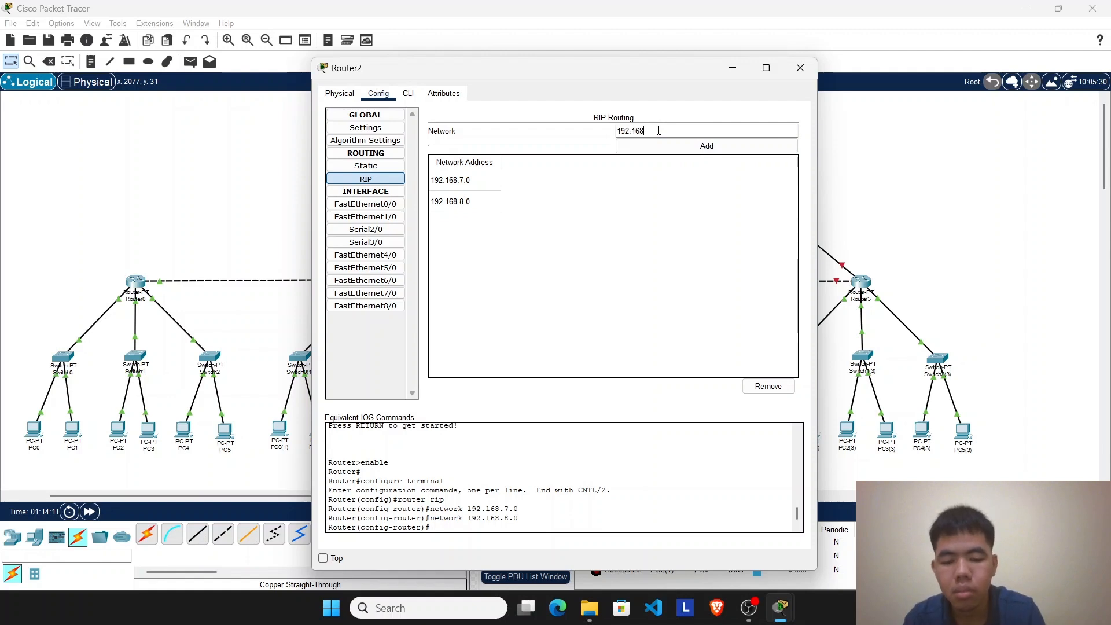
pyautogui.write('.9')
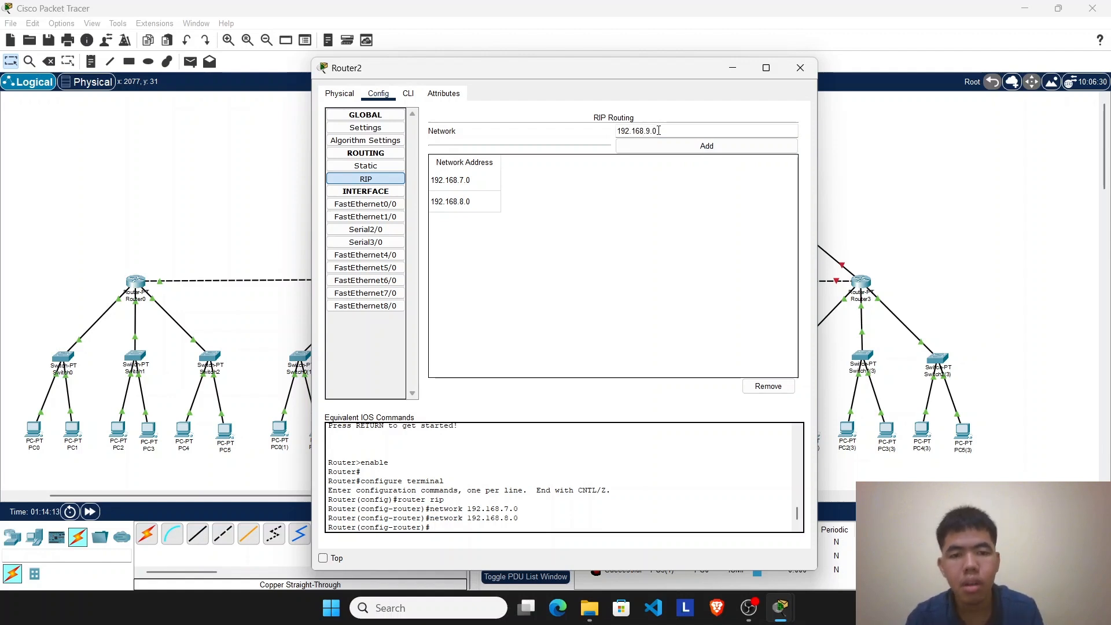
pyautogui.write('.0')
pyautogui.click(663, 146)
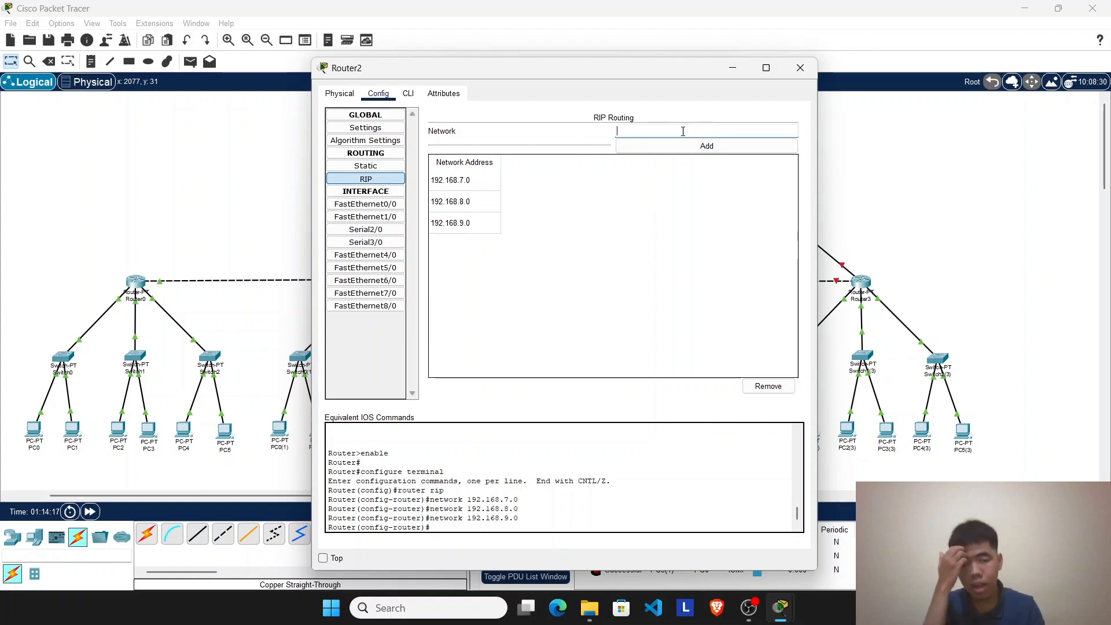
# Step: Check Router2's links in the topology and add network 192.168.20.0 to its RIP routing
pyautogui.click(732, 68)
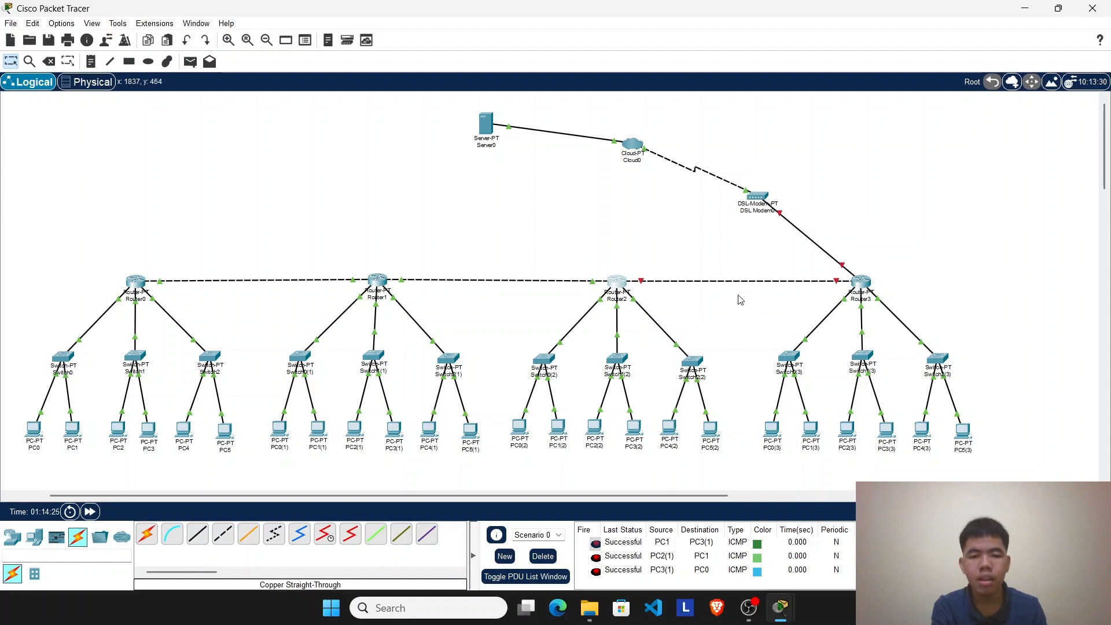
pyautogui.moveTo(789, 613)
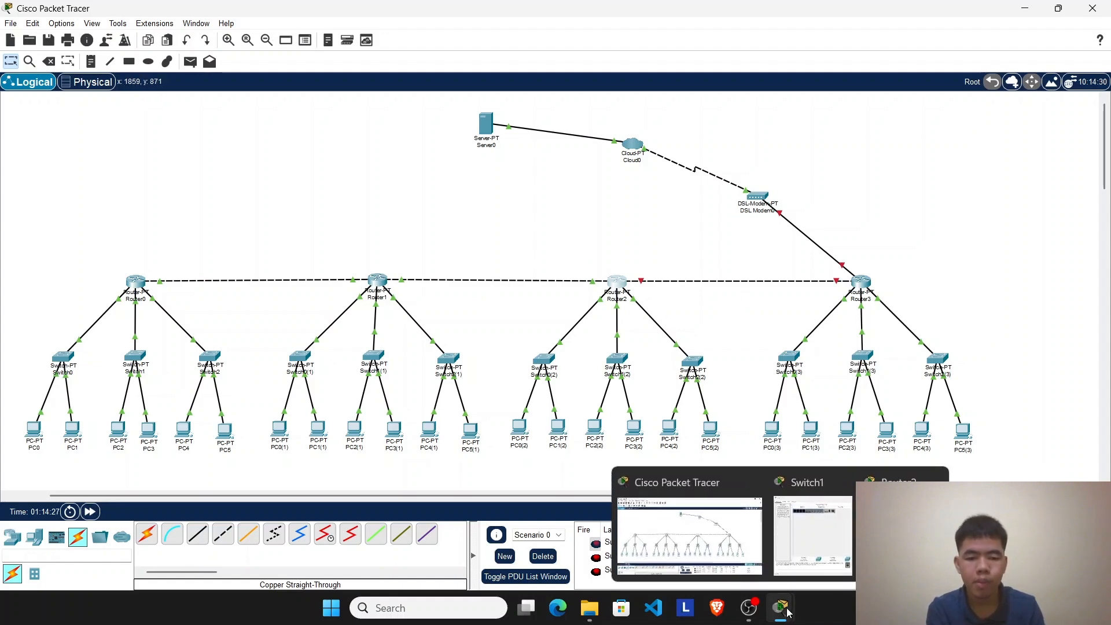
pyautogui.click(888, 538)
pyautogui.click(654, 132)
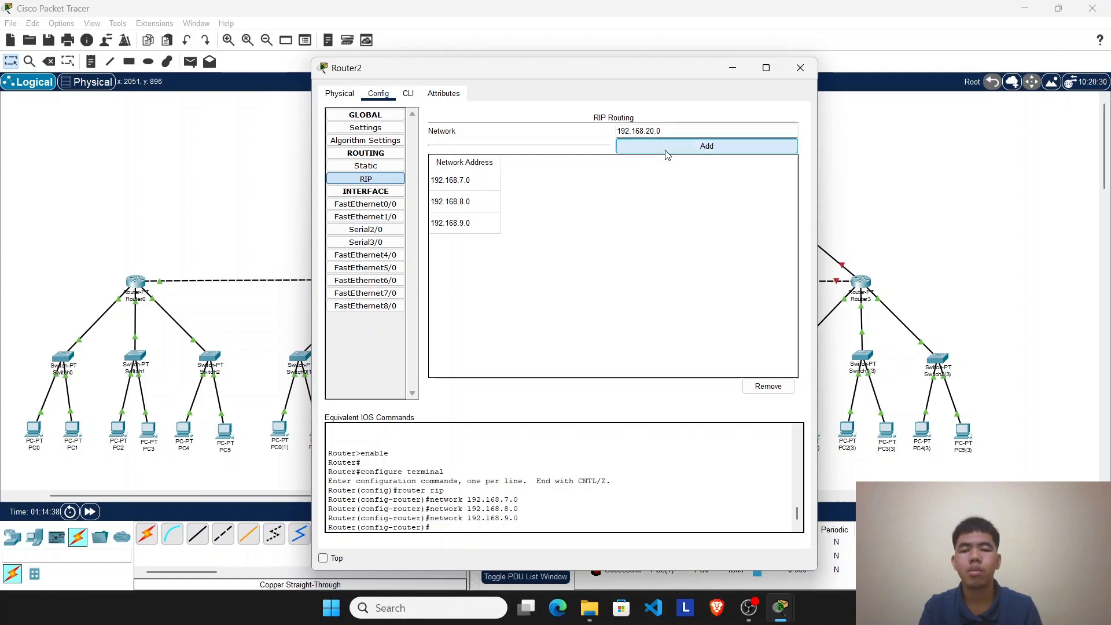
pyautogui.click(662, 148)
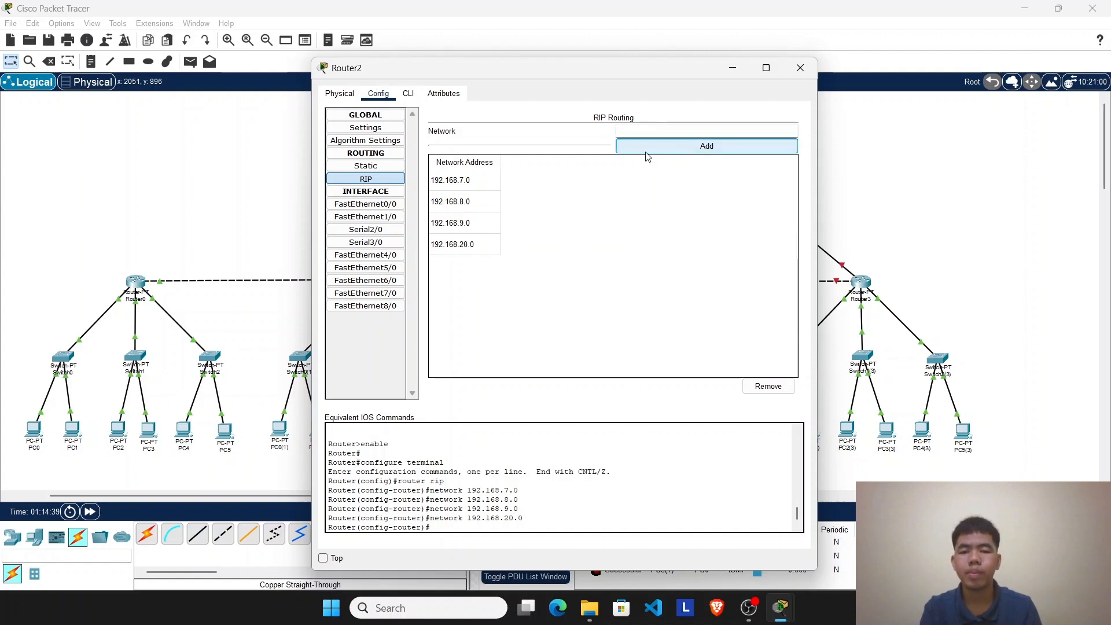
pyautogui.click(724, 71)
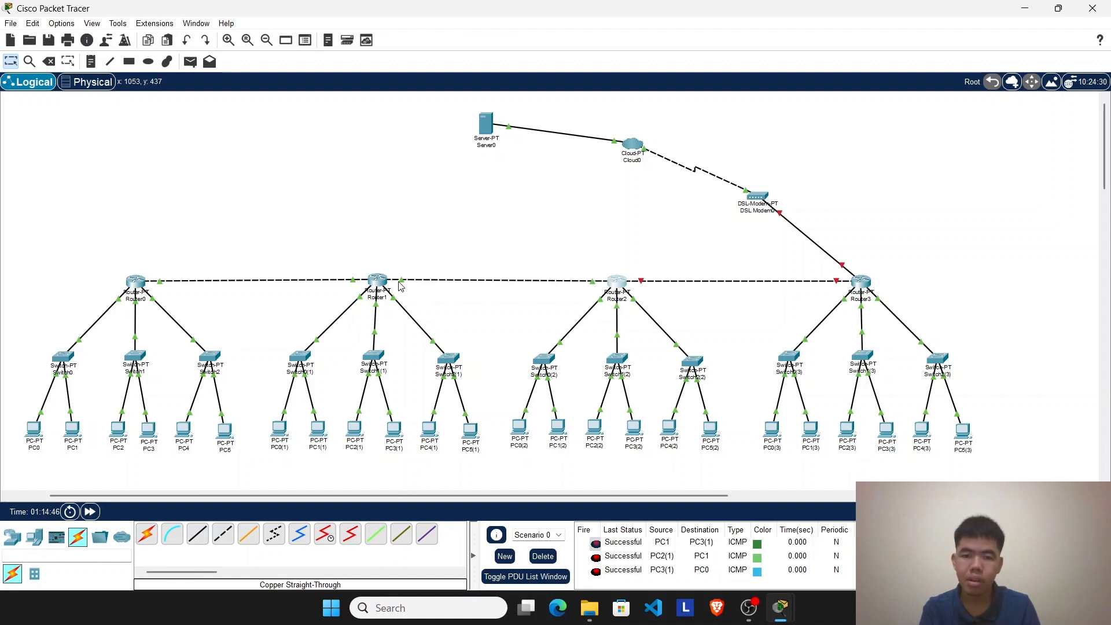
pyautogui.click(618, 283)
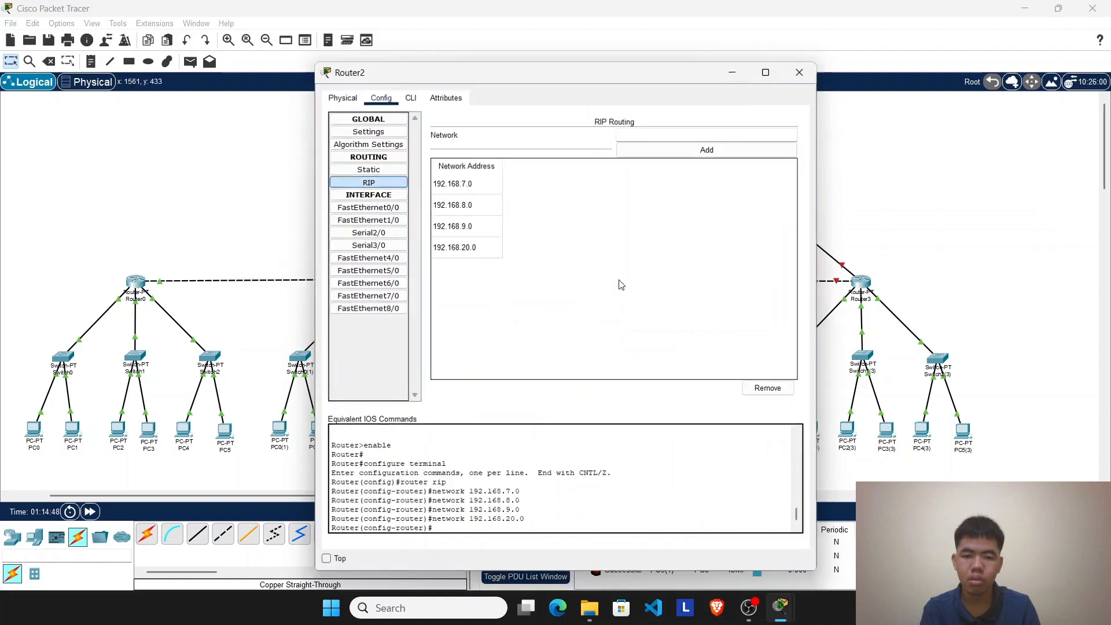
pyautogui.click(733, 67)
# Step: Open Router1's RIP routing configuration, start a new network address entry and check the router's links in the topology
pyautogui.click(378, 283)
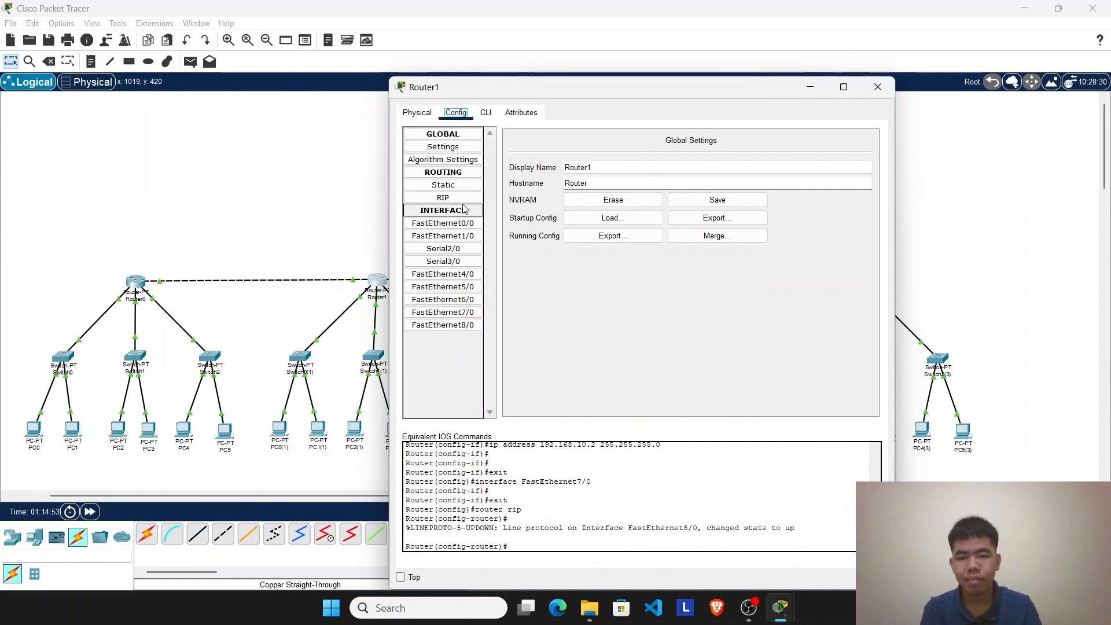
pyautogui.click(877, 87)
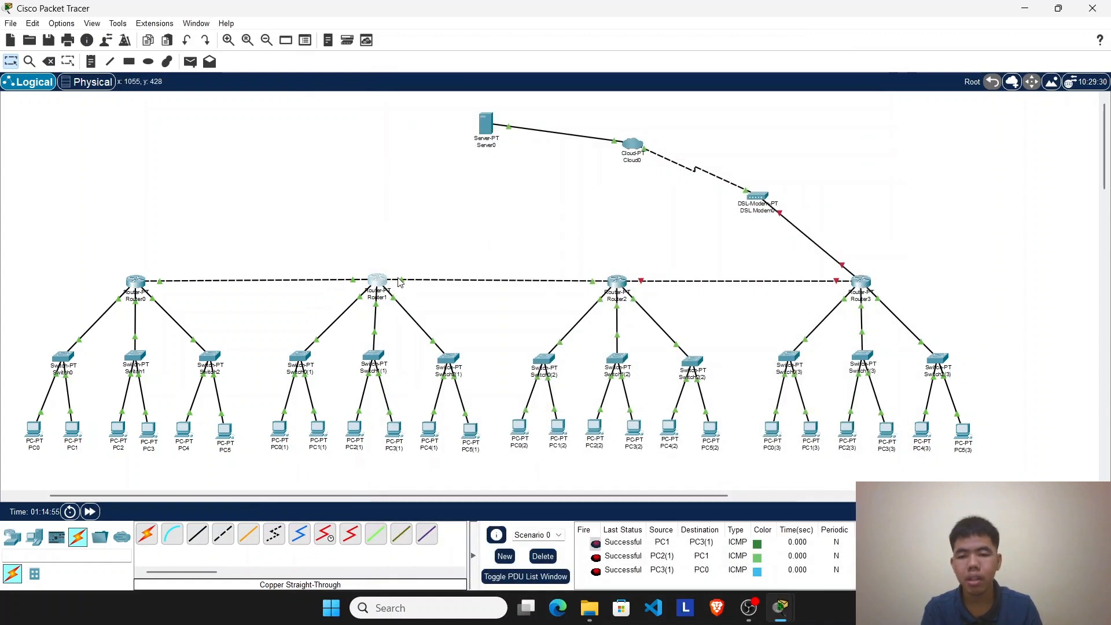
pyautogui.click(379, 283)
pyautogui.click(442, 197)
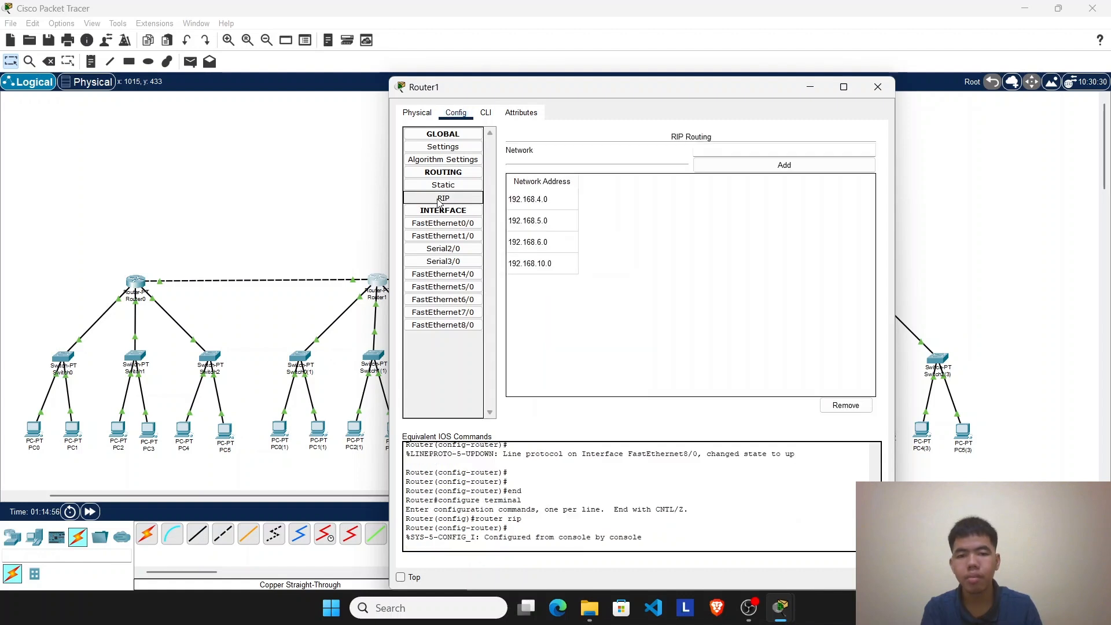
pyautogui.click(718, 151)
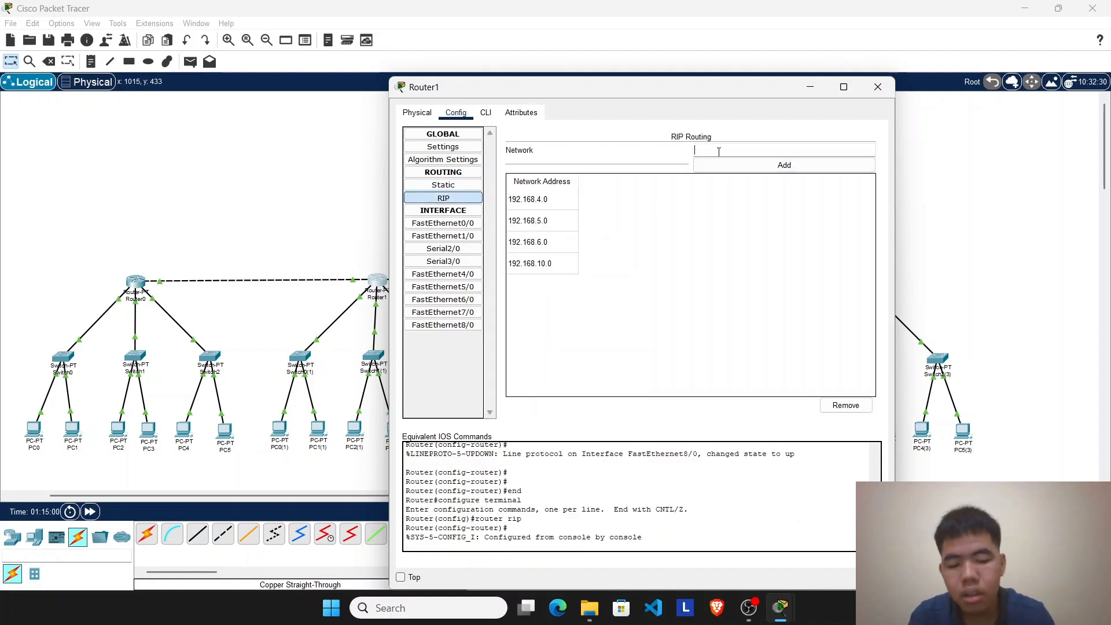
pyautogui.write('1')
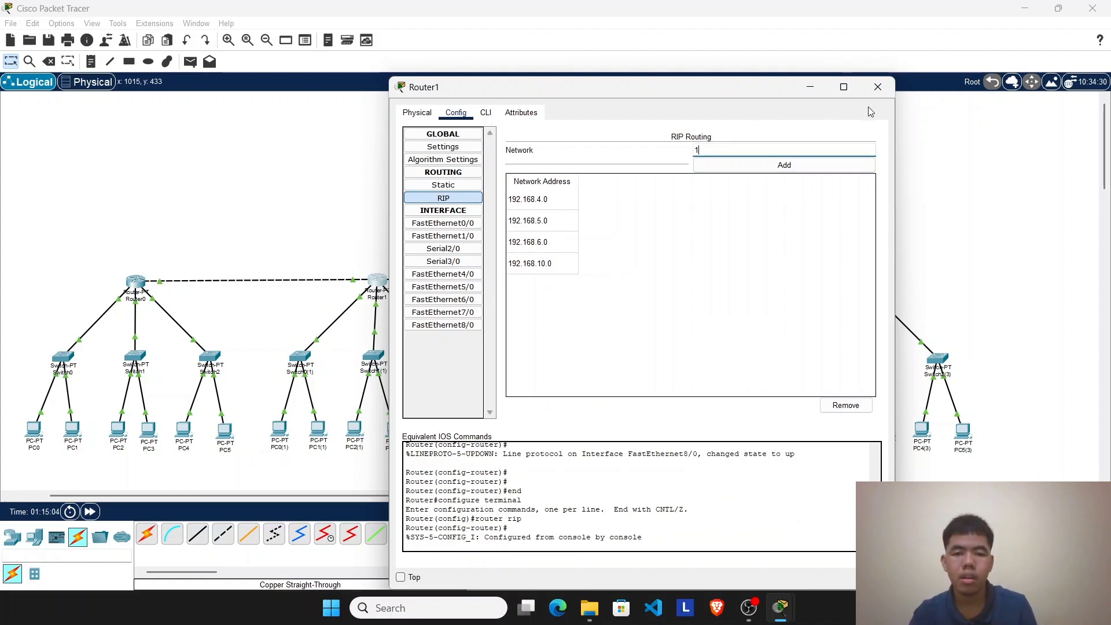
pyautogui.click(798, 88)
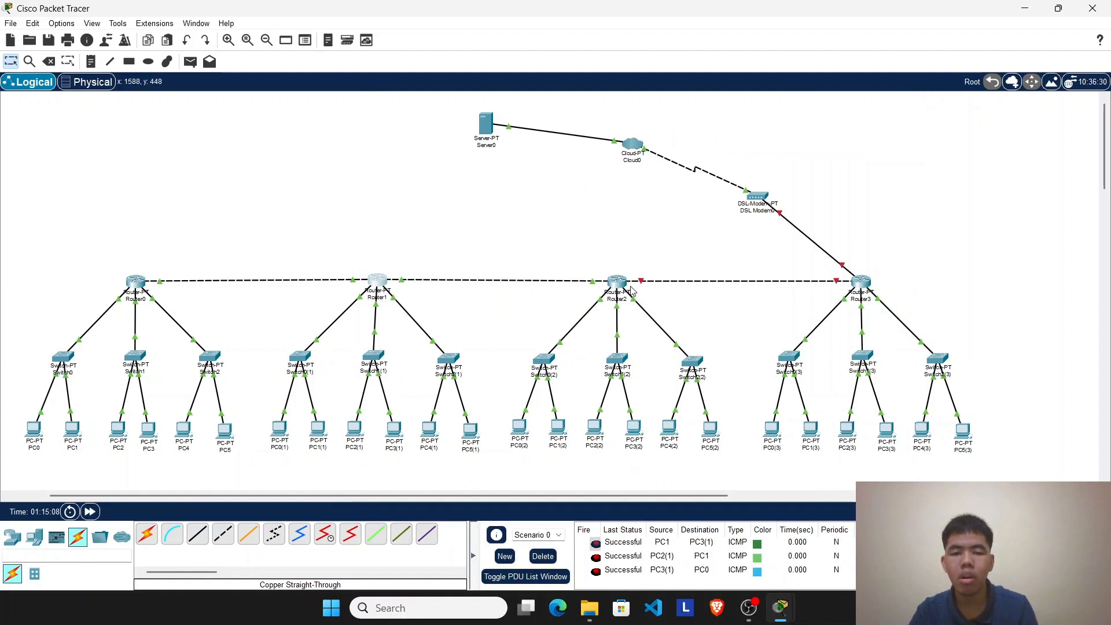
pyautogui.click(379, 281)
pyautogui.click(809, 93)
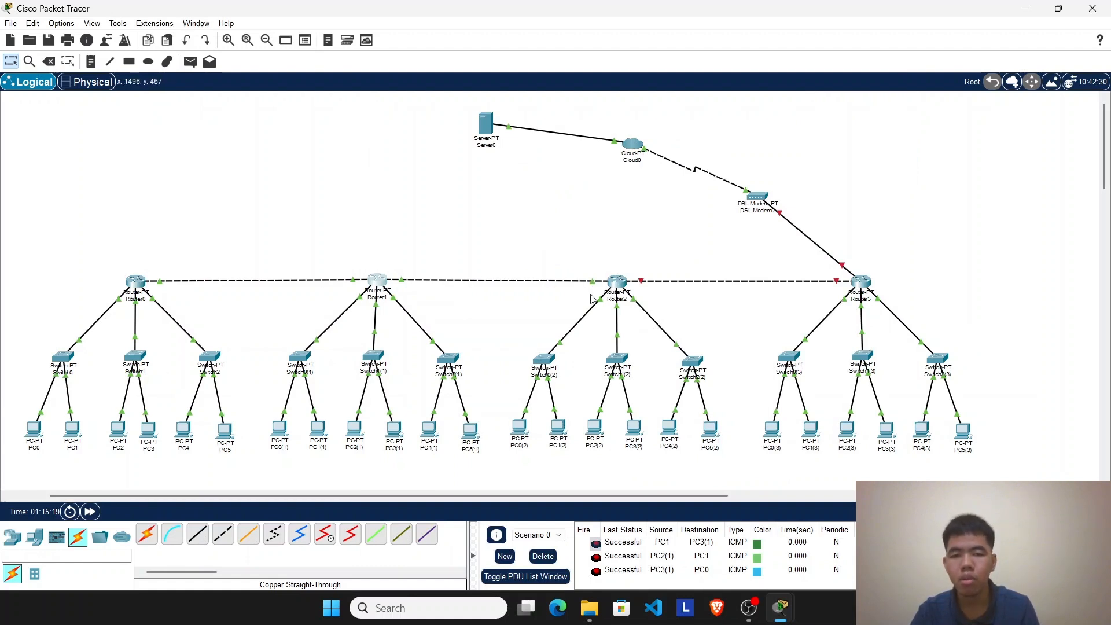
# Step: Add network 192.168.20.0 to Router1's RIP routing
pyautogui.click(371, 290)
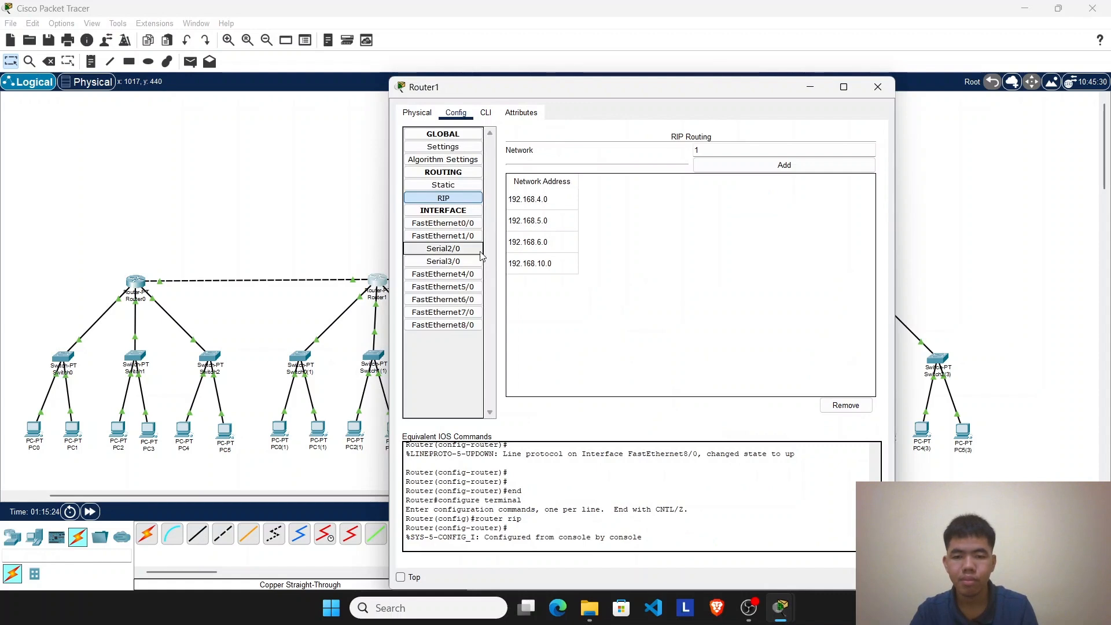
pyautogui.click(768, 148)
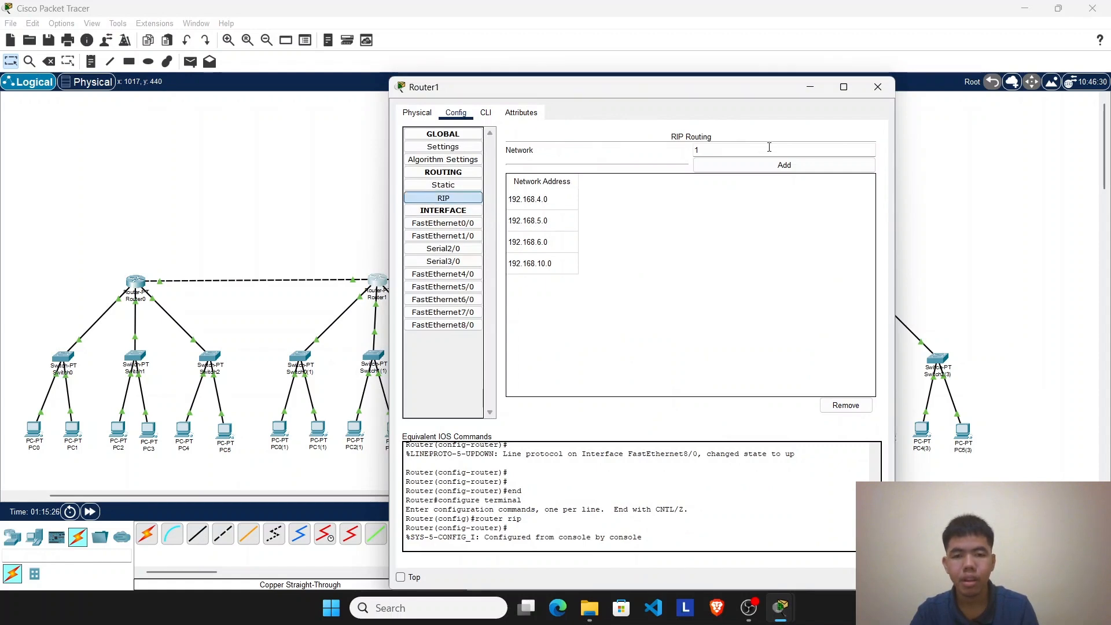
pyautogui.write('92.1')
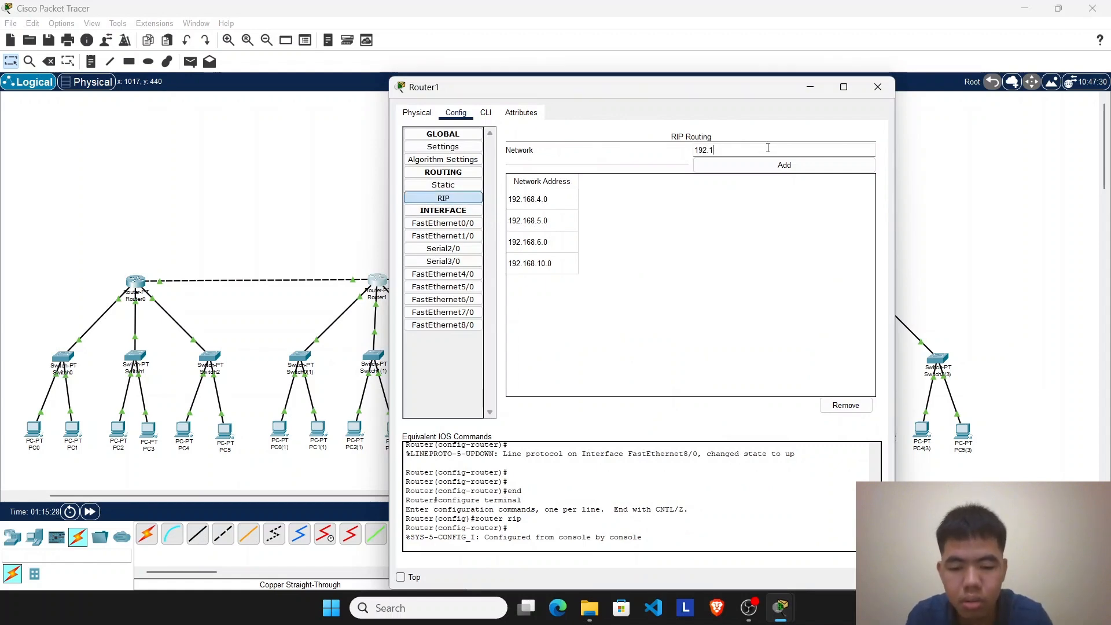
pyautogui.write('68.20.')
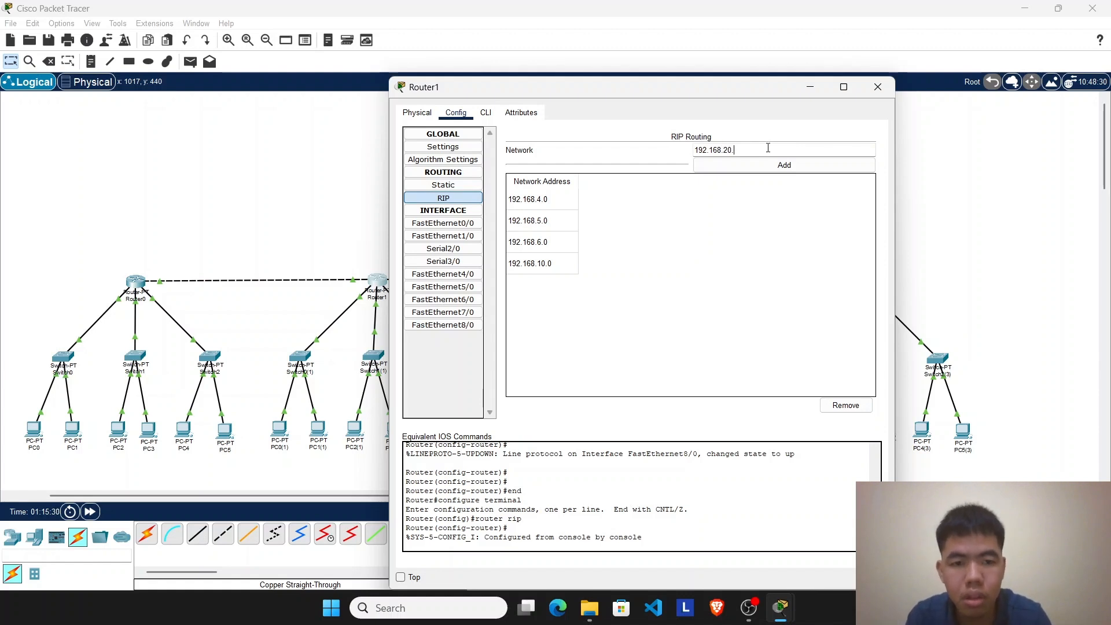
pyautogui.write('0')
pyautogui.click(780, 165)
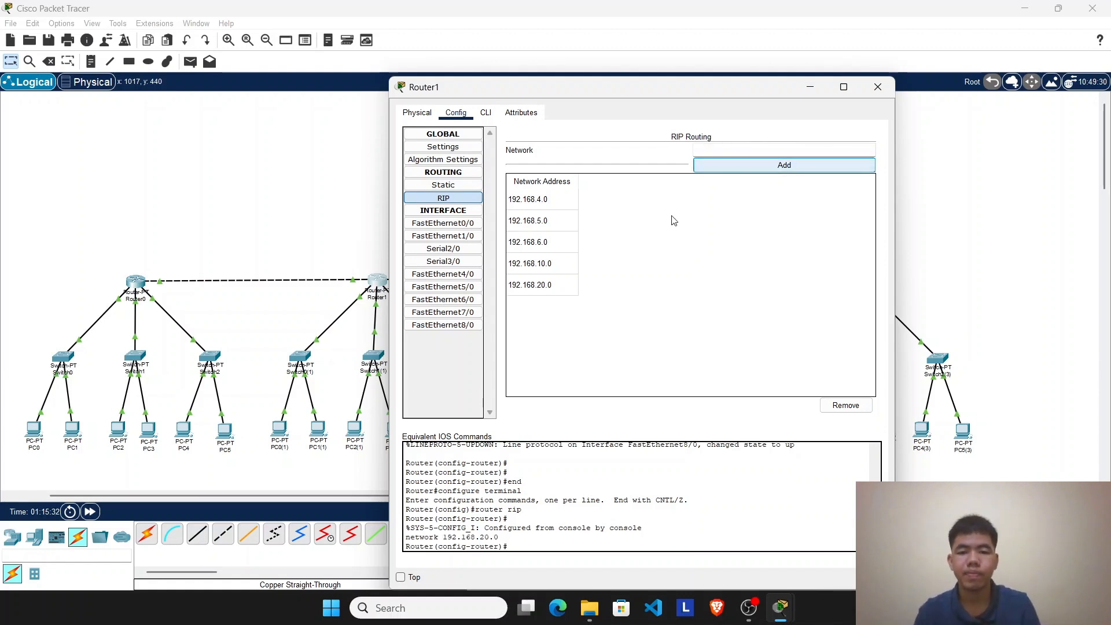
# Step: Give Router1's FastEthernet8/0 interface the IPv4 address 192.168.20.1 with subnet mask 255.255.255.0
pyautogui.click(469, 326)
pyautogui.click(810, 87)
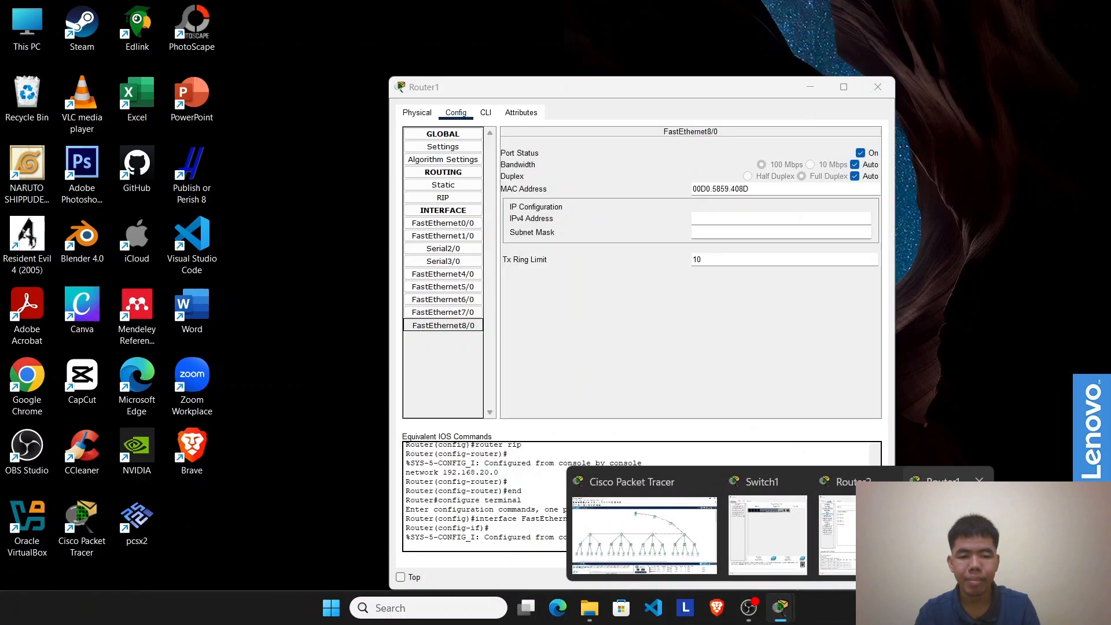
pyautogui.click(885, 532)
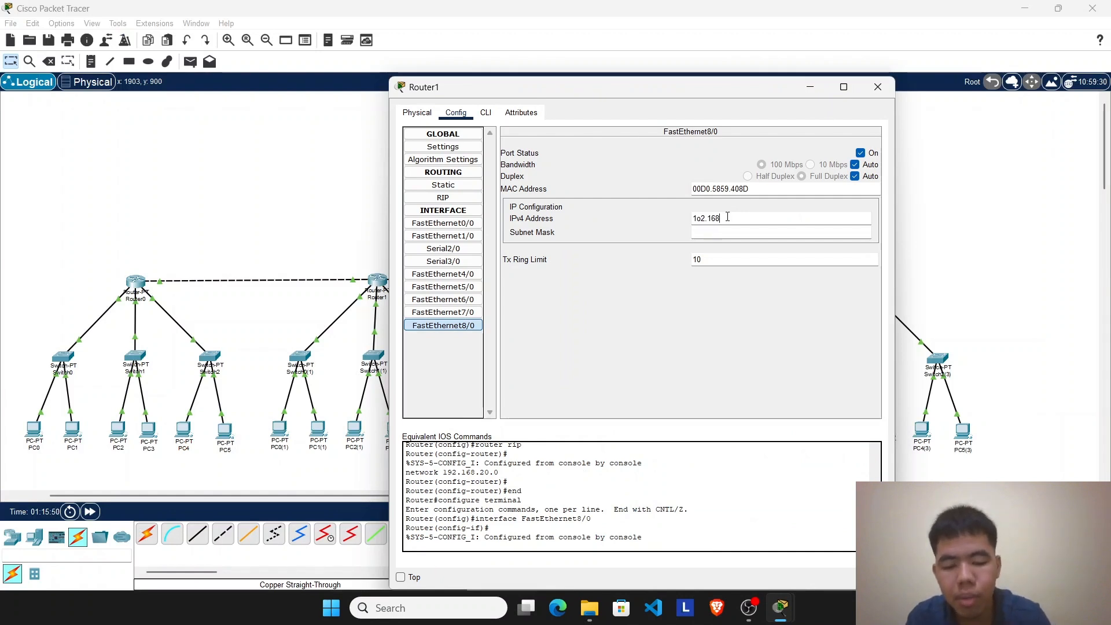
pyautogui.write('.20')
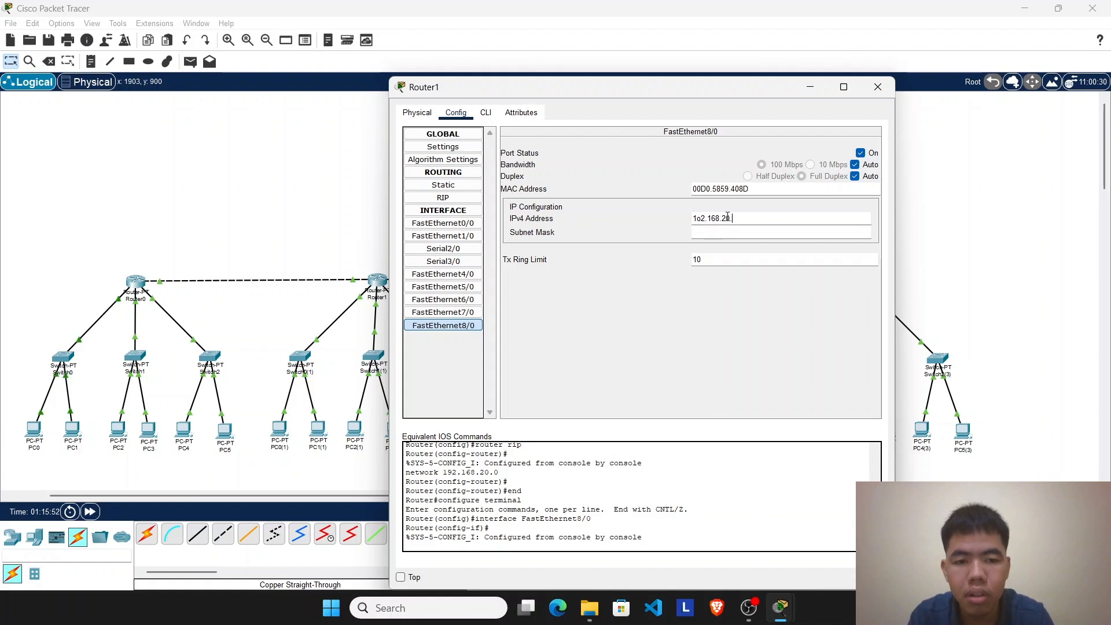
pyautogui.write('.1')
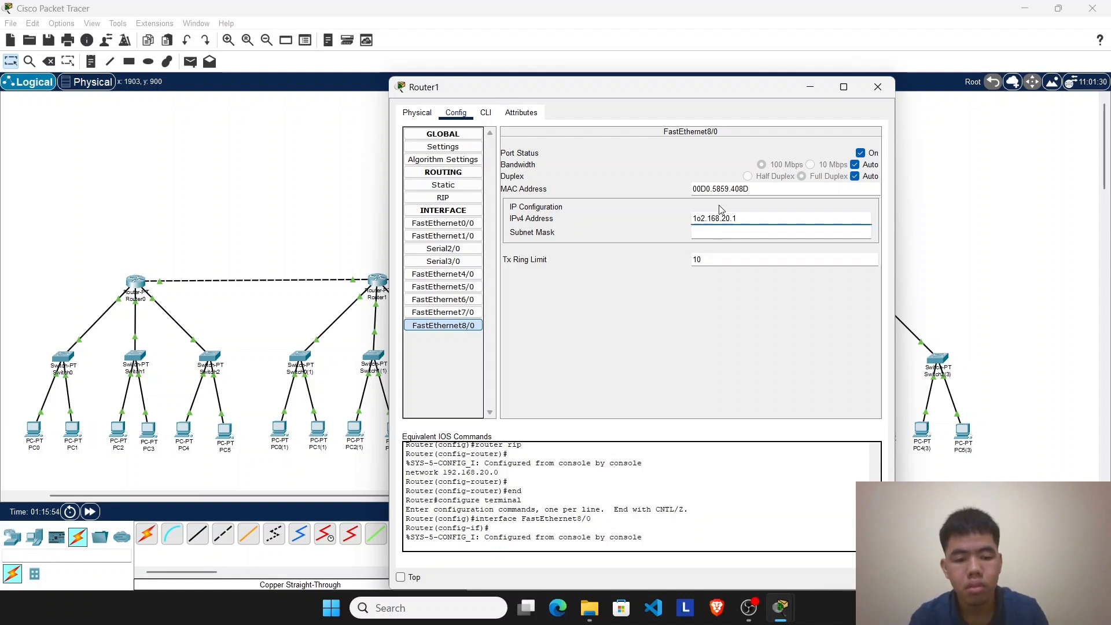
pyautogui.click(739, 232)
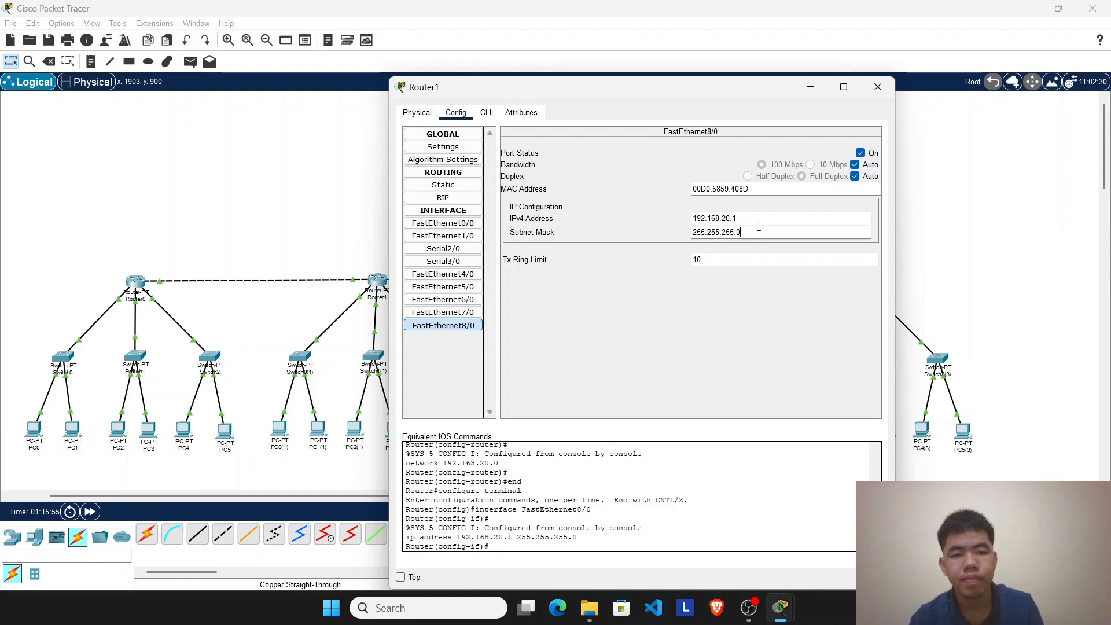
pyautogui.click(877, 87)
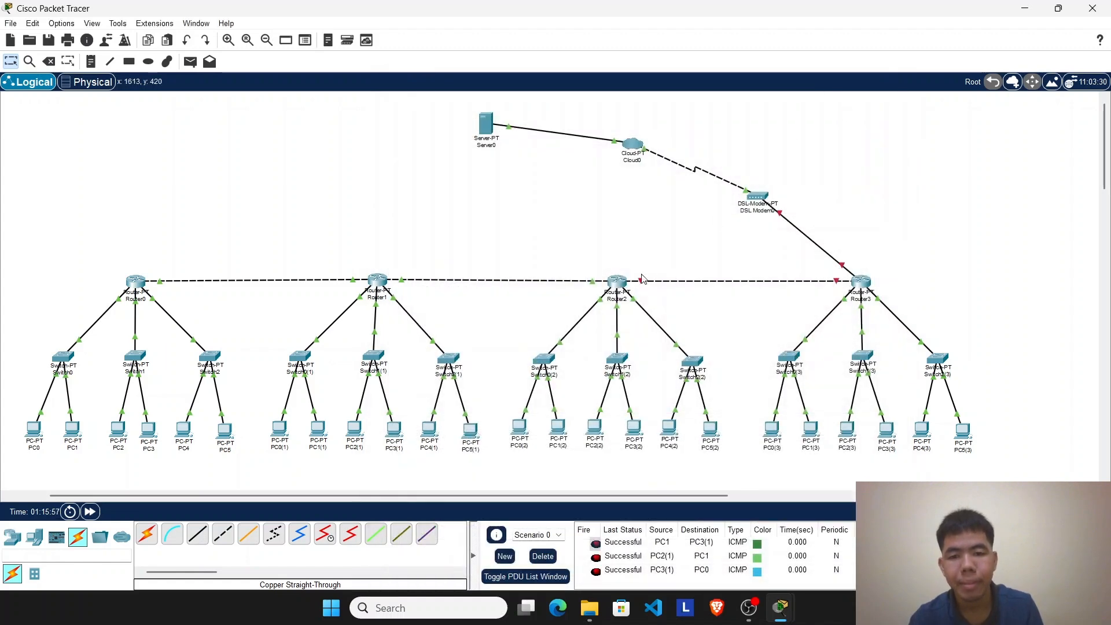
# Step: Give Router2's FastEthernet7/0 interface the IPv4 address 192.168.20.2 with subnet mask 255.255.255.0
pyautogui.click(617, 281)
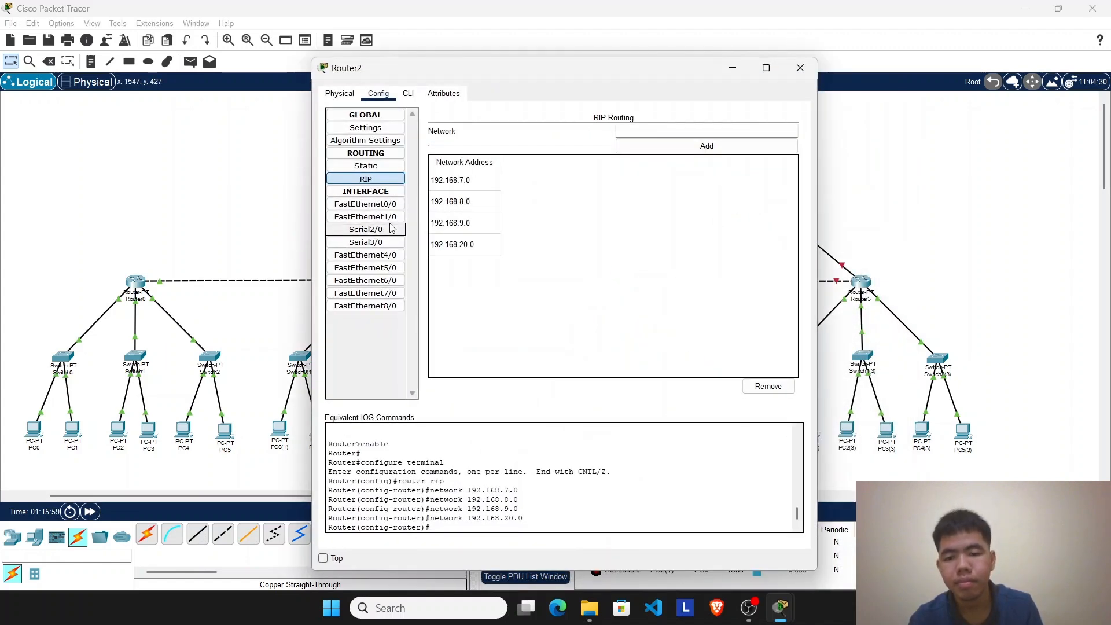
pyautogui.click(394, 293)
pyautogui.click(732, 68)
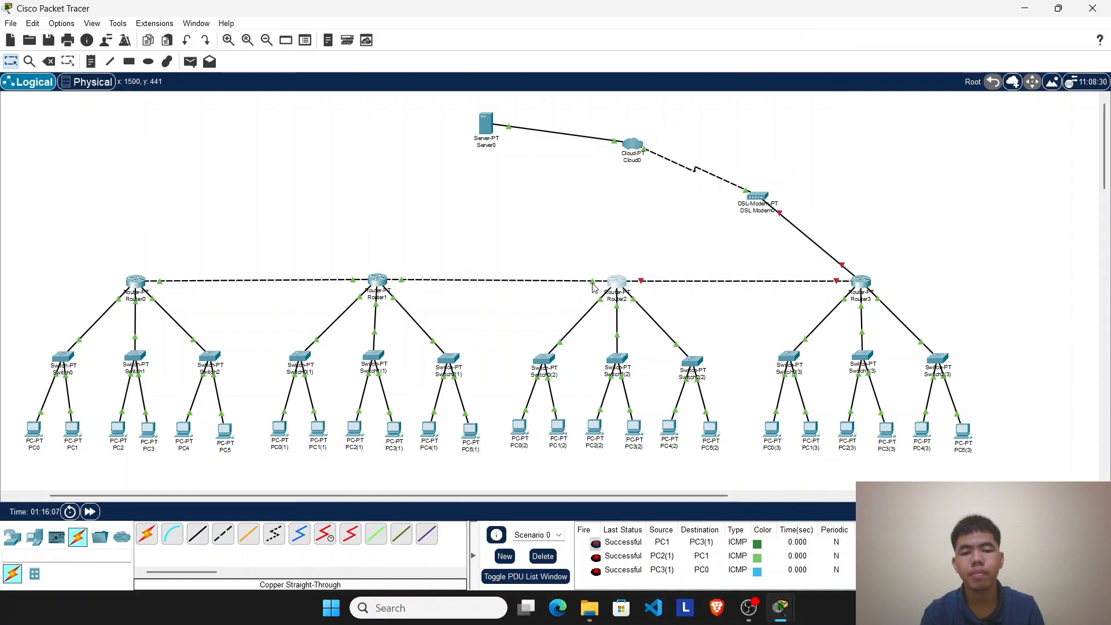
pyautogui.click(620, 282)
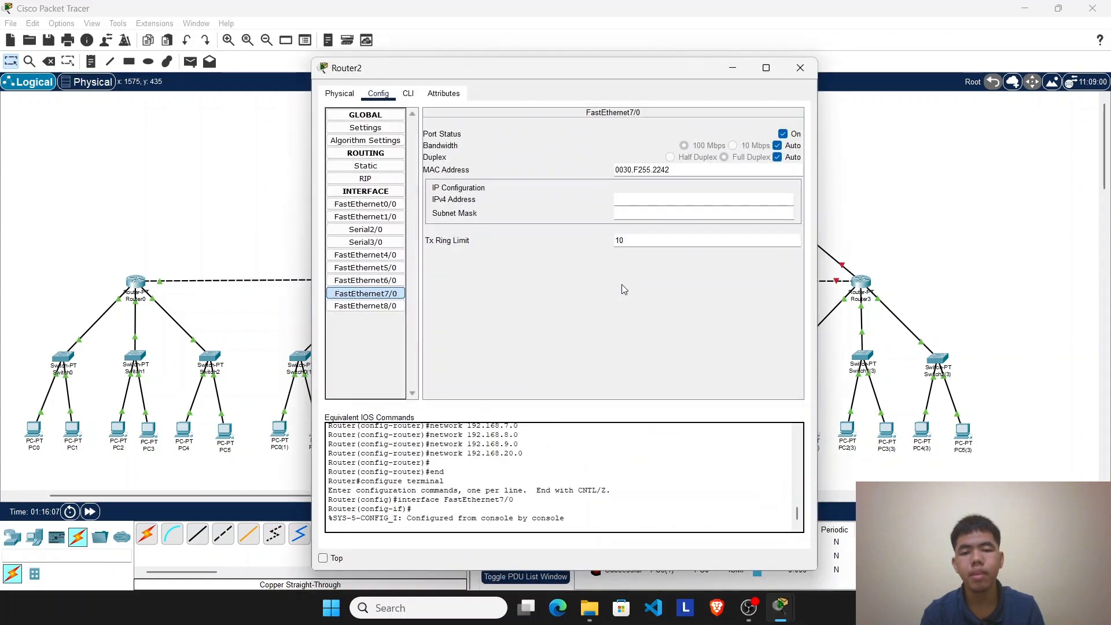
pyautogui.click(393, 295)
pyautogui.click(695, 200)
pyautogui.write('1o')
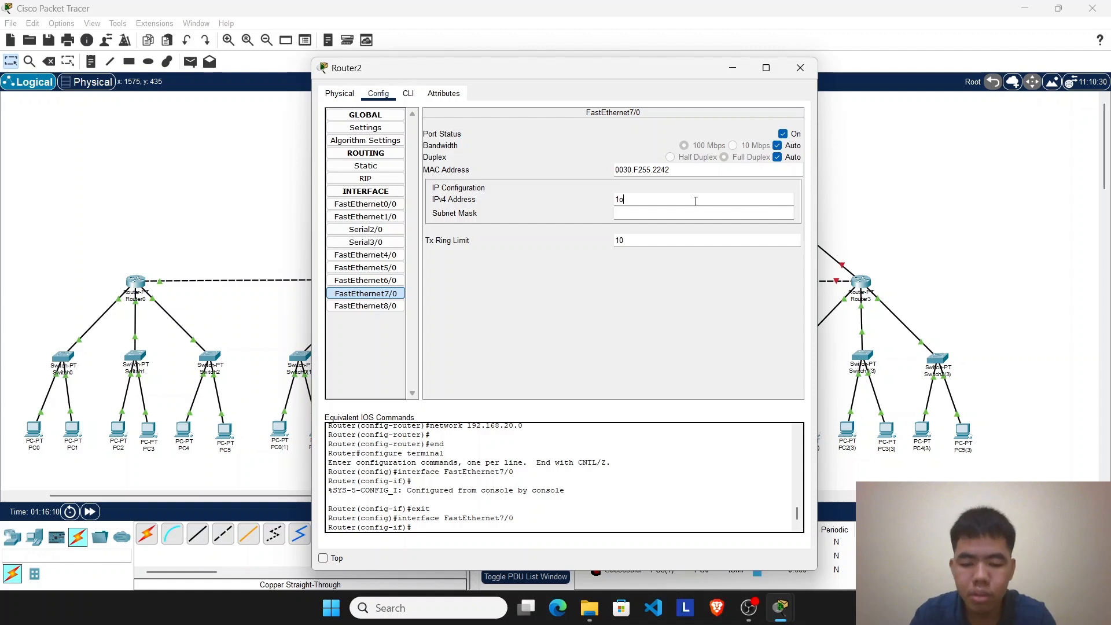
pyautogui.press('BackSpace')
pyautogui.write('92.16')
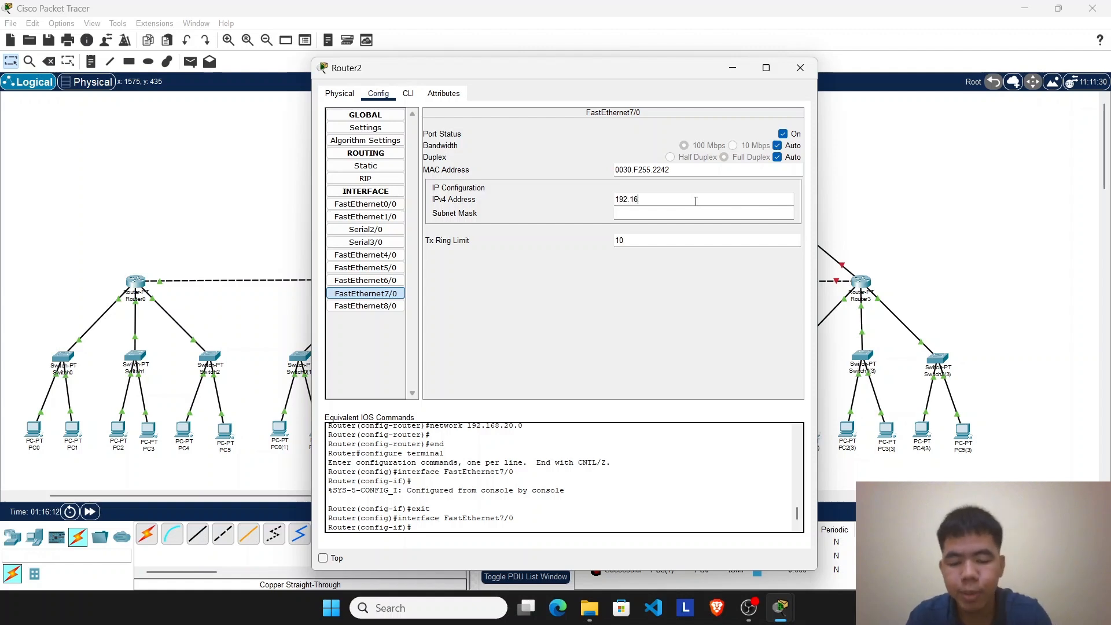
pyautogui.write('8.20.2')
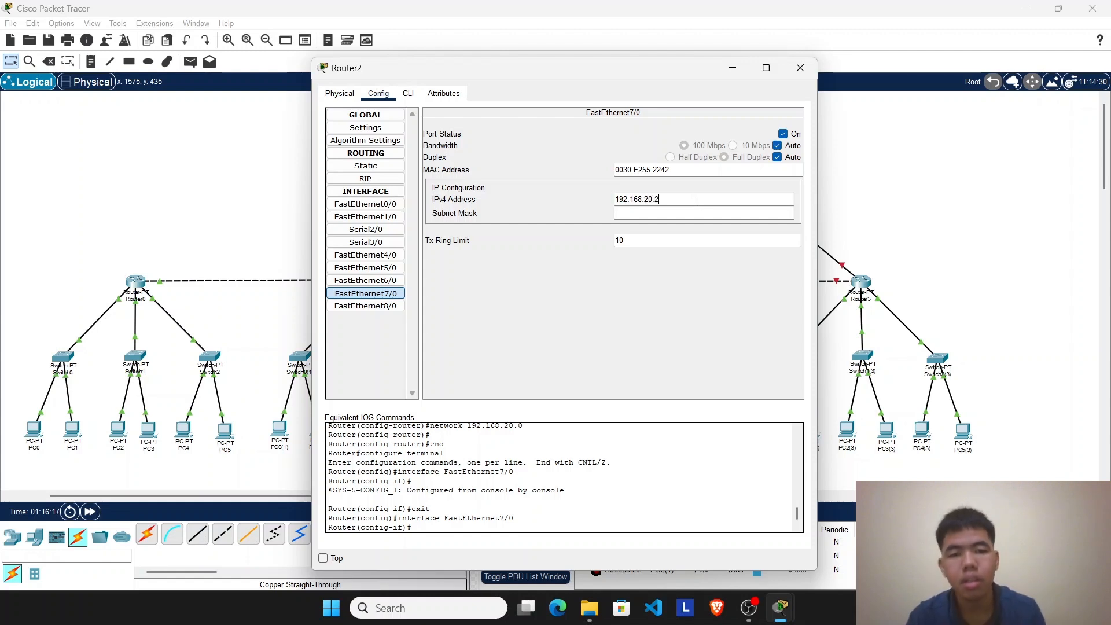
pyautogui.click(679, 214)
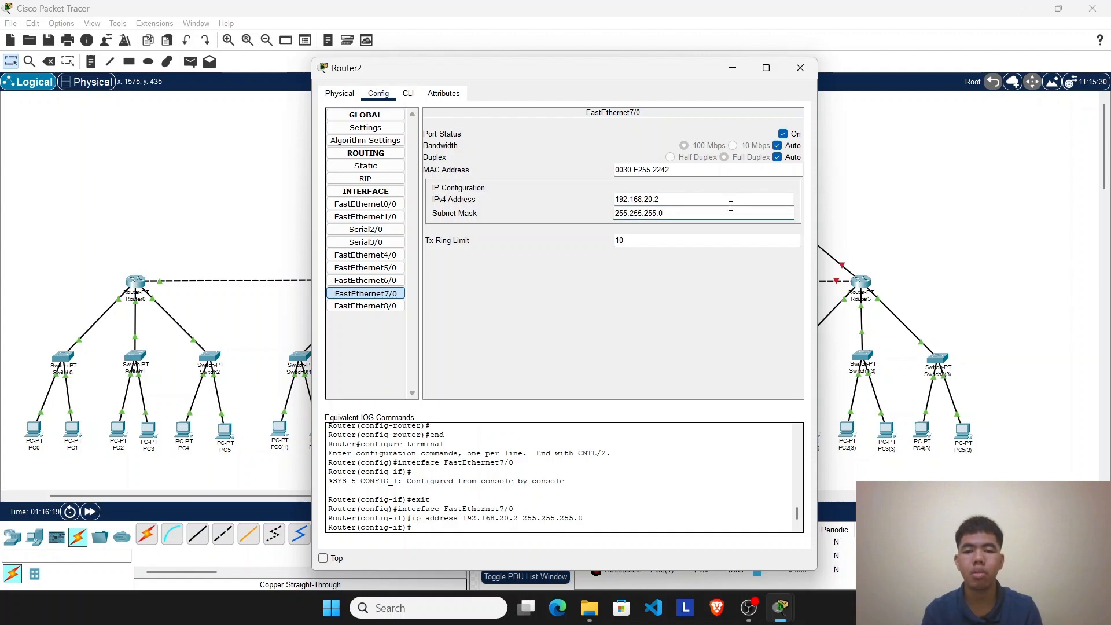
# Step: Review Router2's command line output and its RIP network list, then close the router's window
pyautogui.click(407, 95)
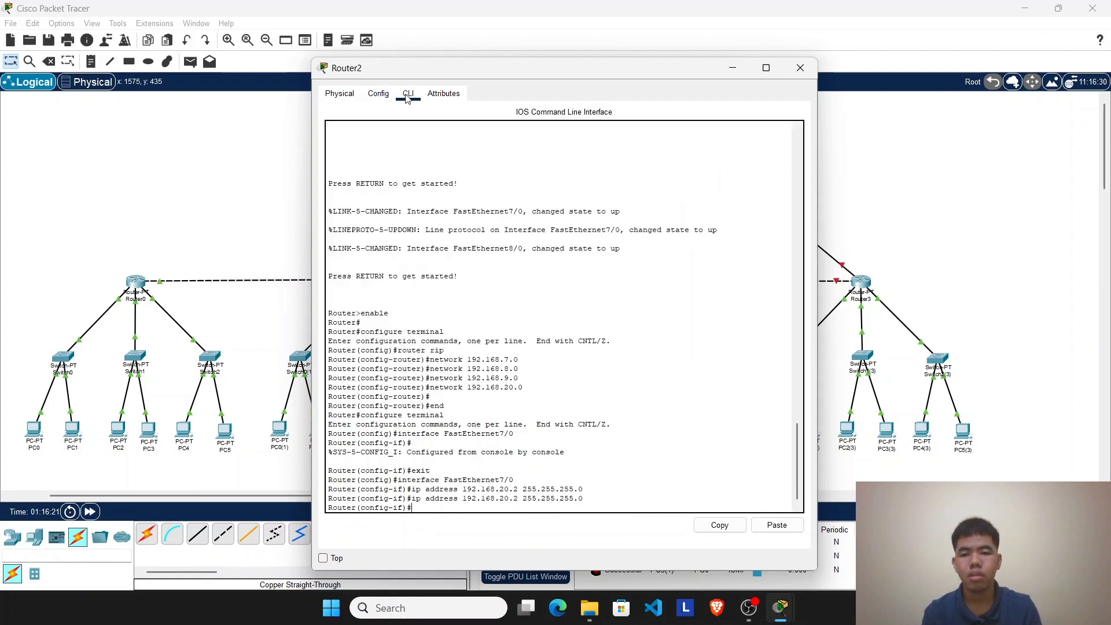
pyautogui.click(382, 95)
pyautogui.click(365, 179)
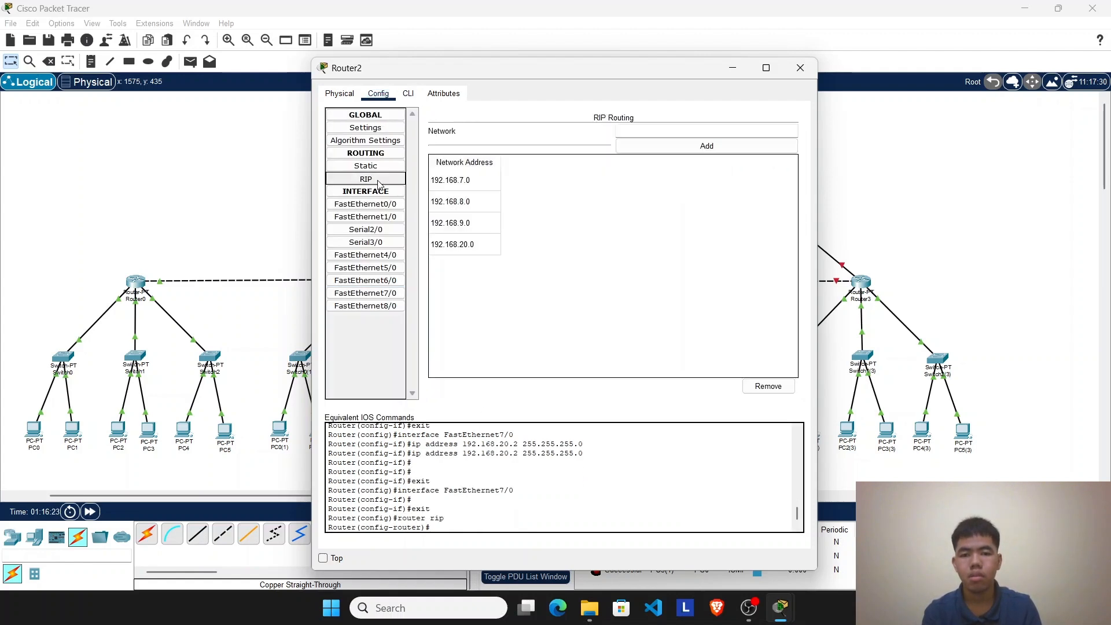
pyautogui.click(800, 67)
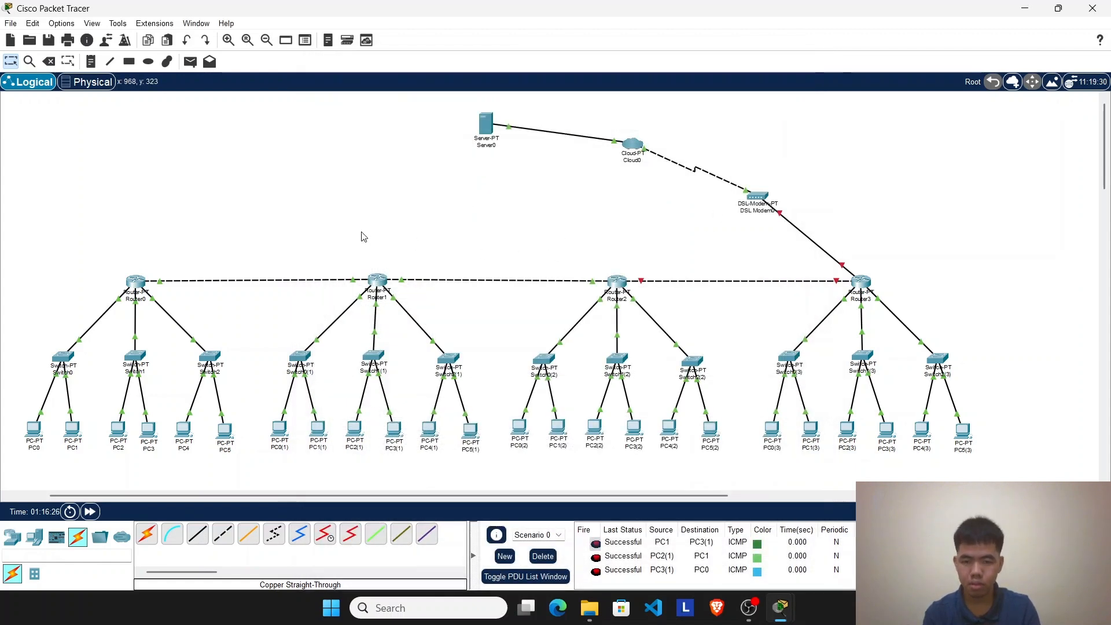
# Step: Clear the old PDU results, fast-forward the simulation time and send a simple PDU from PC0(1) to PC0(2)
pyautogui.click(543, 556)
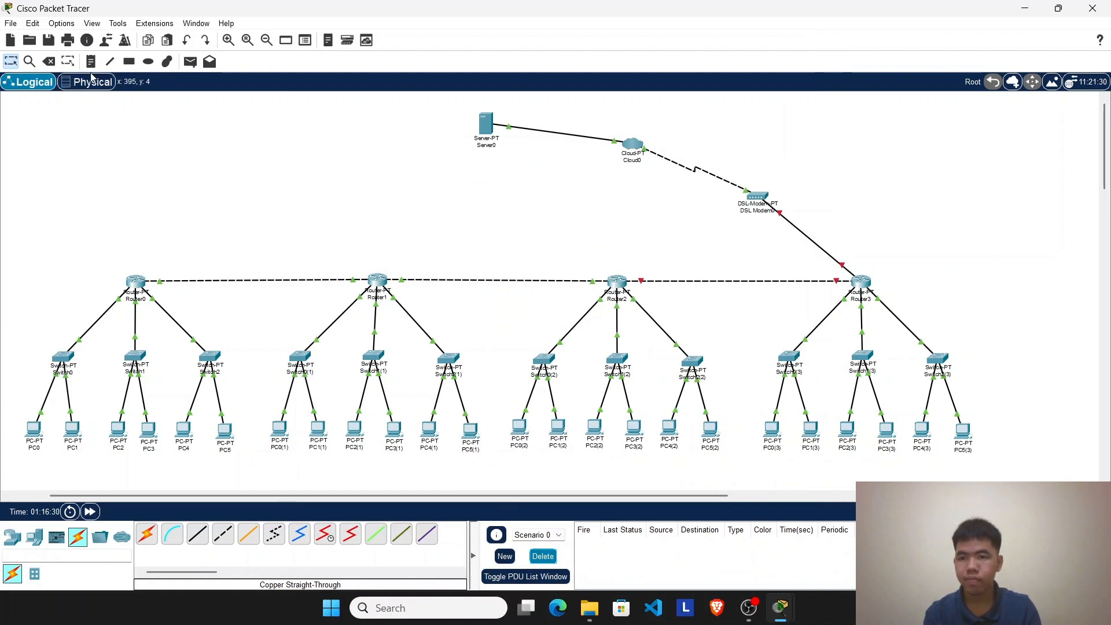
pyautogui.click(90, 511)
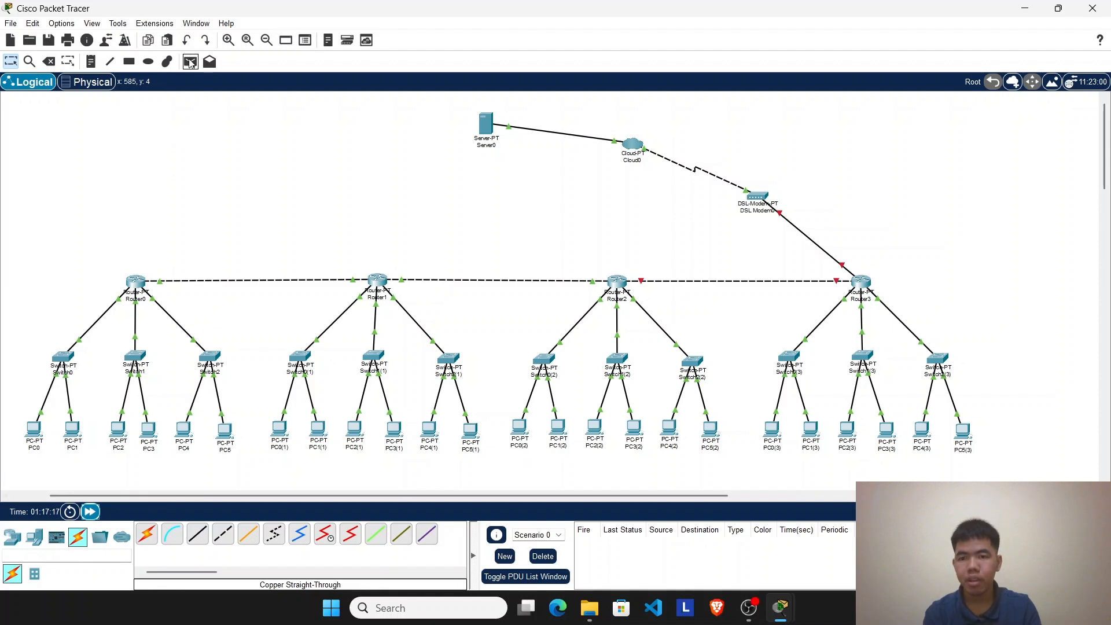
pyautogui.click(190, 61)
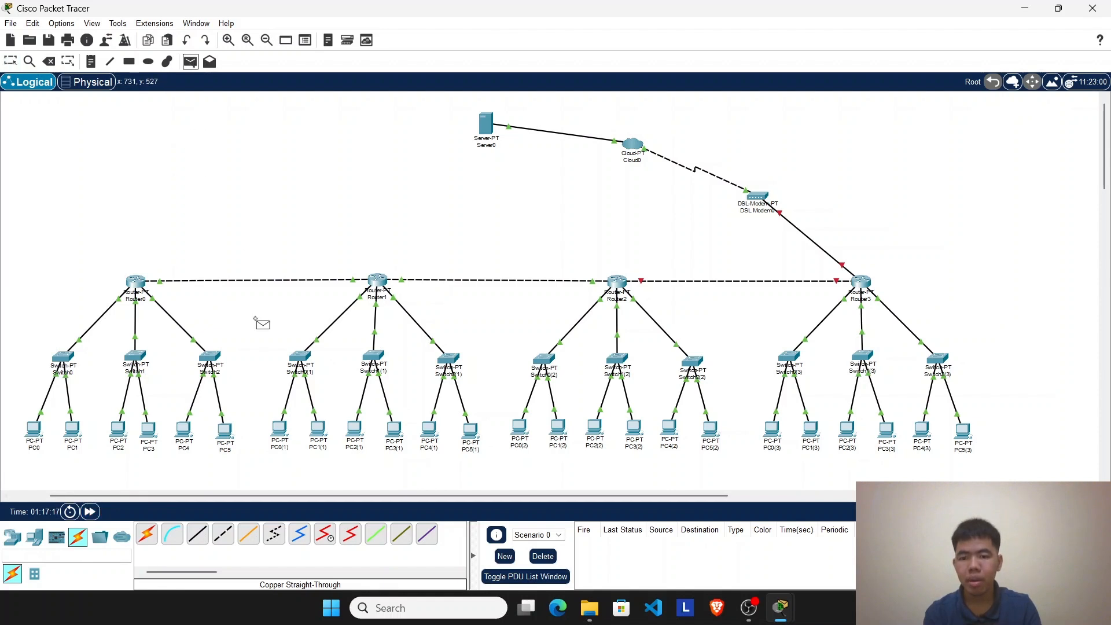
pyautogui.click(280, 430)
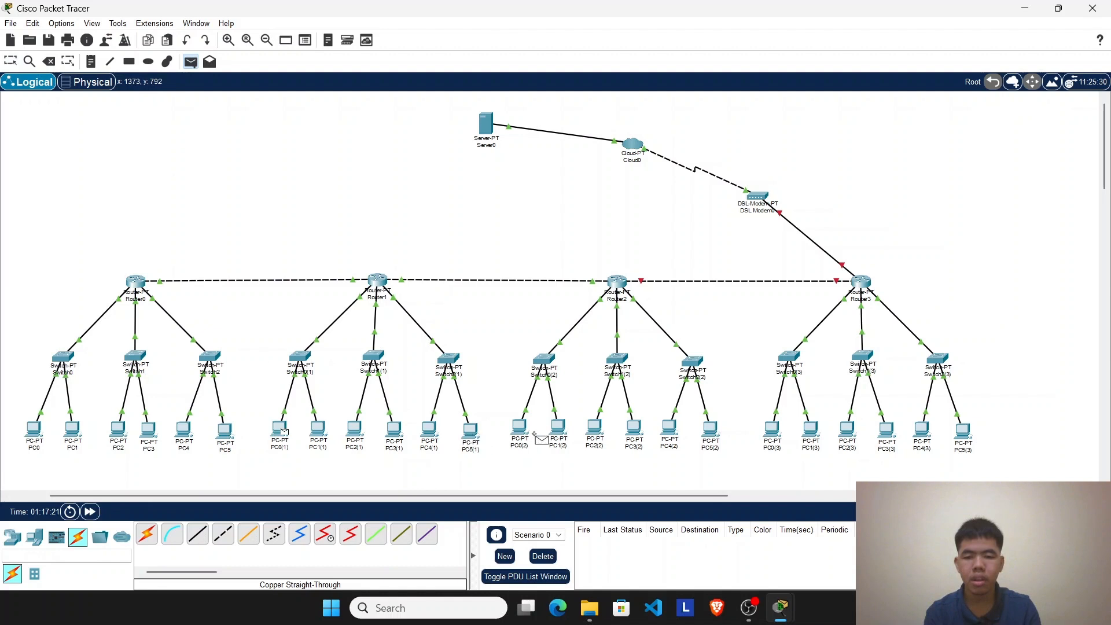
pyautogui.click(521, 431)
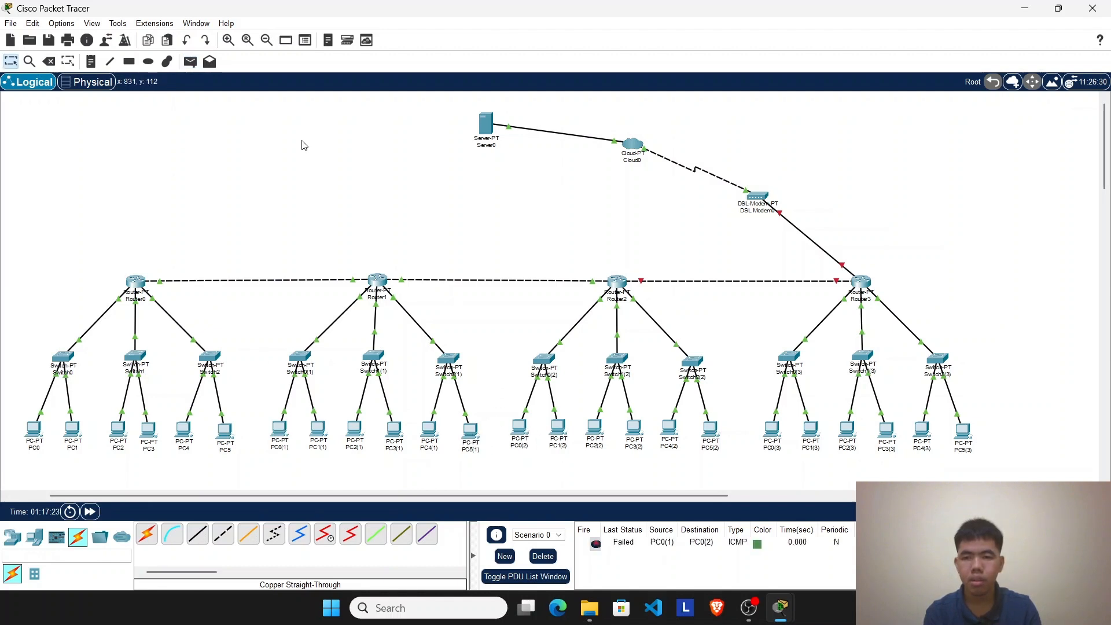
# Step: Resend a simple PDU from PC0(1) to PC0(2) and send another from PC1(1) to PC1(2)
pyautogui.click(190, 61)
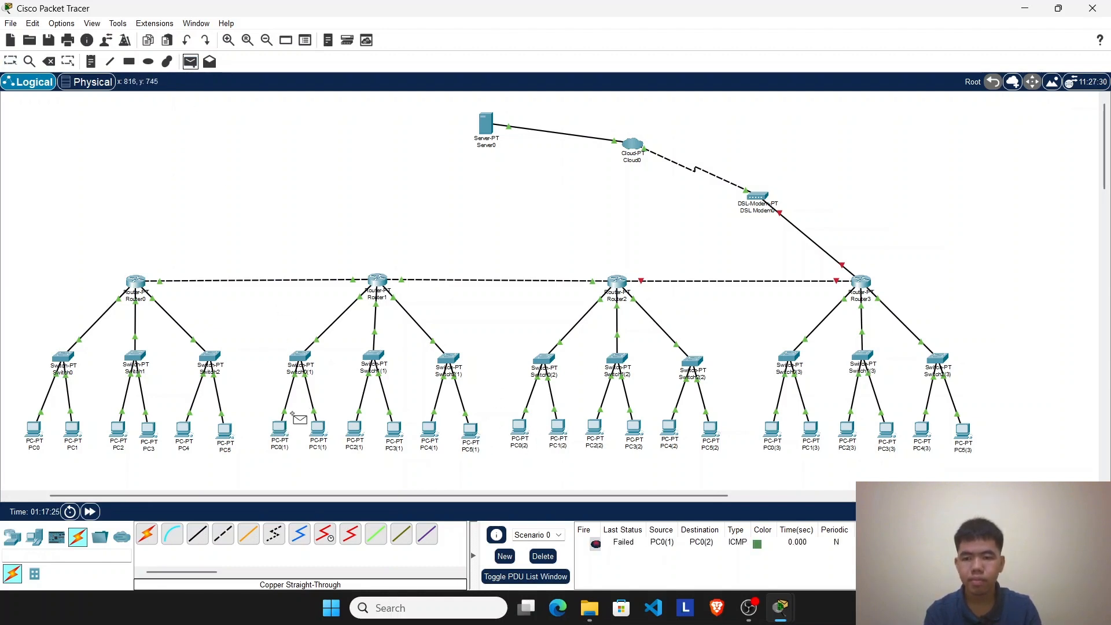
pyautogui.click(283, 431)
pyautogui.click(520, 430)
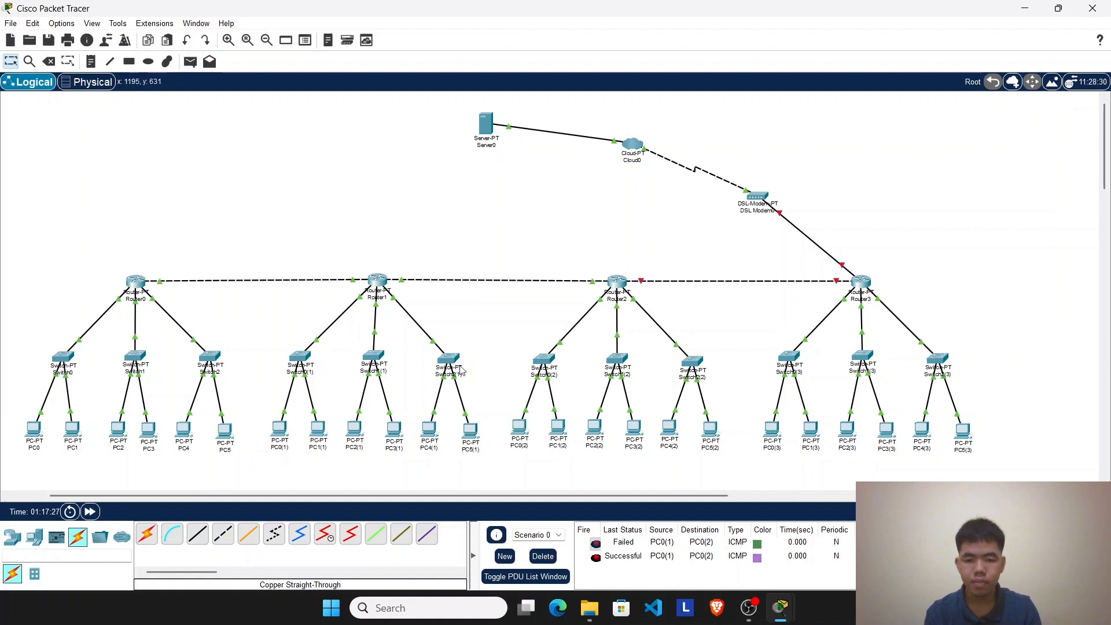
pyautogui.click(190, 61)
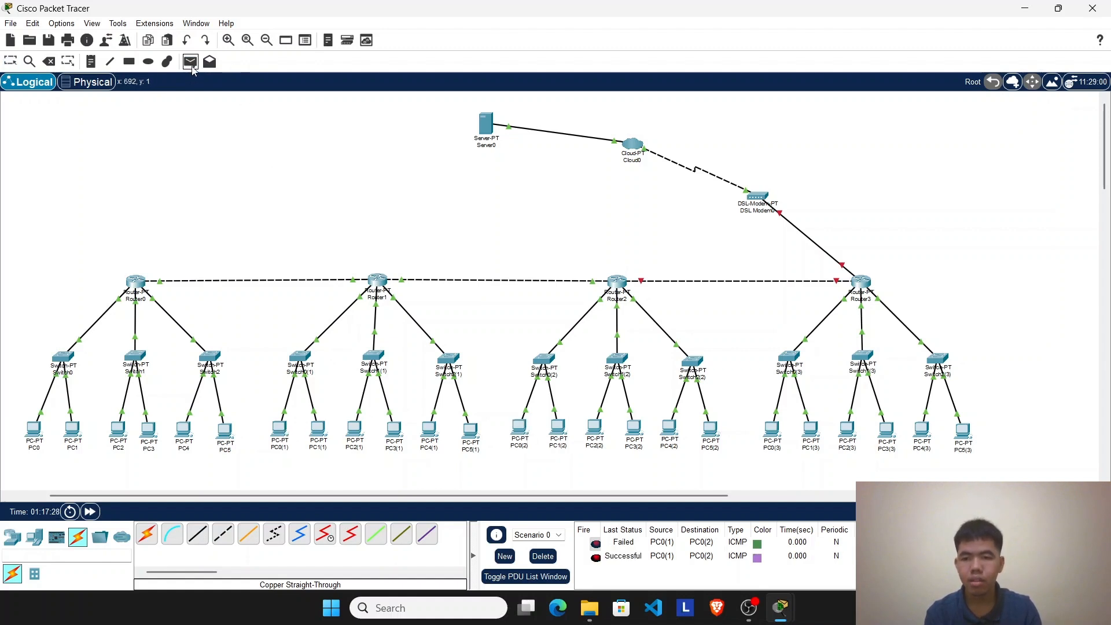
pyautogui.click(317, 431)
pyautogui.click(559, 429)
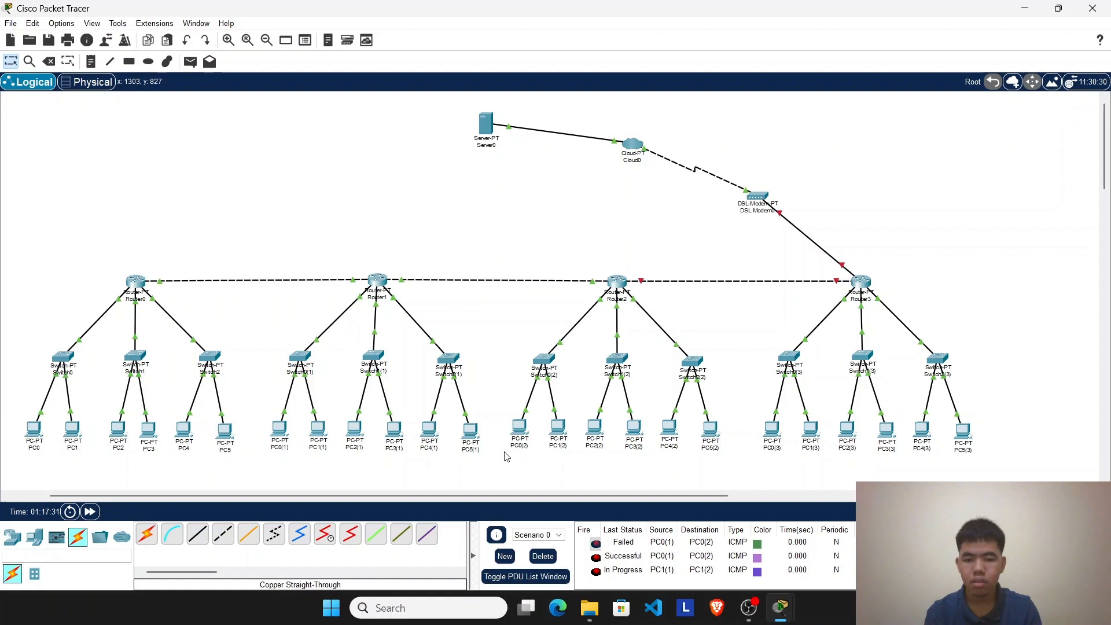
# Step: Clear the PDU list and repeat the simple PDU tests from PC0(1) to PC0(2) and from PC1(1) to PC1(2)
pyautogui.click(543, 556)
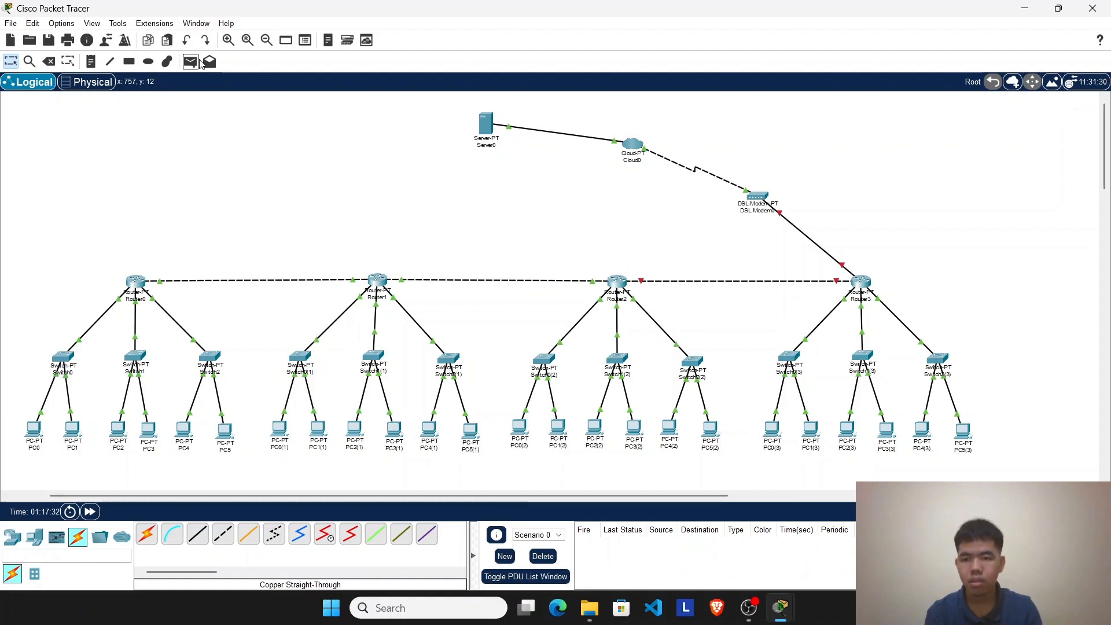
pyautogui.click(190, 62)
pyautogui.click(281, 429)
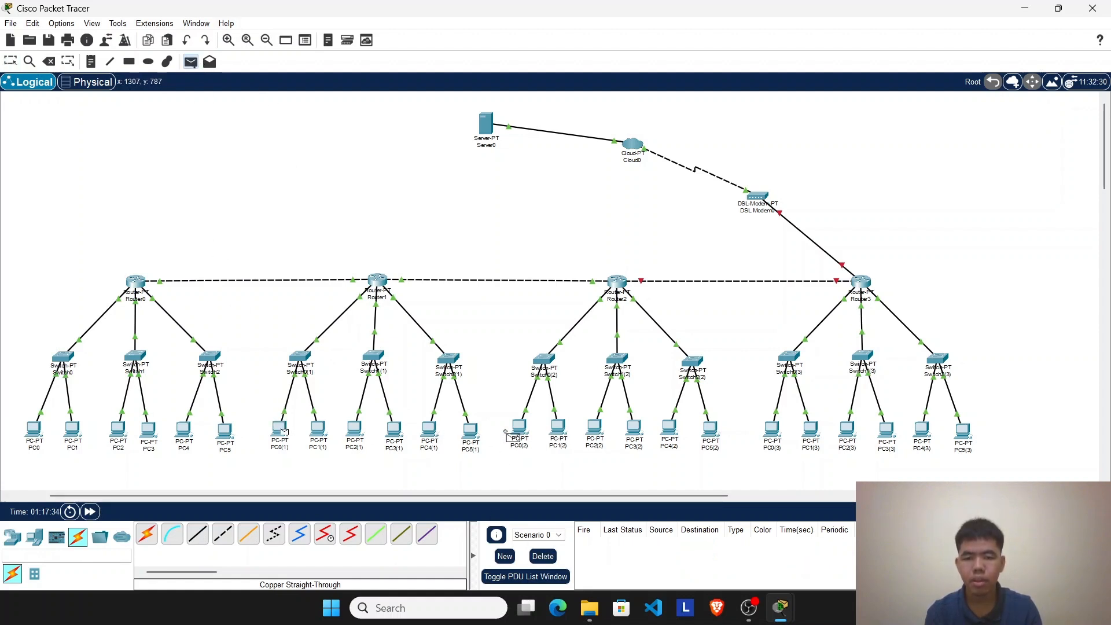
pyautogui.click(521, 433)
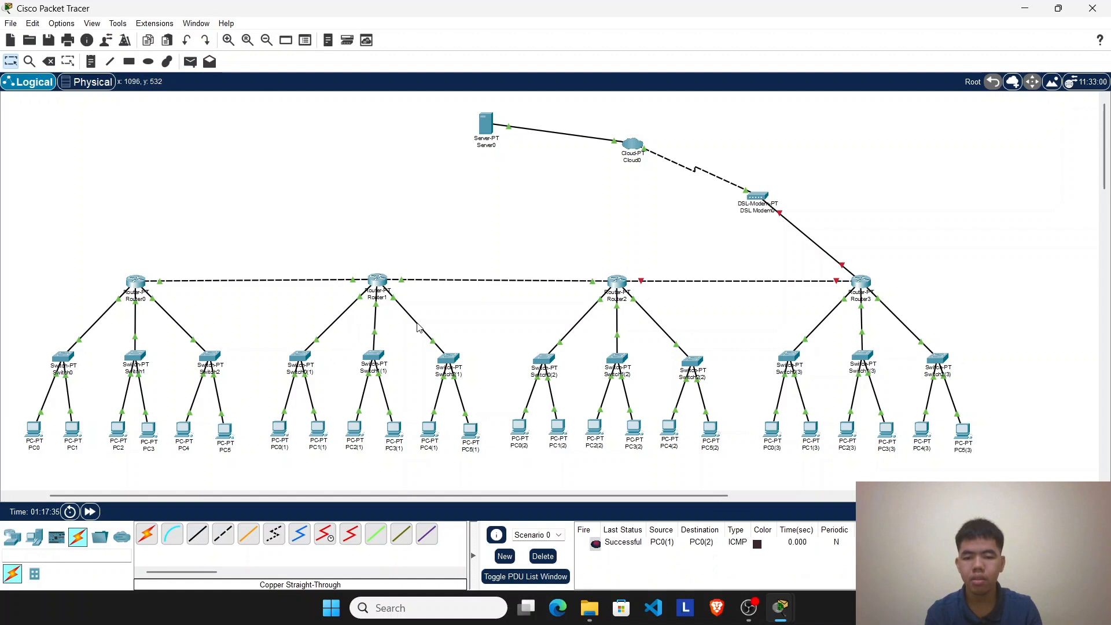
pyautogui.click(191, 61)
pyautogui.click(318, 428)
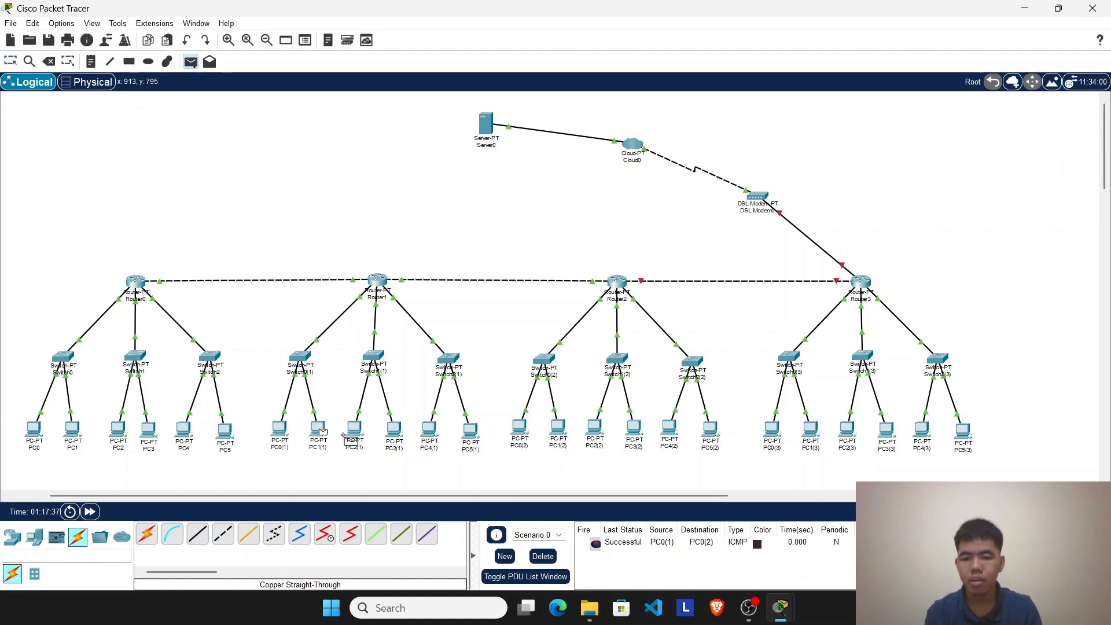
pyautogui.click(559, 430)
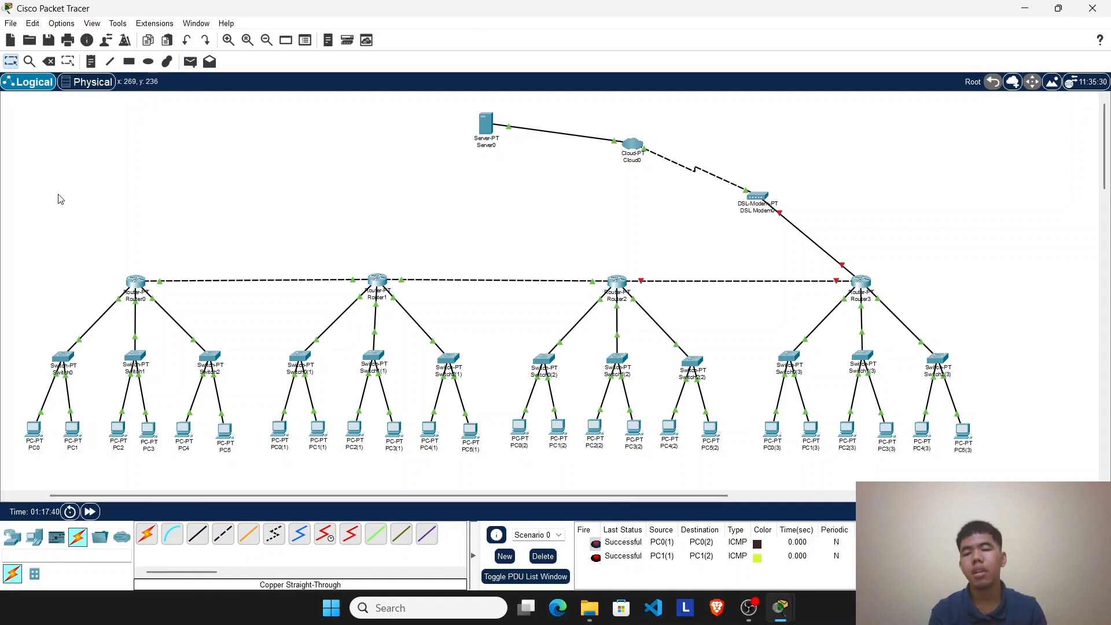
pyautogui.moveTo(53, 196); pyautogui.dragTo(729, 501)
pyautogui.moveTo(1046, 261); pyautogui.dragTo(736, 496)
pyautogui.click(642, 212)
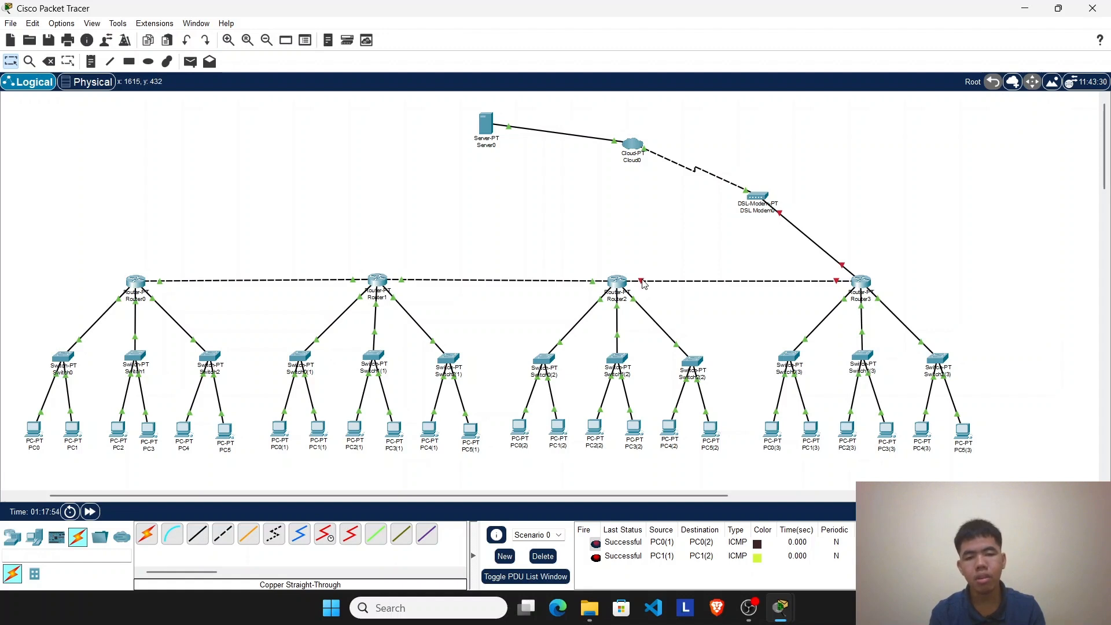
# Step: Add networks 192.168.10.0, 192.168.11.0 and 192.168.12.0 to Router3's RIP routing
pyautogui.moveTo(643, 284)
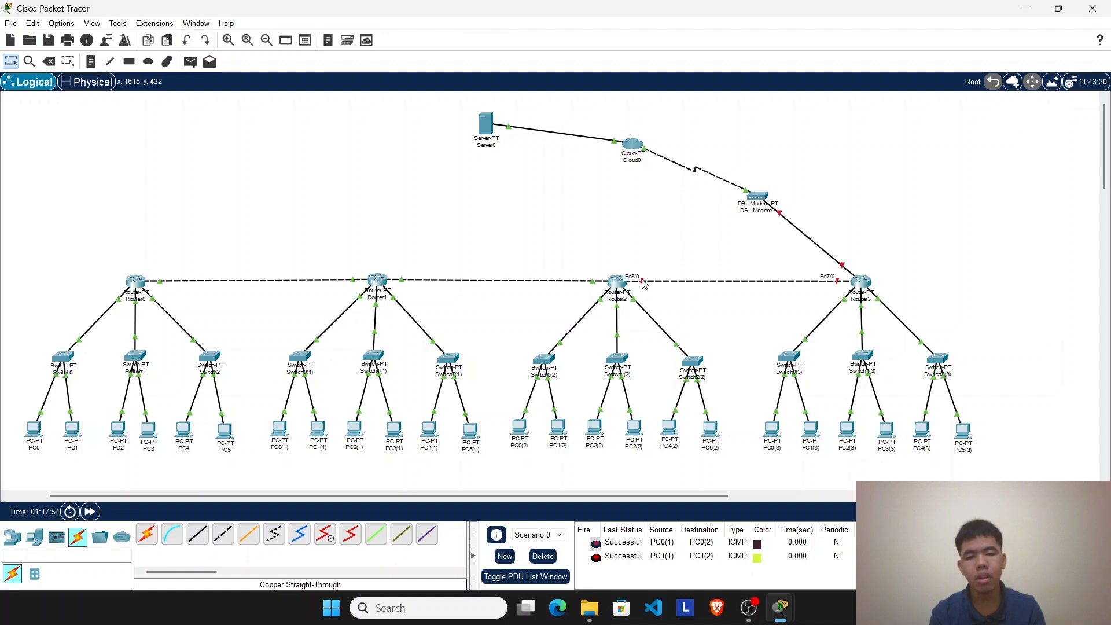
pyautogui.click(862, 283)
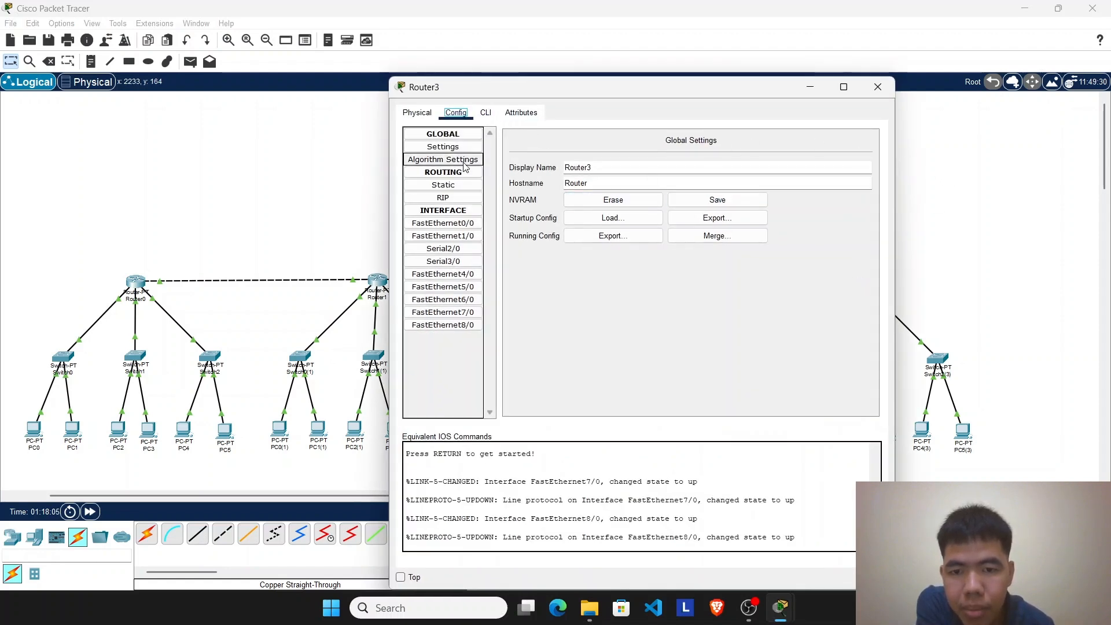
pyautogui.click(455, 200)
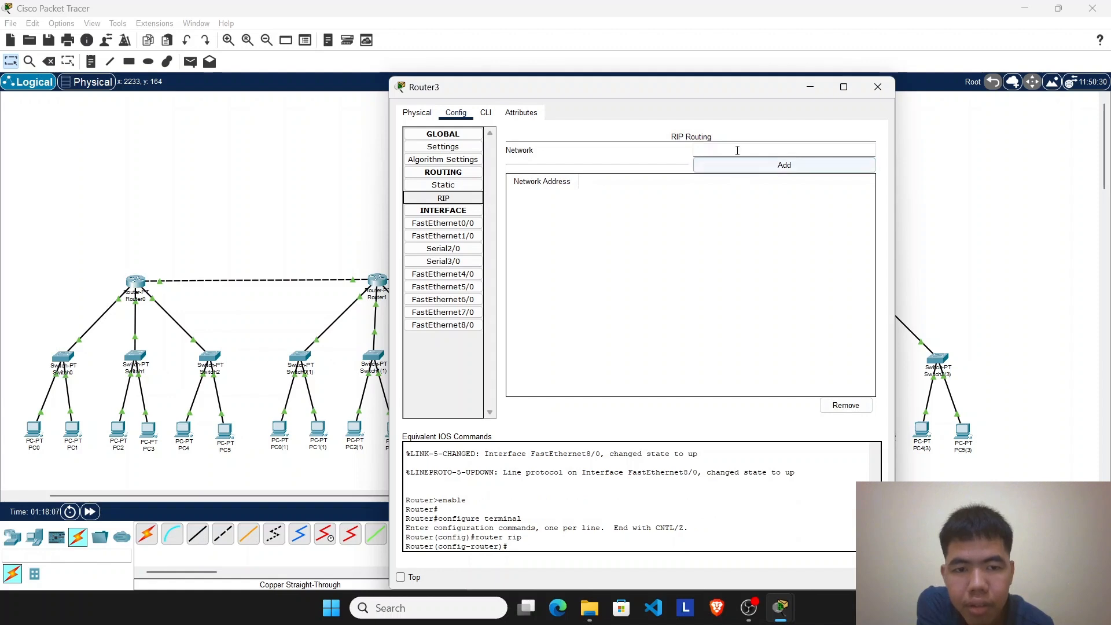
pyautogui.moveTo(645, 87); pyautogui.dragTo(425, 102)
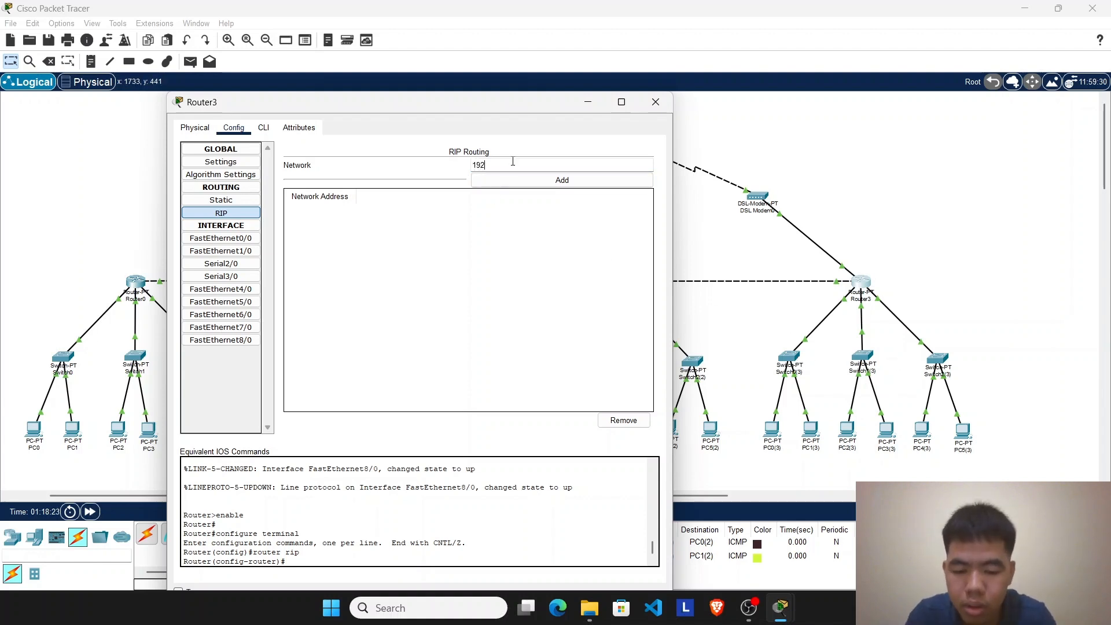
pyautogui.write('168.10.0')
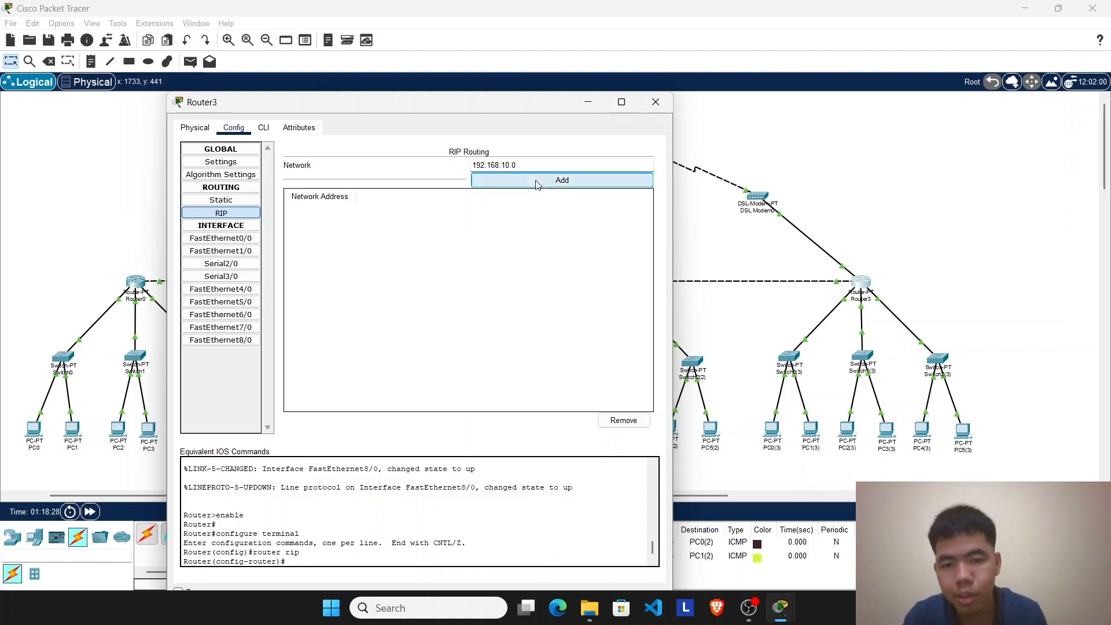
pyautogui.click(526, 179)
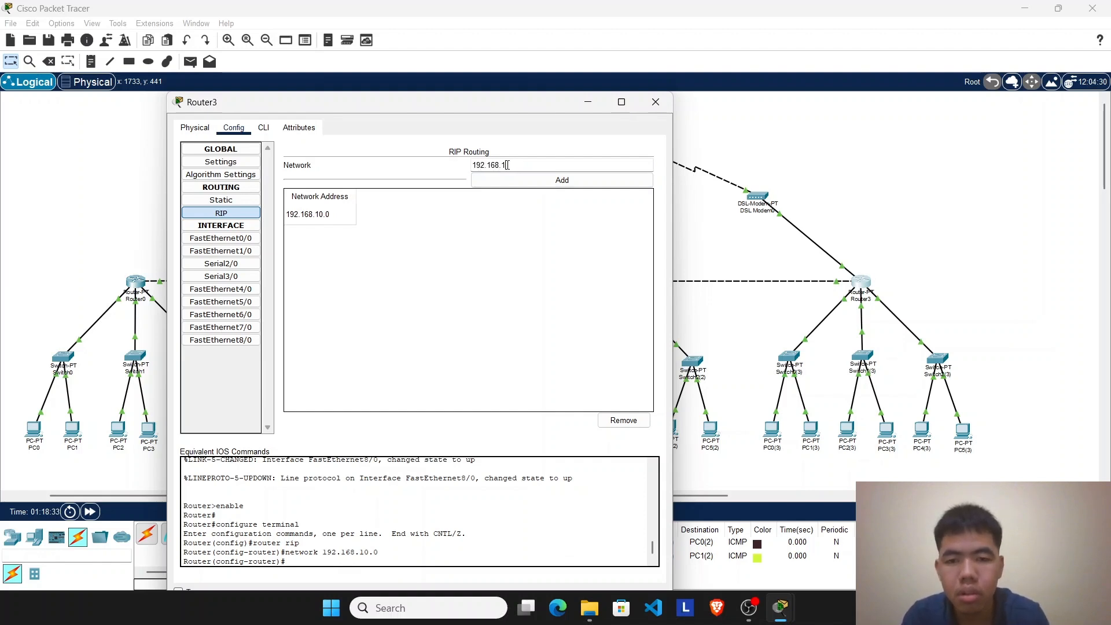
pyautogui.click(535, 181)
pyautogui.click(519, 162)
pyautogui.write('192.1')
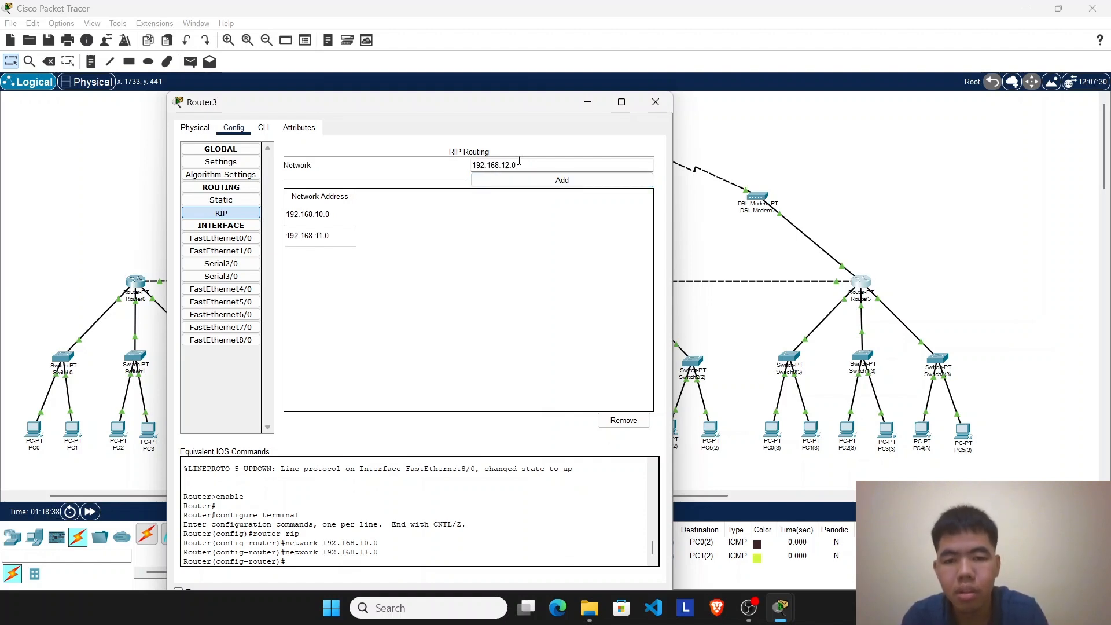
pyautogui.write('68.12.0')
pyautogui.click(528, 181)
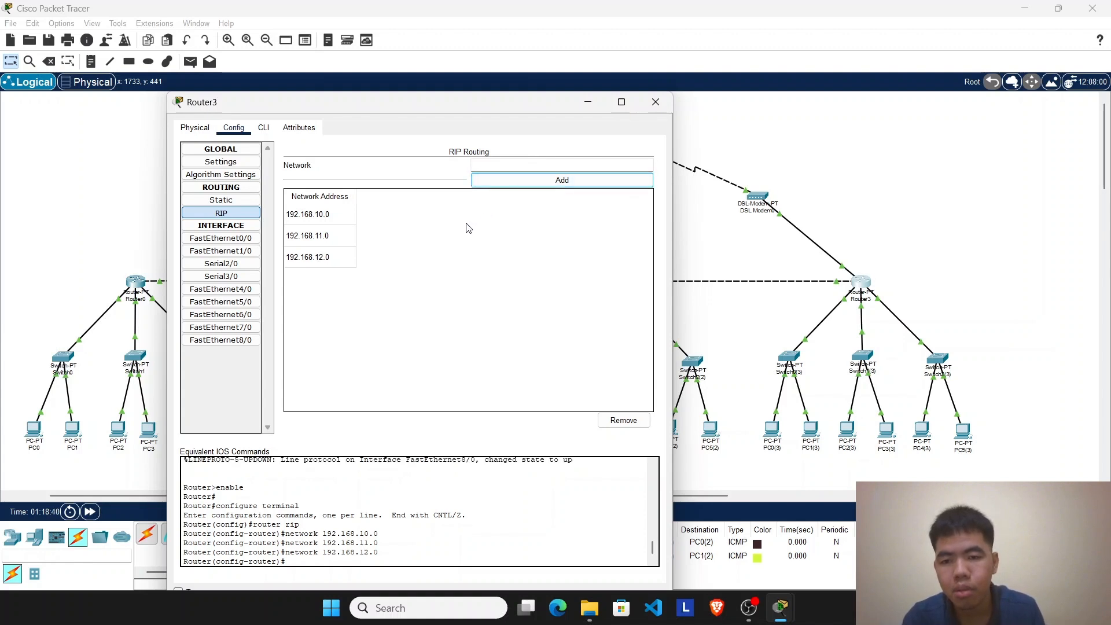
# Step: Add network 192.168.30.0 to Router3's RIP routing
pyautogui.click(493, 168)
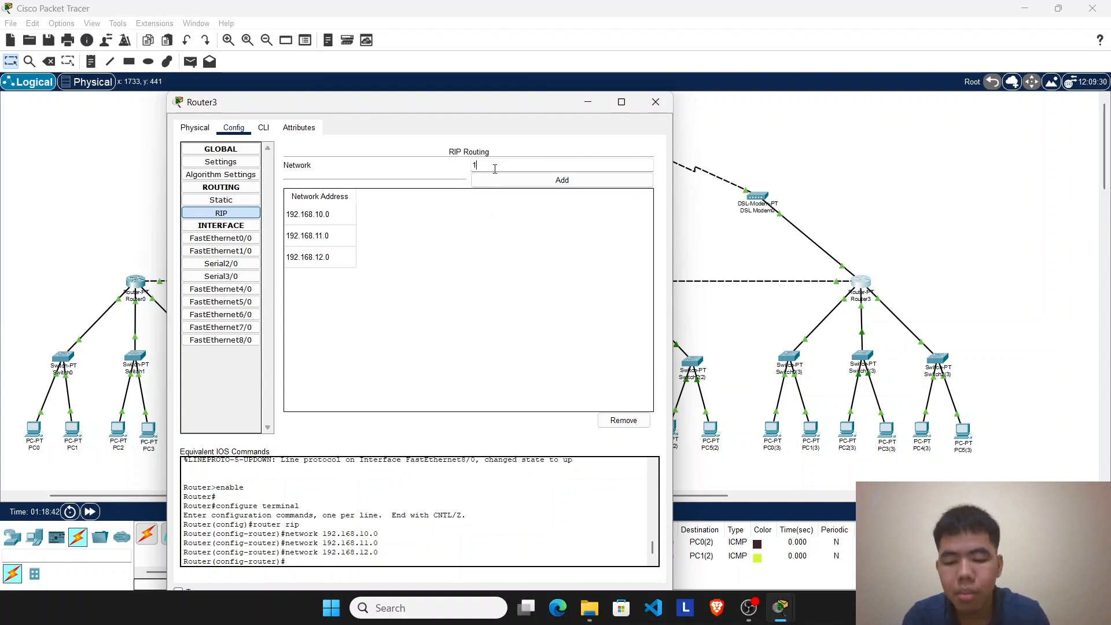
pyautogui.write('192.168.')
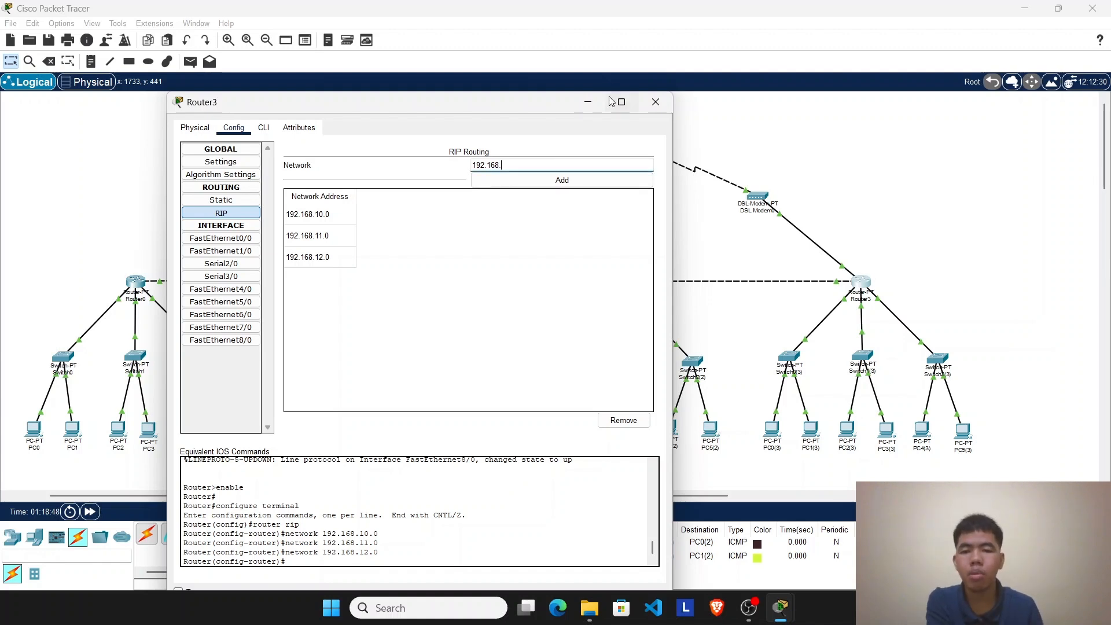
pyautogui.click(588, 102)
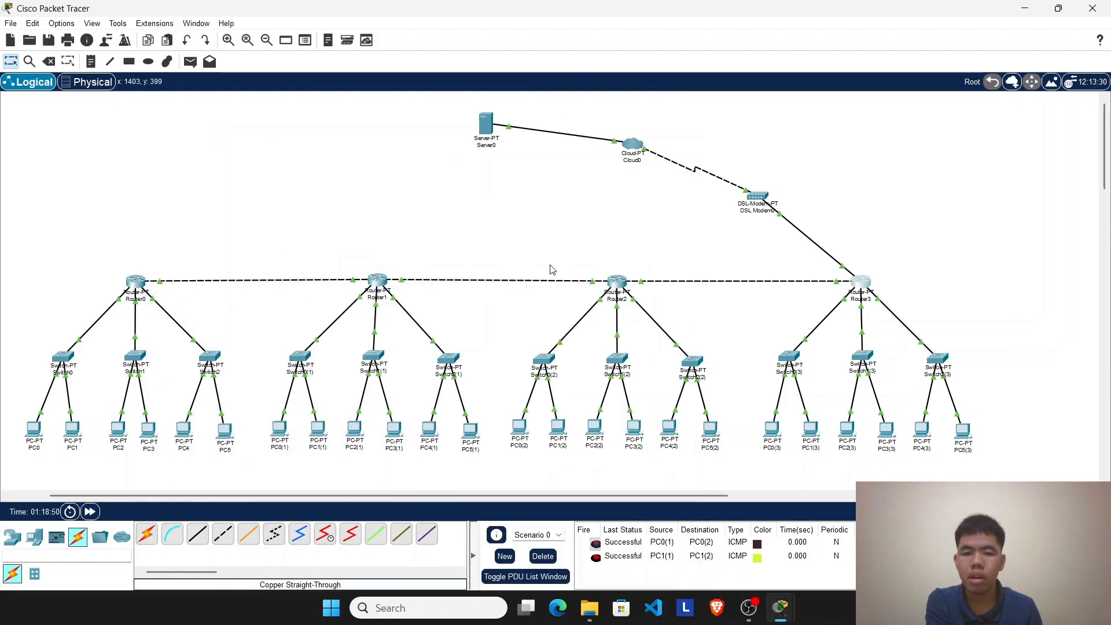
pyautogui.click(861, 294)
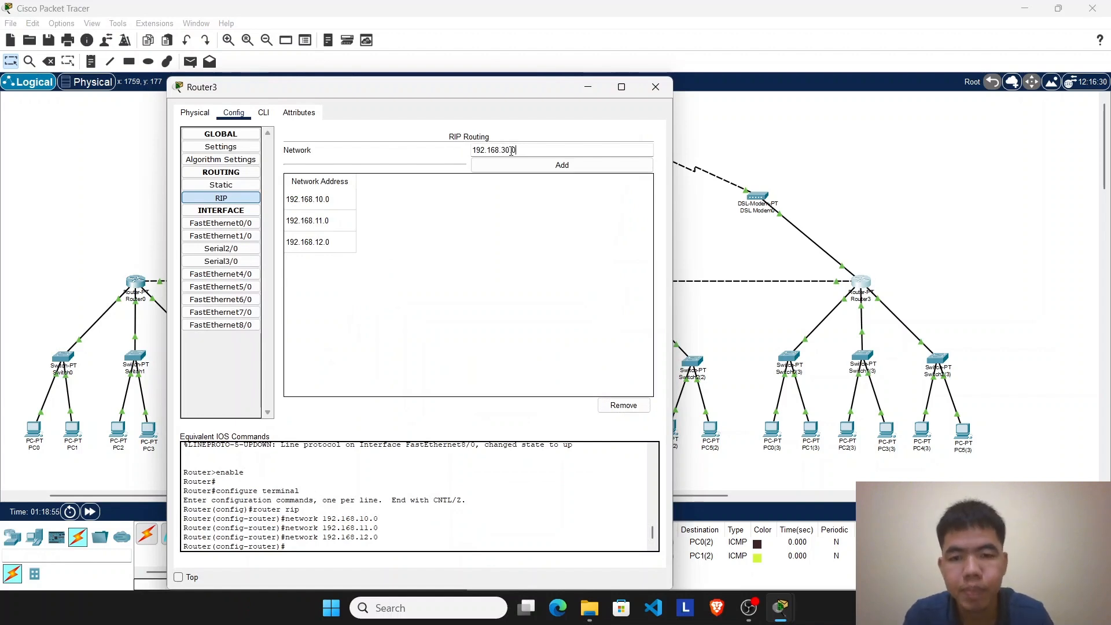
pyautogui.click(549, 165)
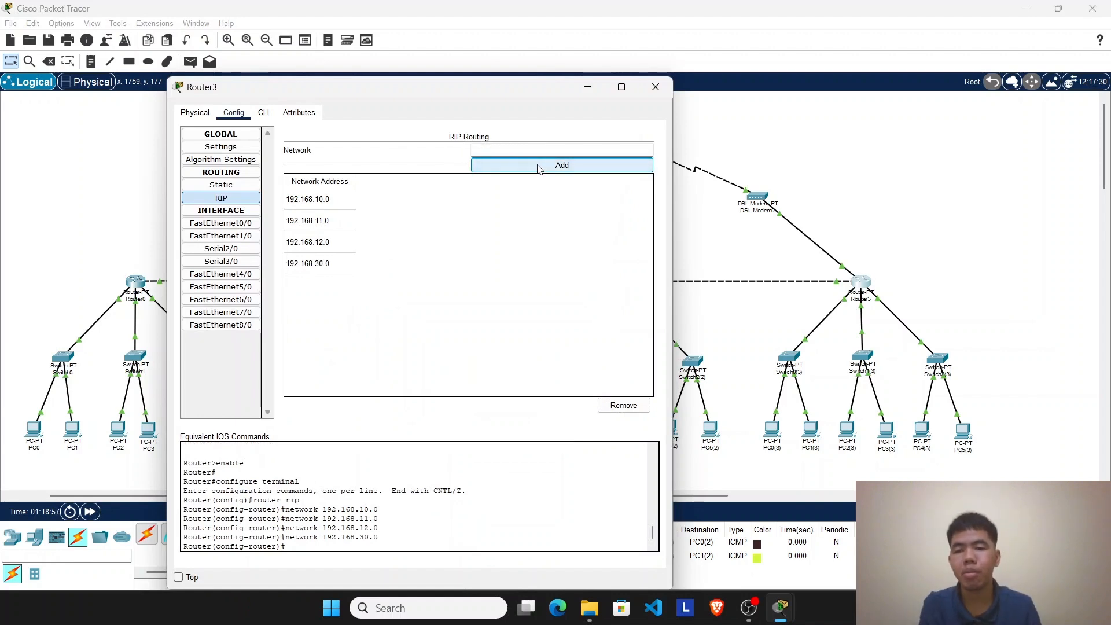
pyautogui.click(588, 86)
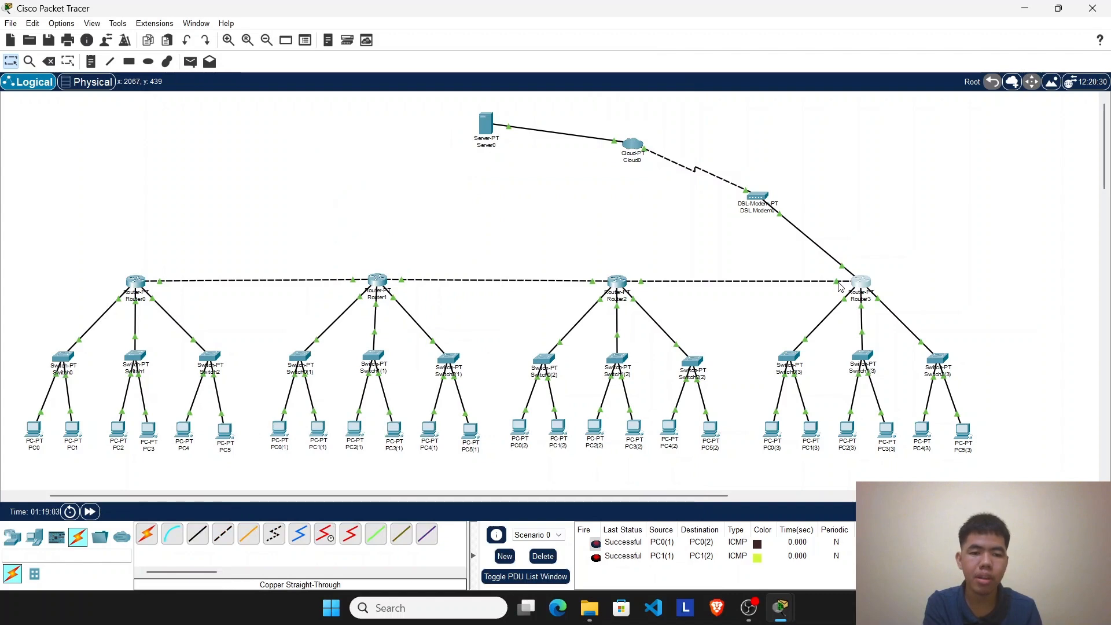
# Step: Set Router3's FastEthernet7/0 interface to IPv4 address 192.168.20.2 with subnet mask 255.255.255.0
pyautogui.click(855, 285)
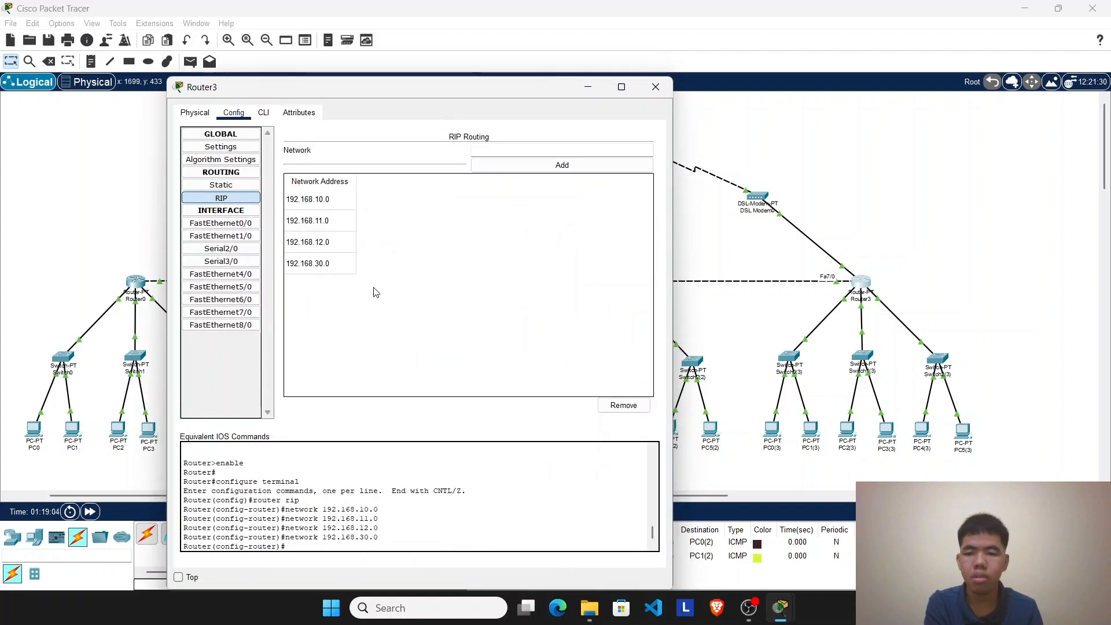
pyautogui.click(246, 312)
pyautogui.click(496, 220)
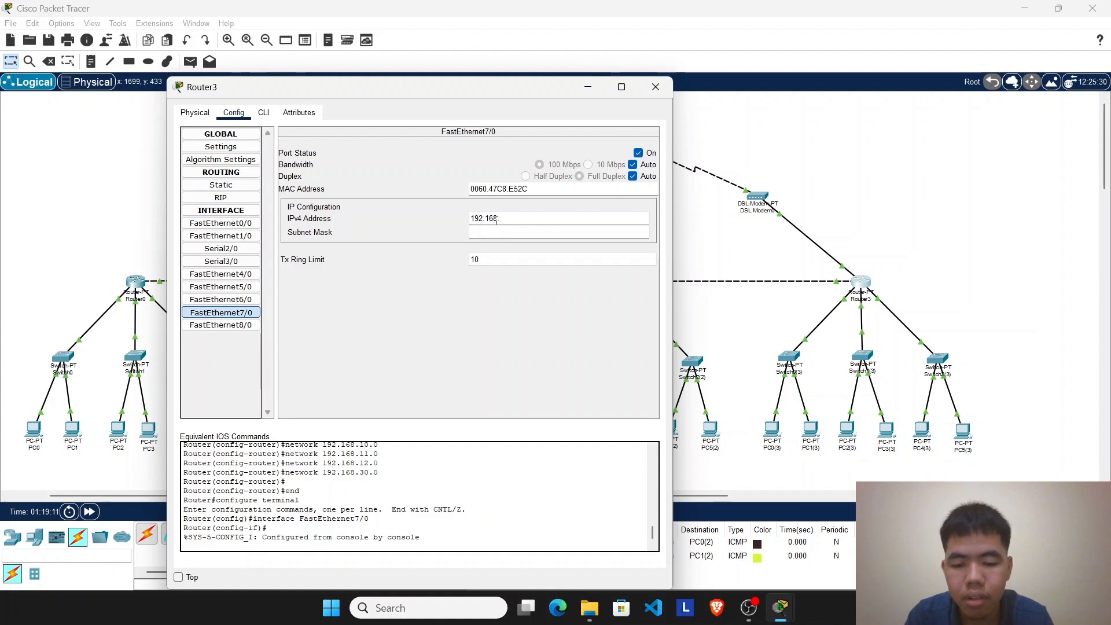
pyautogui.write('.20.2')
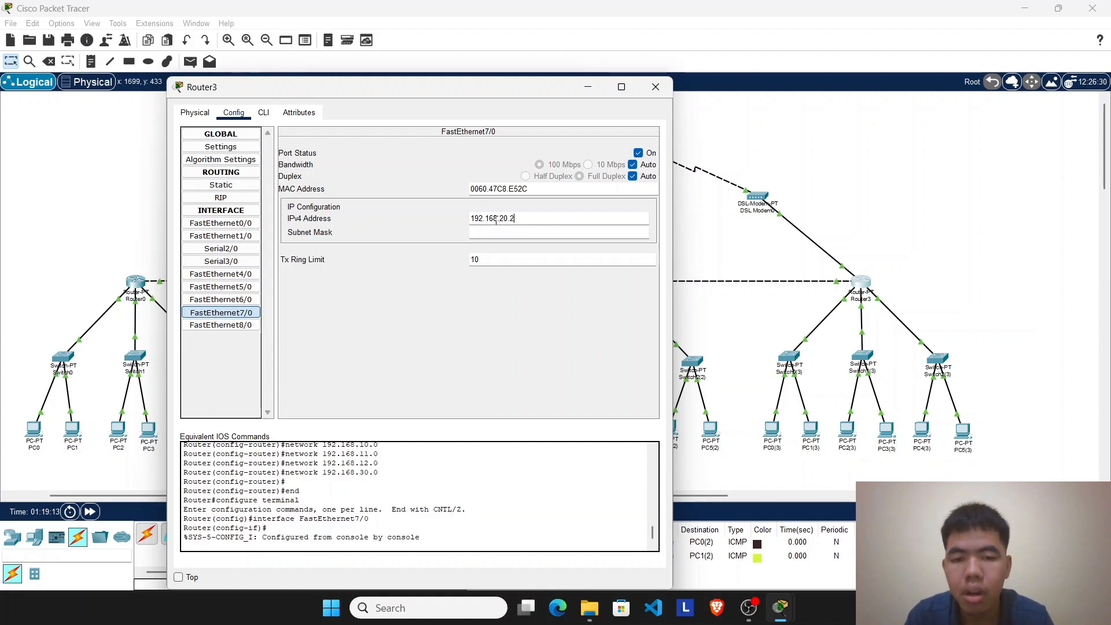
pyautogui.click(503, 235)
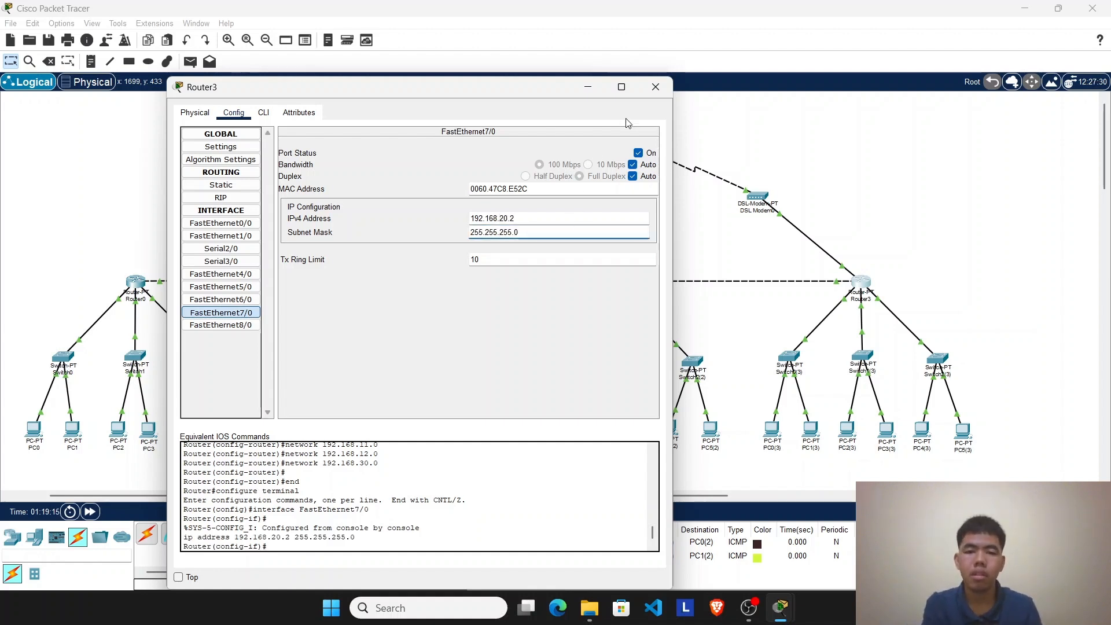
pyautogui.click(654, 87)
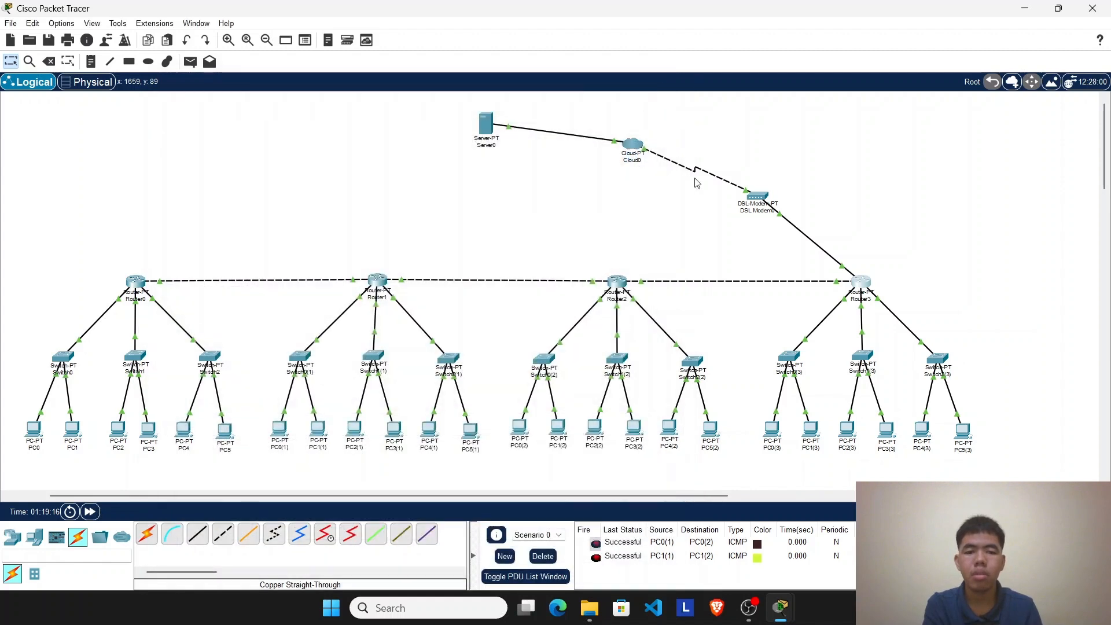
# Step: Open Router2's FastEthernet8/0 interface settings and check which ports link Router2 to Router3
pyautogui.click(617, 282)
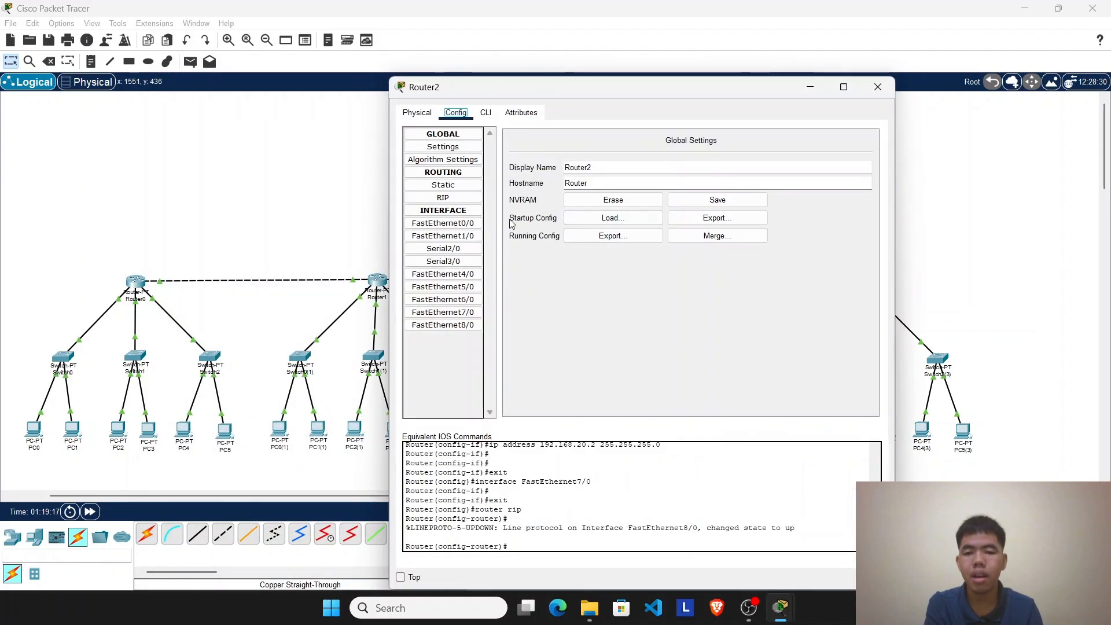
pyautogui.click(473, 326)
pyautogui.click(814, 90)
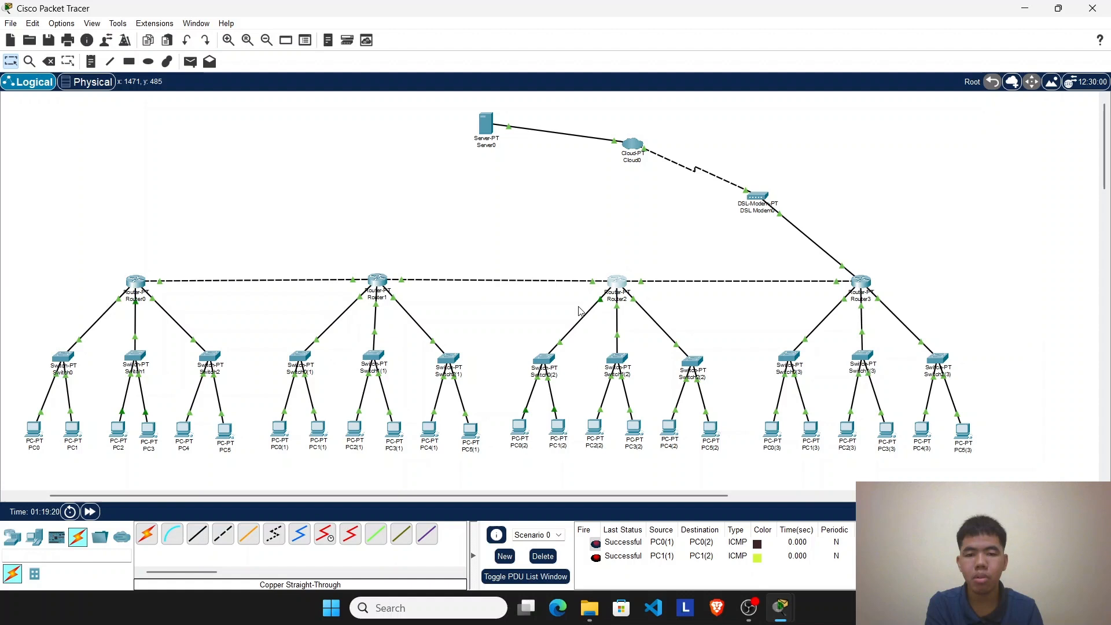
pyautogui.click(617, 283)
pyautogui.click(807, 217)
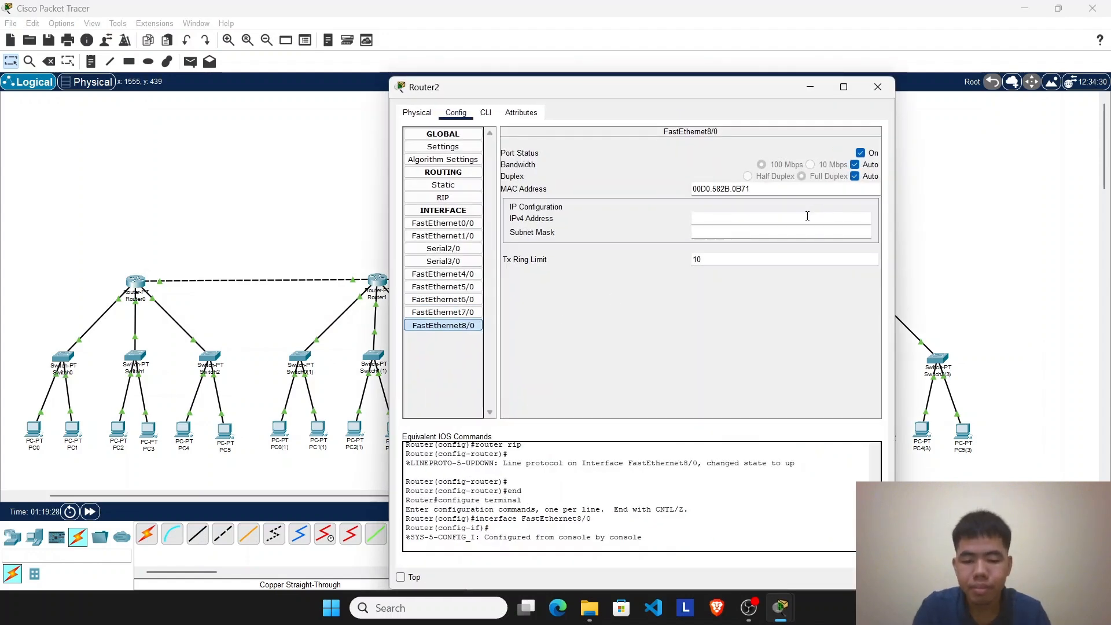
pyautogui.write('192.168.20.1')
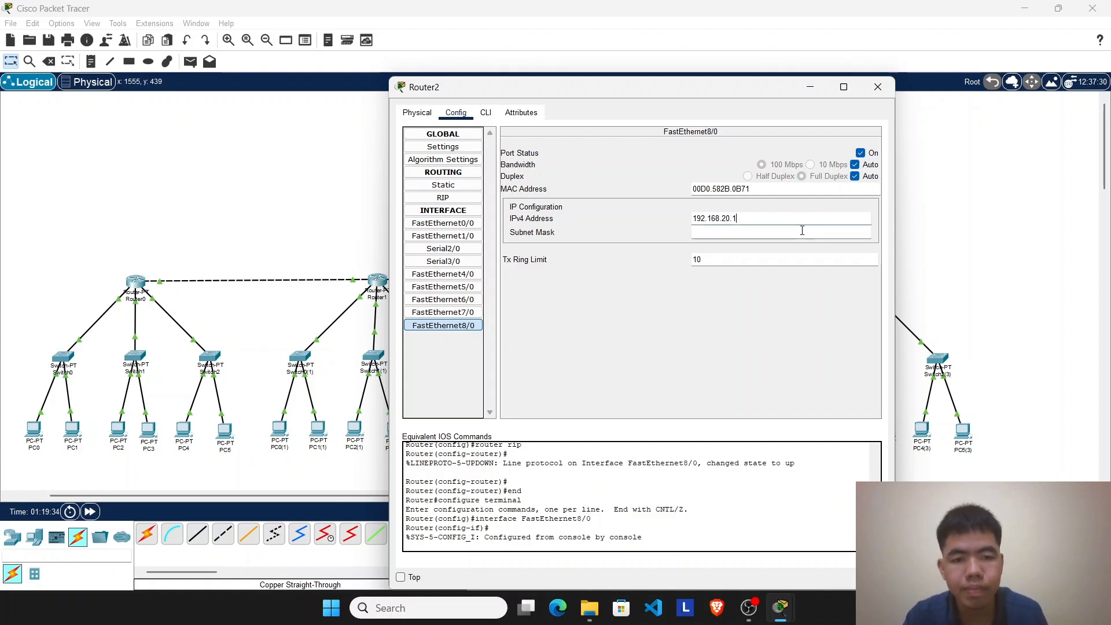
pyautogui.click(802, 231)
pyautogui.click(676, 256)
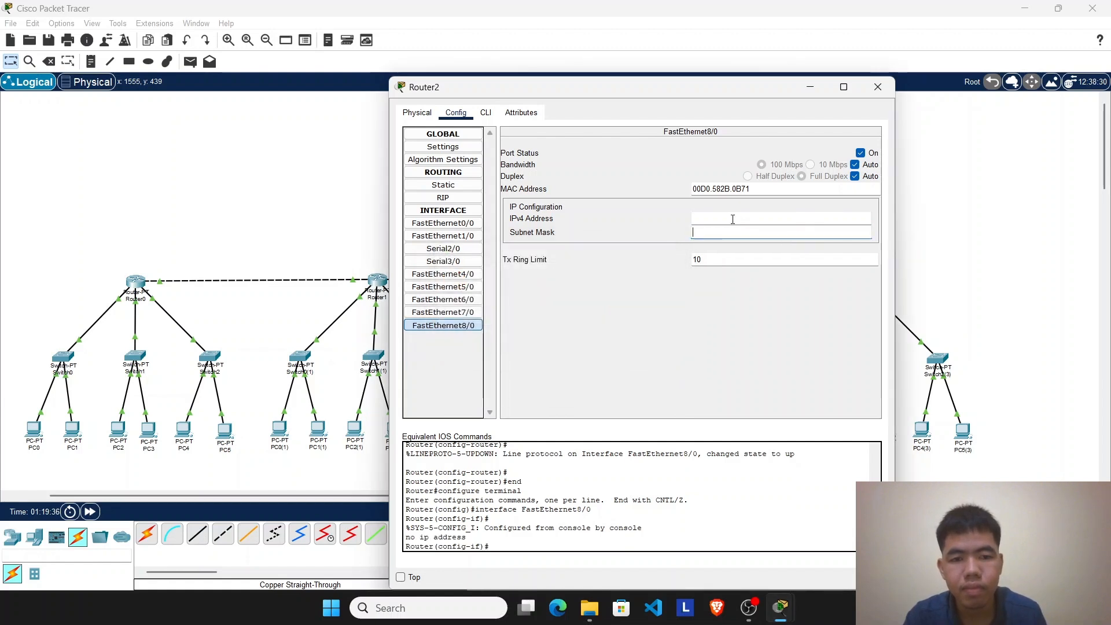
# Step: Assign IPv4 address 192.168.30.1 with subnet mask 255.255.255.0 to Router2's FastEthernet8/0 interface
pyautogui.click(733, 219)
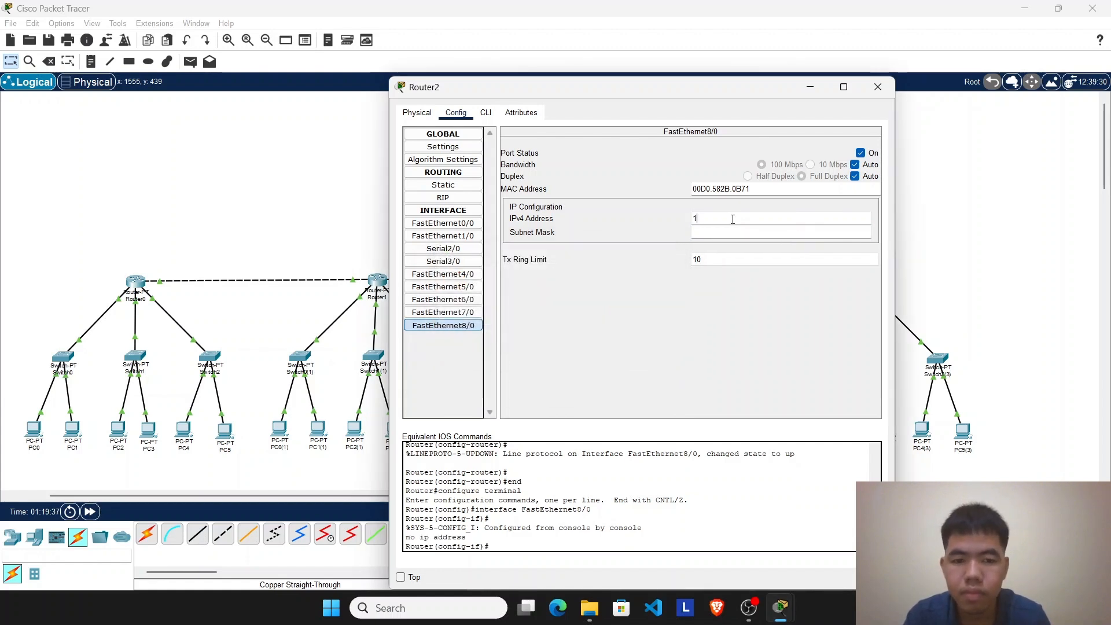
pyautogui.write('19')
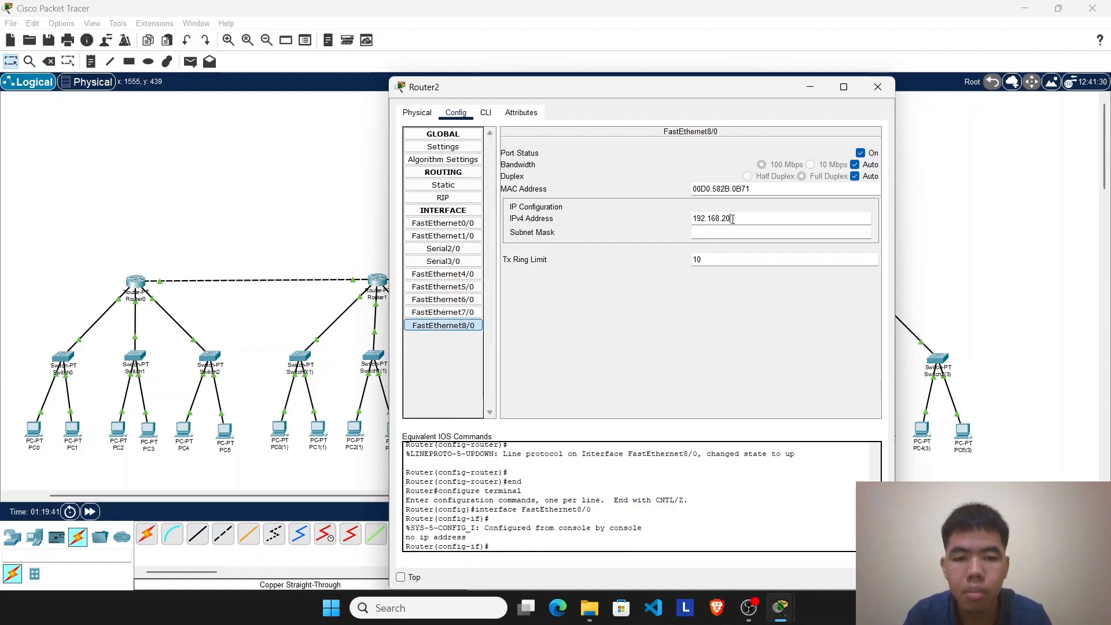
pyautogui.write('2.168.30')
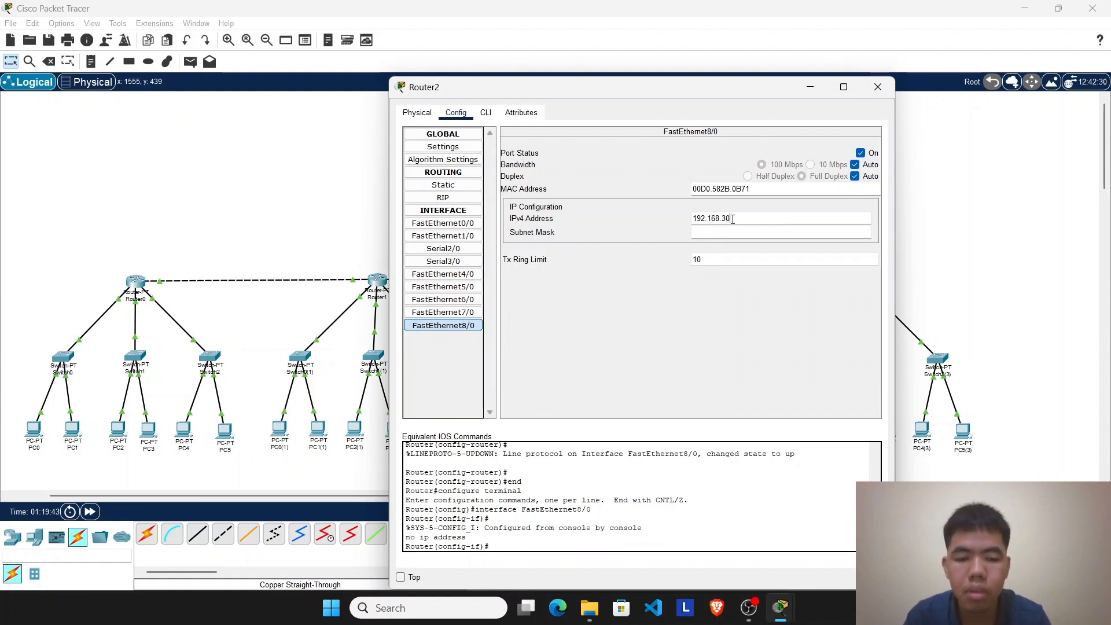
pyautogui.write('.1')
pyautogui.click(732, 232)
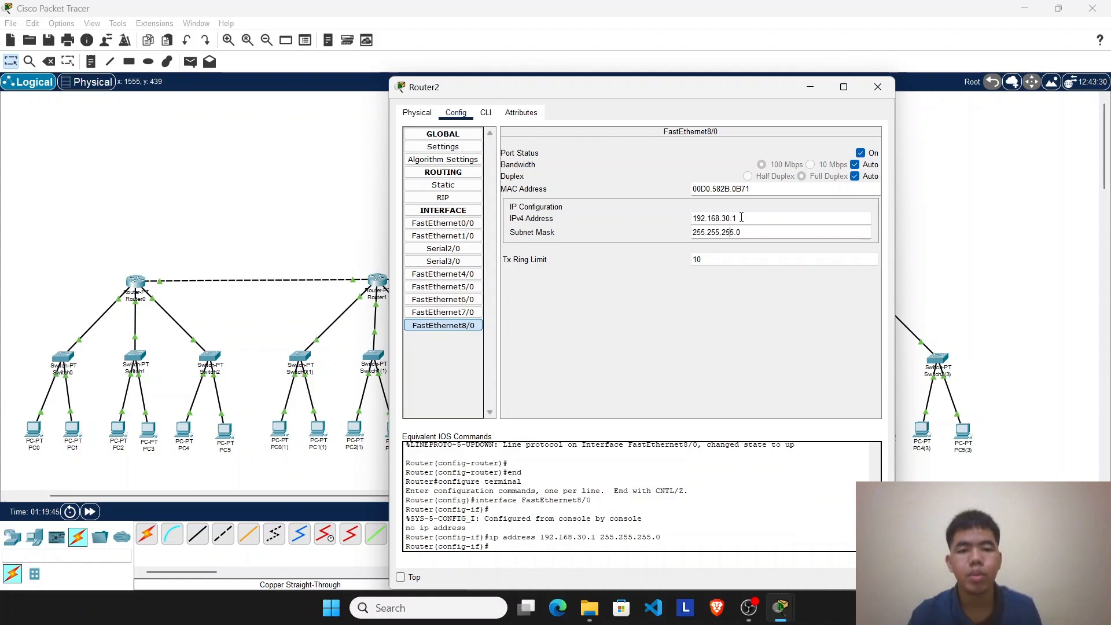
pyautogui.click(877, 87)
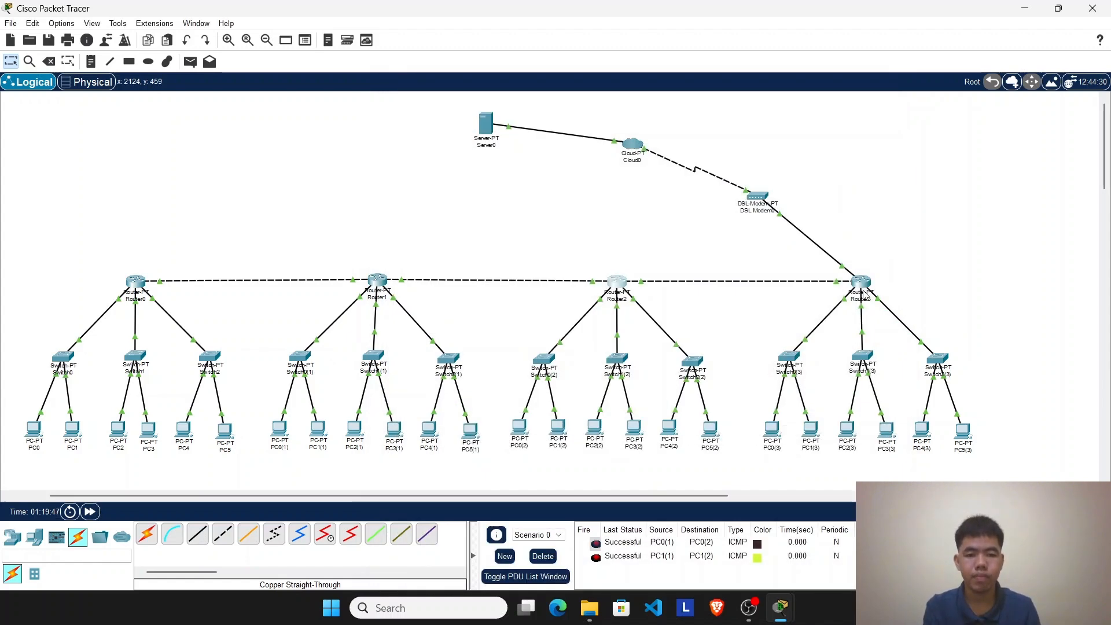
# Step: Replace the IPv4 address of Router3's FastEthernet7/0 interface with 192.168.30.1
pyautogui.click(862, 284)
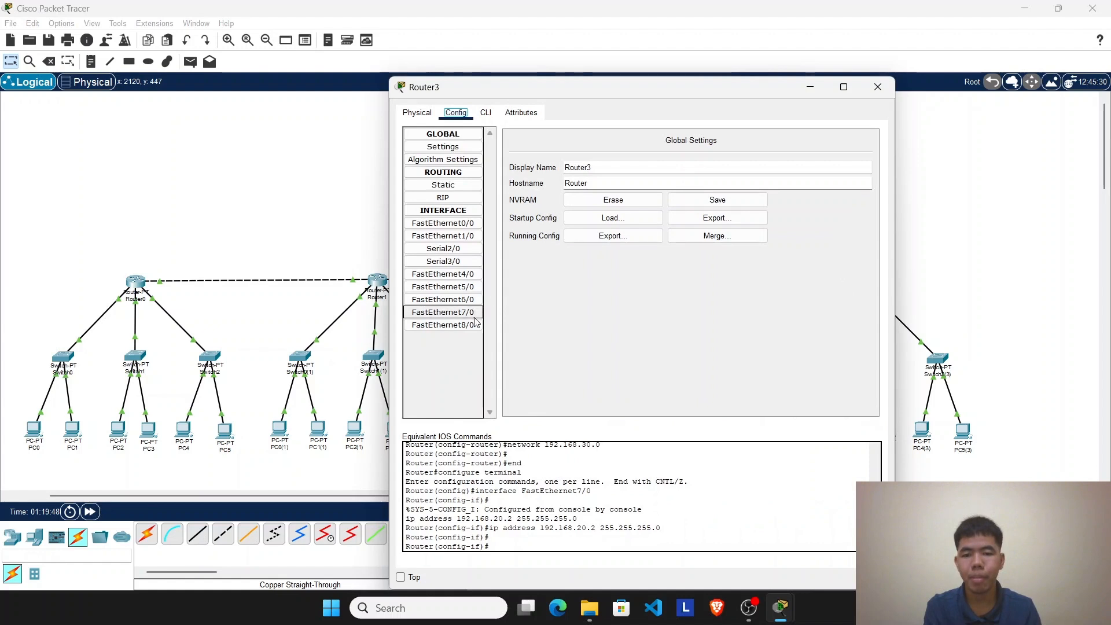
pyautogui.click(474, 316)
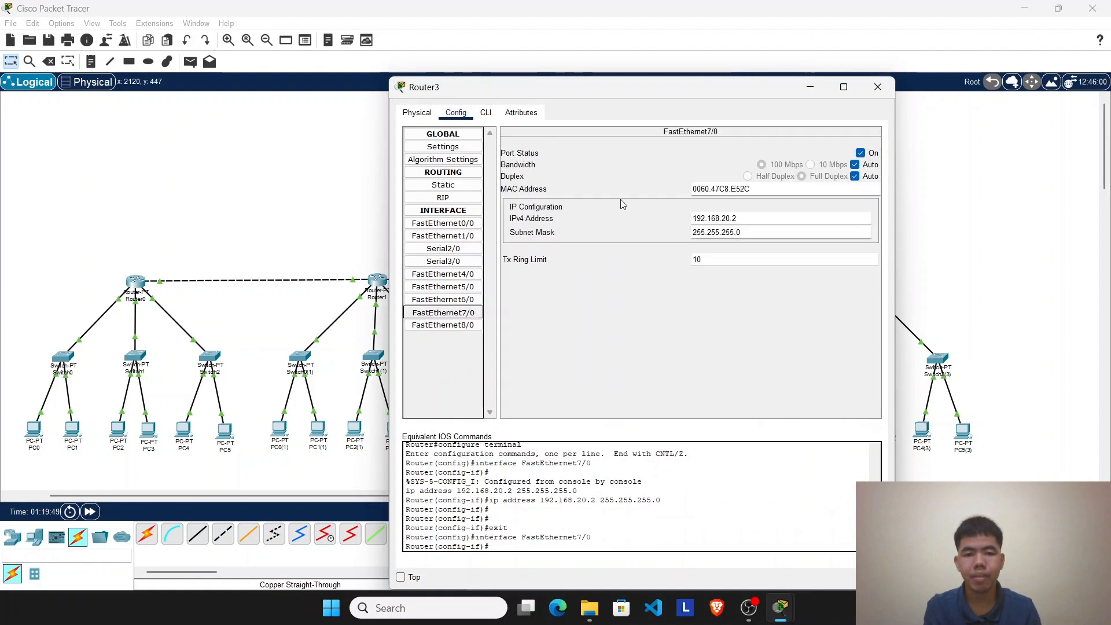
pyautogui.click(728, 218)
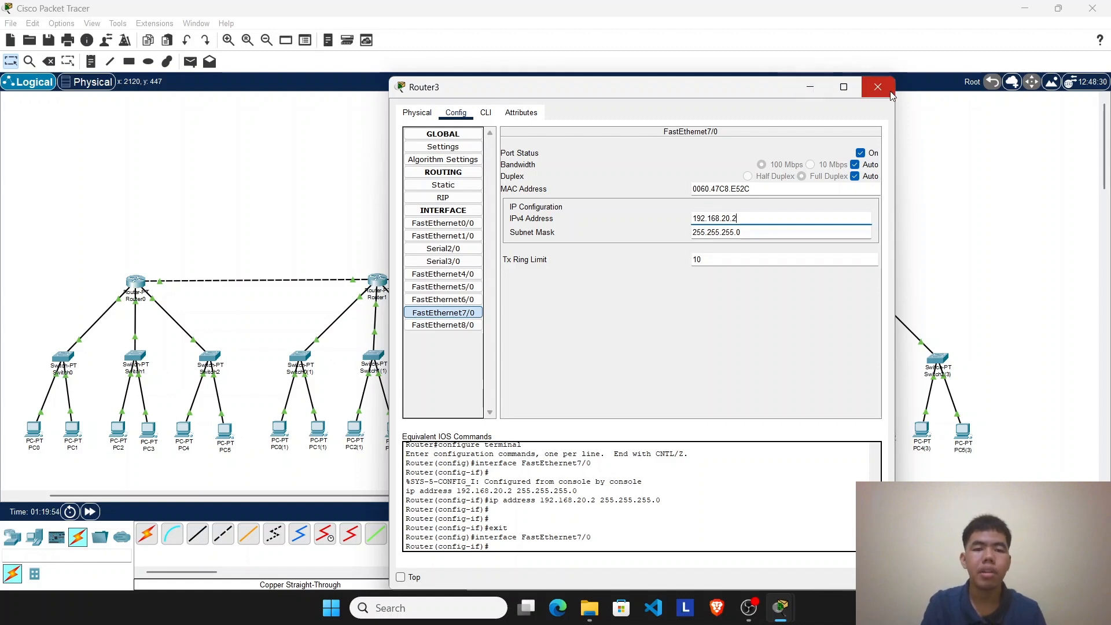
pyautogui.press('BackSpace')
pyautogui.press('BackSpace')
pyautogui.press('BackSpace')
pyautogui.press('BackSpace')
pyautogui.press('BackSpace')
pyautogui.press('BackSpace')
pyautogui.press('BackSpace')
pyautogui.press('BackSpace')
pyautogui.press('BackSpace')
pyautogui.press('BackSpace')
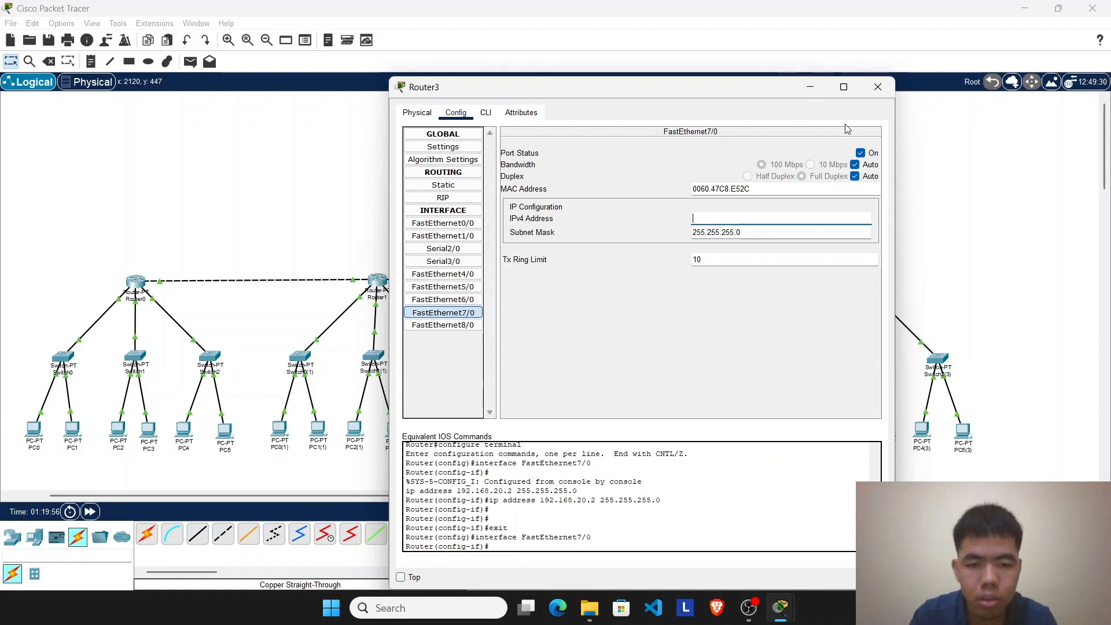
pyautogui.write('192.168.30.1')
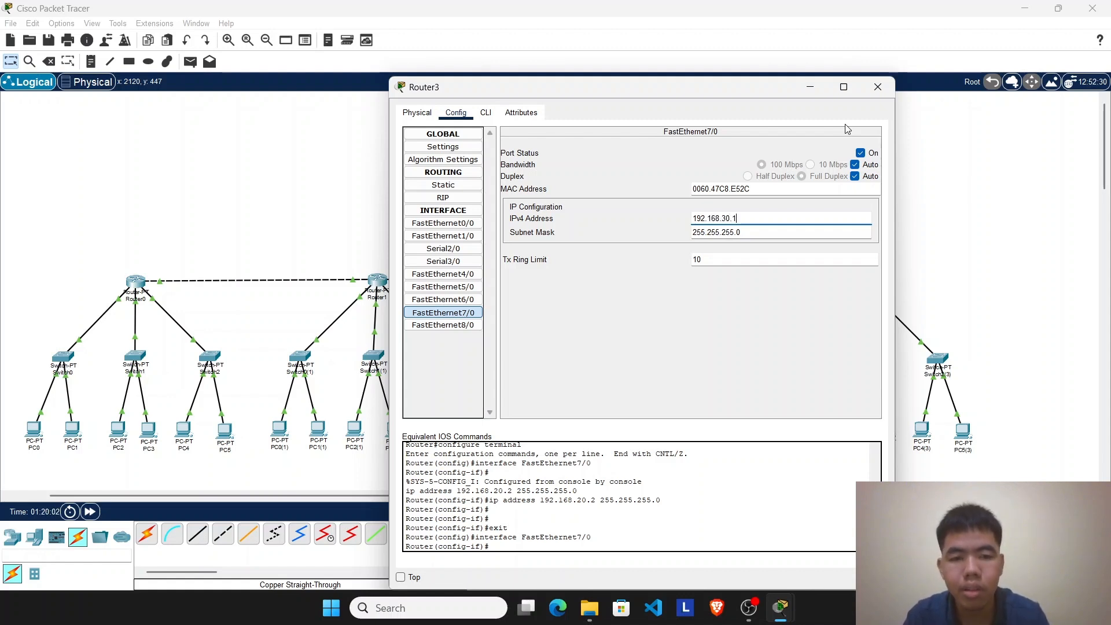
pyautogui.click(878, 97)
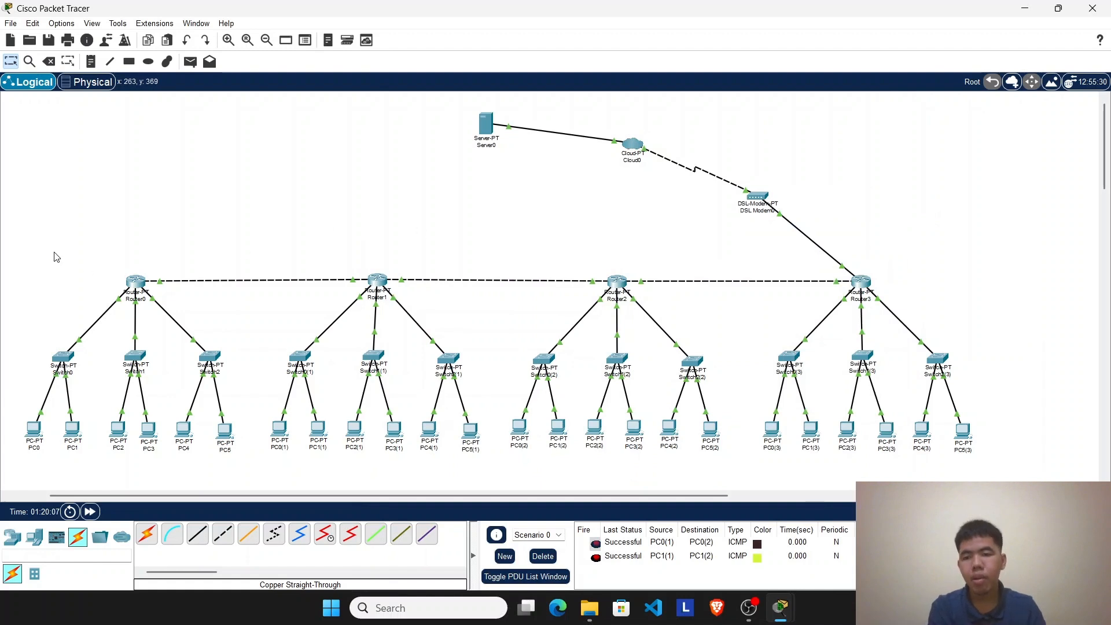
pyautogui.moveTo(52, 251); pyautogui.dragTo(1065, 494)
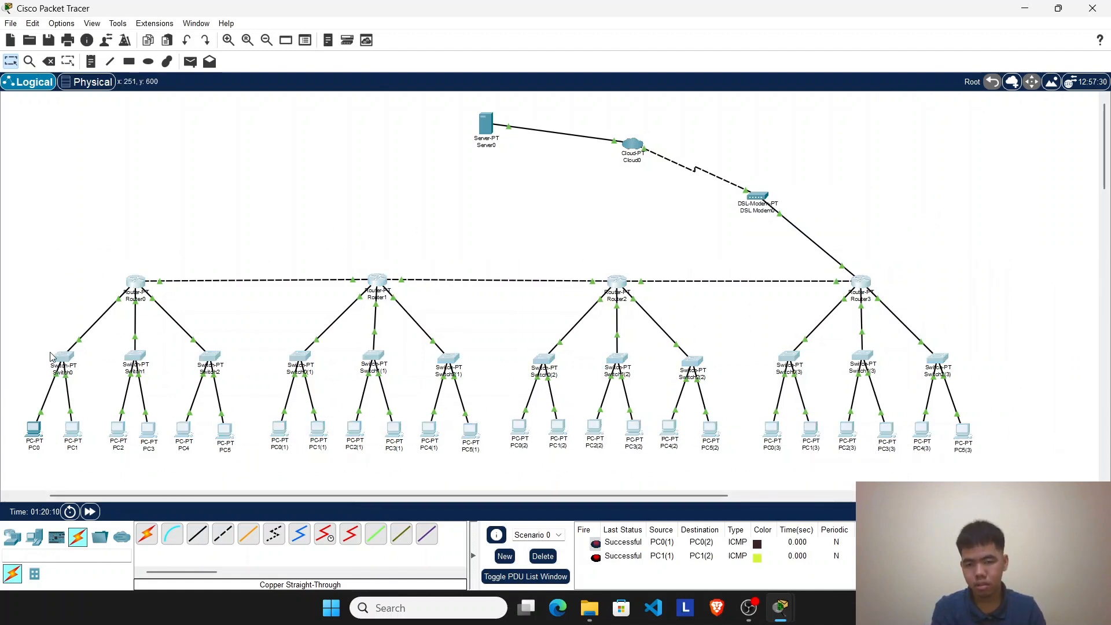
pyautogui.click(266, 201)
# Step: Send simple PDUs from PC0(2) to PC0(3) and from PC0(2) to PC1(3) to test connectivity
pyautogui.click(190, 61)
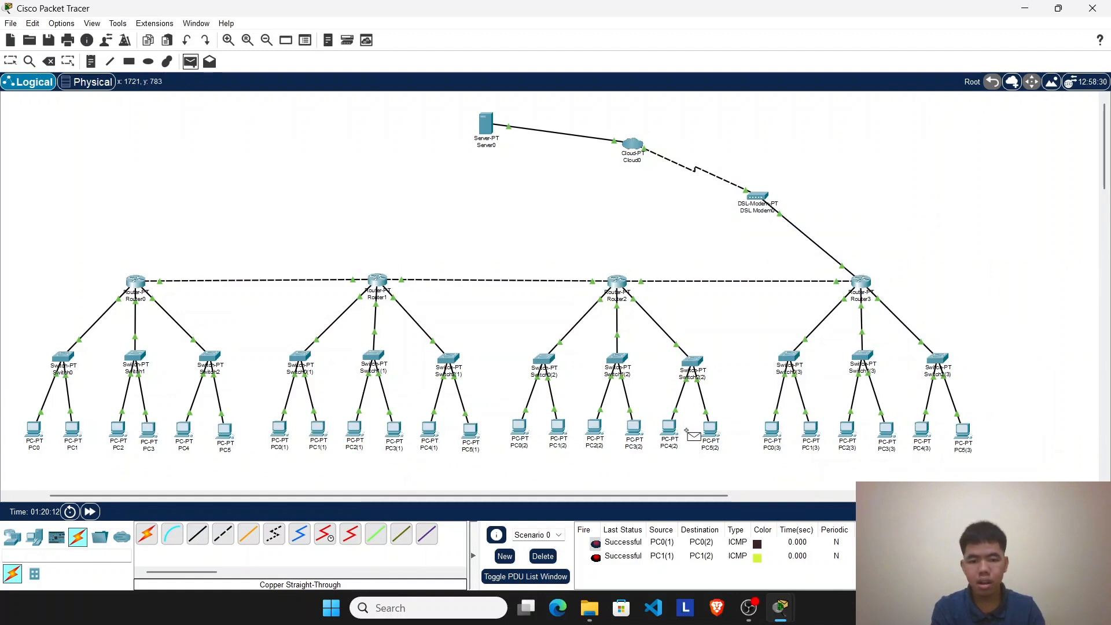
pyautogui.click(520, 428)
pyautogui.click(771, 429)
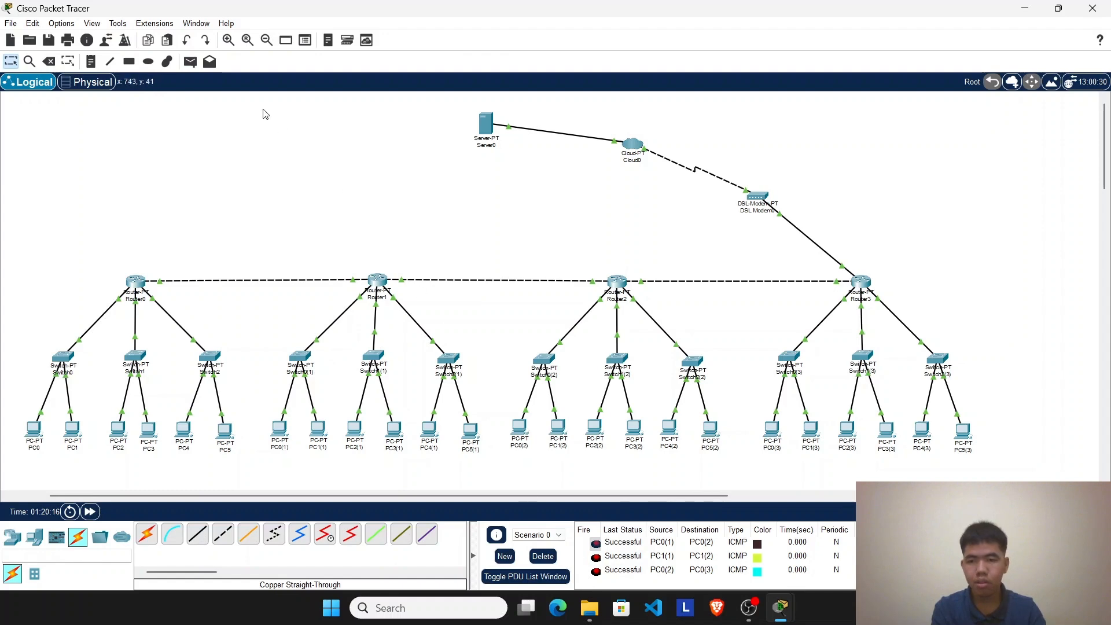
pyautogui.click(190, 62)
pyautogui.click(519, 428)
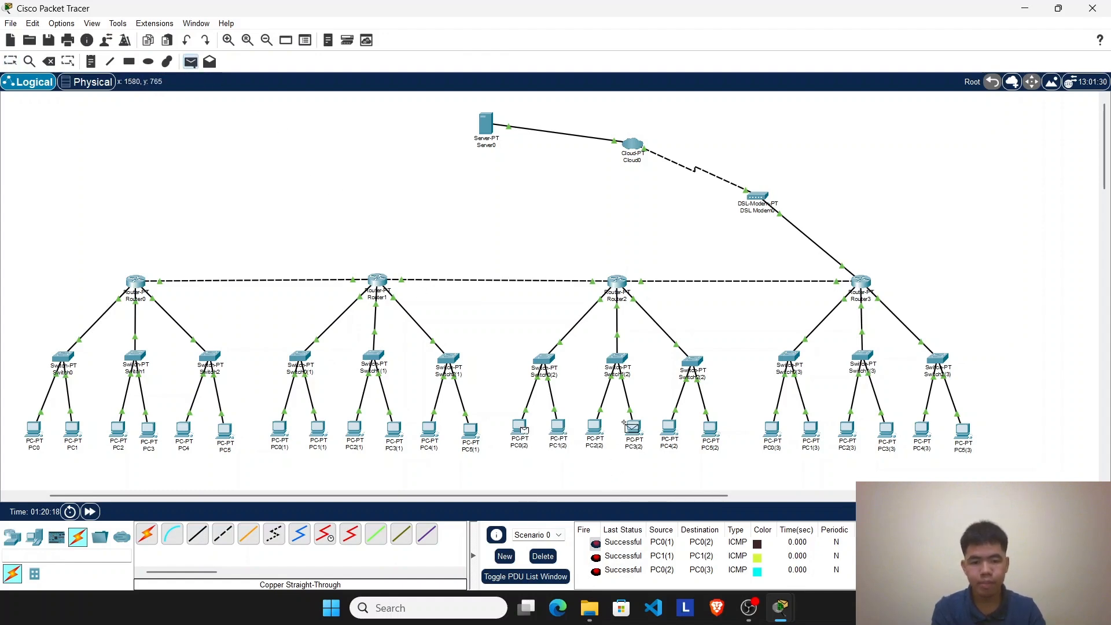
pyautogui.click(816, 431)
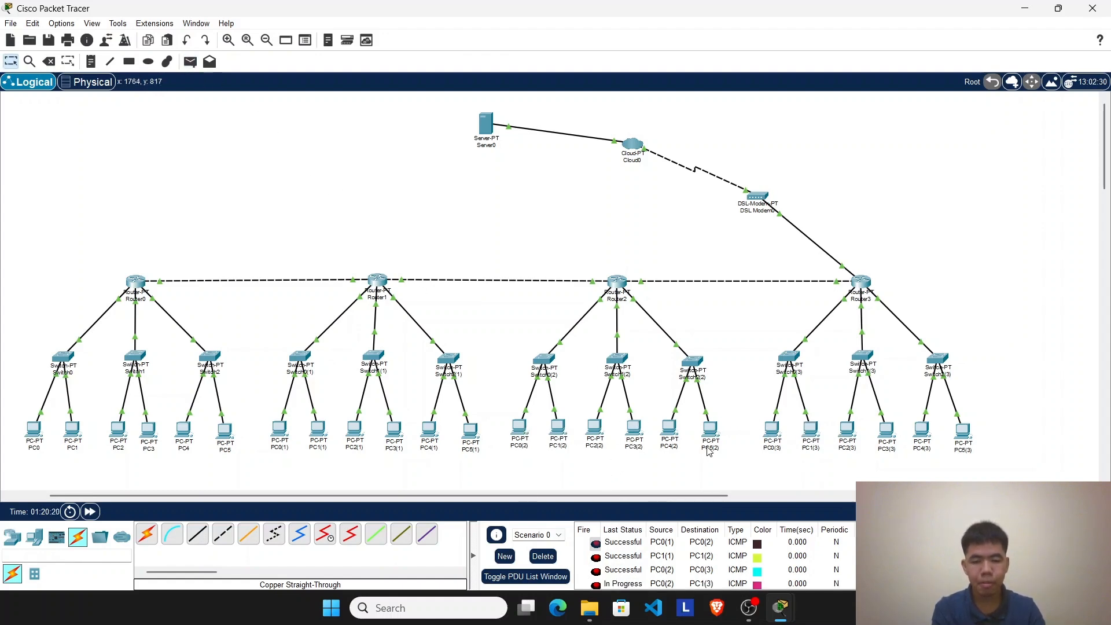
# Step: Clear the scenario's PDU list and send two simple PDUs from PC0(2) to PC1(3) to test connectivity
pyautogui.scroll(-2, 702, 450)
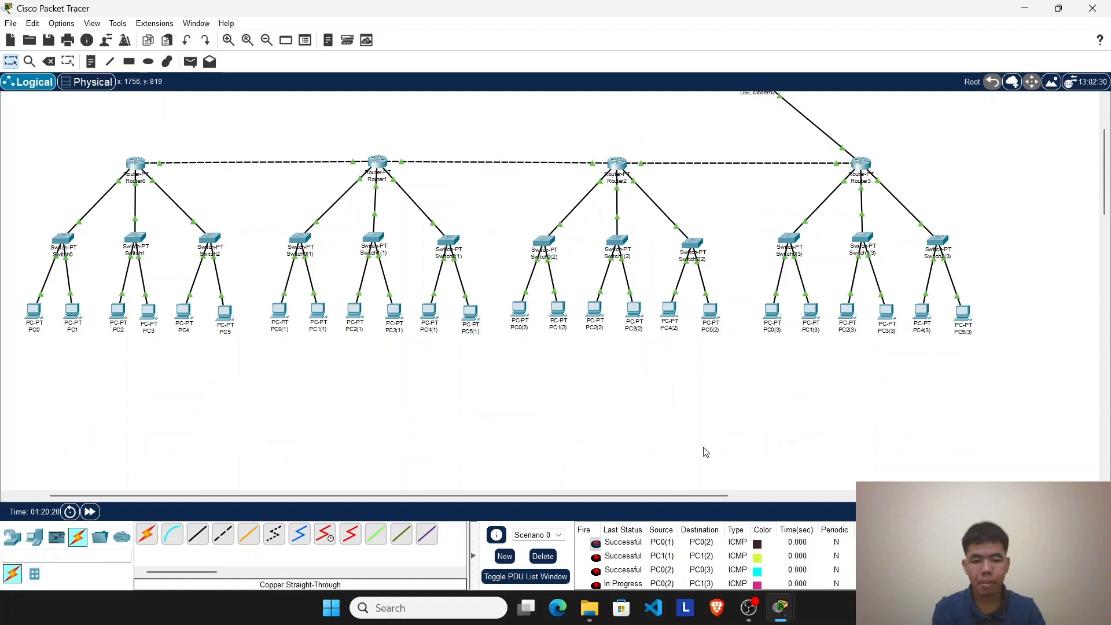
pyautogui.click(543, 556)
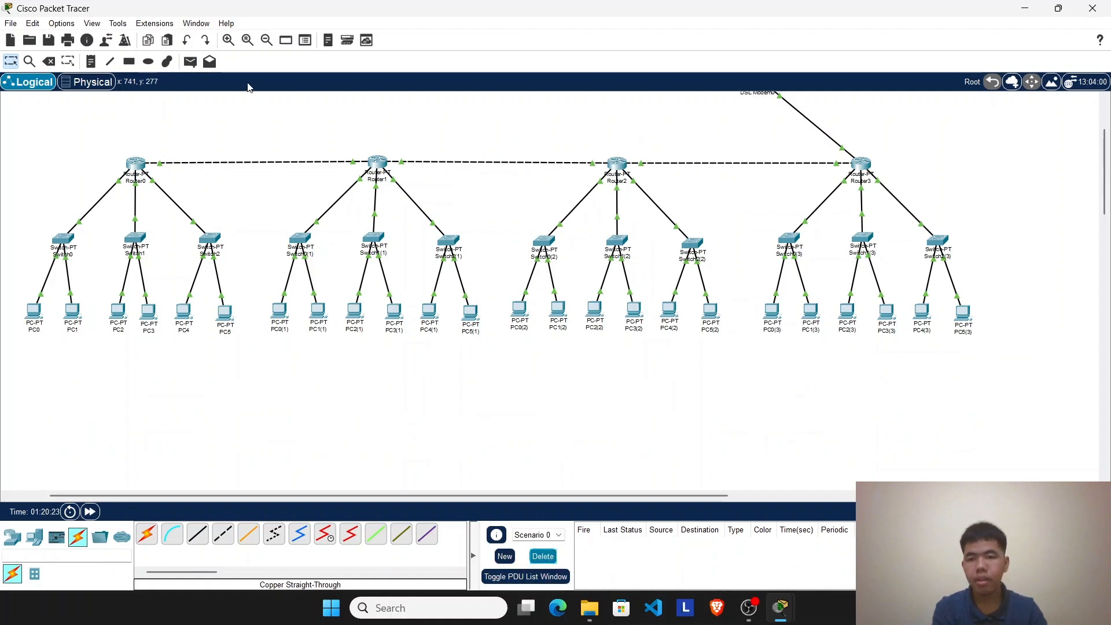
pyautogui.click(191, 61)
pyautogui.click(520, 312)
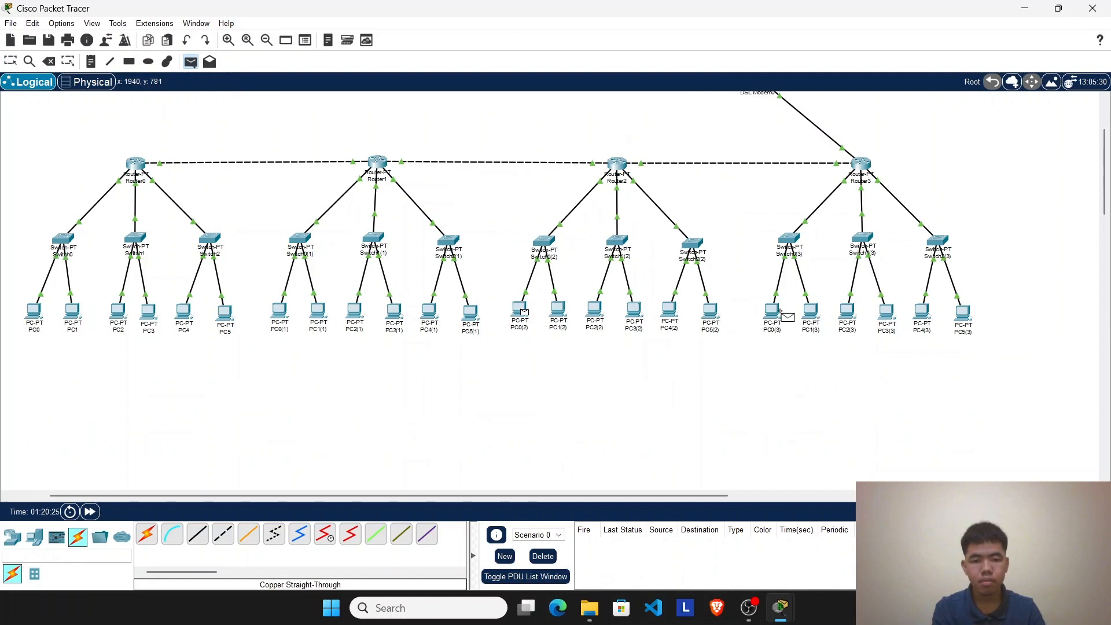
pyautogui.click(810, 311)
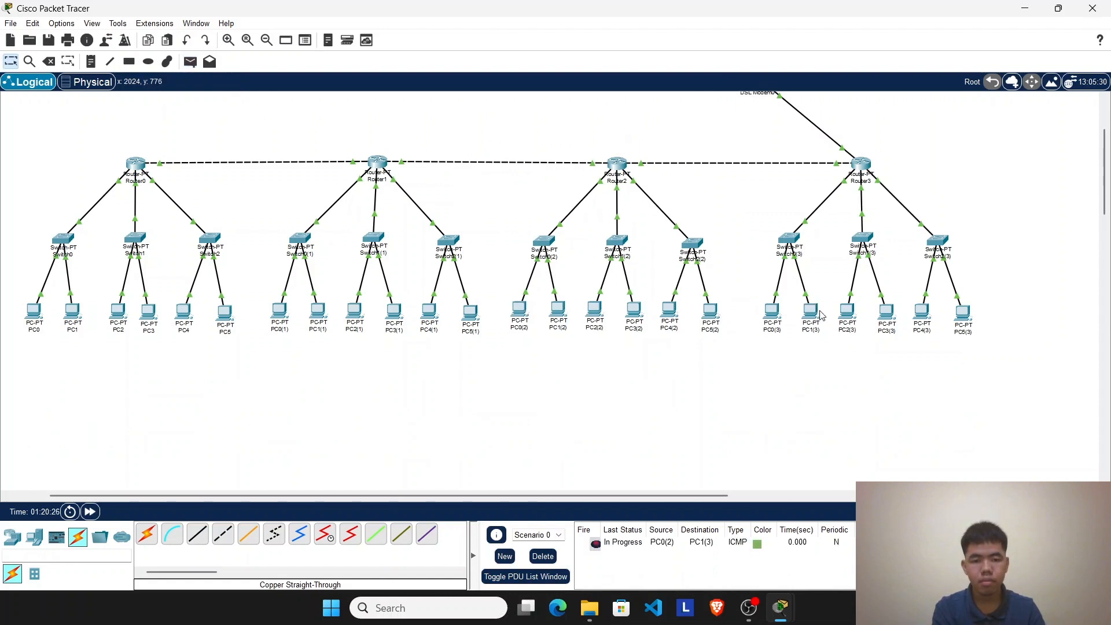
pyautogui.click(190, 62)
pyautogui.click(520, 309)
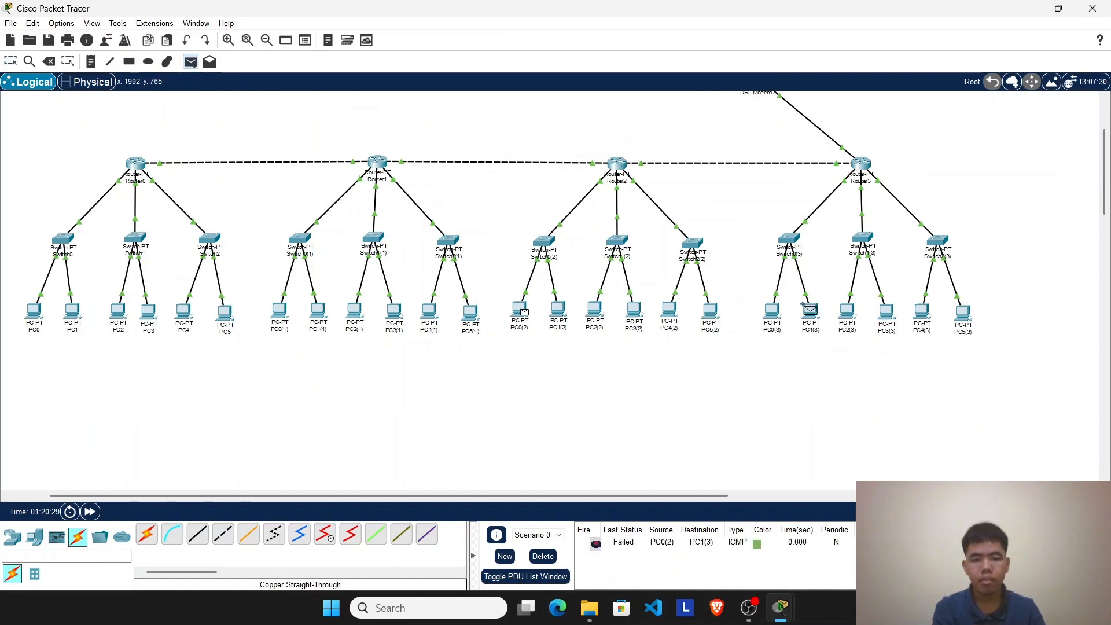
pyautogui.click(811, 311)
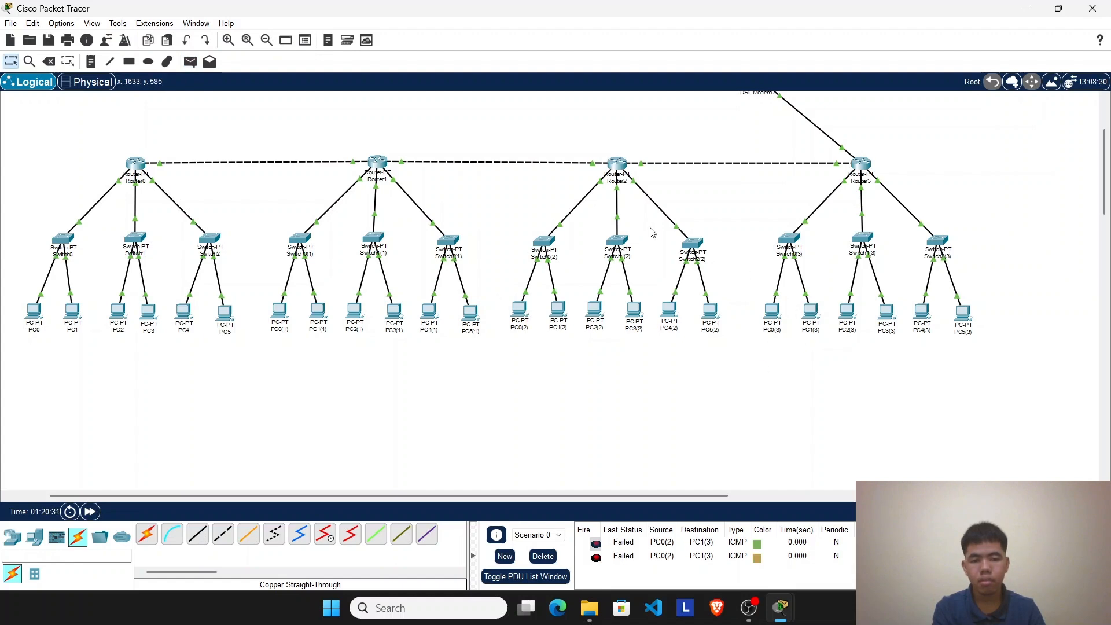
# Step: Send a simple PDU from PC0(2) to PC0(3) to test connectivity
pyautogui.scroll(3, 645, 232)
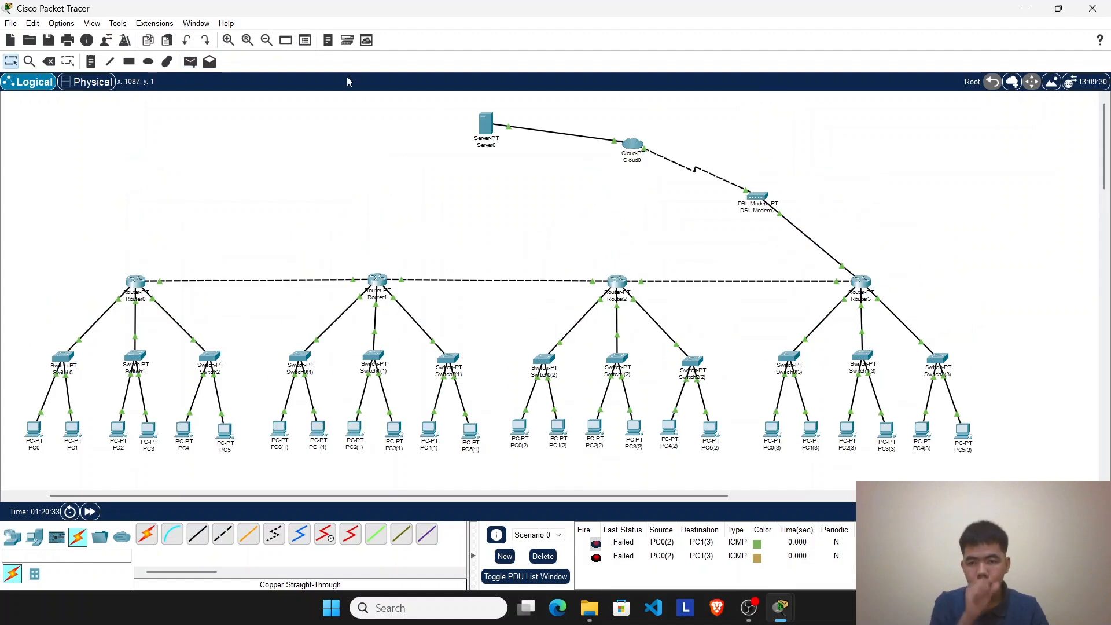
pyautogui.click(190, 62)
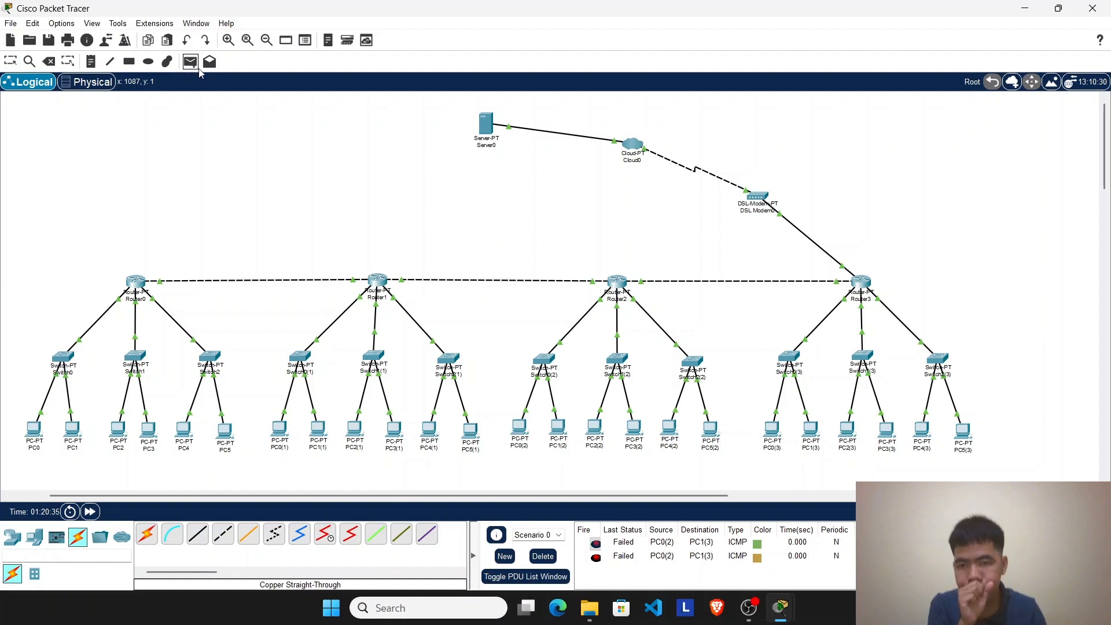
pyautogui.click(524, 431)
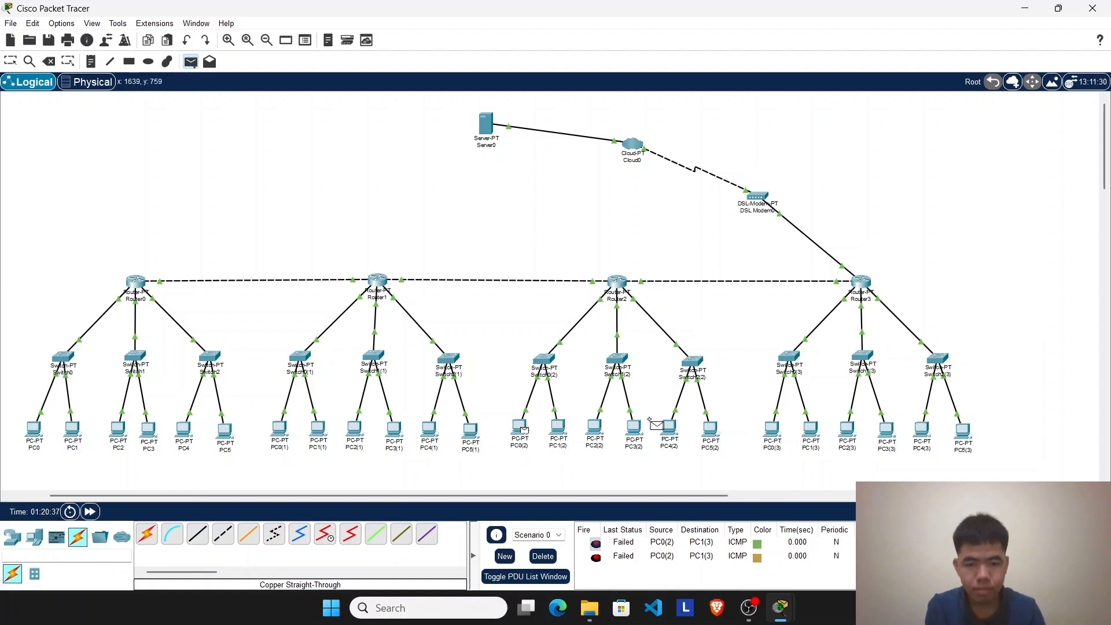
pyautogui.click(779, 440)
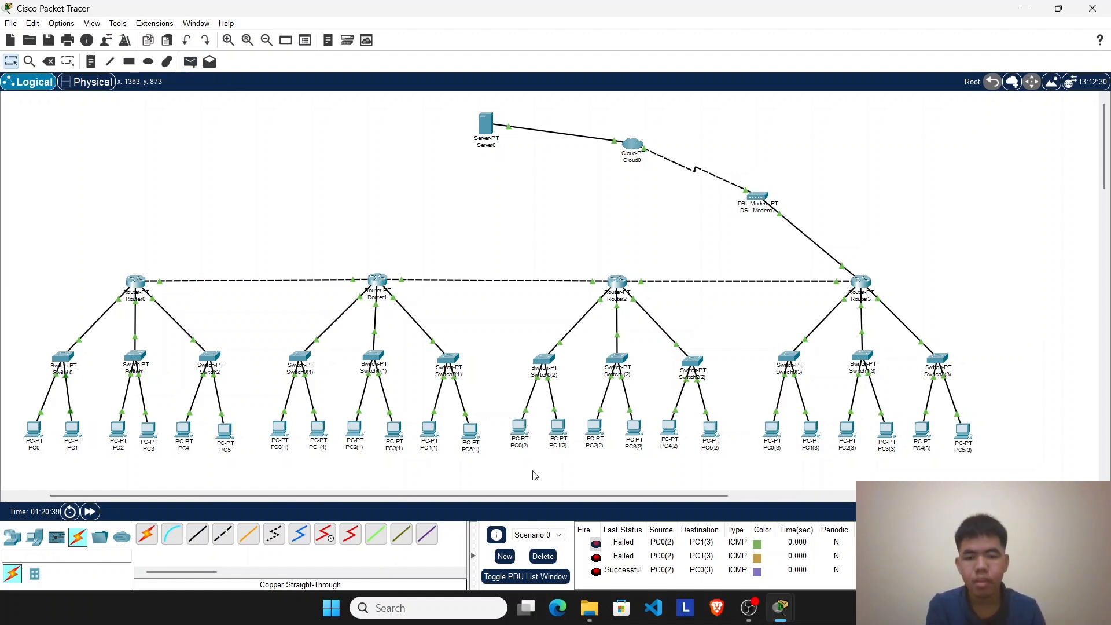
# Step: Delete the listed PDUs in Scenario 0 and retest PC0(2) to PC1(3) with two new simple PDUs
pyautogui.click(543, 556)
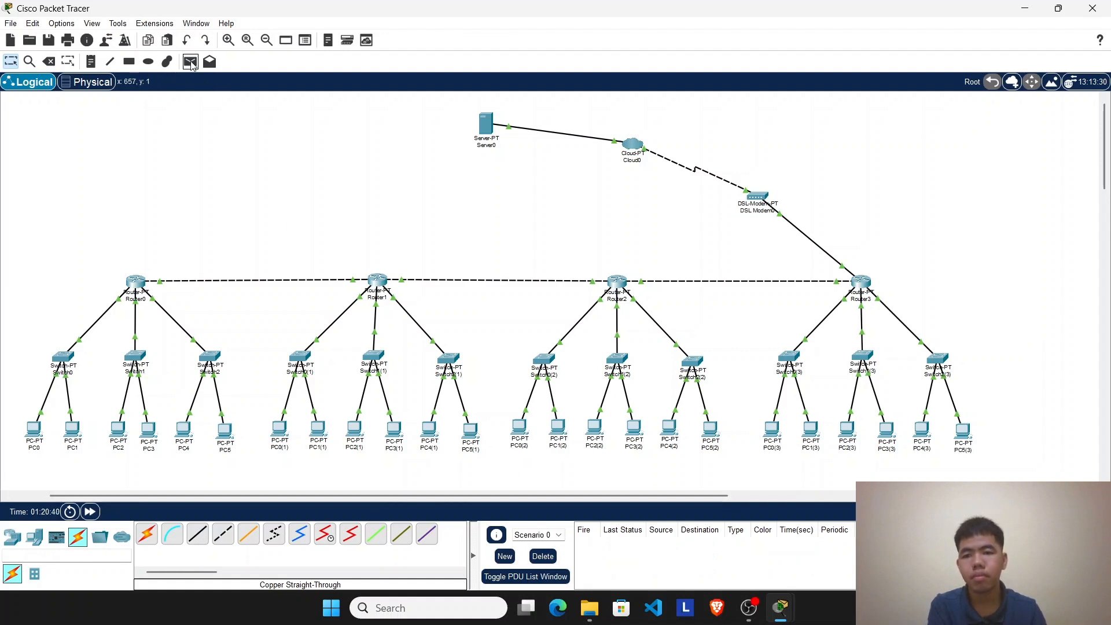
pyautogui.click(190, 62)
pyautogui.click(524, 431)
pyautogui.click(811, 438)
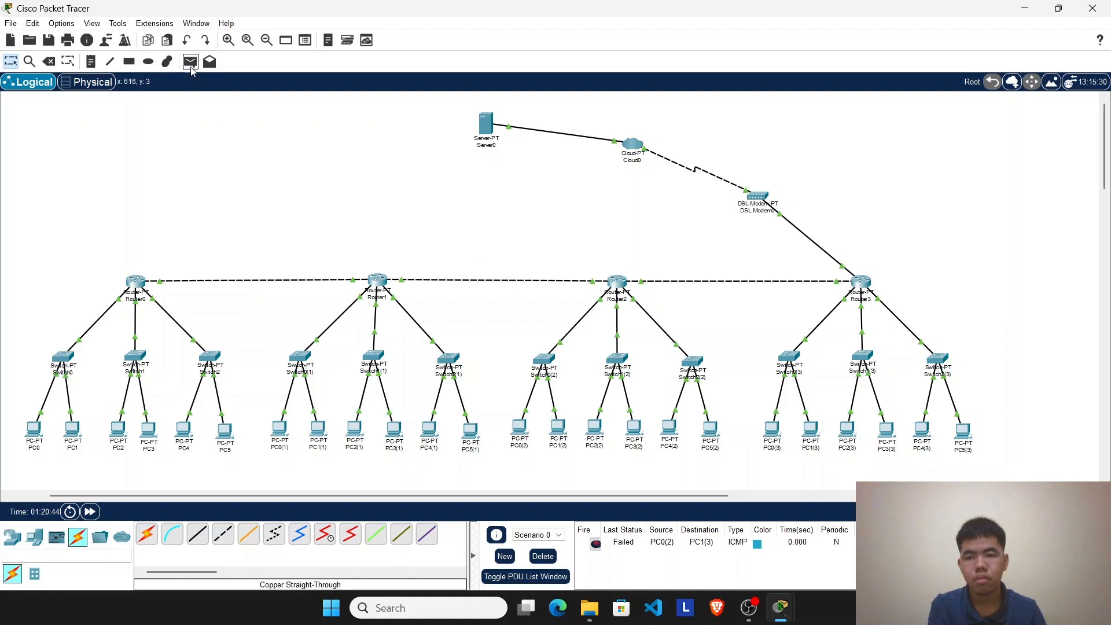
pyautogui.click(190, 62)
pyautogui.click(523, 431)
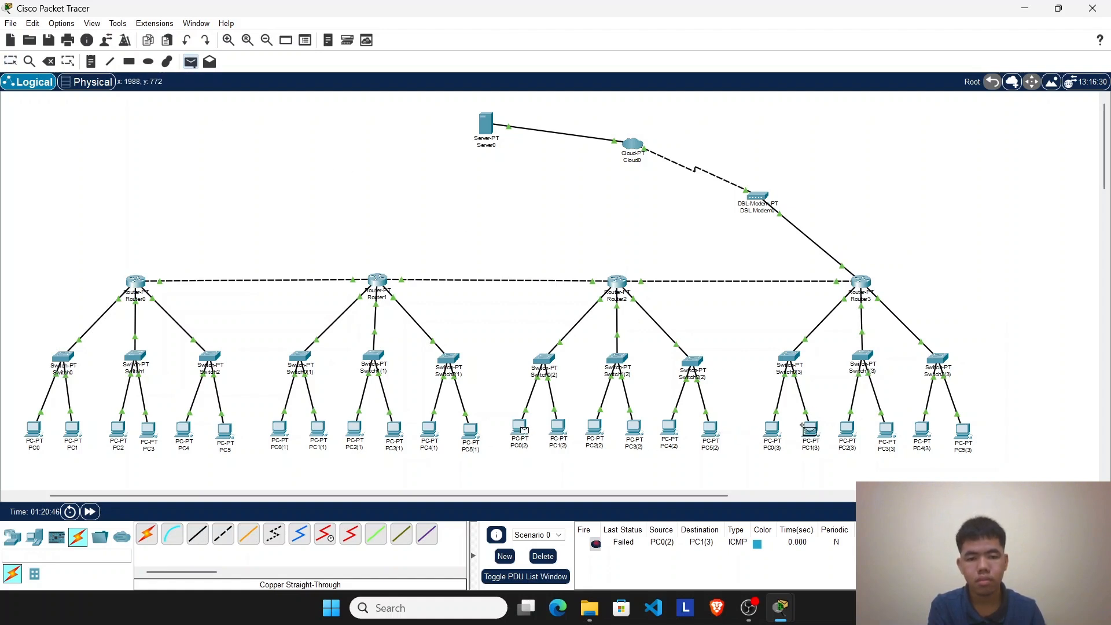
pyautogui.click(813, 428)
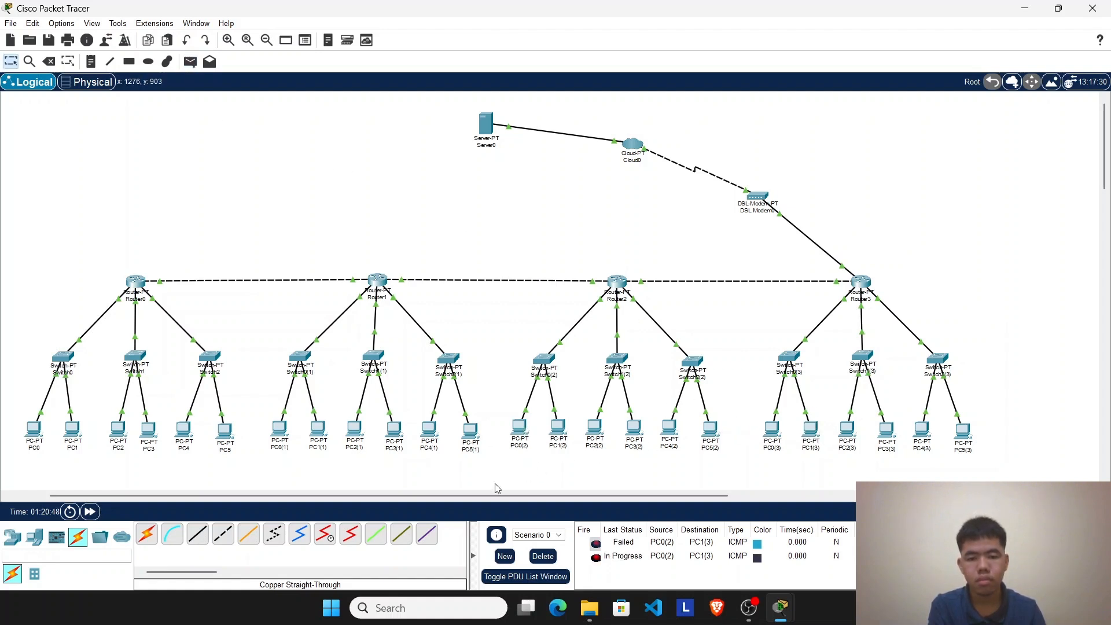
pyautogui.moveTo(60, 254); pyautogui.dragTo(1022, 461)
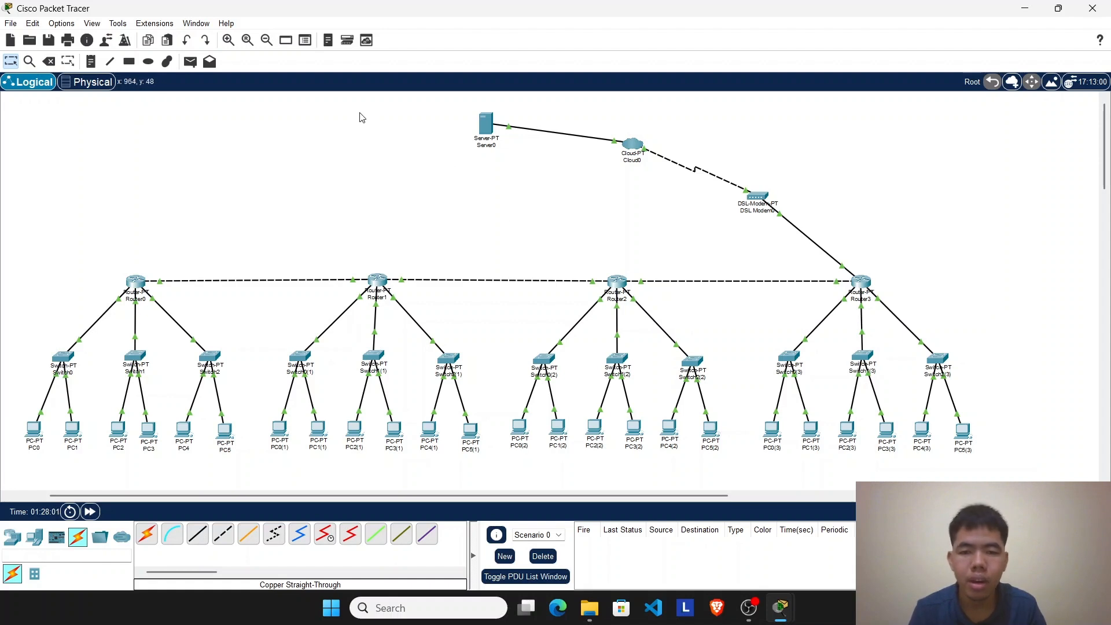
# Step: Check which Router3 port faces the DSL modem, then review its FastEthernet8/0 settings and RIP network list
pyautogui.click(863, 281)
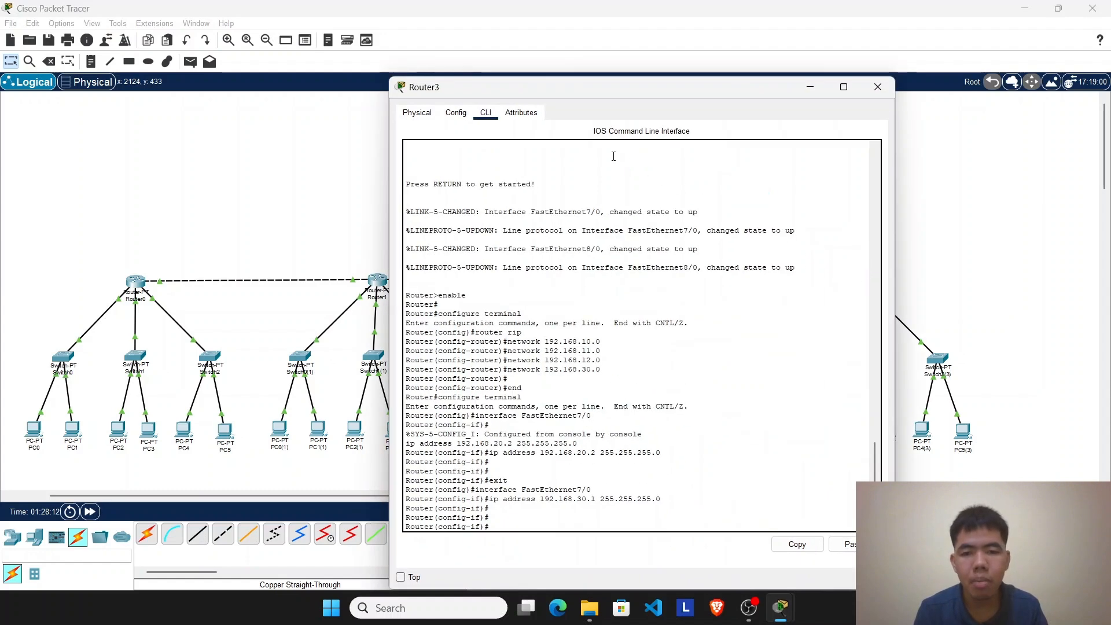
pyautogui.click(456, 113)
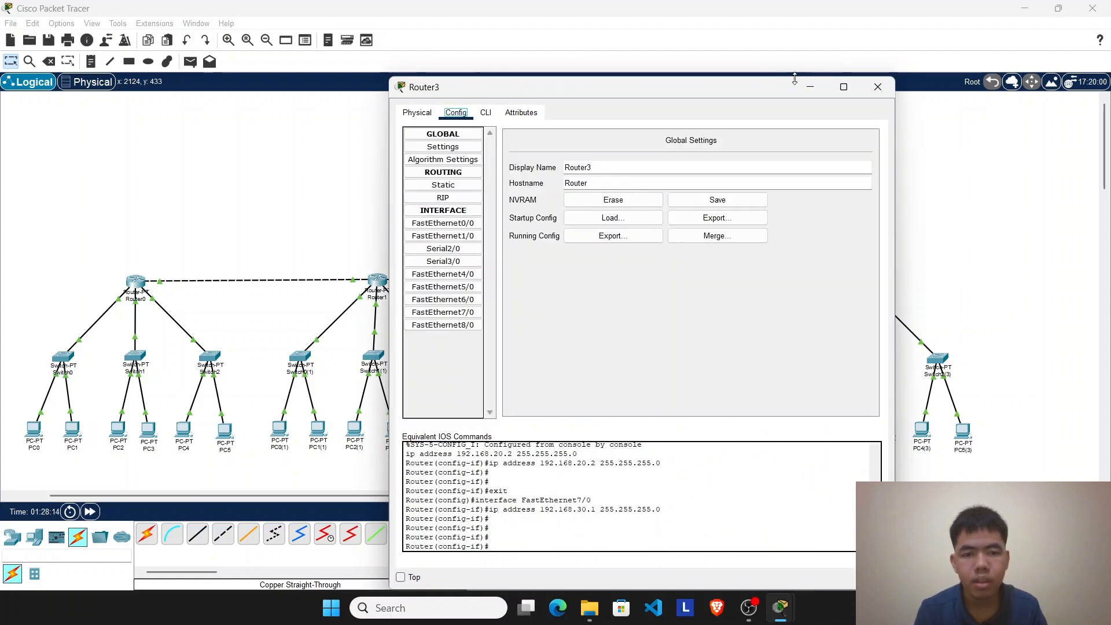
pyautogui.click(878, 87)
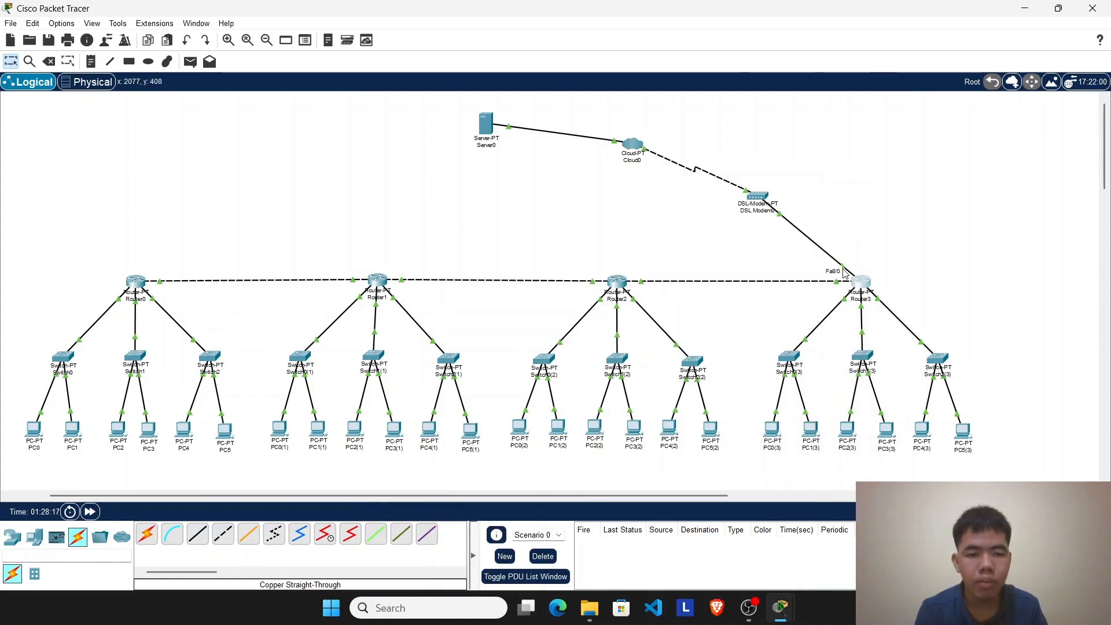
pyautogui.click(860, 281)
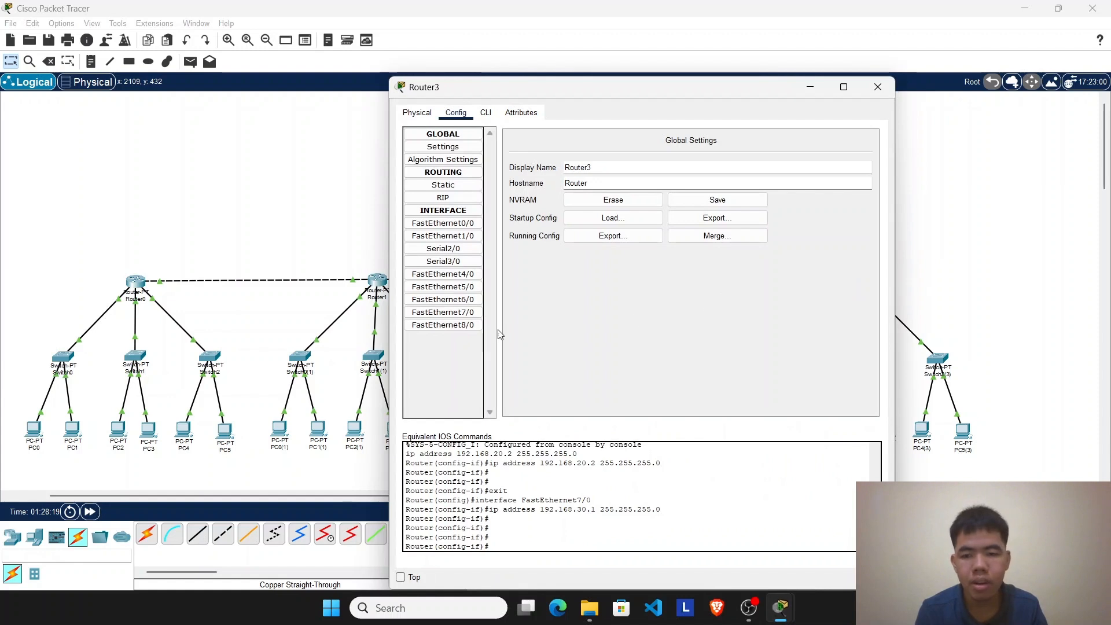
pyautogui.click(479, 329)
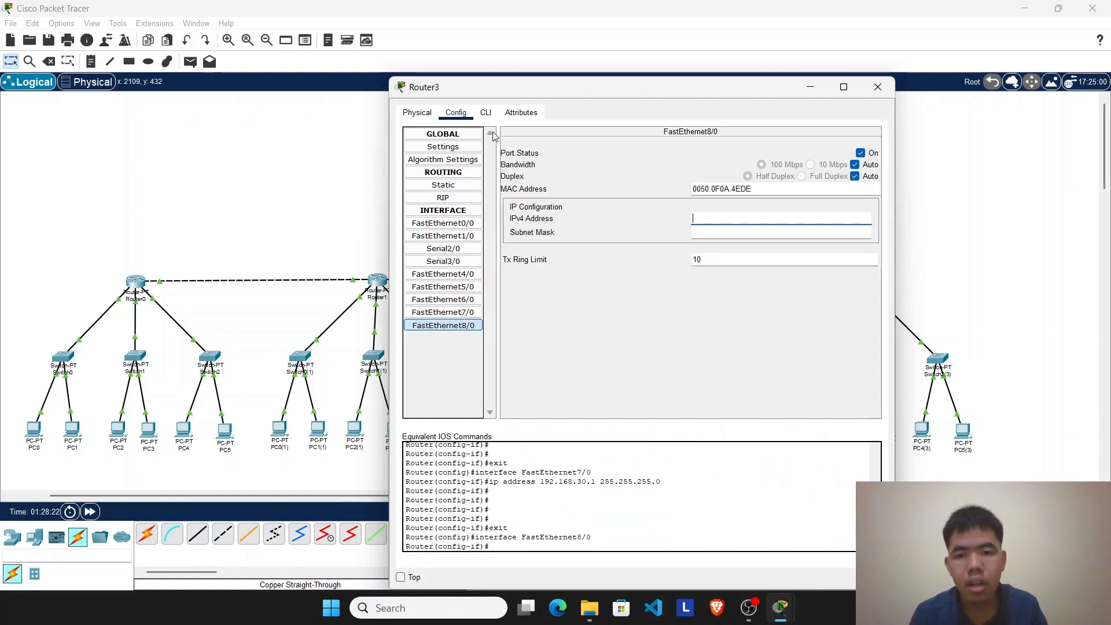
pyautogui.click(461, 202)
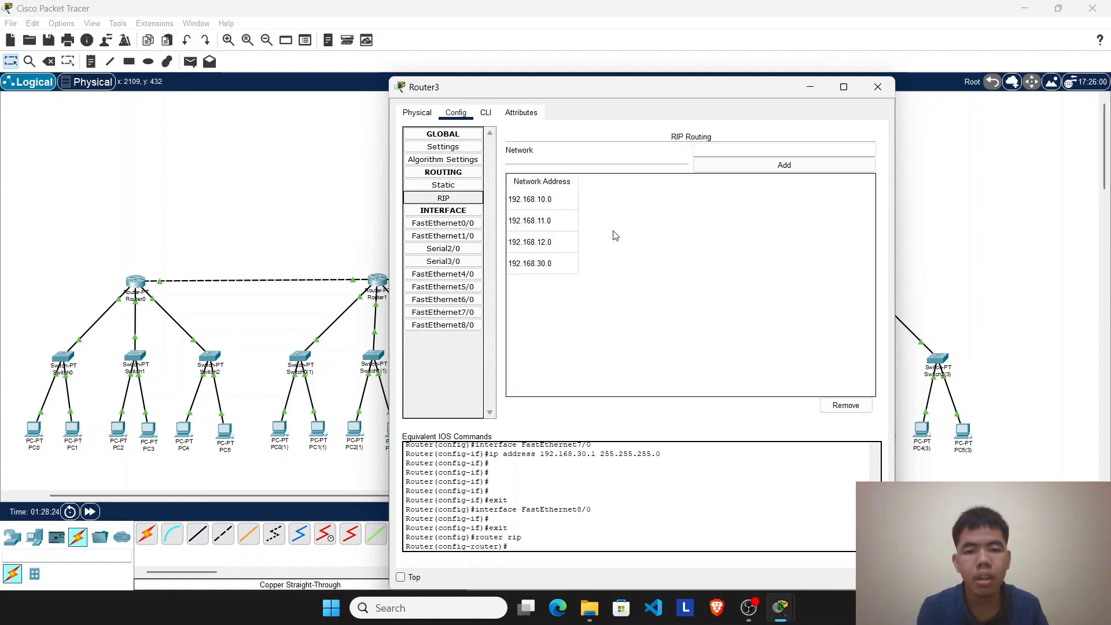
# Step: Enter IPv4 address 192.168.40.1 with subnet mask 255.255.255.0 for Router3's FastEthernet8/0 interface
pyautogui.click(466, 324)
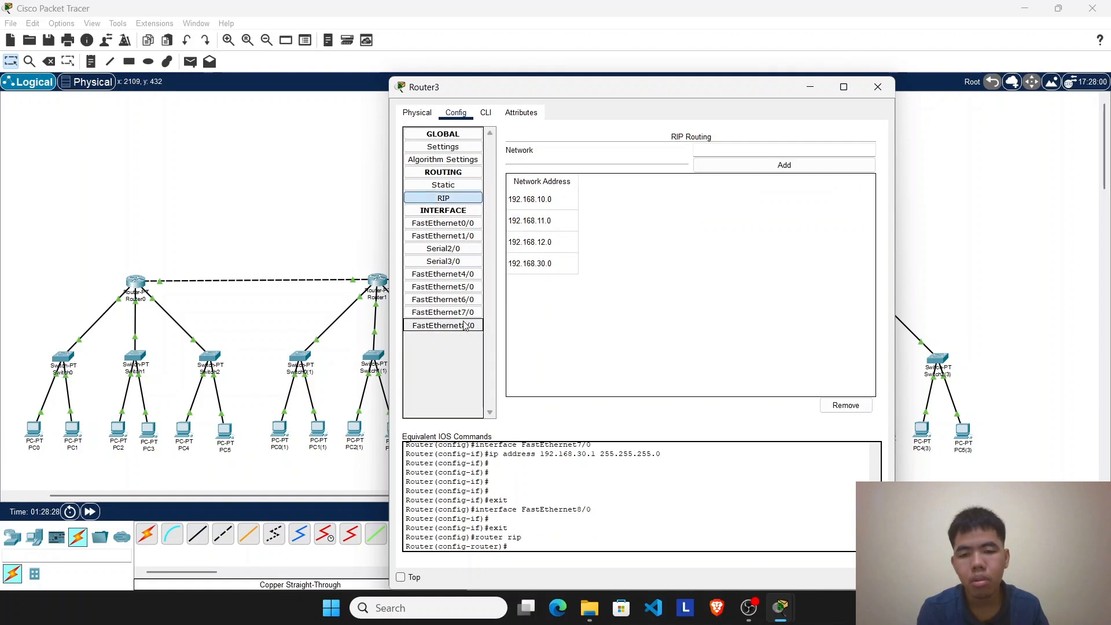
pyautogui.click(781, 218)
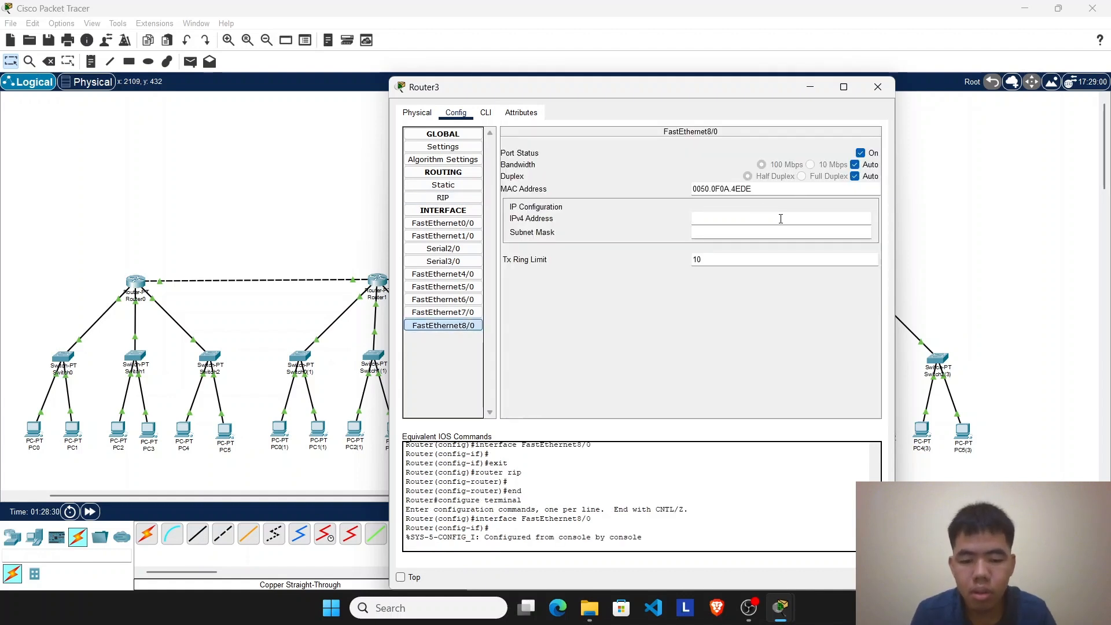
pyautogui.write('192.1')
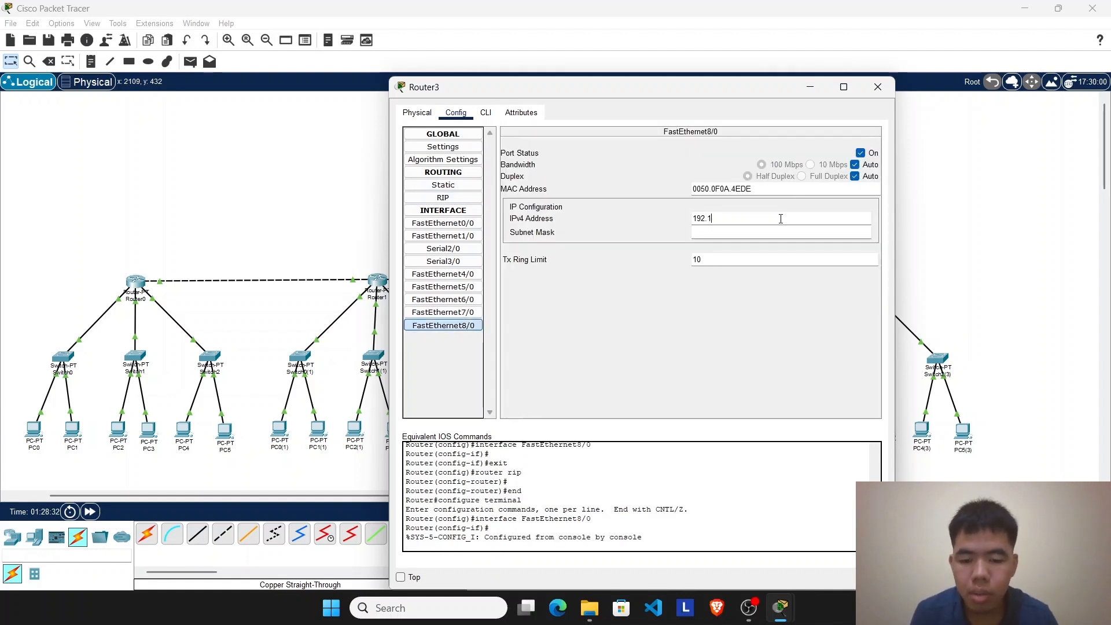
pyautogui.write('68.40.1')
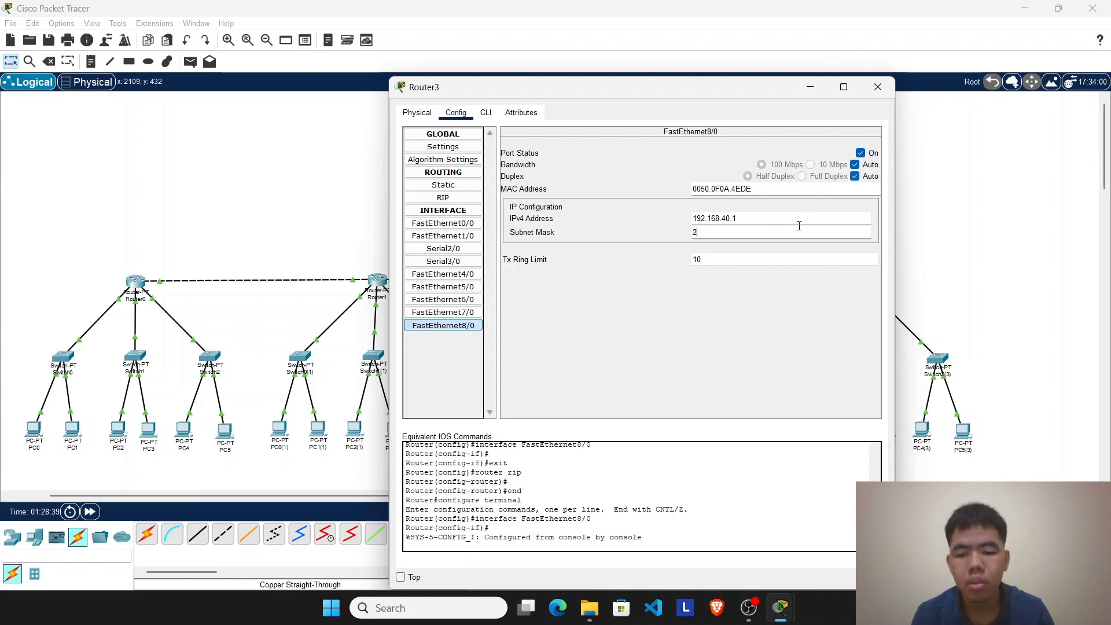
pyautogui.write('.255')
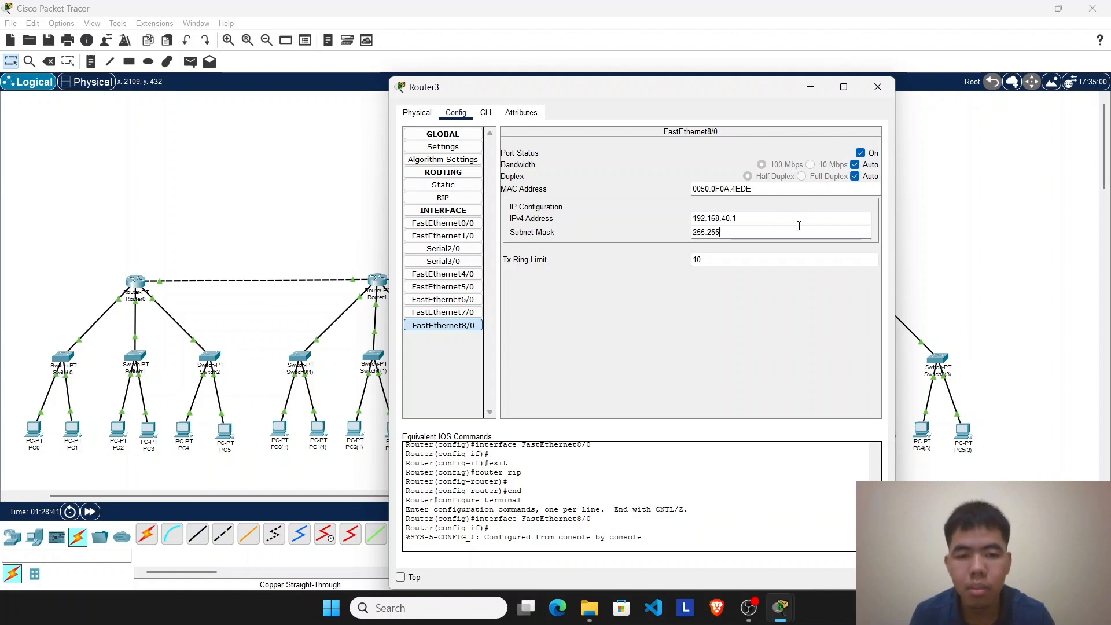
pyautogui.write('.255.0')
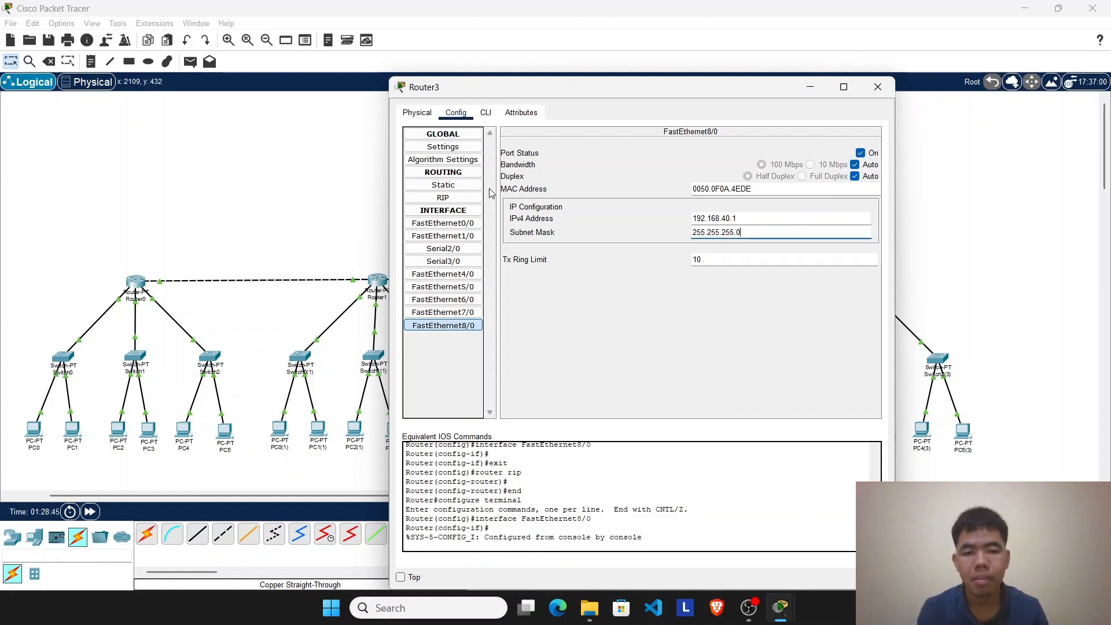
# Step: Add network 192.168.40.0 to Router3's RIP routing and close the router's settings
pyautogui.click(461, 197)
pyautogui.click(801, 146)
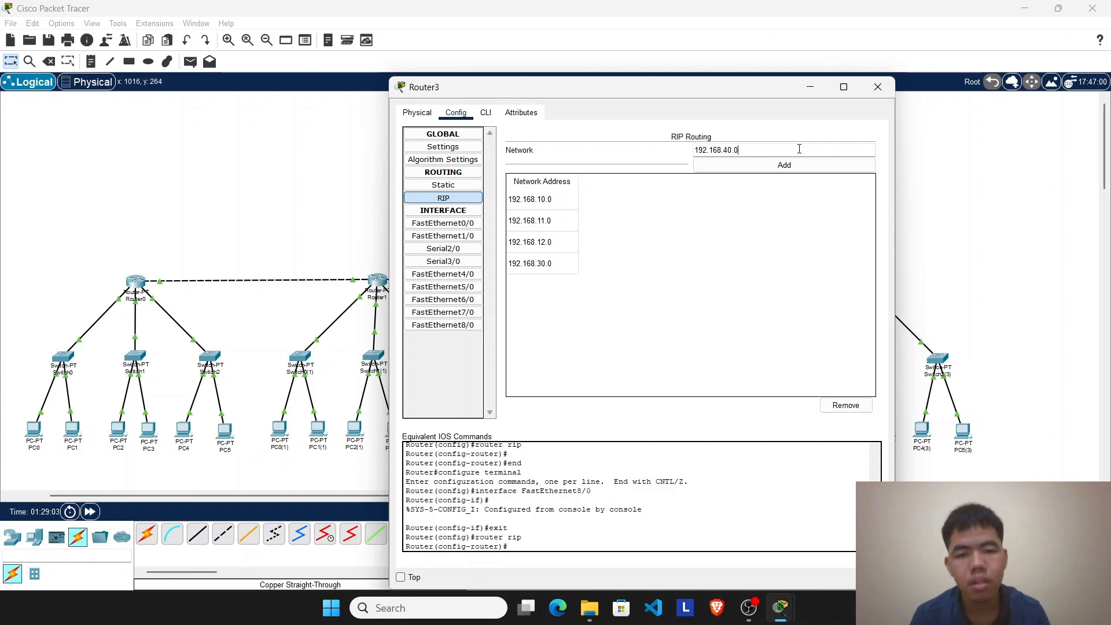
pyautogui.click(785, 166)
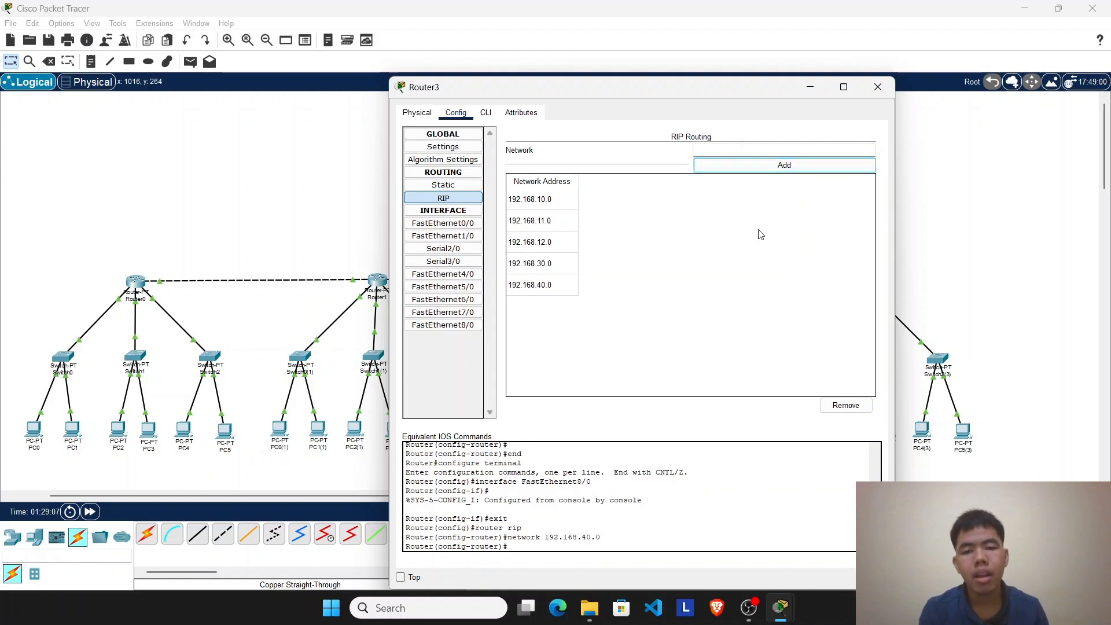
pyautogui.click(877, 87)
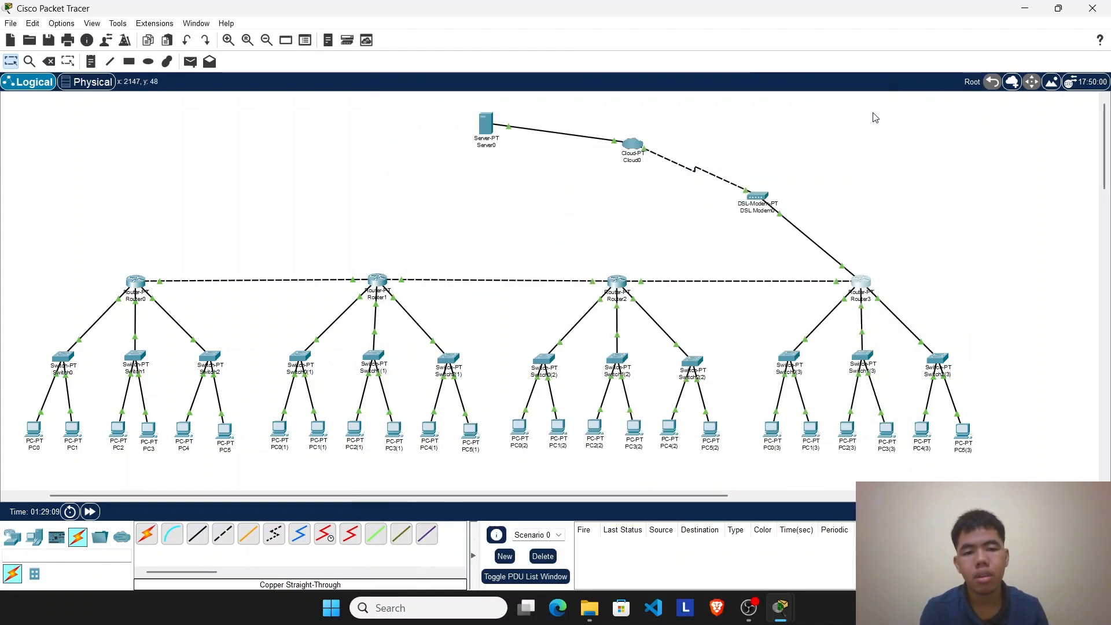
# Step: Give Server0 the static IPv4 address 192.168.40.2 with subnet mask 255.255.255.0
pyautogui.click(485, 128)
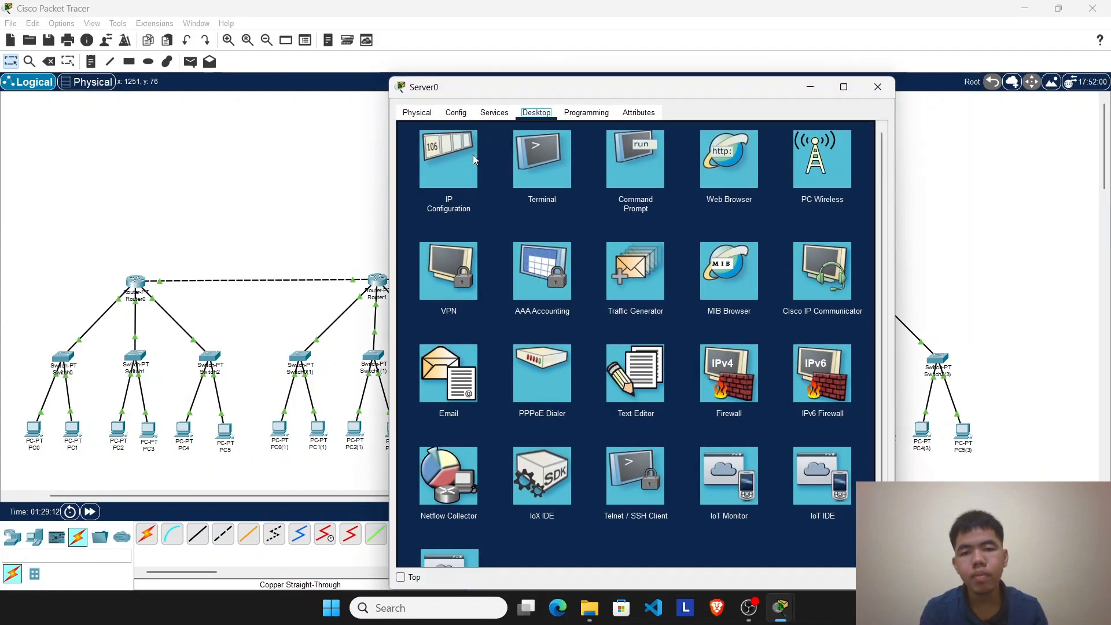
pyautogui.click(466, 154)
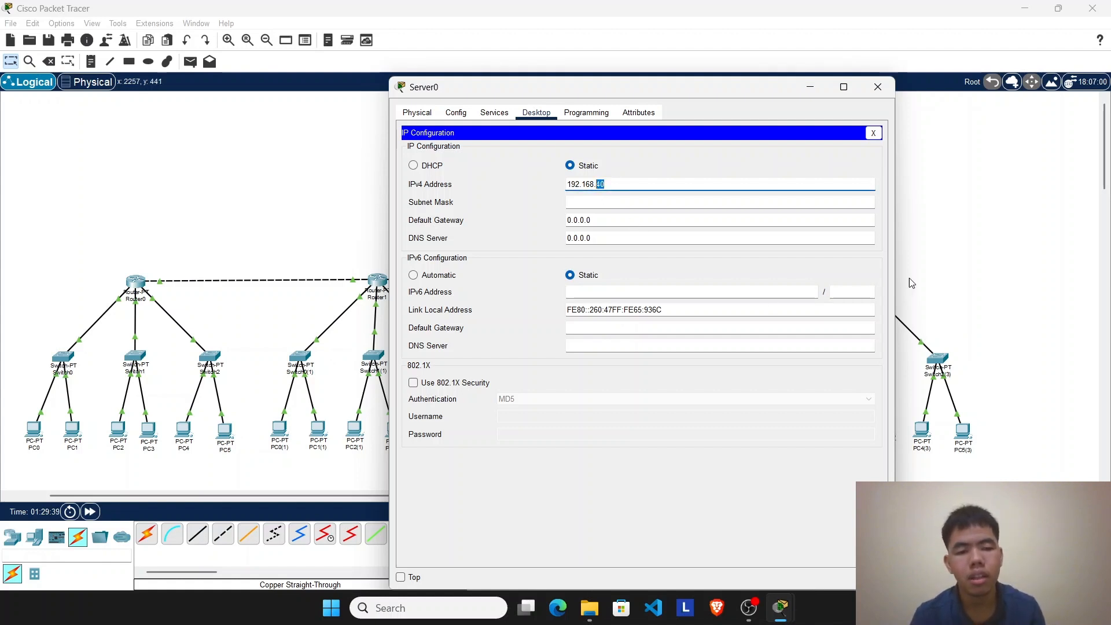
pyautogui.moveTo(747, 88); pyautogui.dragTo(581, 113)
pyautogui.click(550, 182)
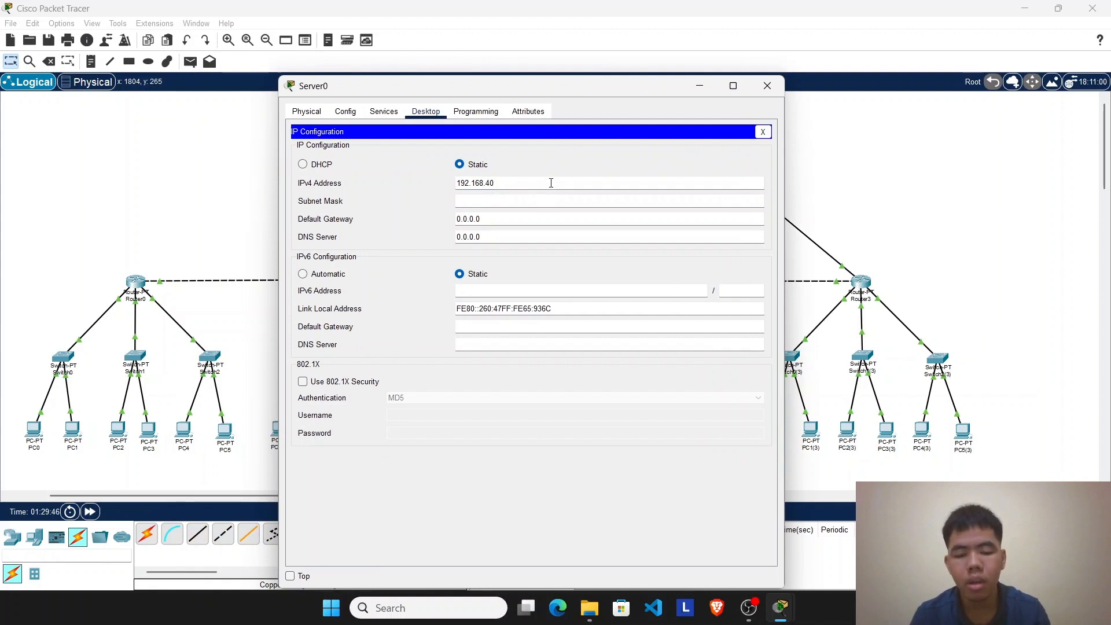
pyautogui.click(548, 202)
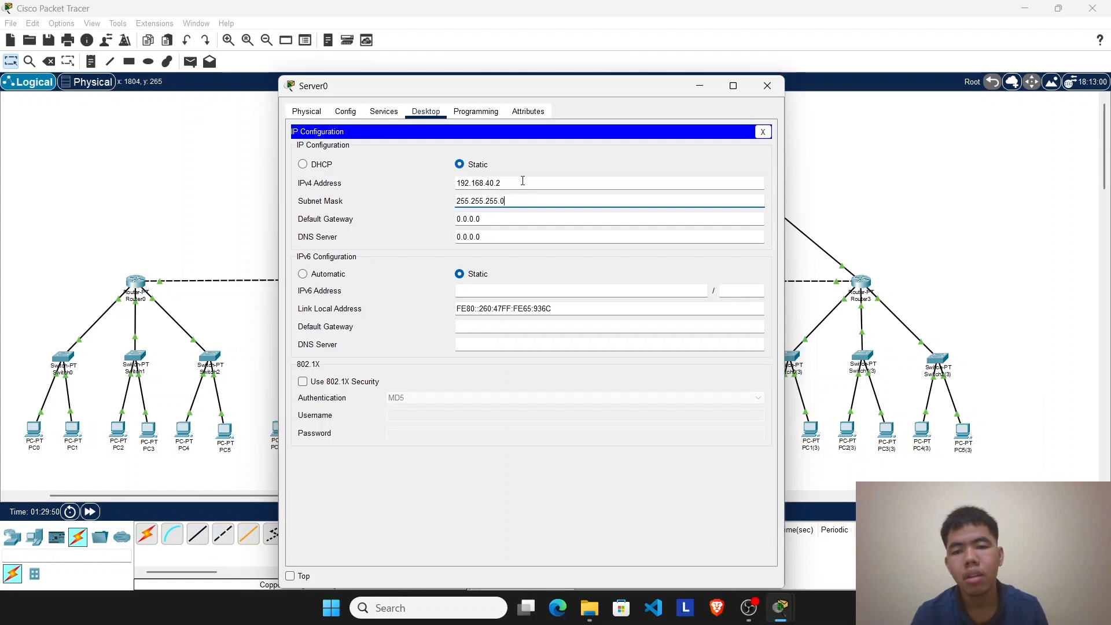
# Step: Review Server0's configuration and physical device view, and close its window
pyautogui.click(383, 111)
pyautogui.click(345, 111)
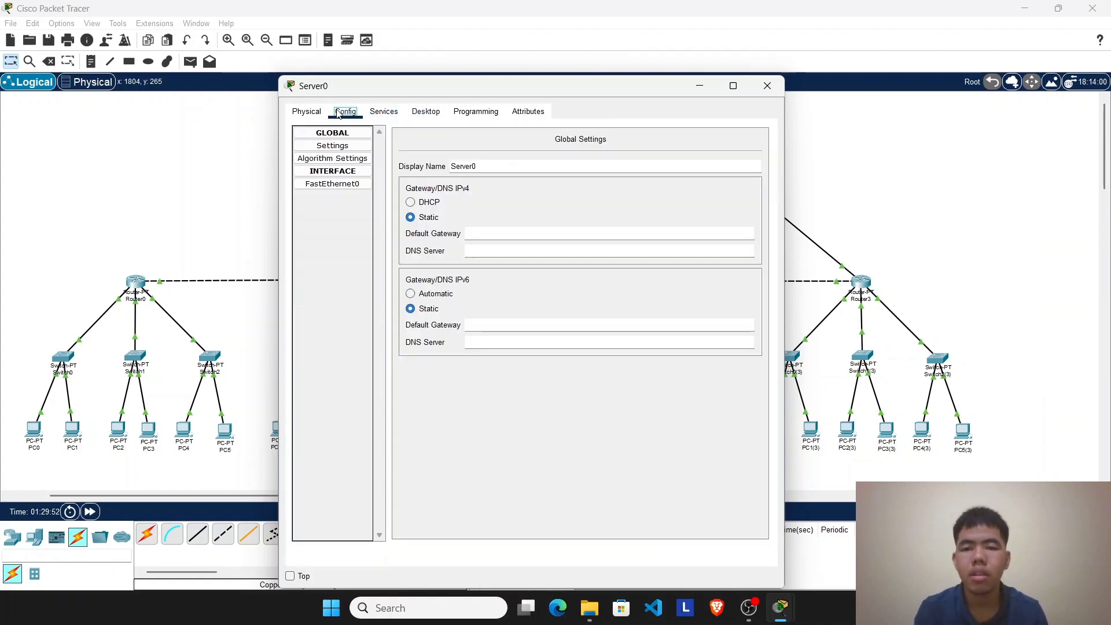
pyautogui.click(384, 111)
pyautogui.click(305, 114)
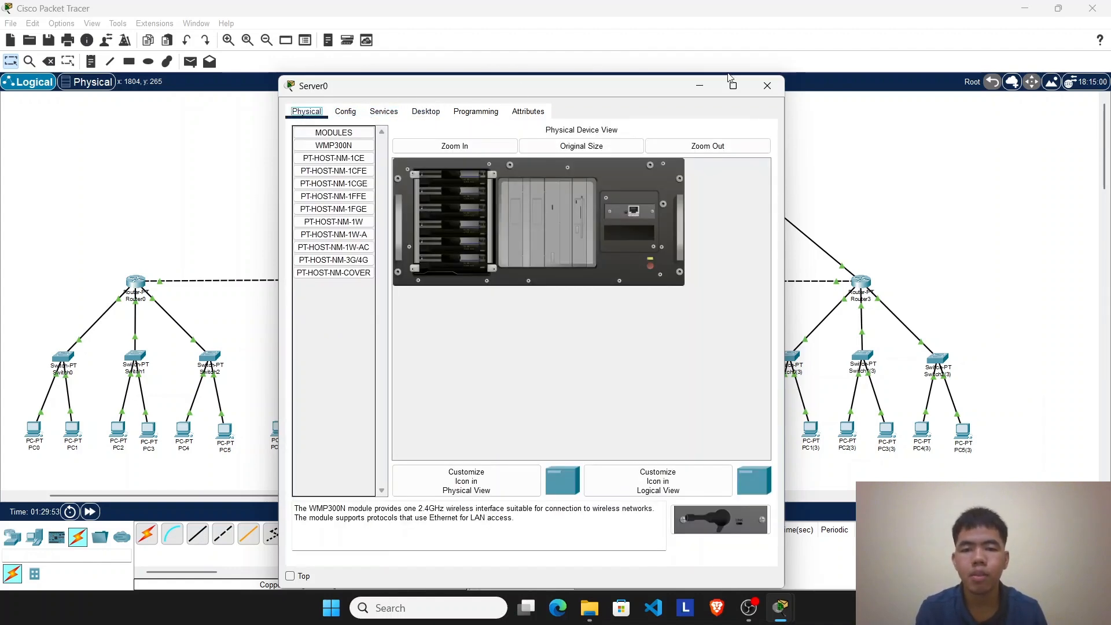
pyautogui.click(767, 86)
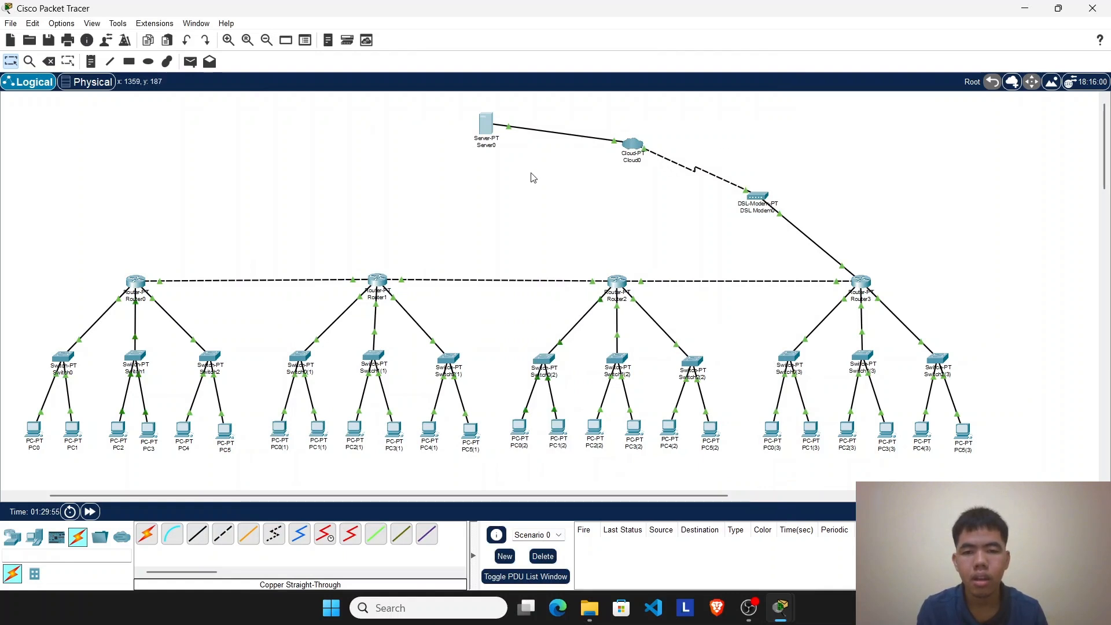
pyautogui.moveTo(264, 130); pyautogui.dragTo(549, 191)
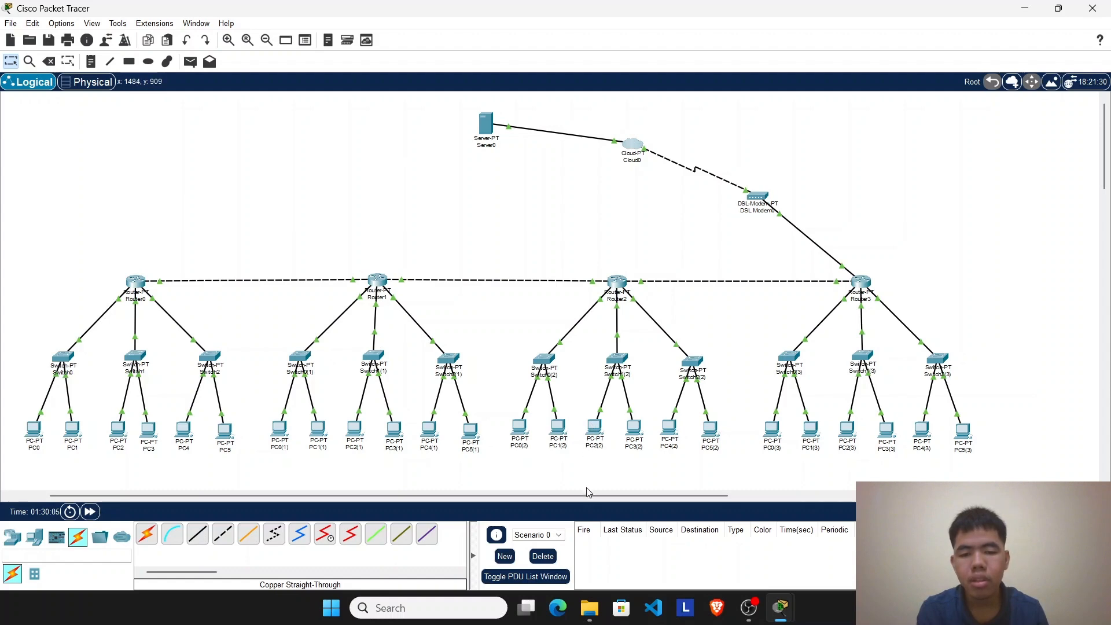
# Step: Add a DSL connection from Modem4 to Ethernet6 in Cloud0 and close its settings
pyautogui.moveTo(589, 495); pyautogui.dragTo(554, 495)
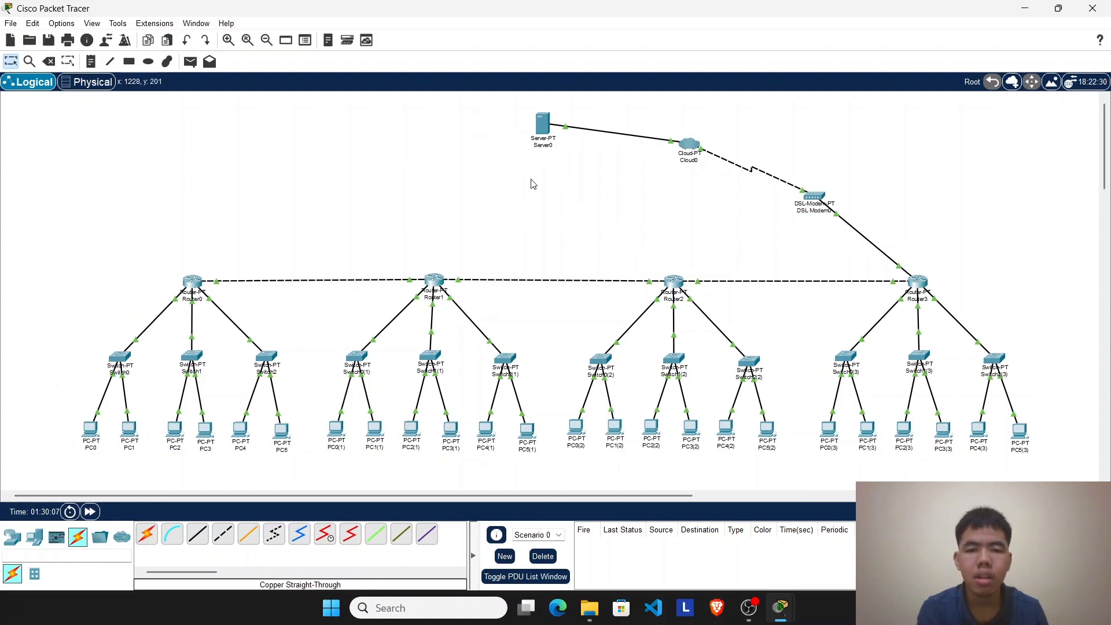
pyautogui.click(690, 144)
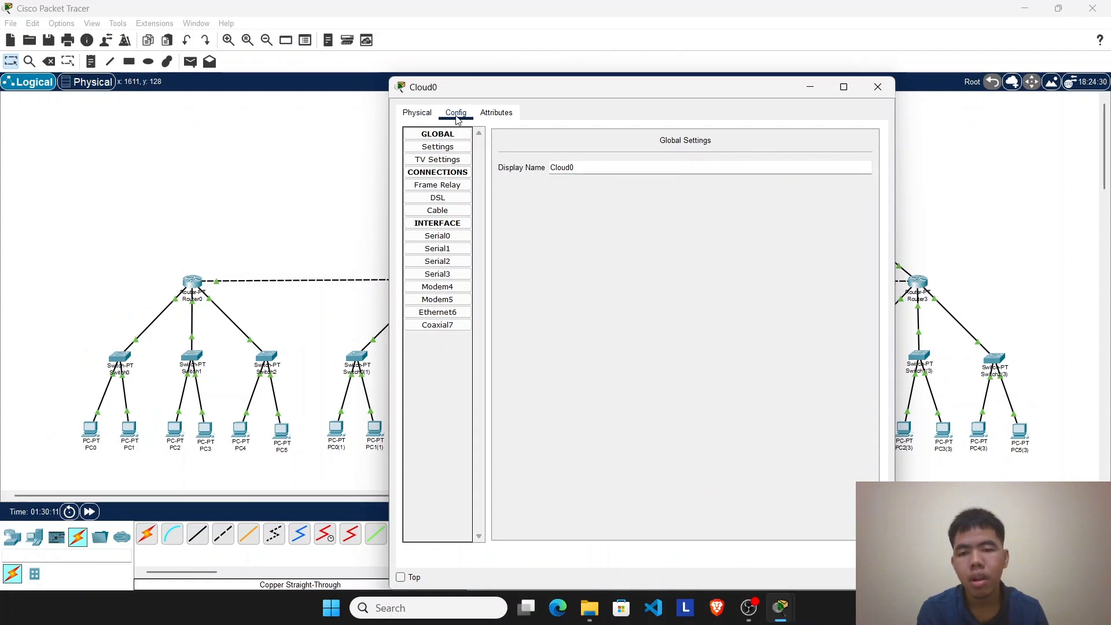
pyautogui.click(462, 199)
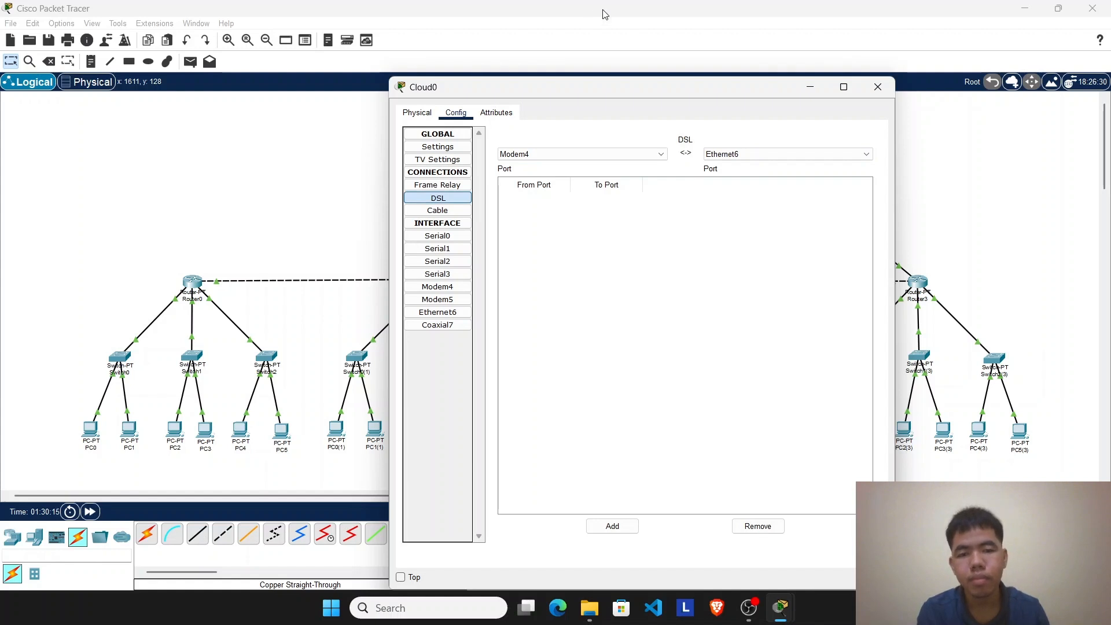
pyautogui.click(625, 153)
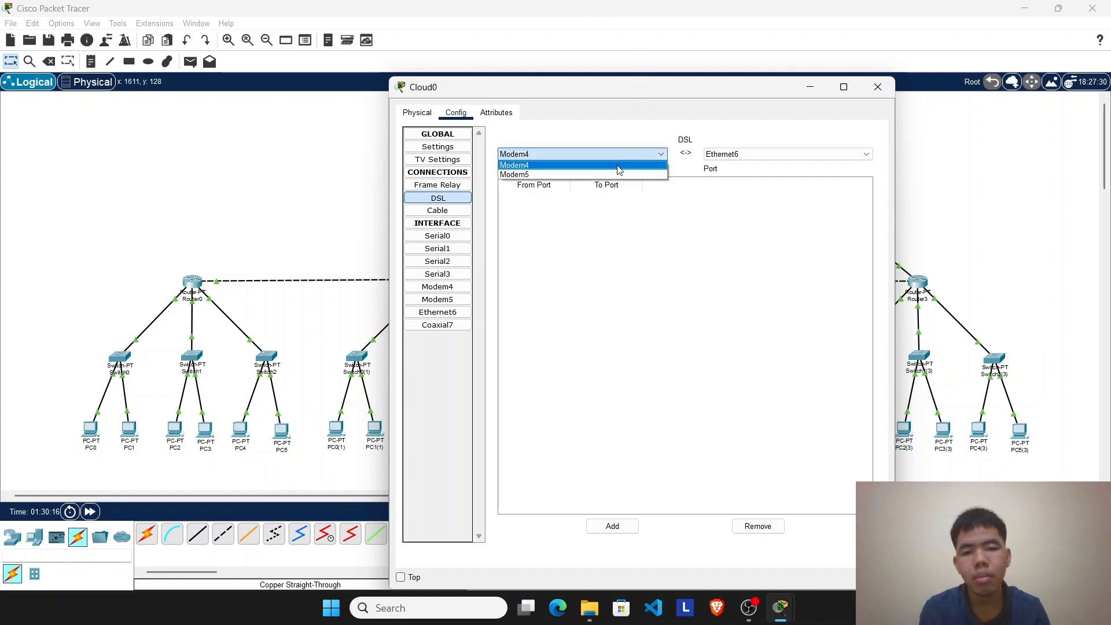
pyautogui.click(615, 167)
pyautogui.click(709, 155)
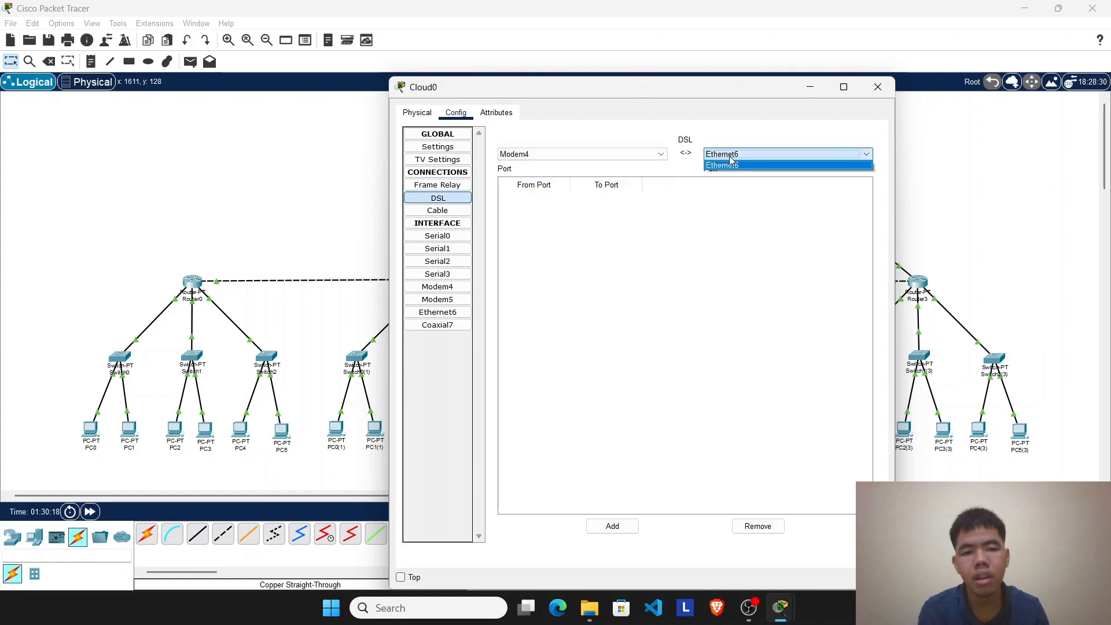
pyautogui.click(809, 96)
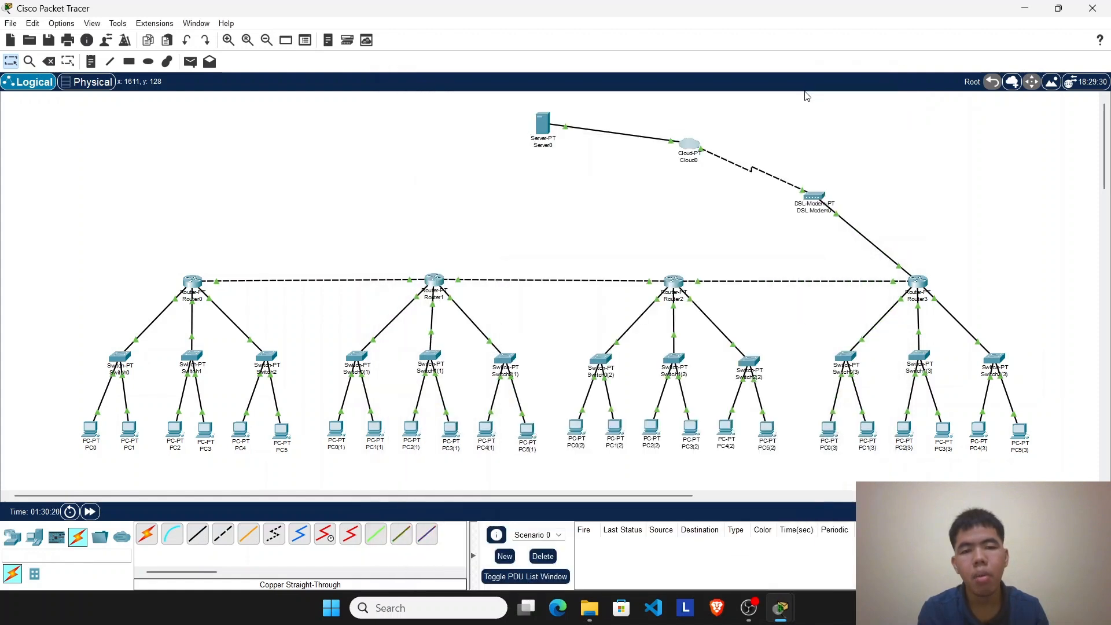
pyautogui.click(810, 87)
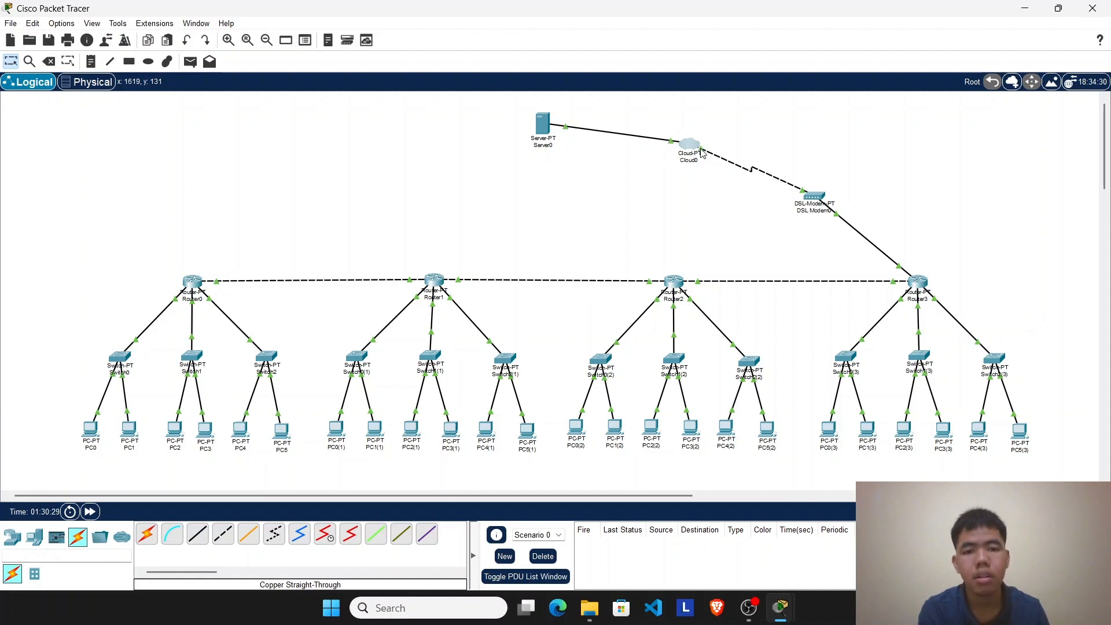
pyautogui.click(701, 150)
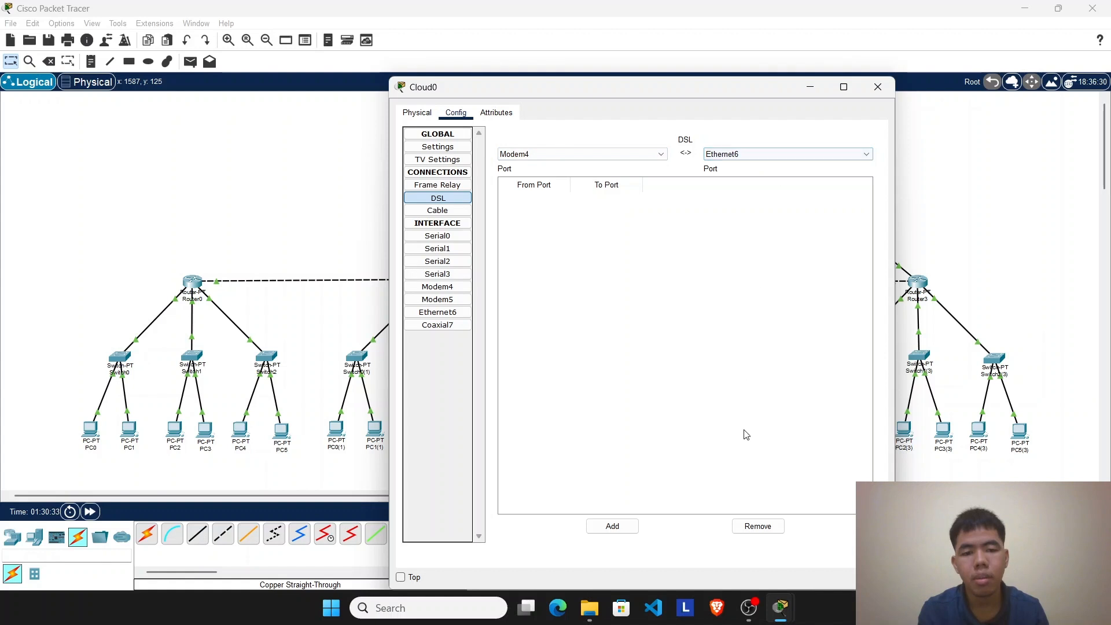
pyautogui.click(624, 528)
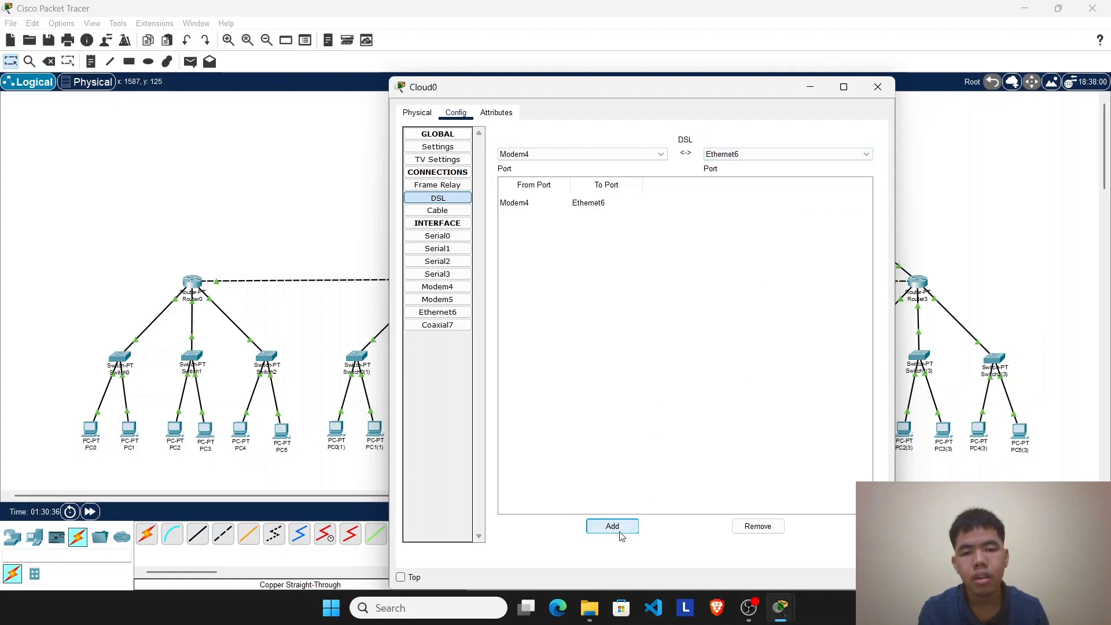
pyautogui.click(876, 85)
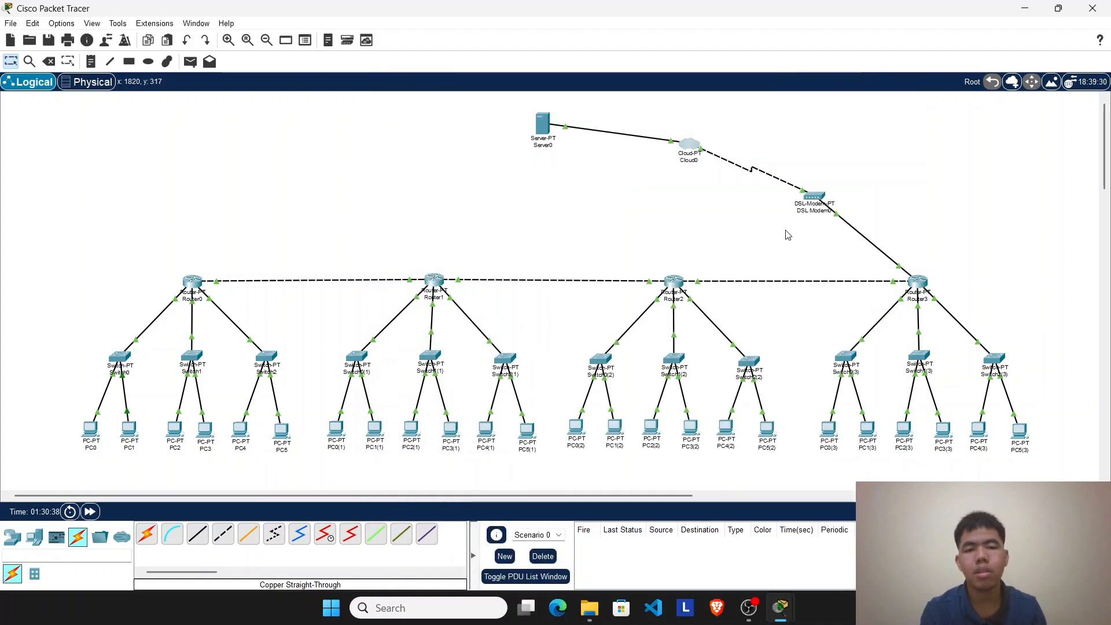
pyautogui.moveTo(75, 99); pyautogui.dragTo(1056, 481)
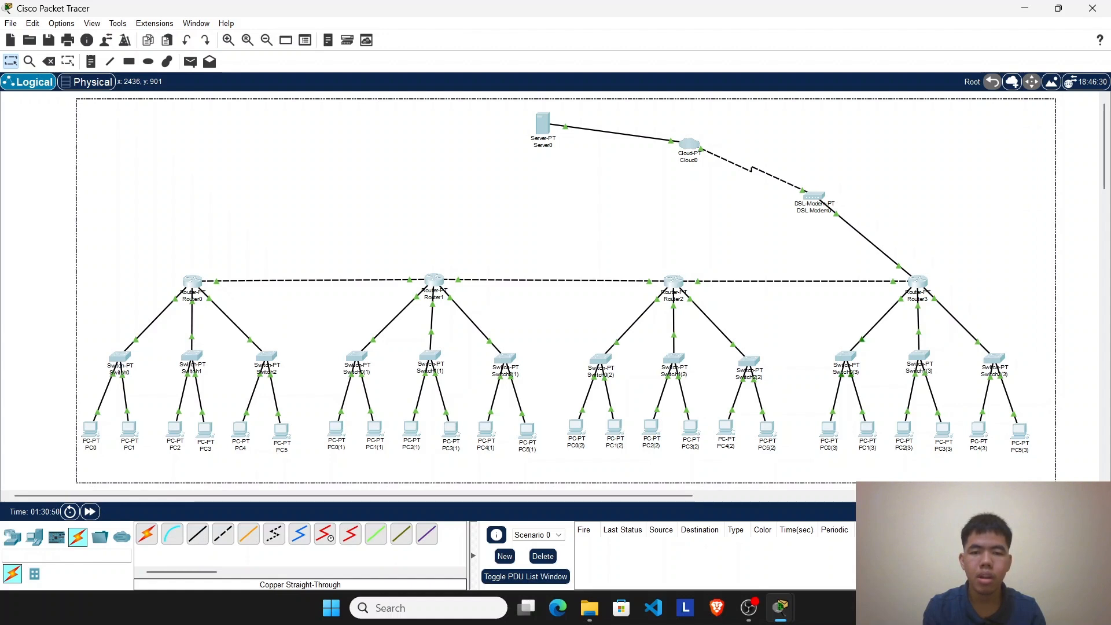
pyautogui.moveTo(1056, 482); pyautogui.dragTo(1055, 481)
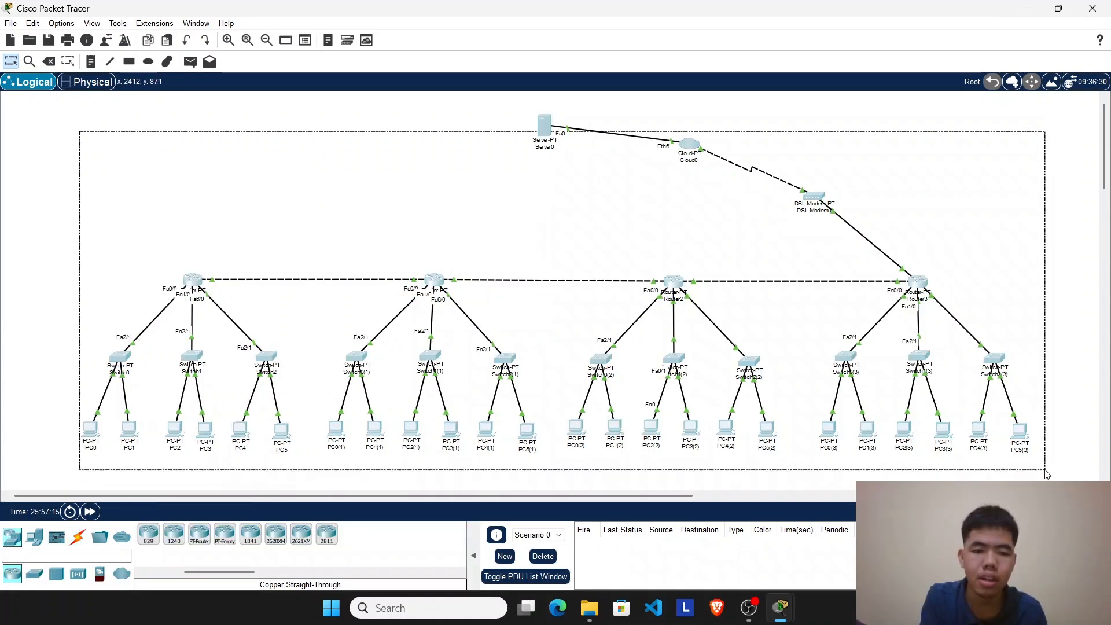
pyautogui.moveTo(1047, 474); pyautogui.dragTo(1067, 483)
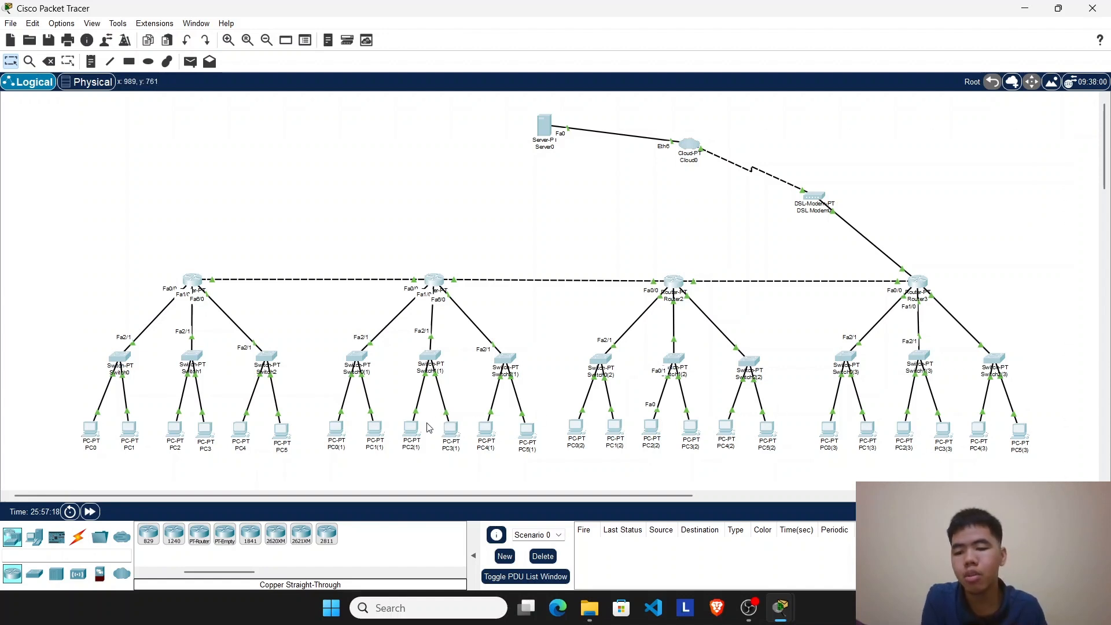
# Step: Test connectivity with simple PDUs from PC0 to PC0(1), PC0(2) and PC0(3), and delete the scenario's PDU results
pyautogui.click(191, 62)
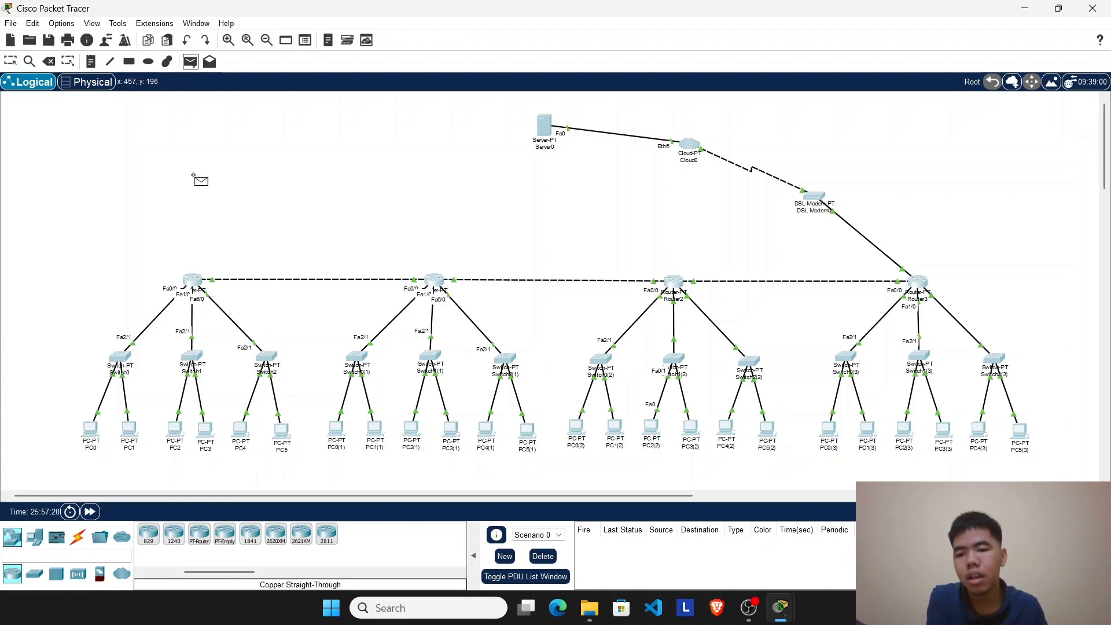
pyautogui.click(94, 431)
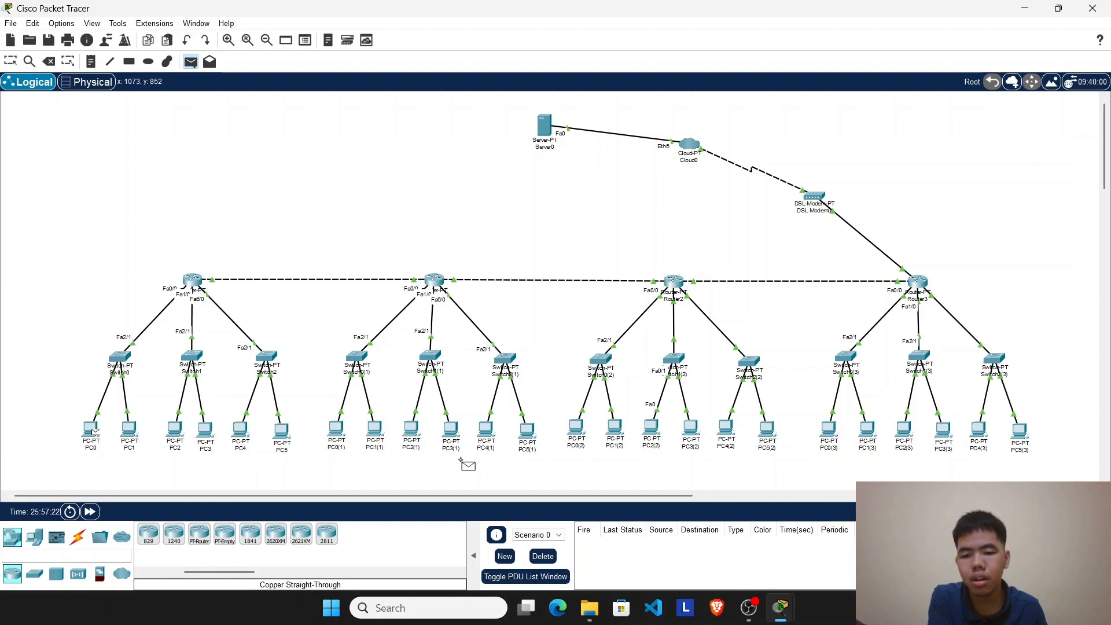
pyautogui.click(342, 433)
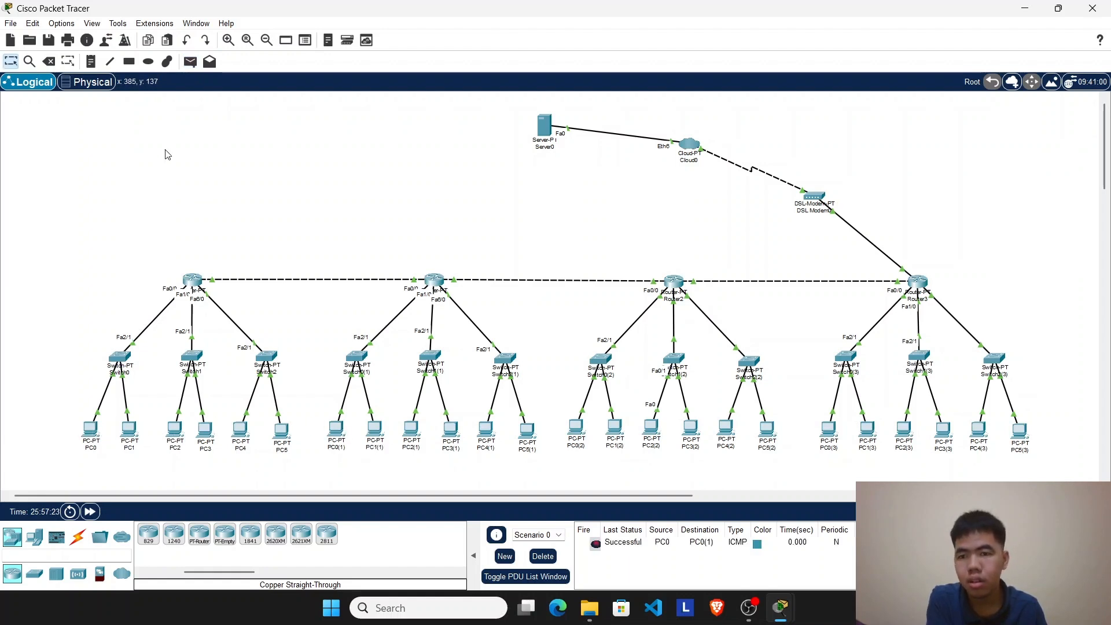
pyautogui.click(191, 62)
pyautogui.click(93, 434)
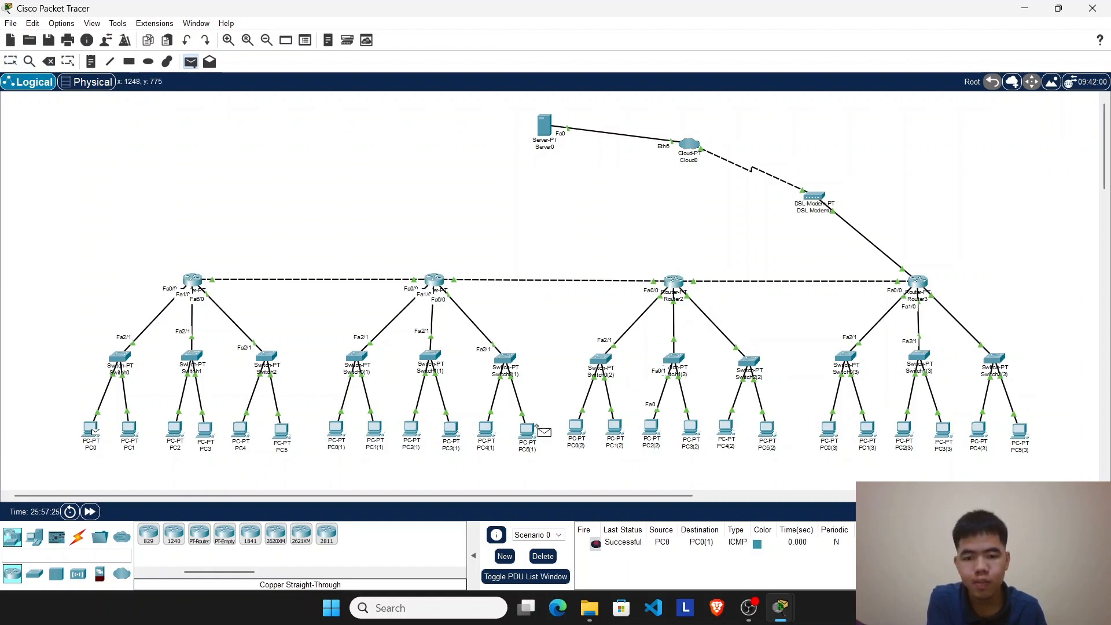
pyautogui.click(577, 430)
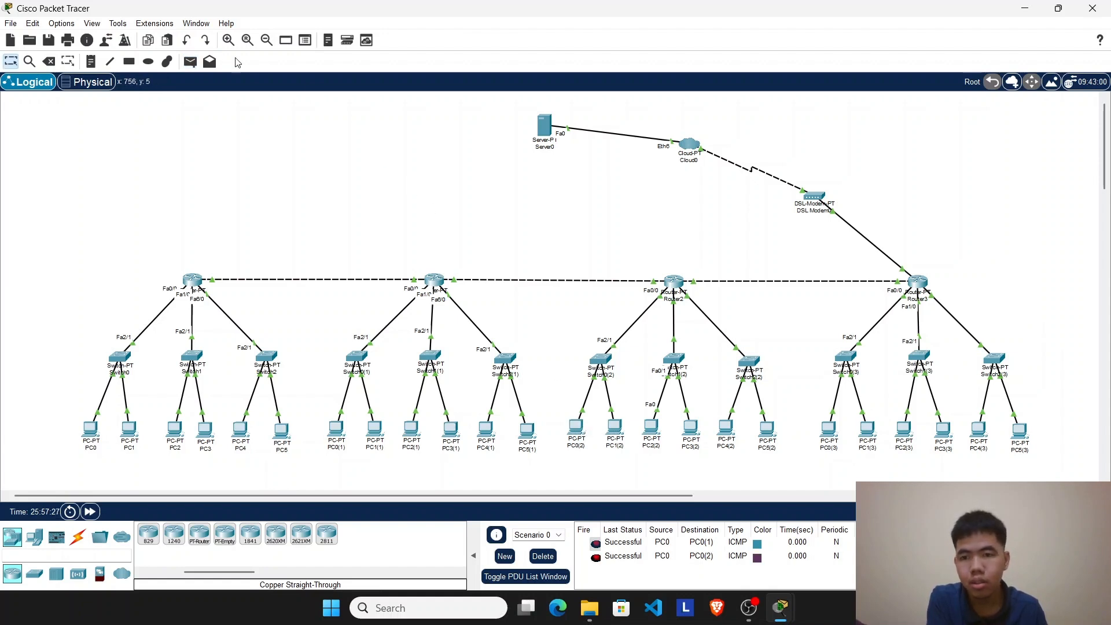
pyautogui.click(191, 62)
pyautogui.click(92, 436)
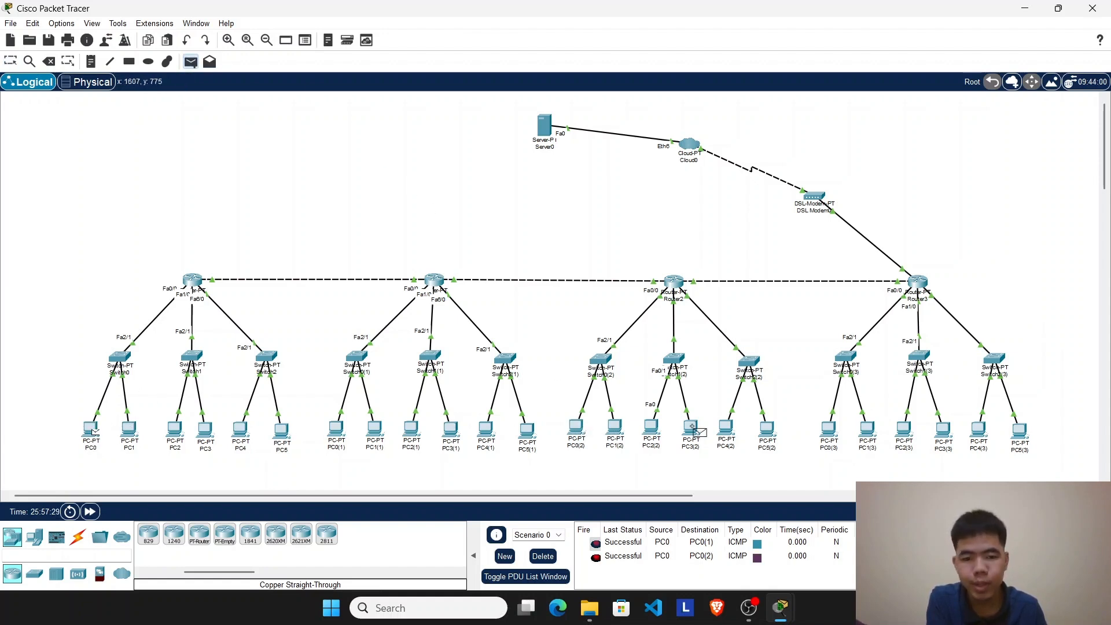
pyautogui.click(828, 433)
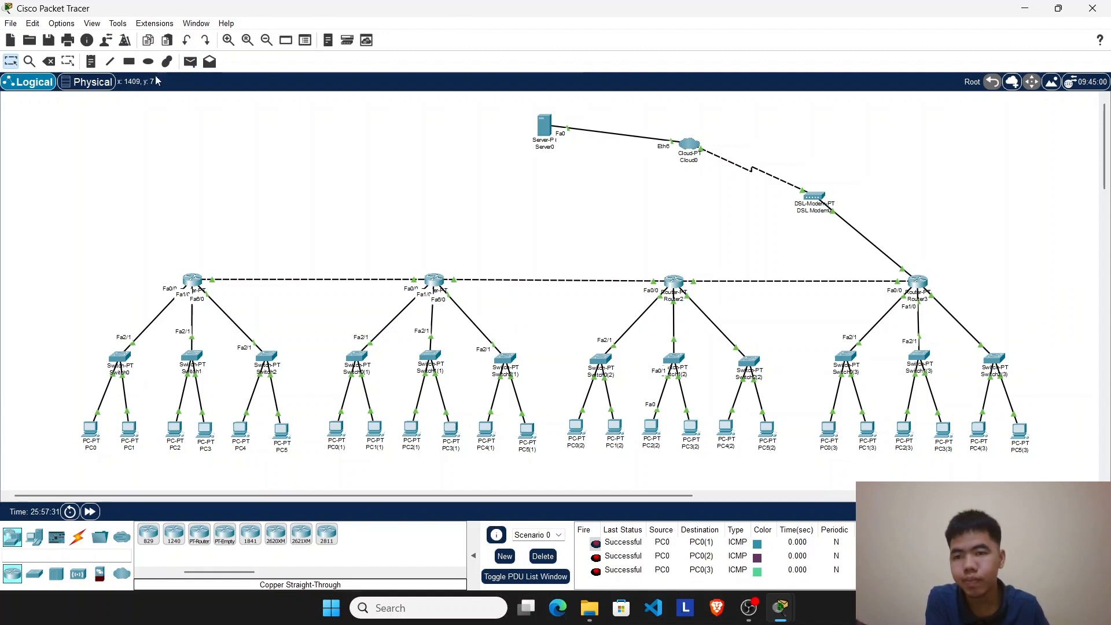
pyautogui.click(542, 556)
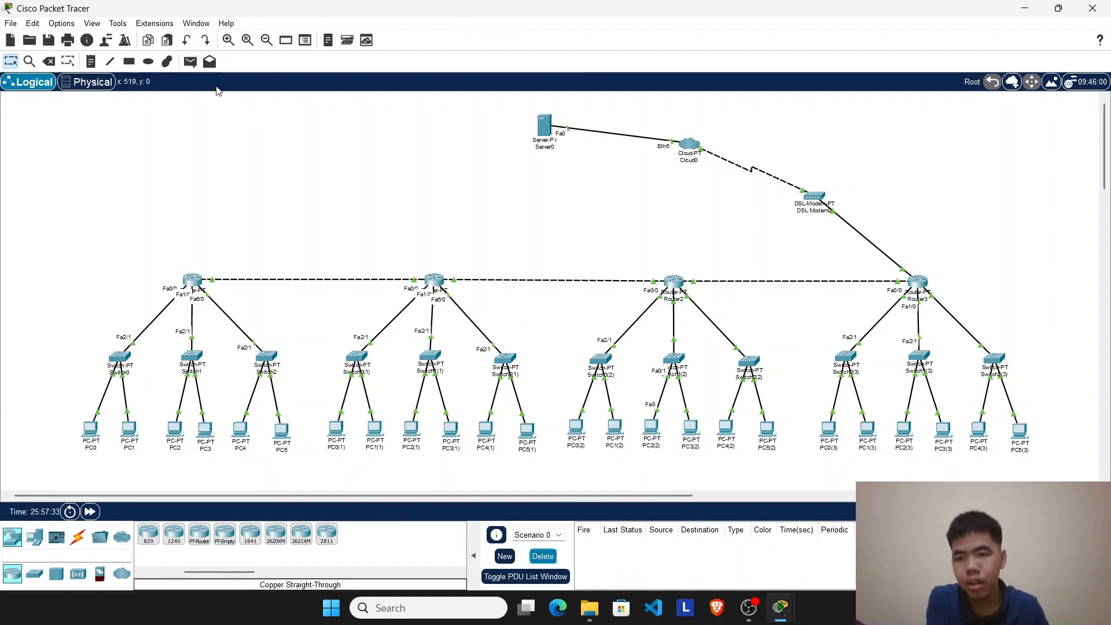
# Step: Test server connectivity by sending simple PDUs from PC0 and PC0(1) to Server0
pyautogui.click(190, 61)
pyautogui.click(91, 433)
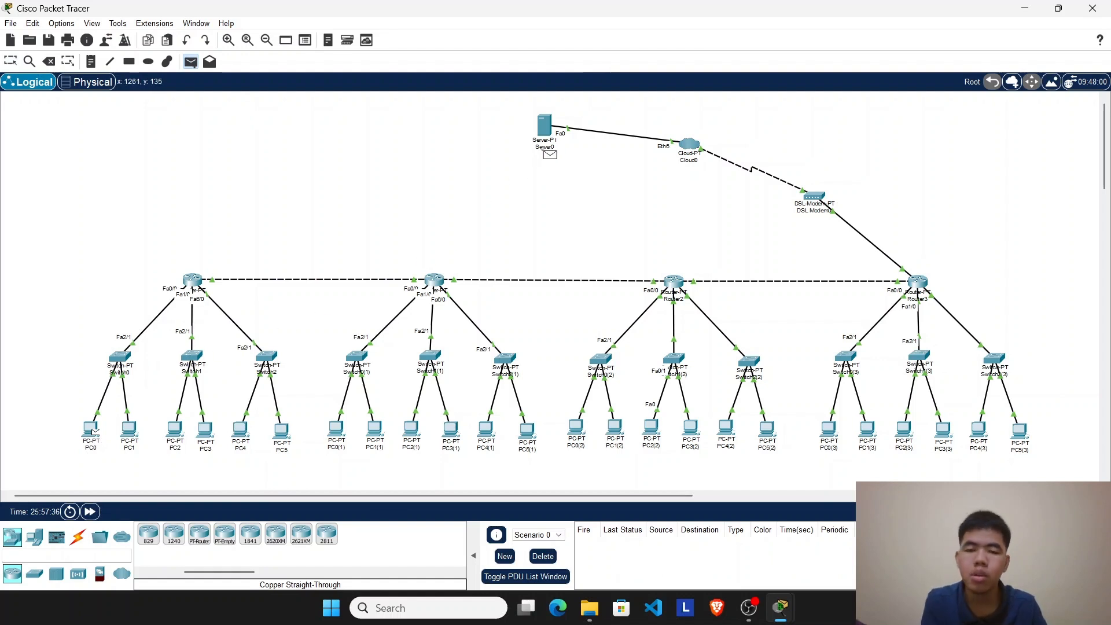
pyautogui.click(546, 133)
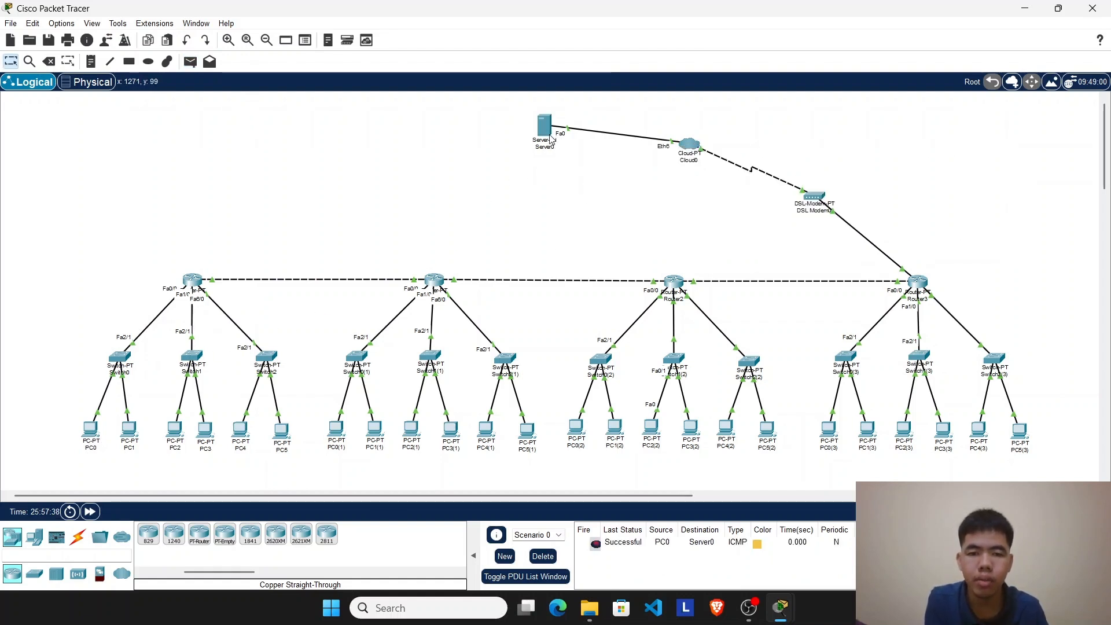
pyautogui.click(190, 62)
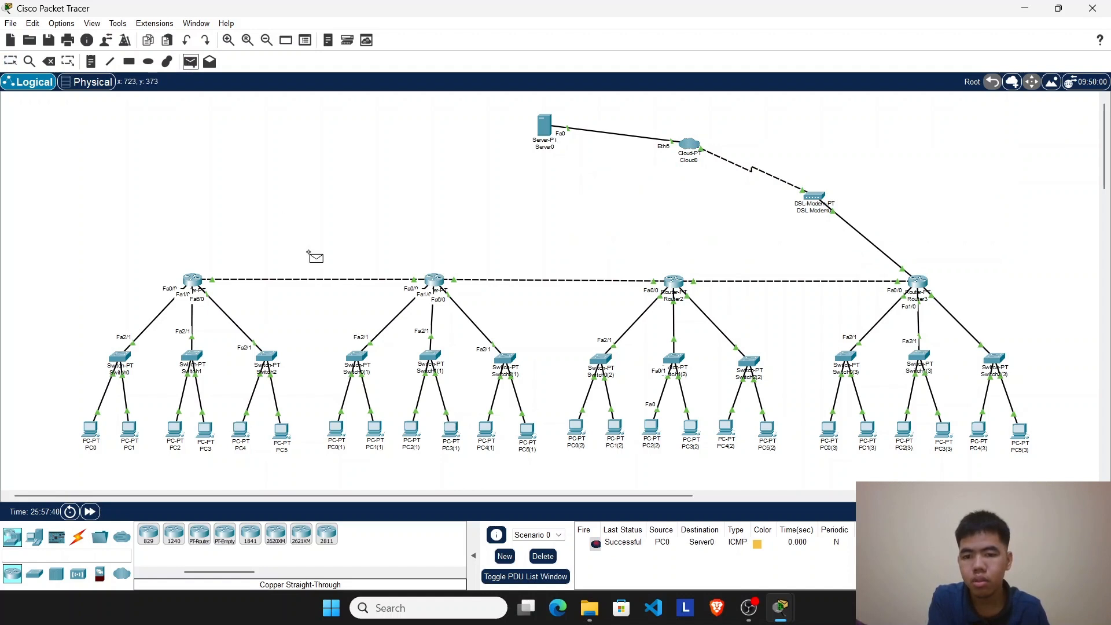
pyautogui.click(339, 430)
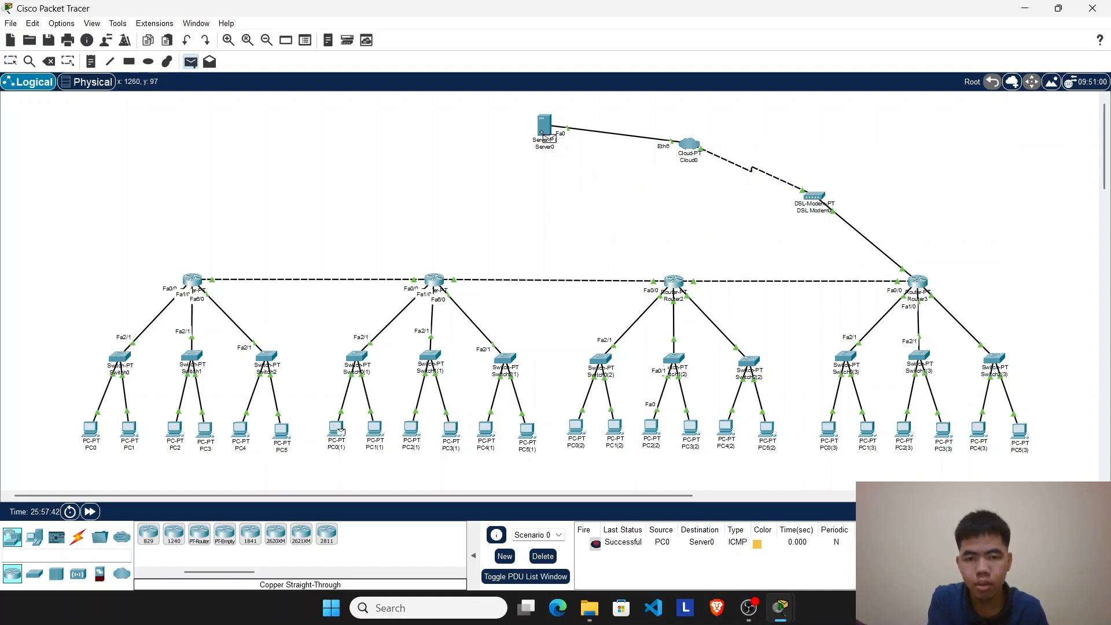
pyautogui.click(546, 132)
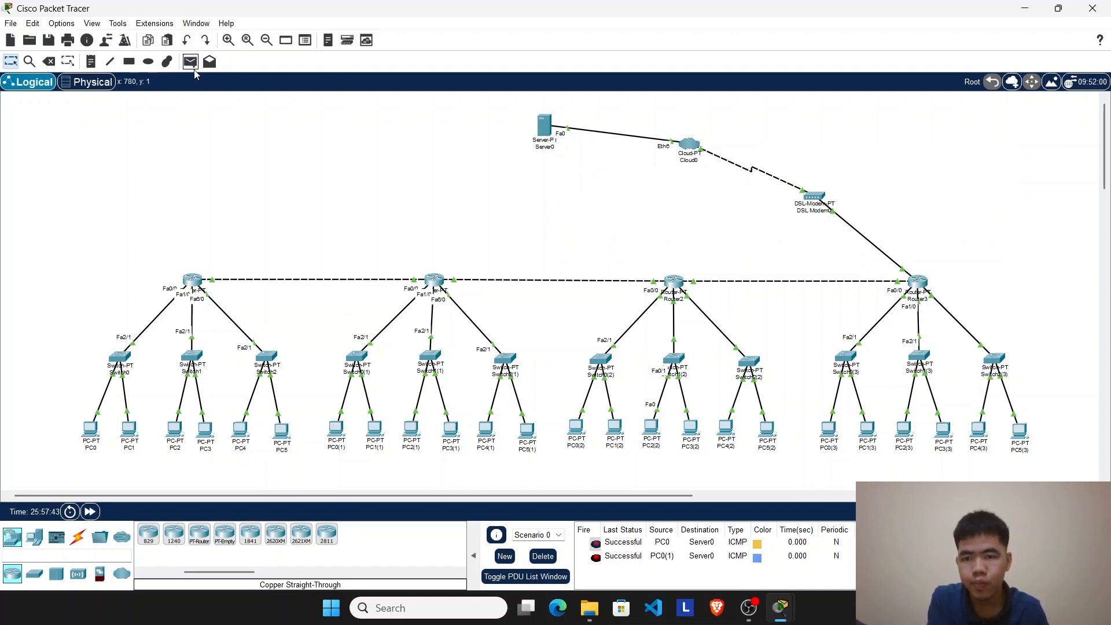
# Step: Send simple PDUs from PC0(2) and PC0(3) to Server0 and delete the scenario's PDU results
pyautogui.click(190, 61)
pyautogui.click(575, 430)
pyautogui.click(546, 133)
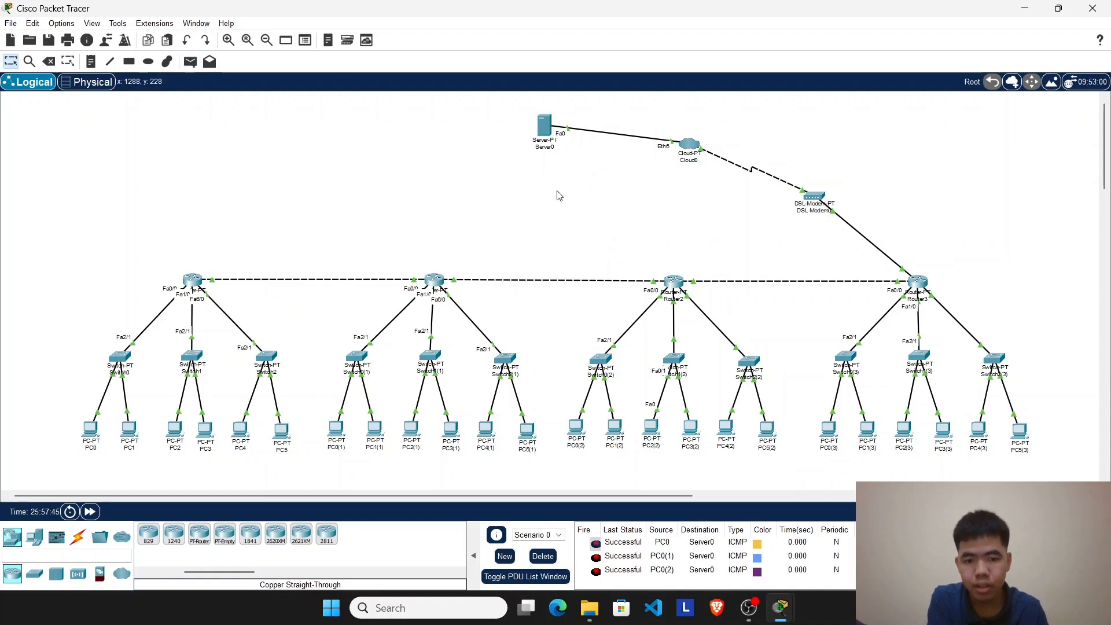
pyautogui.click(190, 61)
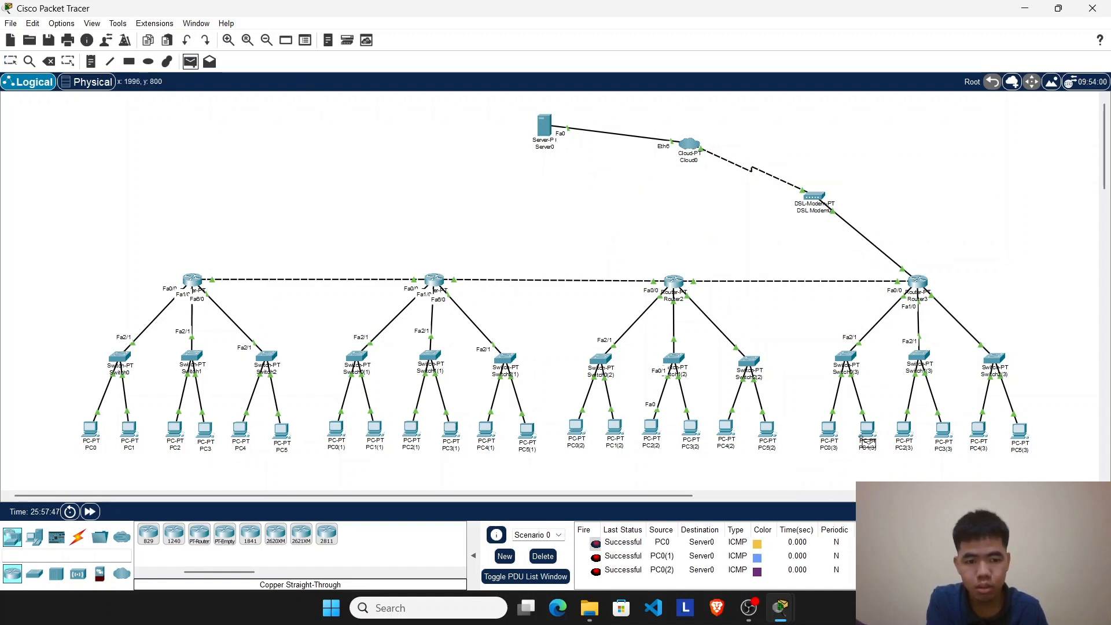
pyautogui.click(829, 429)
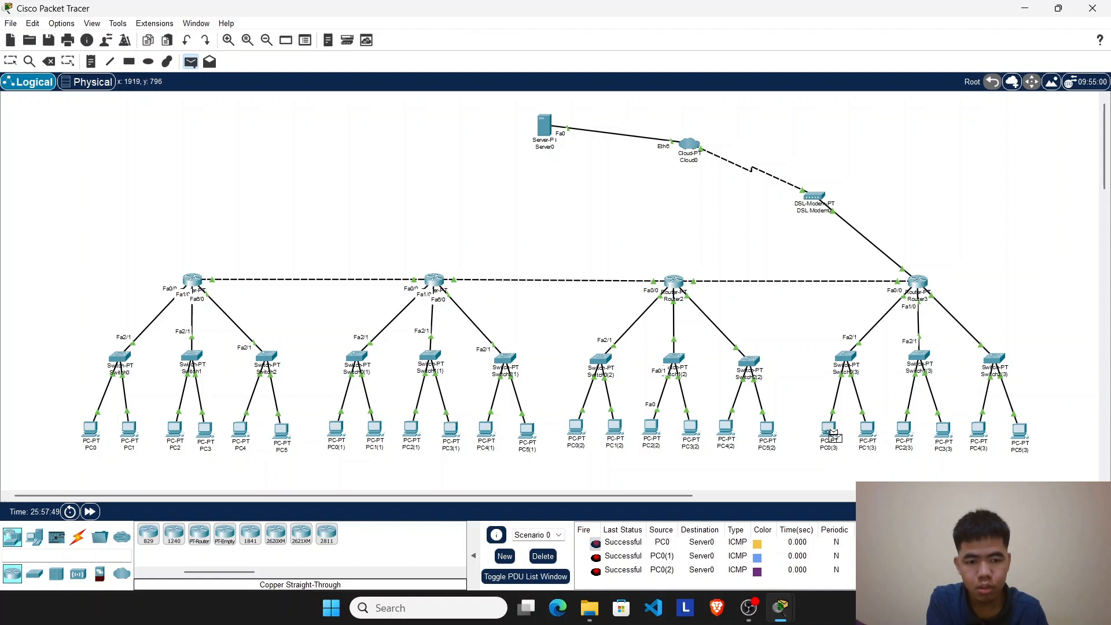
pyautogui.click(562, 139)
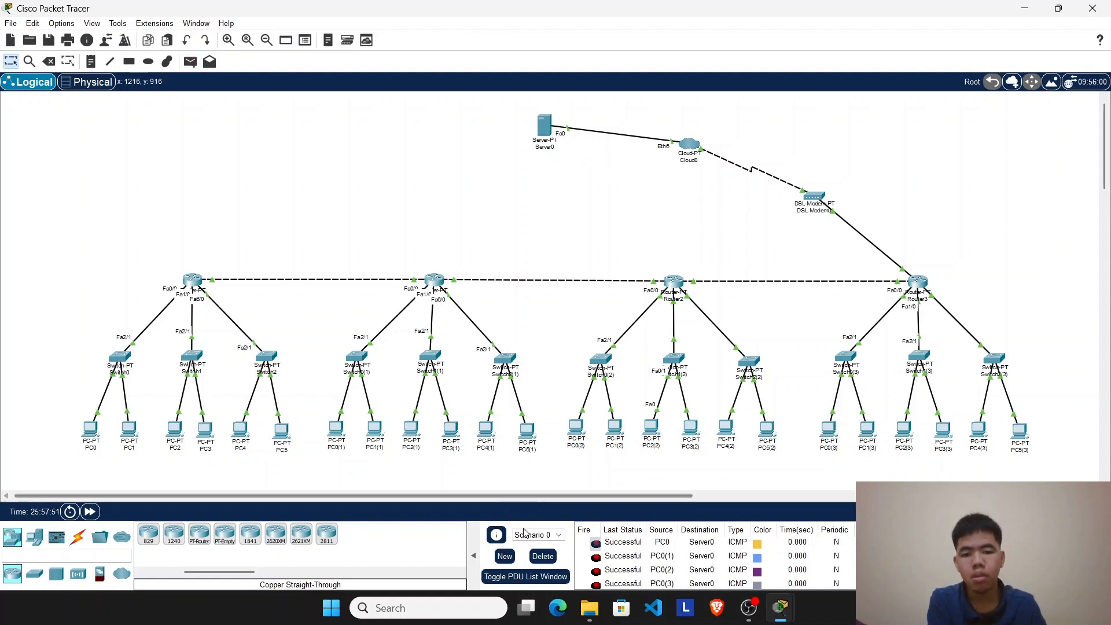
pyautogui.click(541, 556)
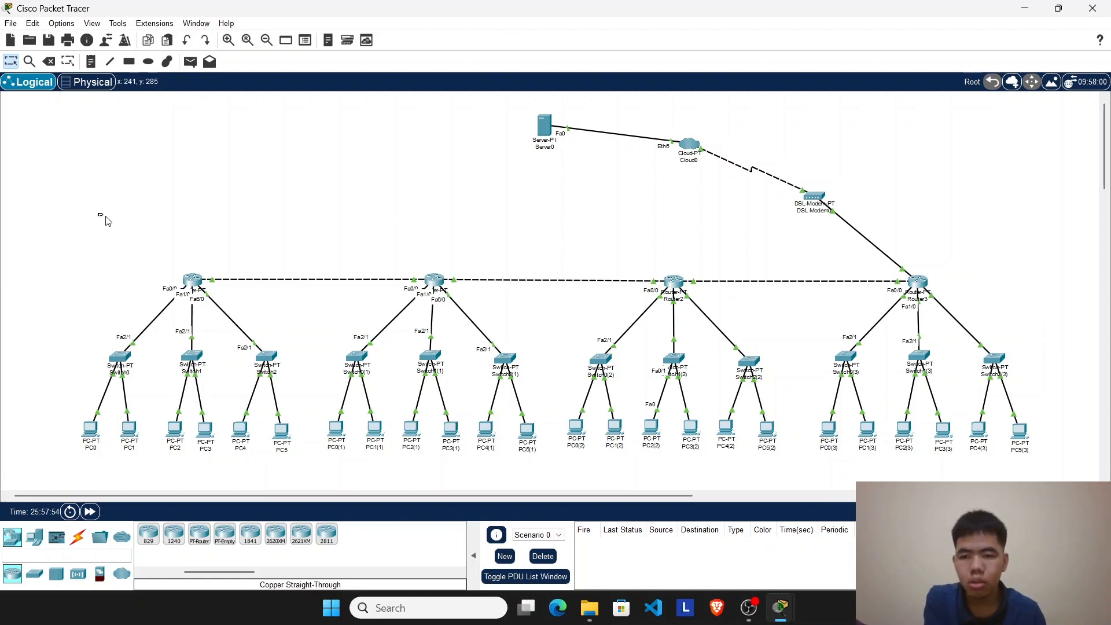
pyautogui.moveTo(98, 214); pyautogui.dragTo(1069, 470)
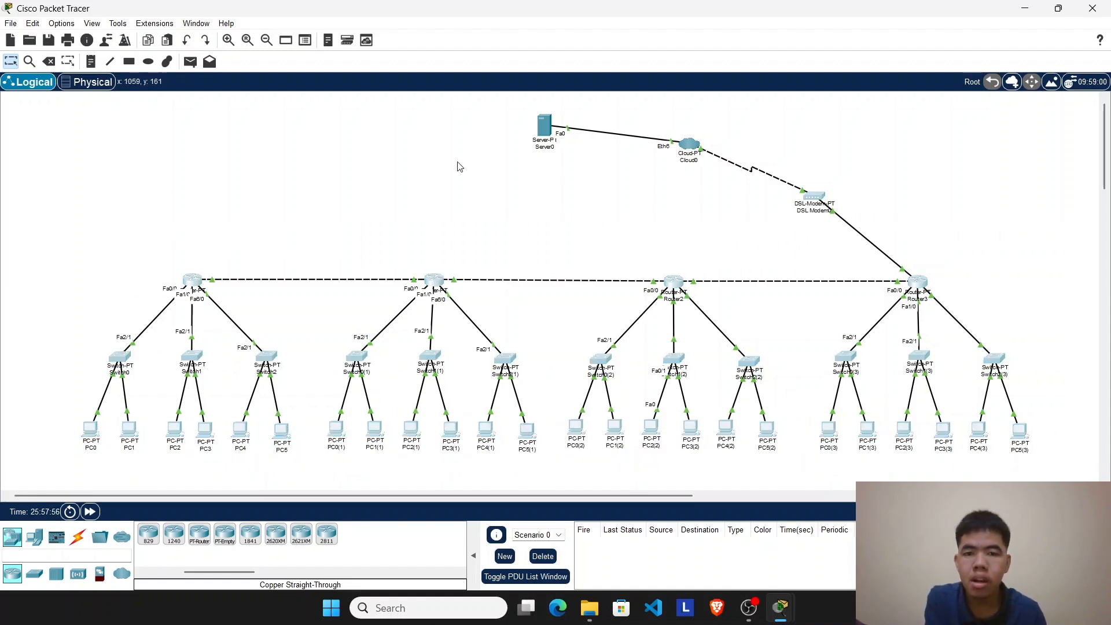
pyautogui.moveTo(96, 113); pyautogui.dragTo(1062, 474)
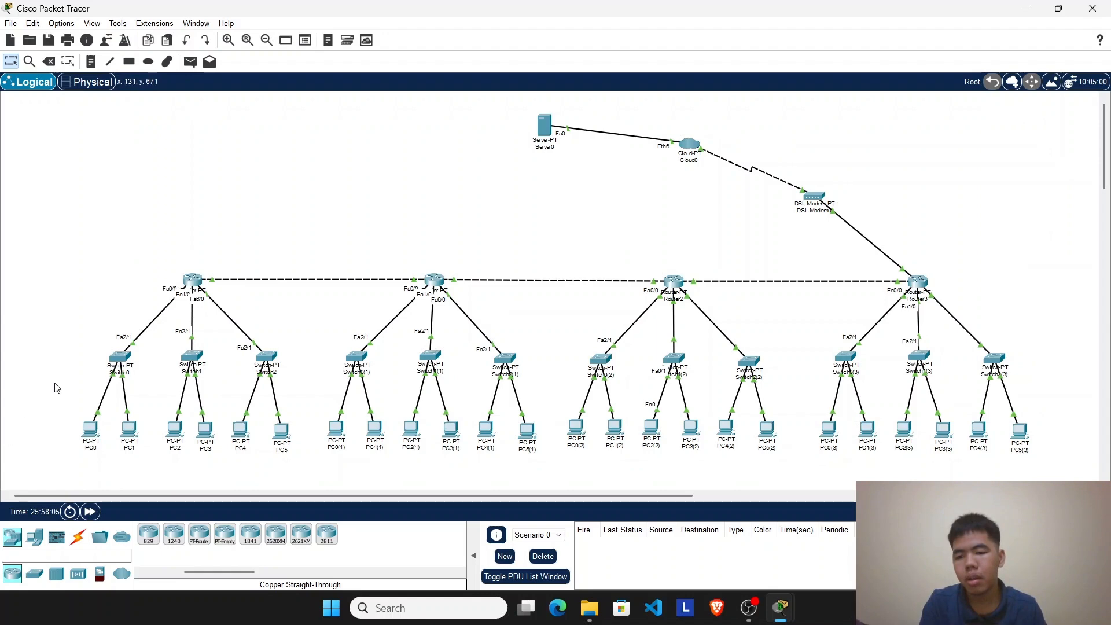
# Step: Check PC0's DHCP addressing in its IP configuration before and after fast-forwarding the simulation time
pyautogui.click(90, 429)
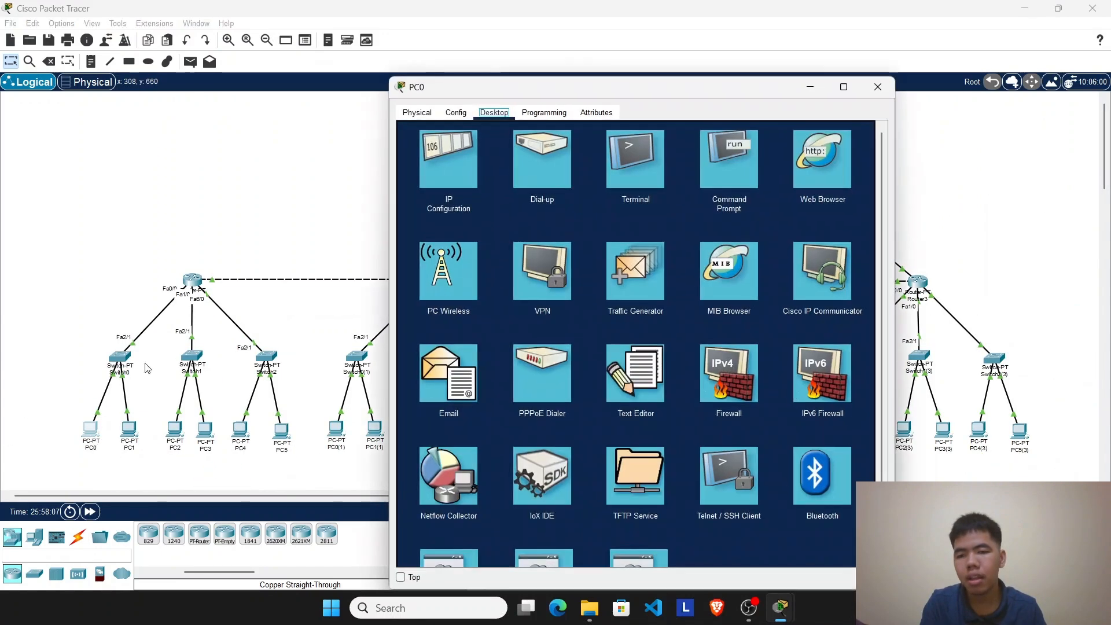
pyautogui.click(457, 174)
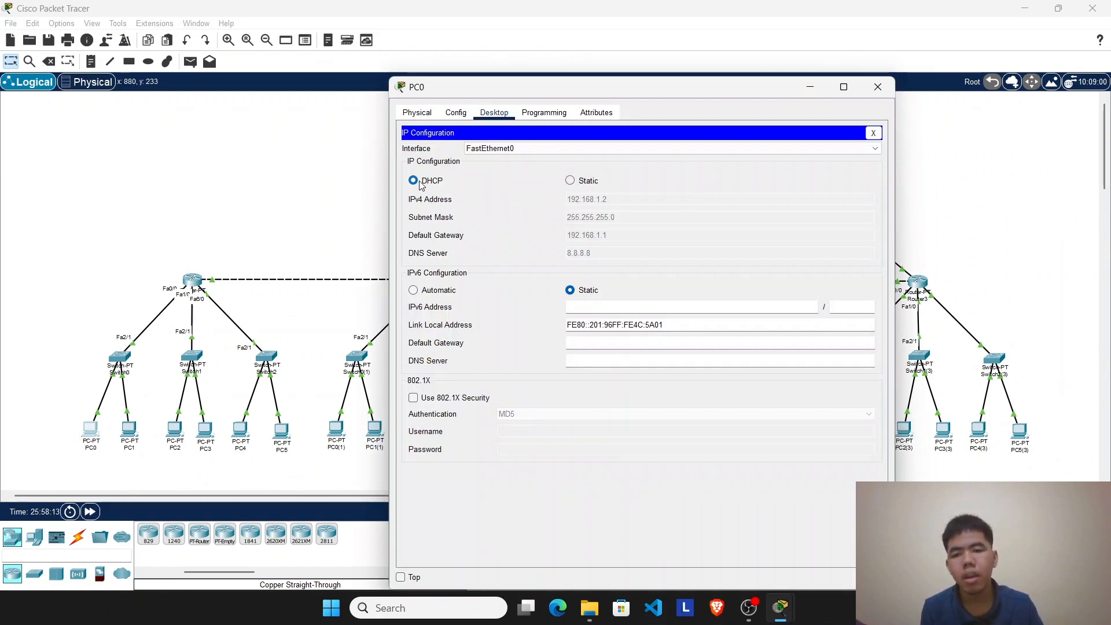
pyautogui.click(159, 341)
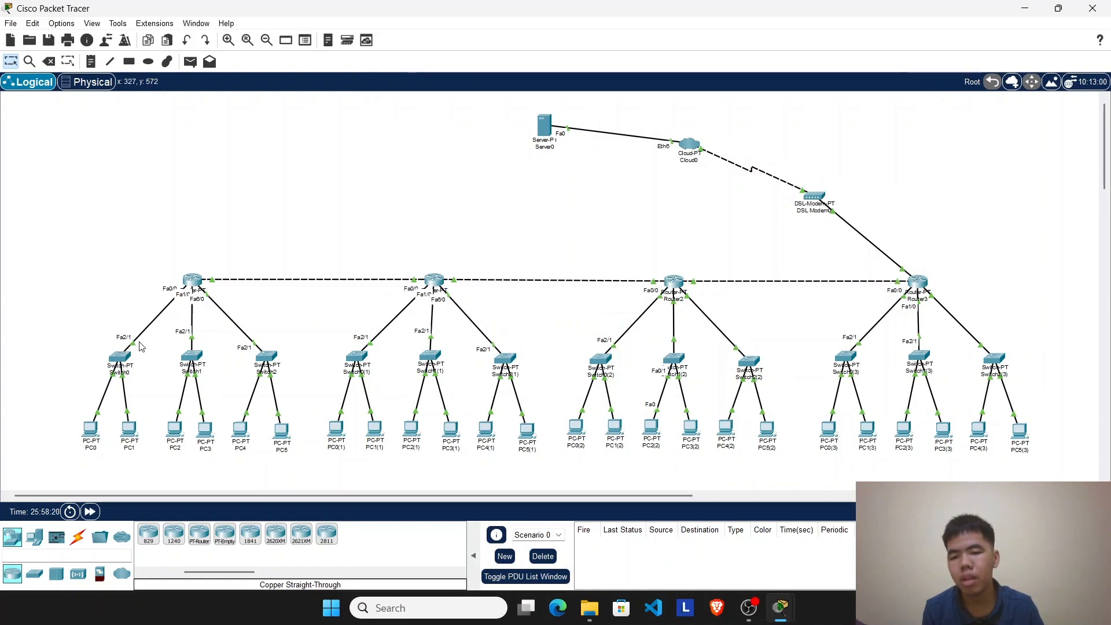
pyautogui.click(97, 518)
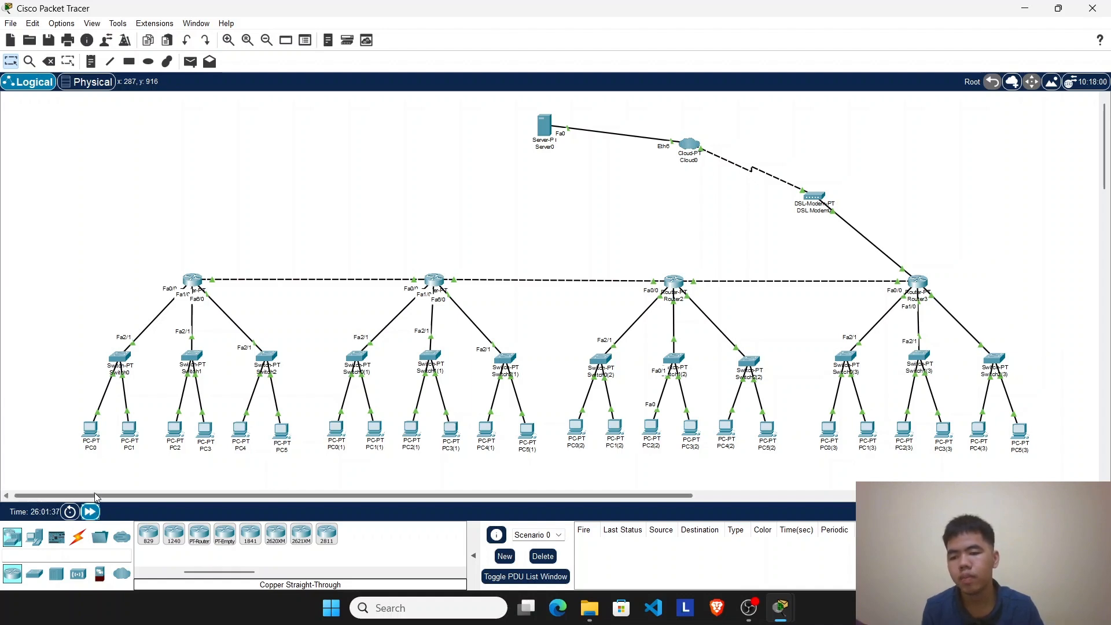
pyautogui.click(99, 439)
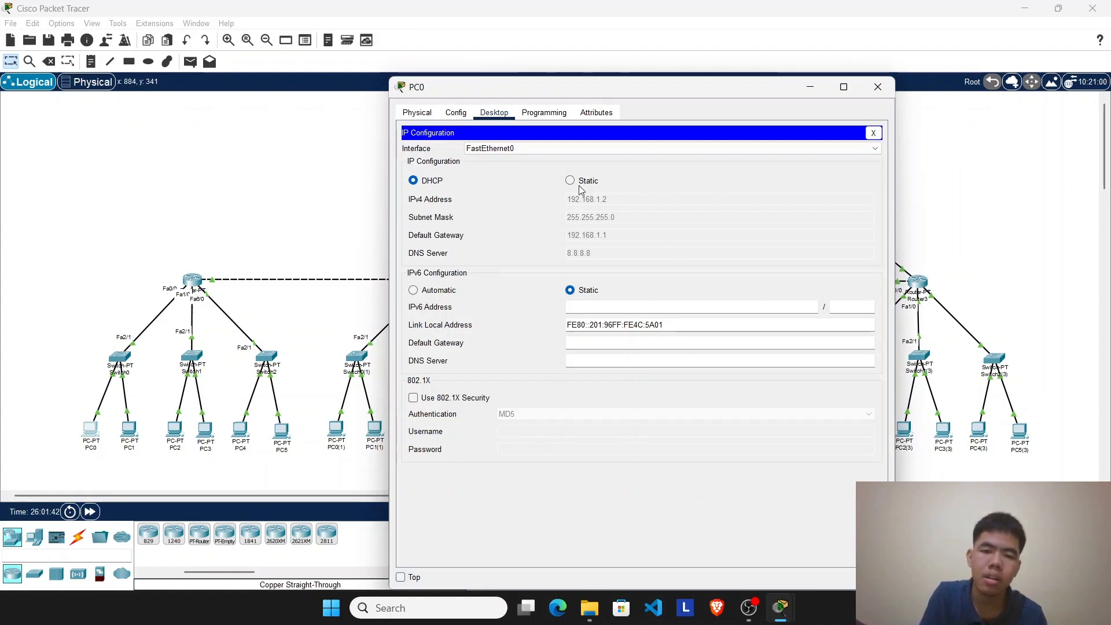
pyautogui.click(877, 87)
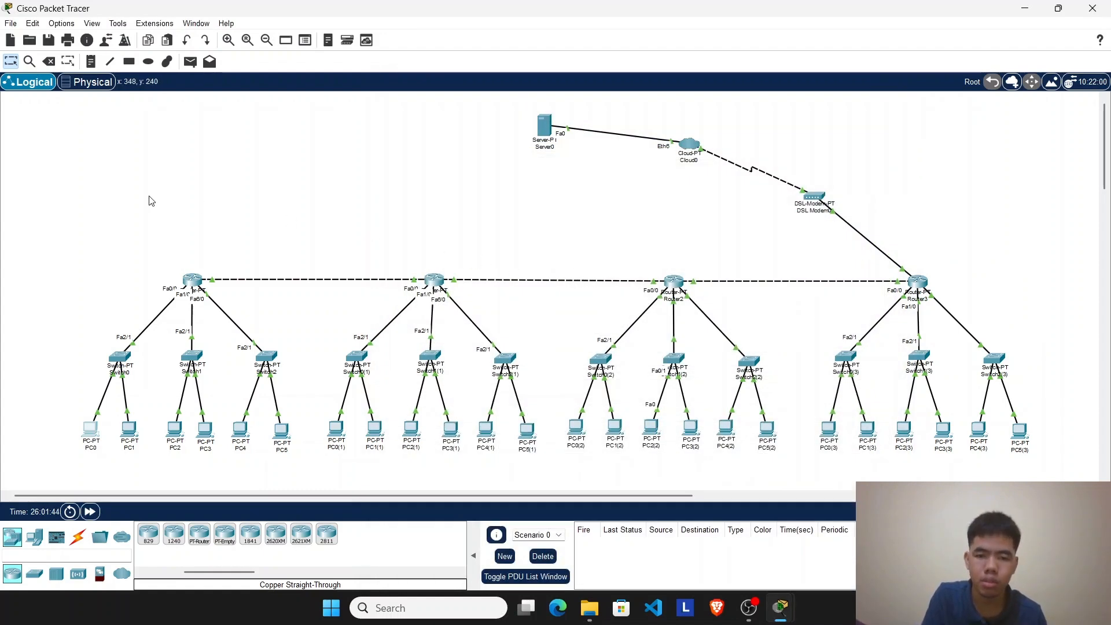
pyautogui.moveTo(99, 122); pyautogui.dragTo(1062, 441)
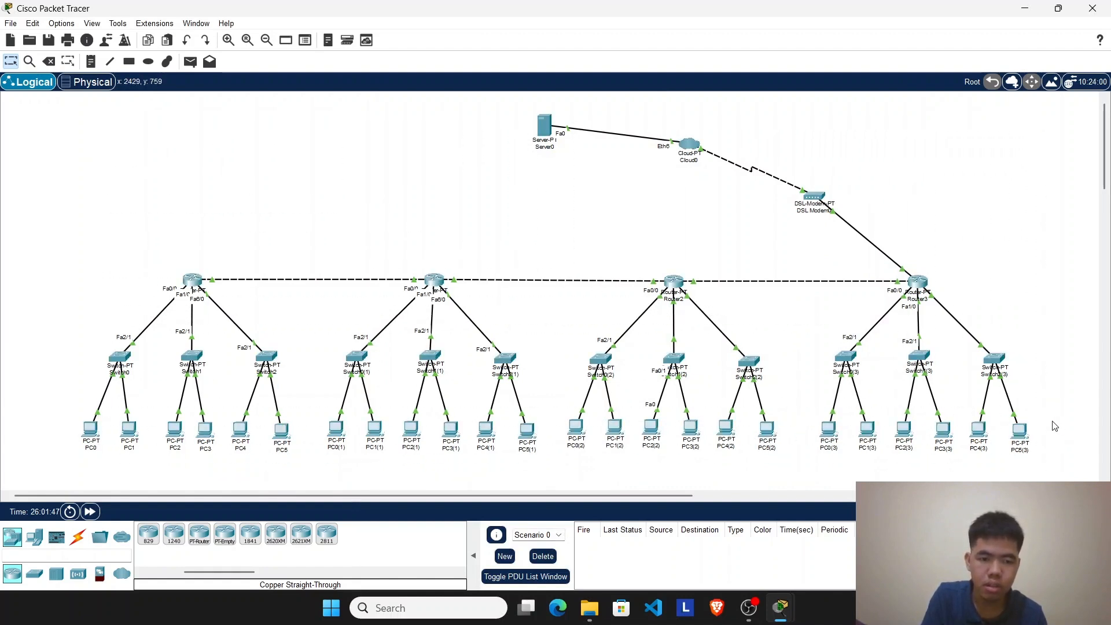
pyautogui.moveTo(631, 496)
pyautogui.mouseDown()
pyautogui.moveTo(747, 501)
pyautogui.moveTo(650, 501)
pyautogui.mouseUp()
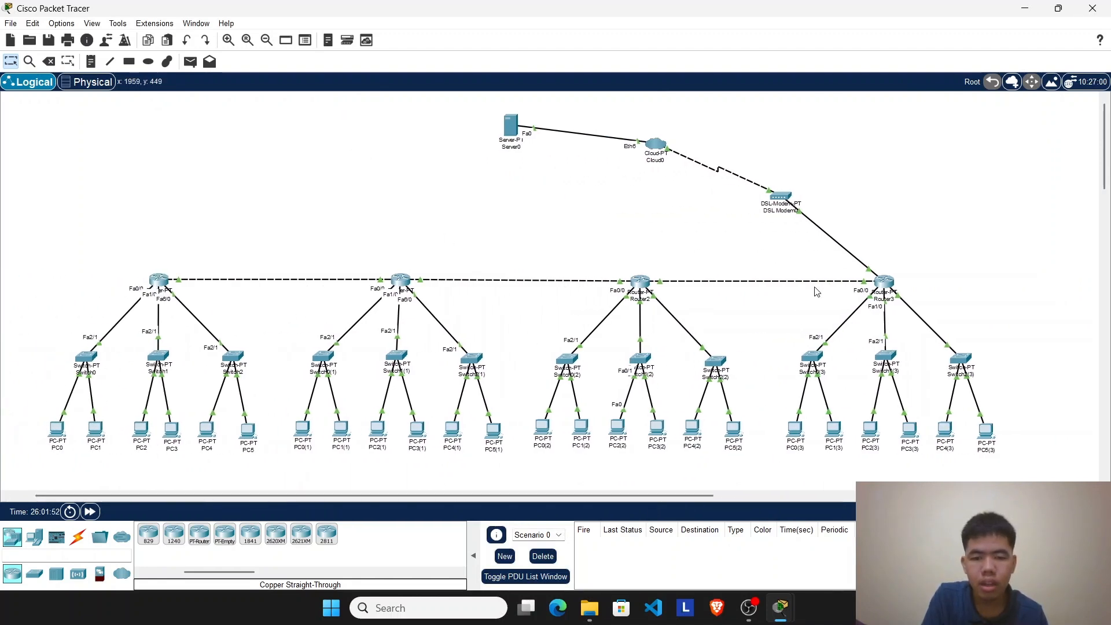
pyautogui.moveTo(556, 498); pyautogui.dragTo(536, 498)
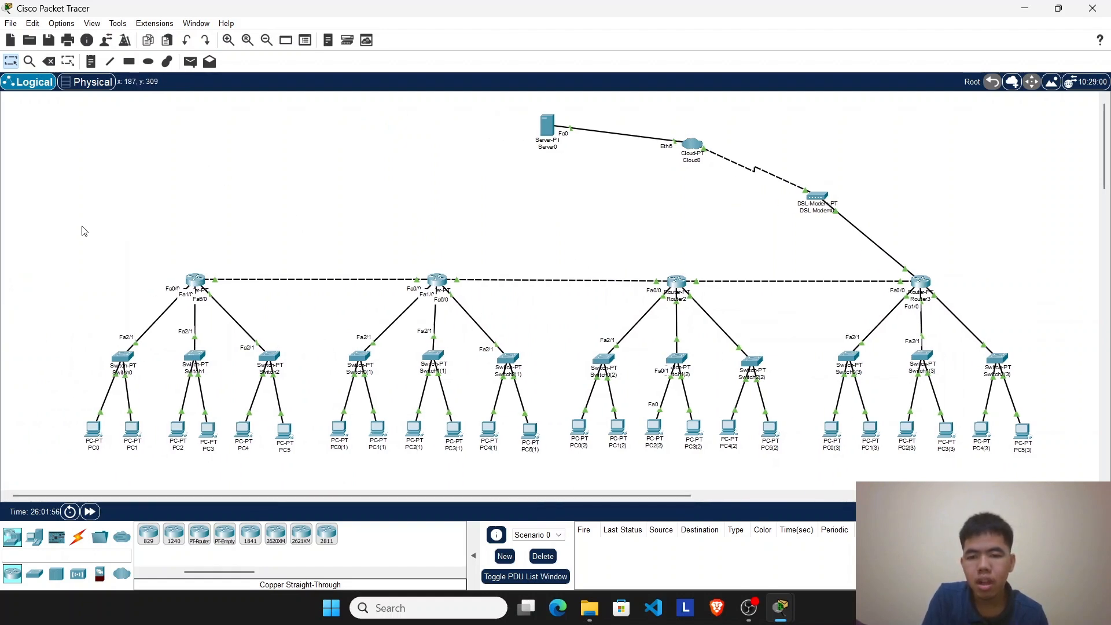
pyautogui.moveTo(334, 270); pyautogui.dragTo(1031, 459)
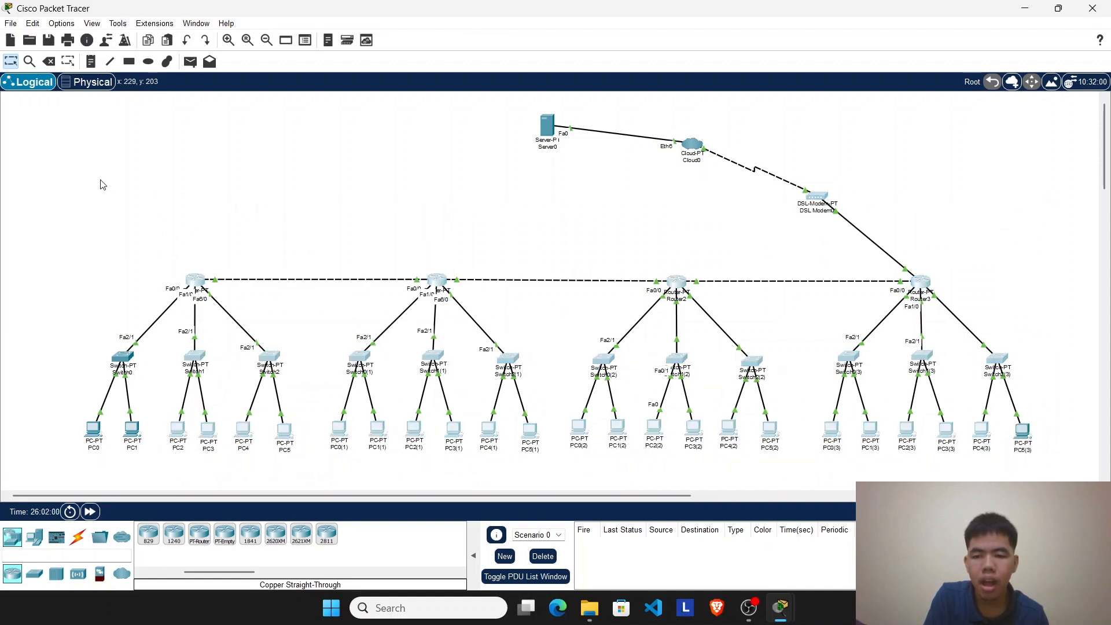
pyautogui.moveTo(100, 180); pyautogui.dragTo(1050, 479)
pyautogui.moveTo(99, 228); pyautogui.dragTo(1047, 465)
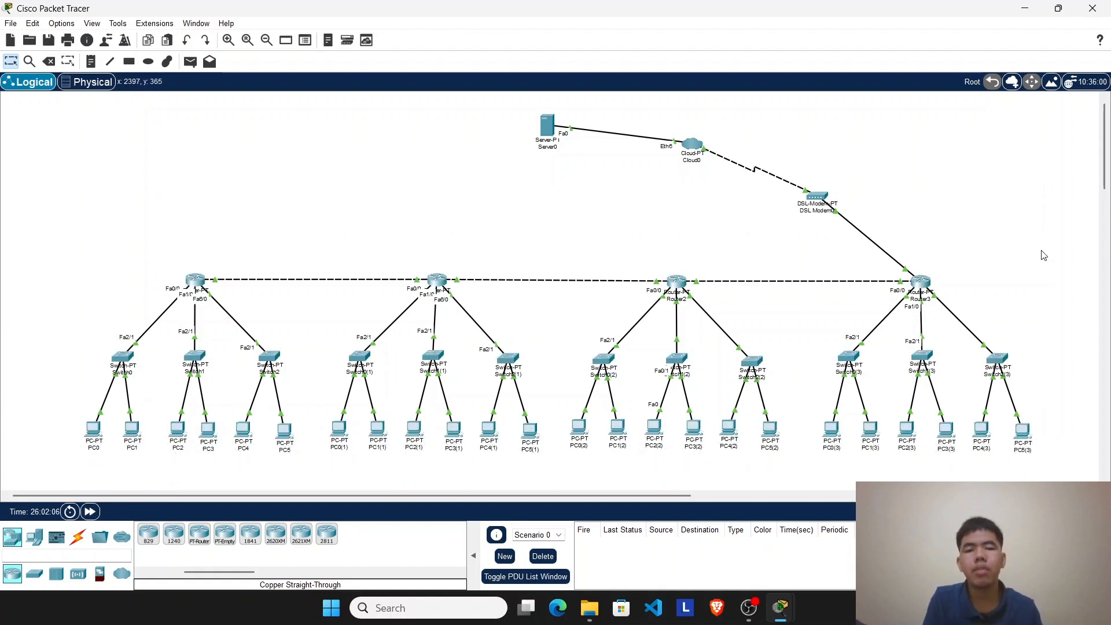